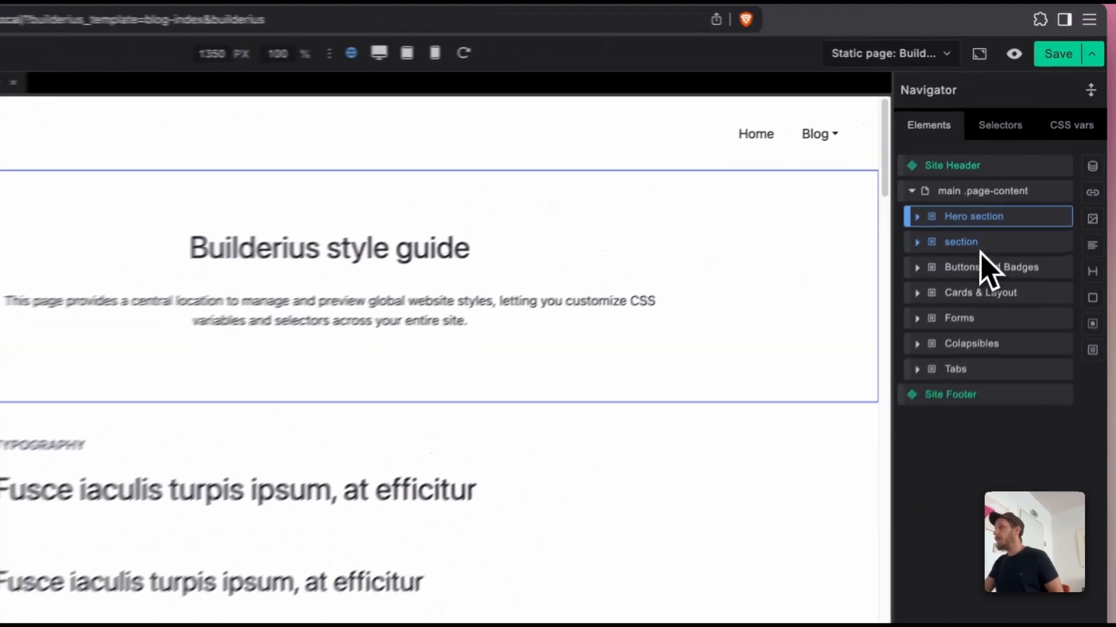
# Step: Examine the page's element structure by expanding and collapsing it and selecting the site header, main content, hero section and site footer
pyautogui.click(1014, 178)
pyautogui.click(968, 230)
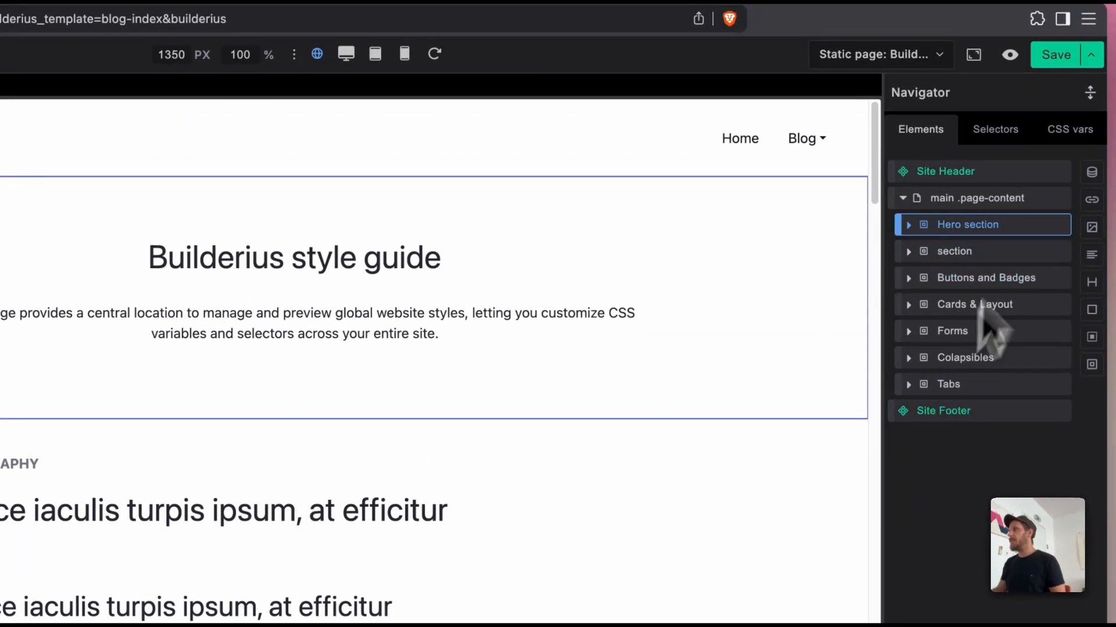
pyautogui.click(1089, 94)
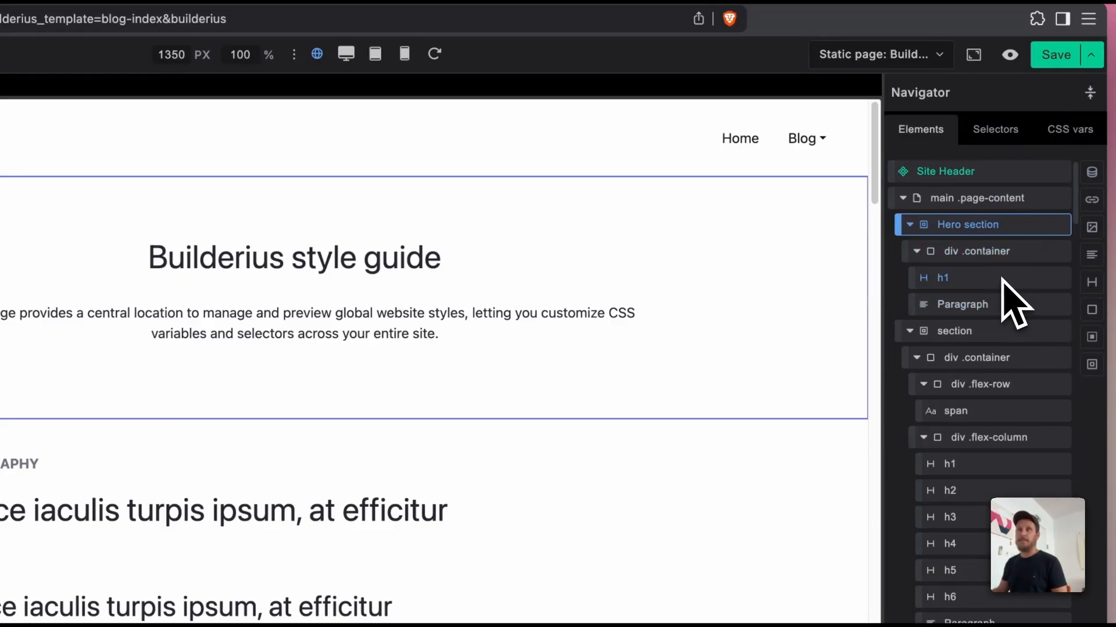
pyautogui.click(971, 173)
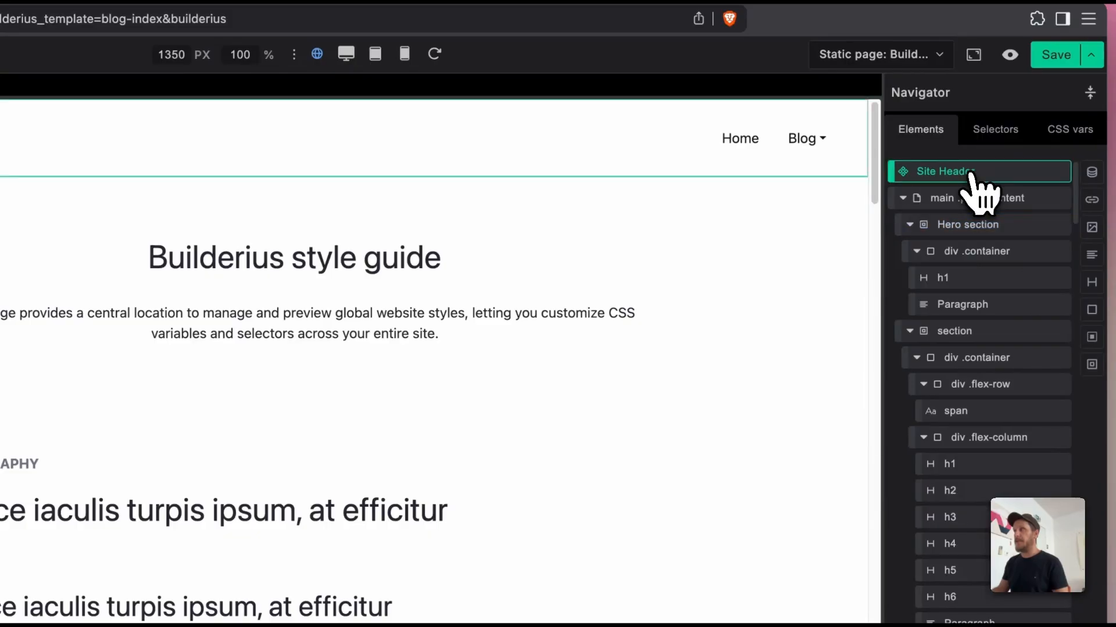
pyautogui.click(902, 198)
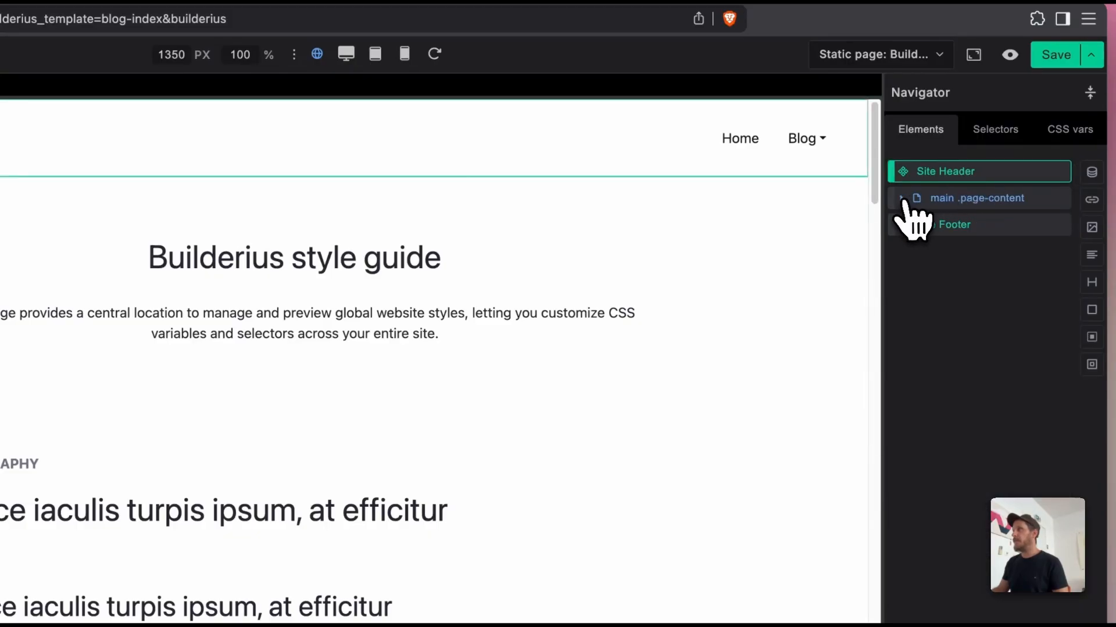
pyautogui.click(942, 223)
pyautogui.click(944, 198)
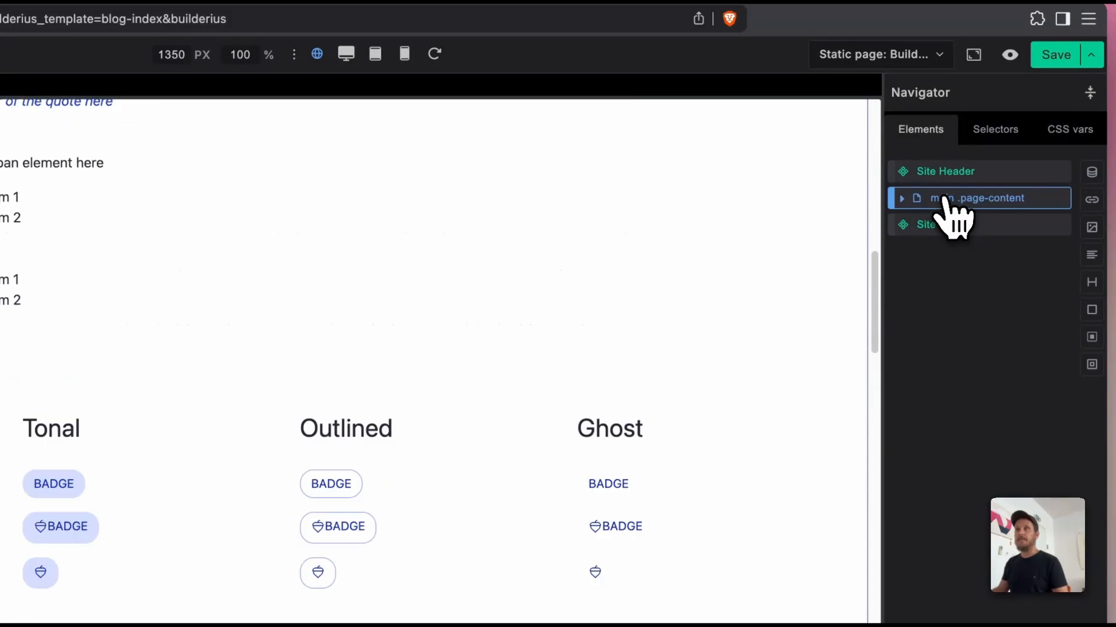
pyautogui.click(947, 174)
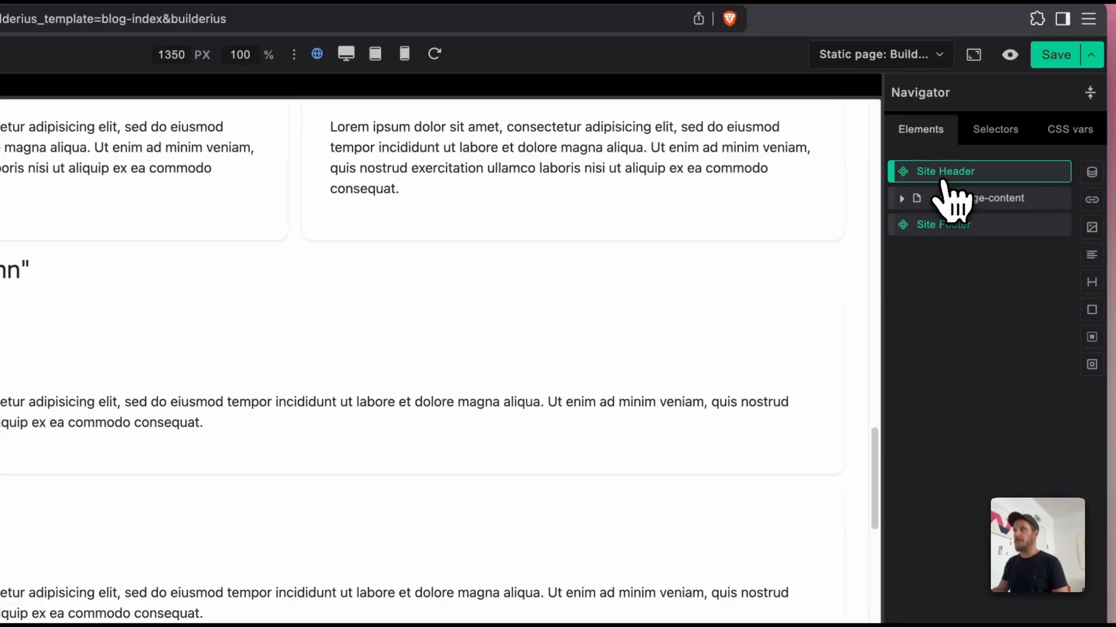
pyautogui.click(911, 199)
pyautogui.click(953, 226)
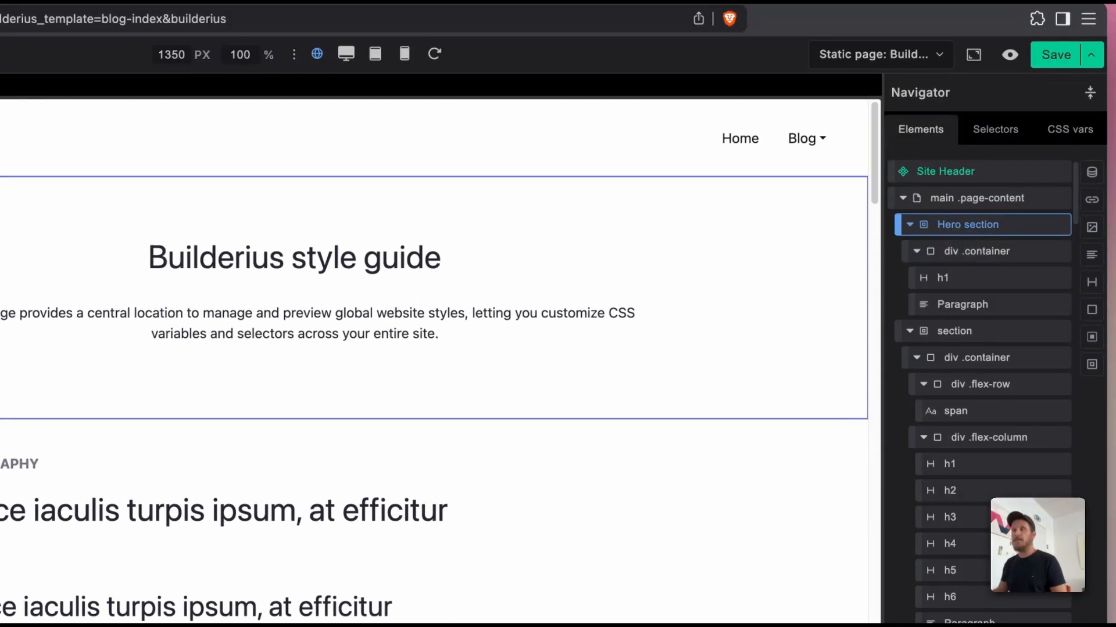
# Step: Try the div and article HTML tags on the main .page-content element
pyautogui.click(964, 200)
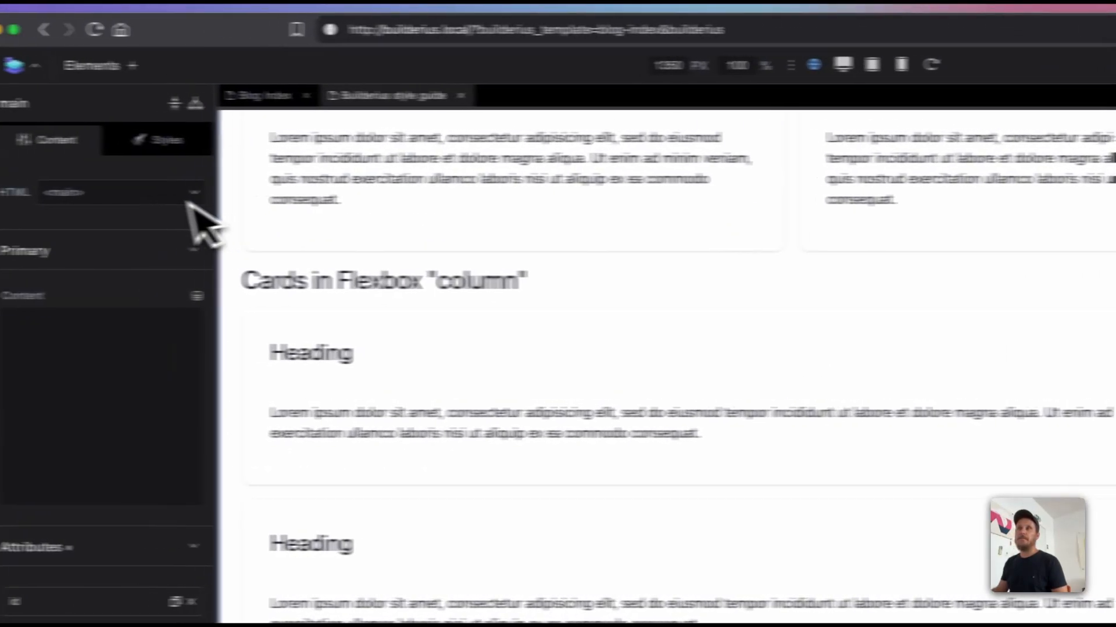
pyautogui.click(221, 201)
pyautogui.write('div')
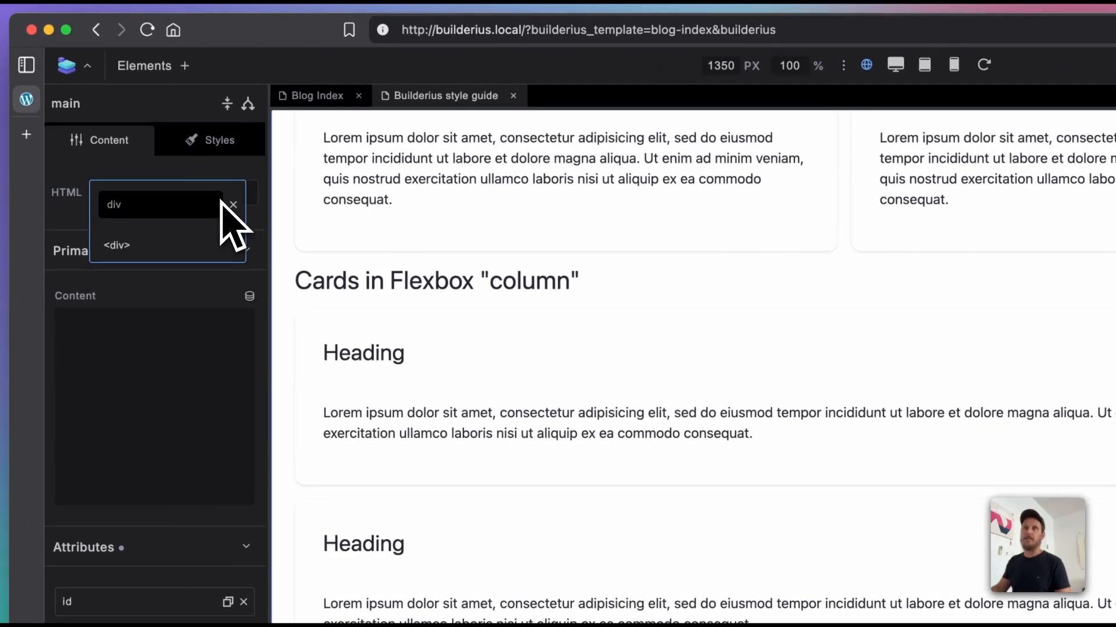
pyautogui.click(195, 247)
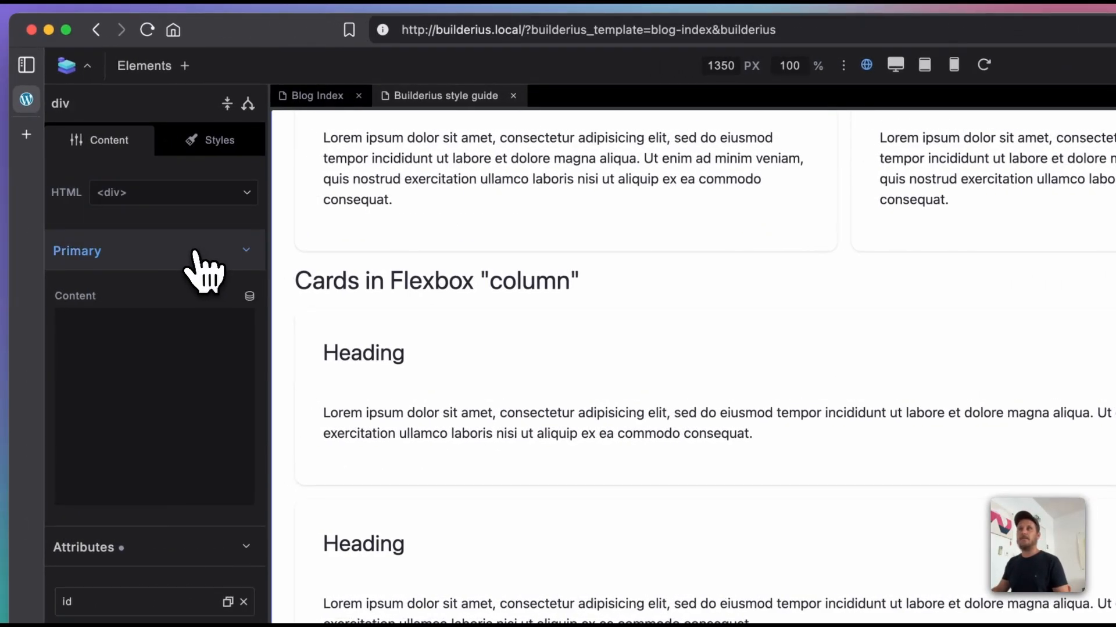
pyautogui.click(177, 194)
pyautogui.write('arti')
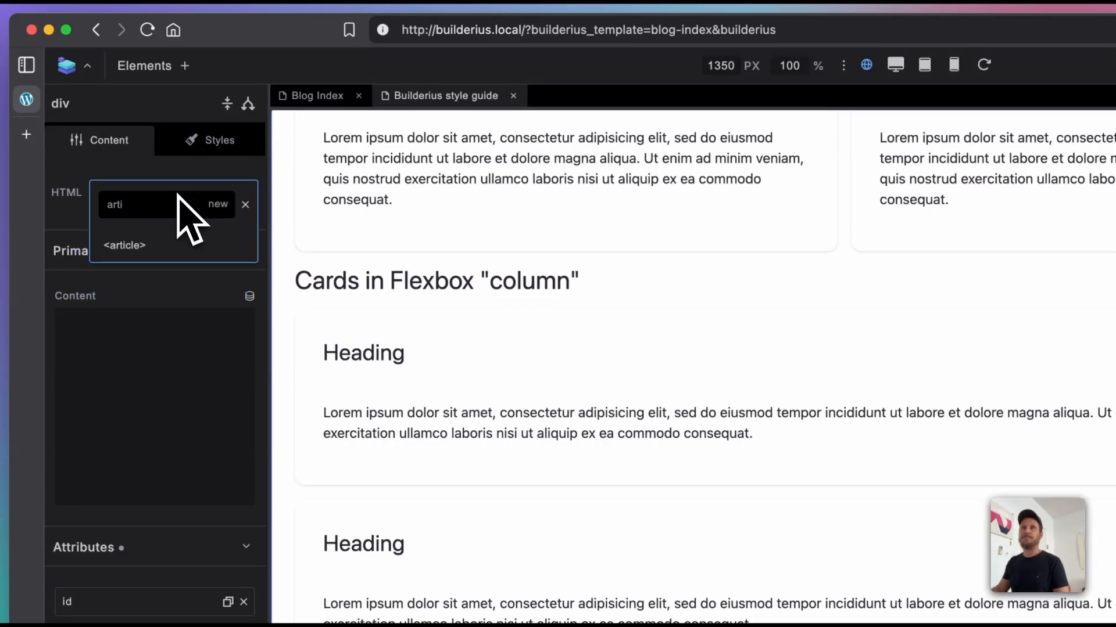
pyautogui.click(170, 246)
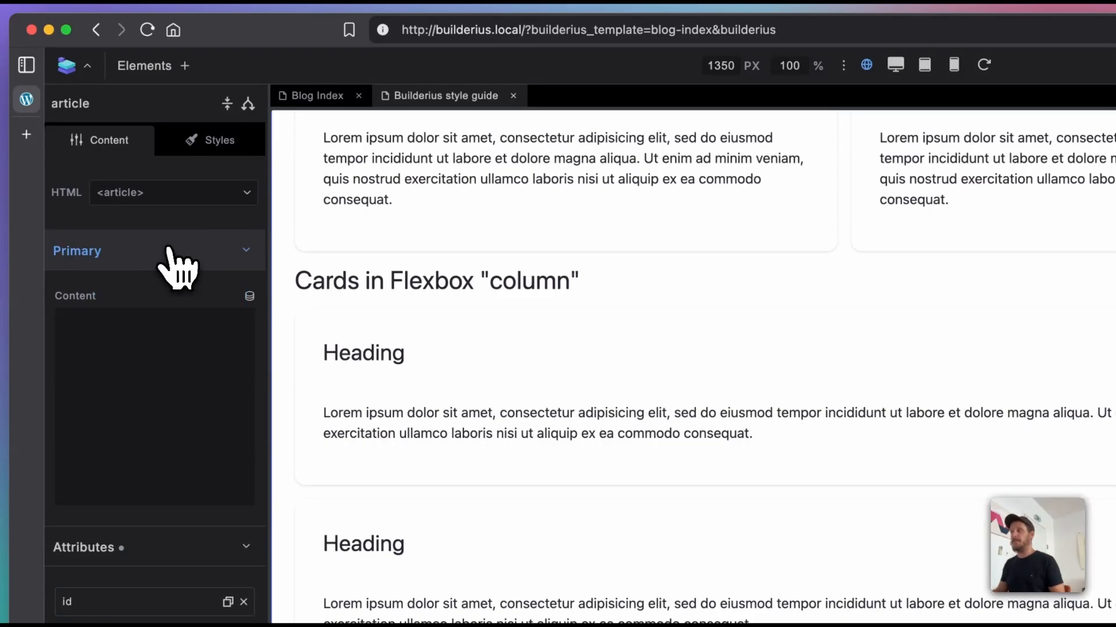
# Step: Set the page-content element's HTML tag to a new custom tag named custom-element
pyautogui.click(175, 195)
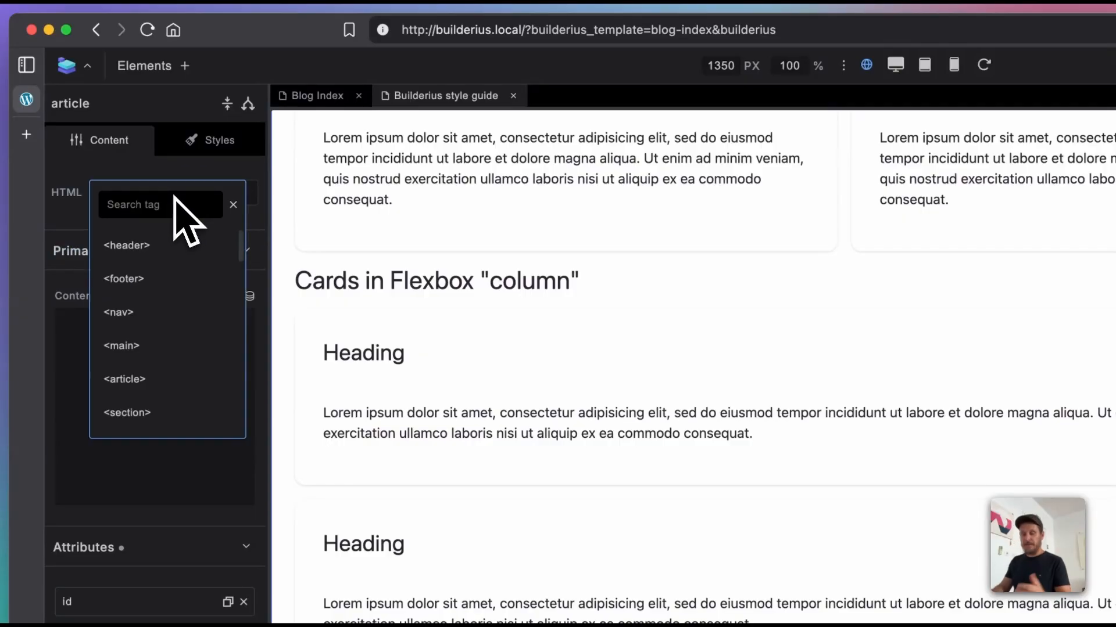
pyautogui.write('custom-e')
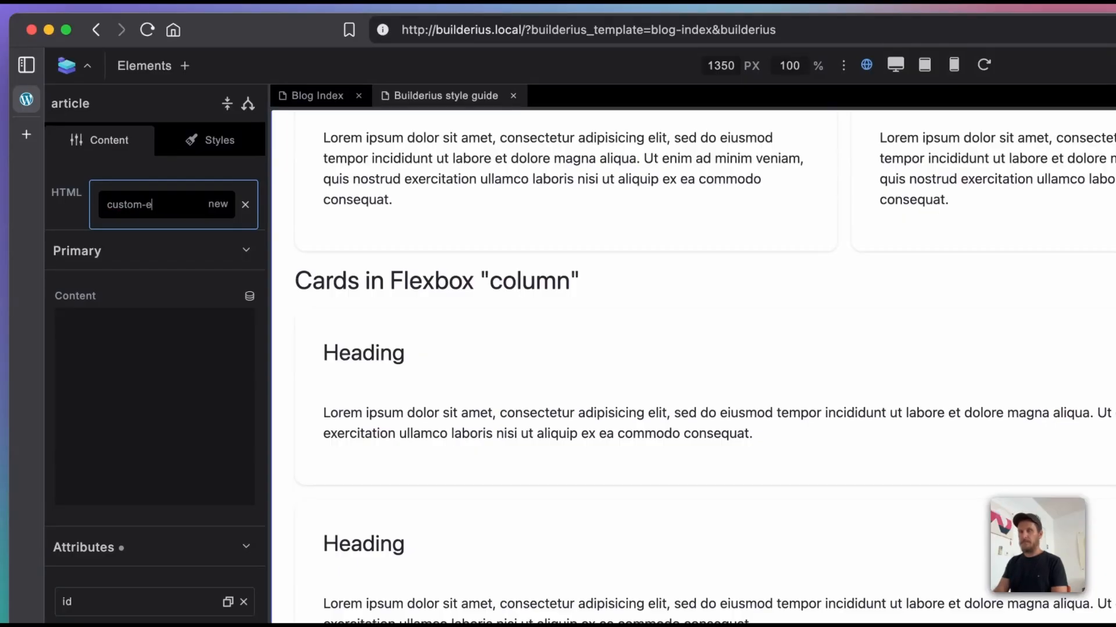
pyautogui.write('lement')
pyautogui.press('Return')
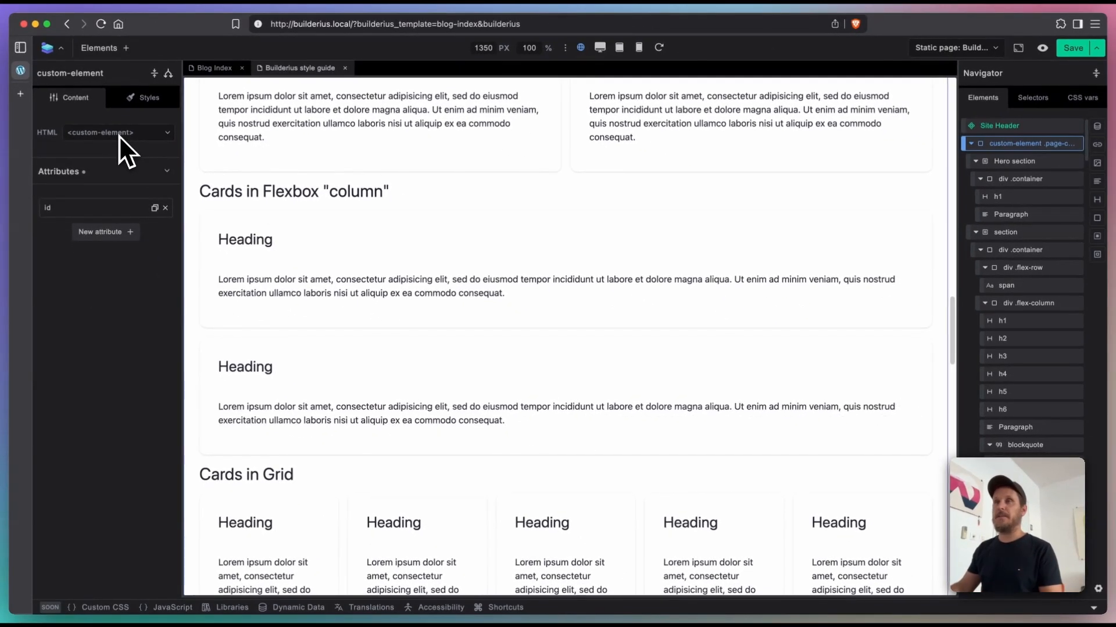
# Step: Add a data-special attribute with the value true to the custom-element
pyautogui.click(112, 215)
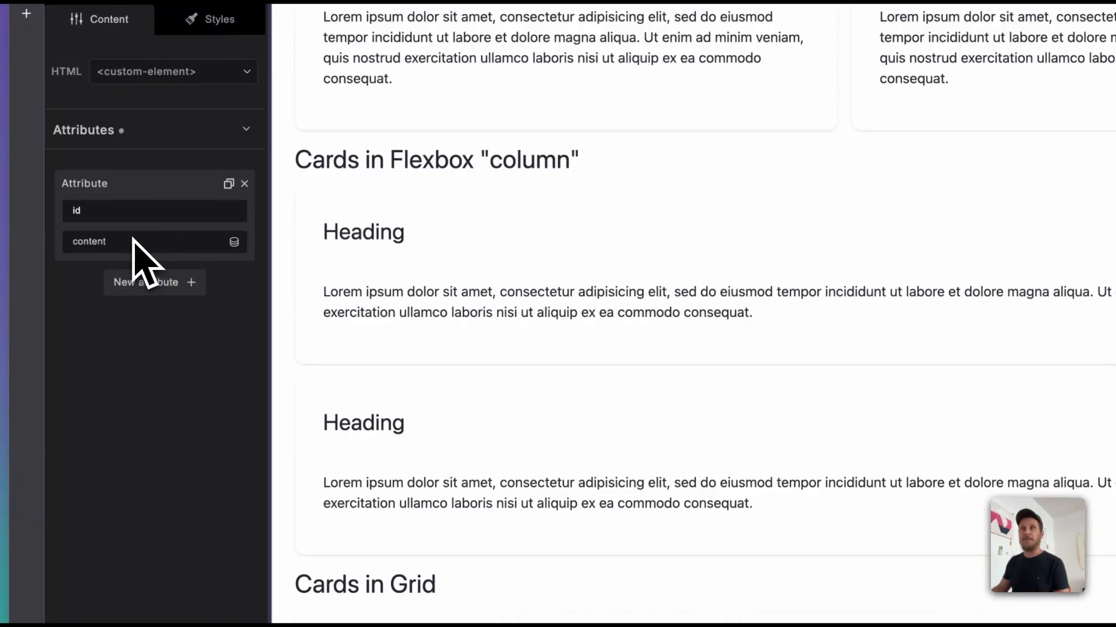
pyautogui.click(143, 283)
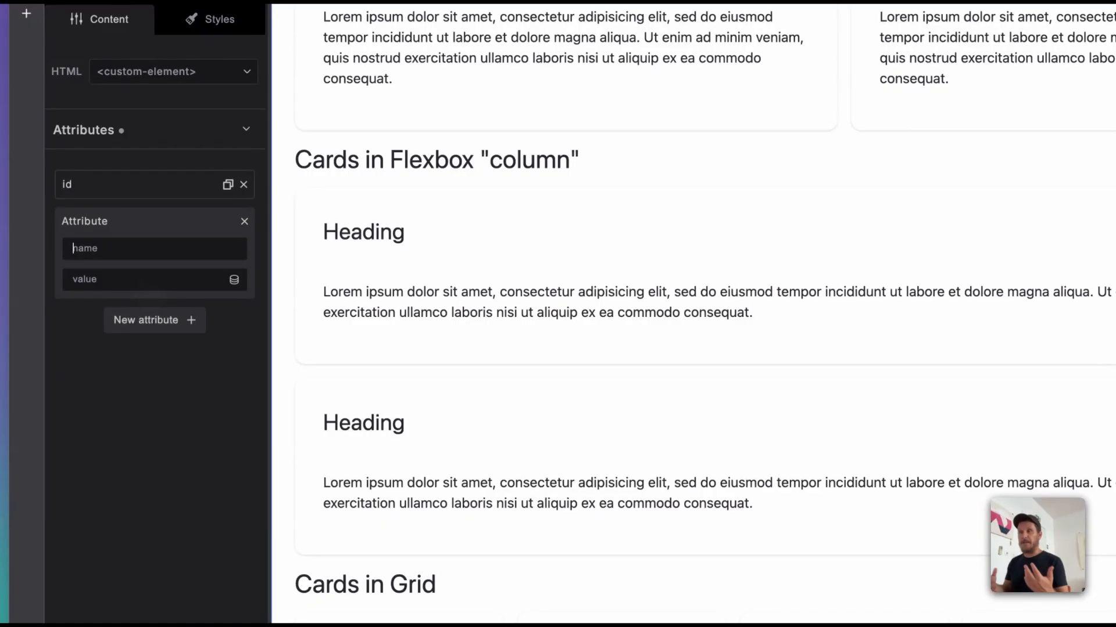
pyautogui.write('da')
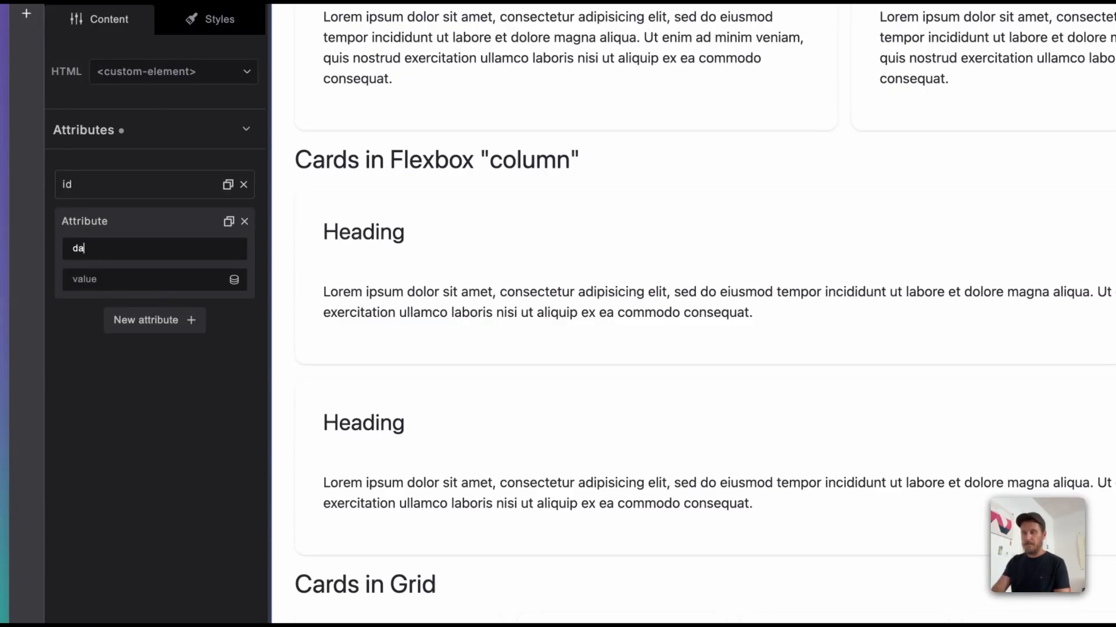
pyautogui.write('ta-special')
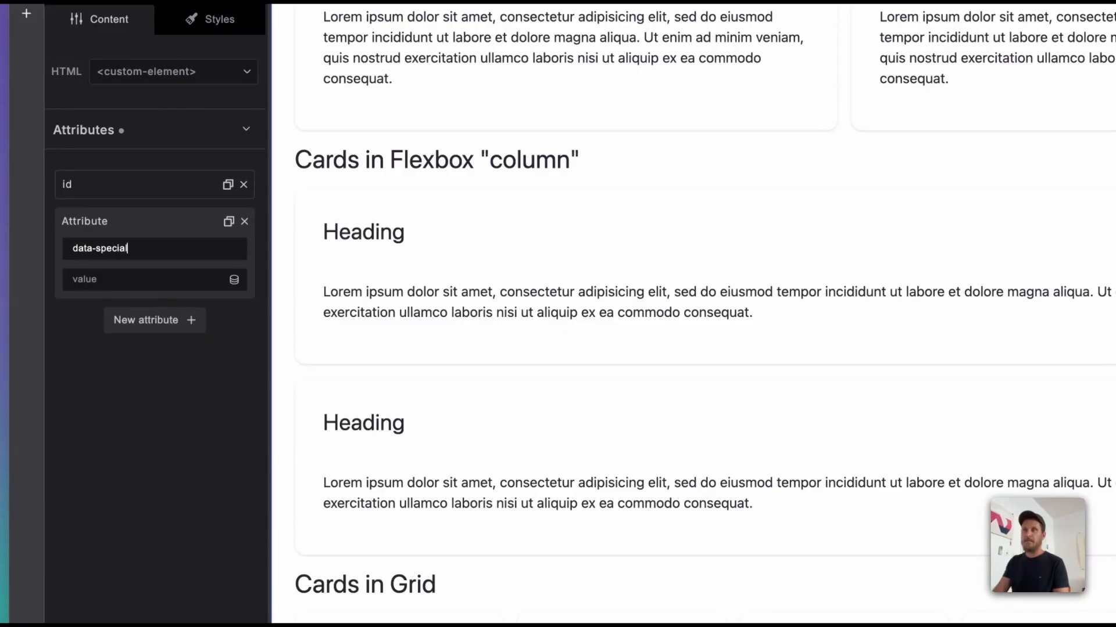
pyautogui.press('Tab')
pyautogui.write('treue')
pyautogui.press('Return')
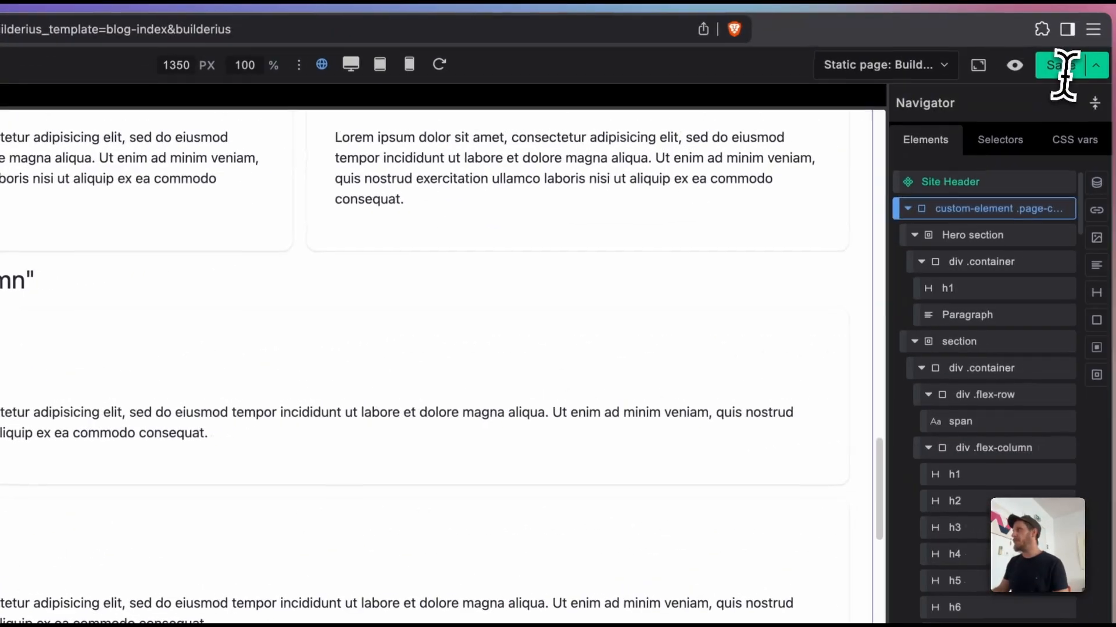
# Step: Save the style guide page and open its front-end preview
pyautogui.click(1064, 74)
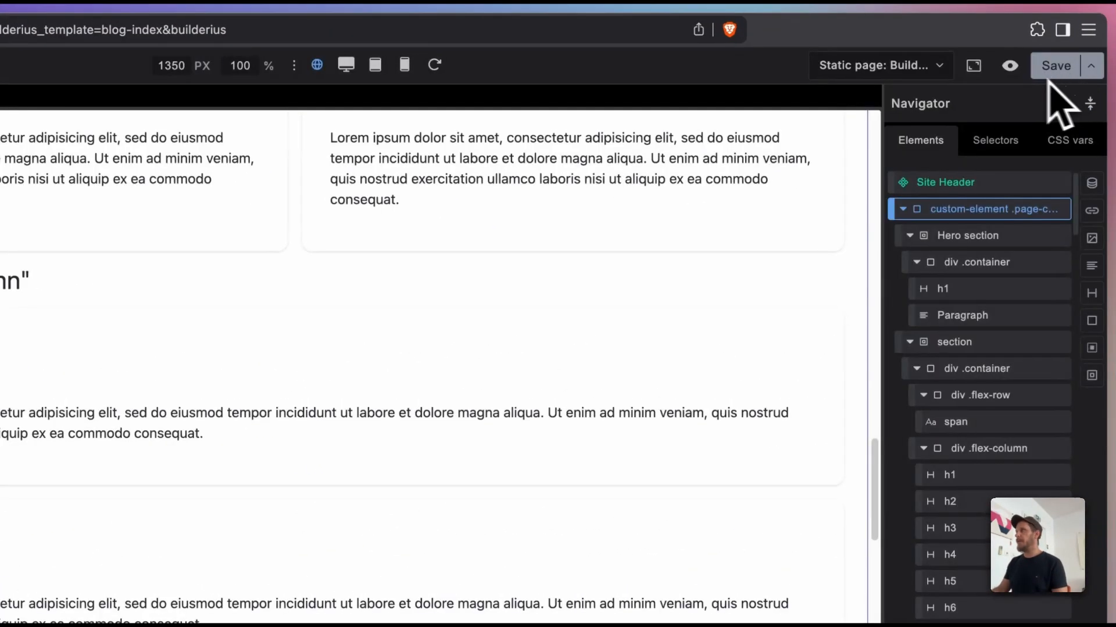
pyautogui.click(1011, 67)
# Step: Inspect the previewed page's markup and examine the custom-element's attributes and its first nested section
pyautogui.rightClick(434, 195)
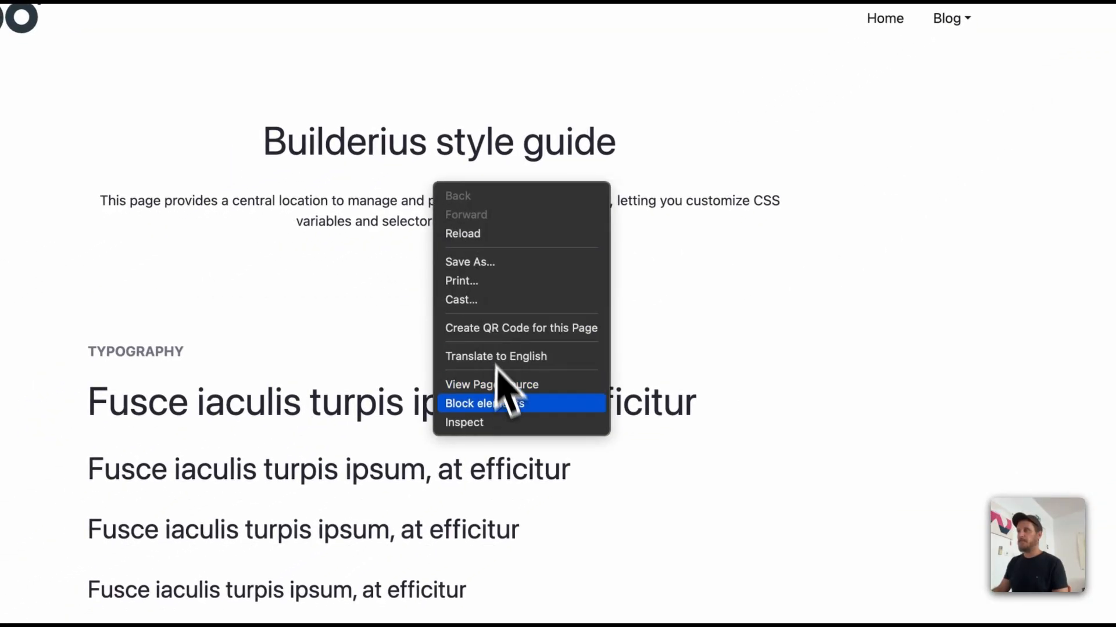
pyautogui.click(499, 421)
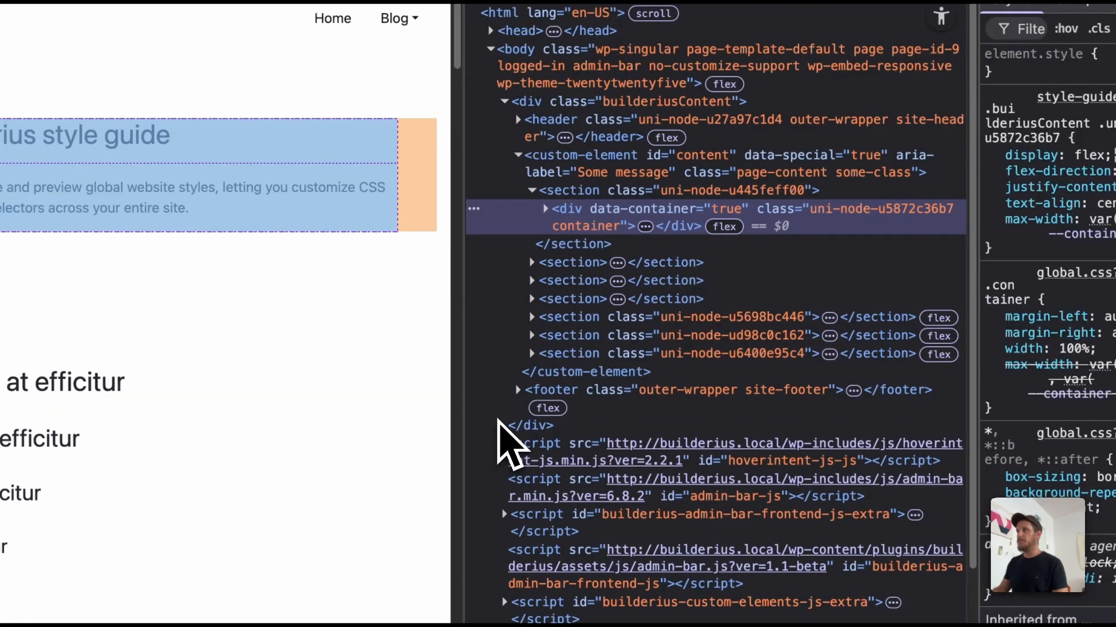
pyautogui.click(563, 175)
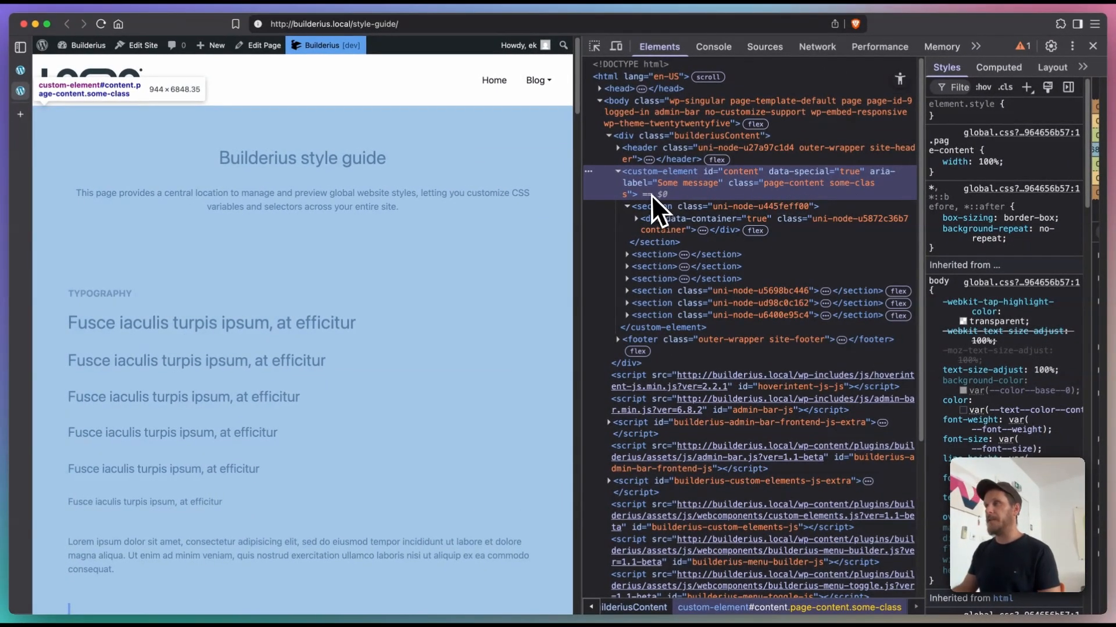
pyautogui.click(650, 207)
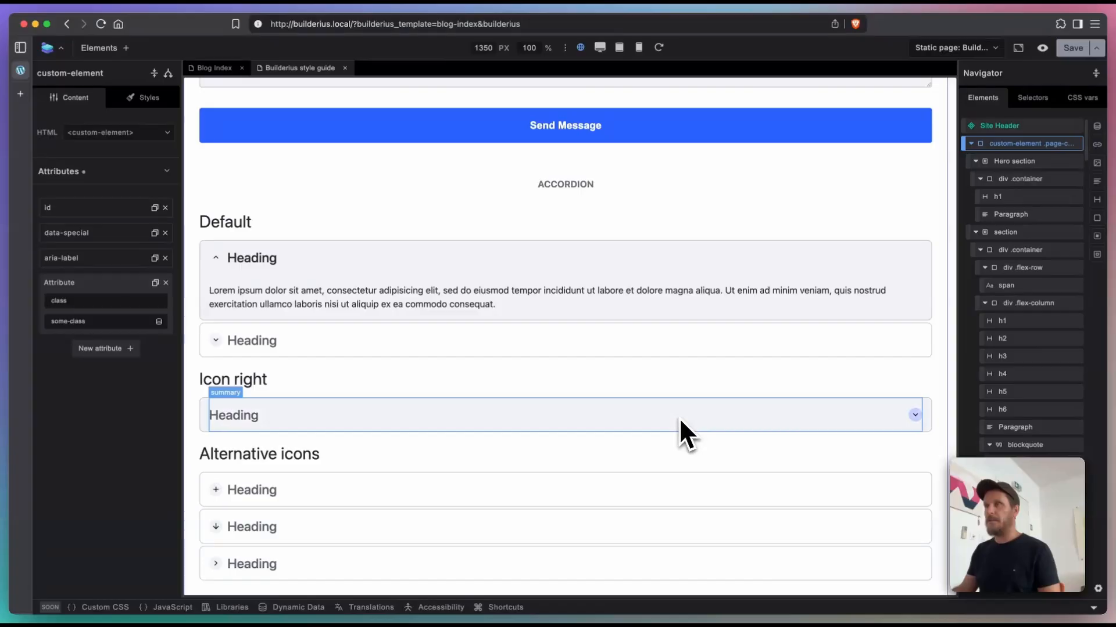
# Step: Return to the builder and examine the contact form's Smart Form wrapper and its nested form element
pyautogui.scroll(-15, 678, 418)
pyautogui.scroll(5, 678, 417)
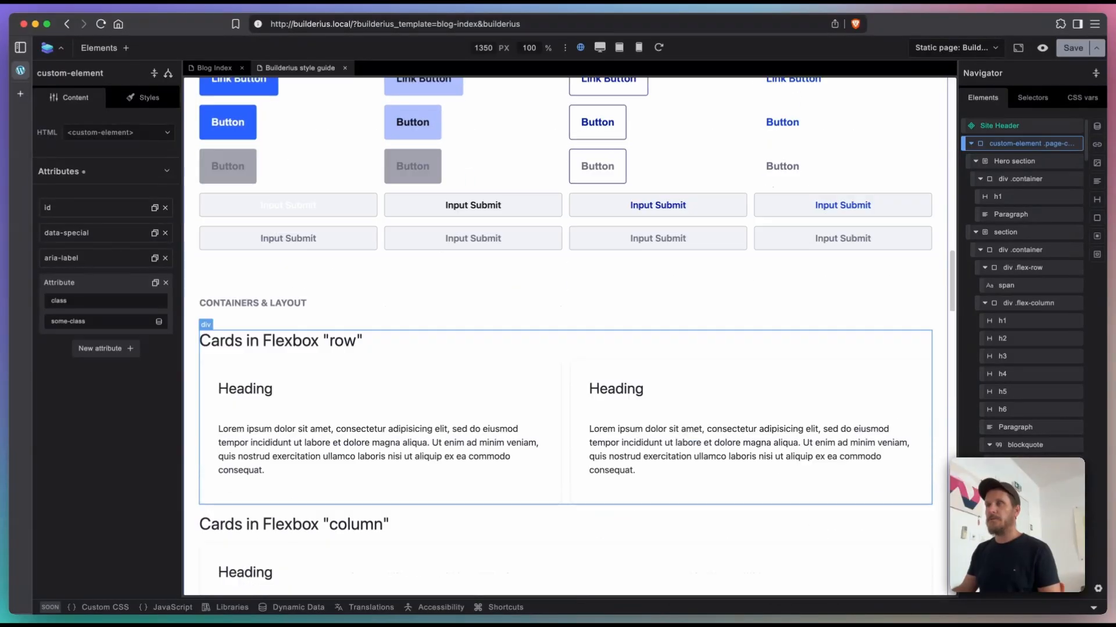
pyautogui.scroll(-8, 678, 418)
pyautogui.scroll(-10, 679, 417)
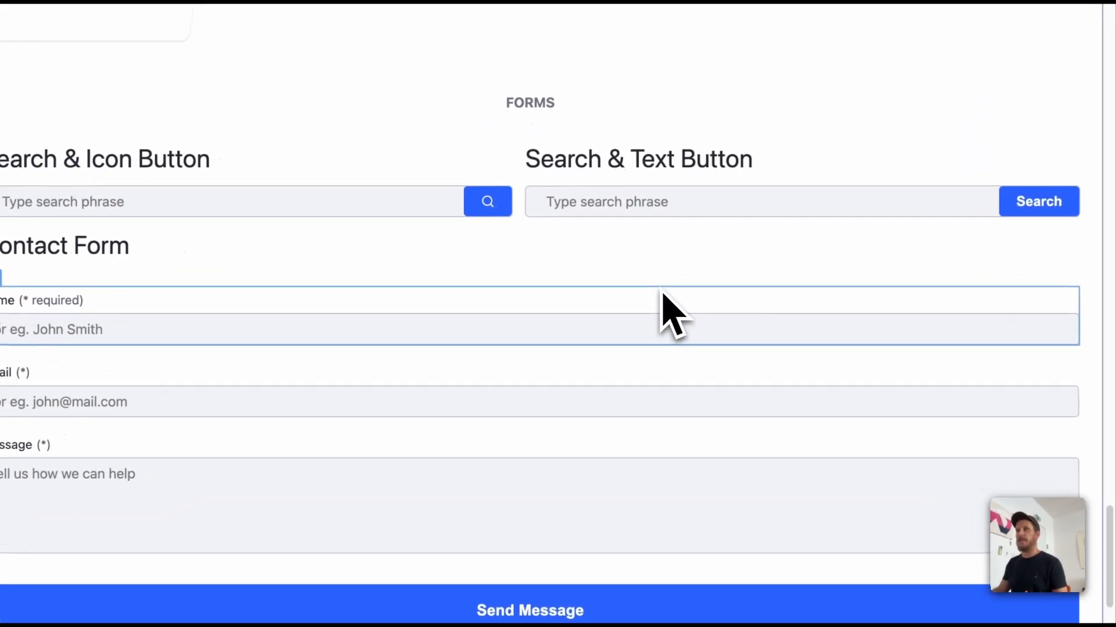
pyautogui.click(658, 290)
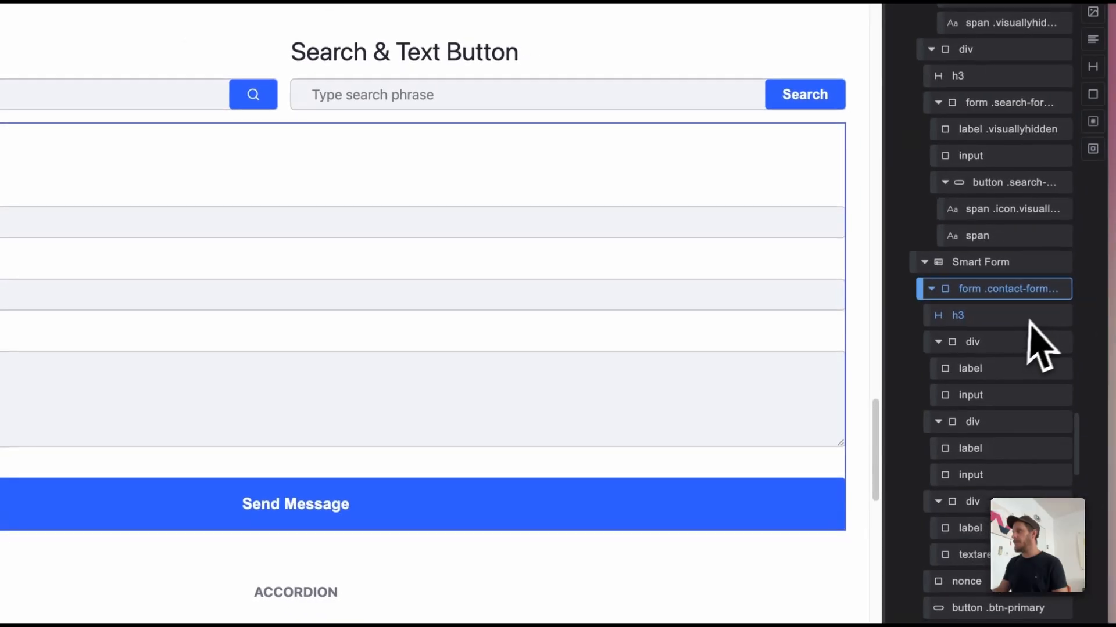
pyautogui.click(994, 263)
pyautogui.click(996, 288)
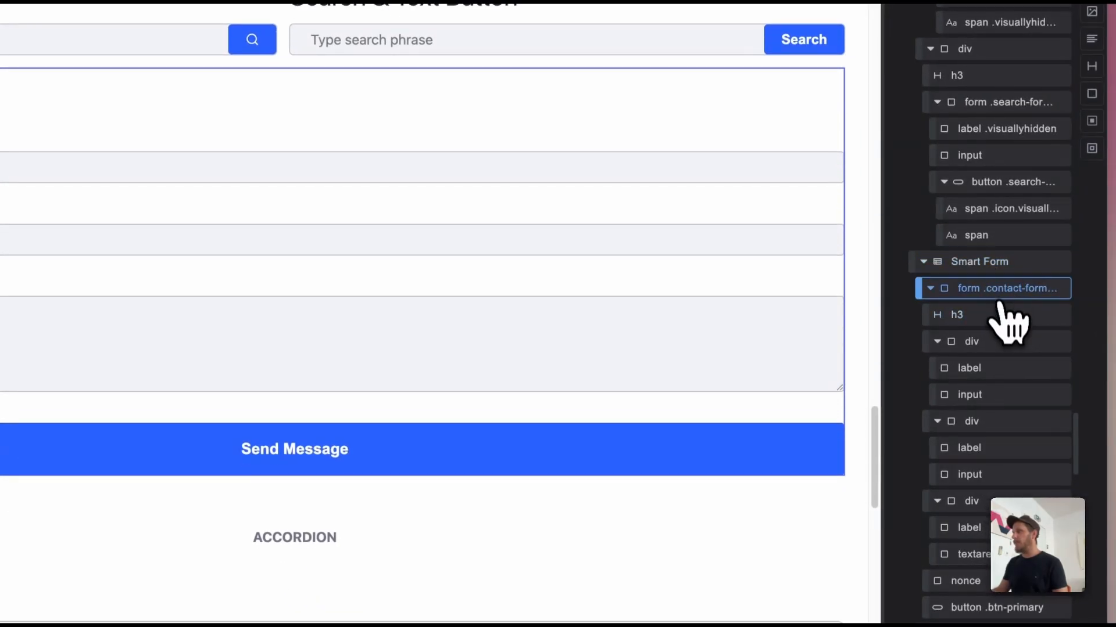
# Step: Examine the contact form's heading and first two field groups with their labels and inputs, ending on the email input's settings and attributes
pyautogui.click(997, 314)
pyautogui.click(1009, 348)
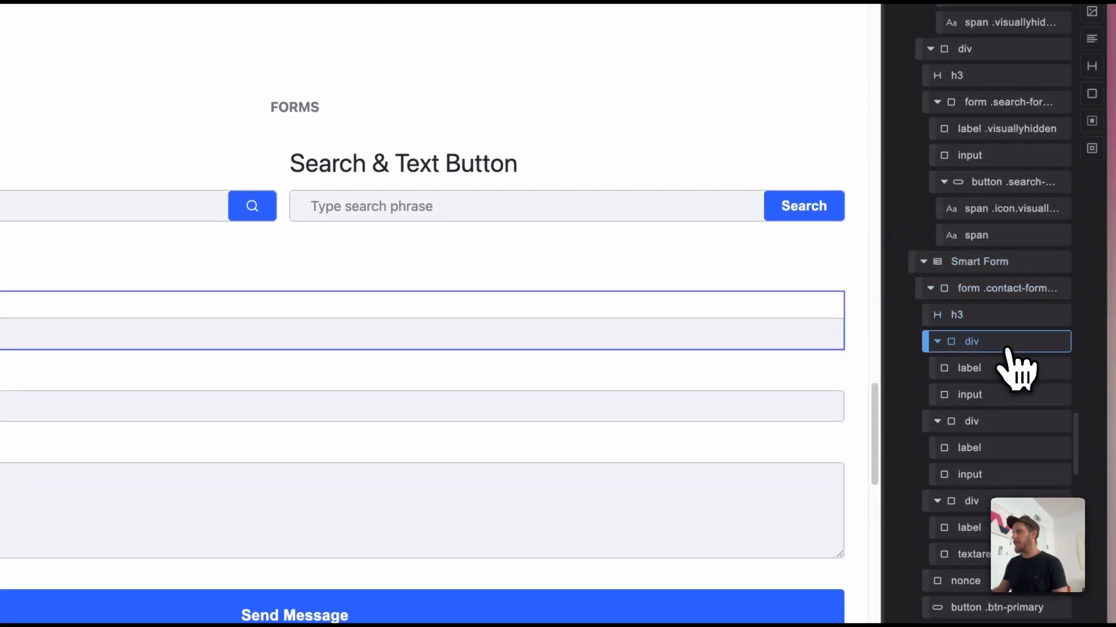
pyautogui.click(1009, 371)
pyautogui.click(1011, 396)
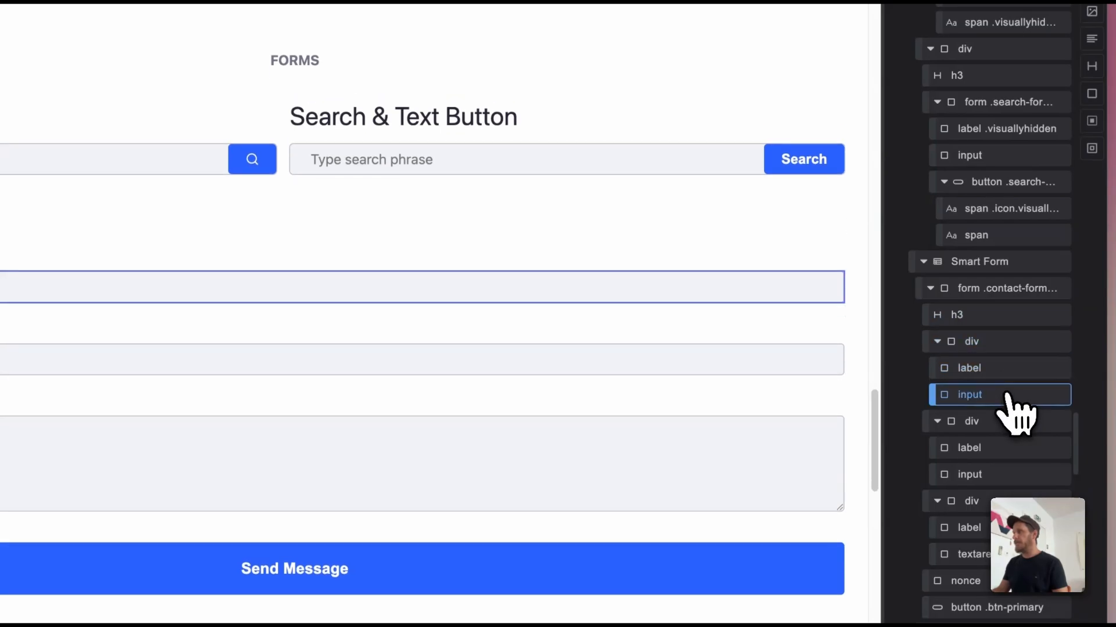
pyautogui.click(1010, 408)
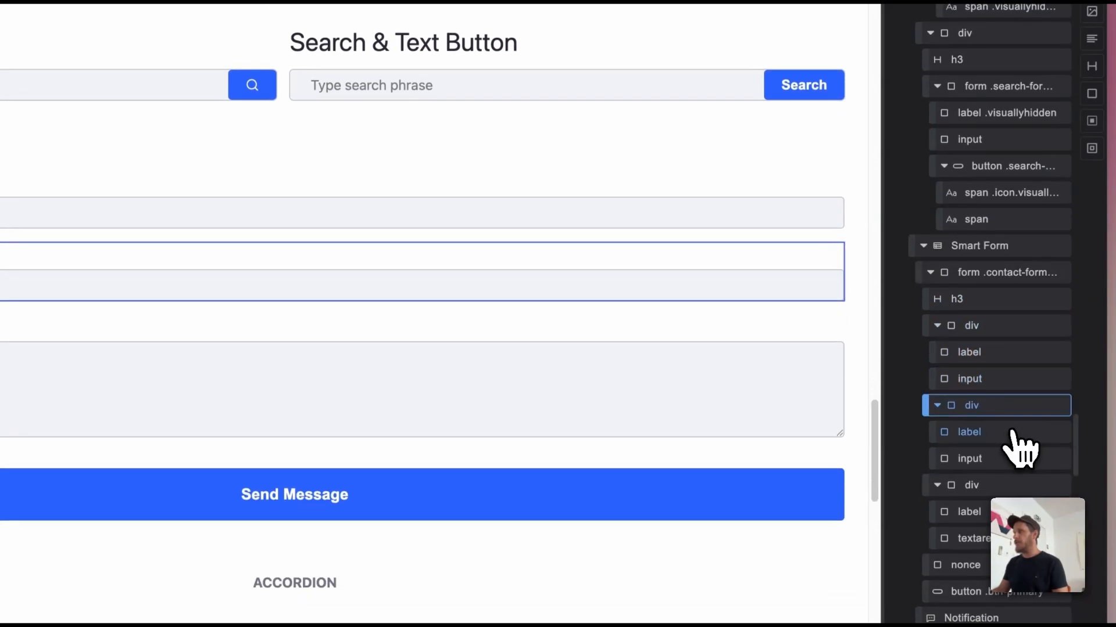
pyautogui.click(1013, 429)
pyautogui.click(1014, 459)
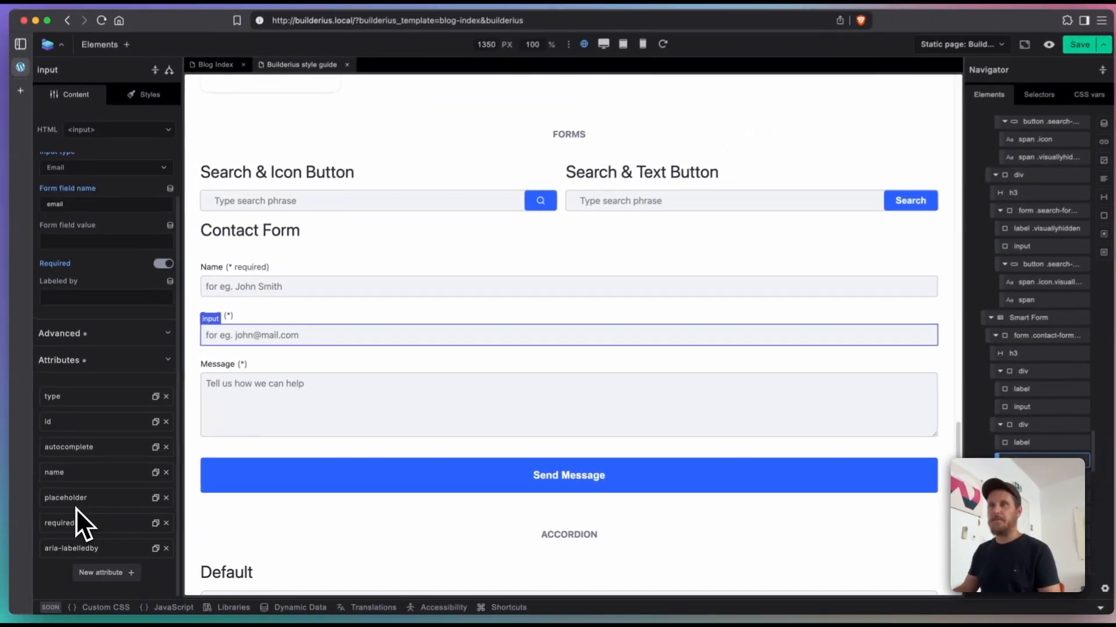
pyautogui.scroll(-10, 668, 459)
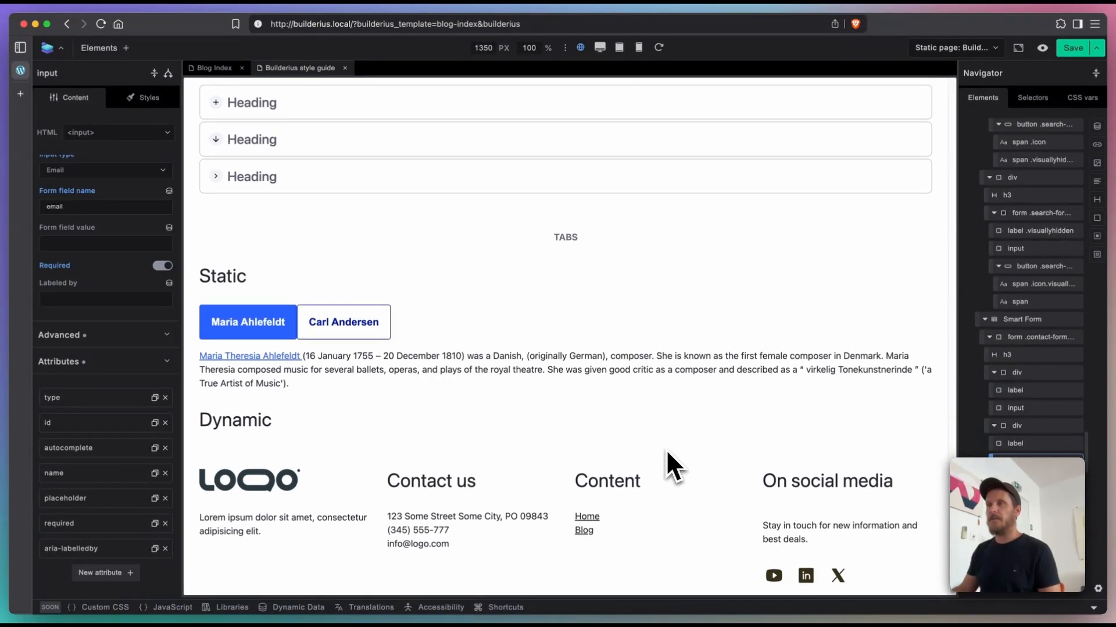
pyautogui.scroll(5, 666, 449)
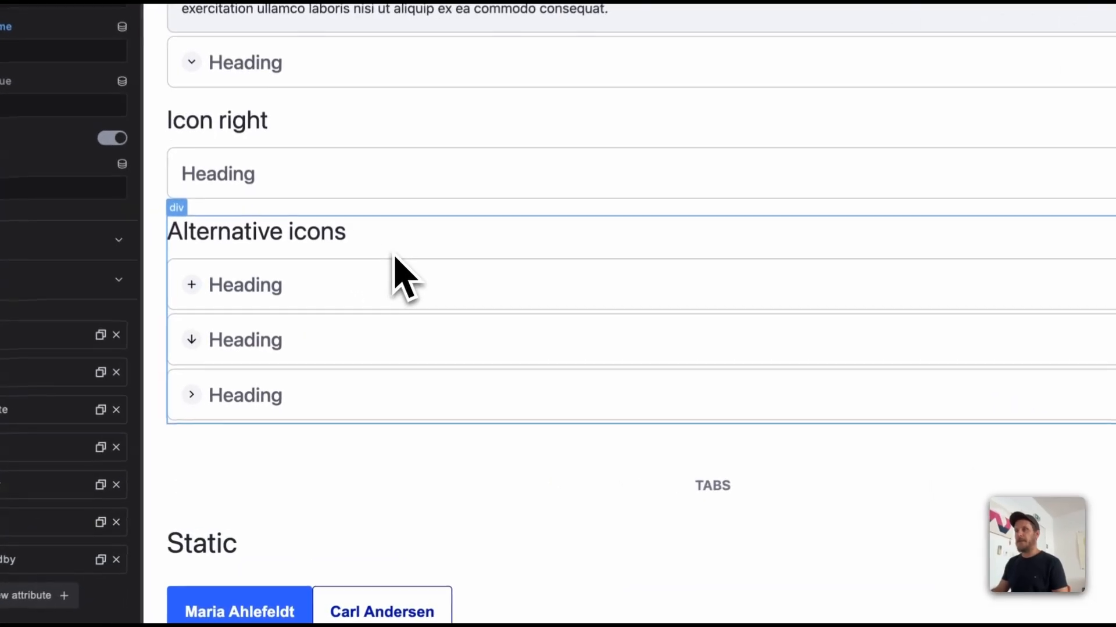
# Step: Examine the structure of the first alternative-icons accordion: its container, details, summary, h3 heading and content paragraph
pyautogui.click(346, 344)
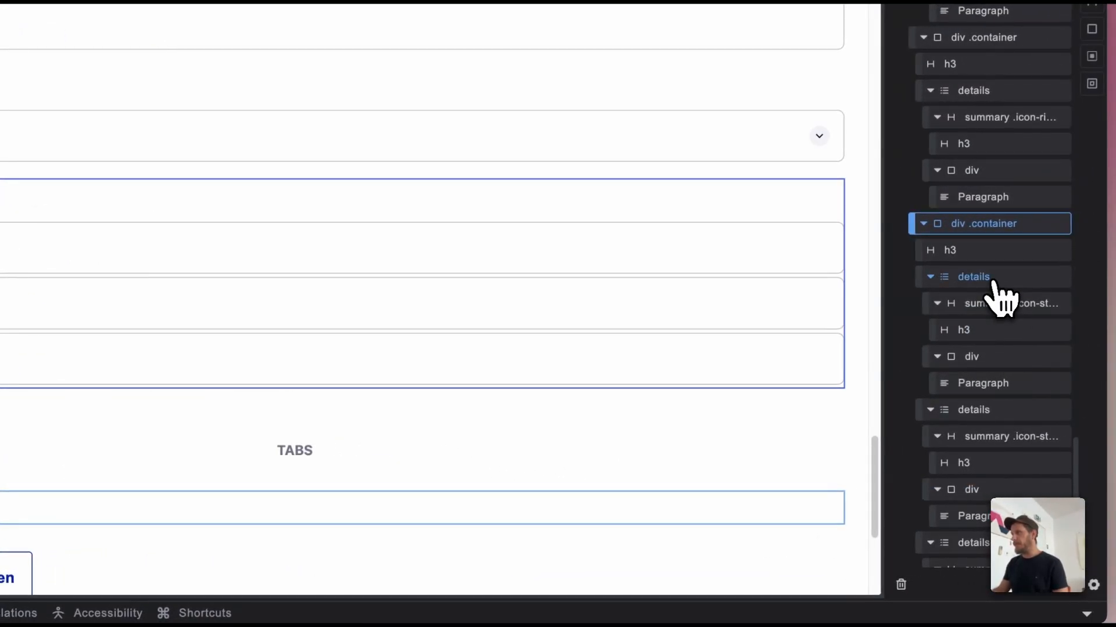
pyautogui.click(994, 281)
pyautogui.click(990, 305)
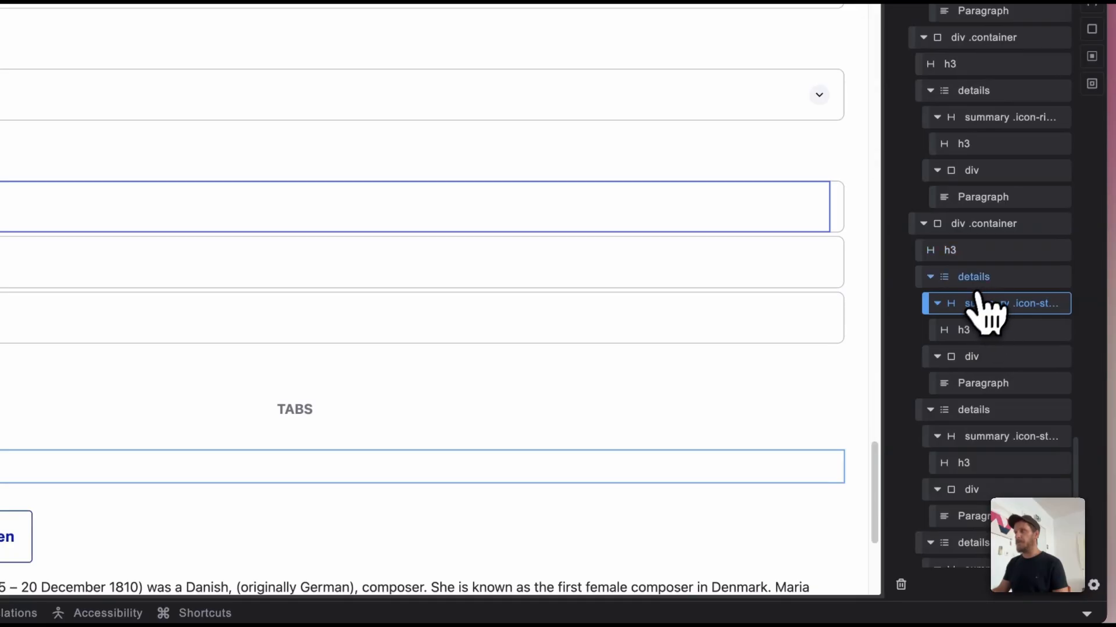
pyautogui.click(982, 280)
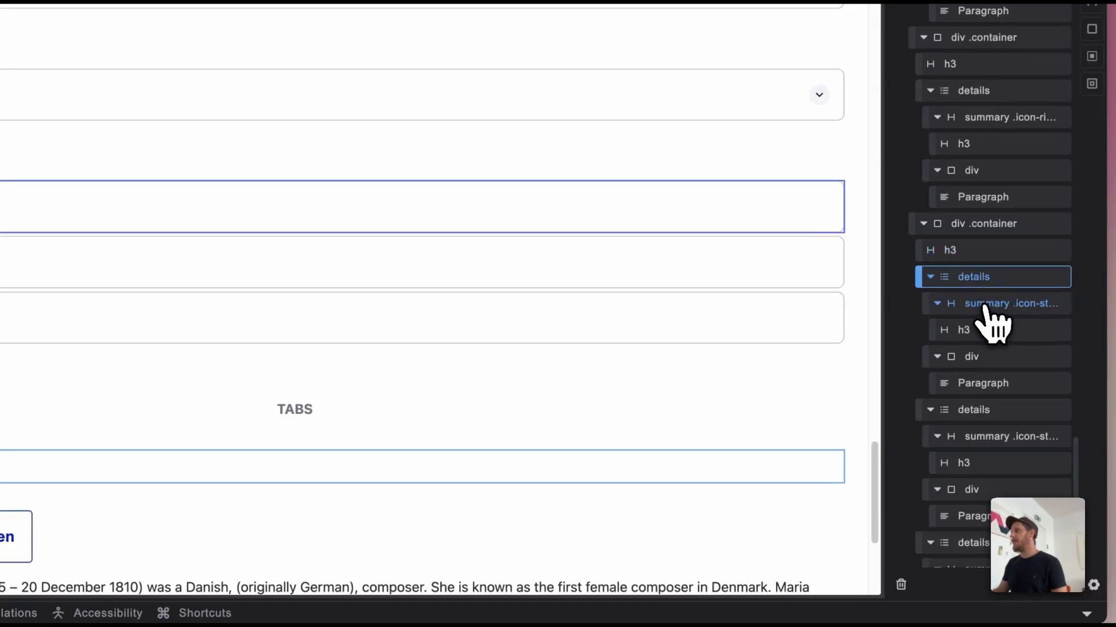
pyautogui.click(986, 305)
pyautogui.click(984, 281)
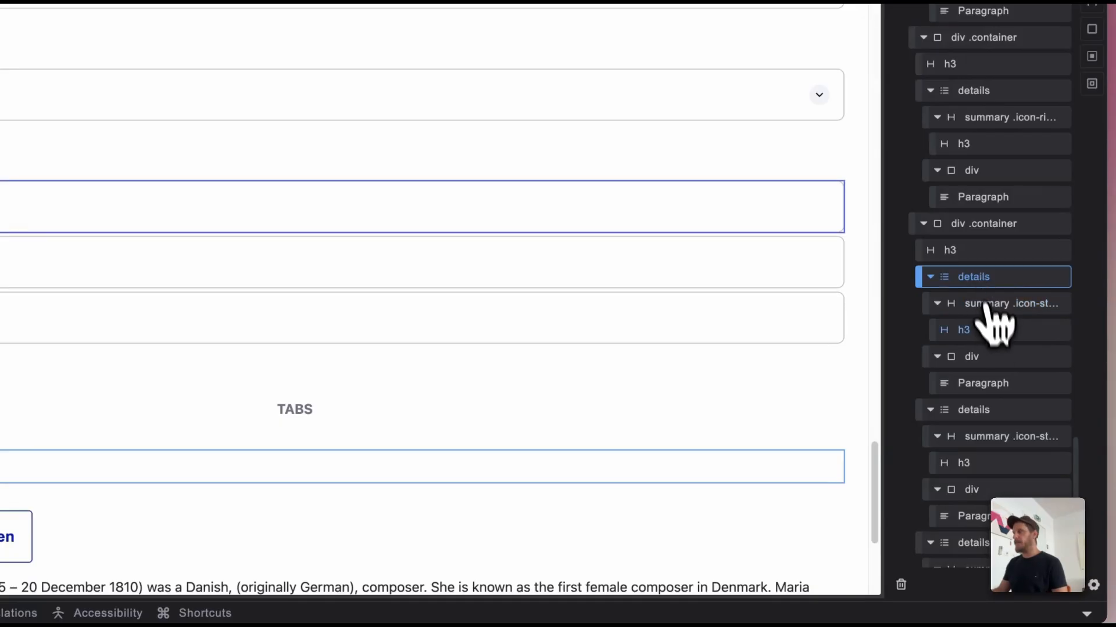
pyautogui.click(990, 330)
pyautogui.click(996, 384)
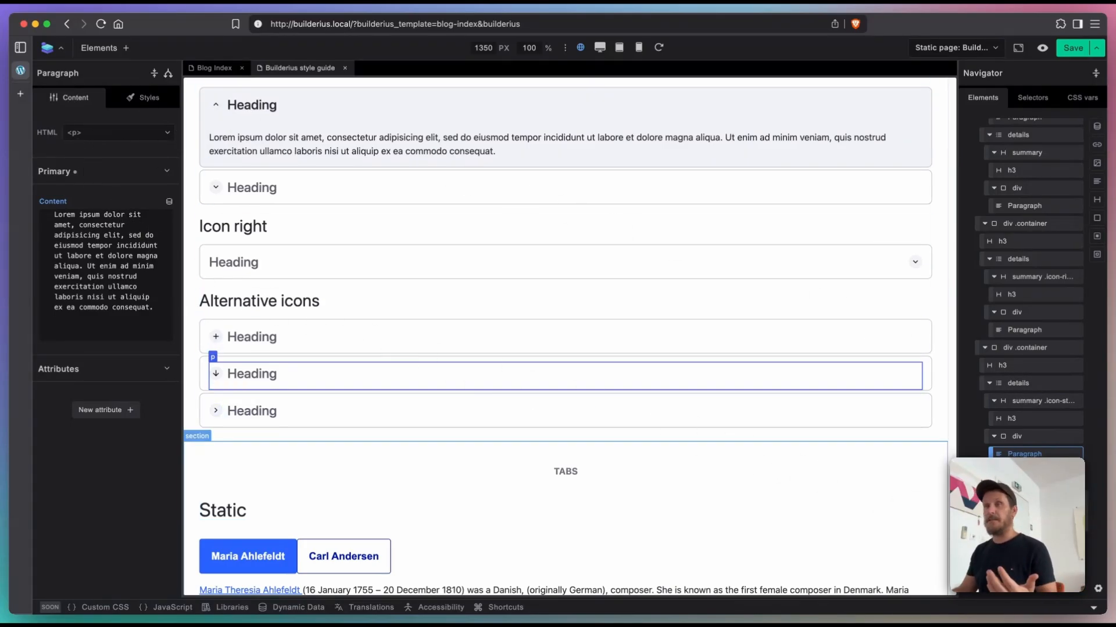
# Step: Examine the dynamic Tabs element and its two collections, reinitializing the first collection to render its tab buttons
pyautogui.scroll(-3, 1029, 348)
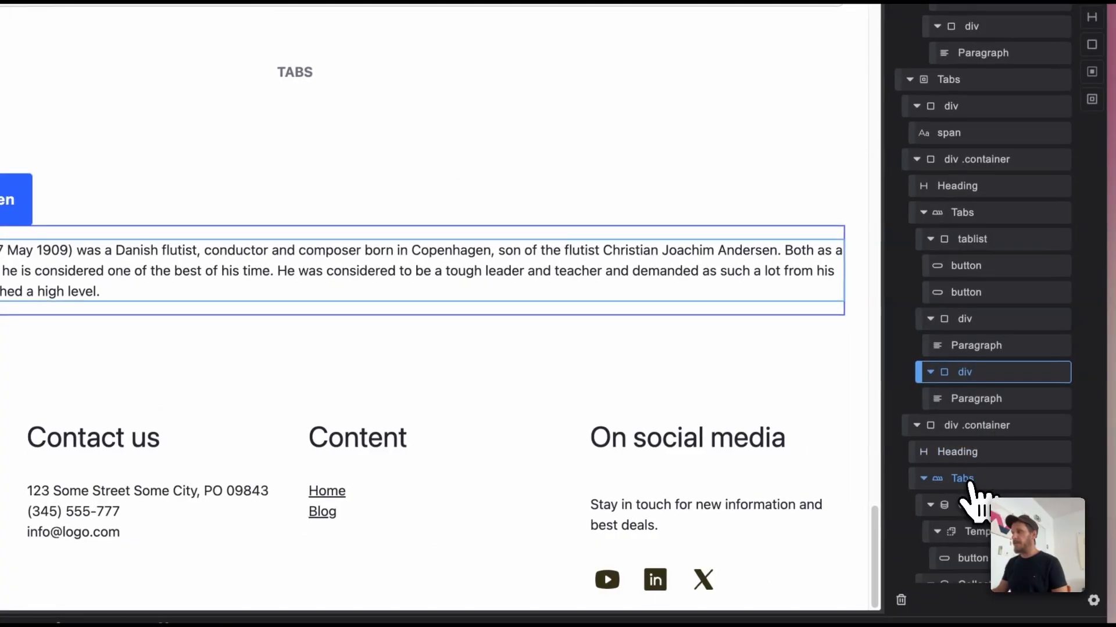
pyautogui.click(969, 481)
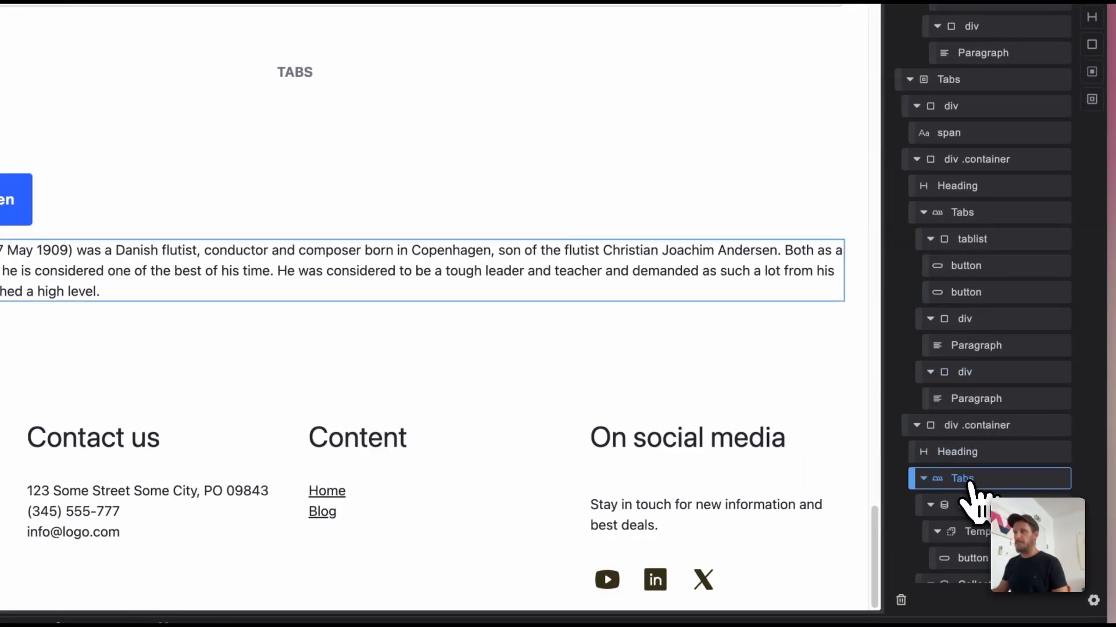
pyautogui.scroll(-3, 1023, 448)
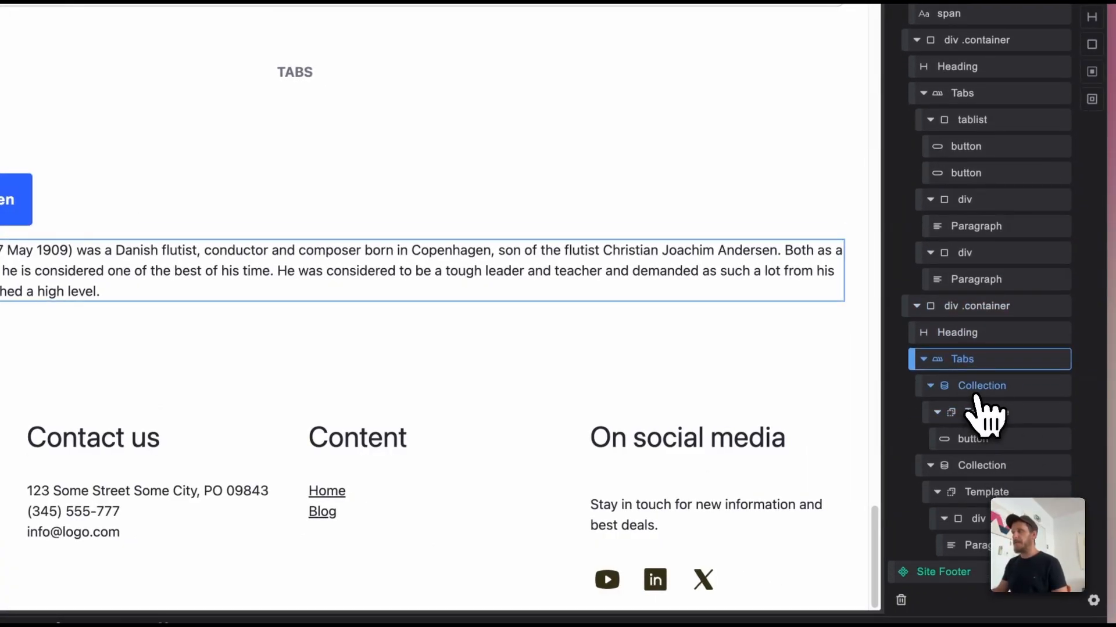
pyautogui.click(981, 388)
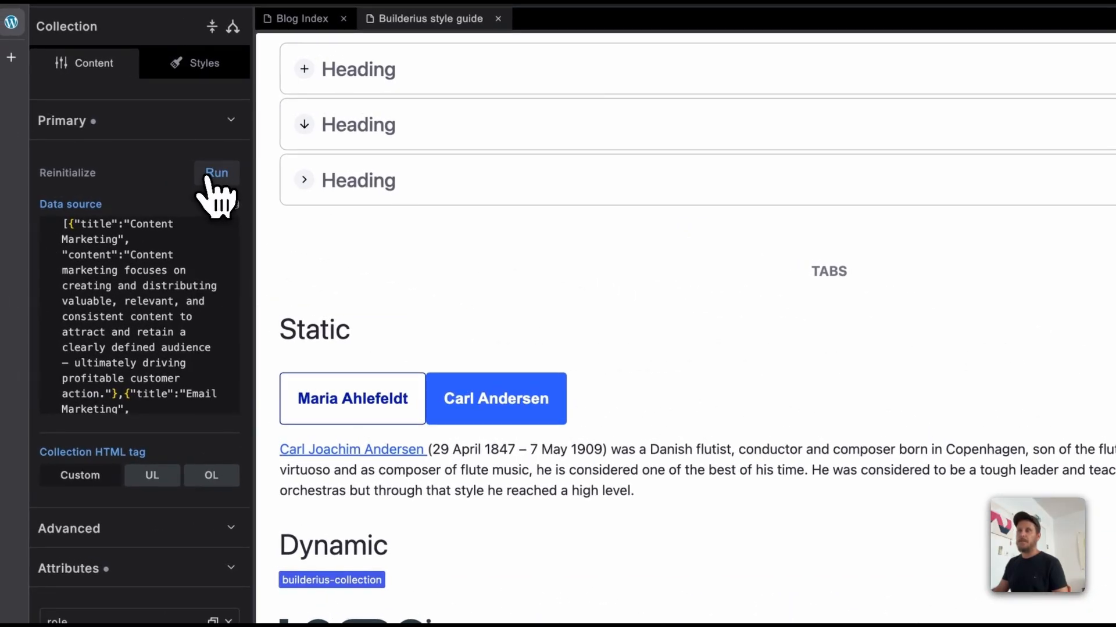
pyautogui.click(204, 169)
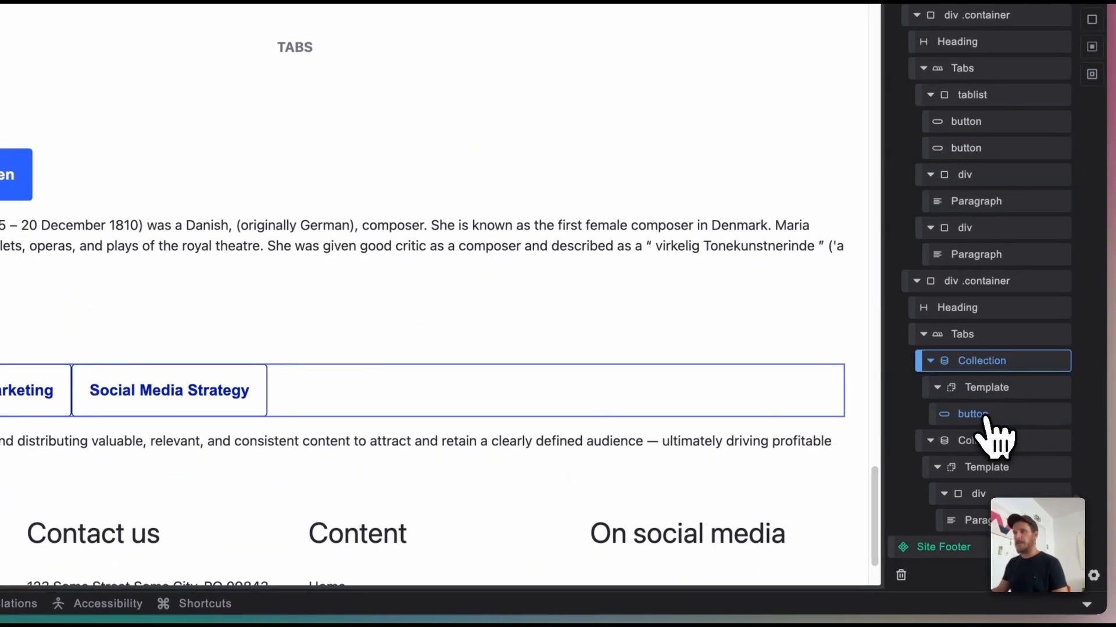
pyautogui.click(1003, 445)
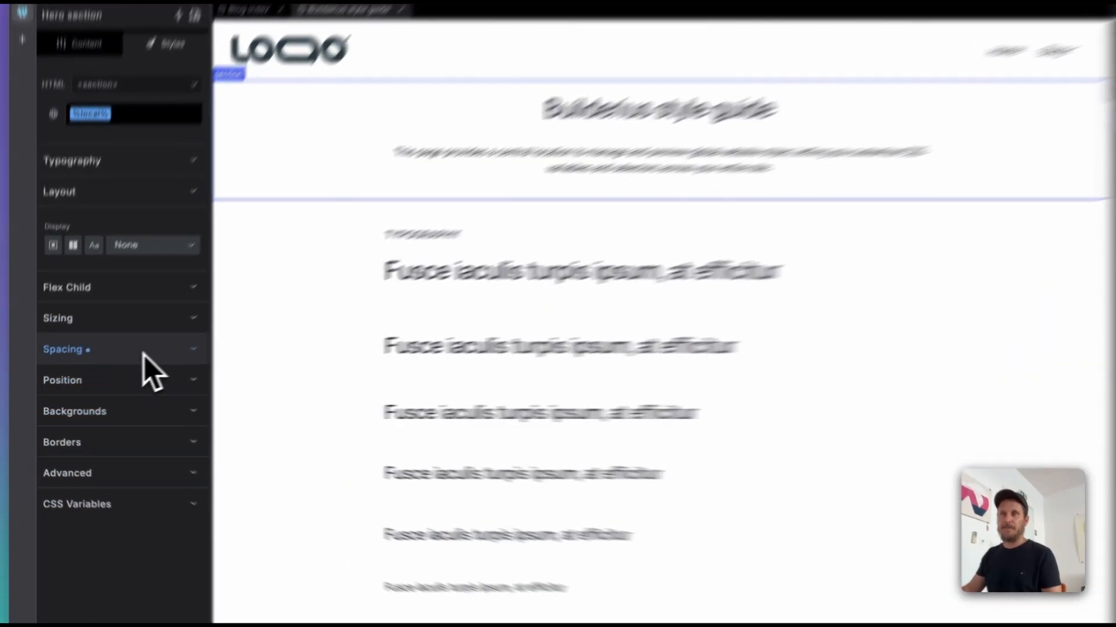
# Step: Give the Hero section a salmon-red background, rgb(237, 101, 101), and cycle the colour through its hex and HSL notations
pyautogui.click(145, 350)
pyautogui.click(147, 351)
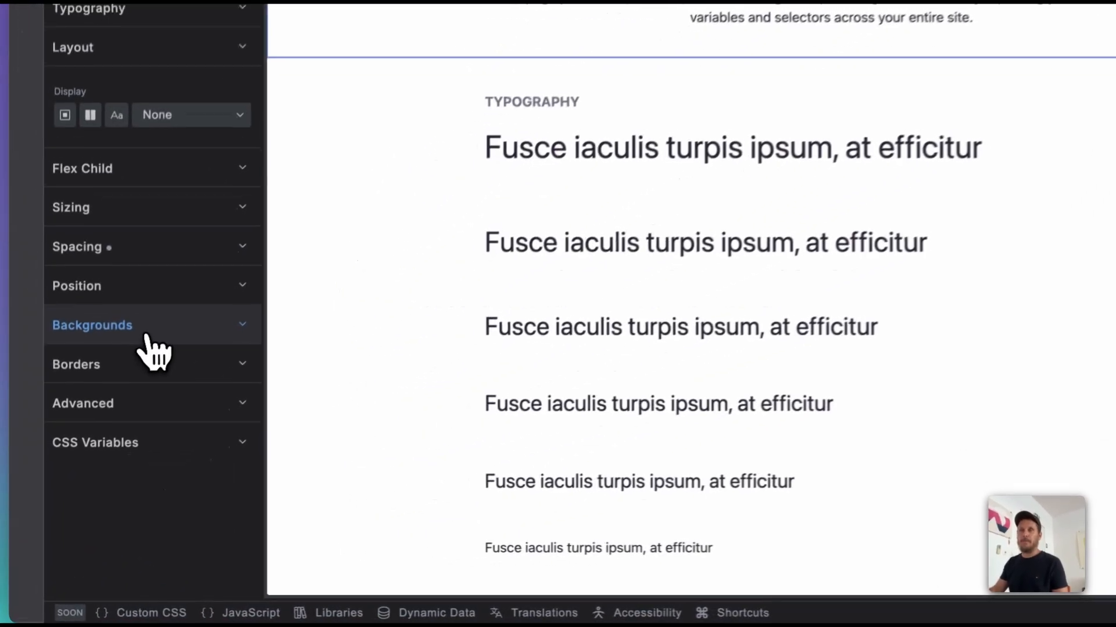
pyautogui.click(96, 413)
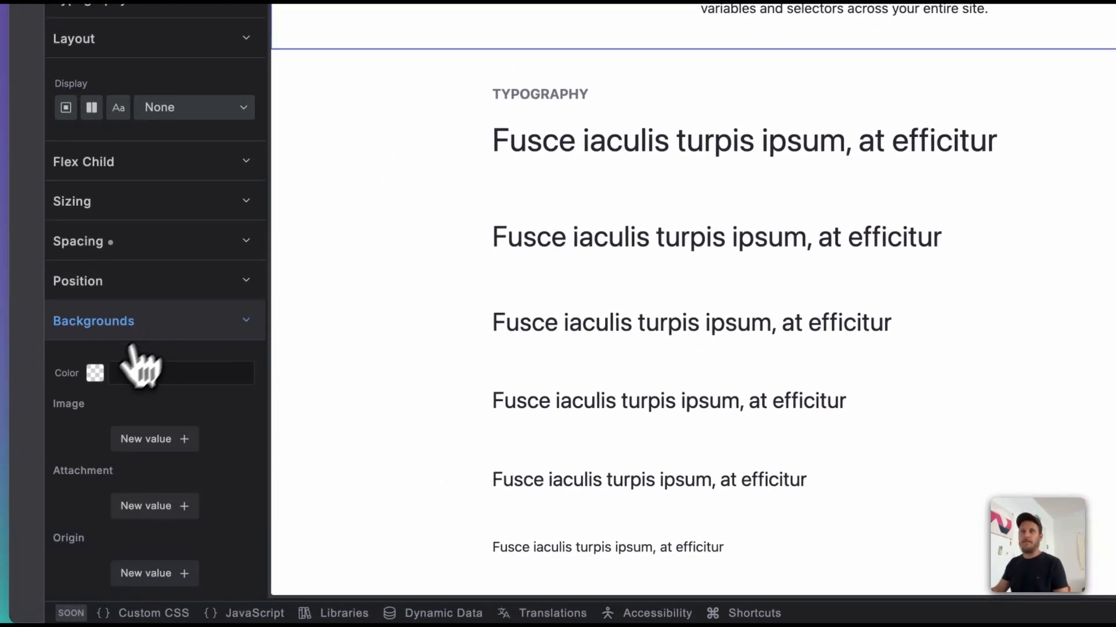
pyautogui.click(95, 374)
pyautogui.moveTo(233, 308)
pyautogui.mouseDown()
pyautogui.moveTo(254, 294)
pyautogui.moveTo(242, 291)
pyautogui.mouseUp()
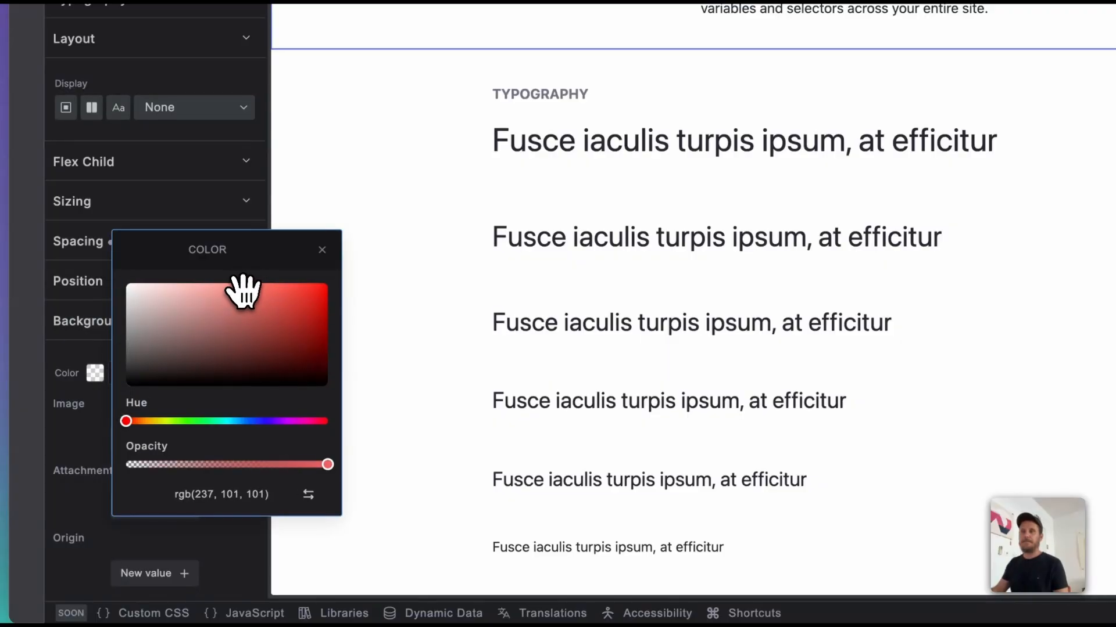
pyautogui.click(308, 496)
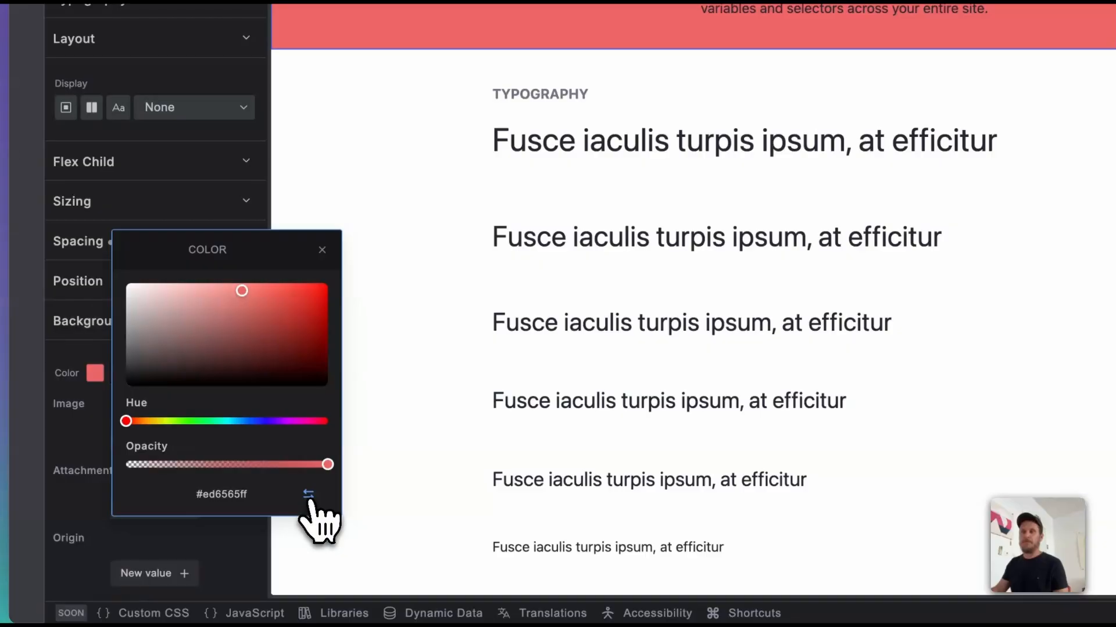
pyautogui.click(309, 495)
# Step: Change the Hero section's background to a muted greyish pink, rgb(188, 173, 173), and close the colour picker
pyautogui.click(168, 314)
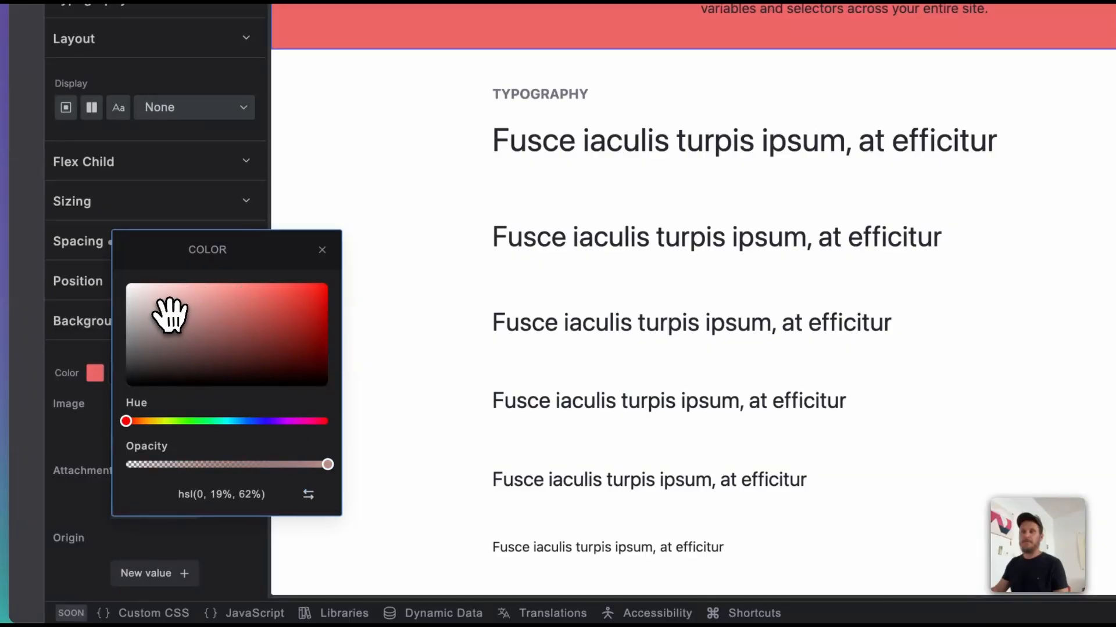
pyautogui.moveTo(169, 314); pyautogui.dragTo(142, 310)
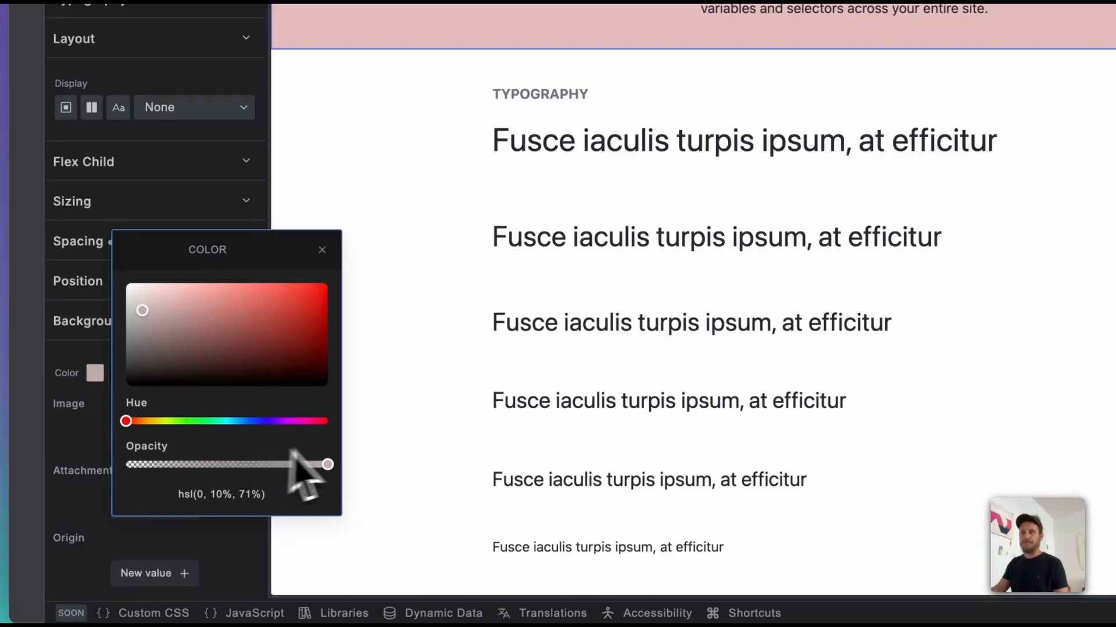
pyautogui.click(322, 251)
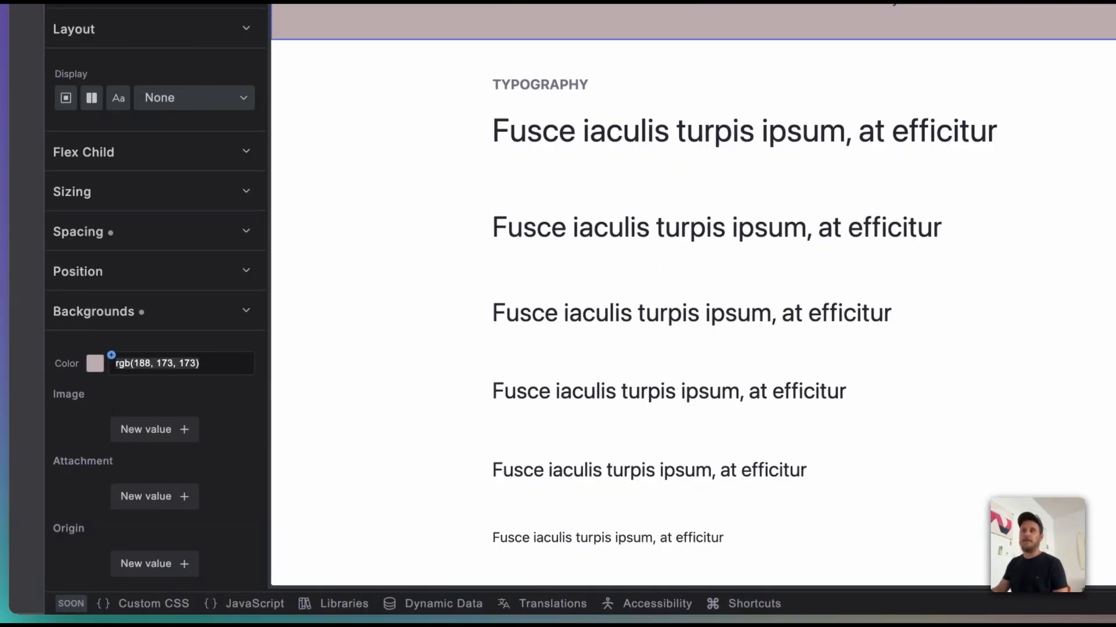
# Step: Set the Hero section's background colour to the CSS variable --color--base--50 and reselect the section
pyautogui.click(111, 355)
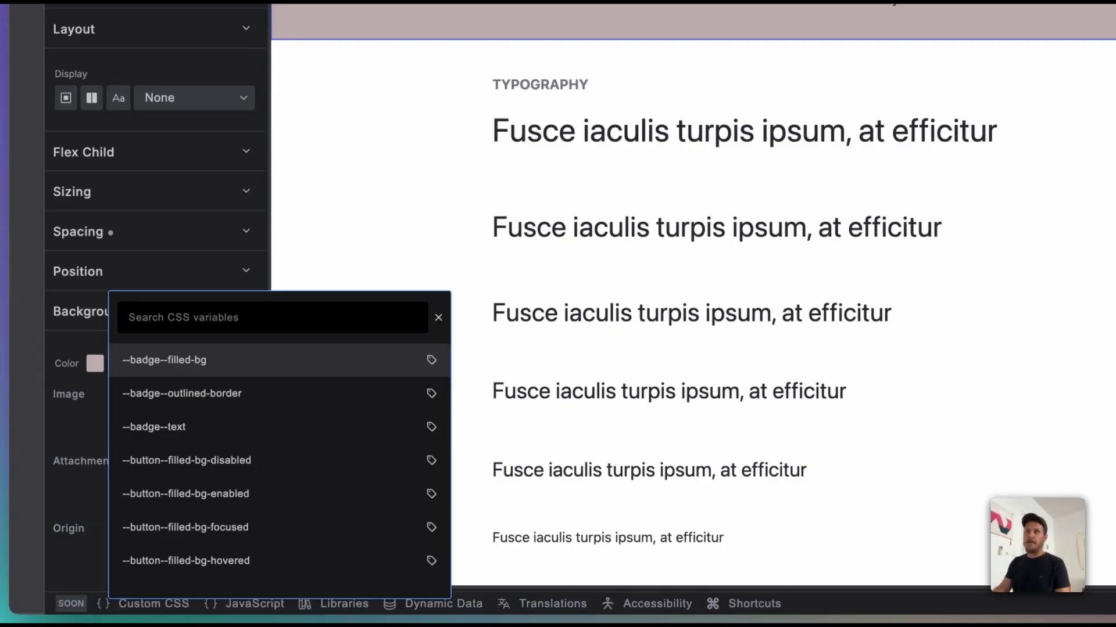
pyautogui.write('color')
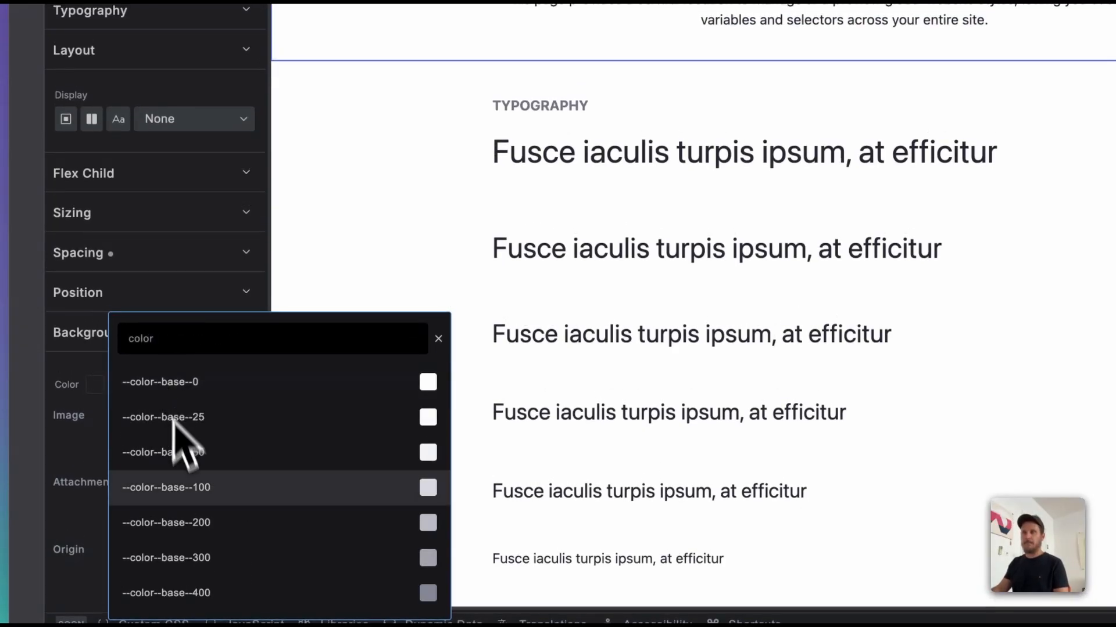
pyautogui.click(185, 455)
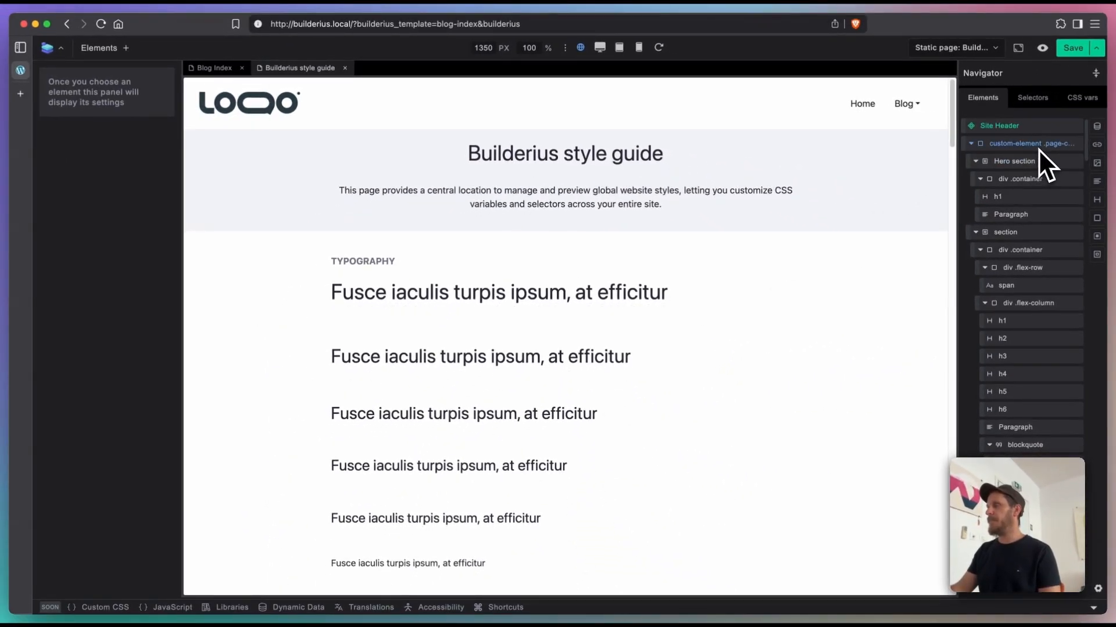
pyautogui.click(1037, 157)
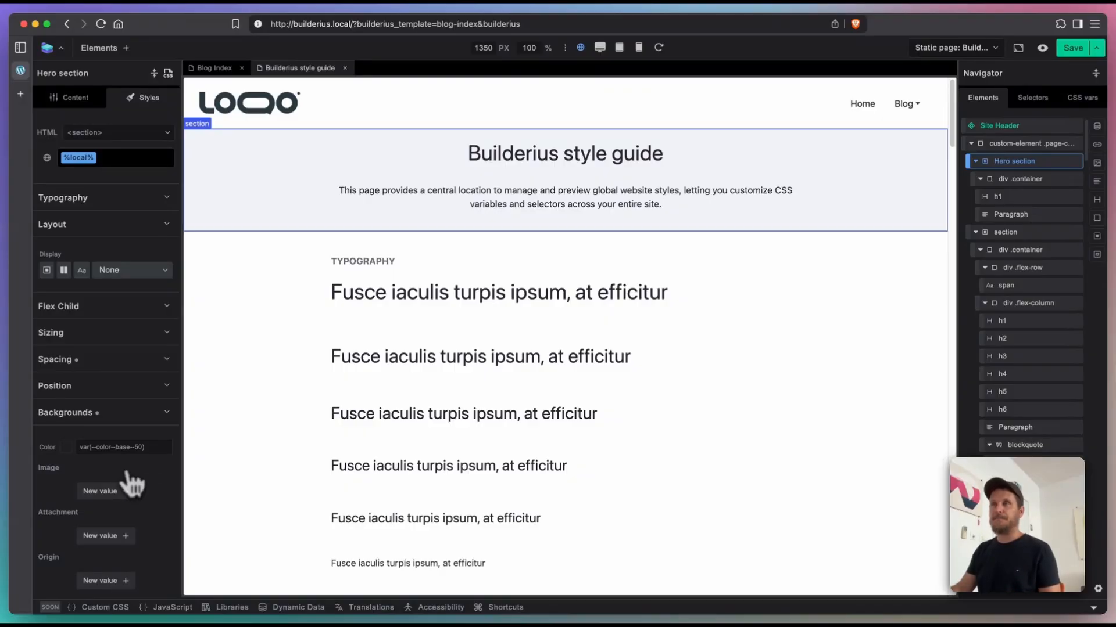
# Step: Search the global selectors for font and apply the .font-size-2 class to the Hero section
pyautogui.click(116, 158)
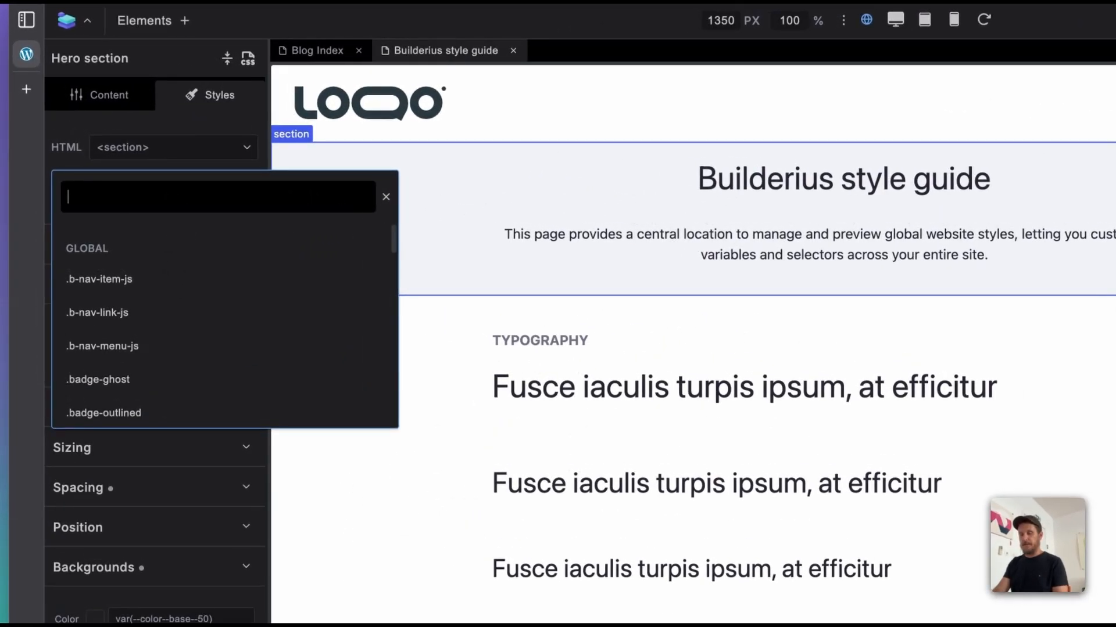
pyautogui.write('font')
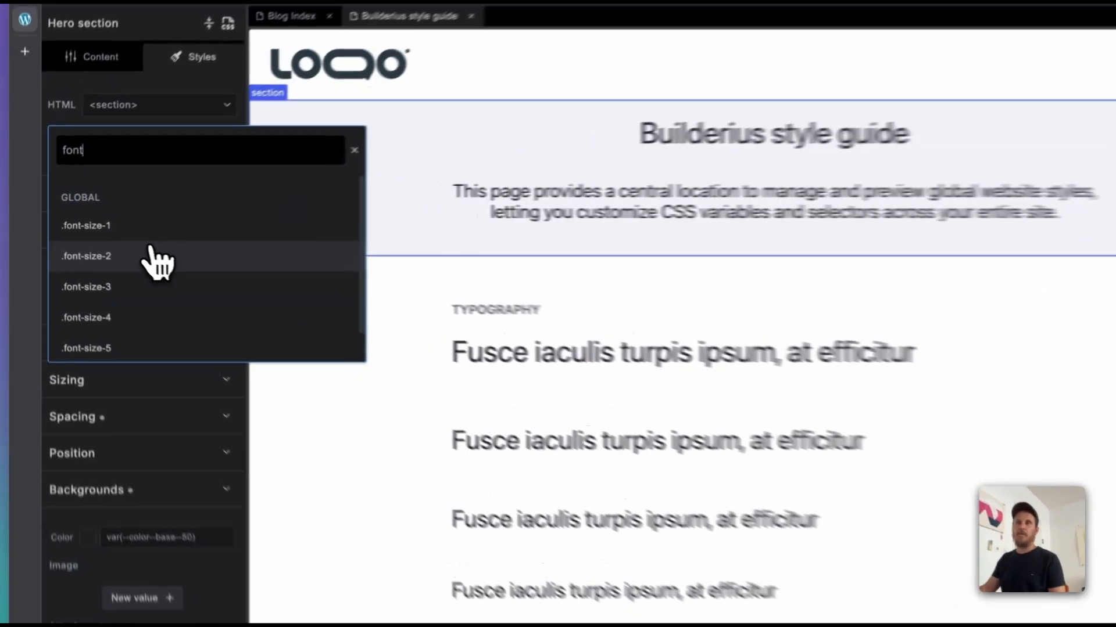
pyautogui.click(114, 242)
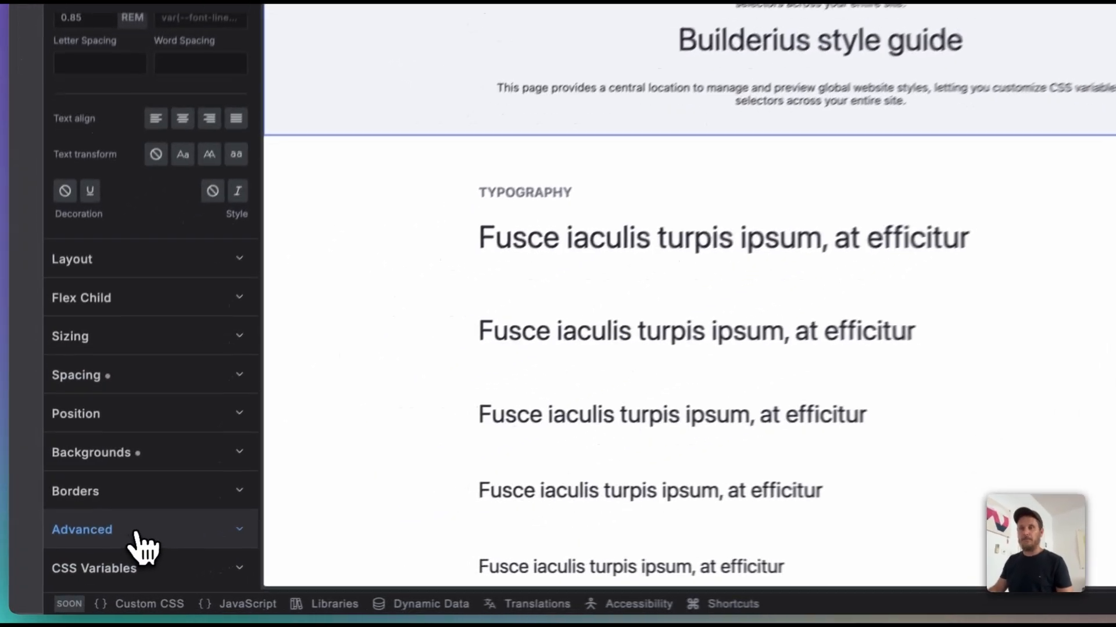
# Step: Add the custom CSS property display with the value grid to the Hero section's advanced styles
pyautogui.click(138, 533)
pyautogui.click(167, 511)
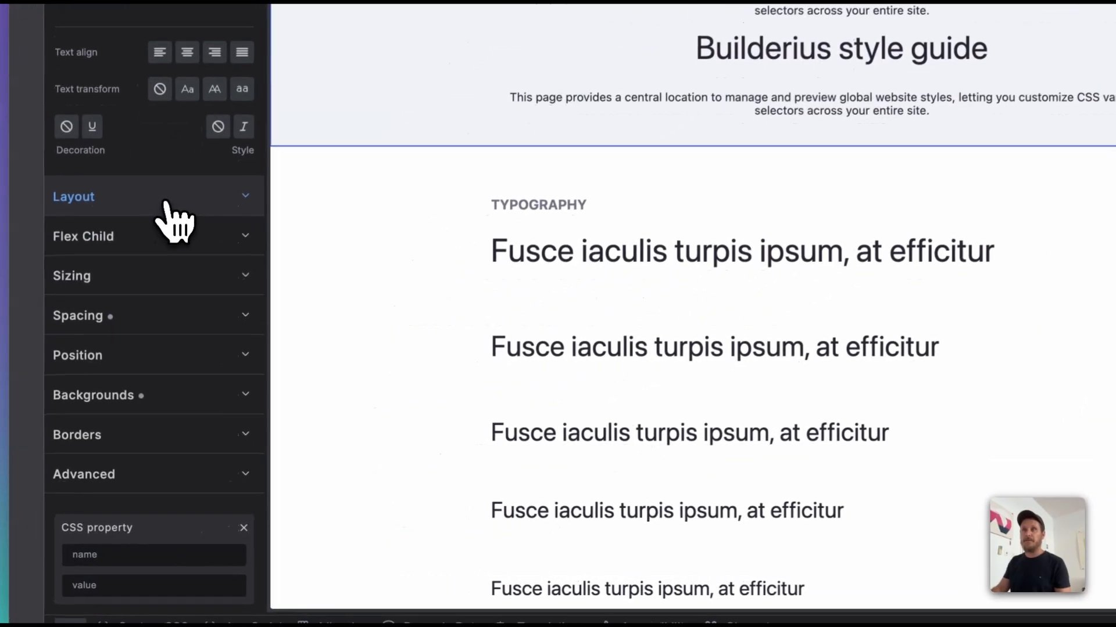
pyautogui.click(114, 323)
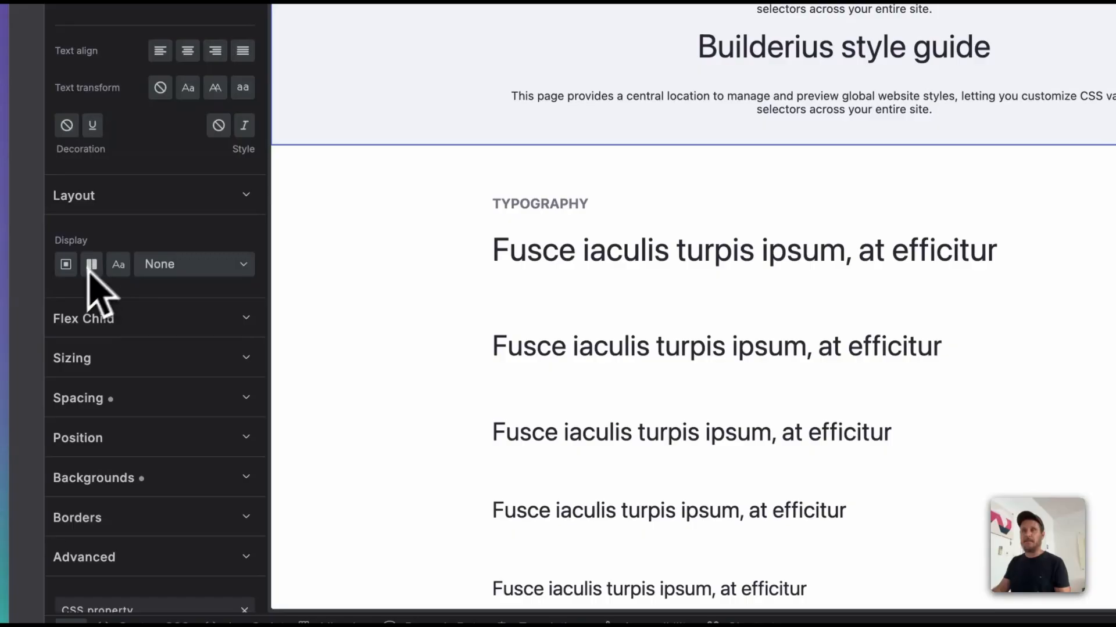
pyautogui.click(146, 208)
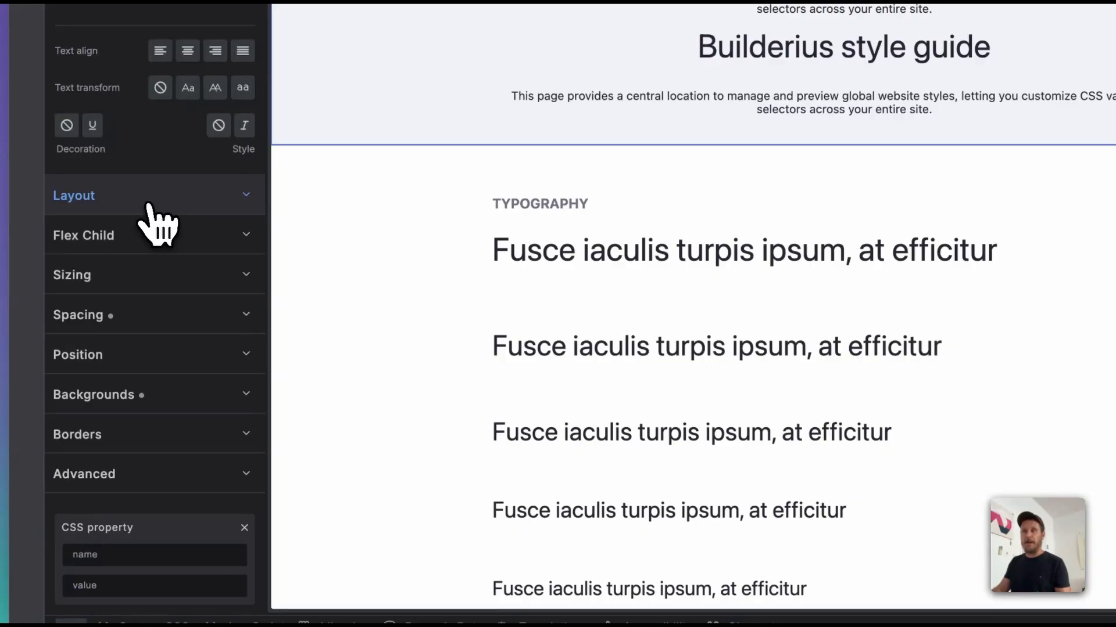
pyautogui.click(116, 556)
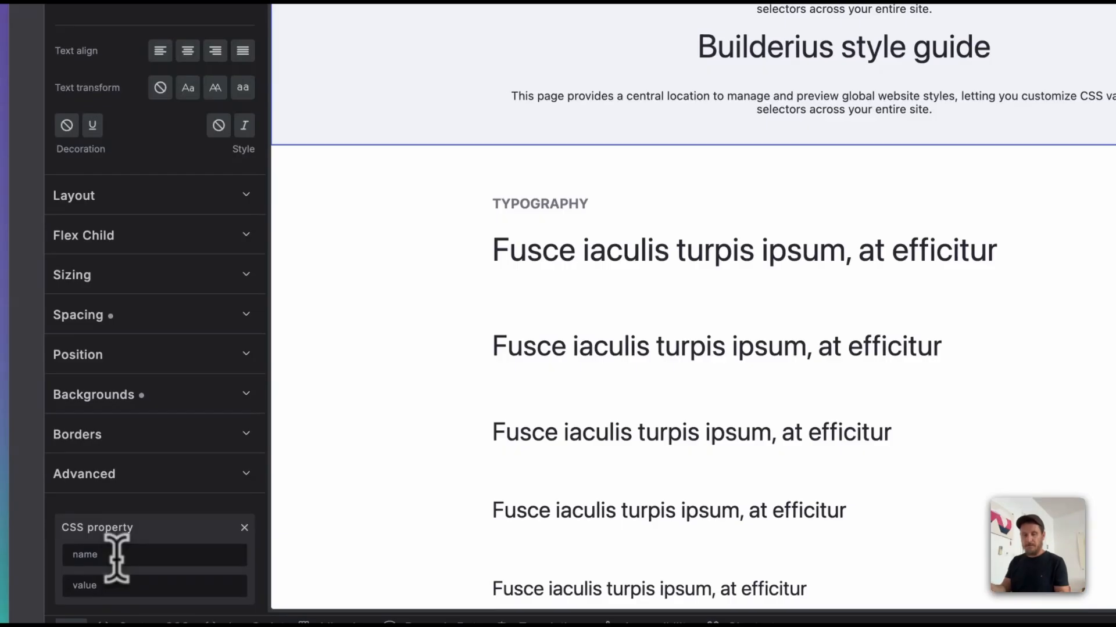
pyautogui.write('display')
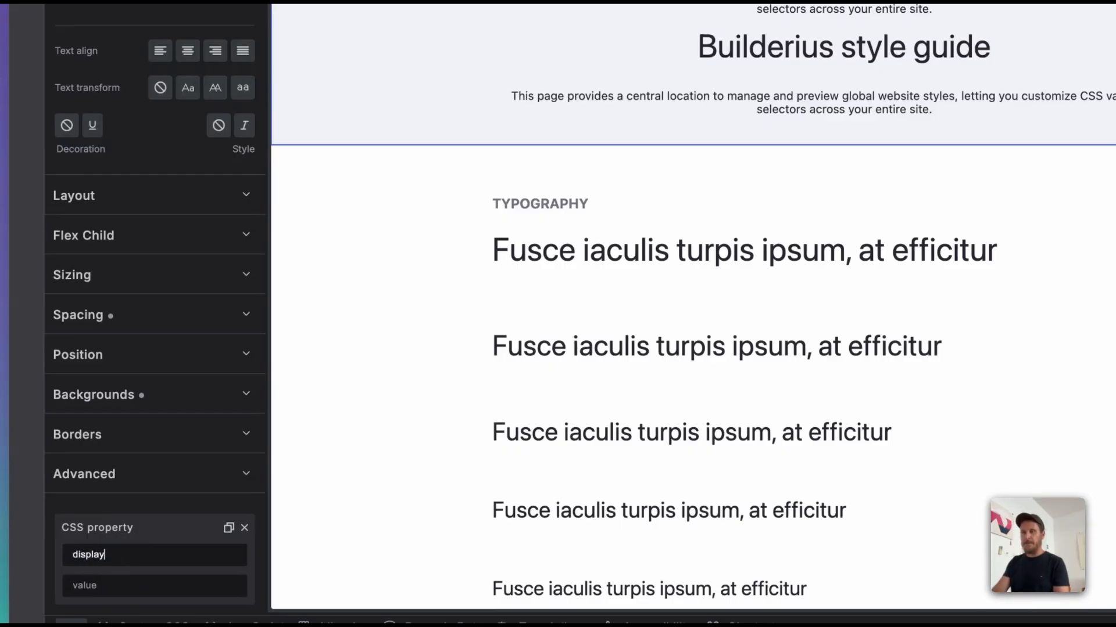
pyautogui.press('Tab')
pyautogui.write('grid')
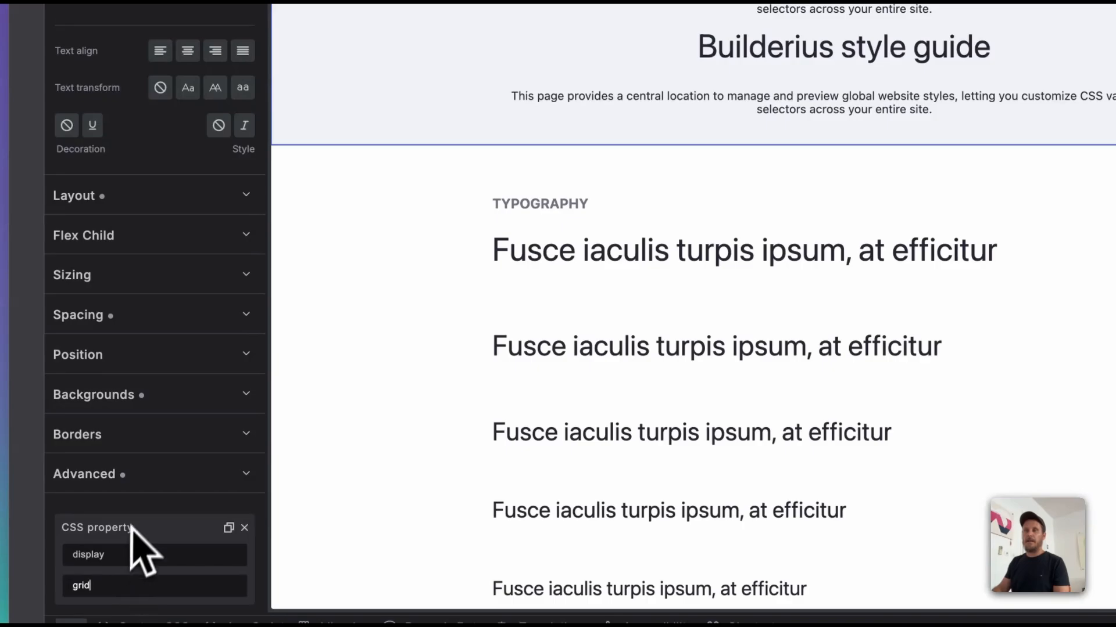
pyautogui.scroll(-3, 140, 550)
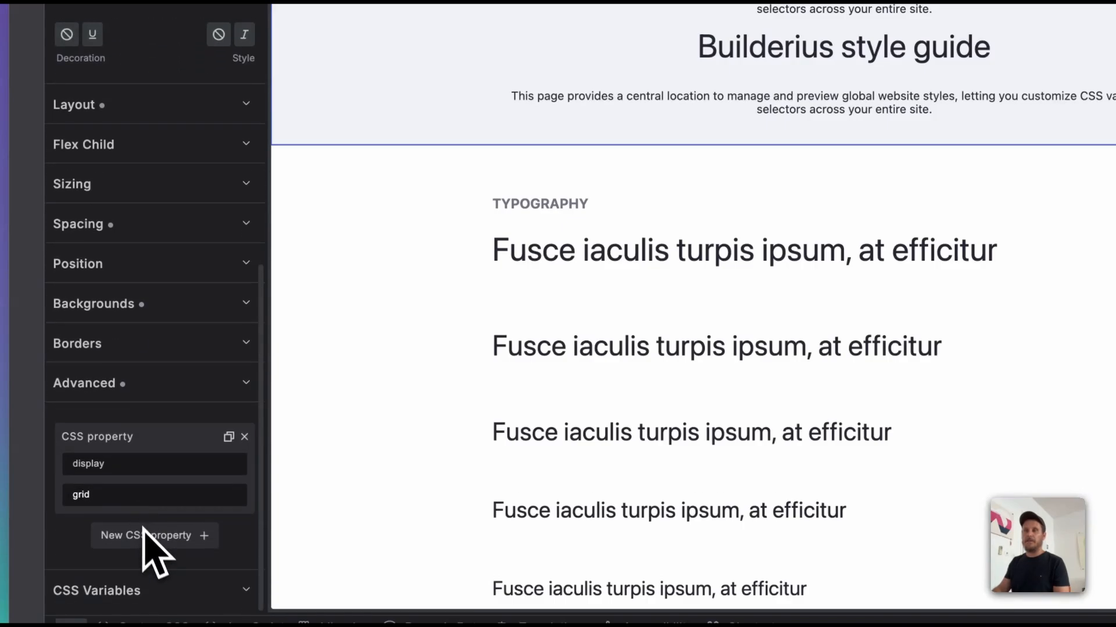
# Step: Add a second custom CSS property, grid-columns-template with the value 1fr 1fr, to the Hero section's advanced styles
pyautogui.click(143, 530)
pyautogui.write('g')
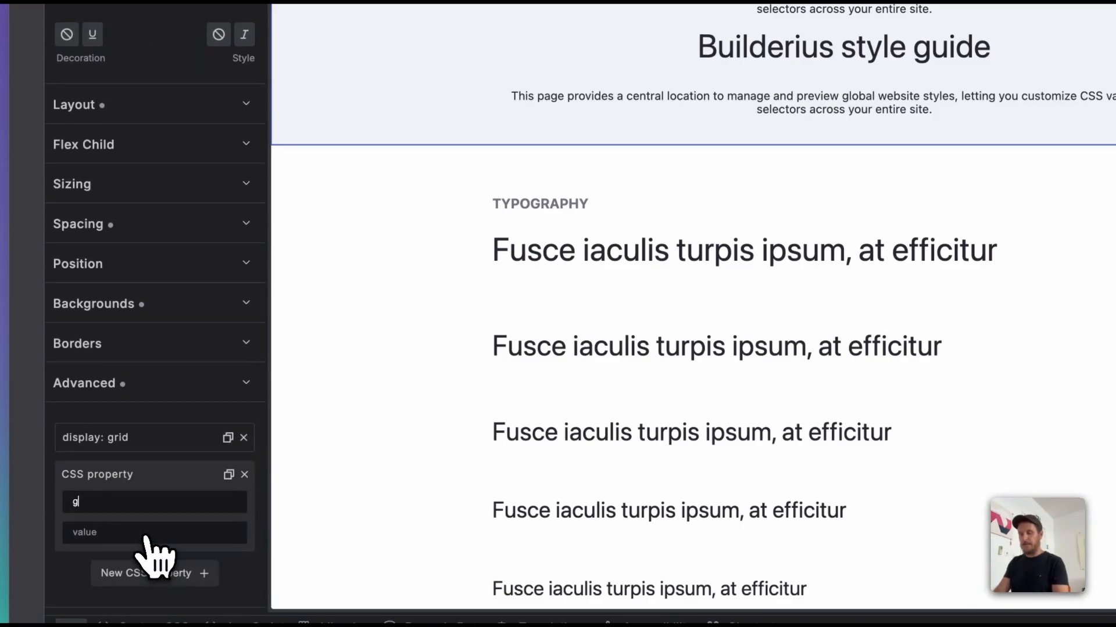
pyautogui.write('rid-colu')
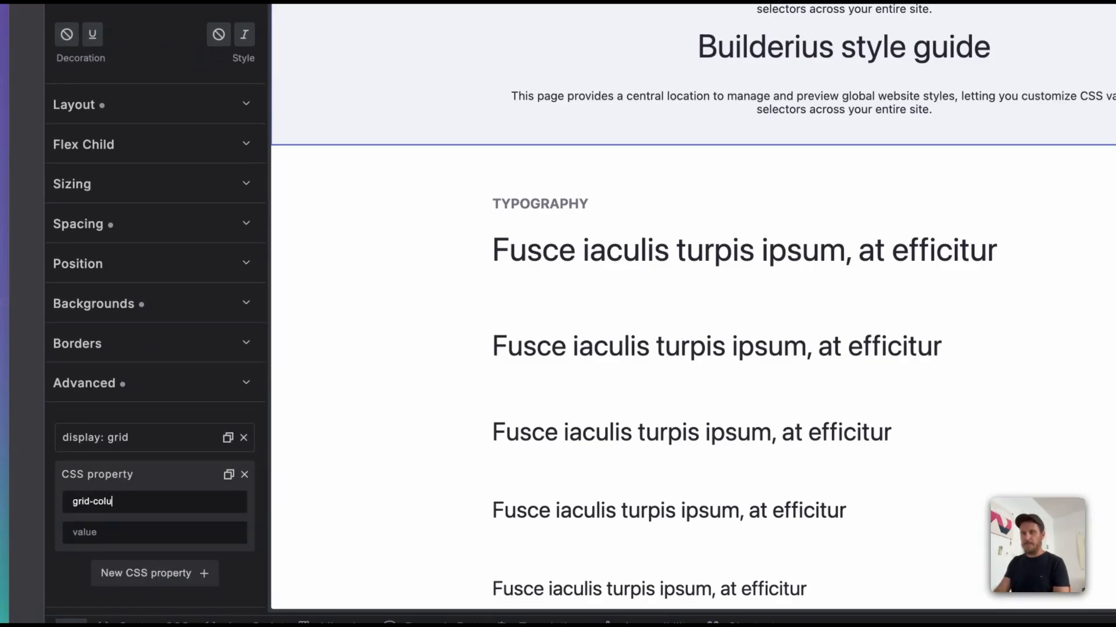
pyautogui.write('mns-template')
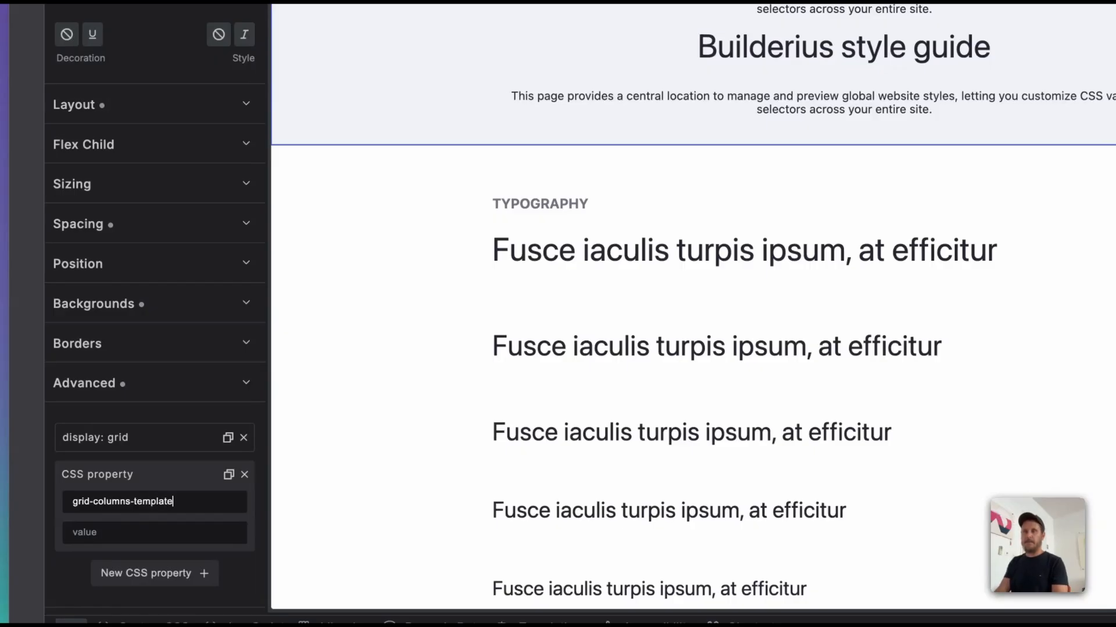
pyautogui.press('Tab')
pyautogui.write('1fr 1')
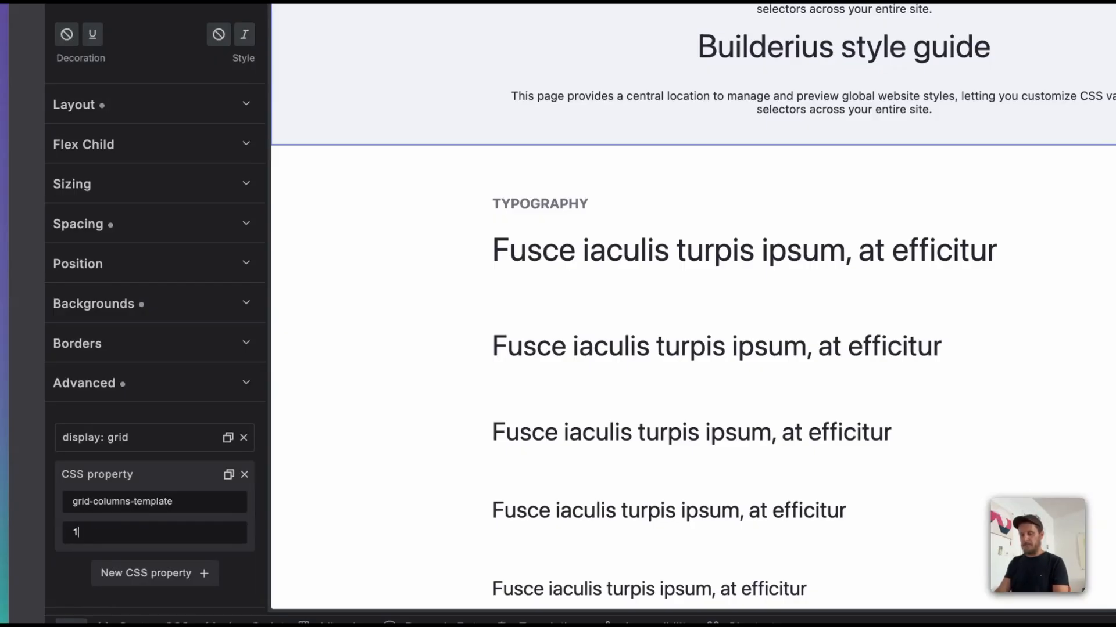
pyautogui.write('fr')
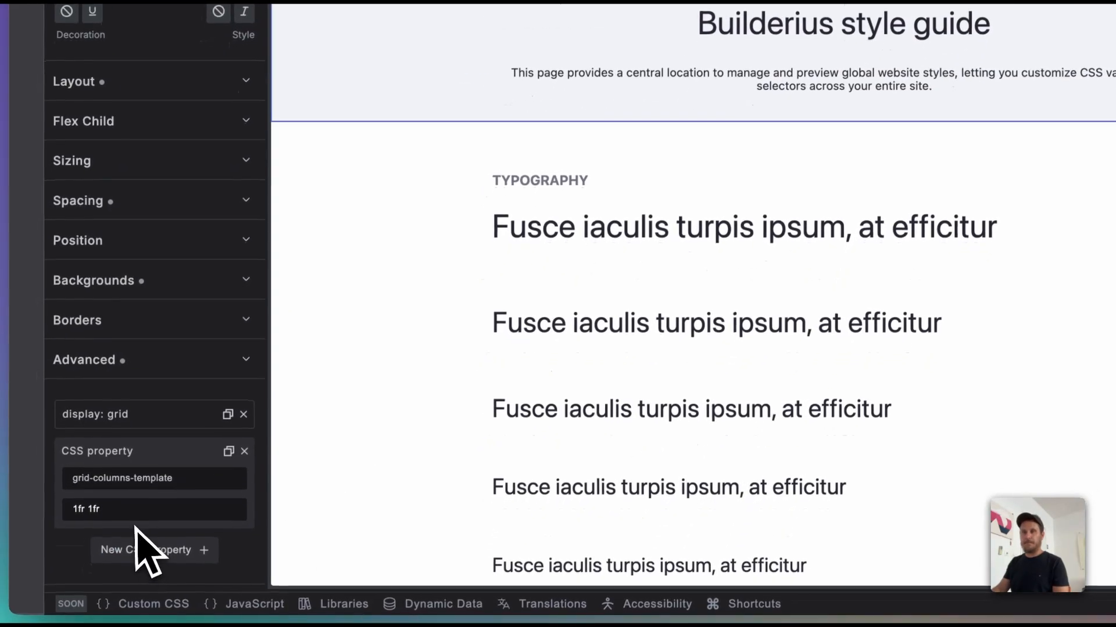
# Step: Correct the new property's name to grid-template-columns and collapse the Hero section's advanced styles
pyautogui.tripleClick(107, 484)
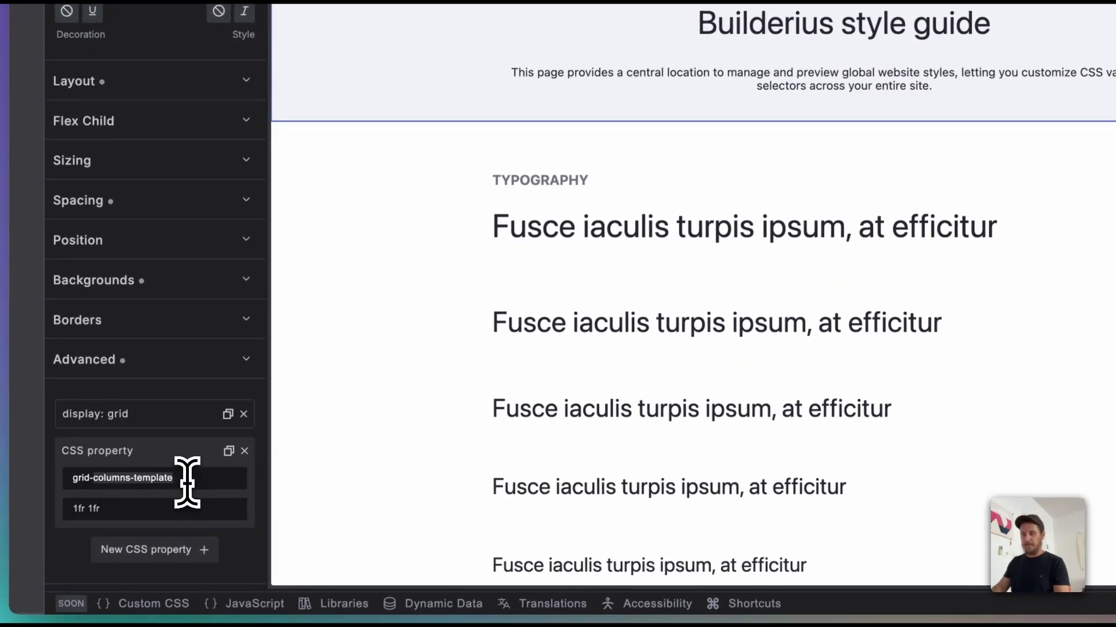
pyautogui.write('grid-template-colu')
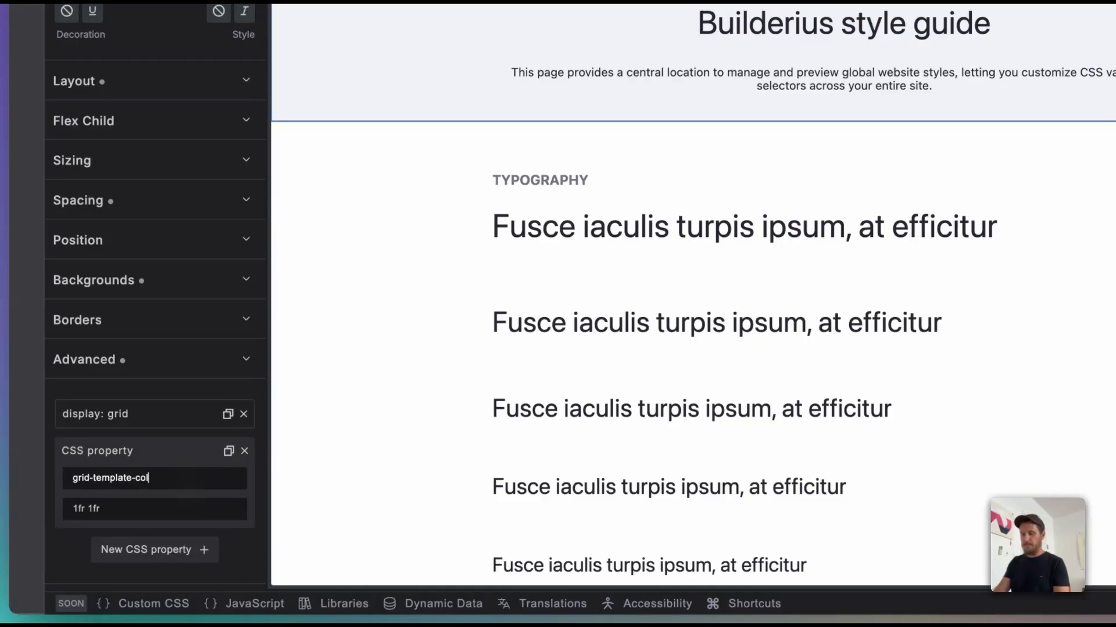
pyautogui.write('mns')
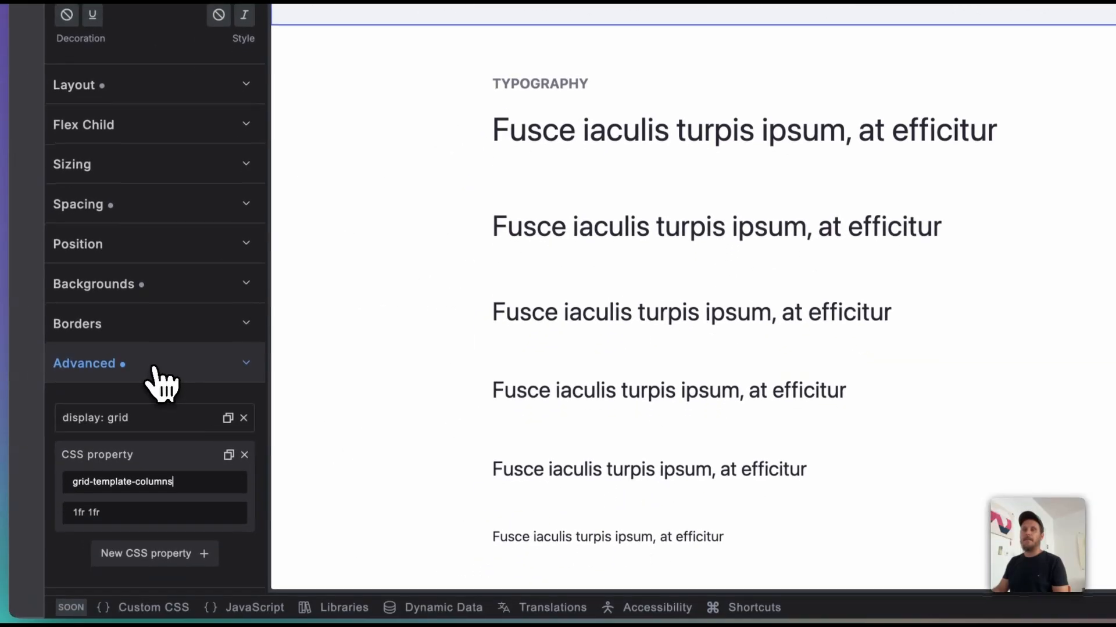
pyautogui.click(154, 366)
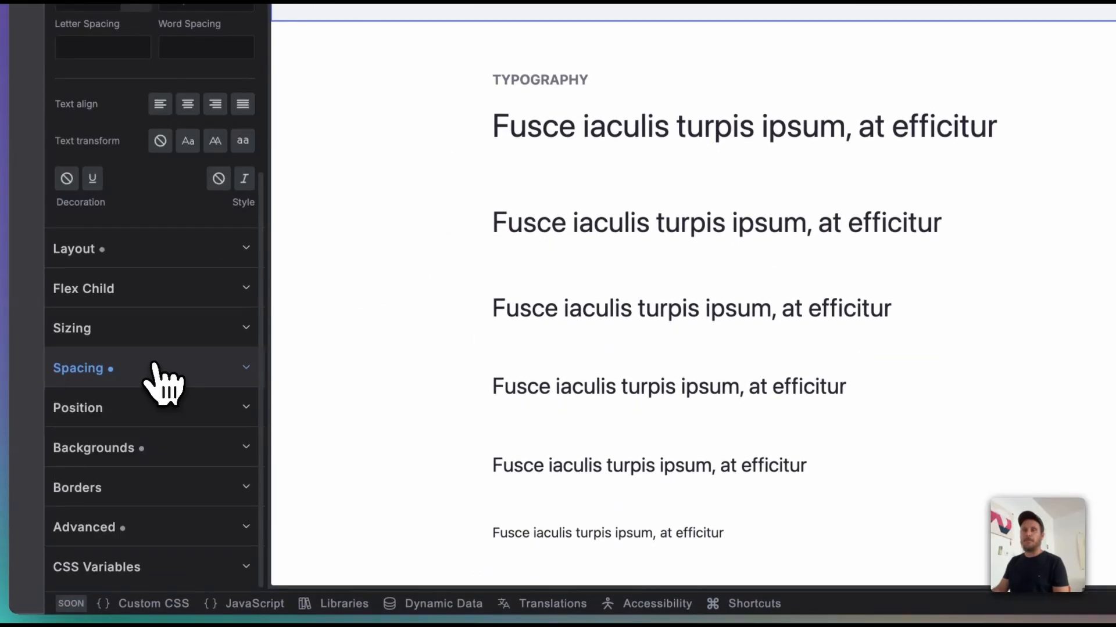
# Step: Create a local CSS variable named --custom-var with the value 2rem on the Hero section
pyautogui.click(167, 572)
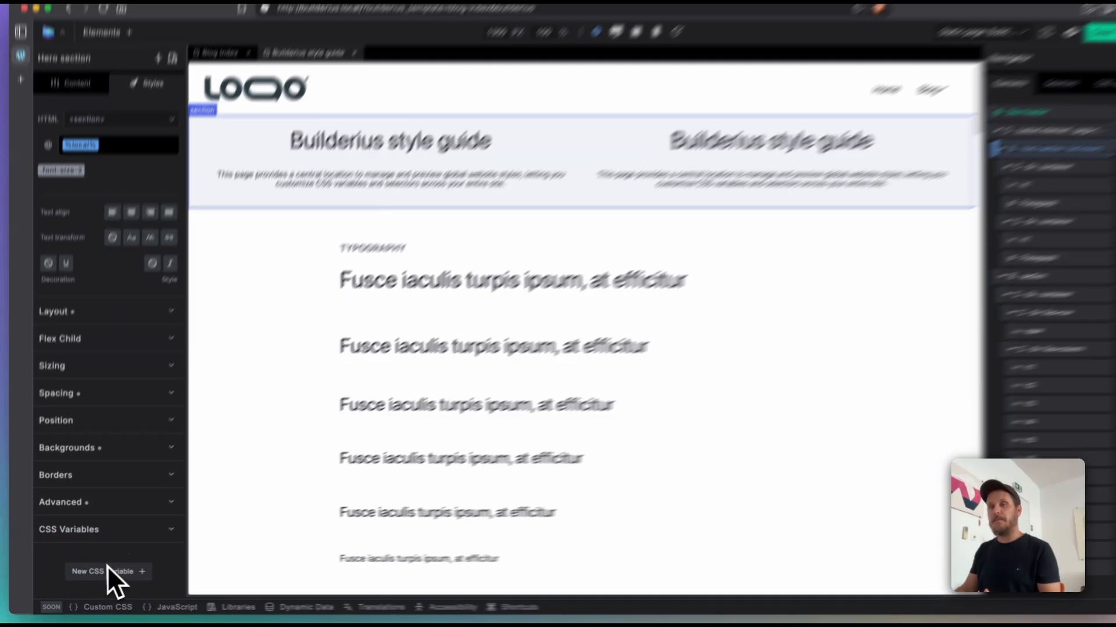
pyautogui.click(104, 572)
pyautogui.scroll(-2, 116, 567)
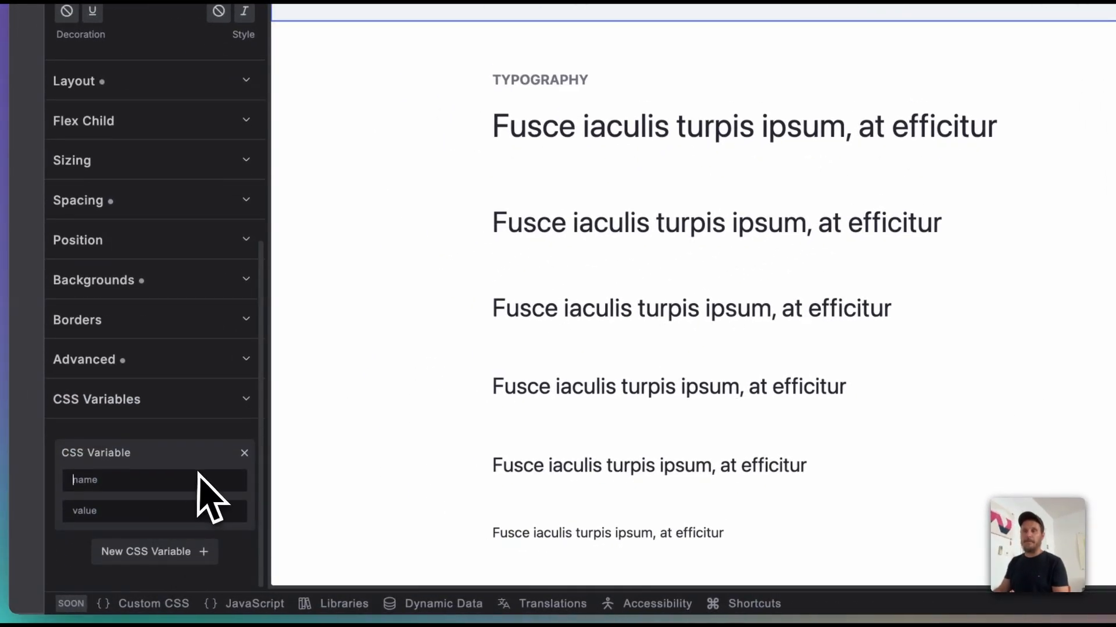
pyautogui.write('-')
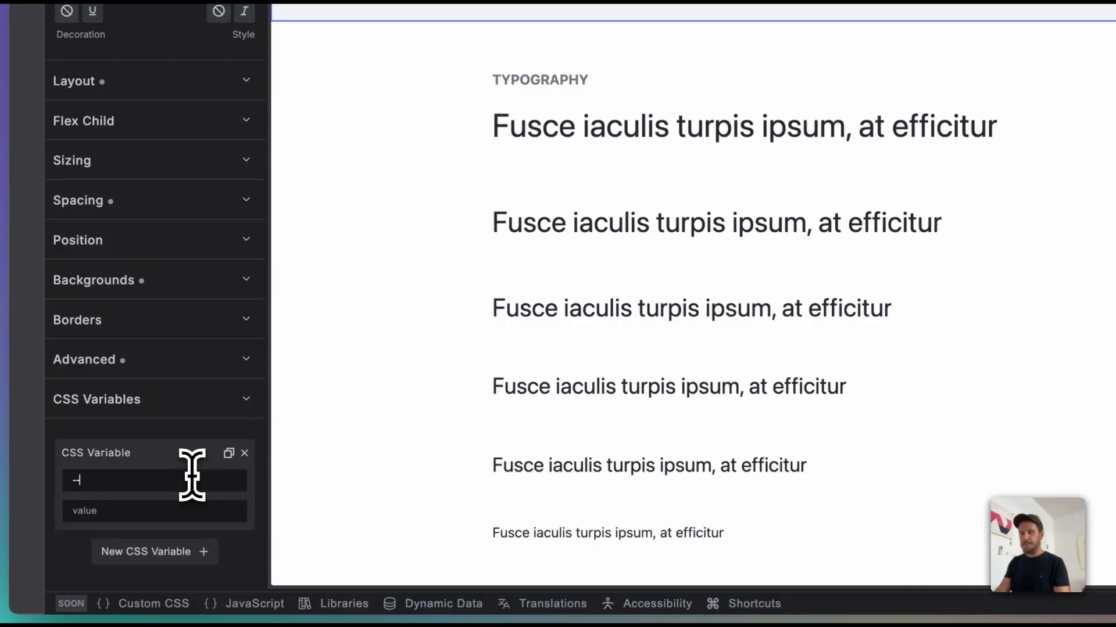
pyautogui.write('-custom')
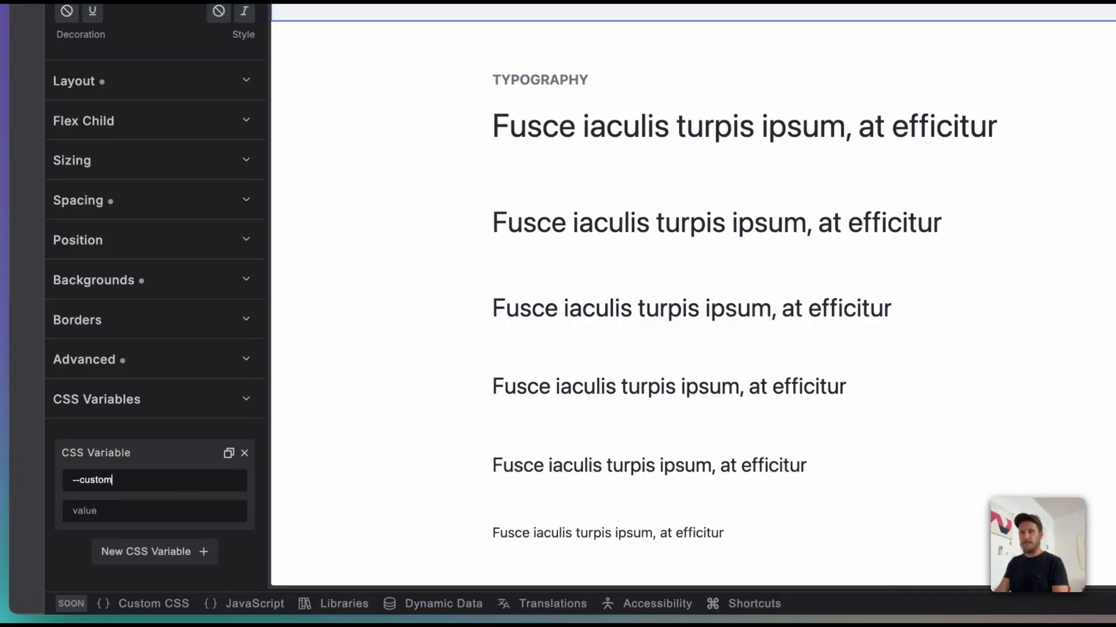
pyautogui.write('-var')
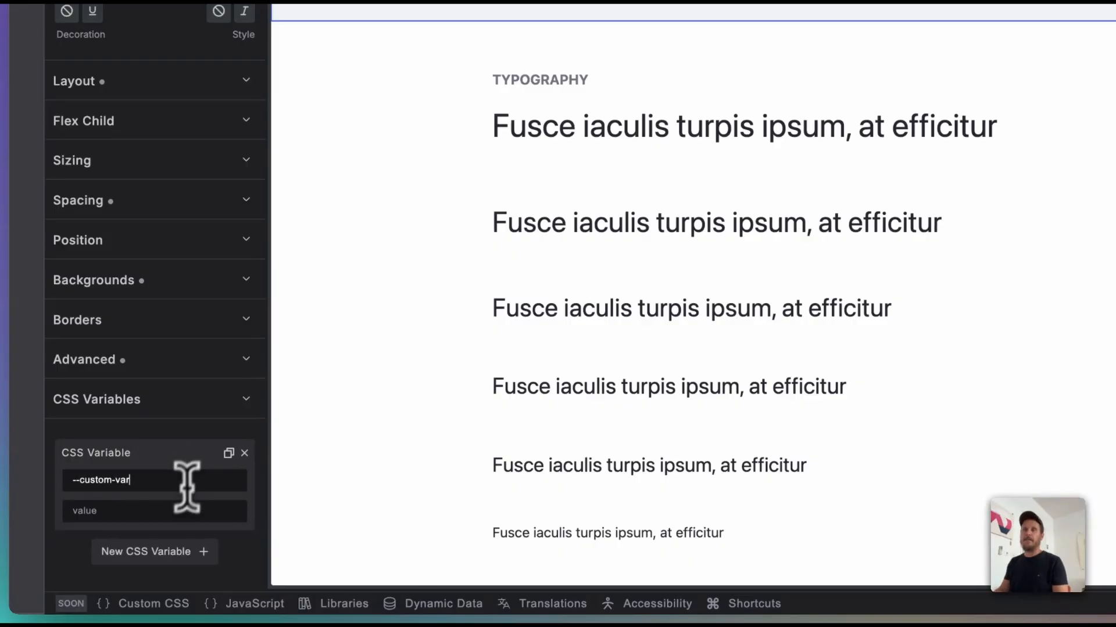
pyautogui.click(176, 512)
pyautogui.write('2rem')
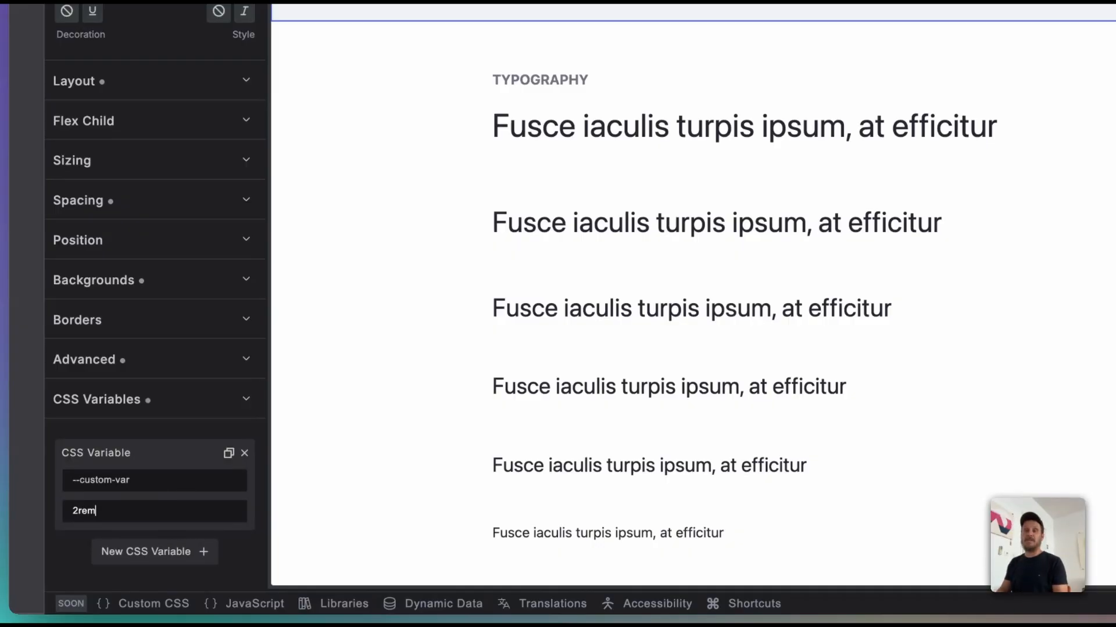
# Step: Set the --custom-var variable's value to 6rem and leave the value field
pyautogui.press('Left')
pyautogui.press('Left')
pyautogui.press('Left')
pyautogui.press('BackSpace')
pyautogui.write('6')
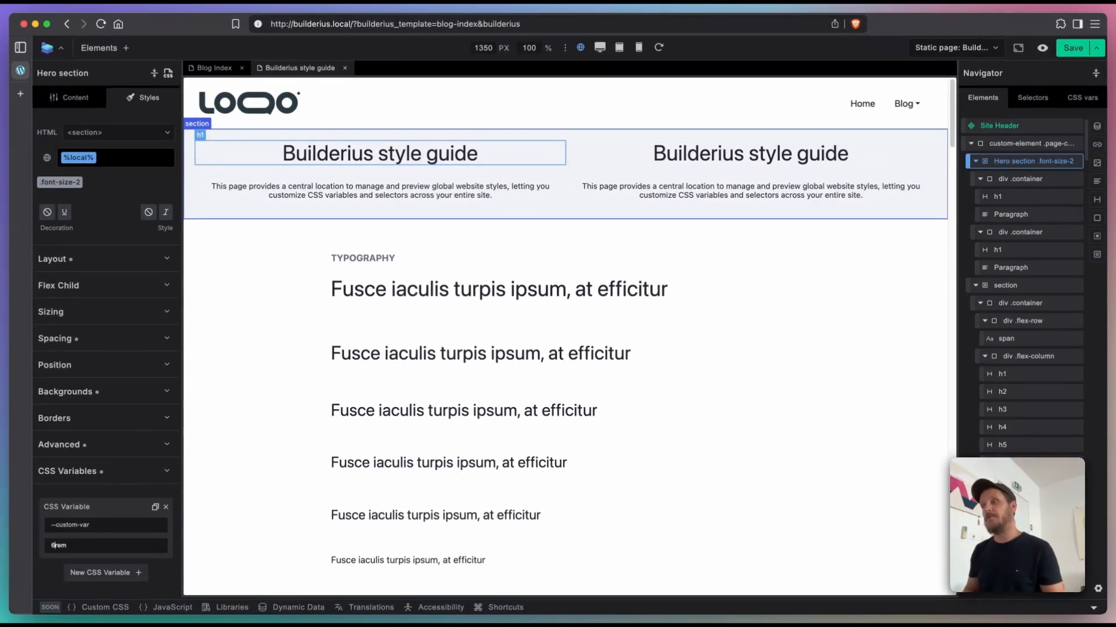
pyautogui.press('Escape')
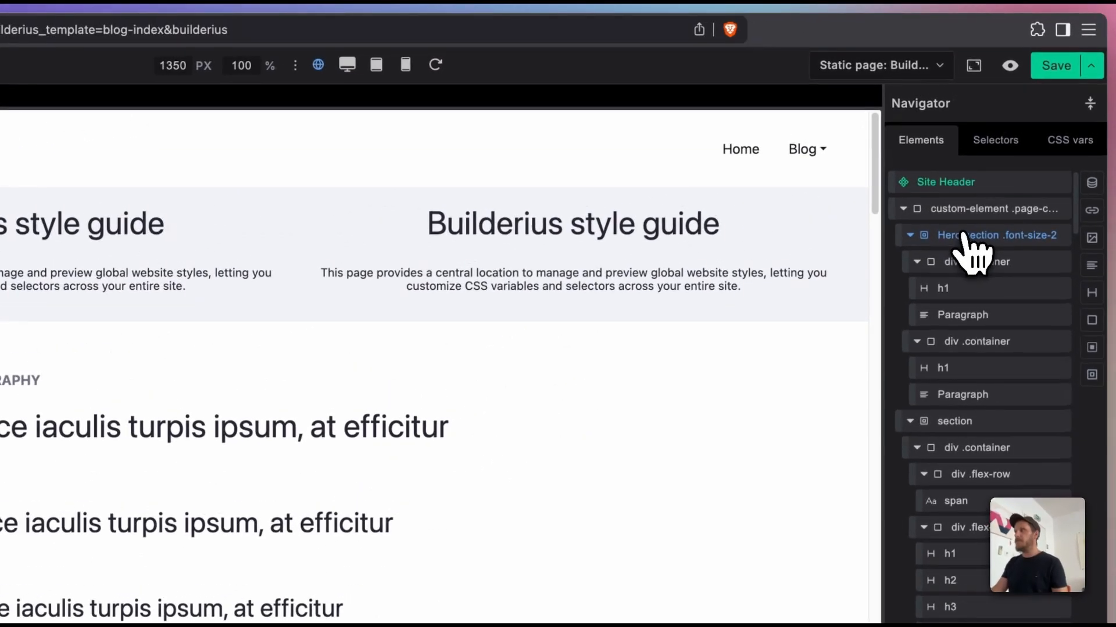
# Step: Examine the Hero section's local styles as CSS code, followed by the code of its .font-size-2 class
pyautogui.click(962, 235)
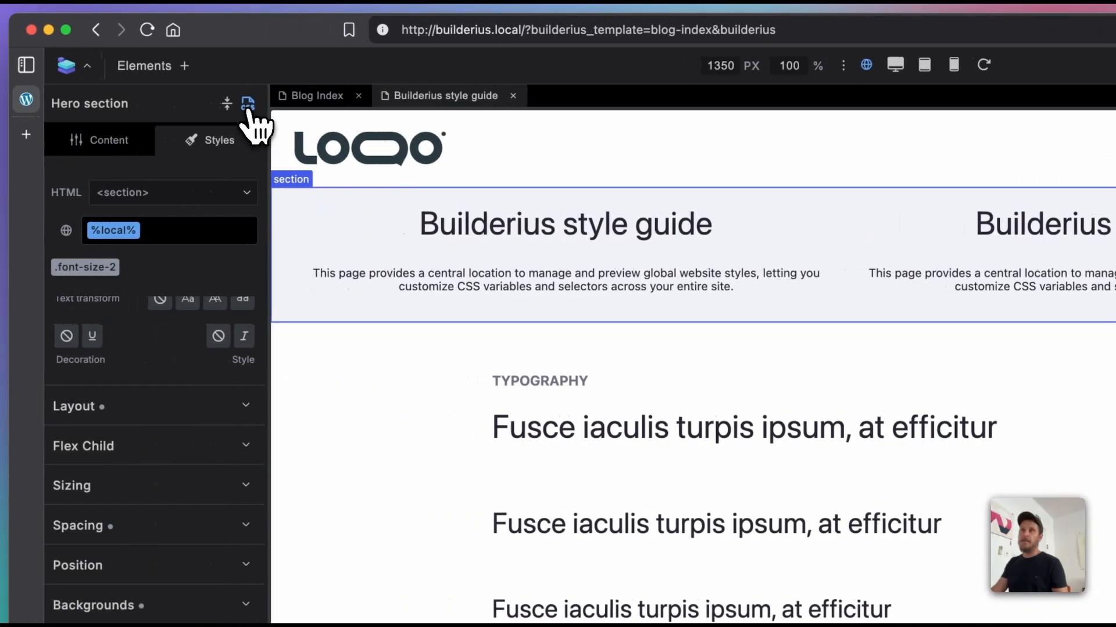
pyautogui.click(248, 105)
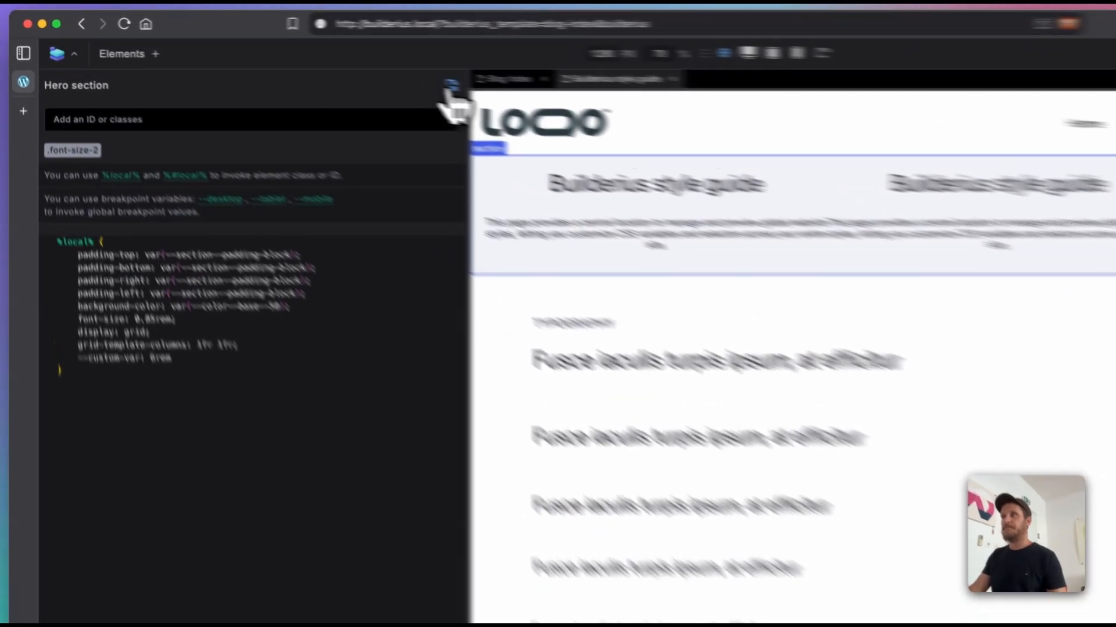
pyautogui.click(451, 86)
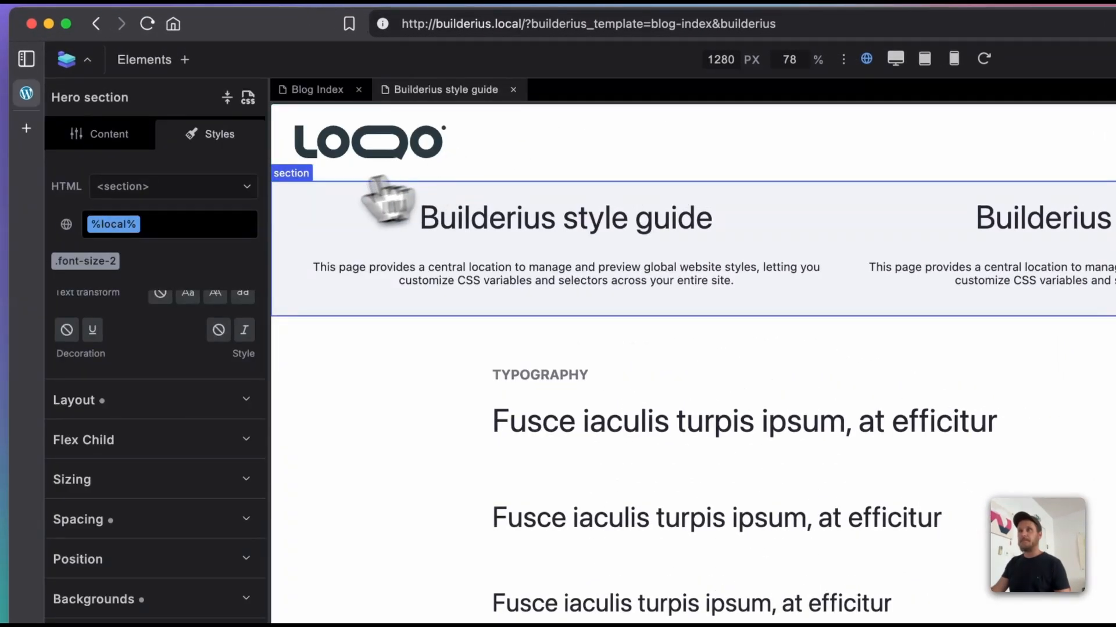
pyautogui.click(80, 261)
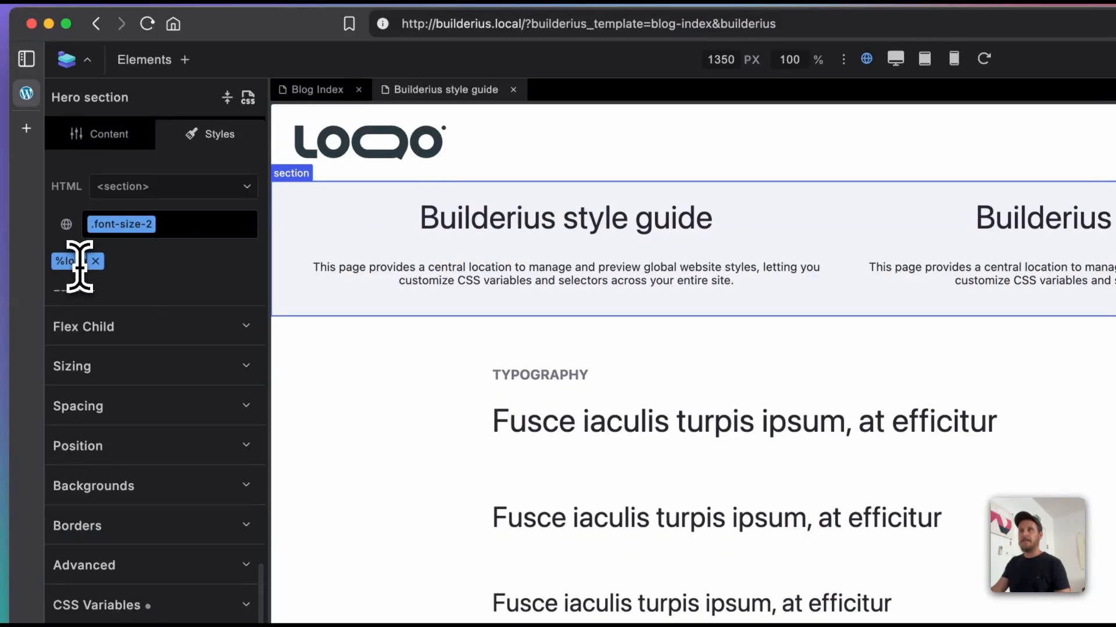
pyautogui.click(249, 97)
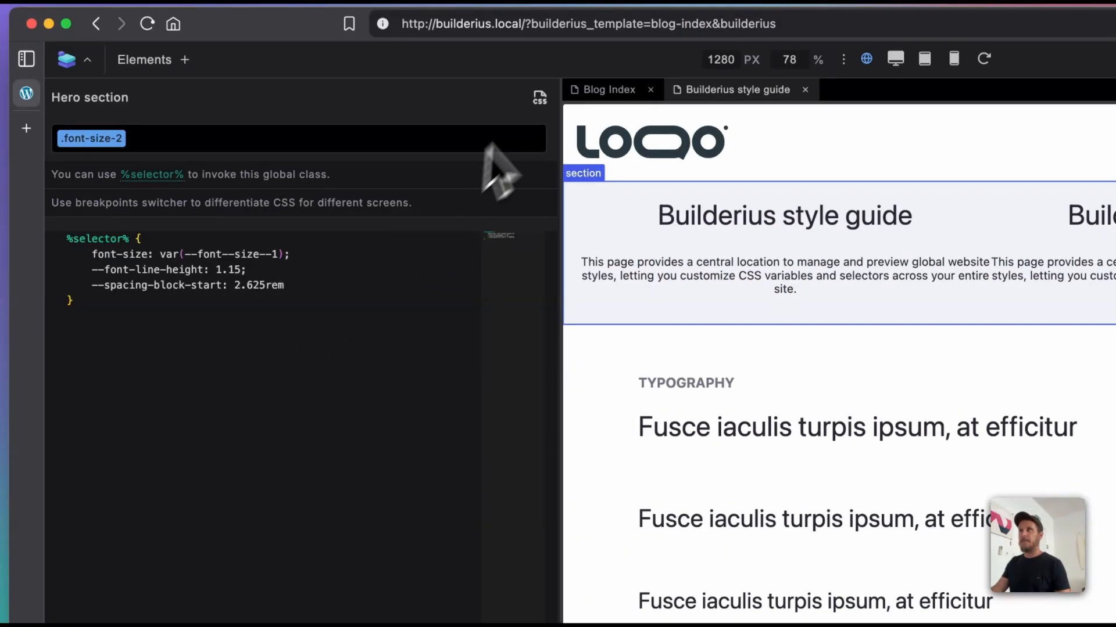
pyautogui.click(540, 99)
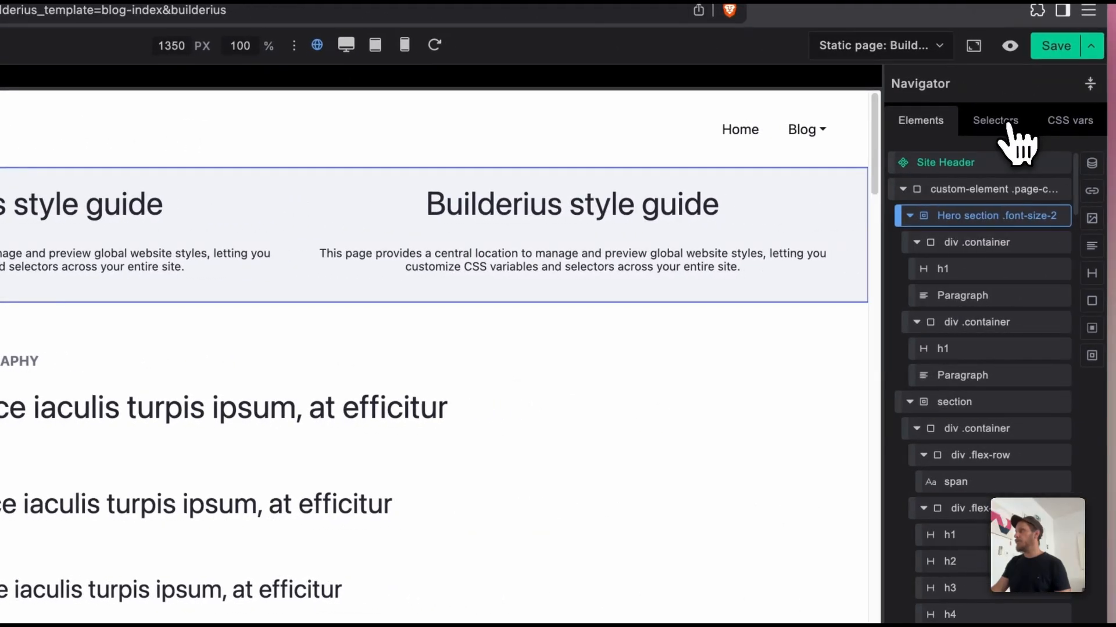
# Step: Examine the CSS code of the global .color-primary selector and browse through the complete global CSS
pyautogui.click(1010, 129)
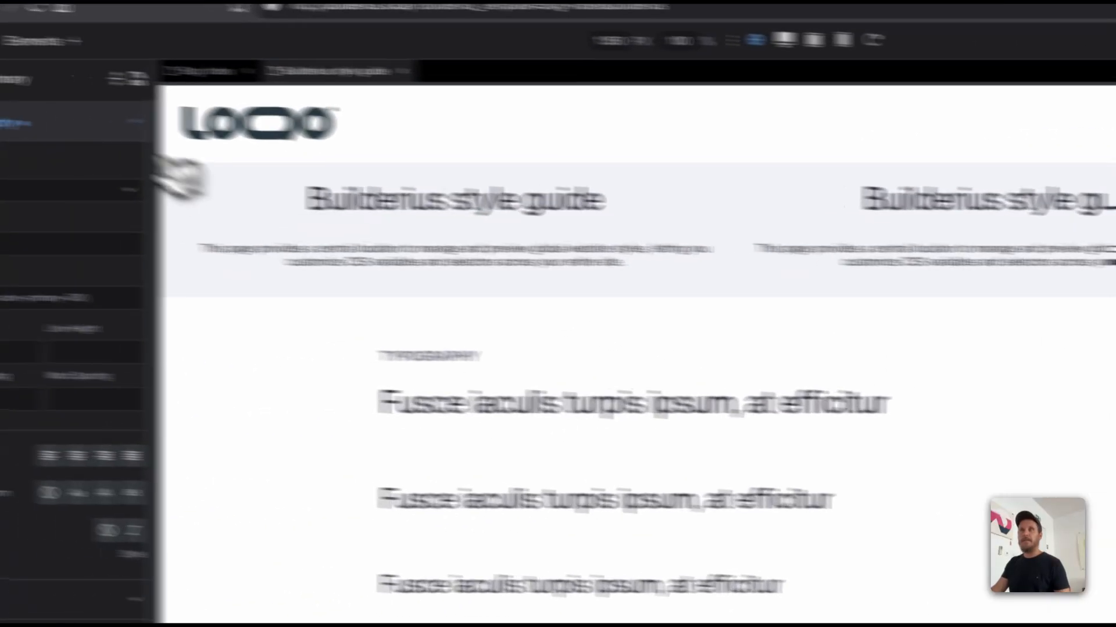
pyautogui.click(248, 99)
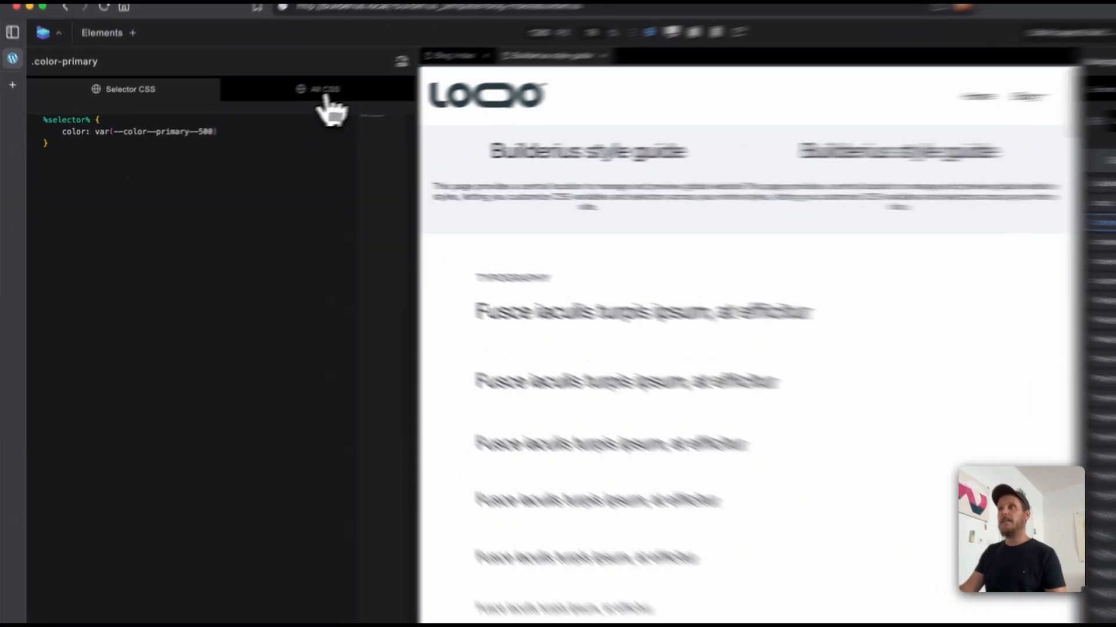
pyautogui.click(289, 97)
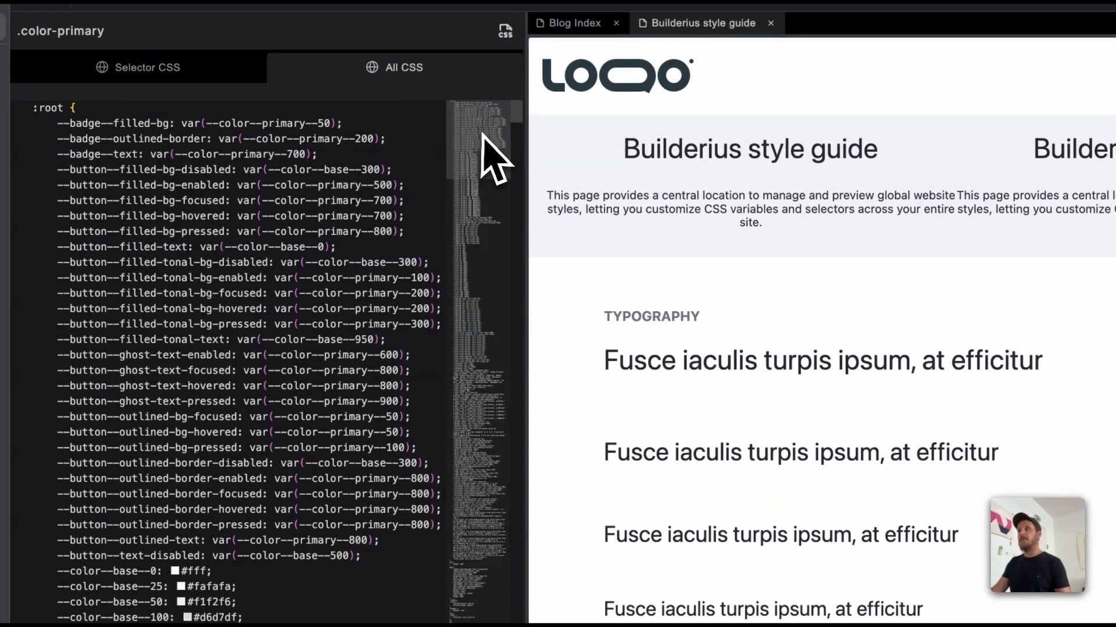
pyautogui.moveTo(491, 157); pyautogui.dragTo(503, 624)
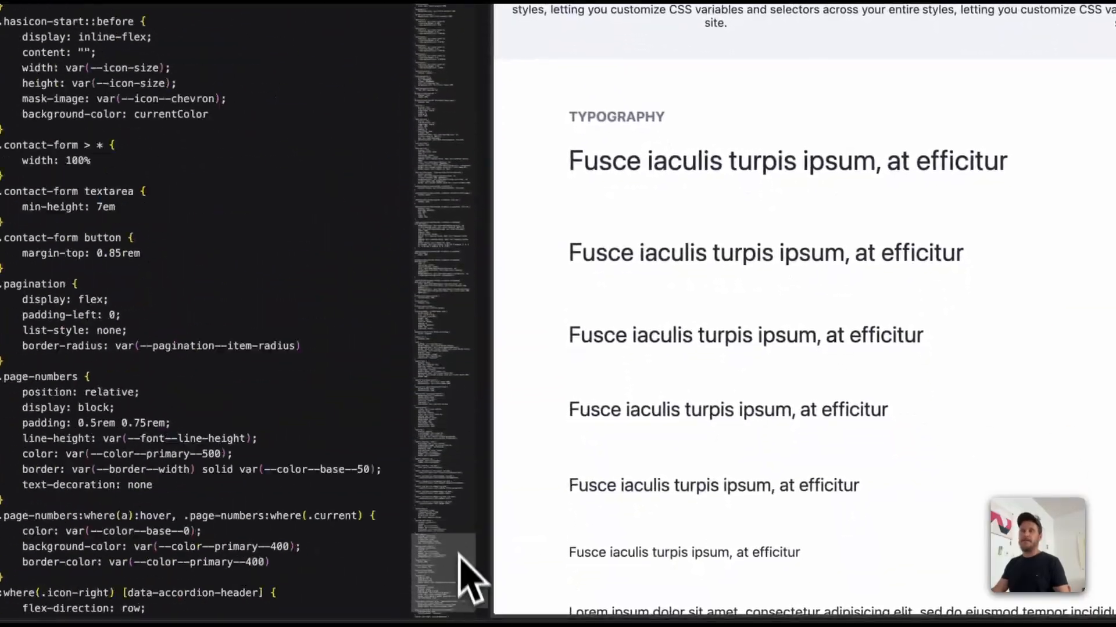
pyautogui.moveTo(460, 555); pyautogui.dragTo(460, 19)
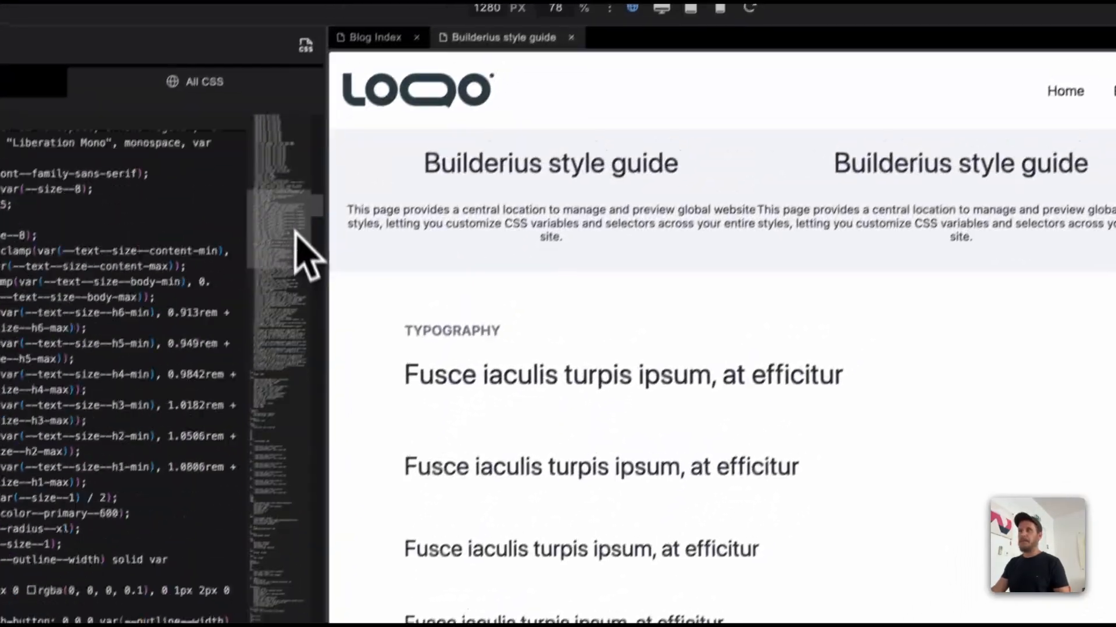
pyautogui.moveTo(295, 231); pyautogui.dragTo(283, 155)
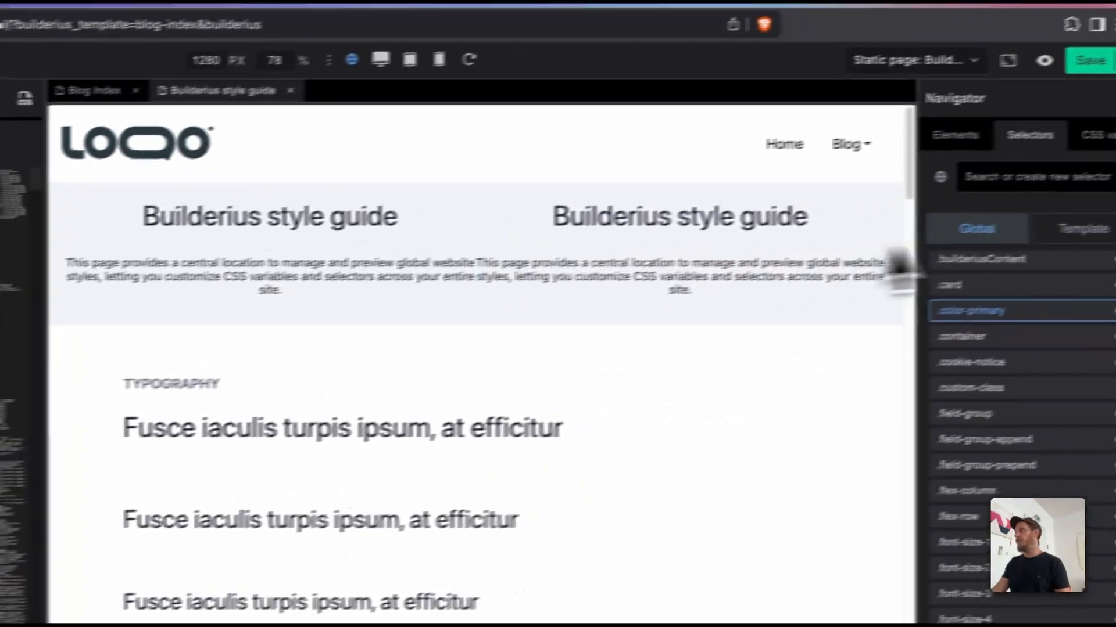
# Step: Add the declaration font-size: 30px to the .font-size-2 rule in the template selectors' complete CSS
pyautogui.click(1031, 232)
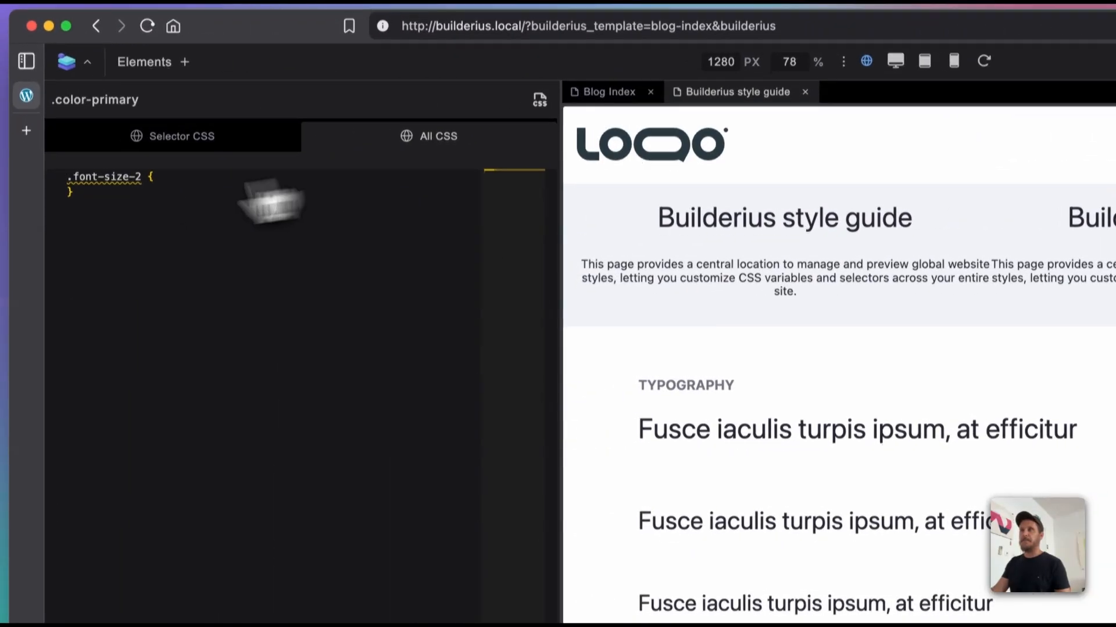
pyautogui.tripleClick(66, 177)
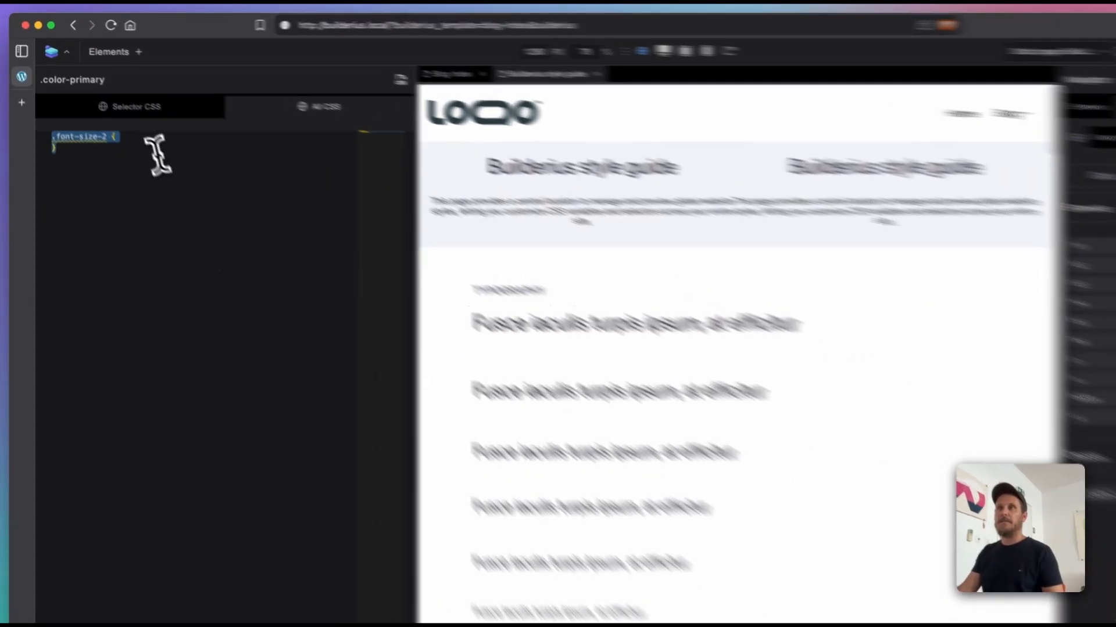
pyautogui.click(142, 127)
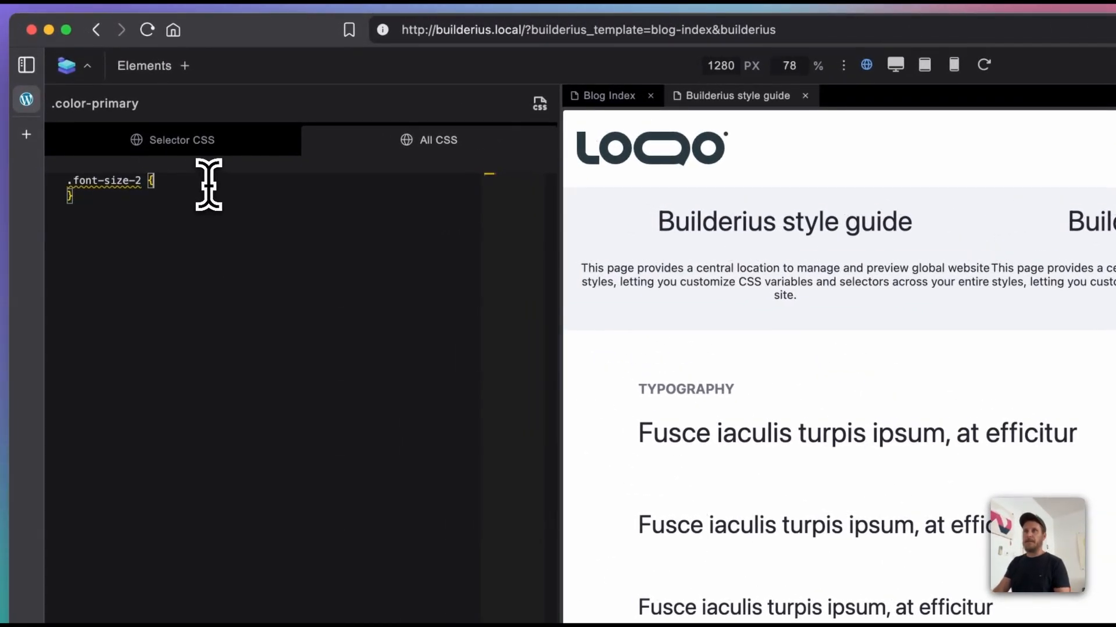
pyautogui.press('Return')
pyautogui.write('font')
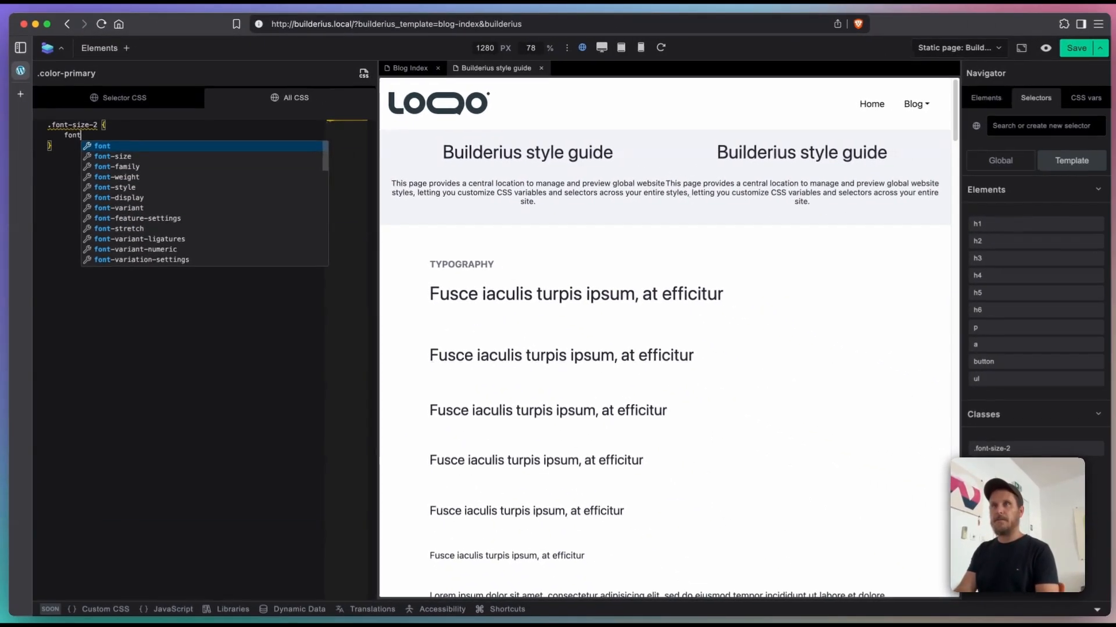
pyautogui.press('Down')
pyautogui.press('Return')
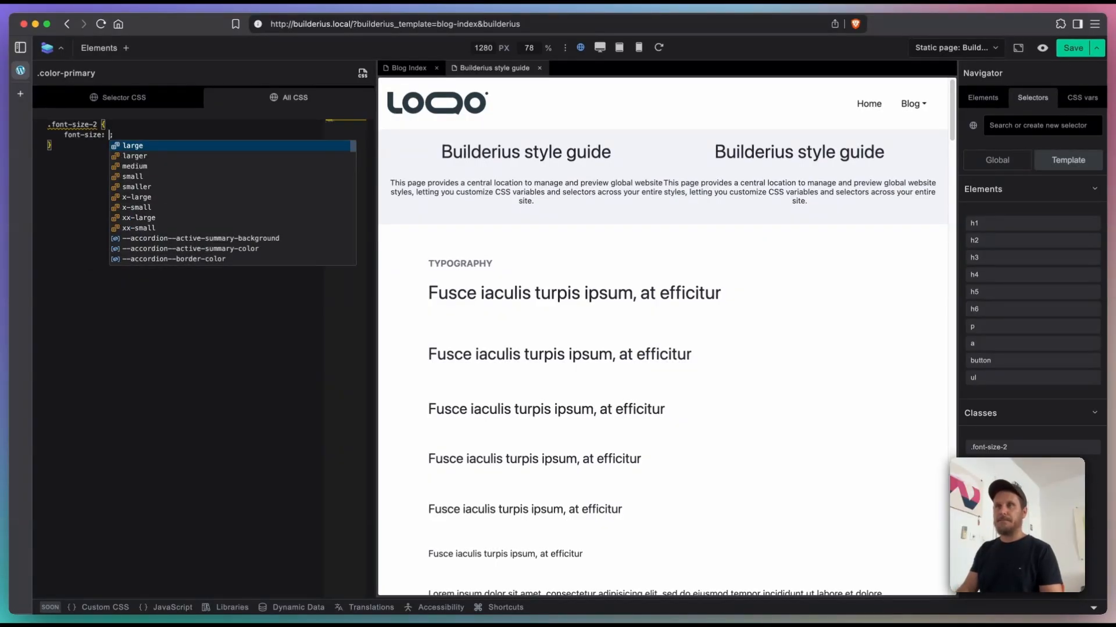
pyautogui.write('30px')
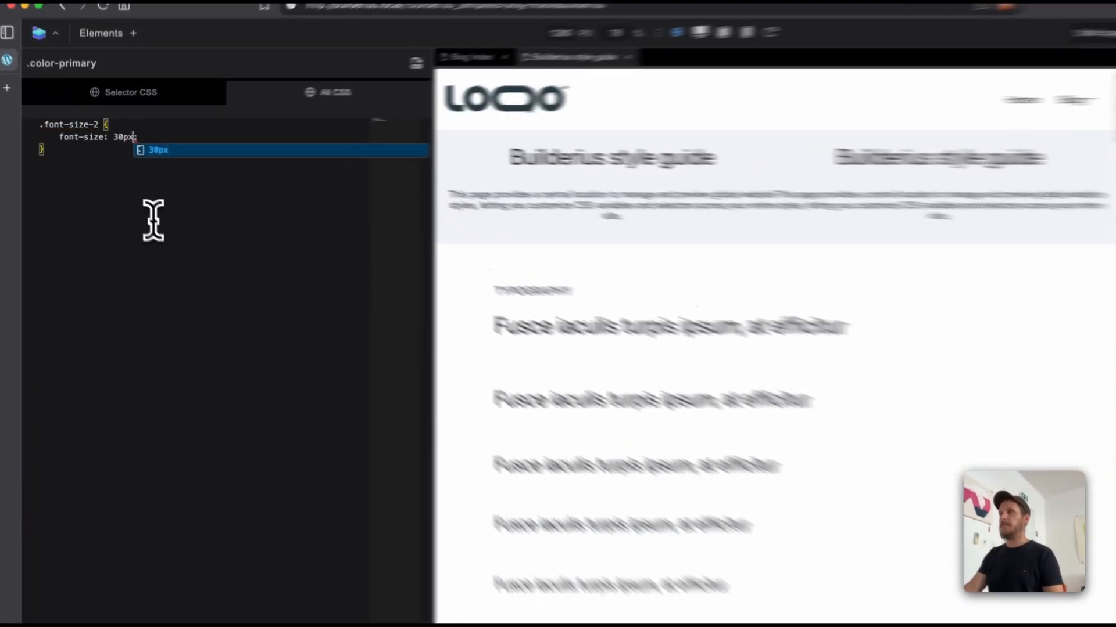
pyautogui.click(143, 209)
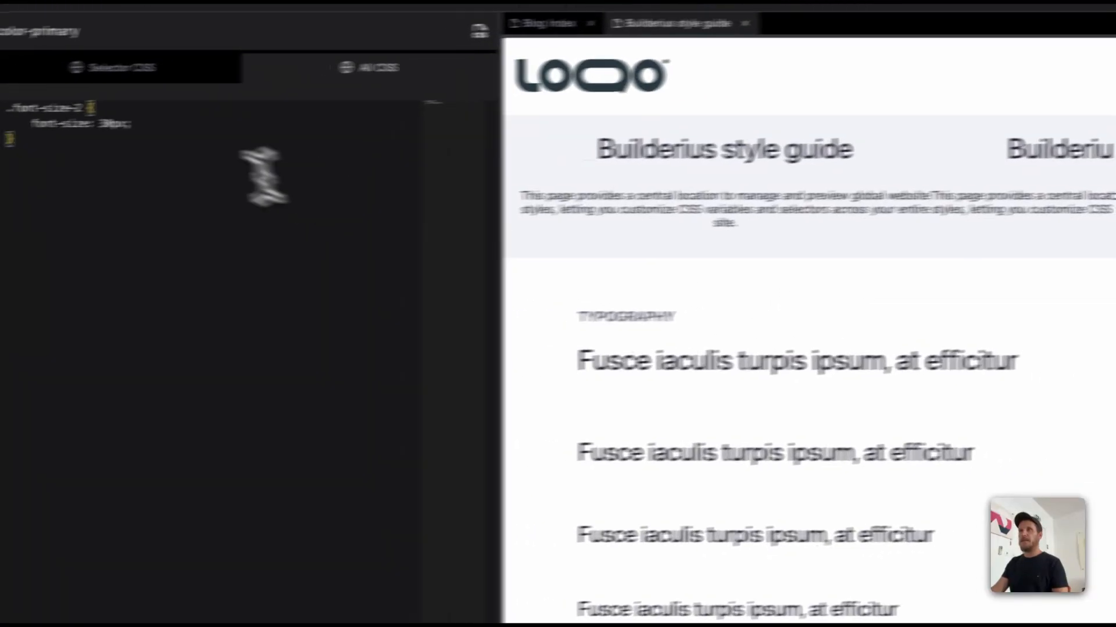
# Step: Set the font-size in the template's .font-size-2 rule to 50px and leave the CSS code view
pyautogui.click(105, 124)
pyautogui.press('BackSpace')
pyautogui.write('5')
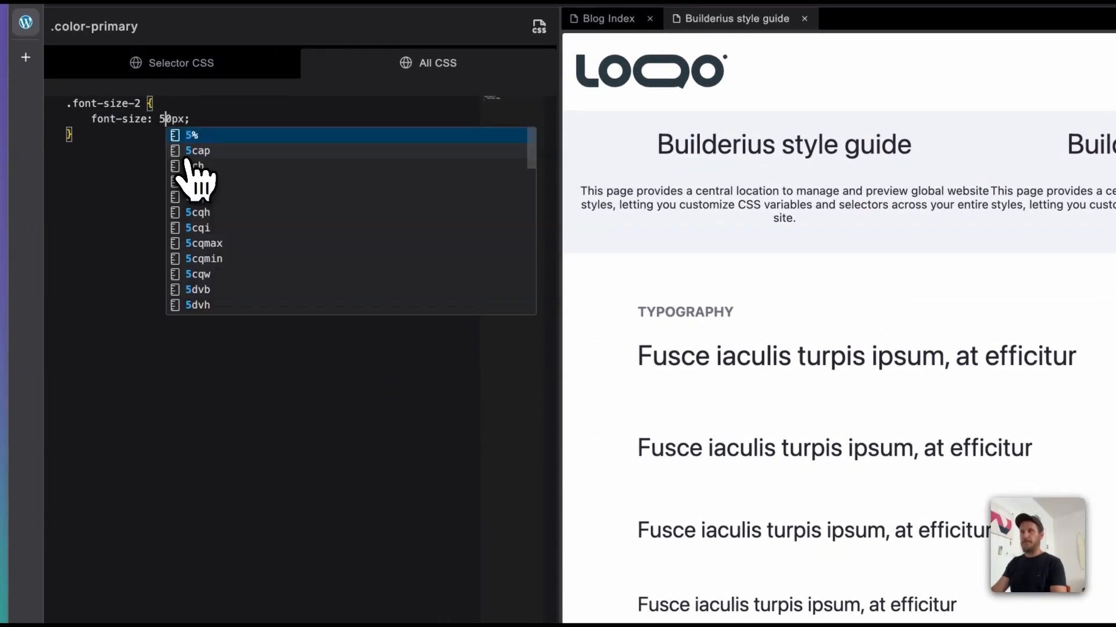
pyautogui.click(172, 435)
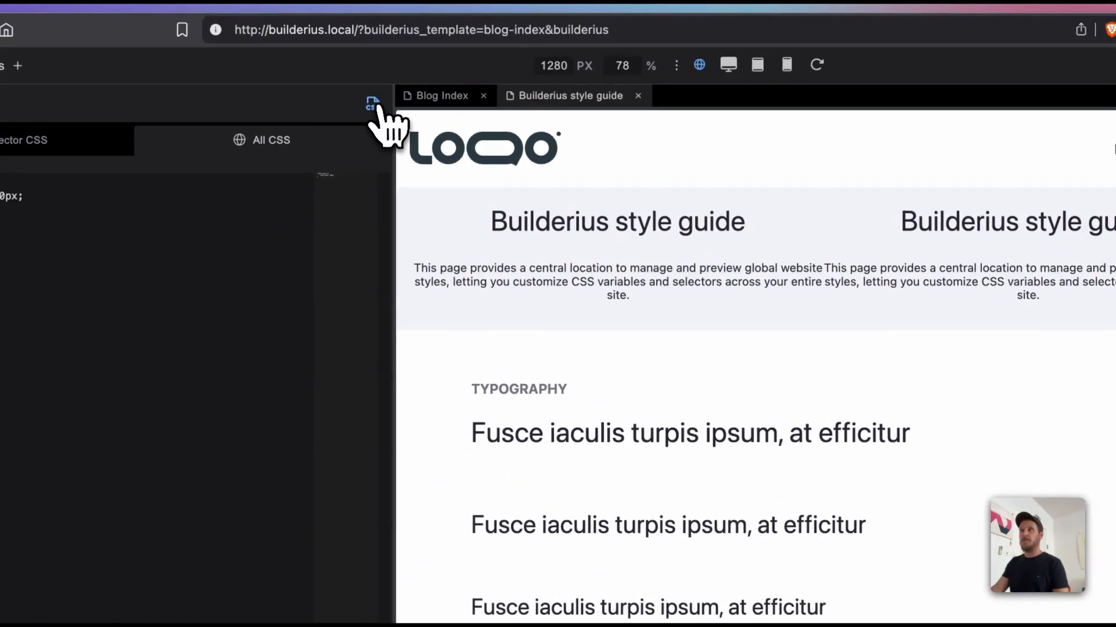
pyautogui.click(373, 104)
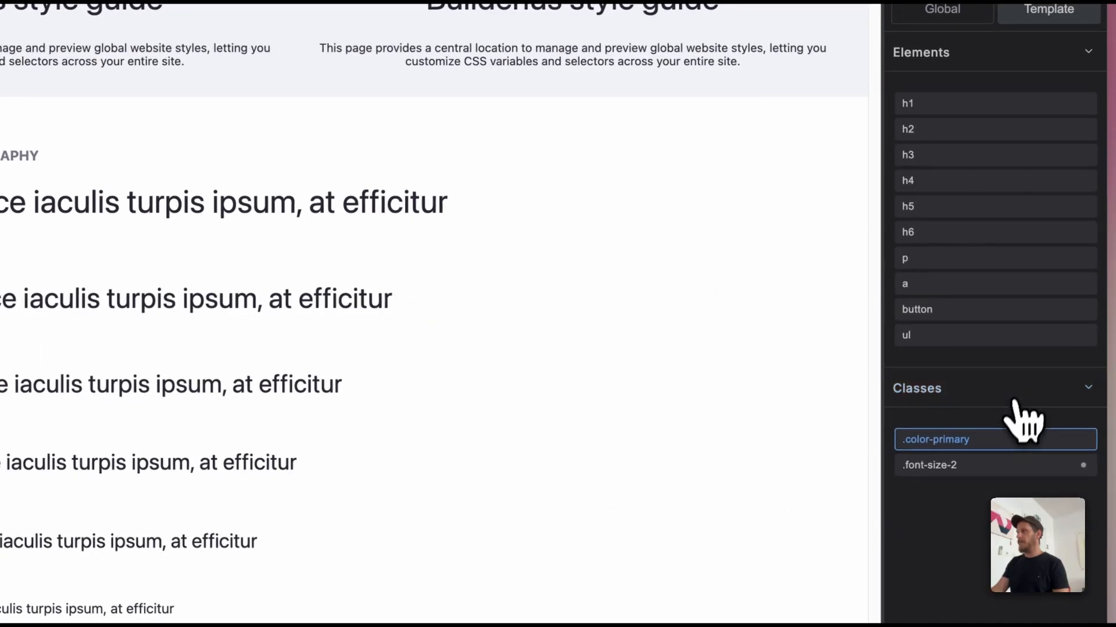
# Step: Clear the font size of the template's .font-size-2 class and check the class's CSS code
pyautogui.click(997, 465)
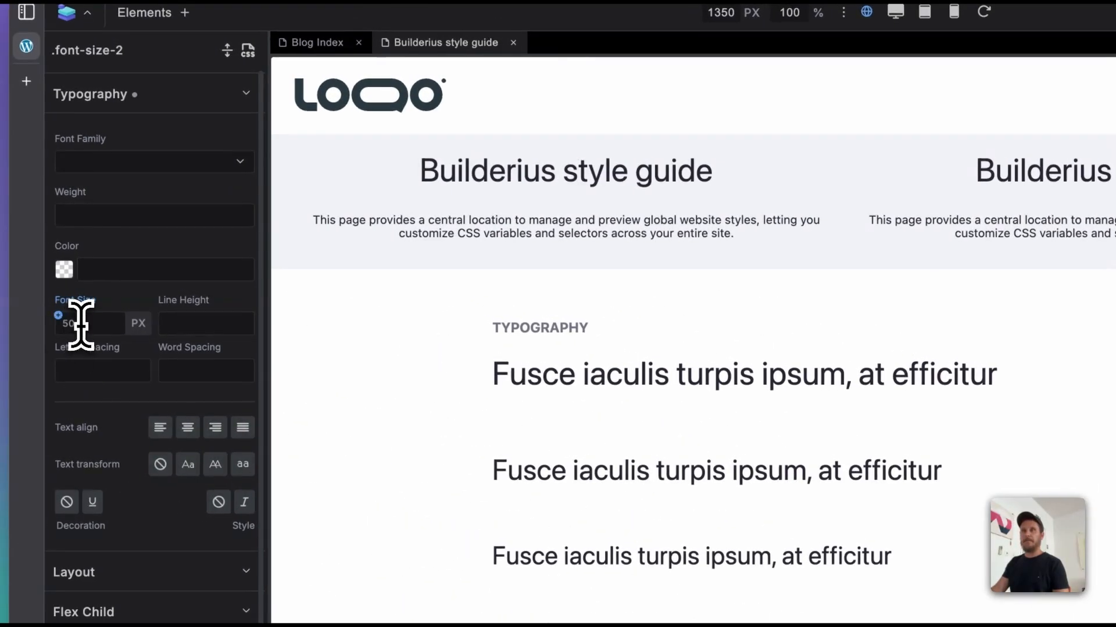
pyautogui.click(80, 323)
pyautogui.press('BackSpace')
pyautogui.press('BackSpace')
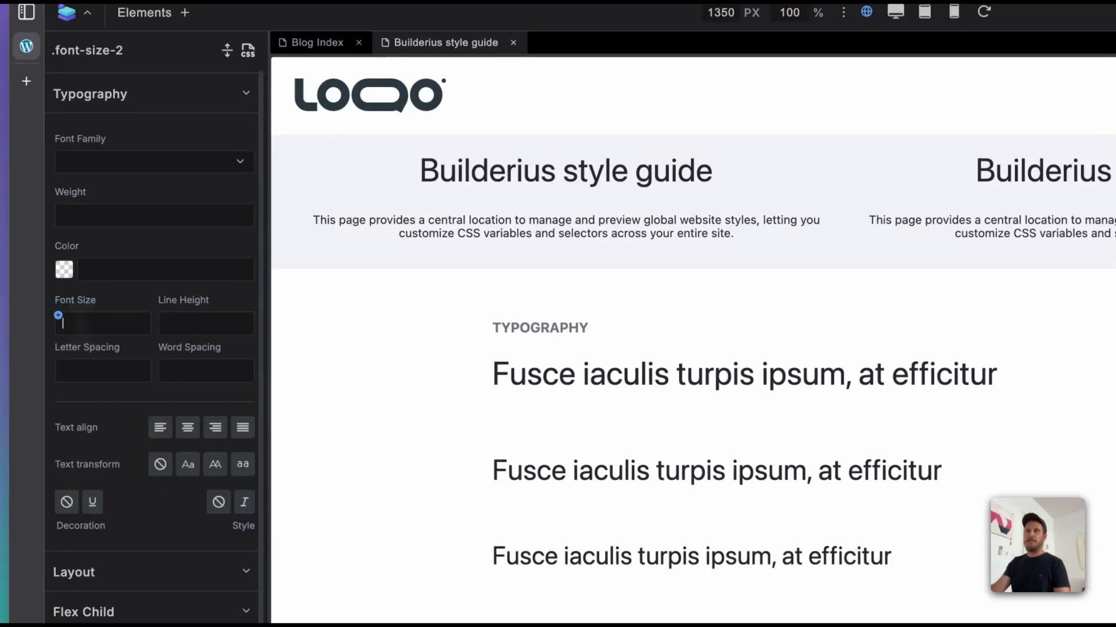
pyautogui.click(248, 49)
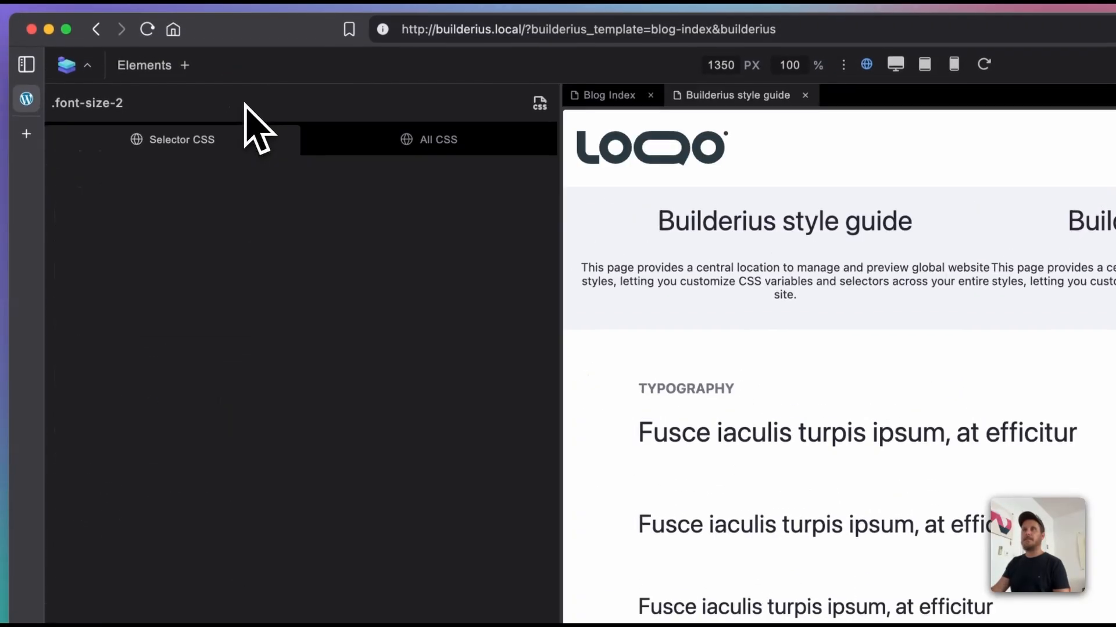
pyautogui.click(539, 105)
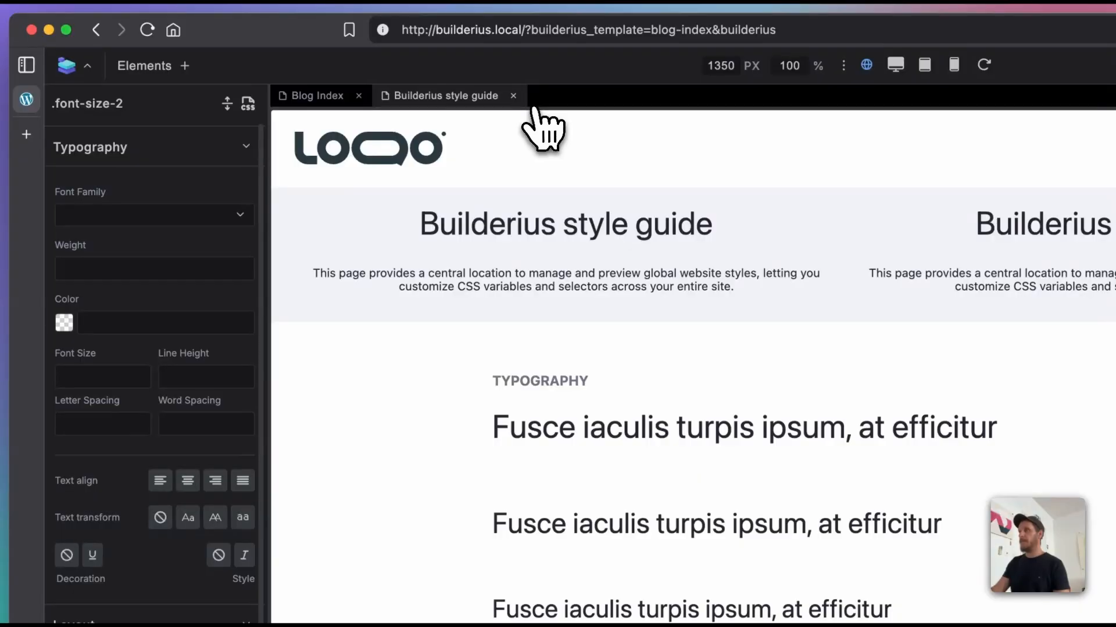
# Step: Close the Builderius style guide and return to the Blog Index template
pyautogui.click(513, 96)
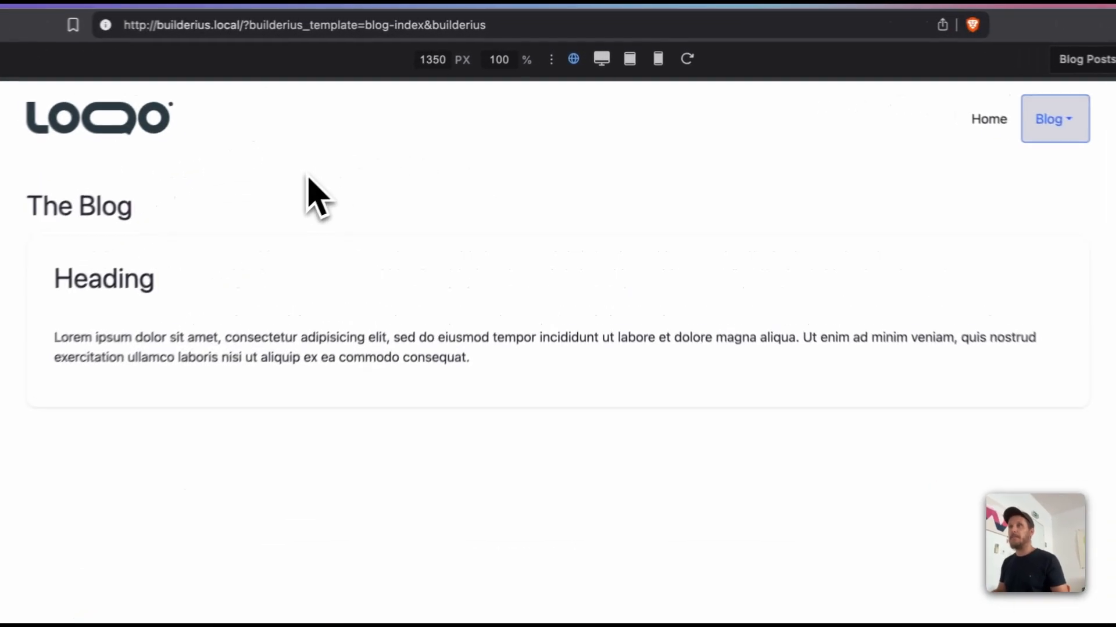
pyautogui.click(1085, 59)
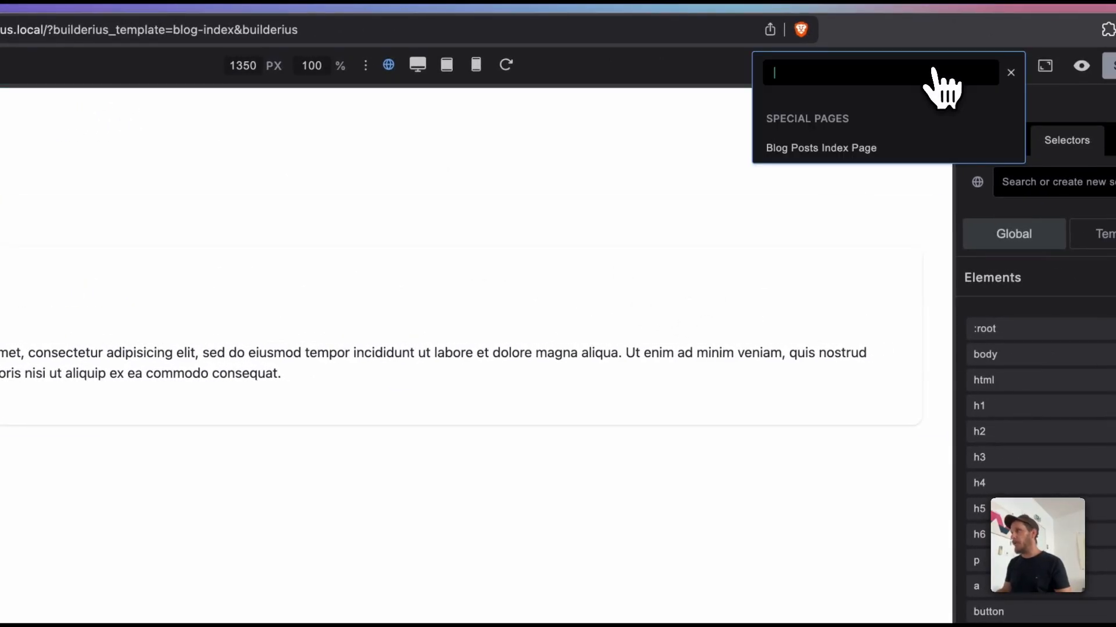
pyautogui.click(711, 69)
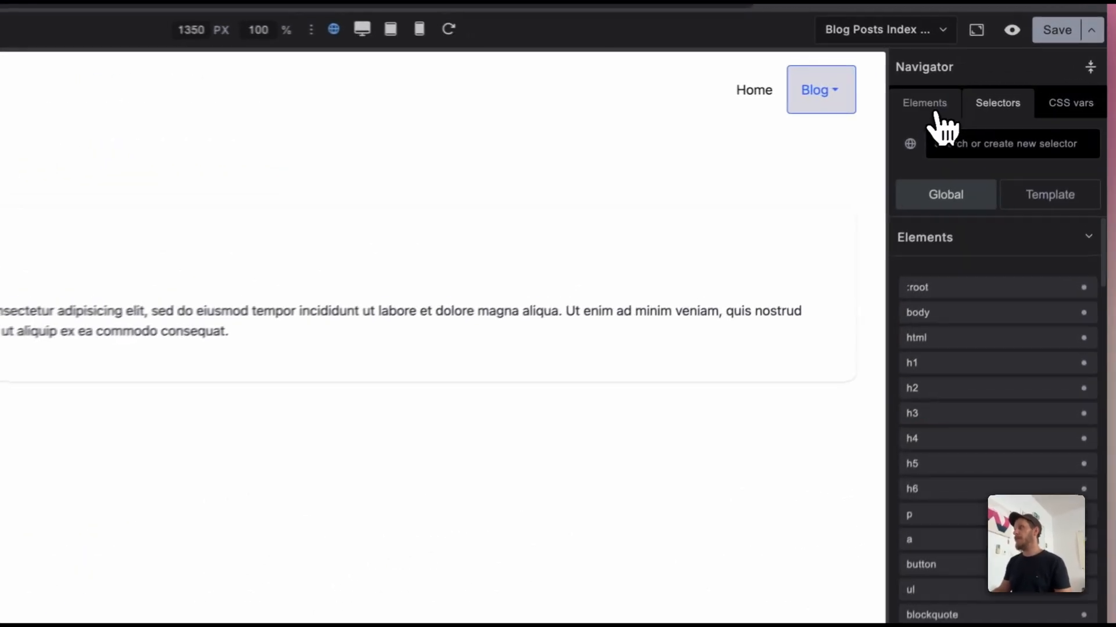
# Step: Examine the blog template's element structure, from the Collection and its Template to the article card's heading and paragraph
pyautogui.click(983, 98)
pyautogui.click(974, 282)
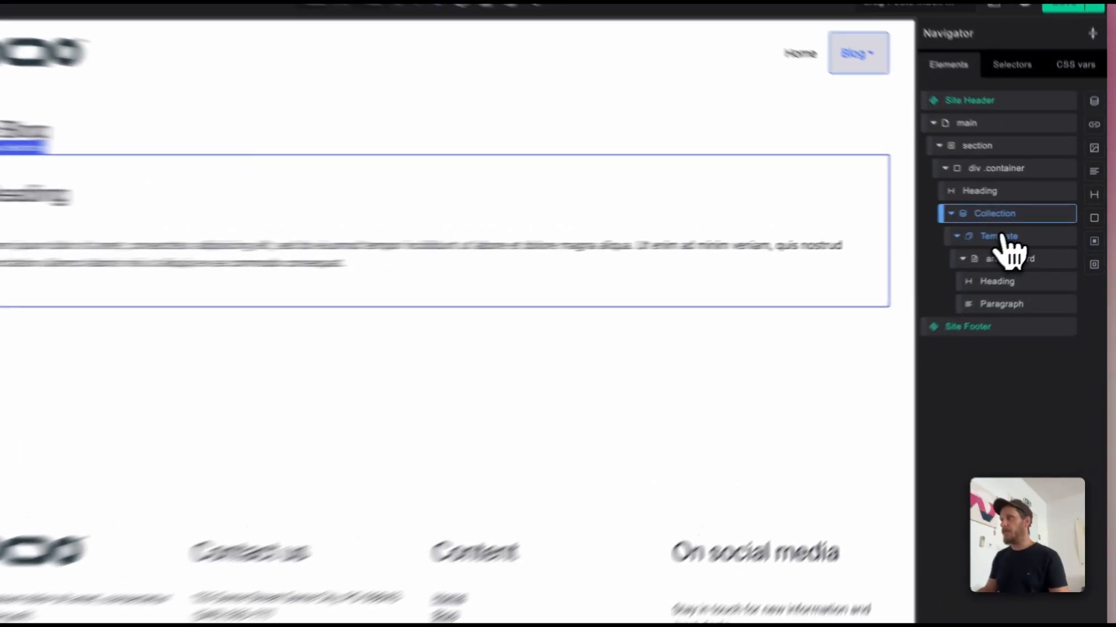
pyautogui.click(1023, 231)
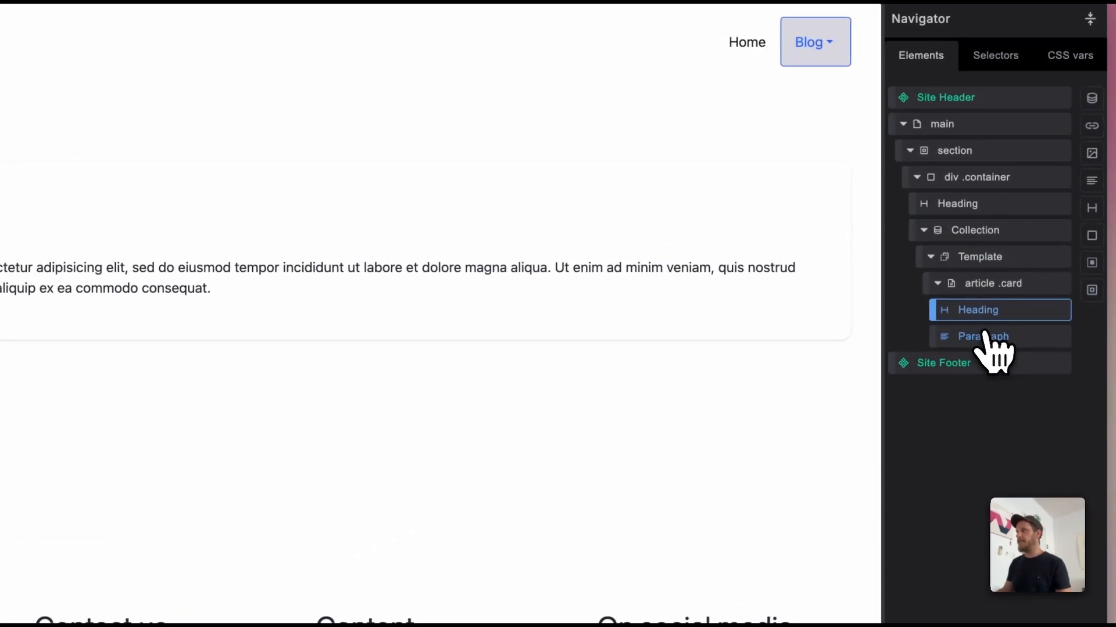
pyautogui.click(1023, 283)
pyautogui.click(982, 311)
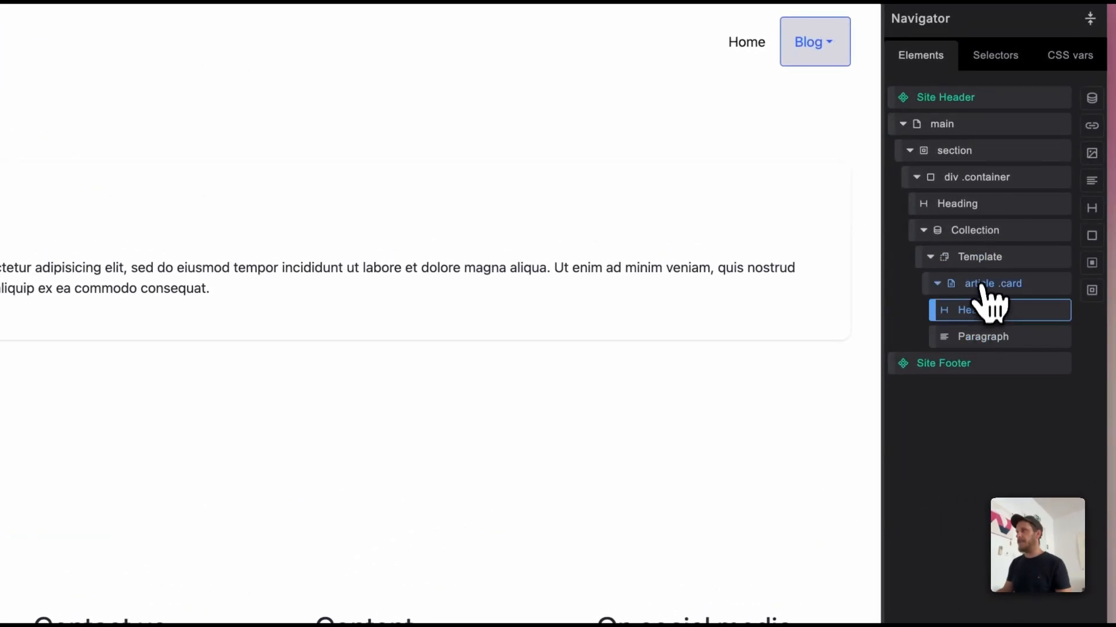
pyautogui.click(983, 284)
pyautogui.click(983, 257)
pyautogui.click(975, 233)
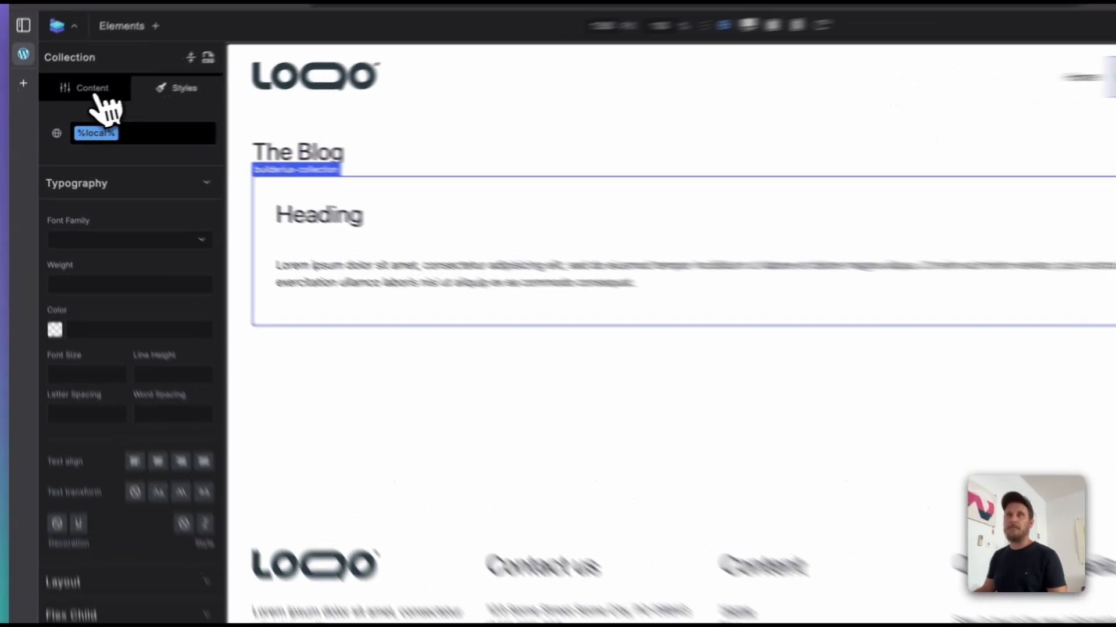
# Step: Set the Collection's data source to the Posts Query Posts tag, [[wp.archive.posts_query.posts]]
pyautogui.click(73, 97)
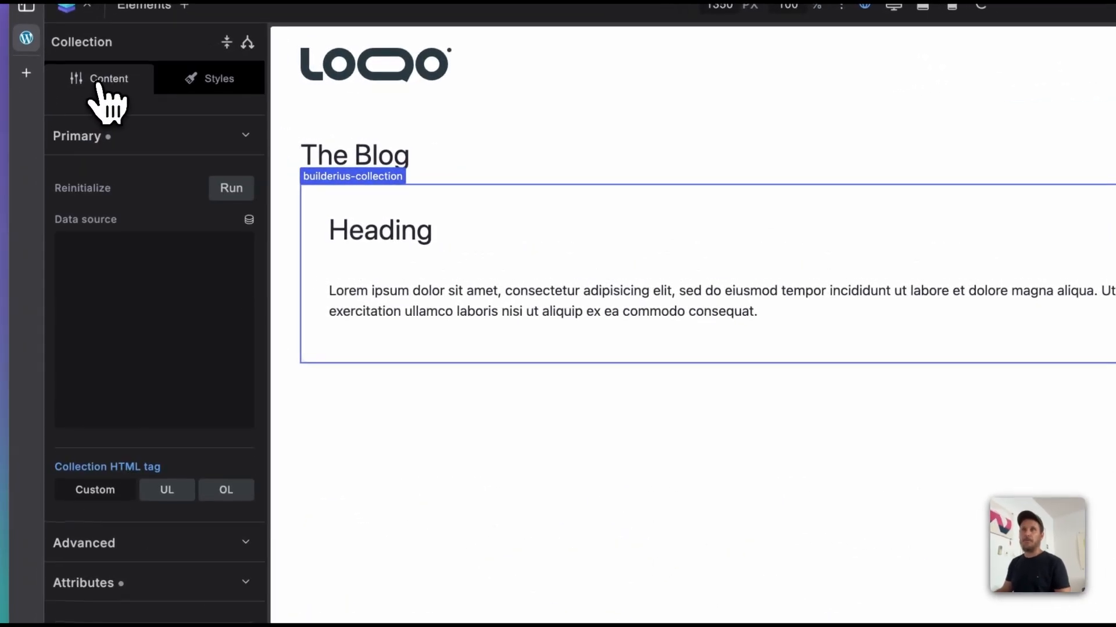
pyautogui.click(250, 220)
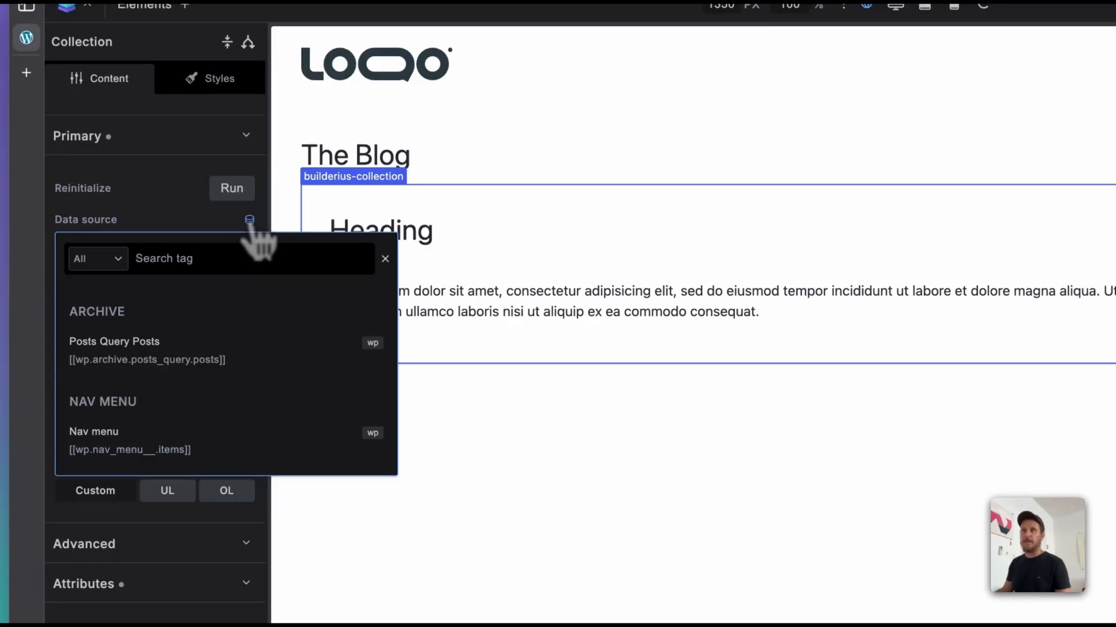
pyautogui.click(217, 372)
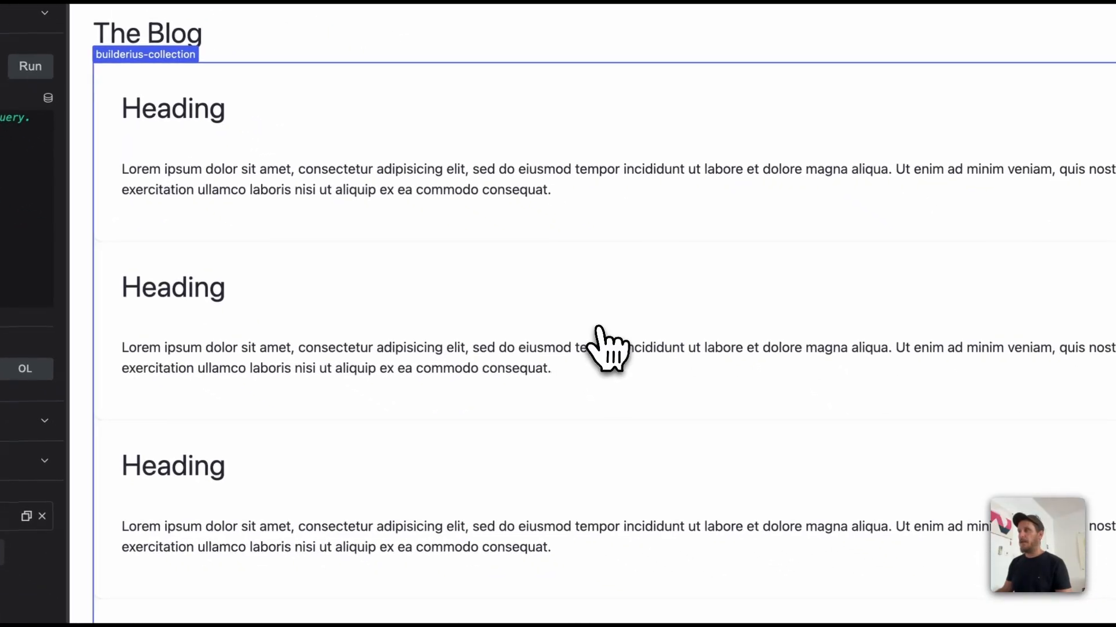
# Step: Look through the cards that the Collection repeats on the blog page
pyautogui.scroll(-4, 799, 451)
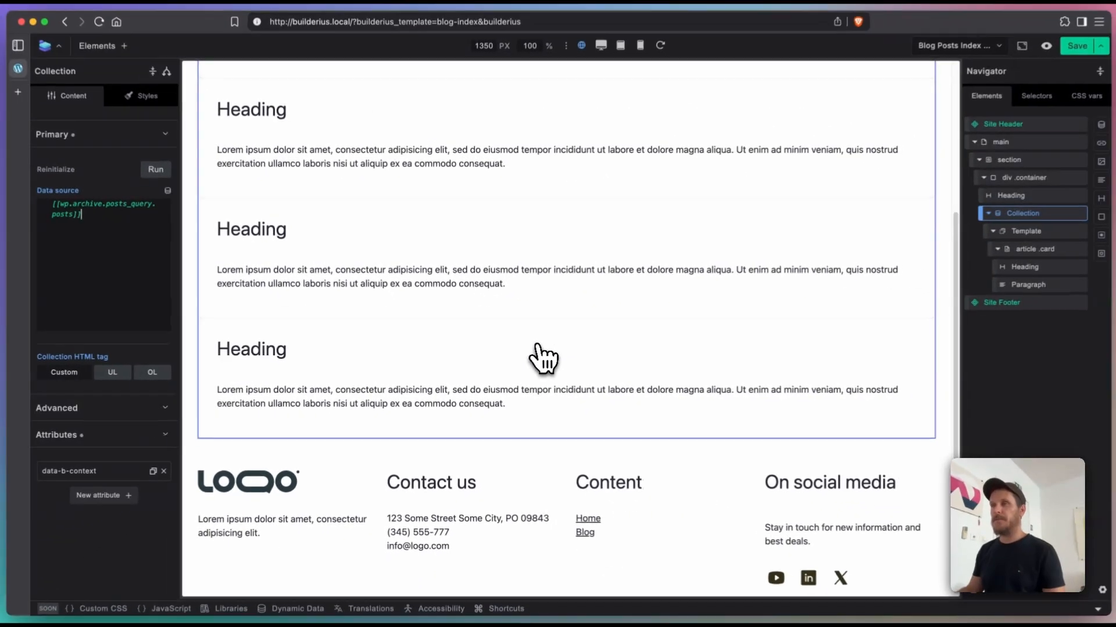
pyautogui.scroll(5, 543, 357)
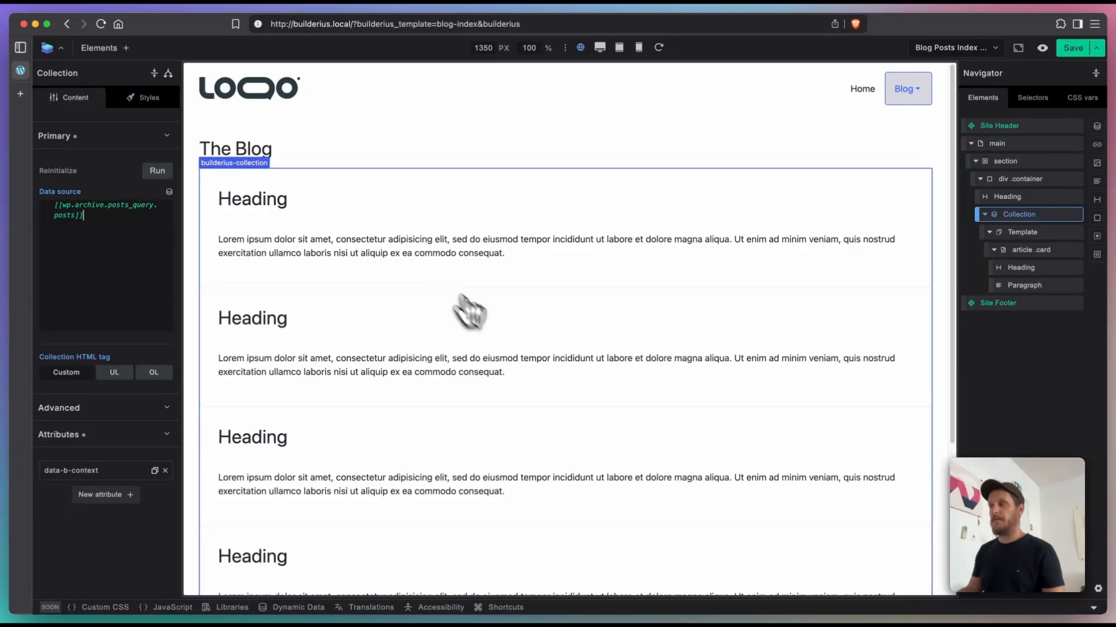
pyautogui.scroll(-5, 531, 341)
pyautogui.scroll(5, 530, 341)
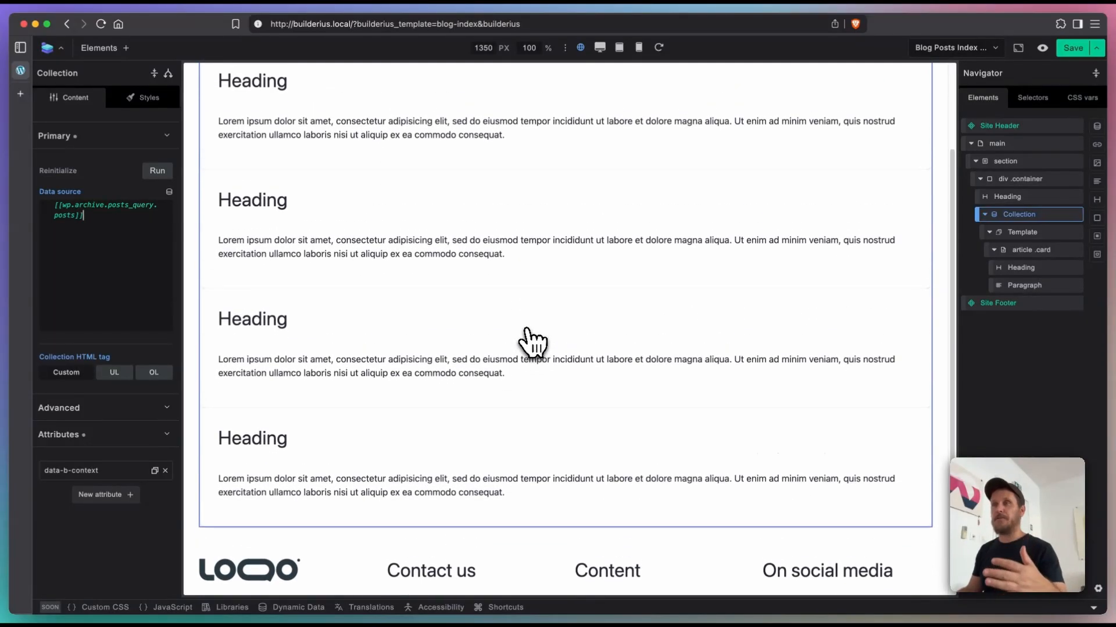
pyautogui.scroll(-5, 500, 284)
pyautogui.scroll(5, 465, 343)
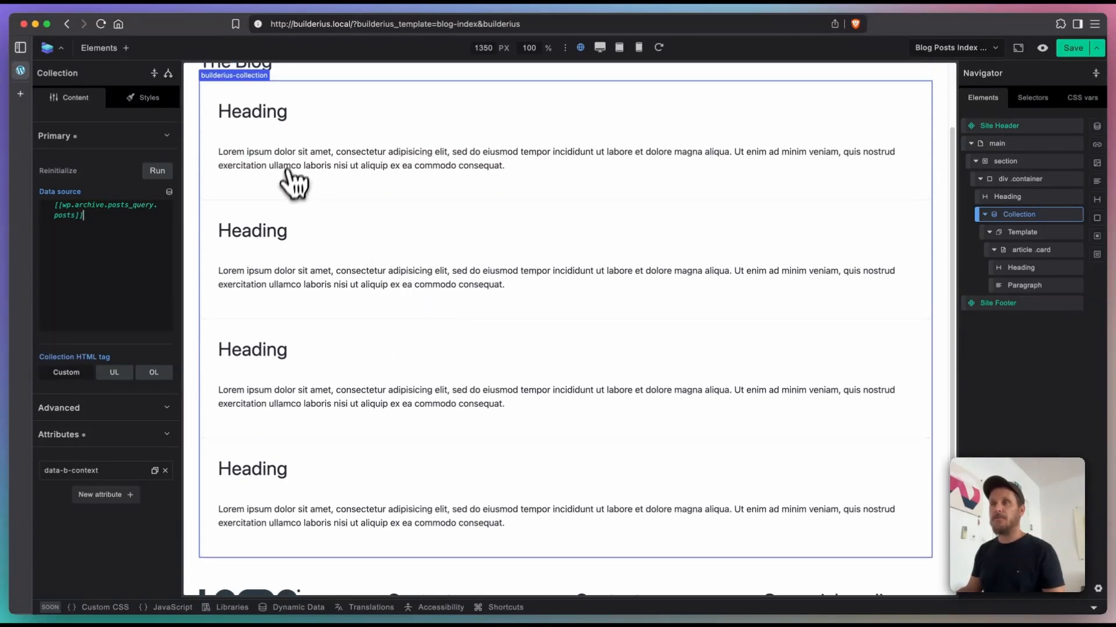
pyautogui.scroll(-1, 337, 383)
pyautogui.scroll(3, 346, 395)
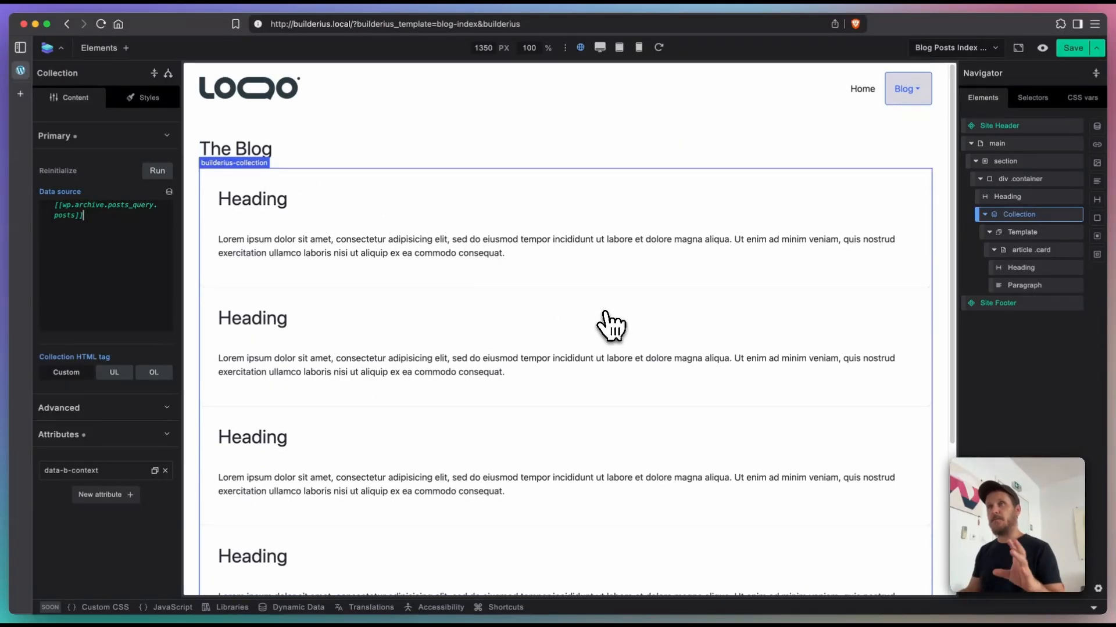
# Step: Check the blog posts limit in the WordPress Reading settings, return to the Builderius editor and dismiss the website overview
pyautogui.click(46, 48)
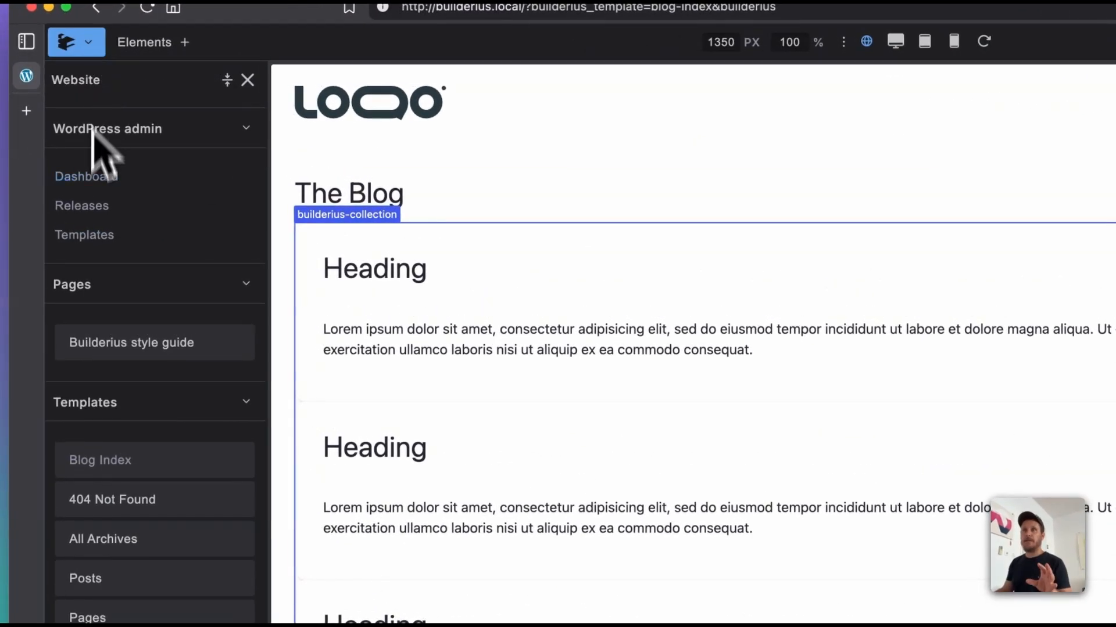
pyautogui.click(93, 179)
pyautogui.moveTo(100, 474)
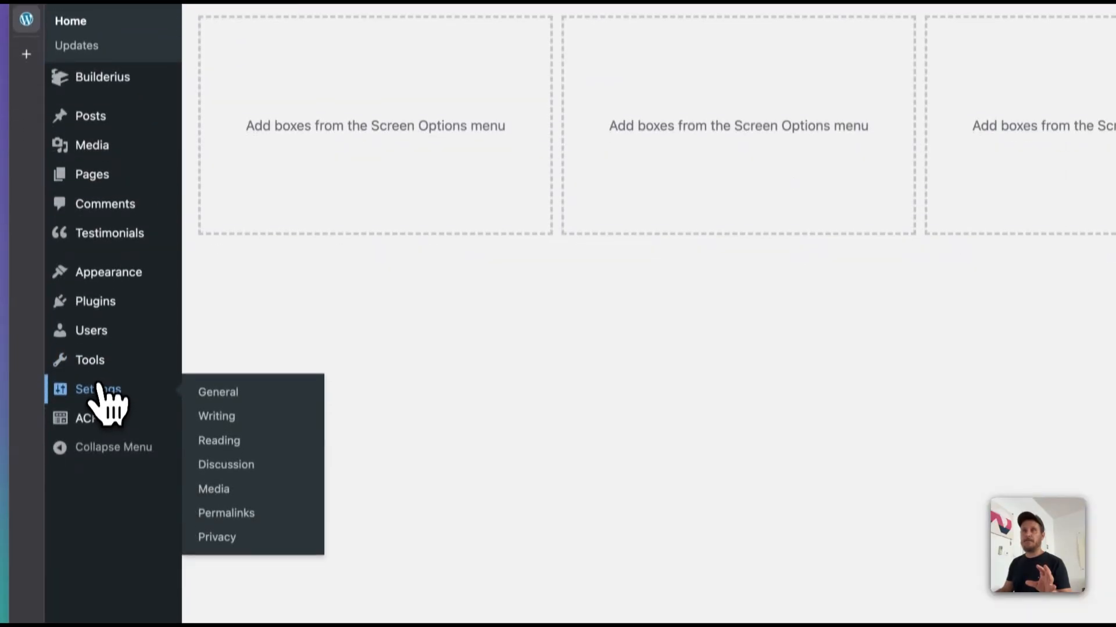
pyautogui.click(220, 441)
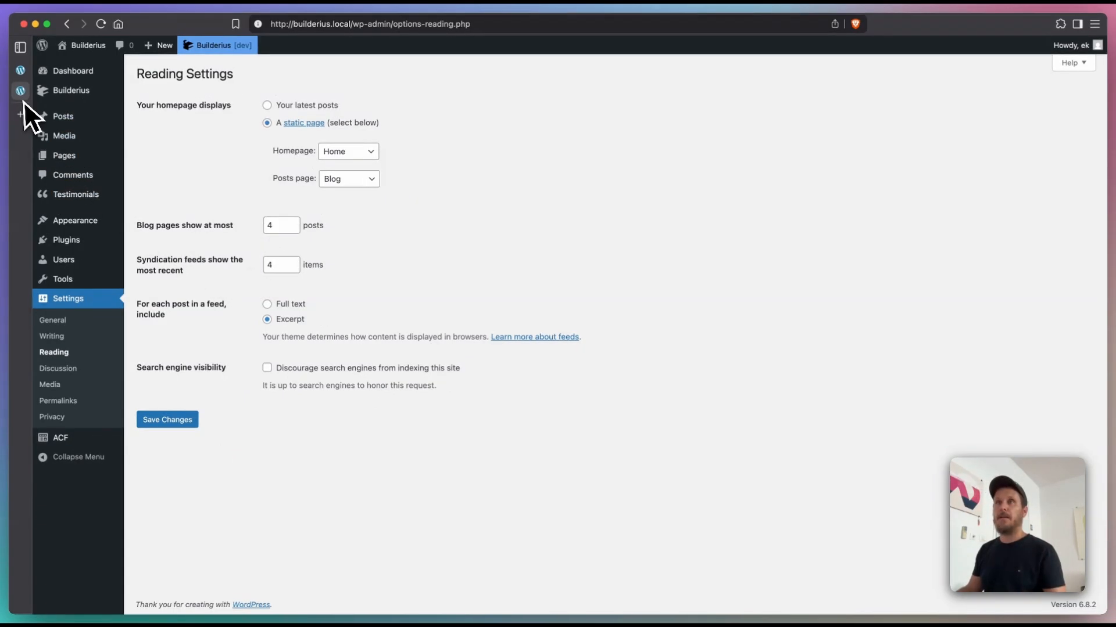
pyautogui.moveTo(36, 99)
pyautogui.click(154, 123)
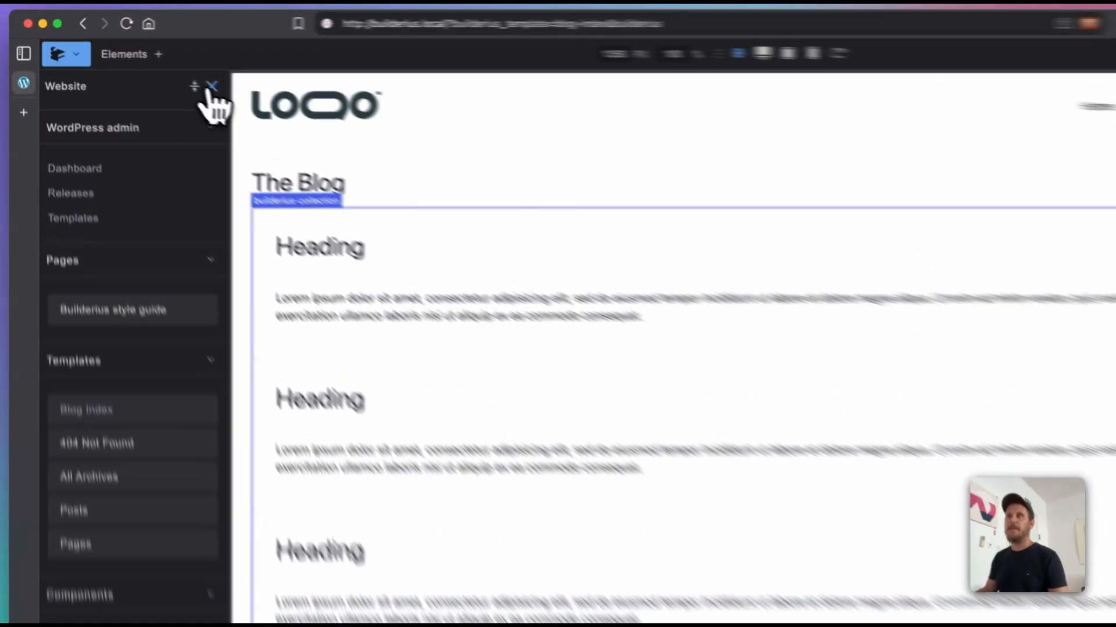
pyautogui.click(168, 74)
# Step: Add the global .grid class to the Collection element
pyautogui.click(221, 137)
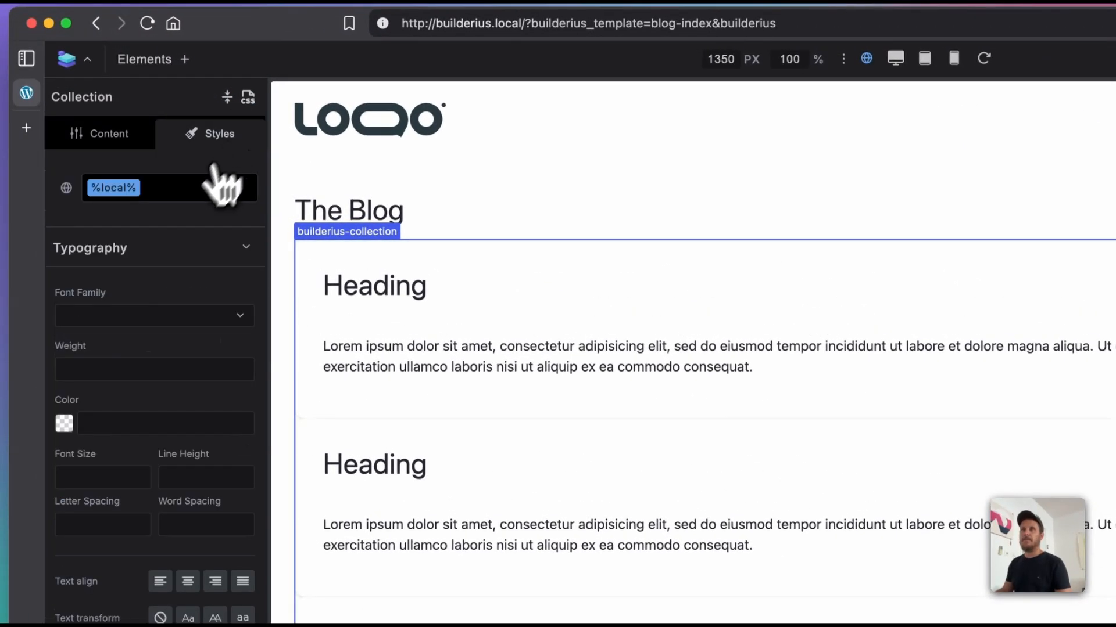
pyautogui.click(177, 194)
pyautogui.write('grid')
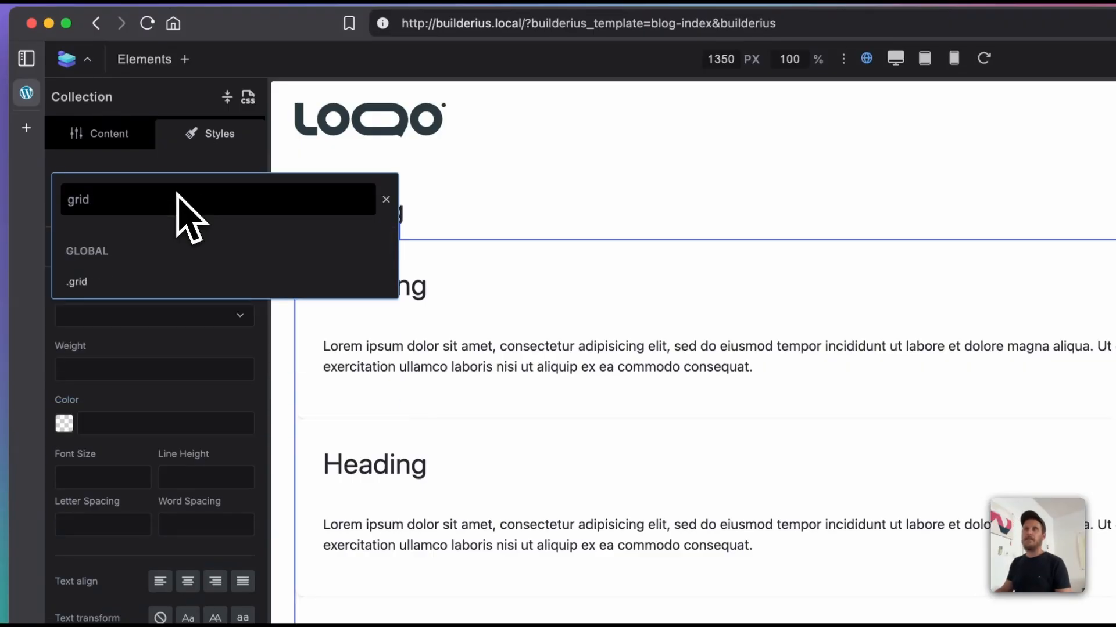
pyautogui.click(158, 283)
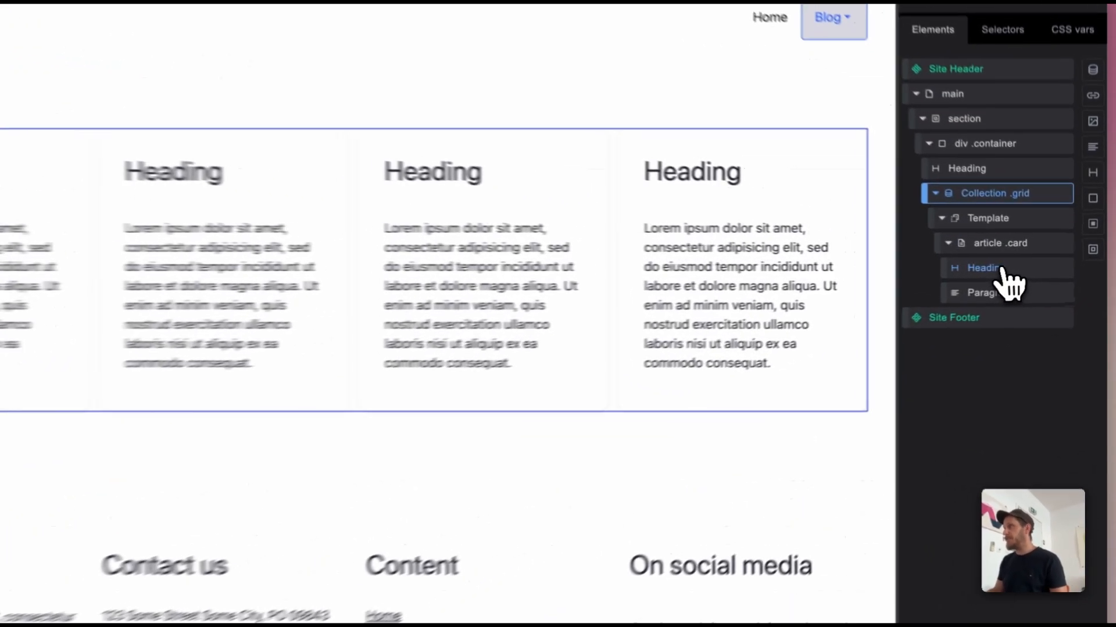
# Step: Replace the static content of the article card's Heading with the dynamic loop tag Post Title, {{post_title}}
pyautogui.click(1018, 268)
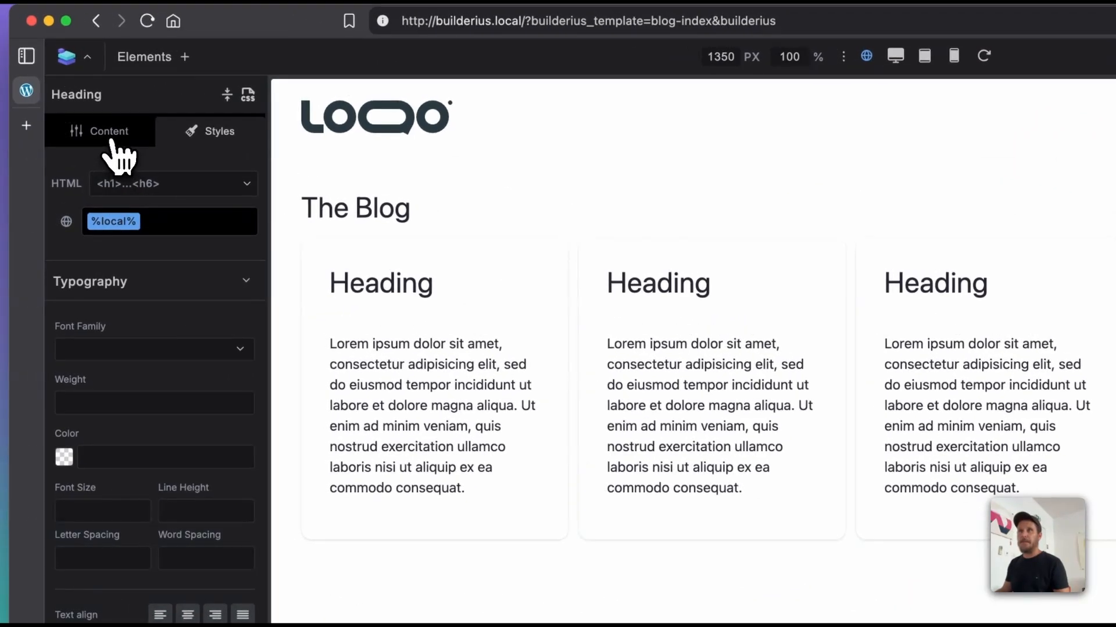
pyautogui.click(118, 156)
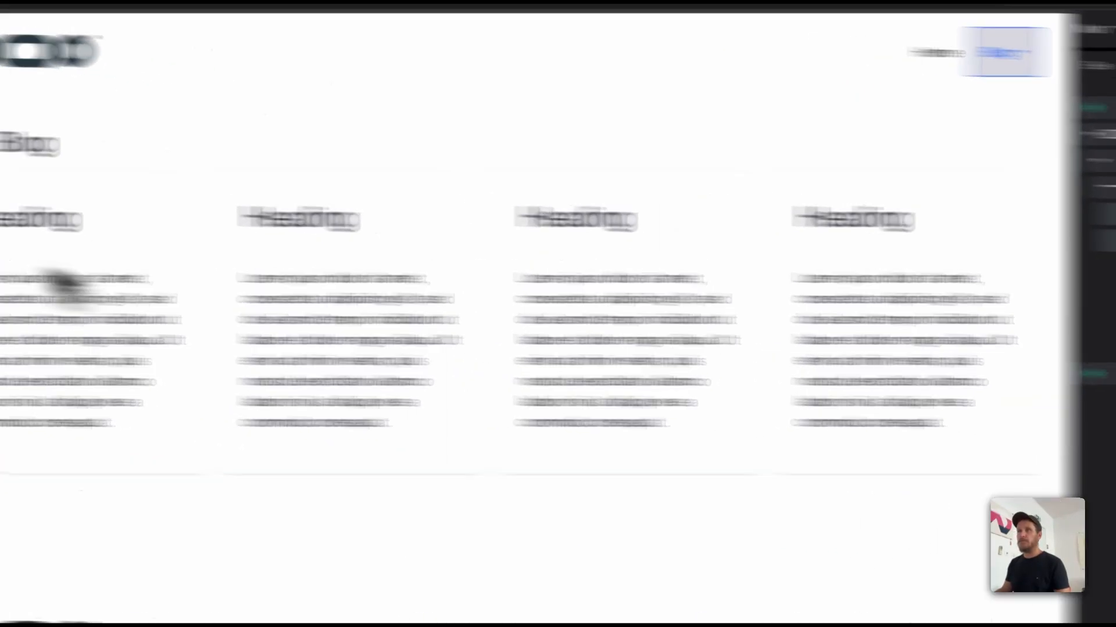
pyautogui.doubleClick(129, 311)
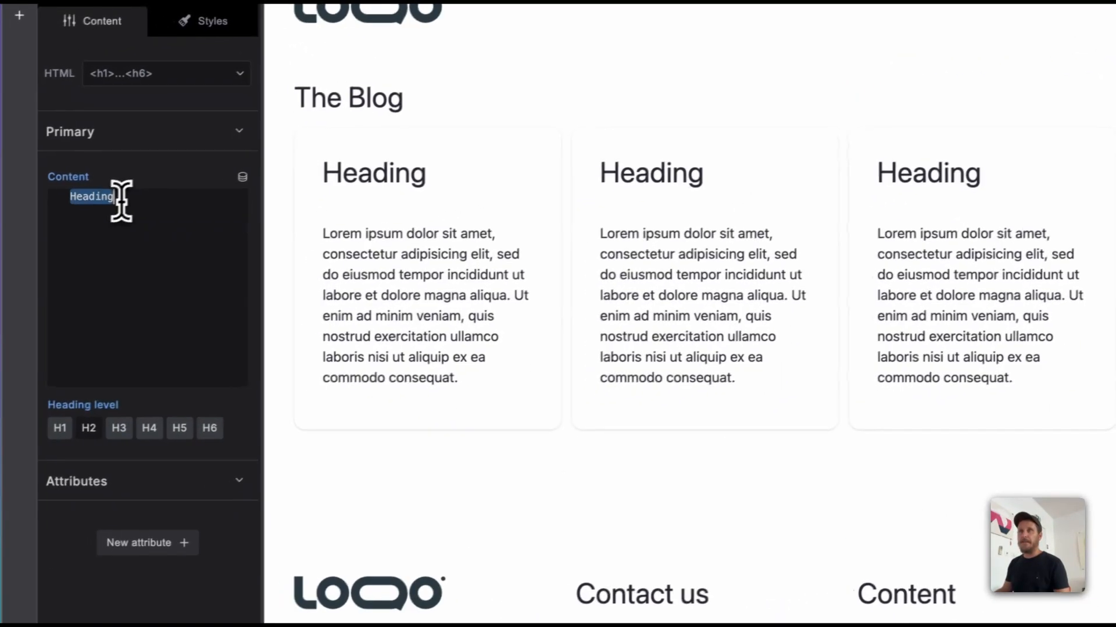
pyautogui.press('BackSpace')
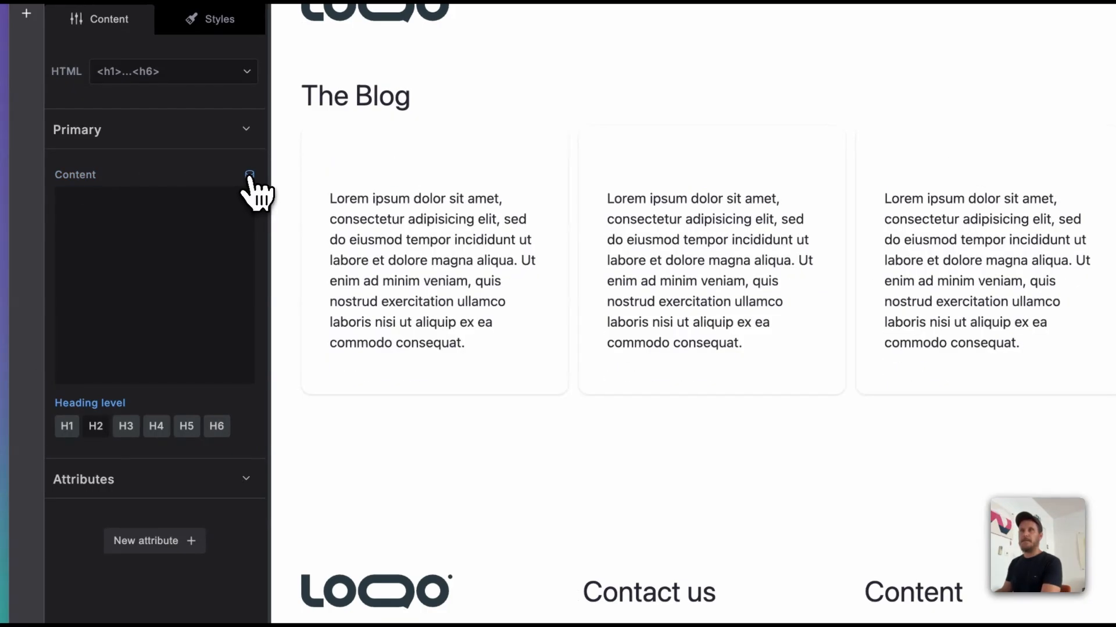
pyautogui.click(249, 175)
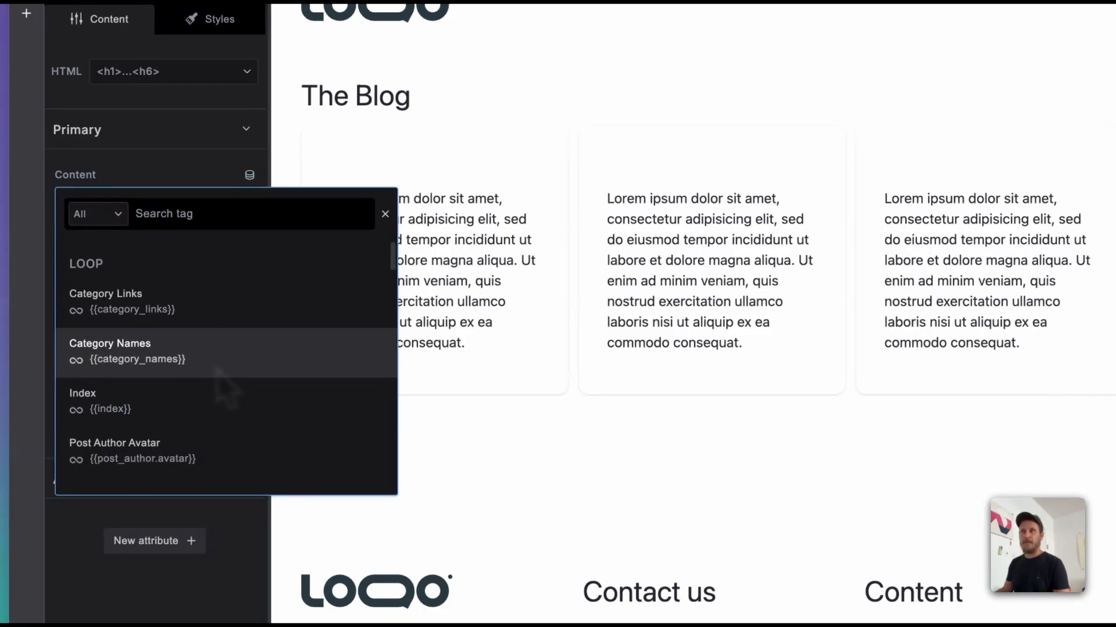
pyautogui.scroll(-1, 217, 370)
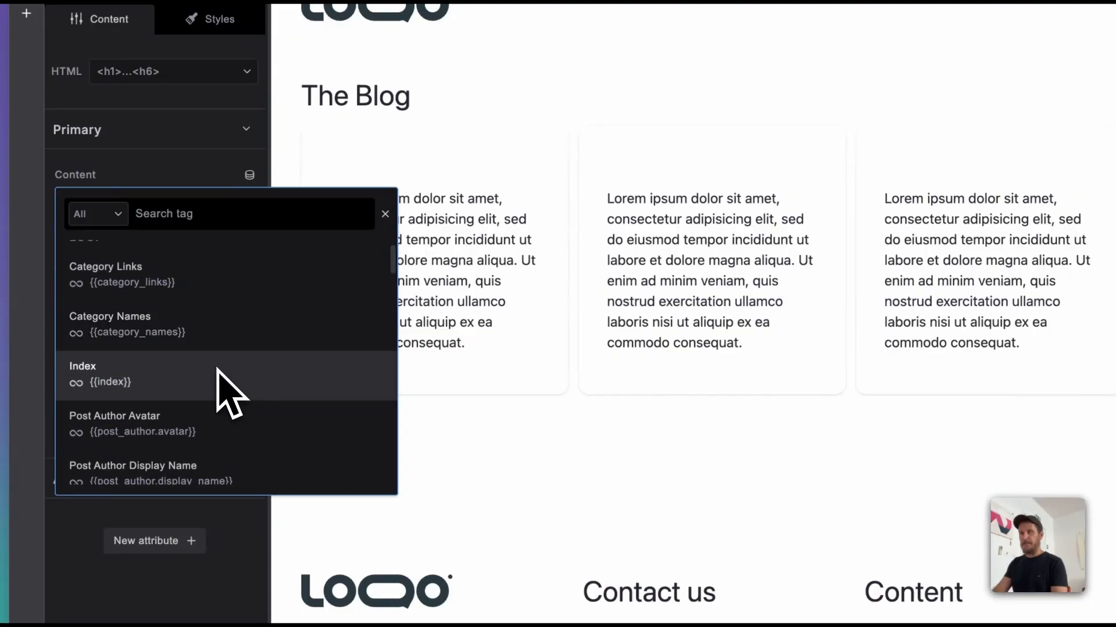
pyautogui.write('tit')
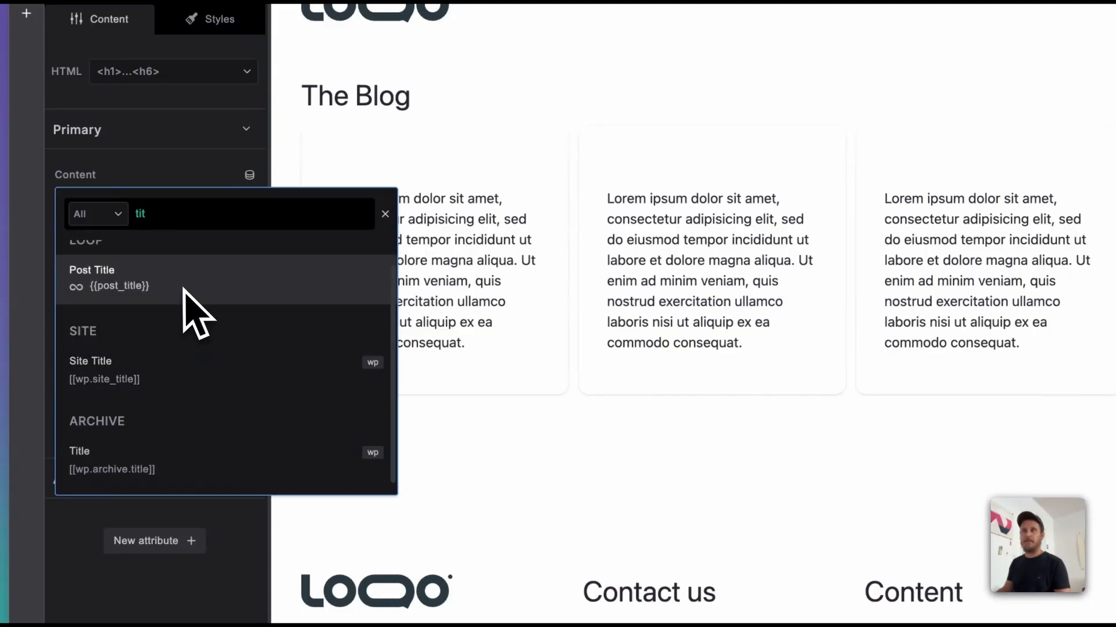
pyautogui.scroll(1, 169, 308)
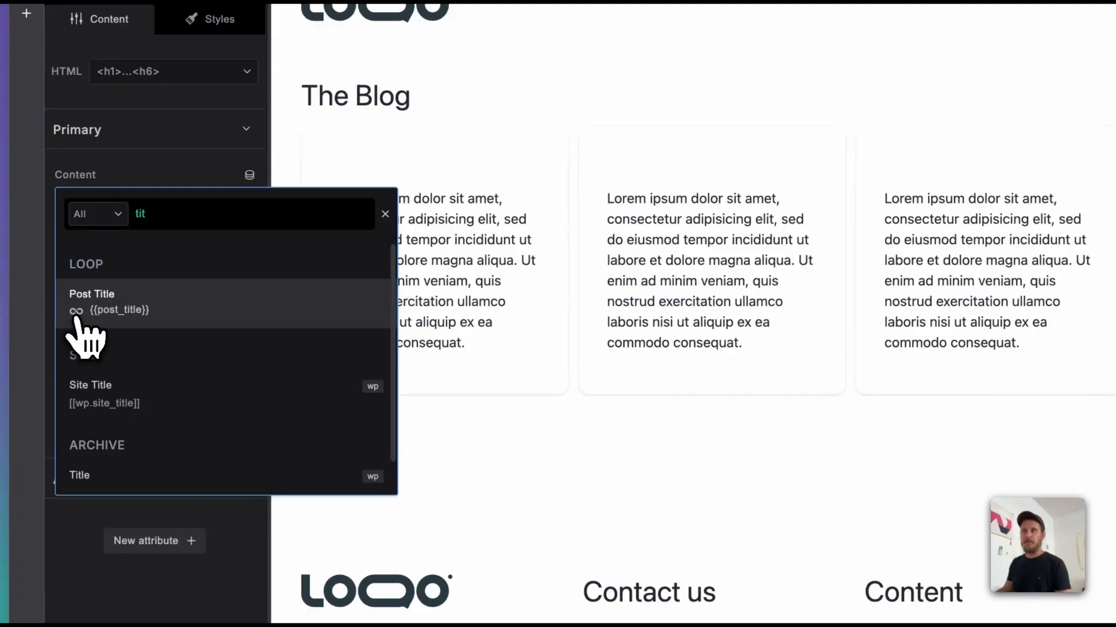
pyautogui.click(166, 319)
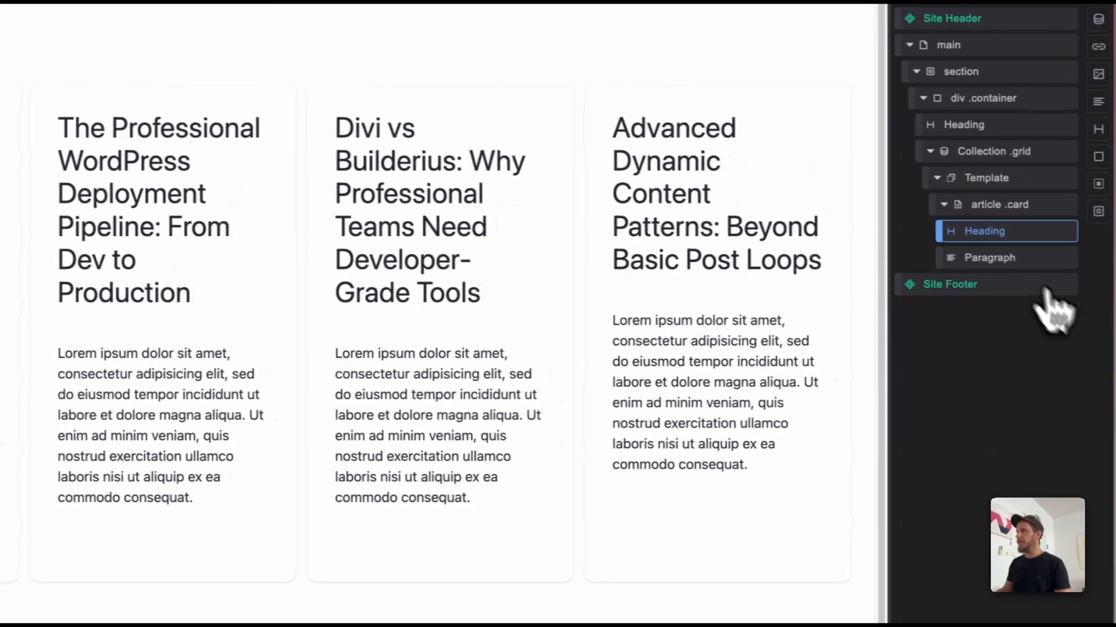
# Step: Replace the placeholder text of the article card's Paragraph with the dynamic loop tag Post Excerpt, {{post_excerpt}}
pyautogui.click(987, 259)
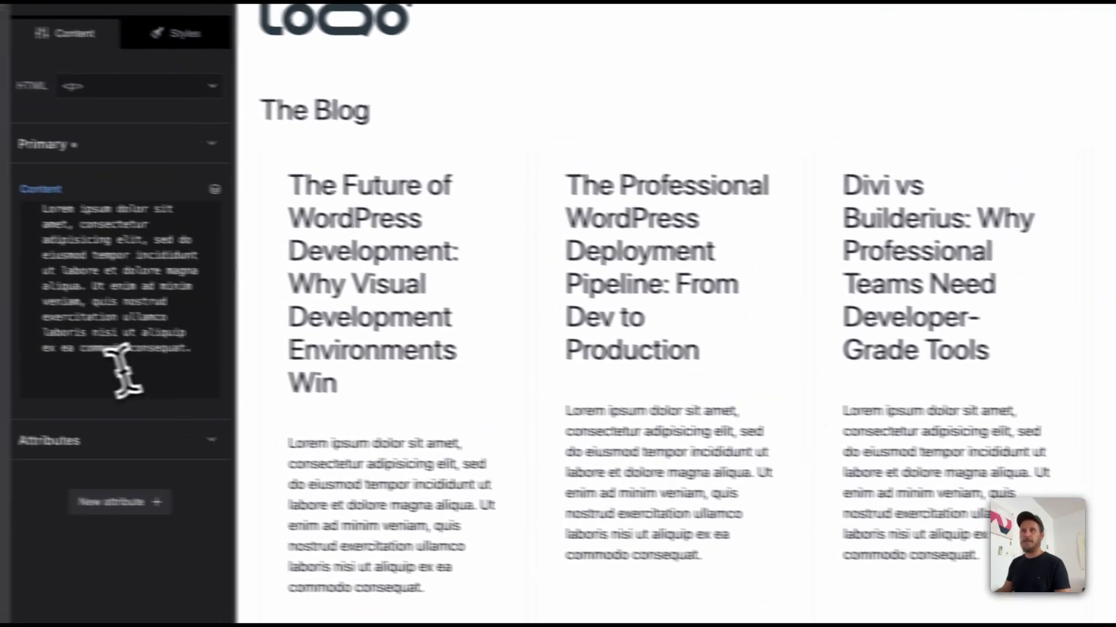
pyautogui.click(134, 377)
pyautogui.hotkey('ctrl', 'a')
pyautogui.press('BackSpace')
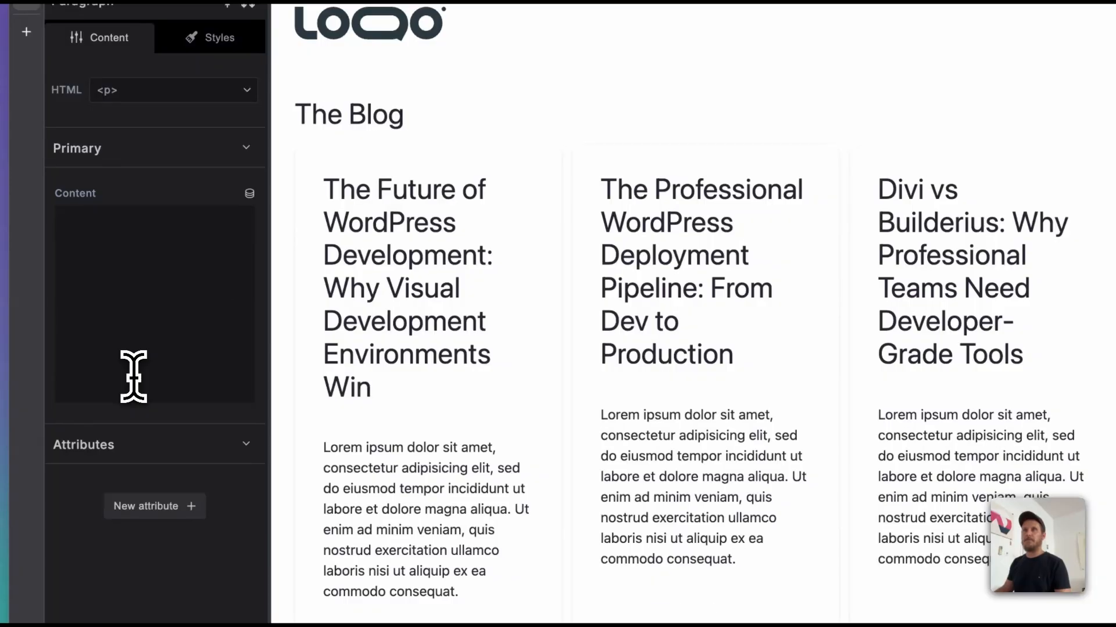
pyautogui.click(249, 193)
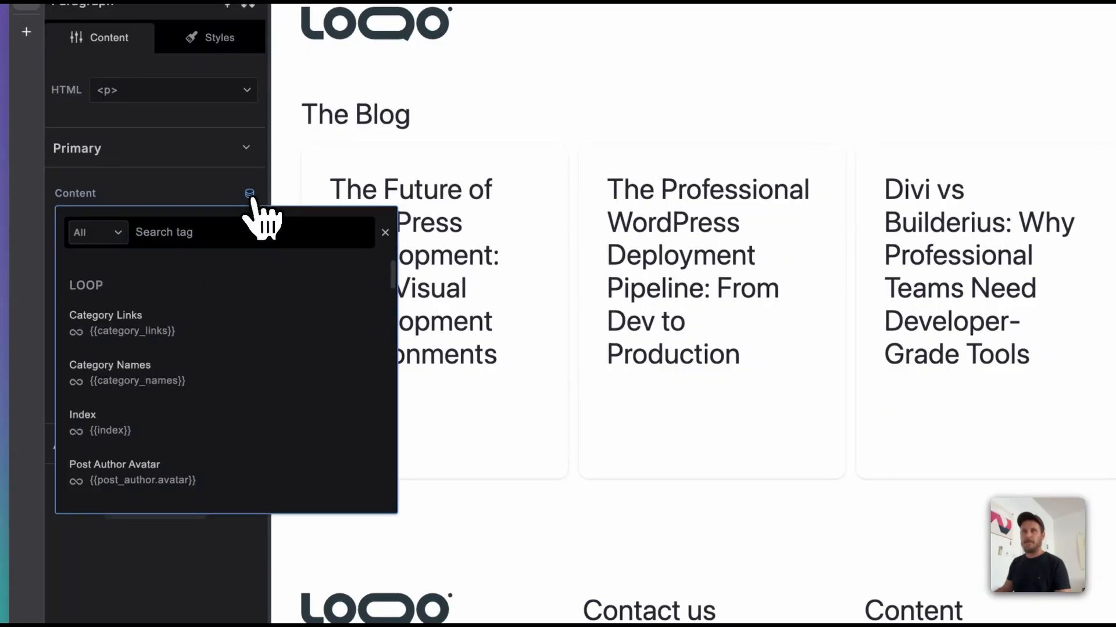
pyautogui.write('exc')
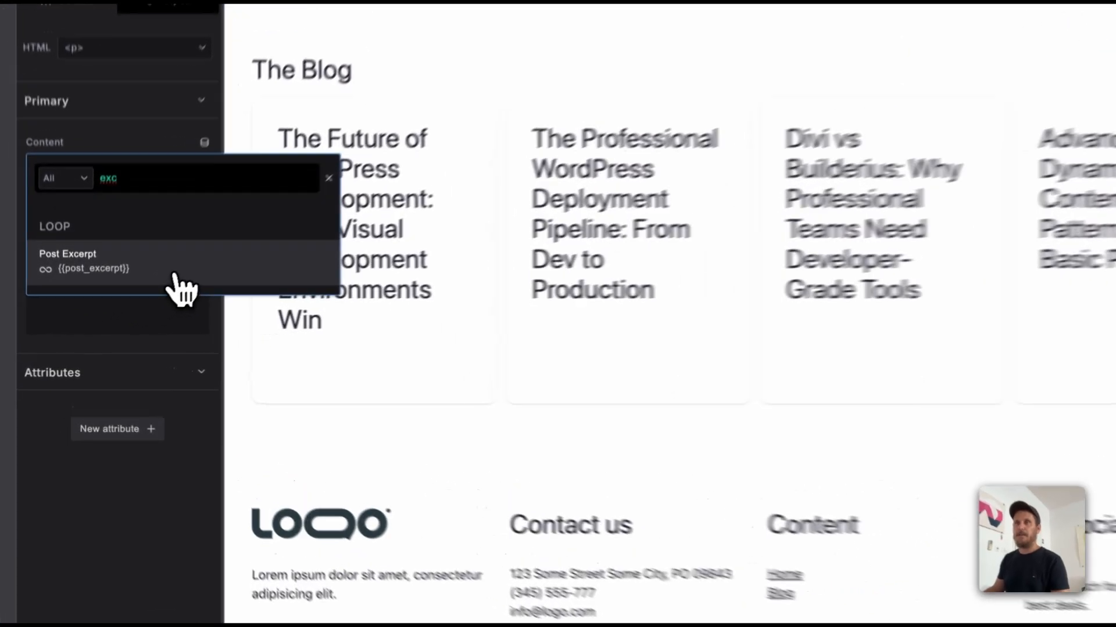
pyautogui.click(112, 303)
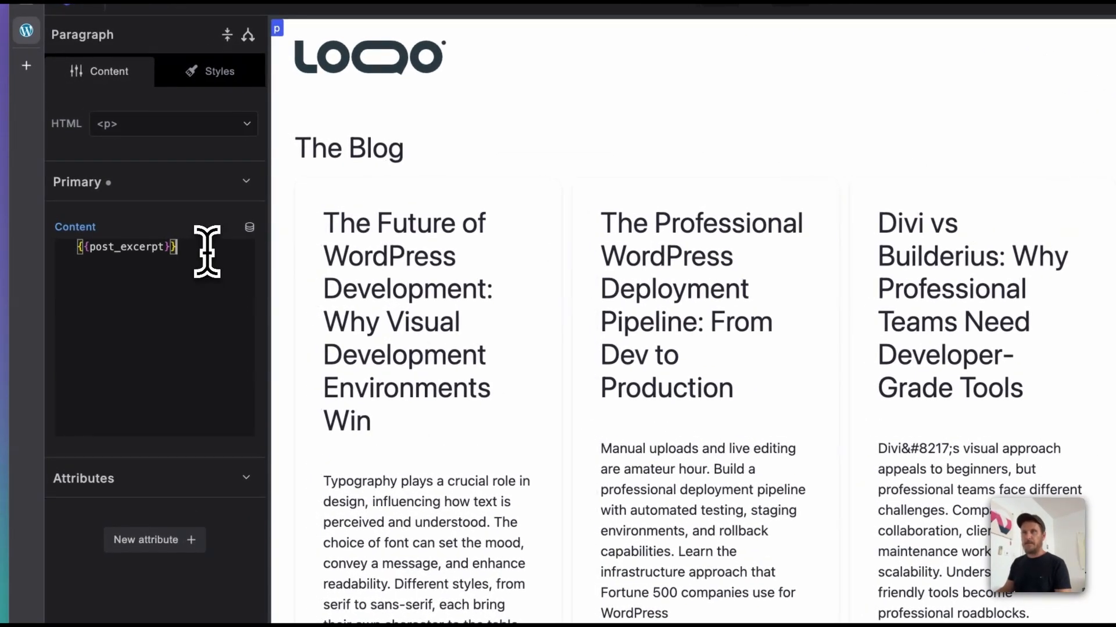
pyautogui.moveTo(196, 251); pyautogui.dragTo(34, 240)
pyautogui.moveTo(33, 241)
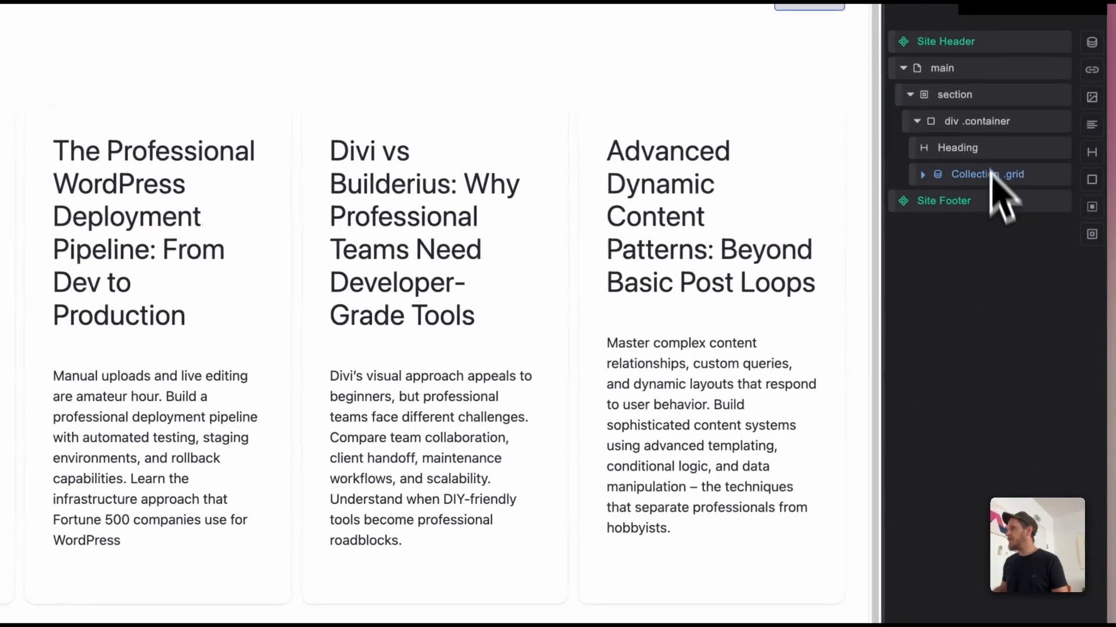
# Step: Insert a Pagination element after the Collection and save the blog index template
pyautogui.click(1023, 179)
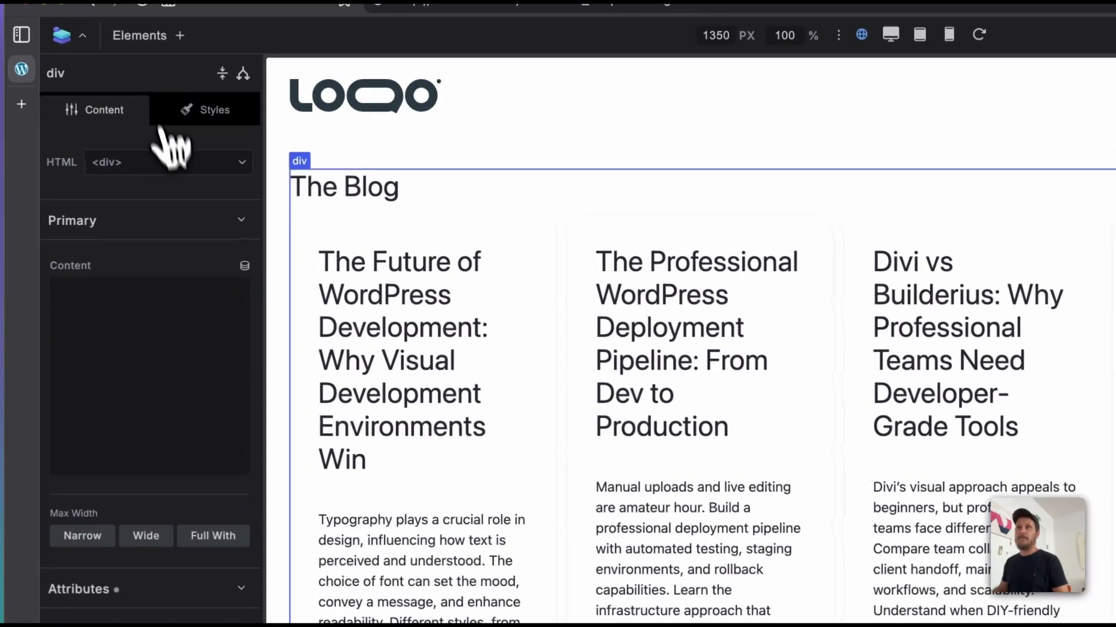
pyautogui.click(141, 36)
pyautogui.write('pag')
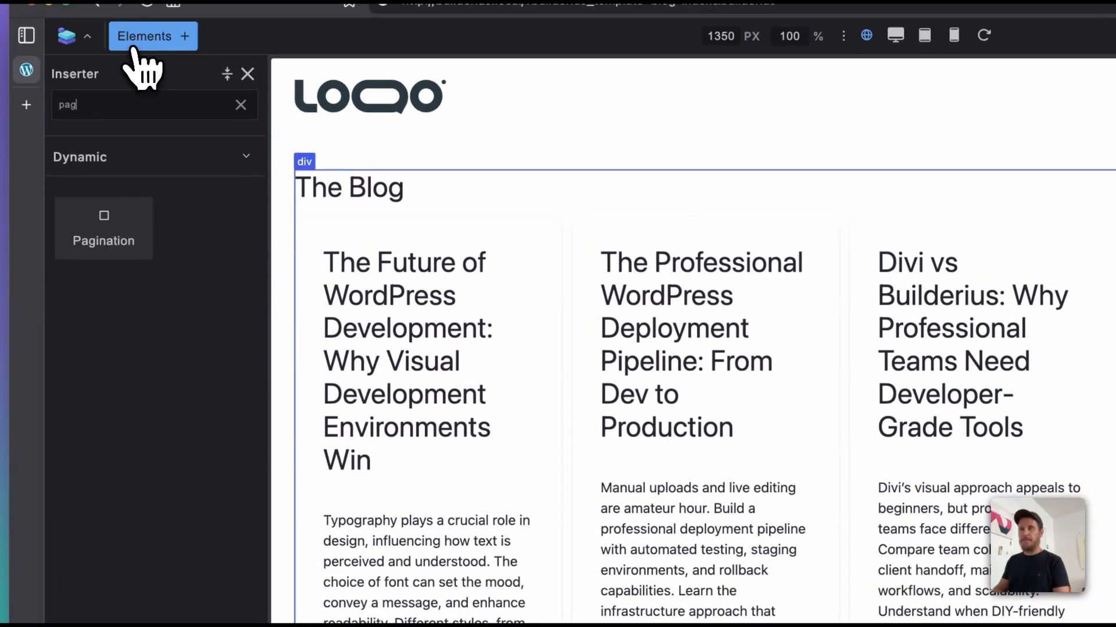
pyautogui.click(92, 257)
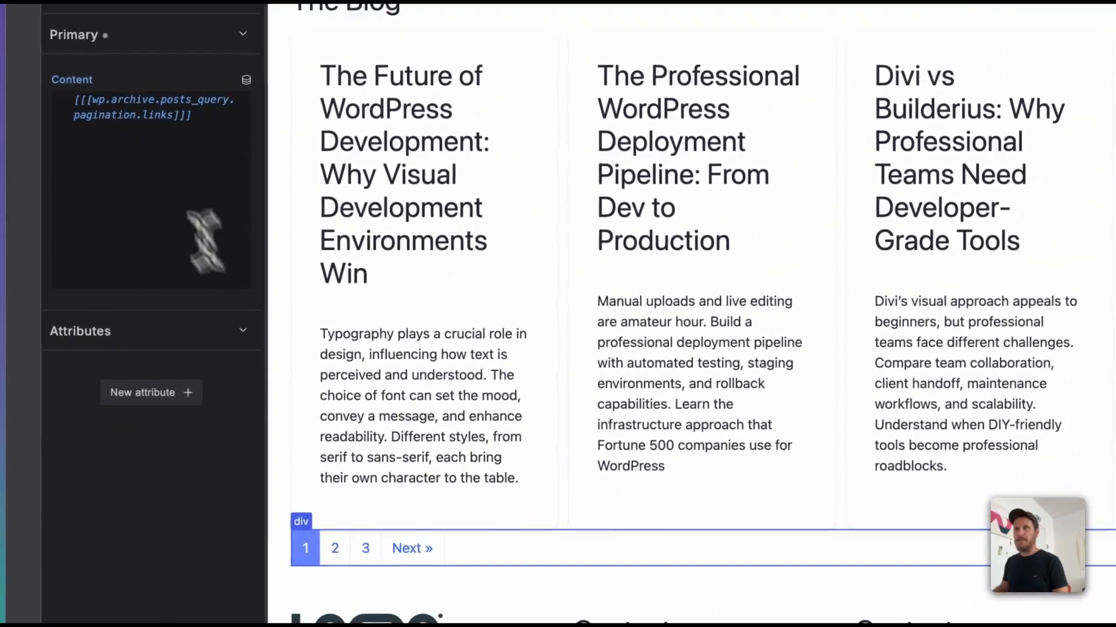
pyautogui.moveTo(195, 141); pyautogui.dragTo(78, 125)
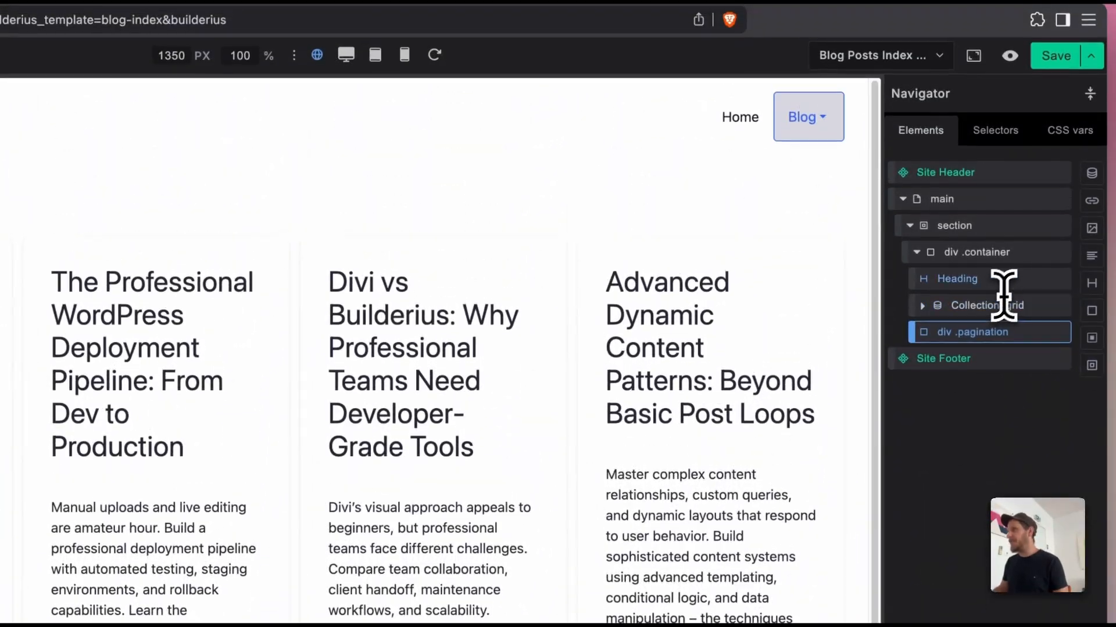
pyautogui.click(1054, 57)
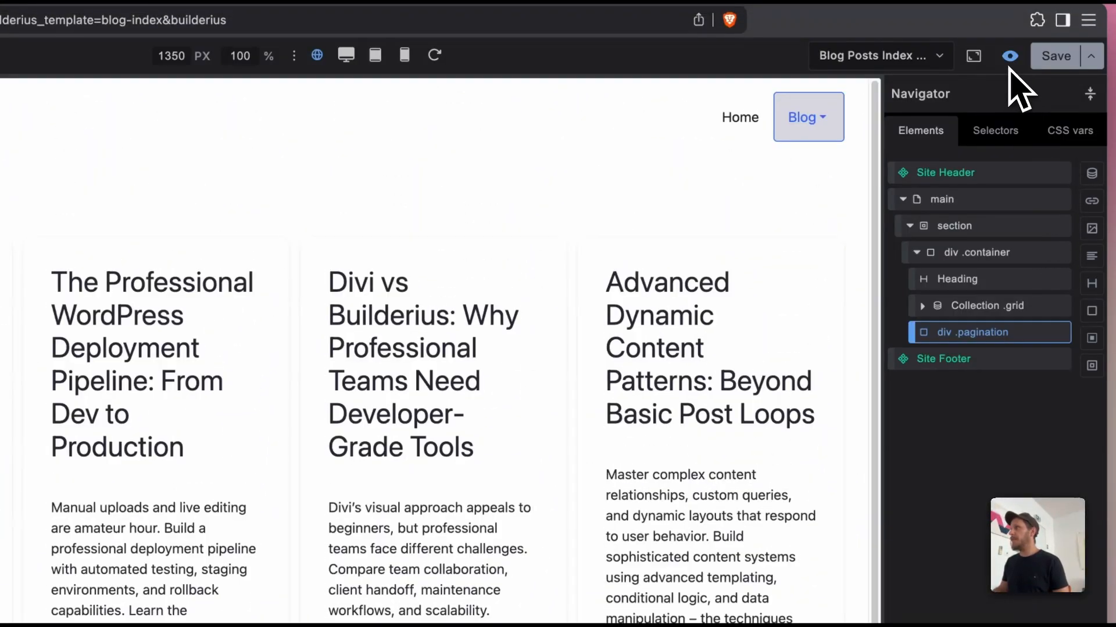
# Step: Preview the blog page on the front end and test its pagination by visiting pages 2 and 3 and going back
pyautogui.click(1010, 55)
pyautogui.scroll(-8, 721, 326)
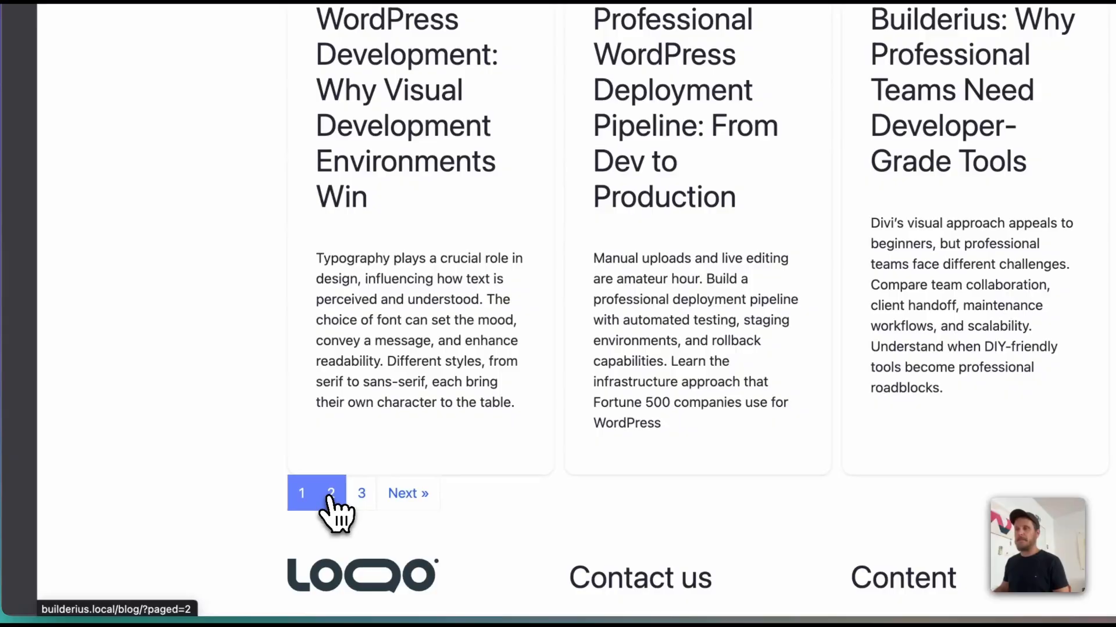
pyautogui.click(331, 506)
pyautogui.click(451, 602)
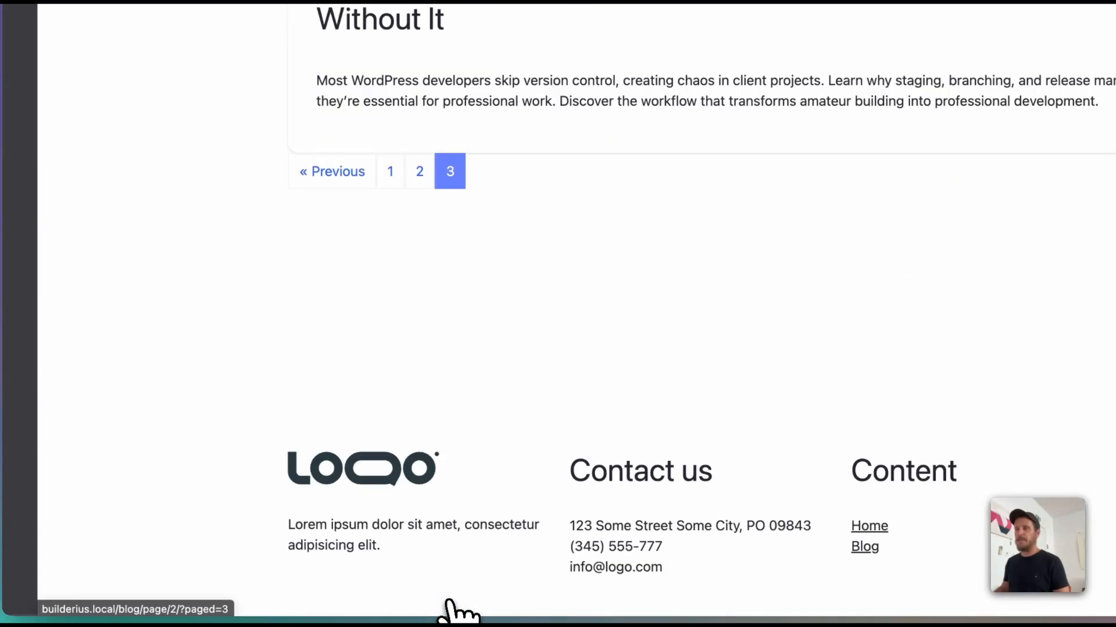
pyautogui.click(331, 171)
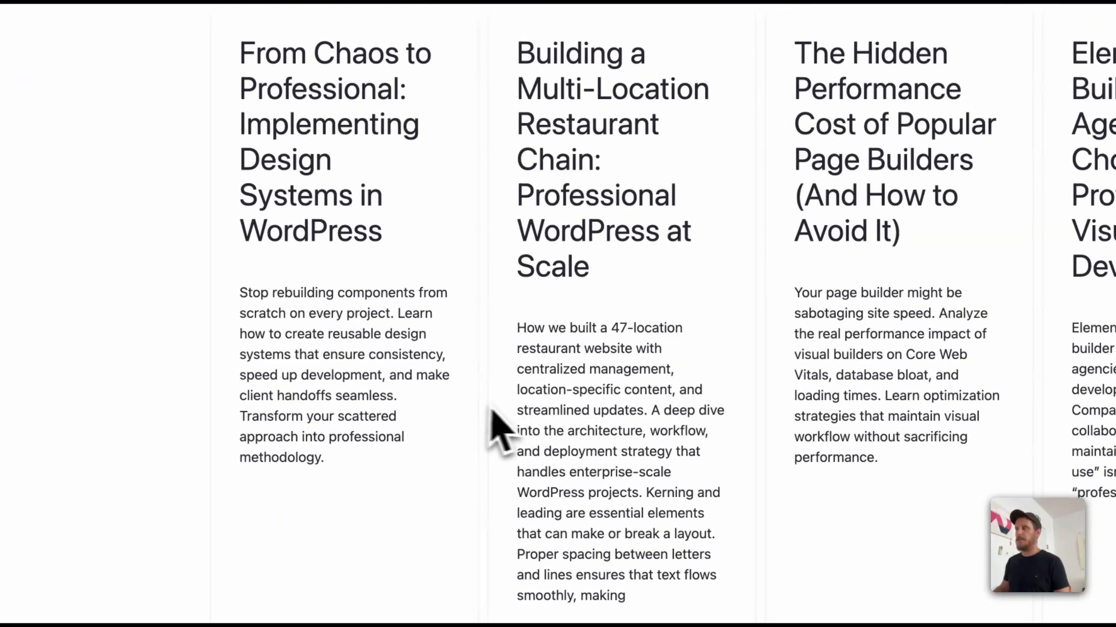
pyautogui.scroll(-4, 491, 406)
pyautogui.scroll(4, 471, 403)
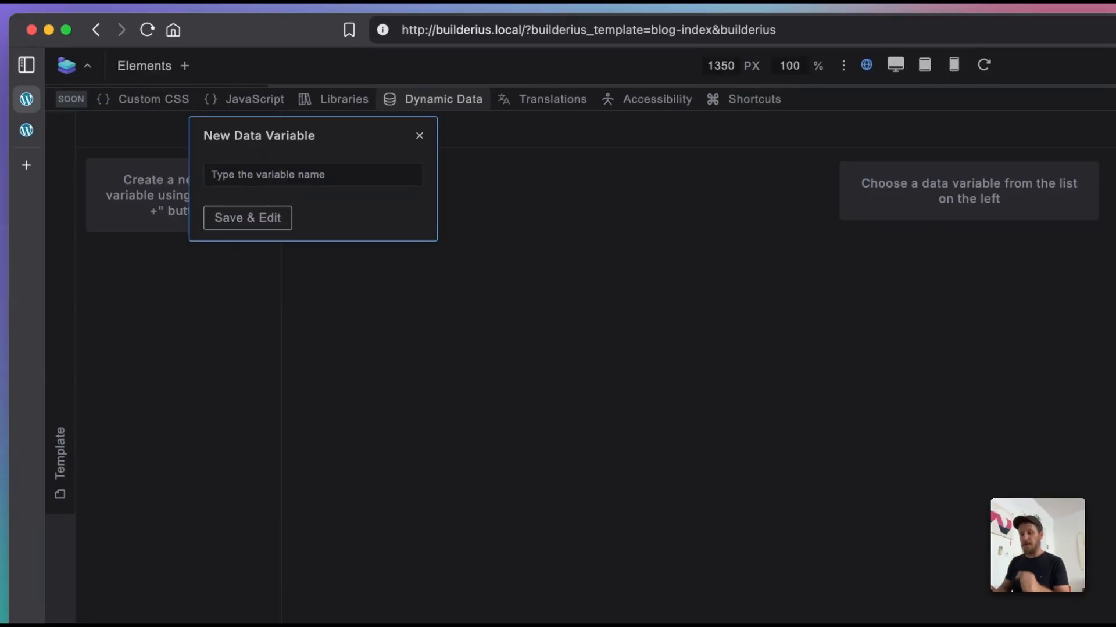
# Step: Create a template data variable named testimonials and clear its default GraphQL query
pyautogui.write('testimonials')
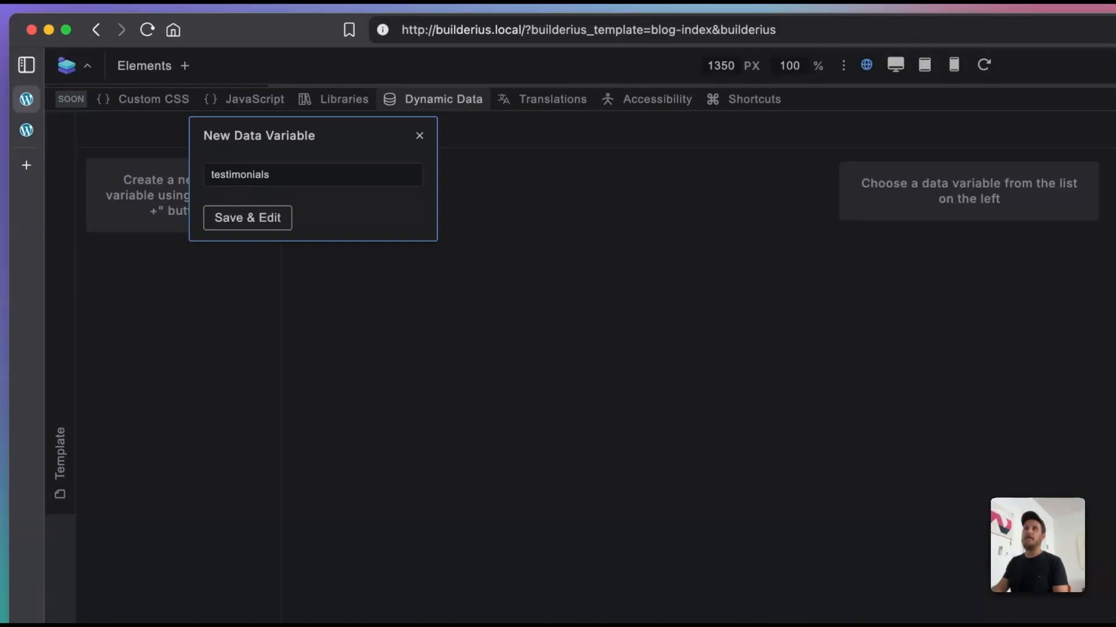
pyautogui.click(269, 220)
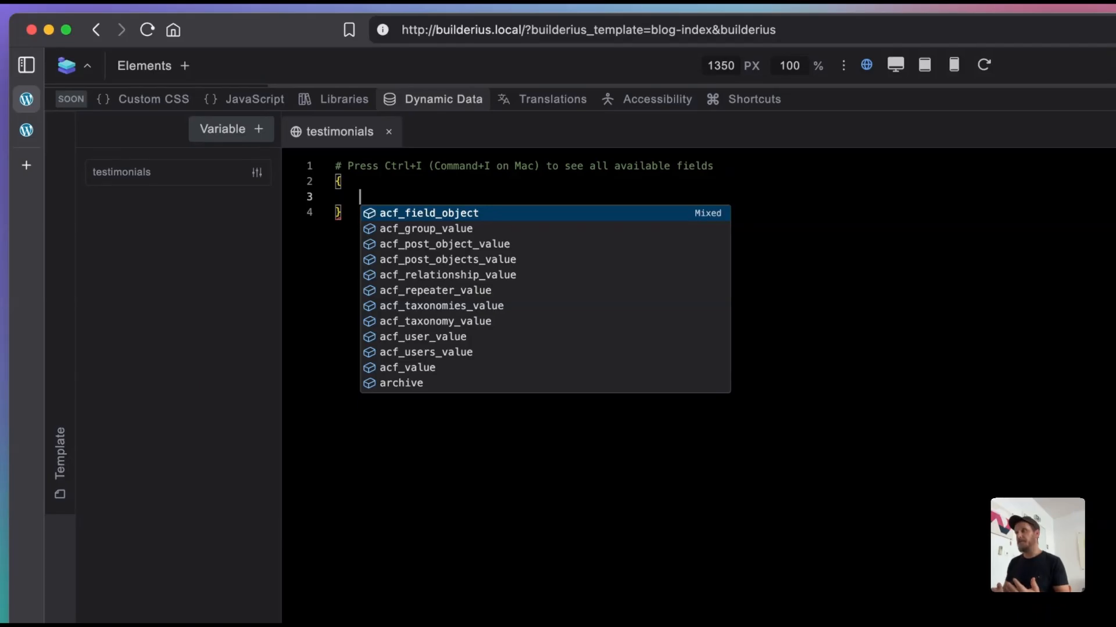
pyautogui.press('super+a')
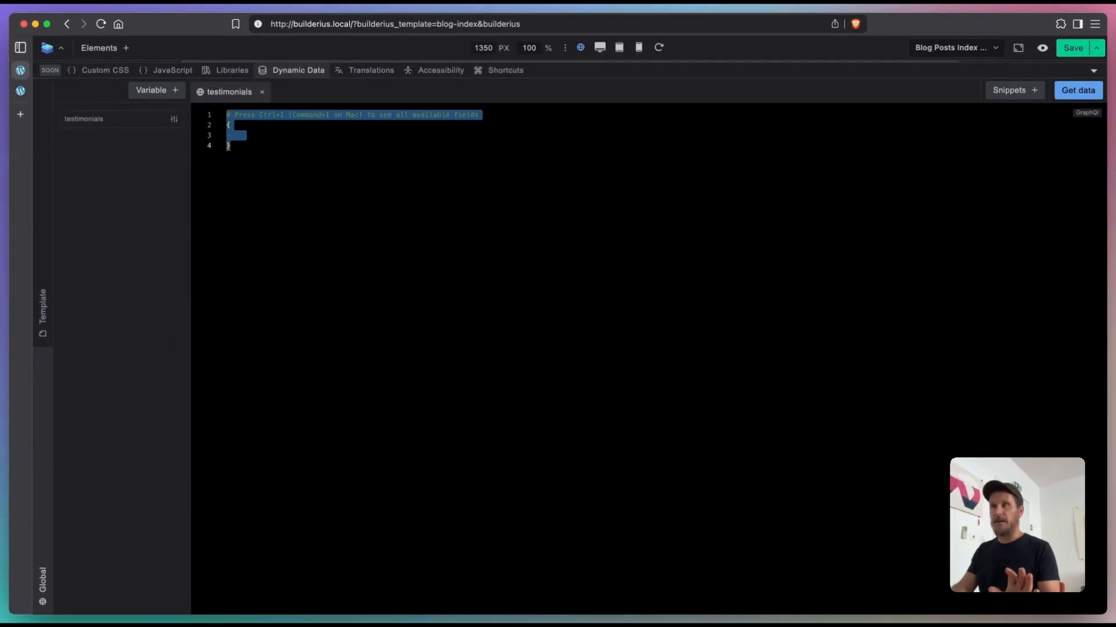
pyautogui.press('BackSpace')
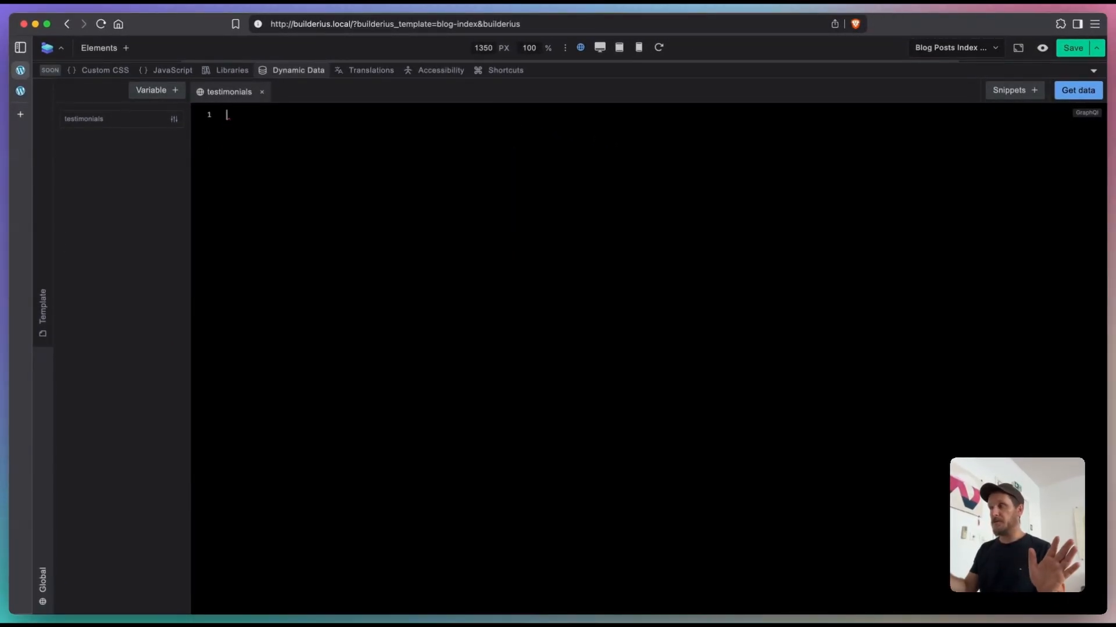
# Step: Find the Custom posts query snippet, copy it and paste it into the testimonials variable
pyautogui.click(1005, 92)
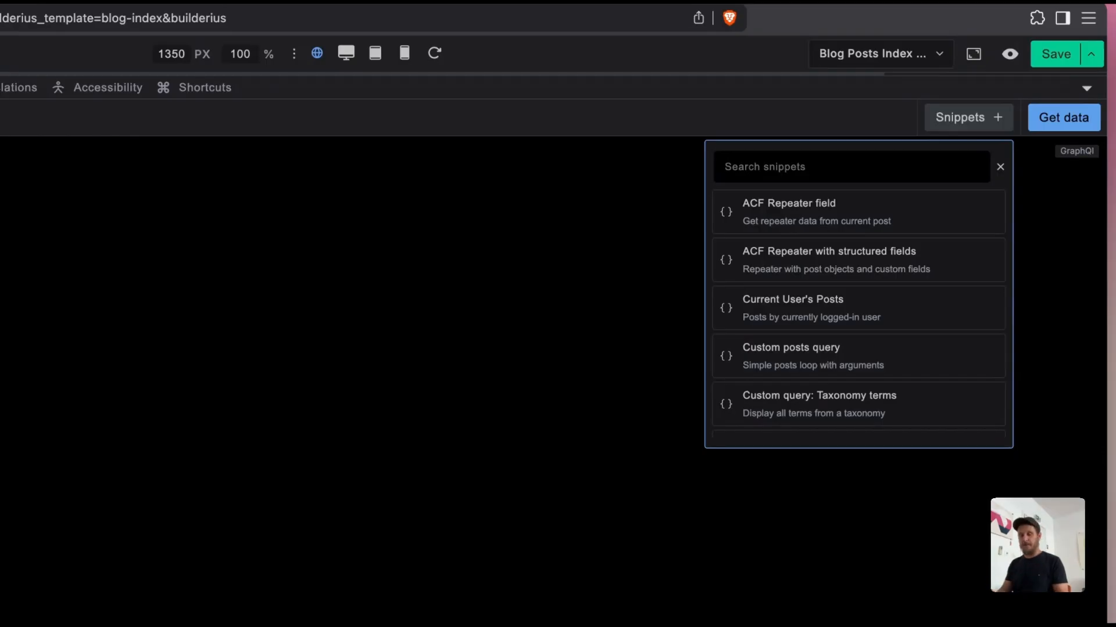
pyautogui.write('custom')
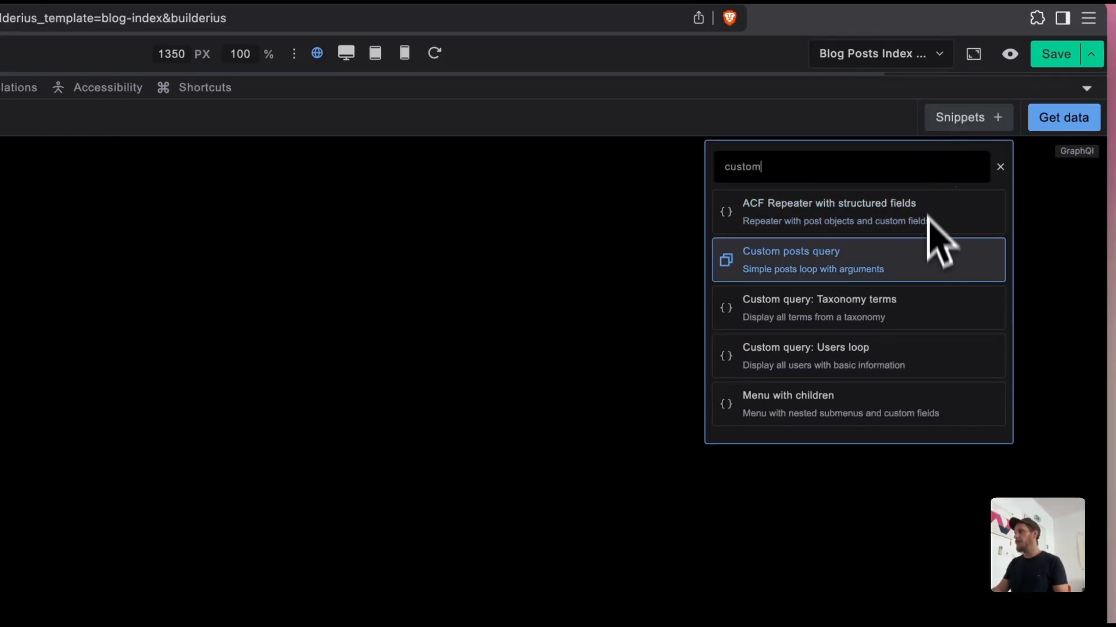
pyautogui.doubleClick(846, 168)
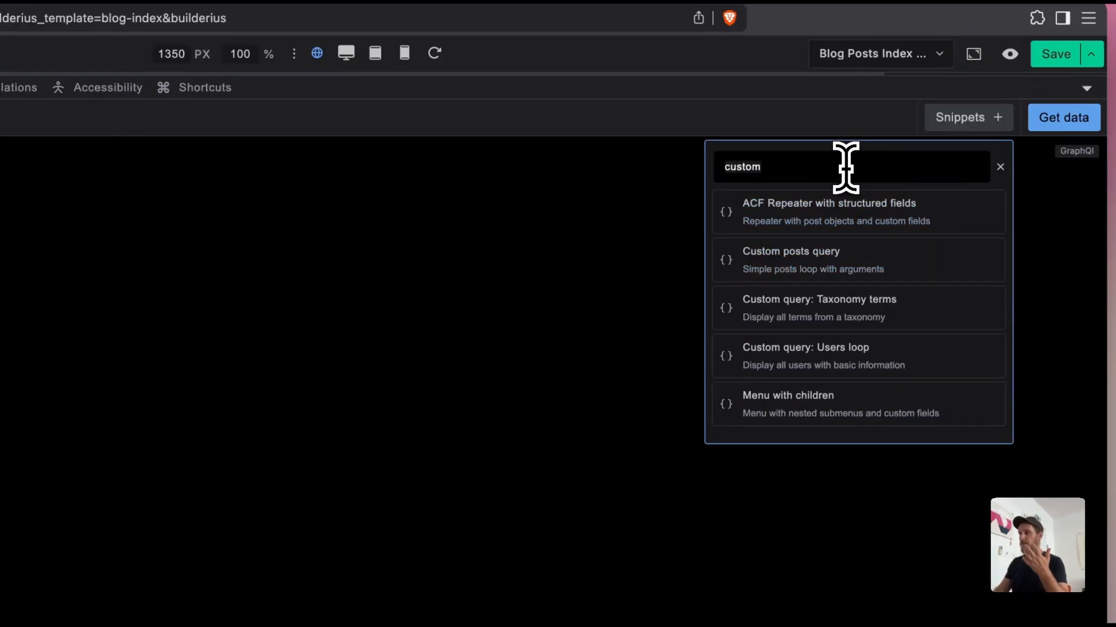
pyautogui.press('BackSpace')
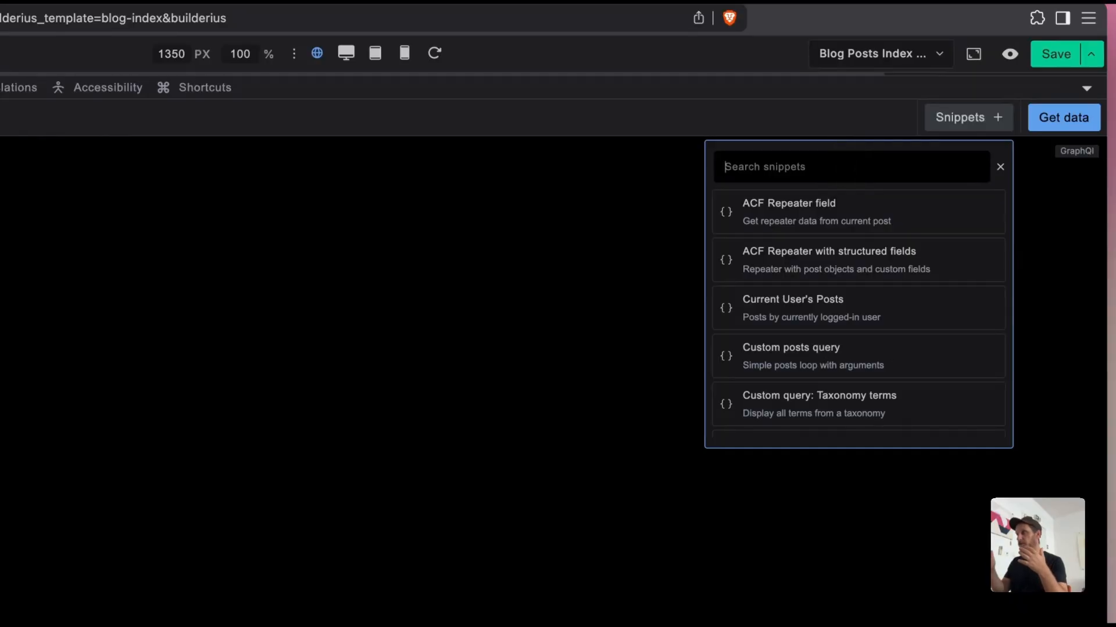
pyautogui.write('post')
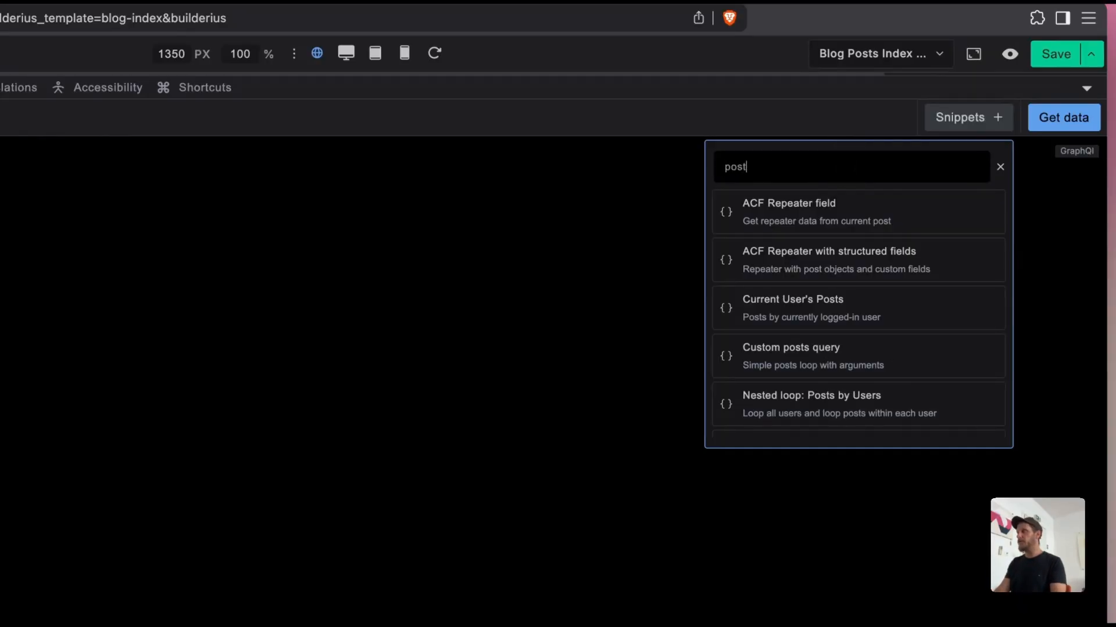
pyautogui.click(837, 358)
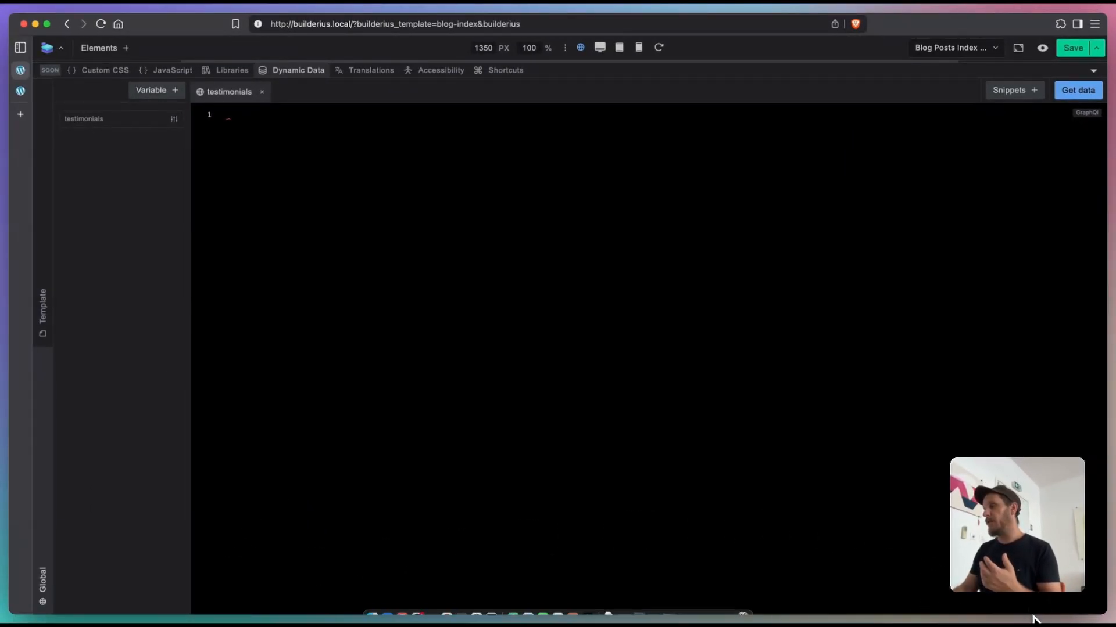
pyautogui.press('super+v')
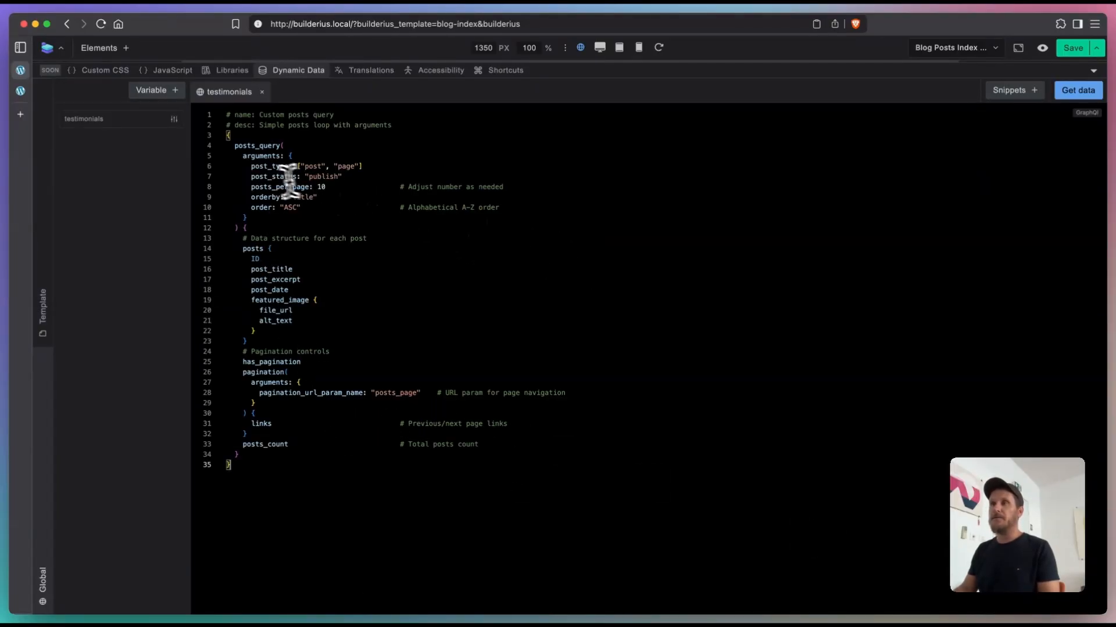
# Step: Run the testimonials query and examine the titles, excerpts and other fields in the JSON data it returns
pyautogui.moveTo(251, 166); pyautogui.dragTo(373, 166)
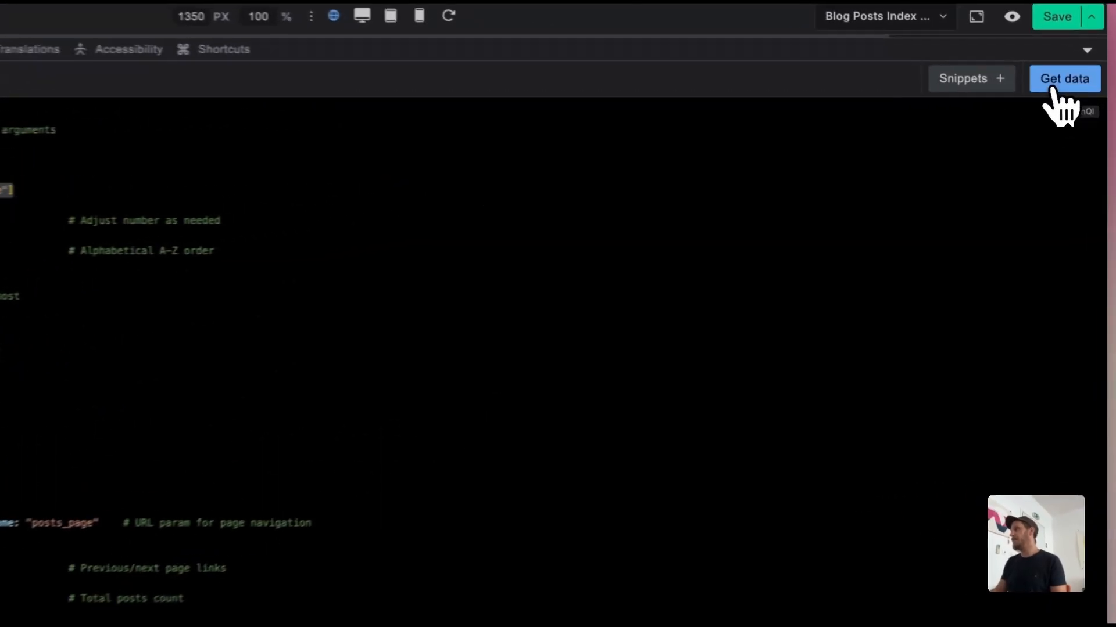
pyautogui.click(1053, 88)
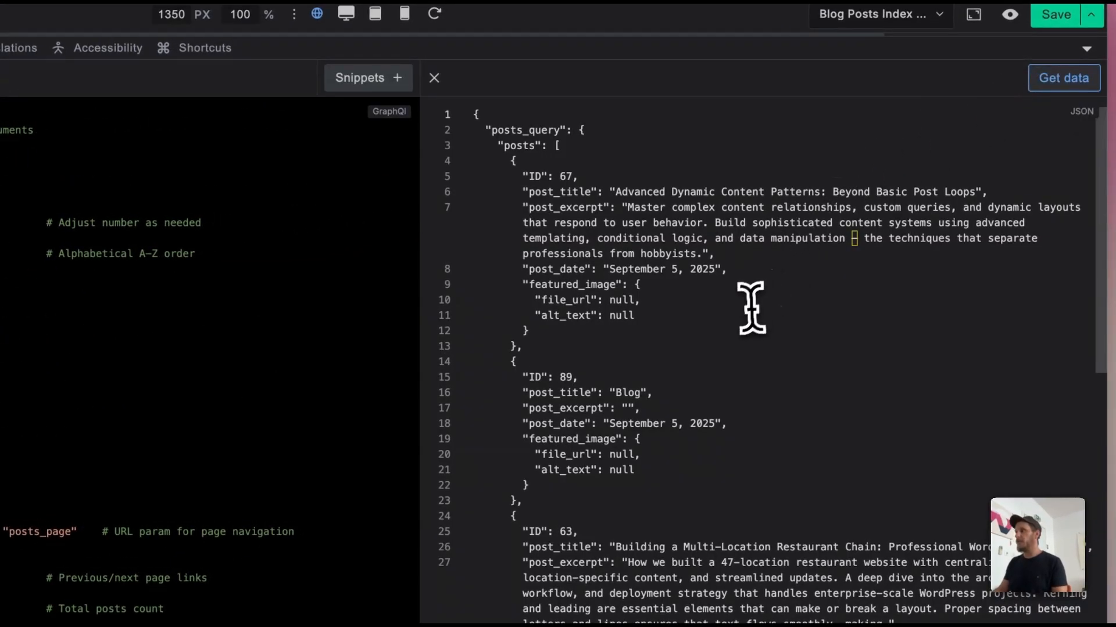
pyautogui.scroll(-10, 747, 325)
pyautogui.scroll(-5, 746, 378)
pyautogui.scroll(15, 749, 427)
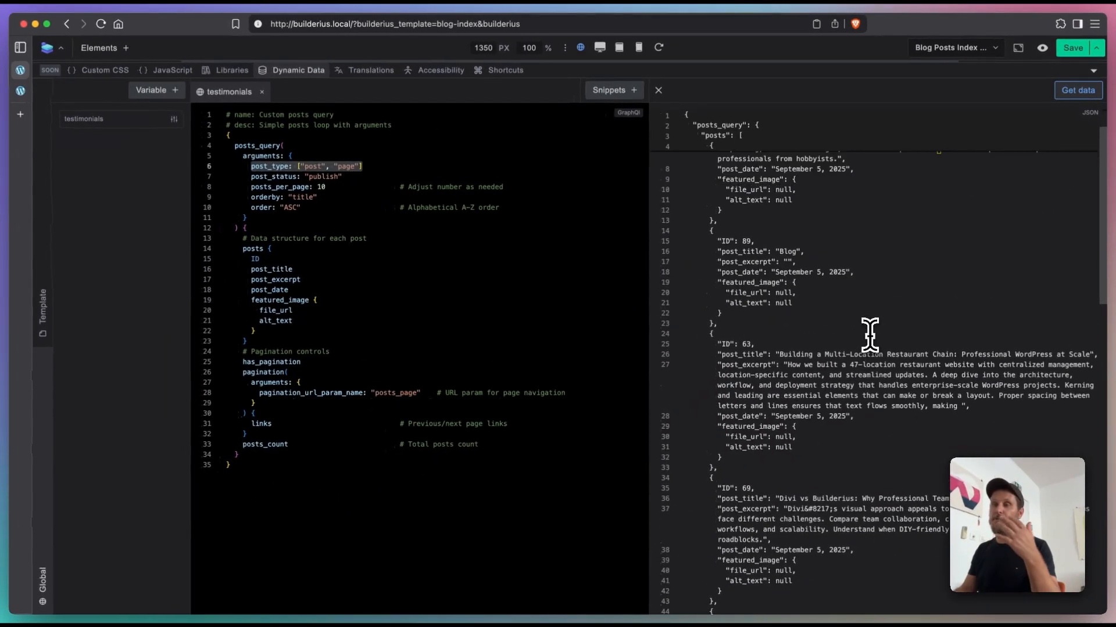
pyautogui.scroll(-5, 857, 325)
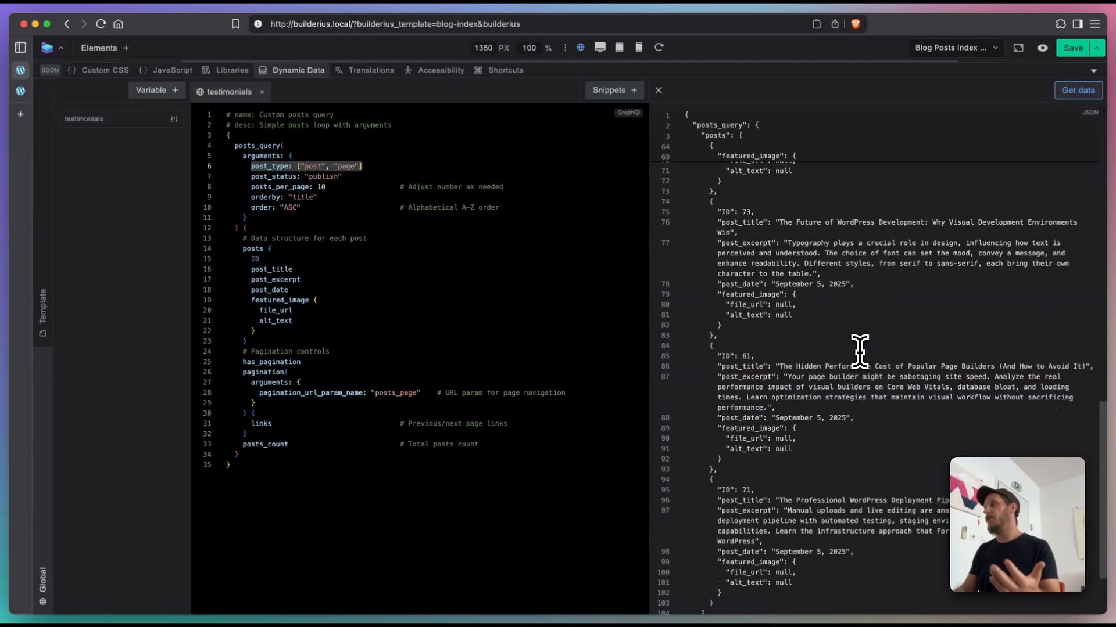
pyautogui.scroll(5, 861, 352)
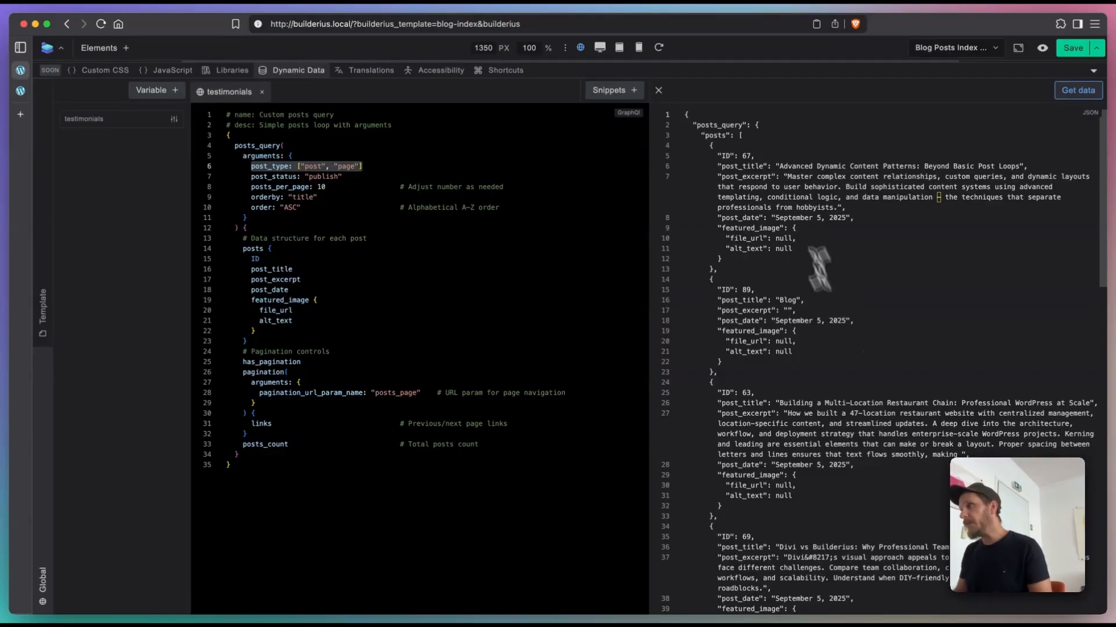
pyautogui.moveTo(779, 178); pyautogui.dragTo(879, 307)
pyautogui.click(901, 313)
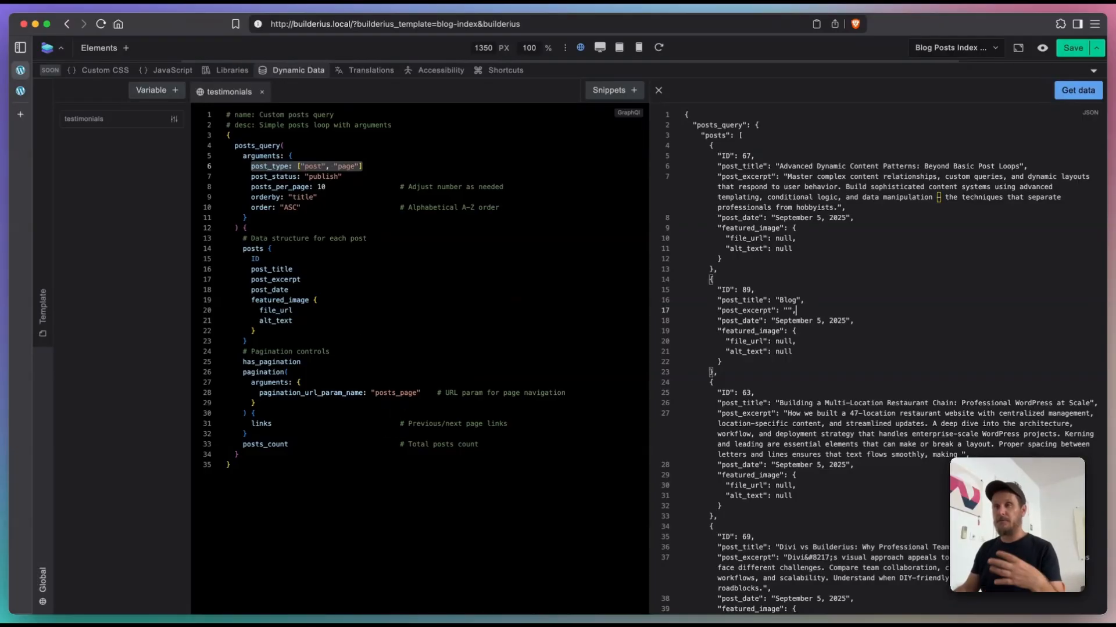
# Step: Delete the pagination controls and the posts_count field from the testimonials query
pyautogui.click(243, 353)
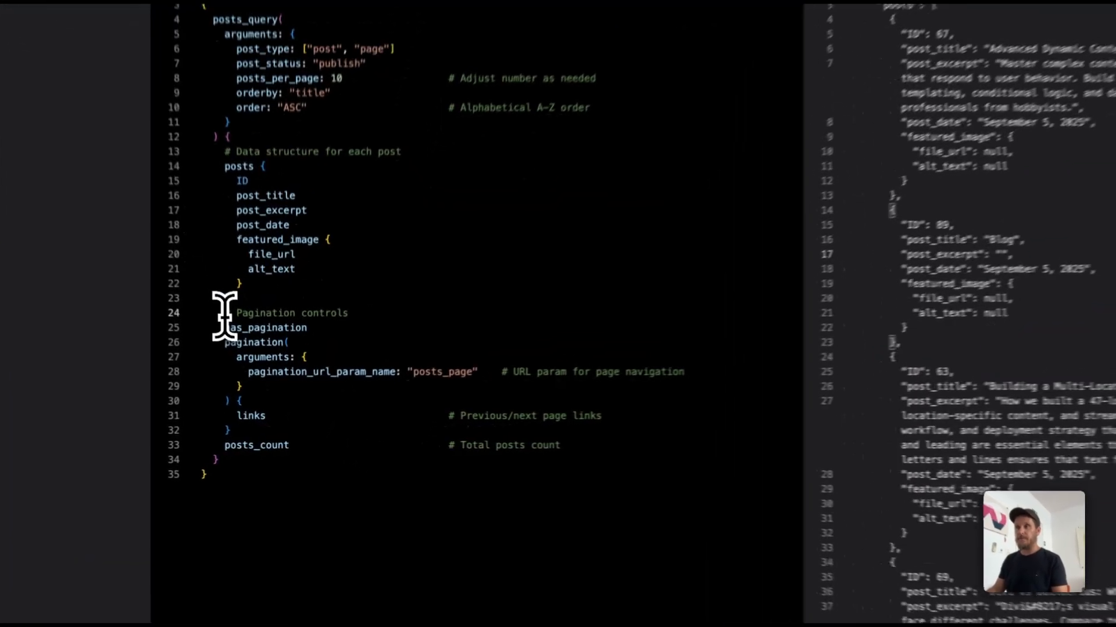
pyautogui.moveTo(225, 314); pyautogui.dragTo(596, 446)
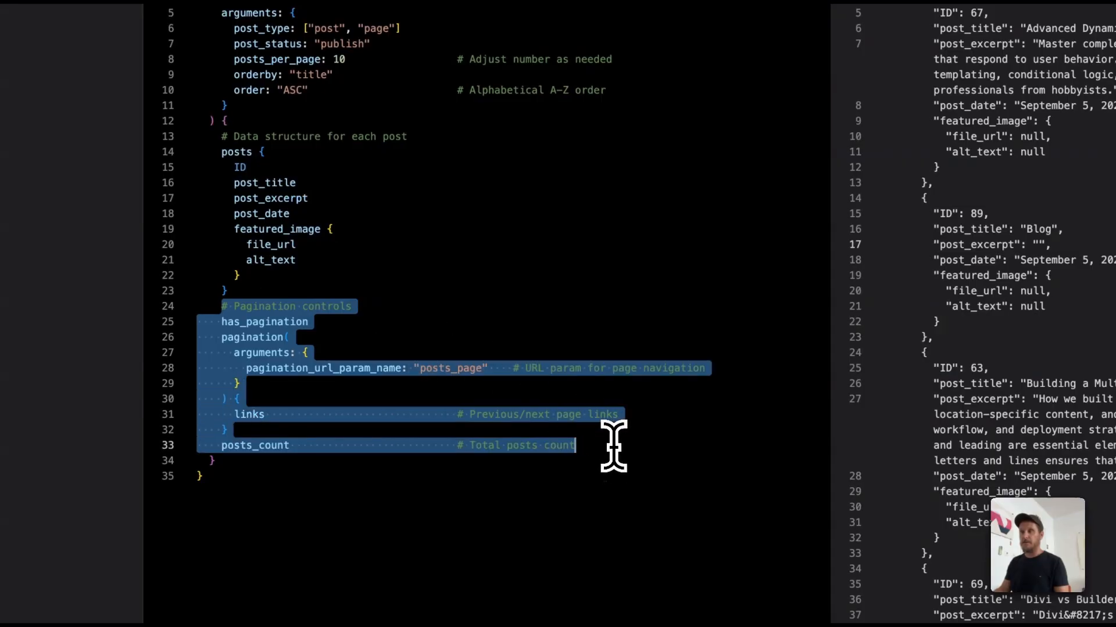
pyautogui.press('BackSpace')
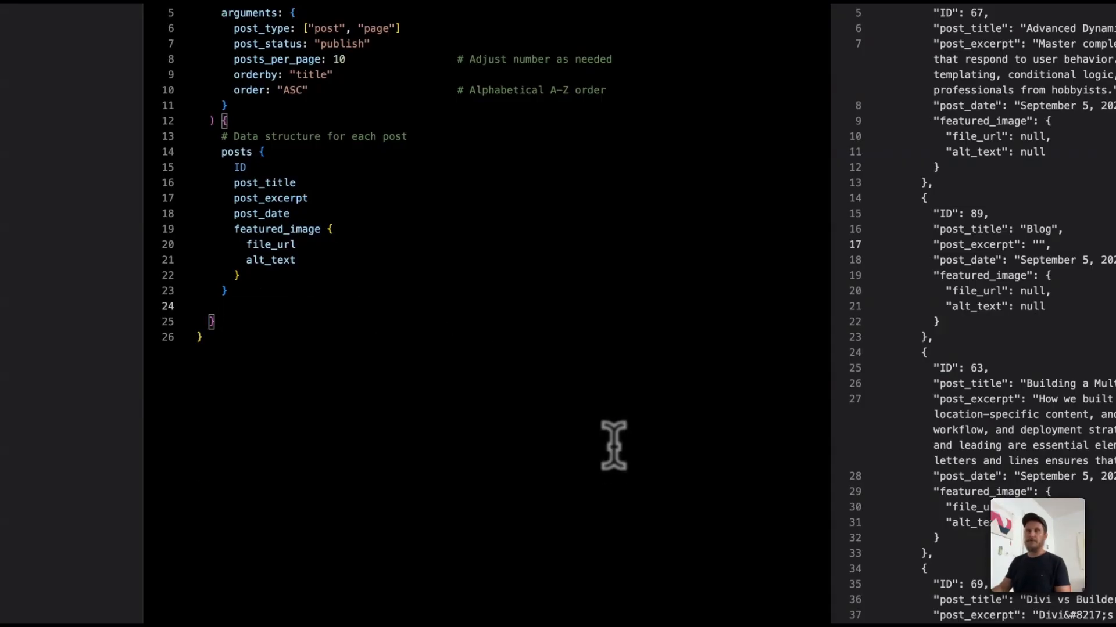
# Step: Examine the structure of the testimonials query, from the posts_query arguments to the fields requested inside posts
pyautogui.click(553, 411)
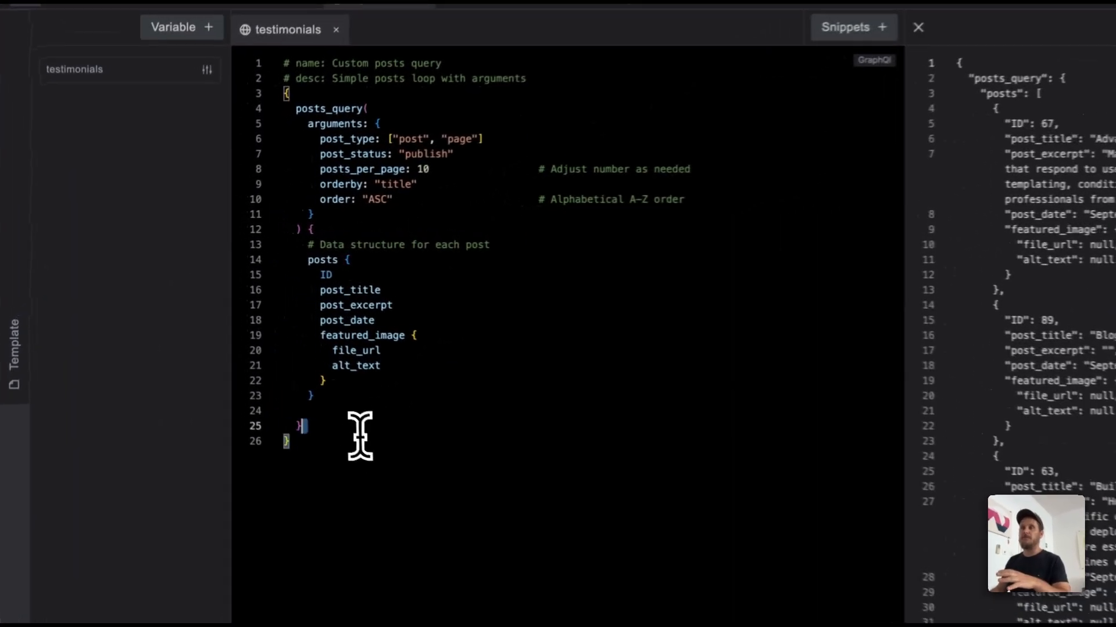
pyautogui.moveTo(274, 371); pyautogui.dragTo(205, 141)
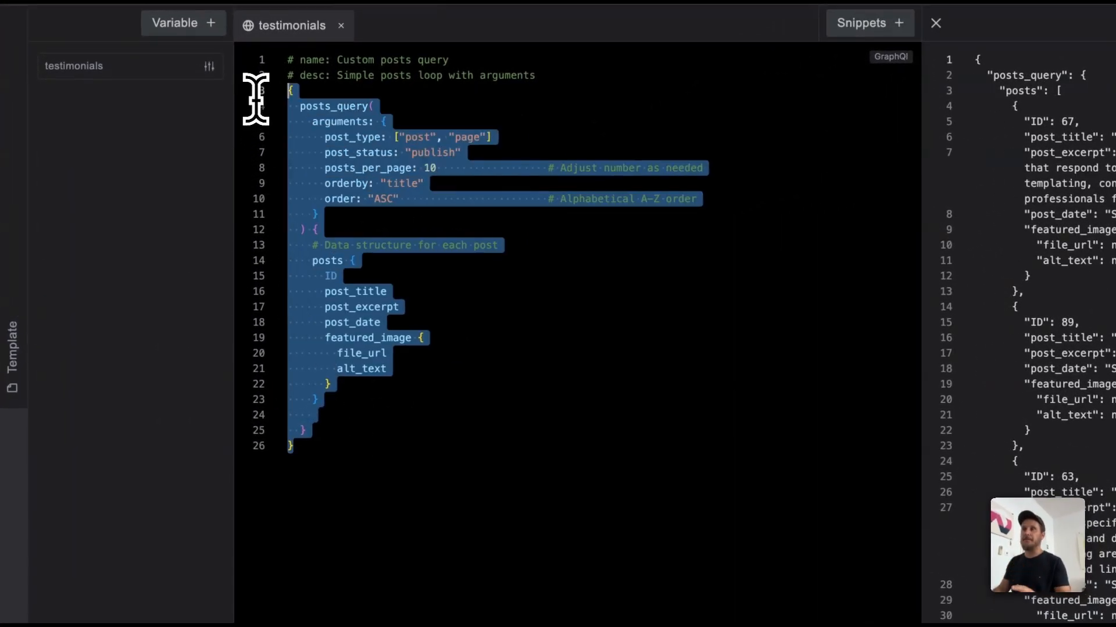
pyautogui.click(545, 441)
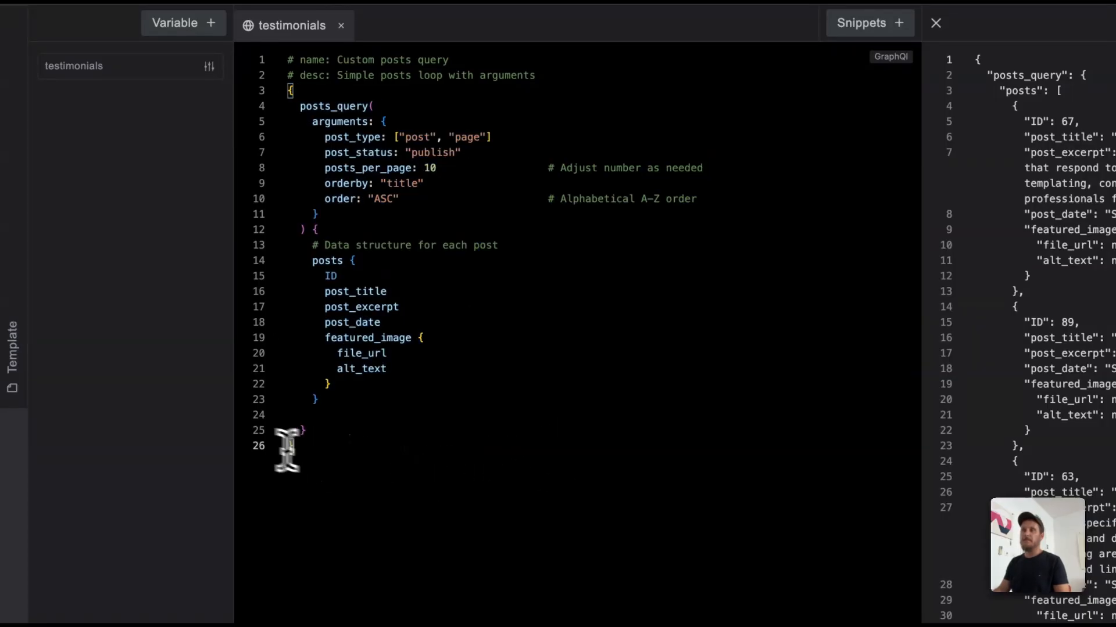
pyautogui.click(260, 76)
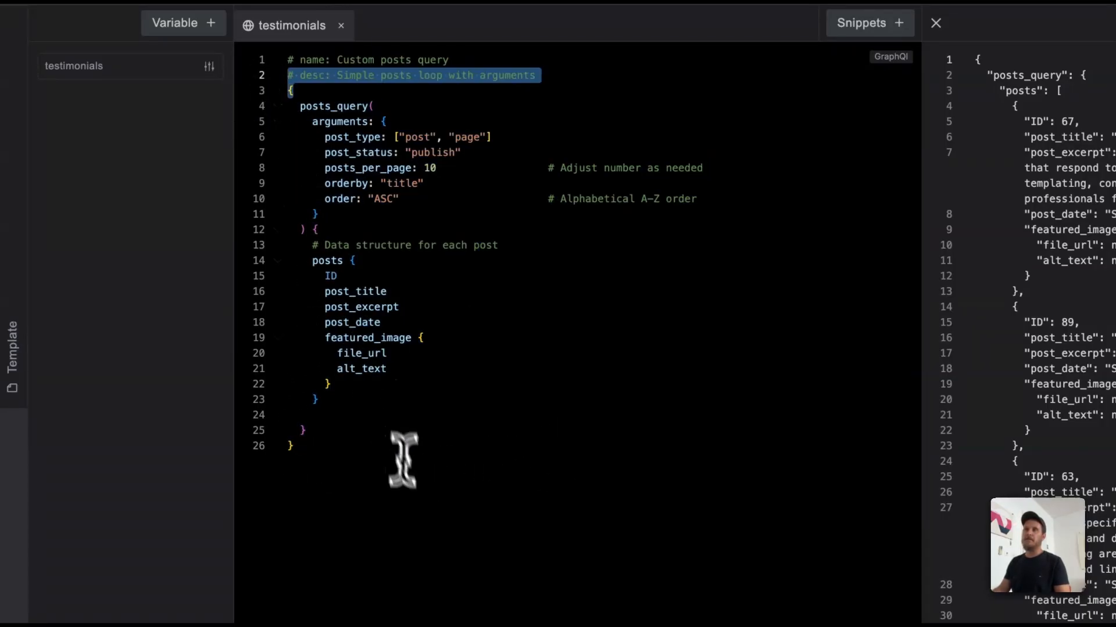
pyautogui.click(404, 459)
pyautogui.moveTo(356, 432); pyautogui.dragTo(307, 262)
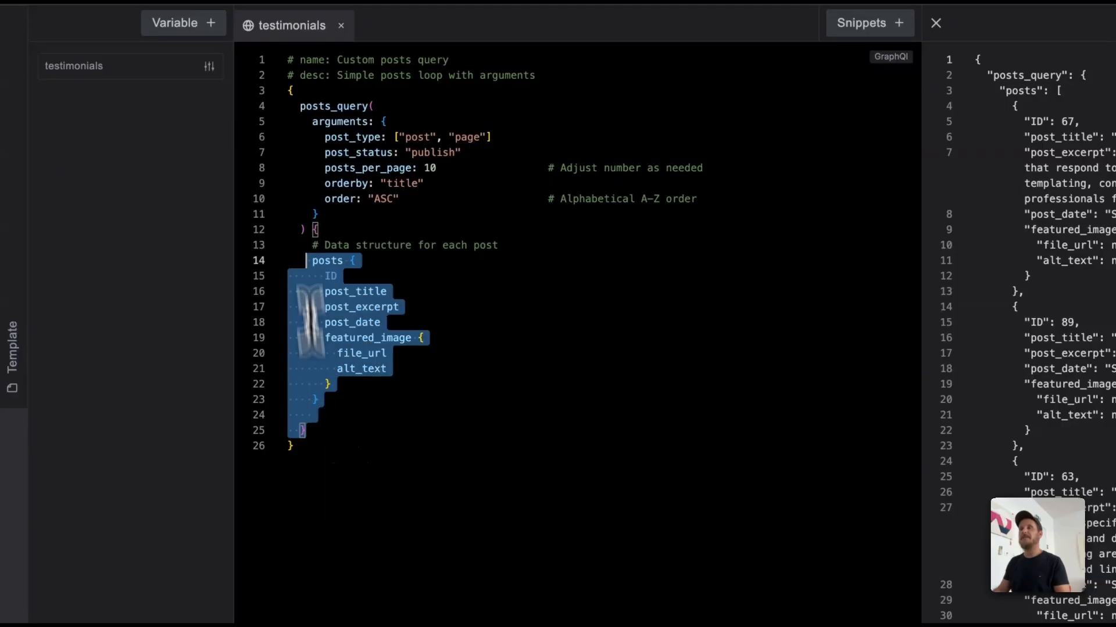
pyautogui.moveTo(310, 322); pyautogui.dragTo(286, 110)
pyautogui.click(498, 406)
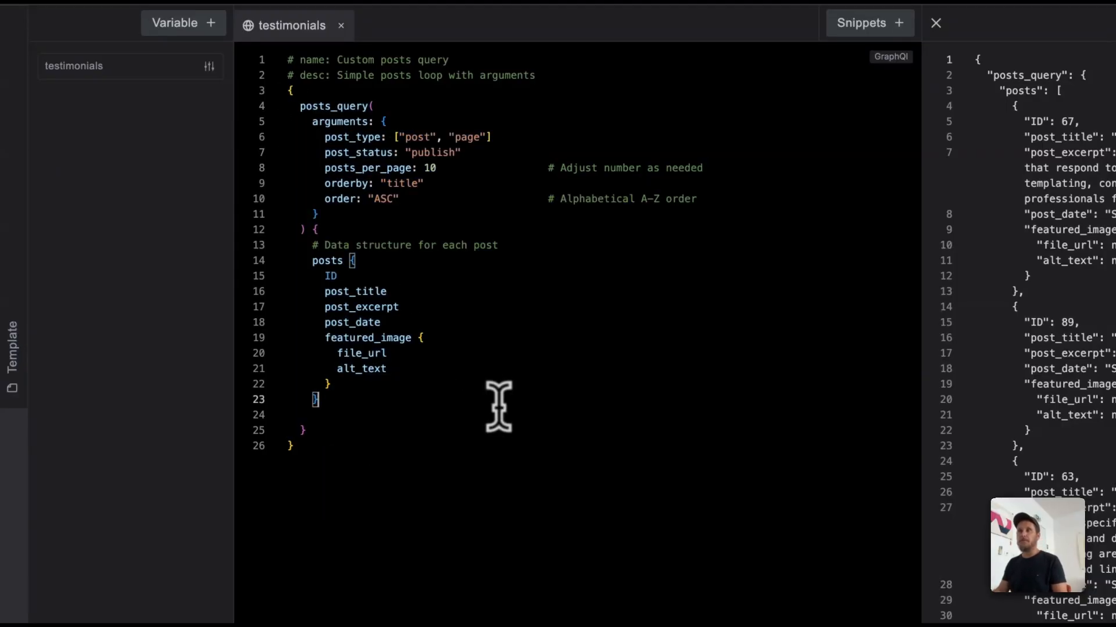
pyautogui.moveTo(311, 122); pyautogui.dragTo(336, 216)
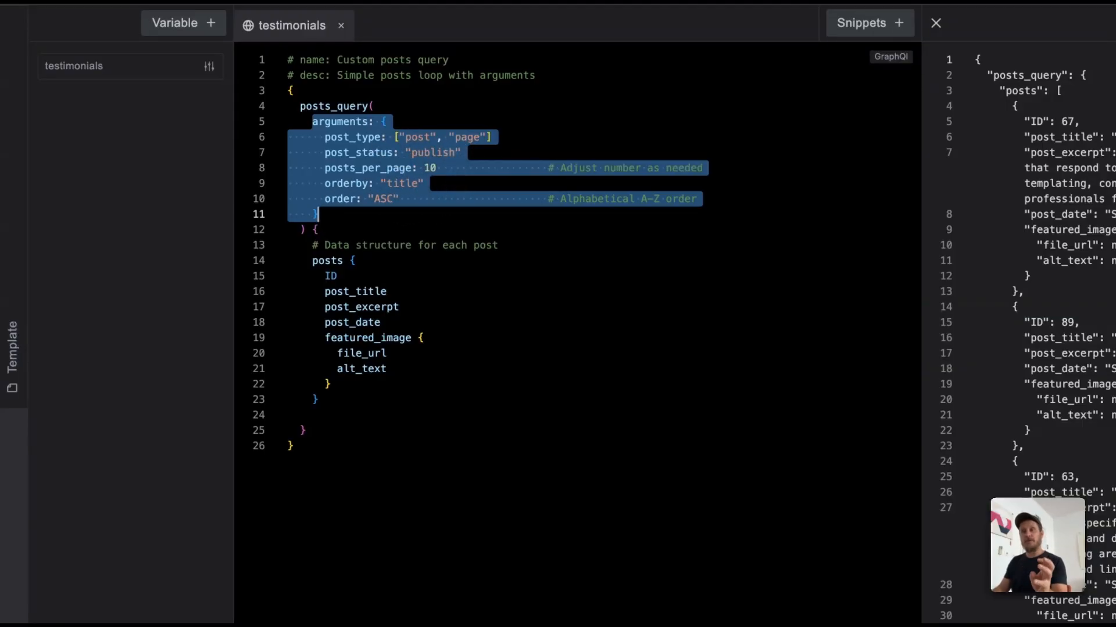
pyautogui.moveTo(312, 261); pyautogui.dragTo(361, 398)
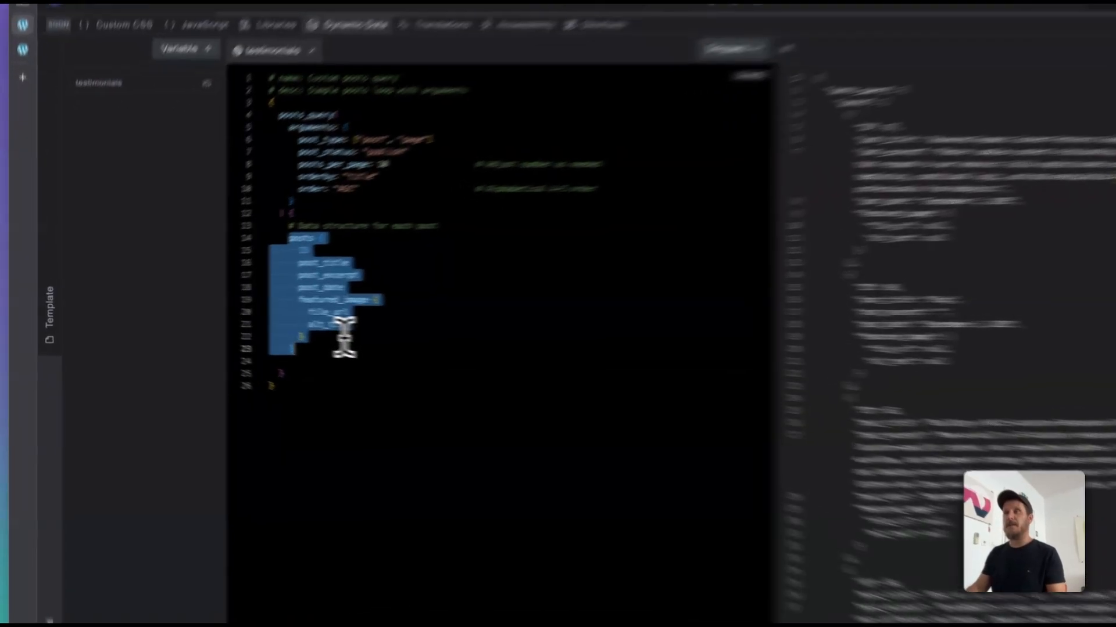
pyautogui.click(284, 328)
pyautogui.moveTo(370, 251); pyautogui.dragTo(449, 344)
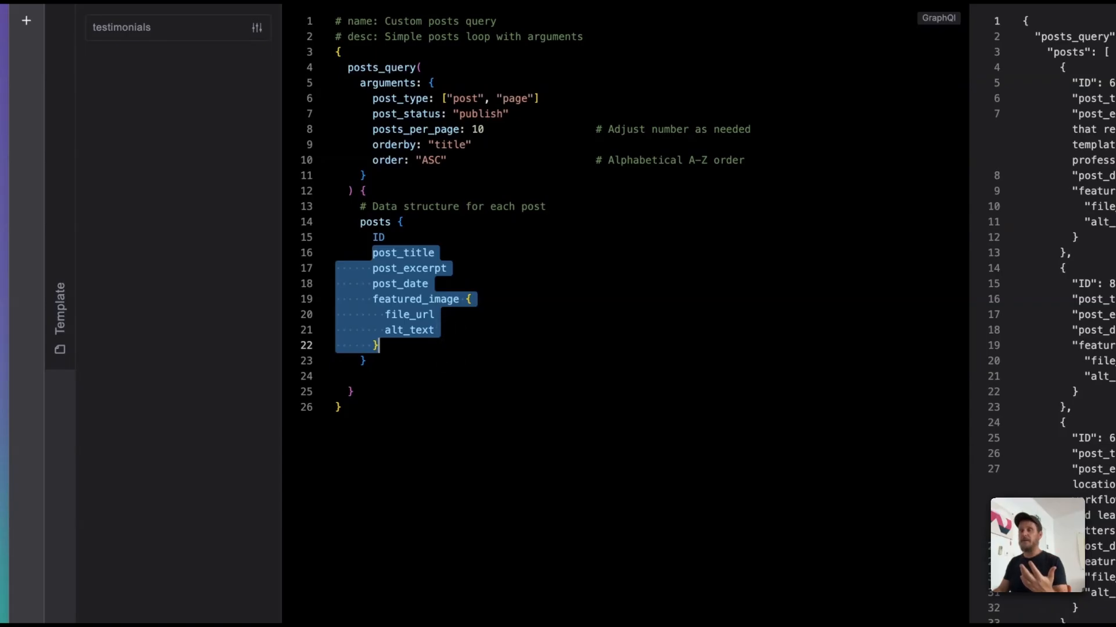
pyautogui.click(448, 345)
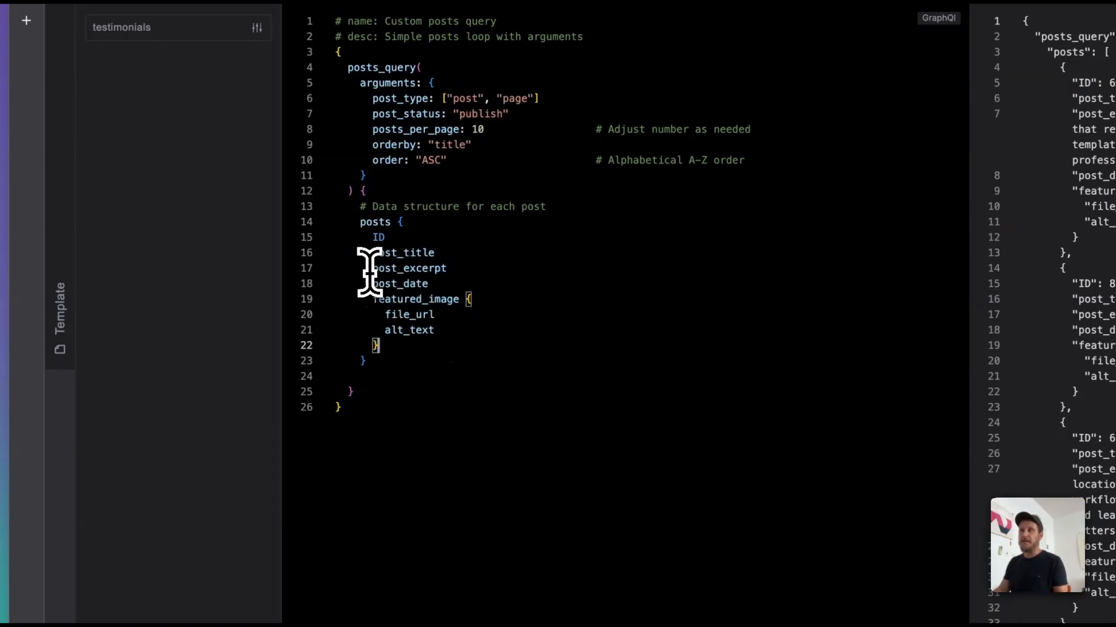
# Step: Delete the post_excerpt, post_date and featured_image fields from the posts block and tidy the closing braces, keeping only ID and post_title
pyautogui.moveTo(373, 268); pyautogui.dragTo(422, 343)
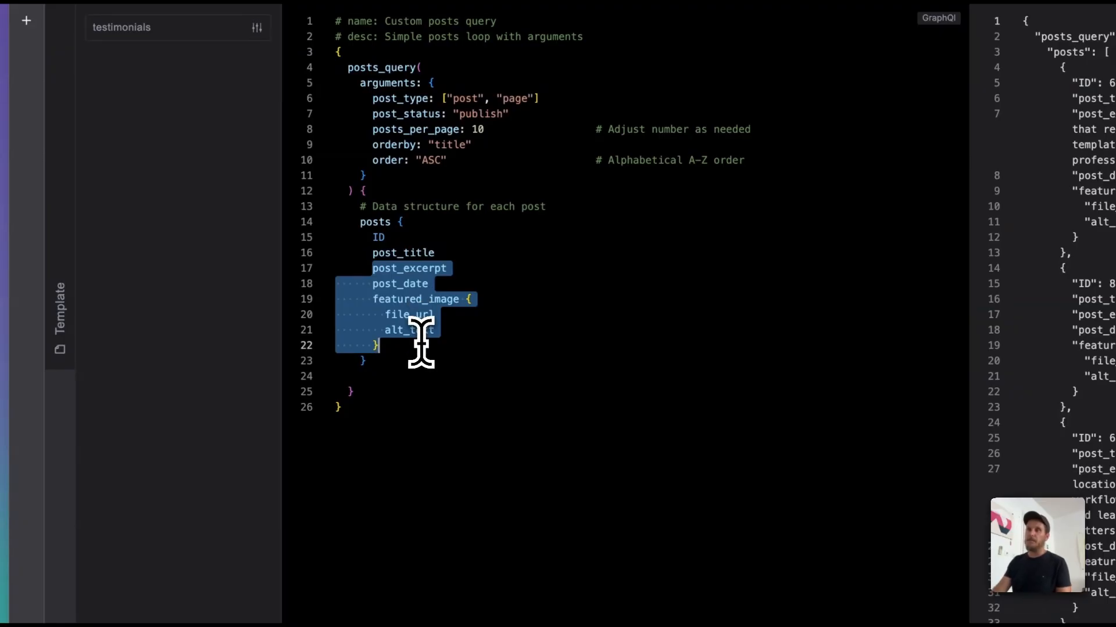
pyautogui.press('BackSpace')
pyautogui.press('BackSpace')
pyautogui.press('BackSpace')
pyautogui.press('BackSpace')
pyautogui.press('BackSpace')
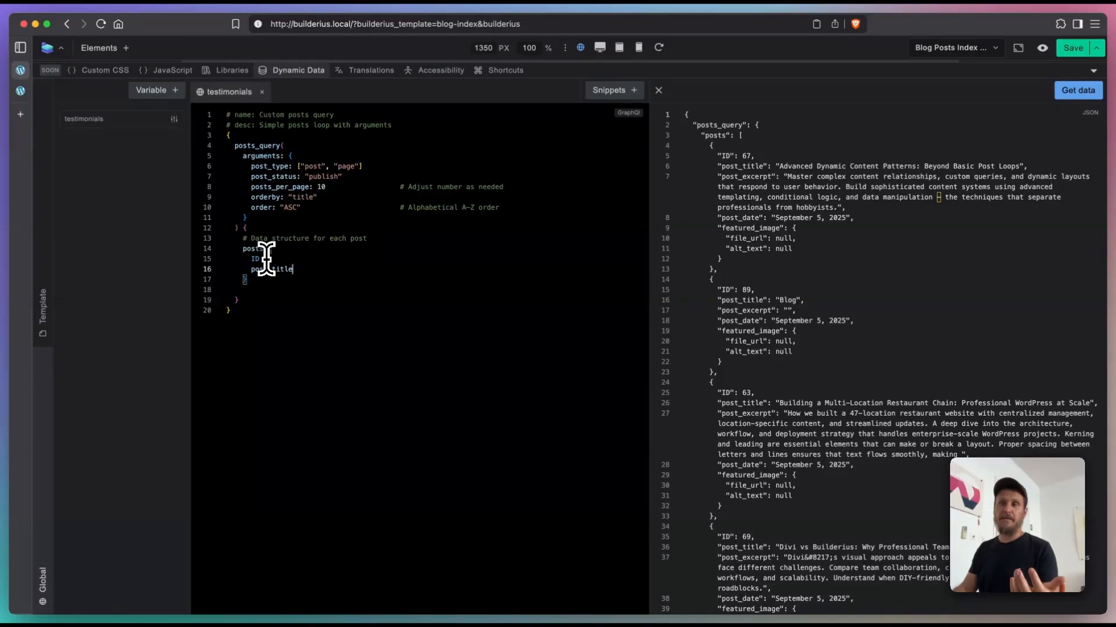
pyautogui.click(245, 291)
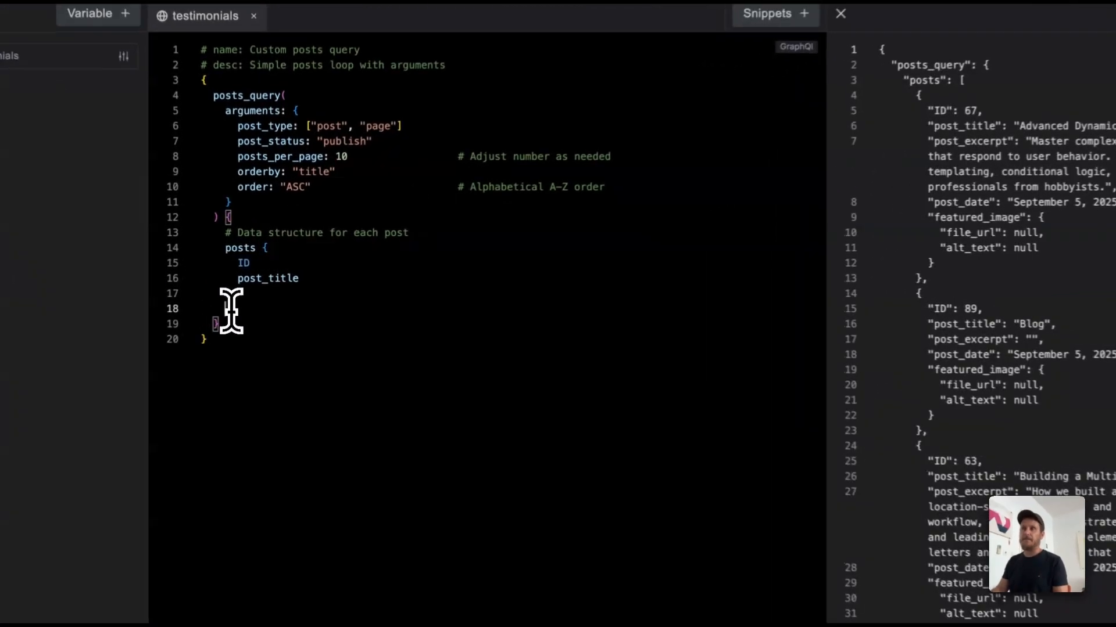
pyautogui.press('BackSpace')
pyautogui.write('}')
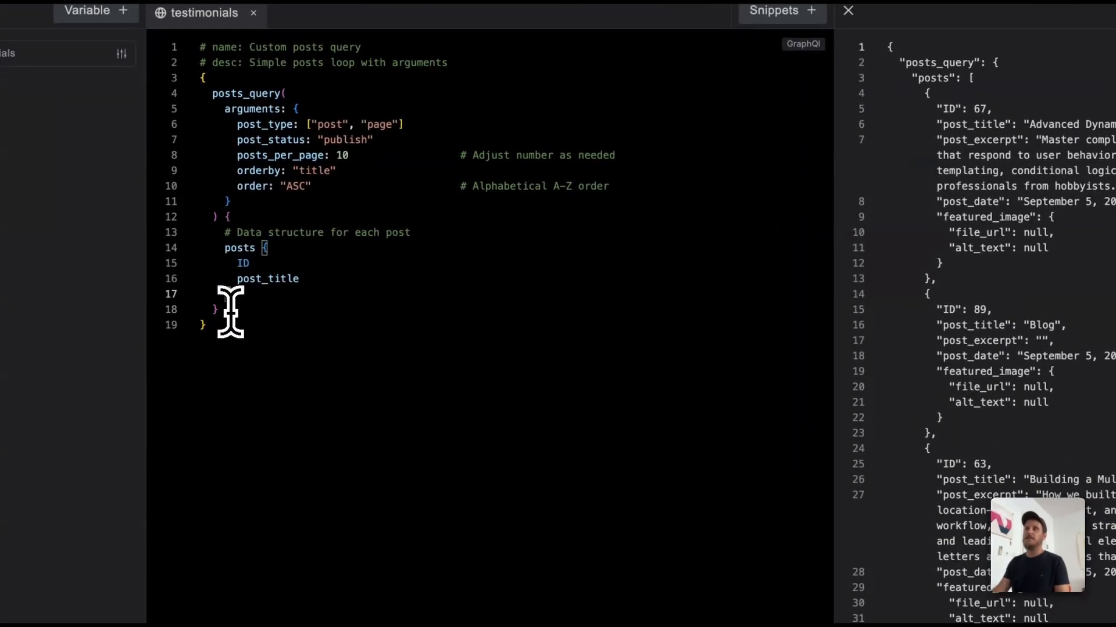
pyautogui.click(273, 343)
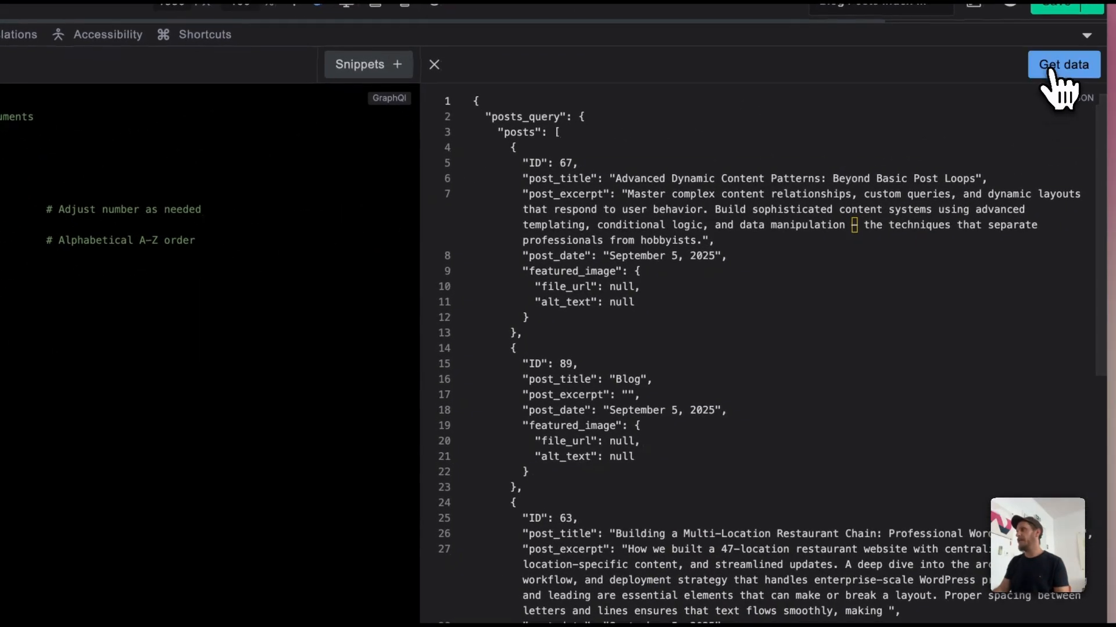
# Step: Run the shortened testimonials query and examine the ID and post_title entries in the returned JSON data
pyautogui.click(1051, 71)
pyautogui.moveTo(511, 150); pyautogui.dragTo(680, 562)
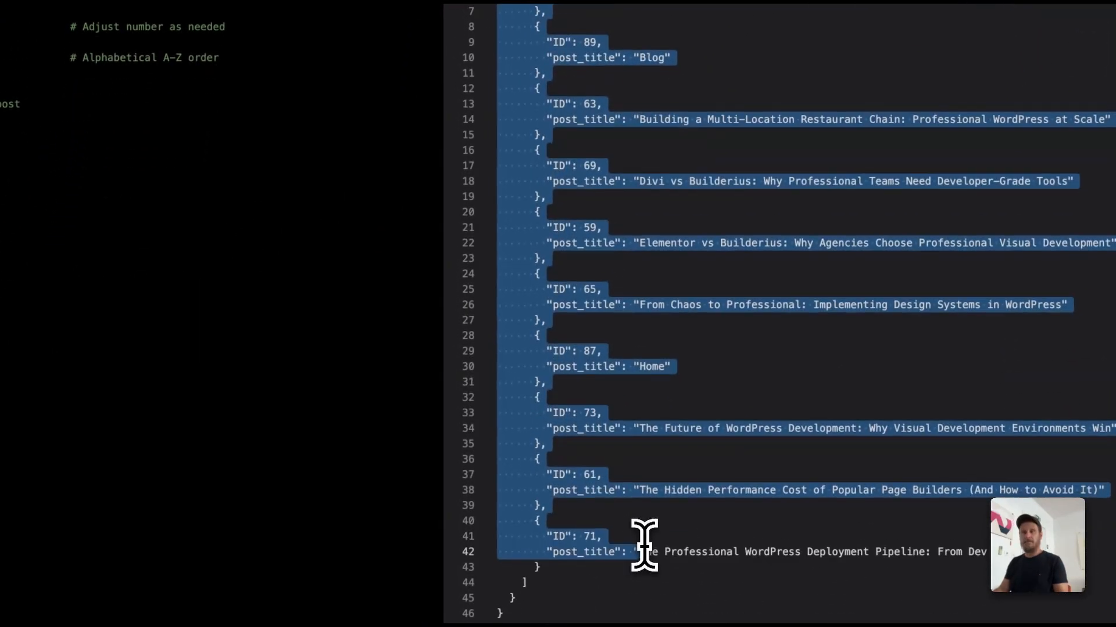
pyautogui.click(681, 562)
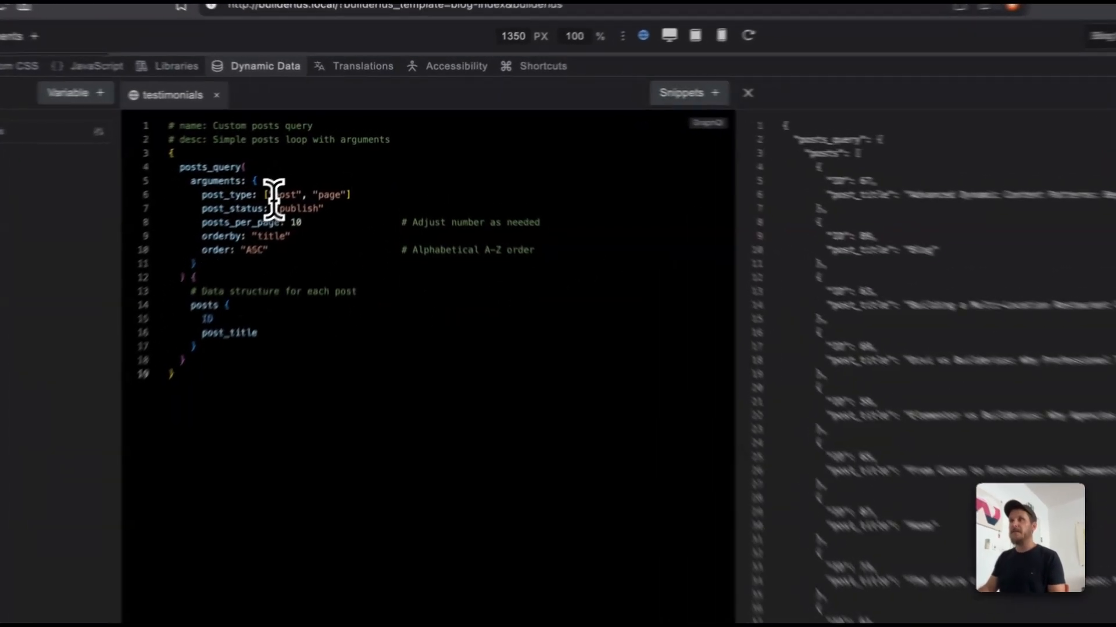
# Step: Replace the "post" and "page" values of the post_type argument with "testimonial"
pyautogui.moveTo(303, 167); pyautogui.dragTo(351, 167)
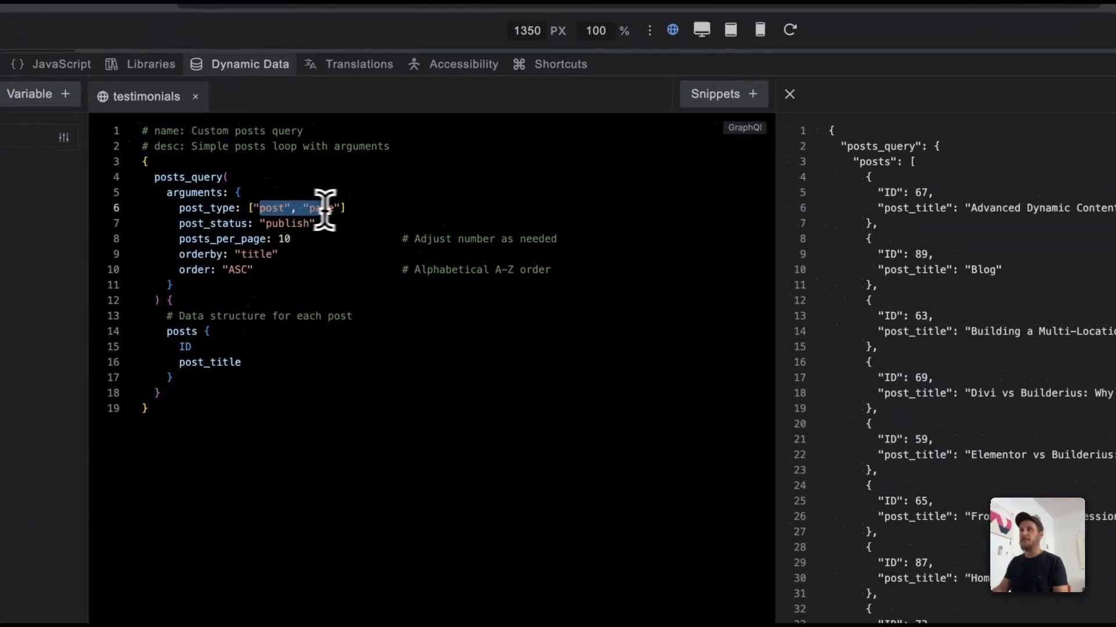
pyautogui.moveTo(274, 209); pyautogui.dragTo(321, 210)
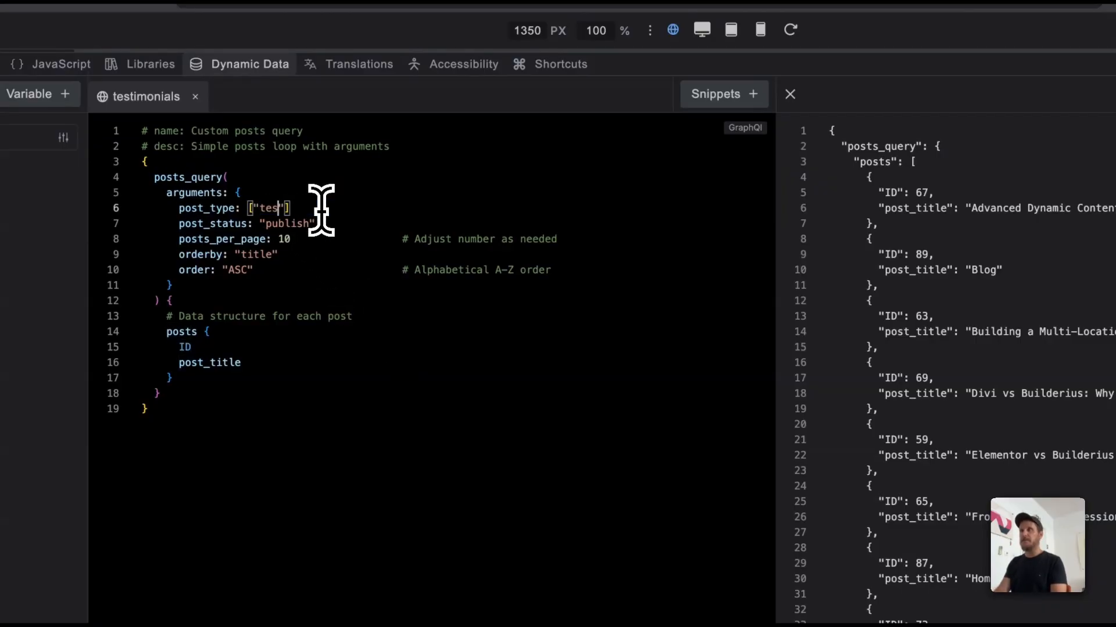
pyautogui.write('t')
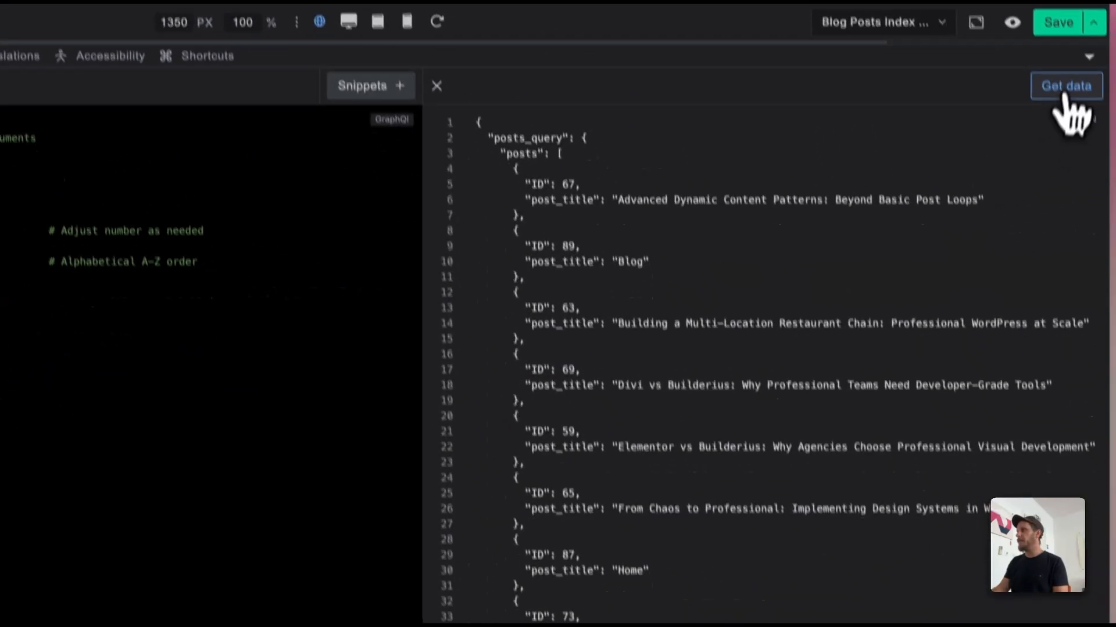
# Step: Run the query for the testimonial post type and examine the IDs and titles in the returned JSON data
pyautogui.click(1062, 65)
pyautogui.moveTo(543, 163); pyautogui.dragTo(612, 403)
pyautogui.moveTo(649, 308); pyautogui.dragTo(548, 47)
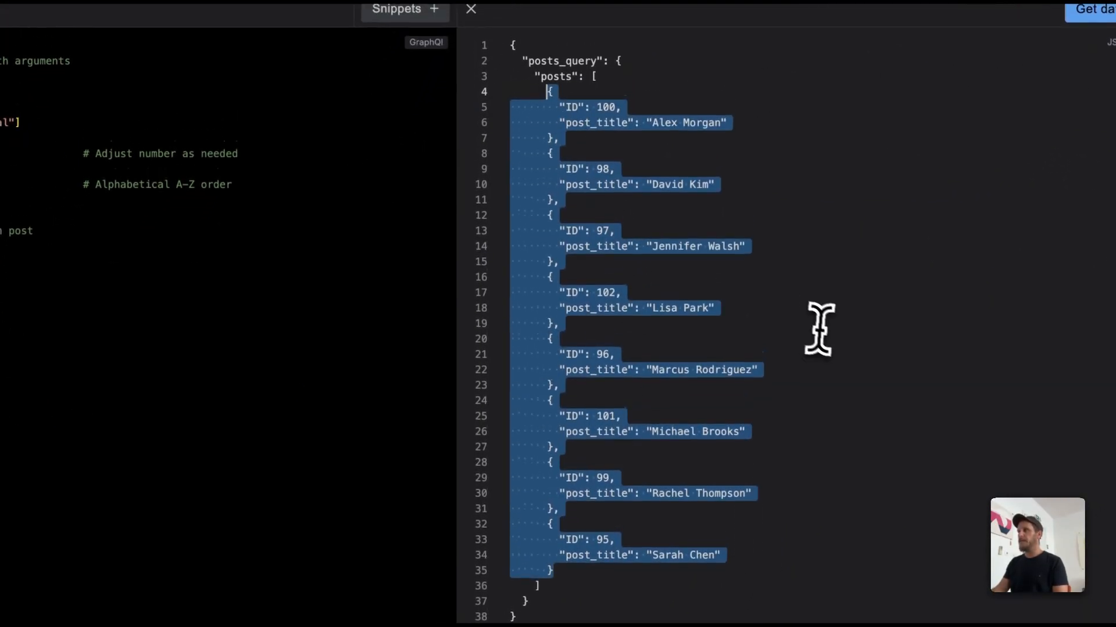
pyautogui.click(802, 270)
pyautogui.moveTo(567, 108); pyautogui.dragTo(755, 557)
pyautogui.moveTo(836, 417); pyautogui.dragTo(835, 423)
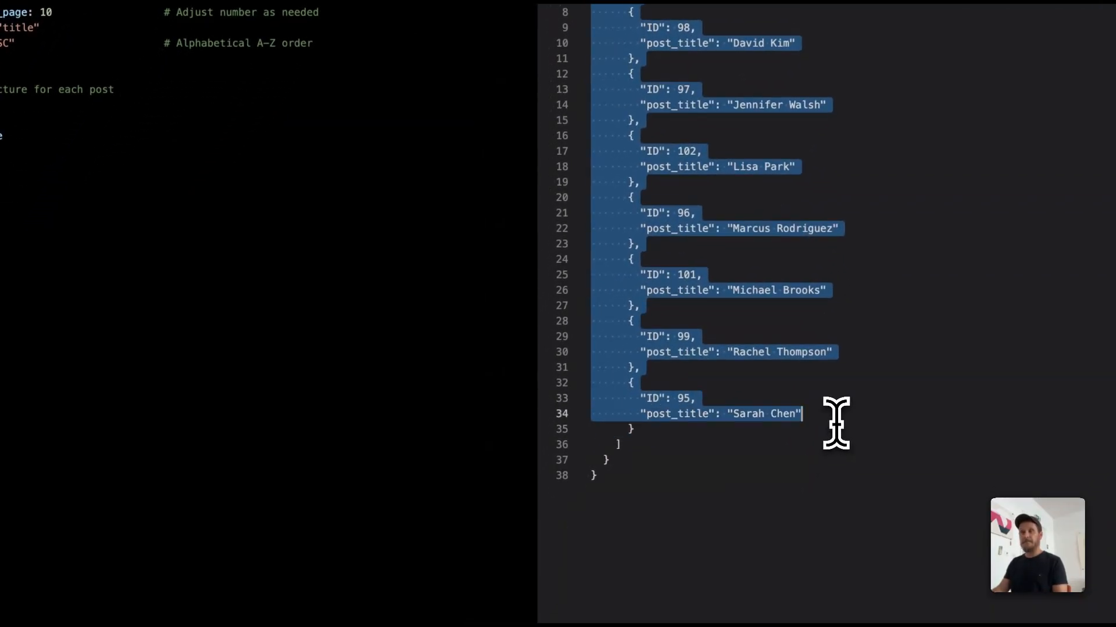
pyautogui.click(885, 419)
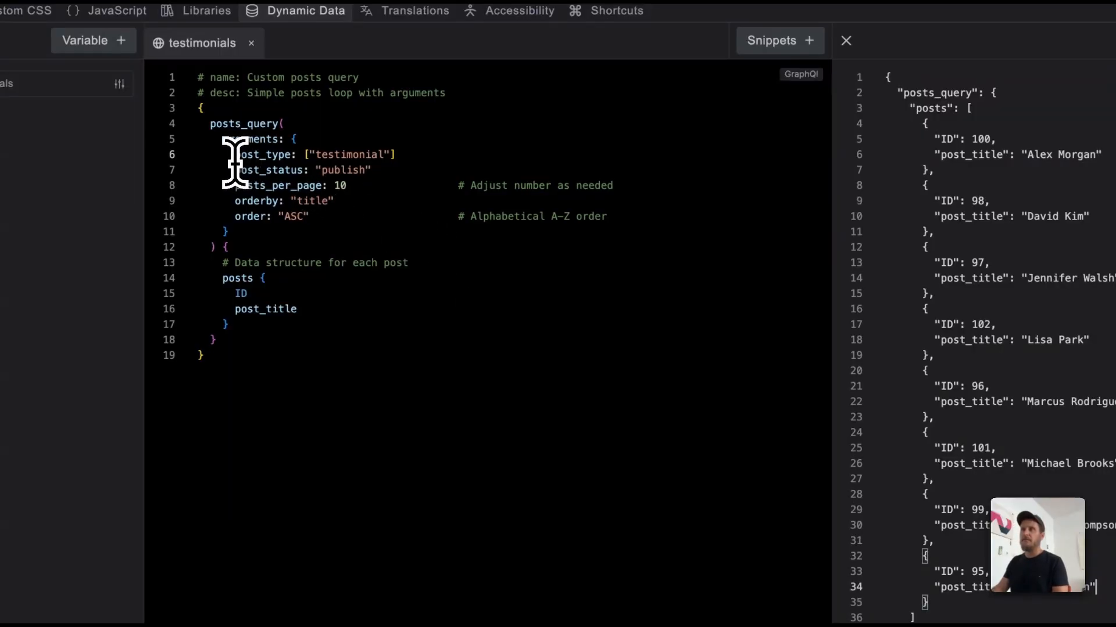
# Step: Alias the post_title field as name and rerun the query to check the key in the JSON data
pyautogui.doubleClick(235, 309)
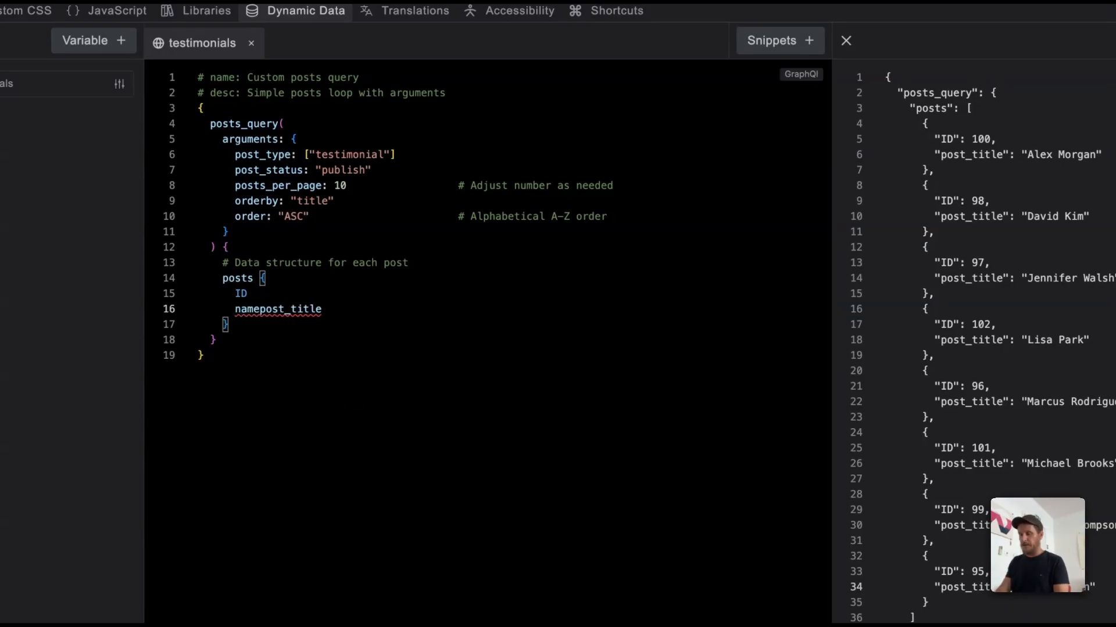
pyautogui.write('name:')
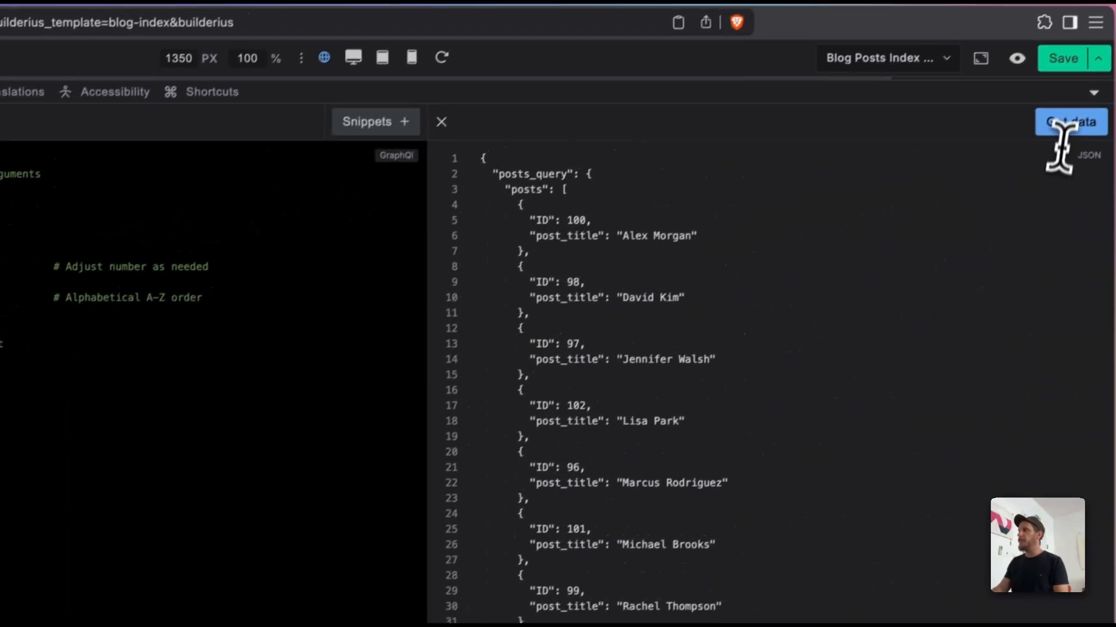
pyautogui.click(1064, 130)
pyautogui.moveTo(622, 174); pyautogui.dragTo(886, 494)
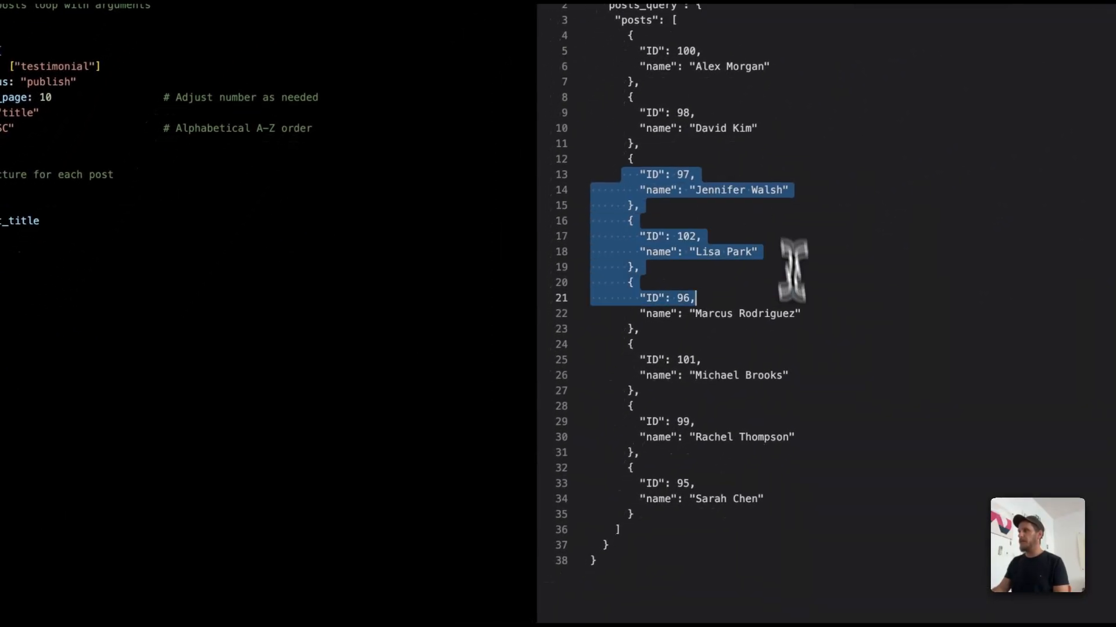
pyautogui.click(886, 516)
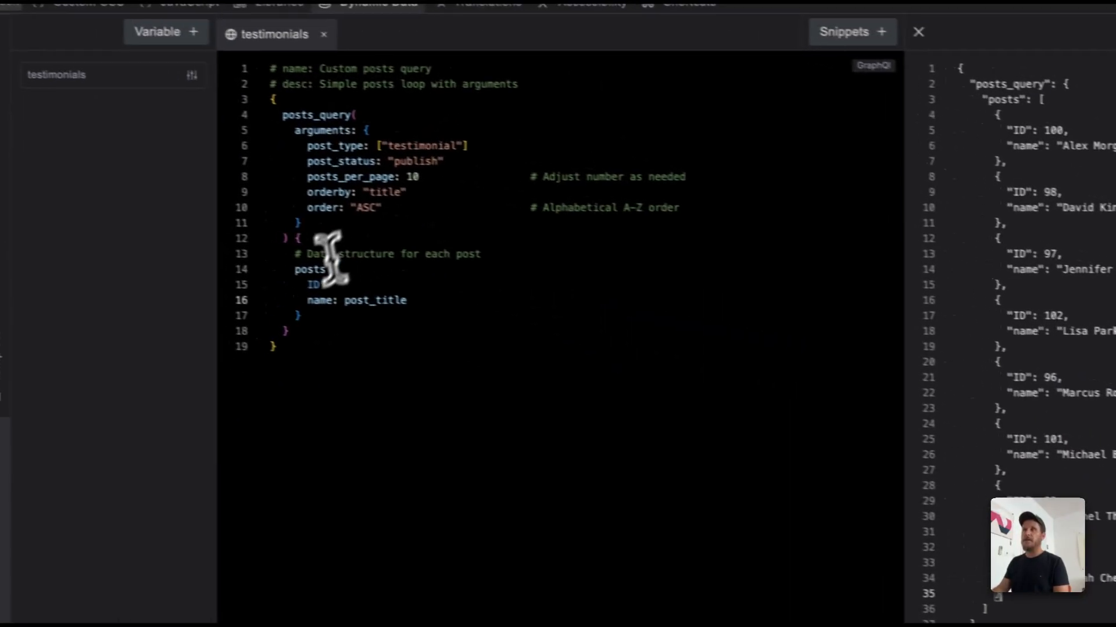
# Step: Alias the posts field as item in the testimonials query
pyautogui.doubleClick(308, 273)
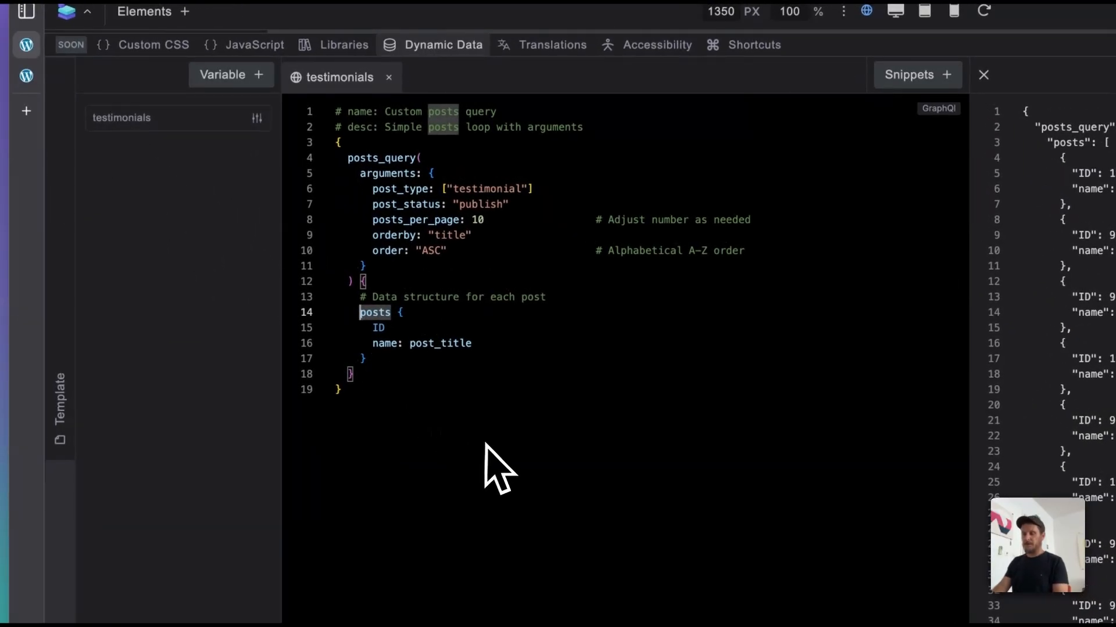
pyautogui.press('Left')
pyautogui.write('i')
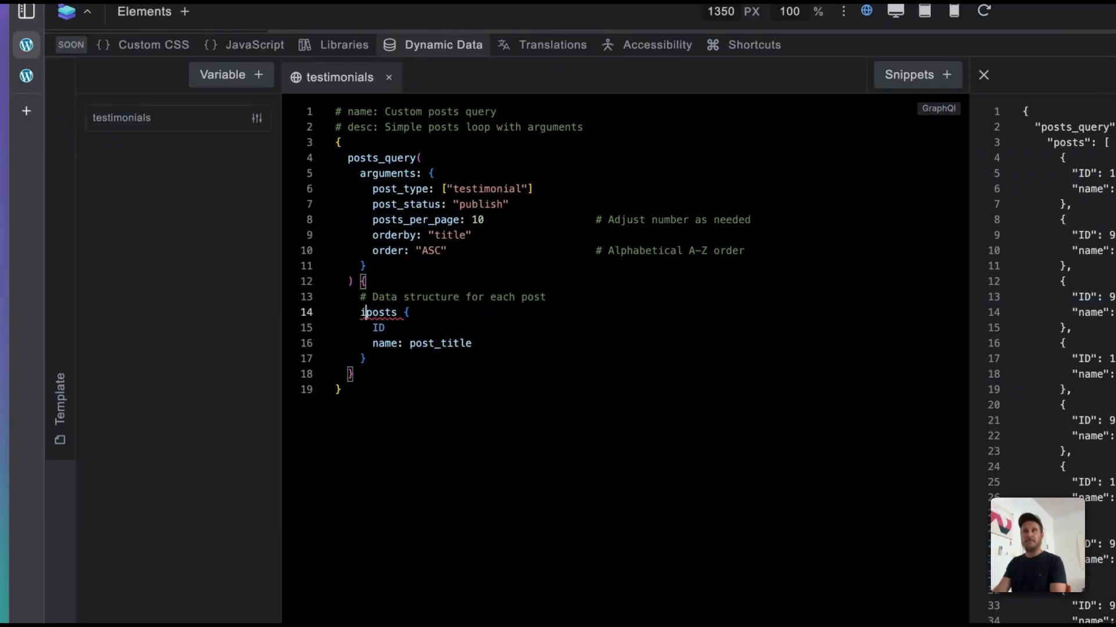
pyautogui.write('tem')
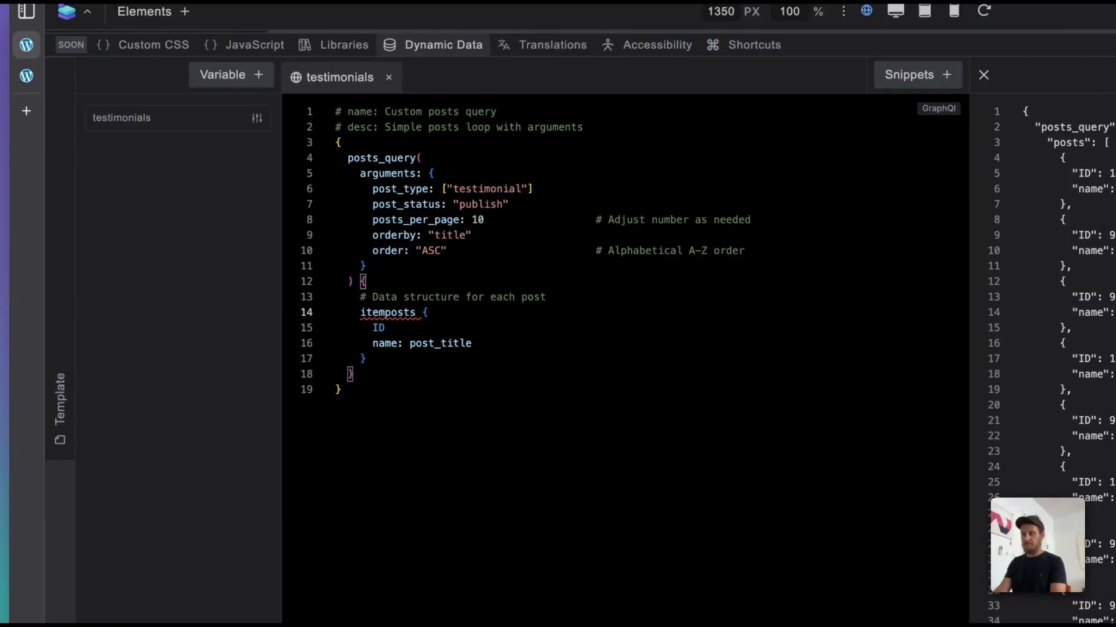
pyautogui.write(':')
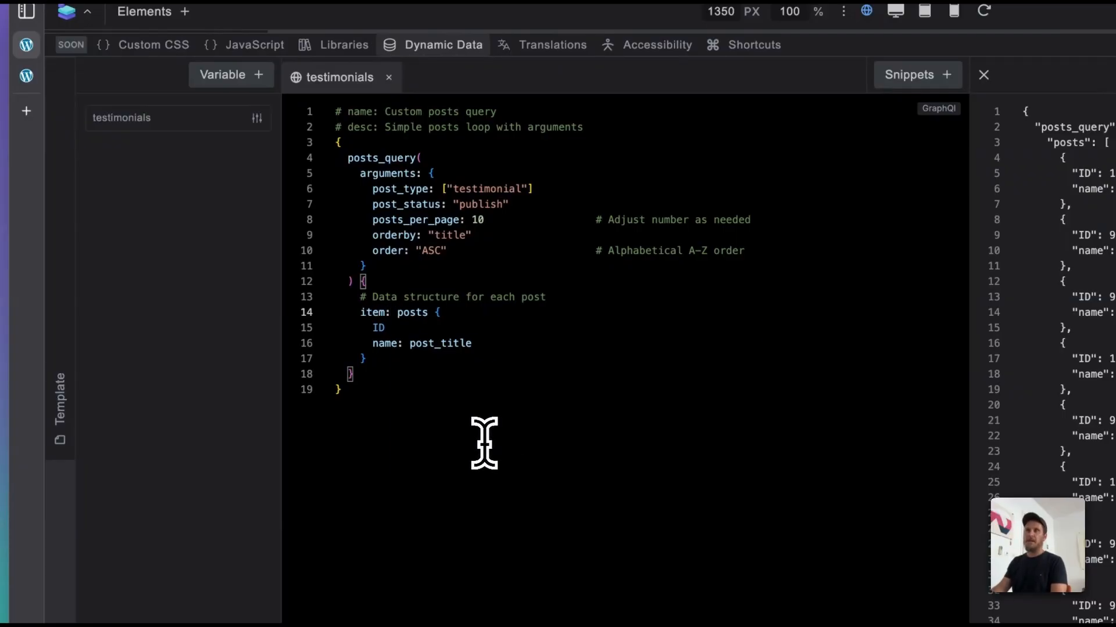
# Step: Alias posts_query as loop and rerun the query to get the JSON data with the new keys
pyautogui.click(347, 163)
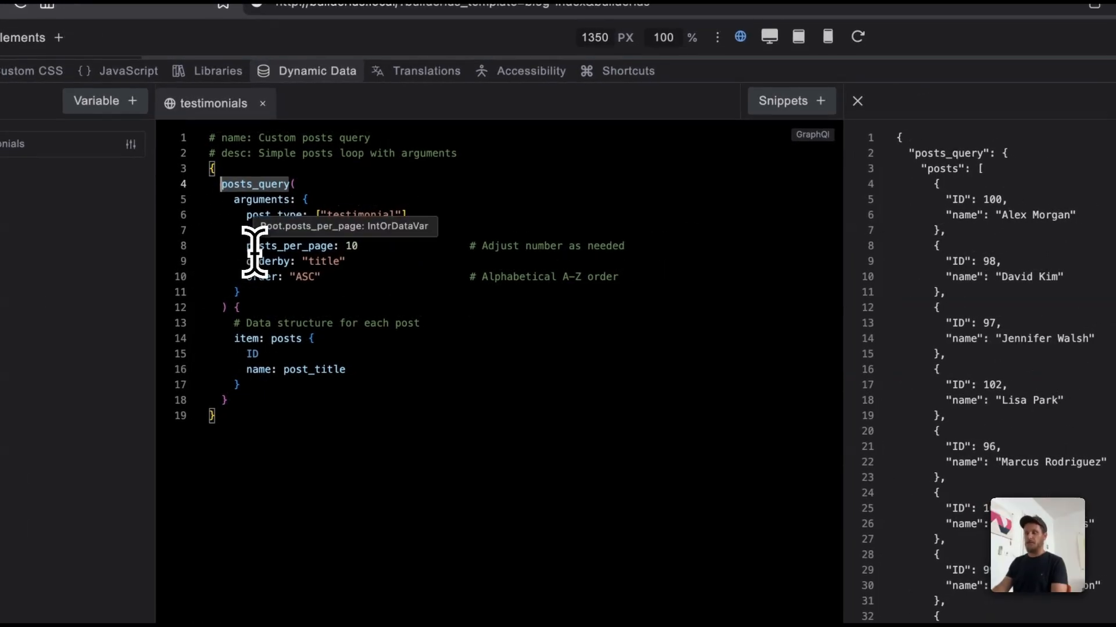
pyautogui.write('loop:')
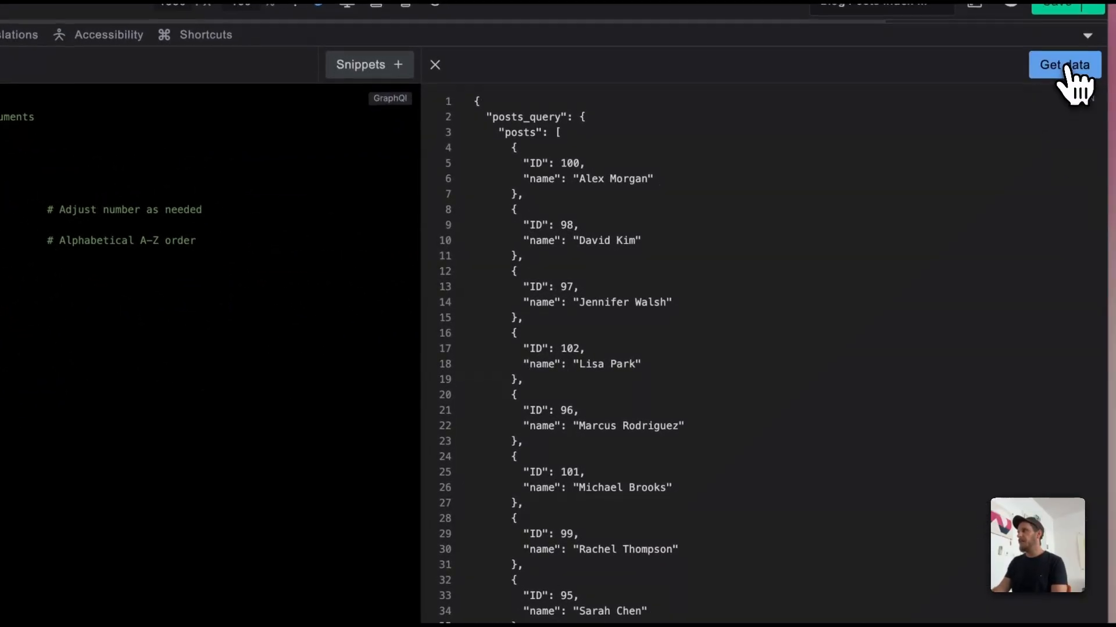
pyautogui.click(1068, 67)
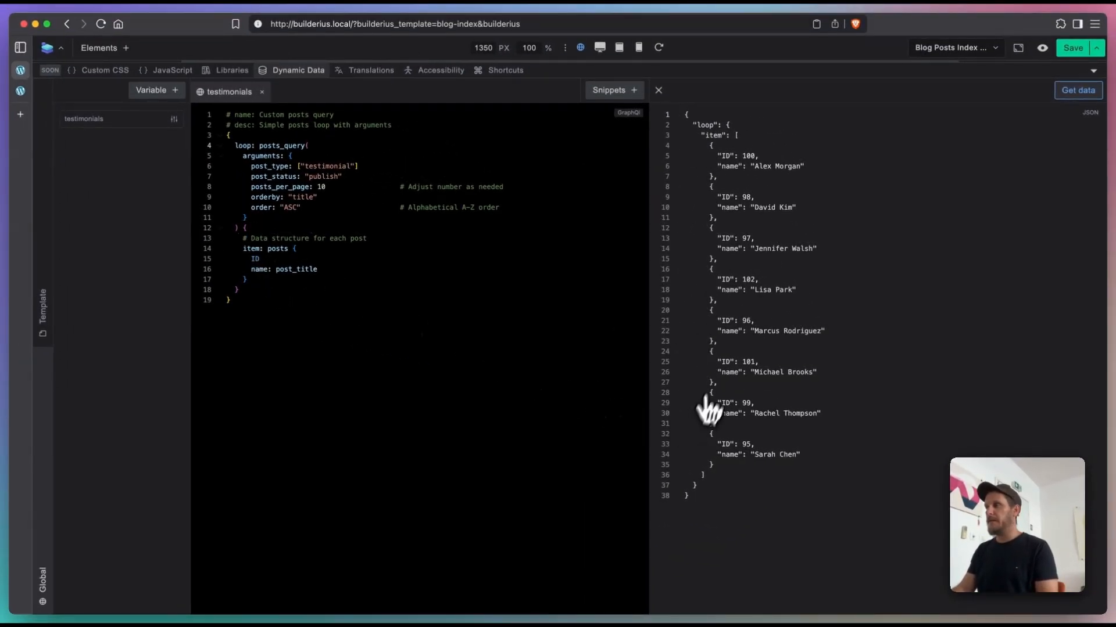
pyautogui.click(284, 259)
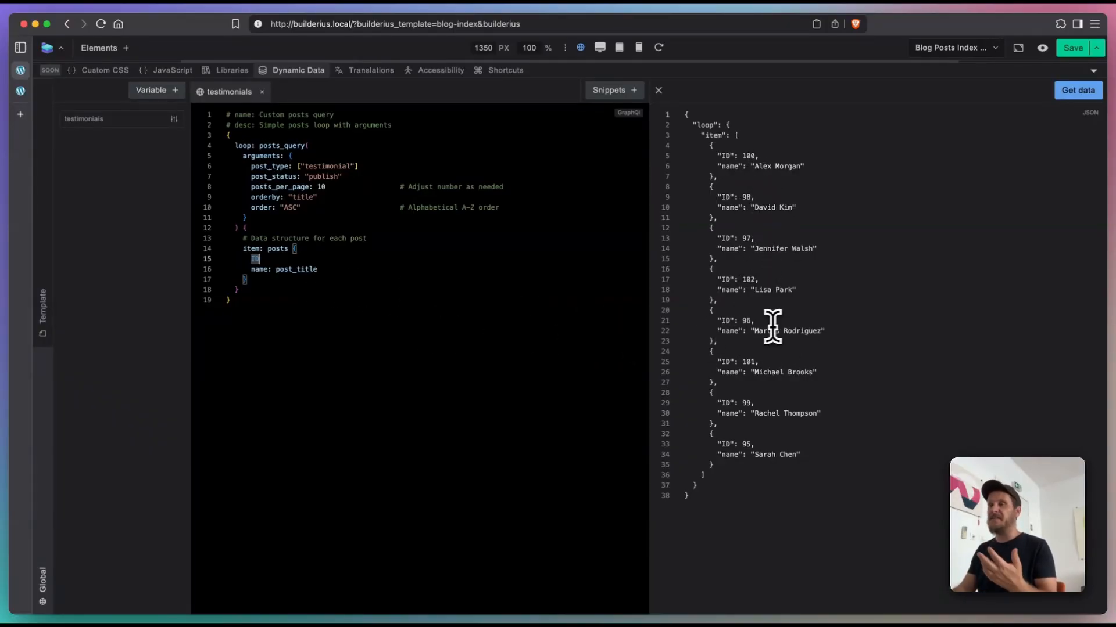
pyautogui.press('super+Right')
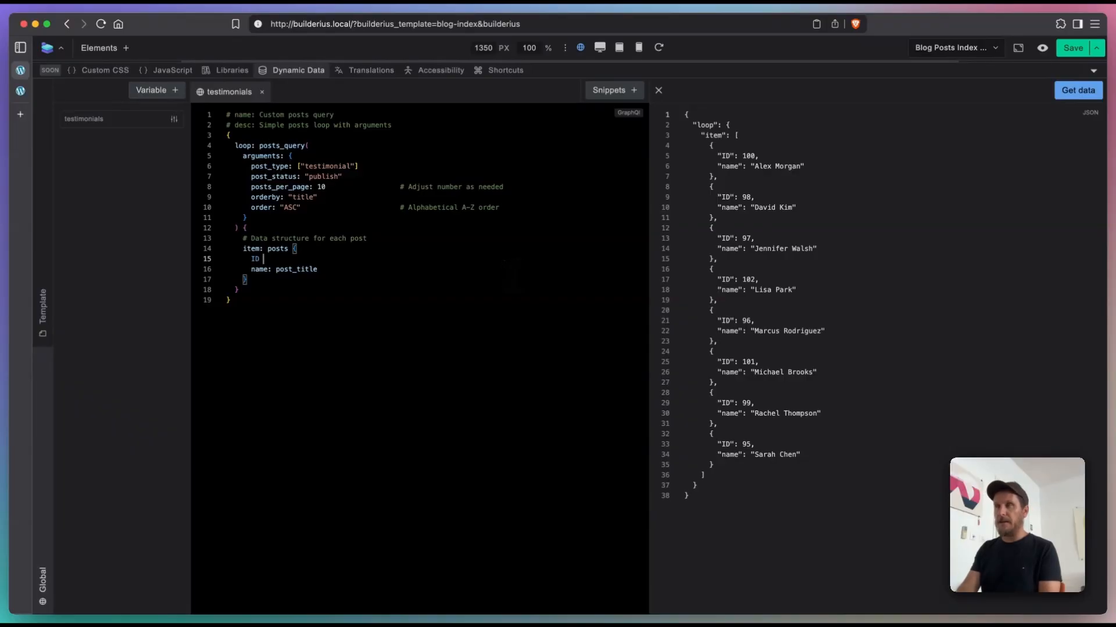
pyautogui.write('@')
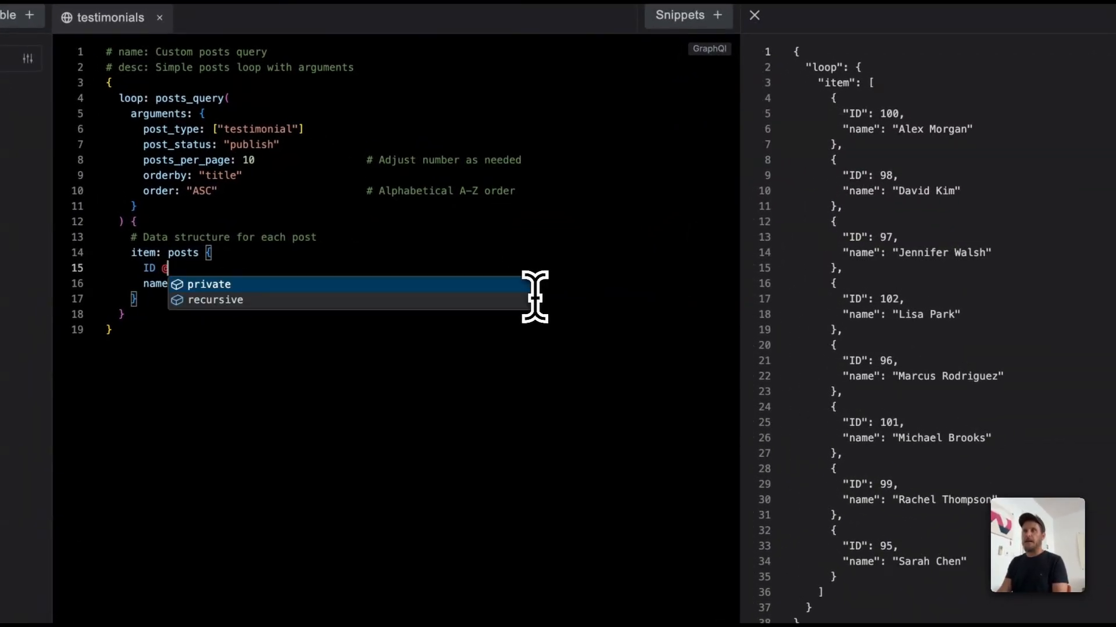
pyautogui.press('BackSpace')
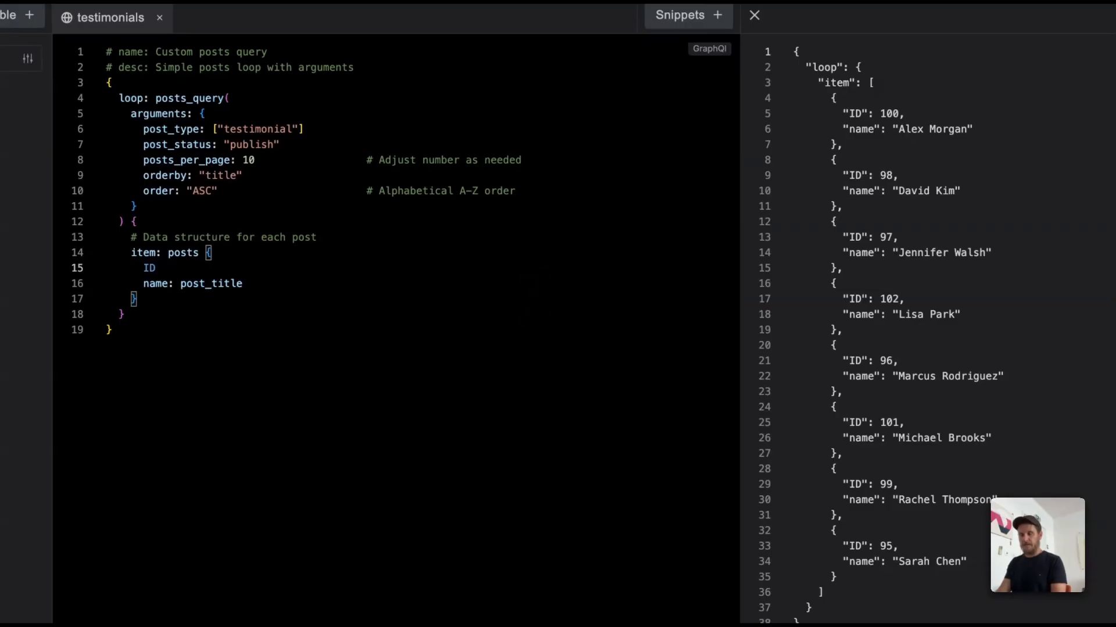
pyautogui.write('@')
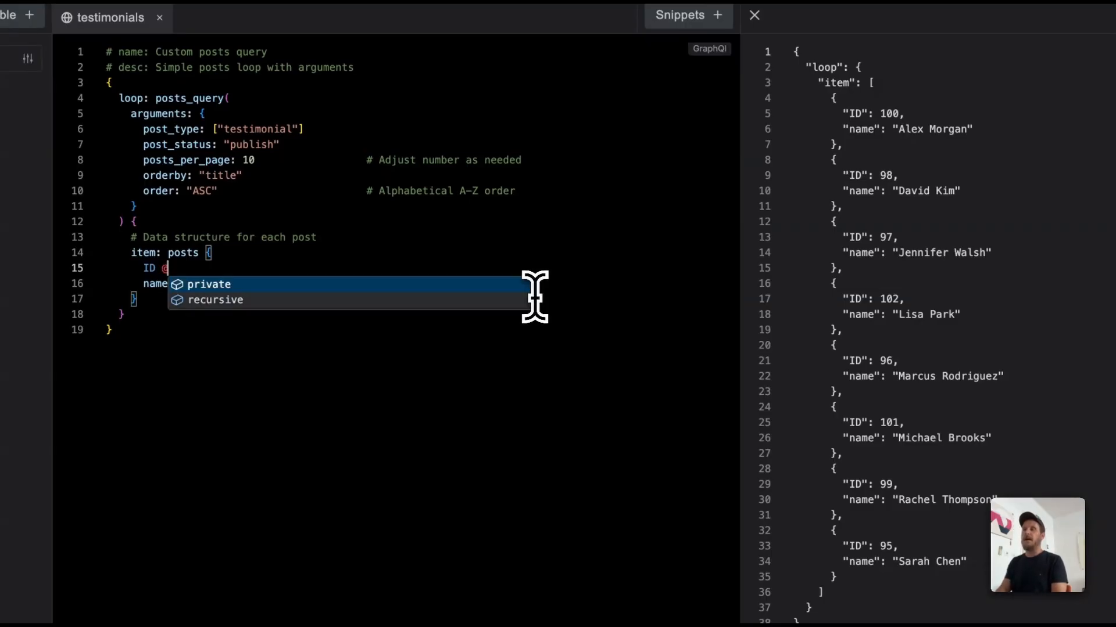
pyautogui.press('Down')
pyautogui.press('Up')
pyautogui.press('Down')
pyautogui.press('Up')
pyautogui.press('Down')
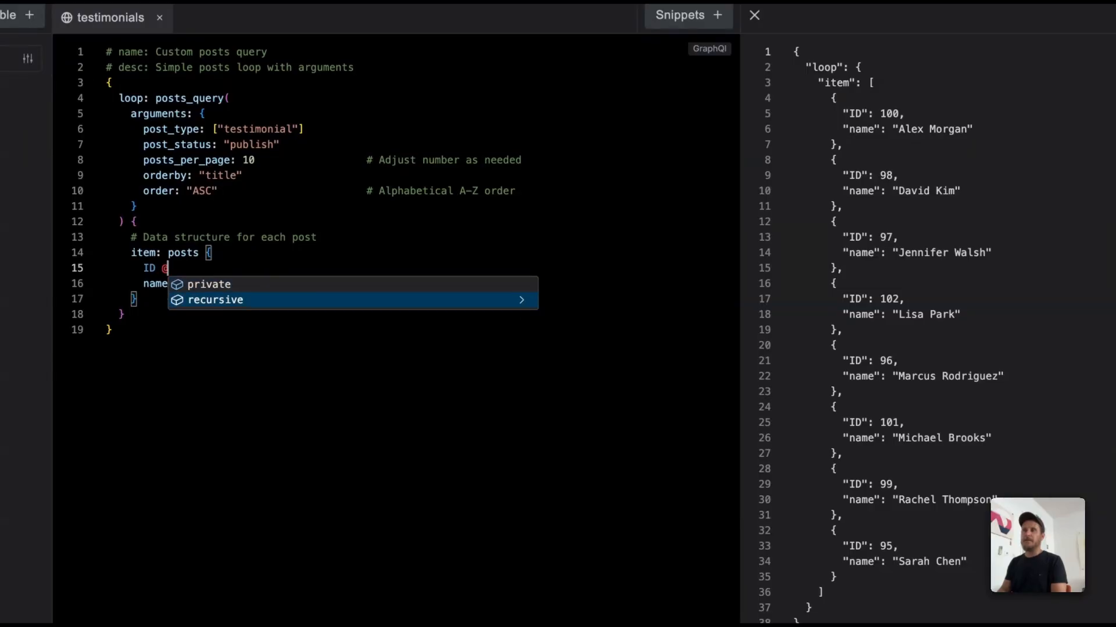
pyautogui.press('Up')
pyautogui.press('Return')
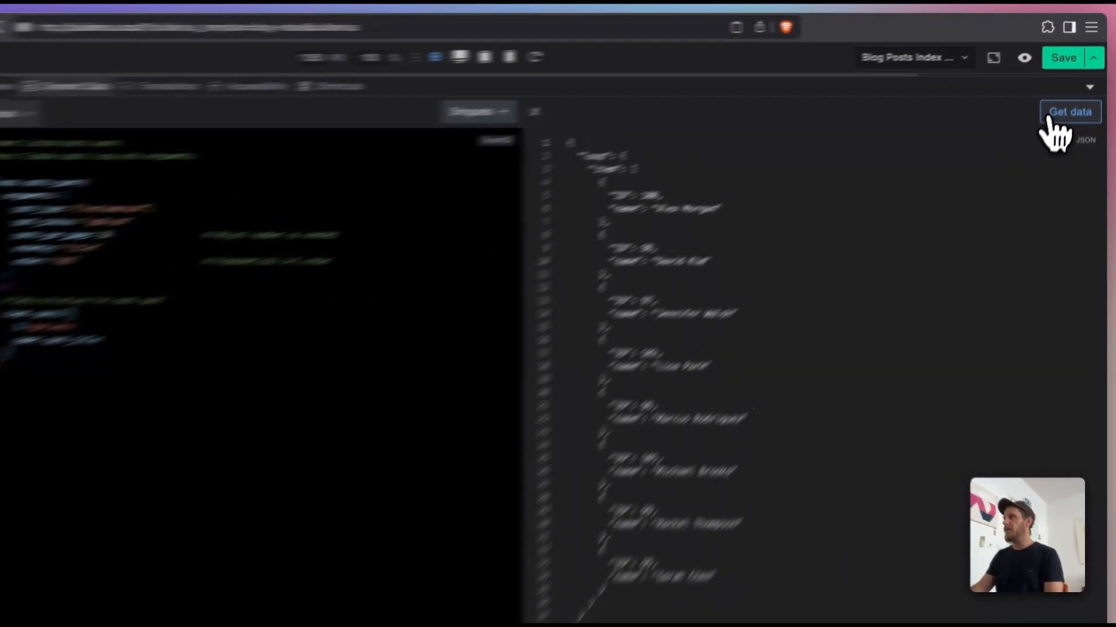
# Step: Rerun the query and examine which keys each item has in the JSON data
pyautogui.click(1077, 90)
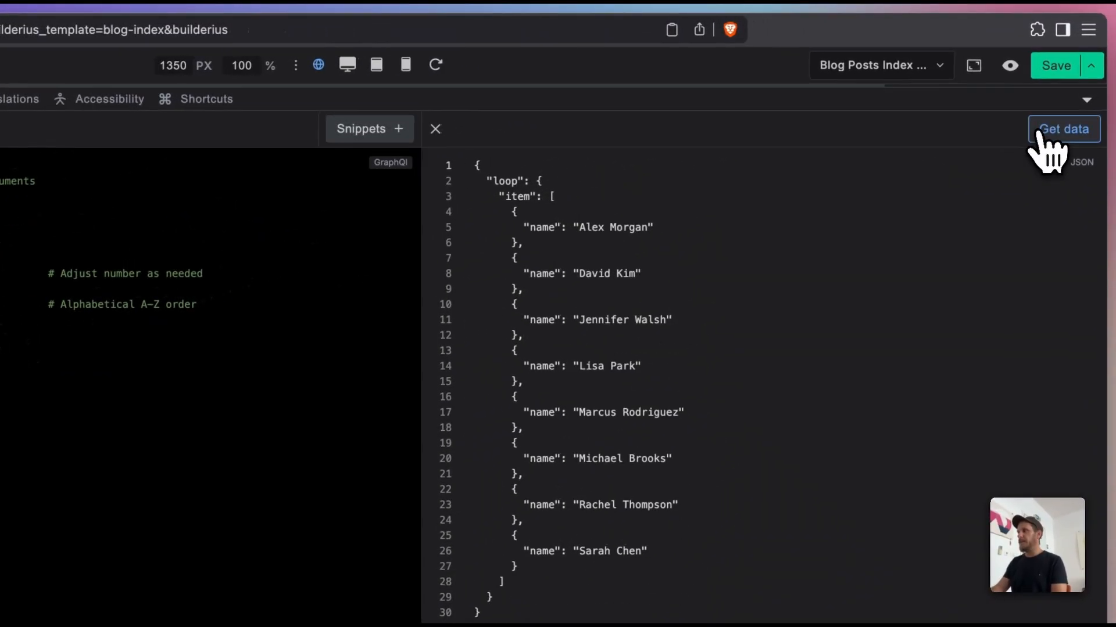
pyautogui.moveTo(567, 111); pyautogui.dragTo(622, 536)
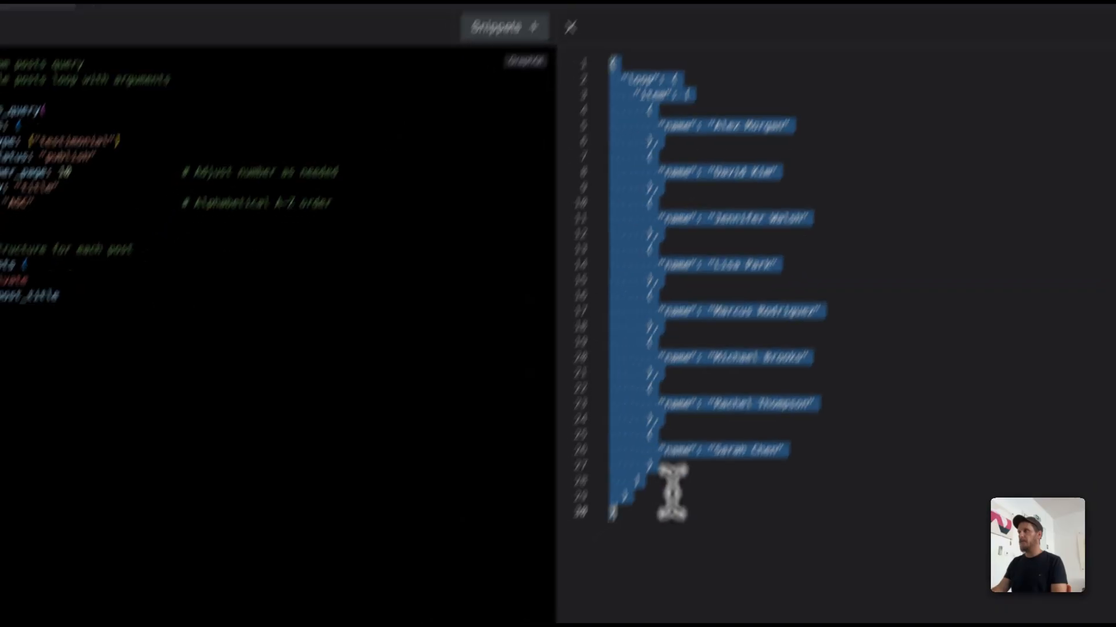
pyautogui.click(655, 601)
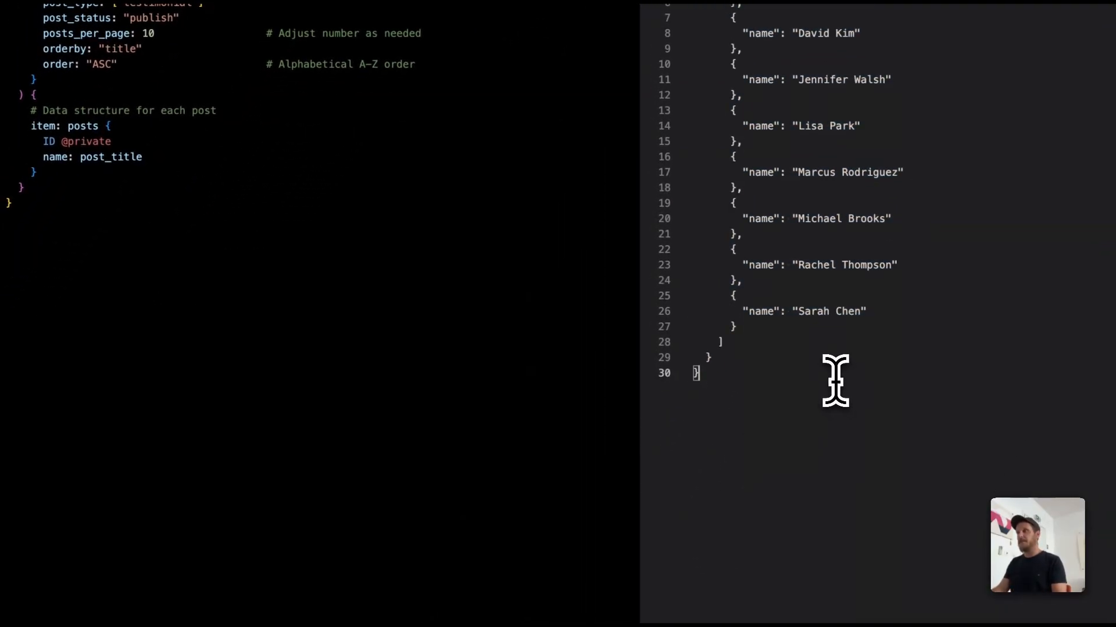
# Step: Add an acf_value field with the name argument "quote" below the name field in the testimonials query
pyautogui.click(150, 157)
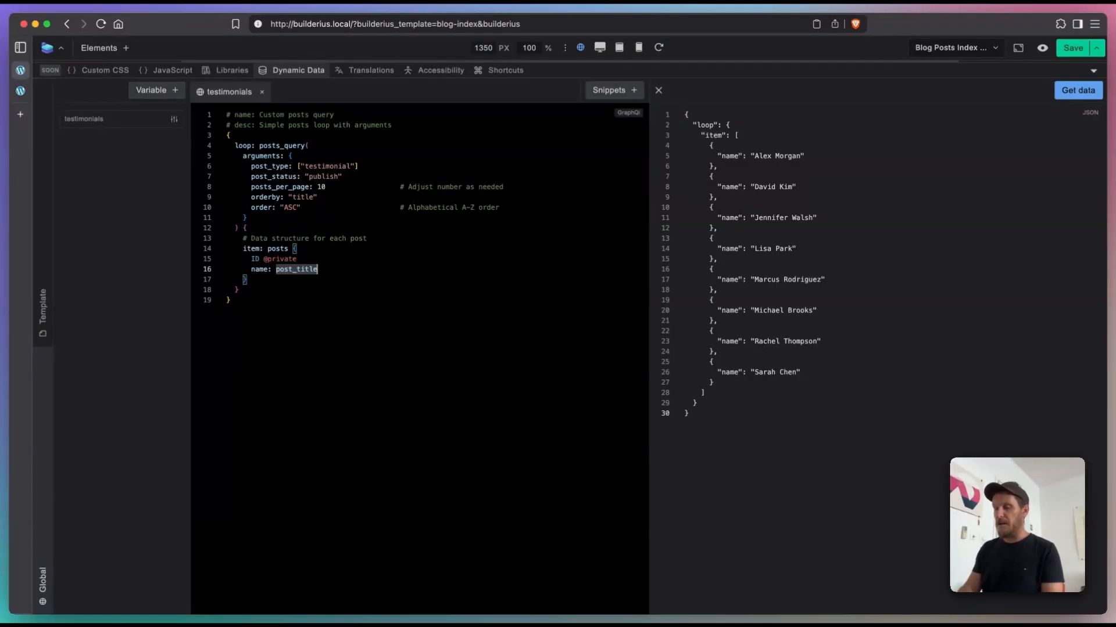
pyautogui.press('Return')
pyautogui.hotkey('ctrl', 'space')
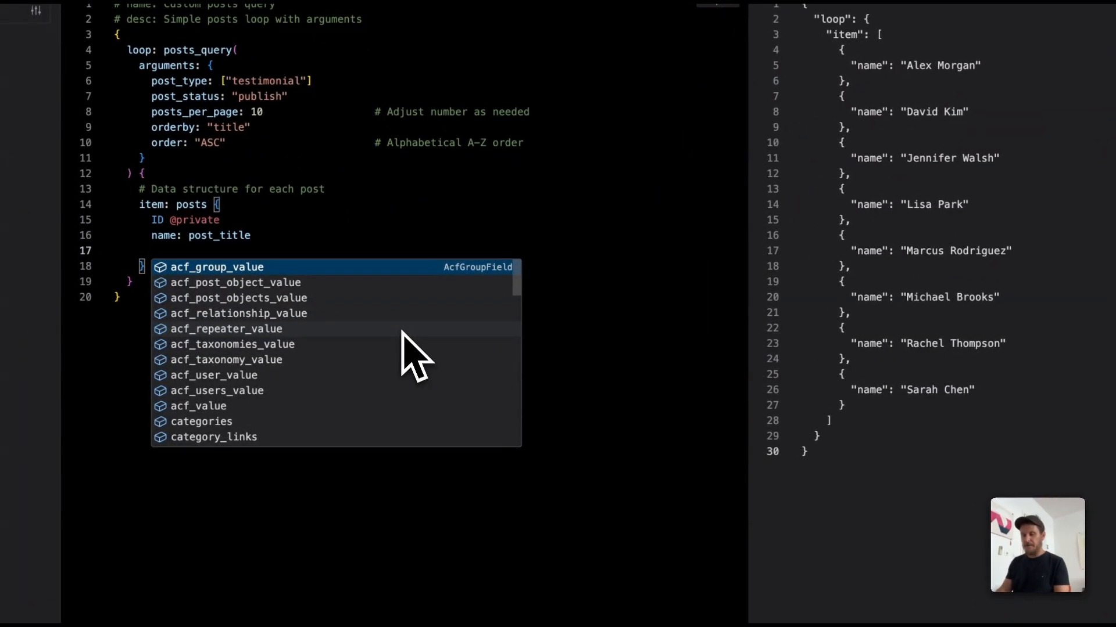
pyautogui.write('acf')
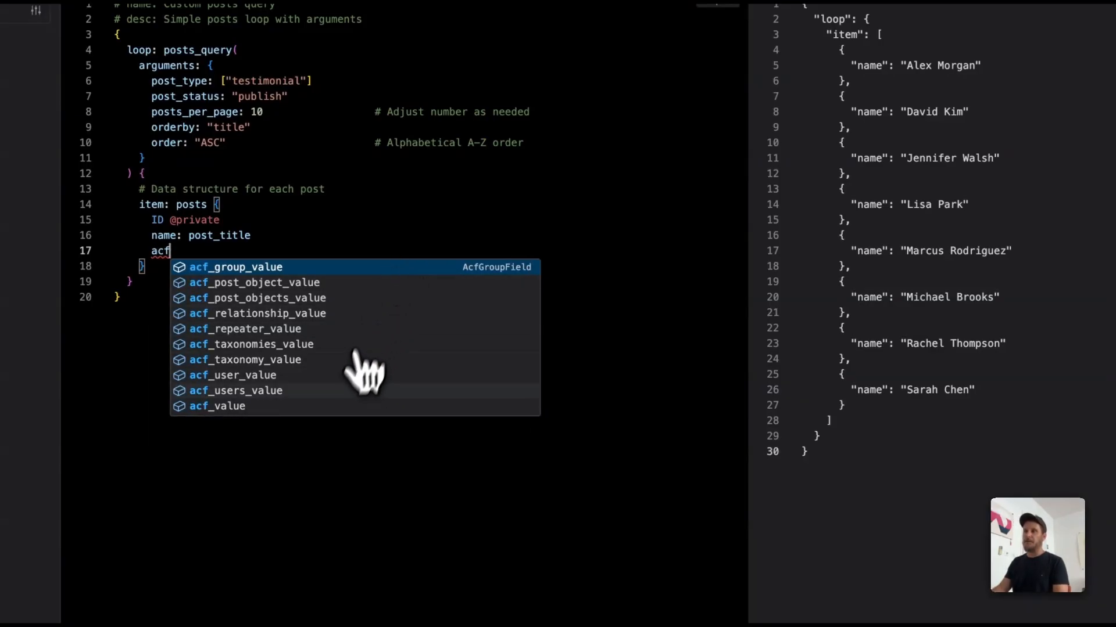
pyautogui.click(315, 407)
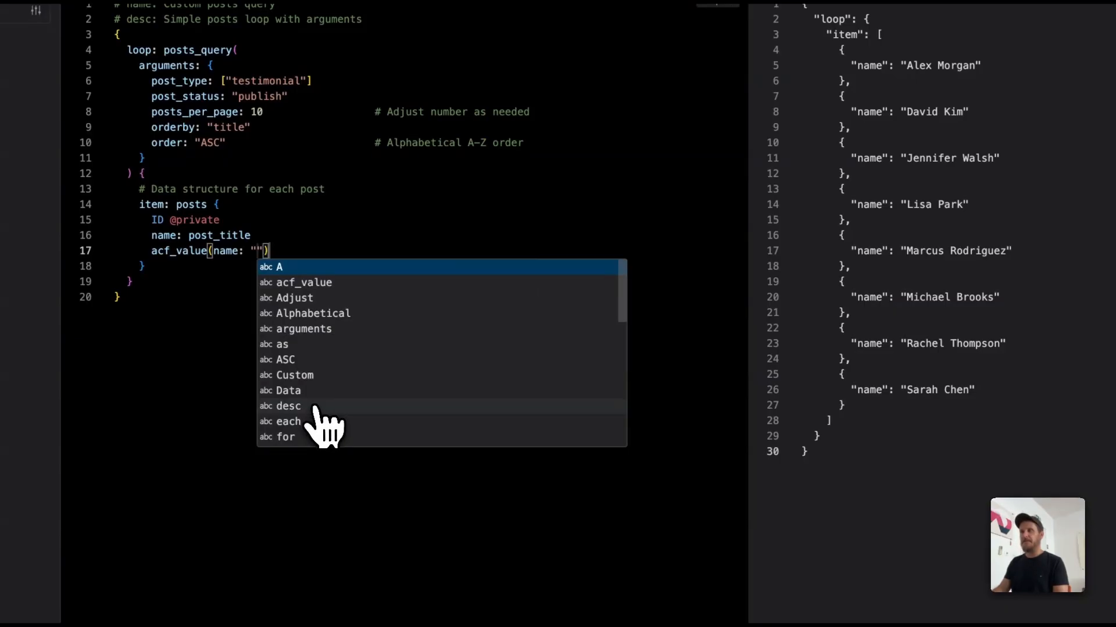
pyautogui.write('quot')
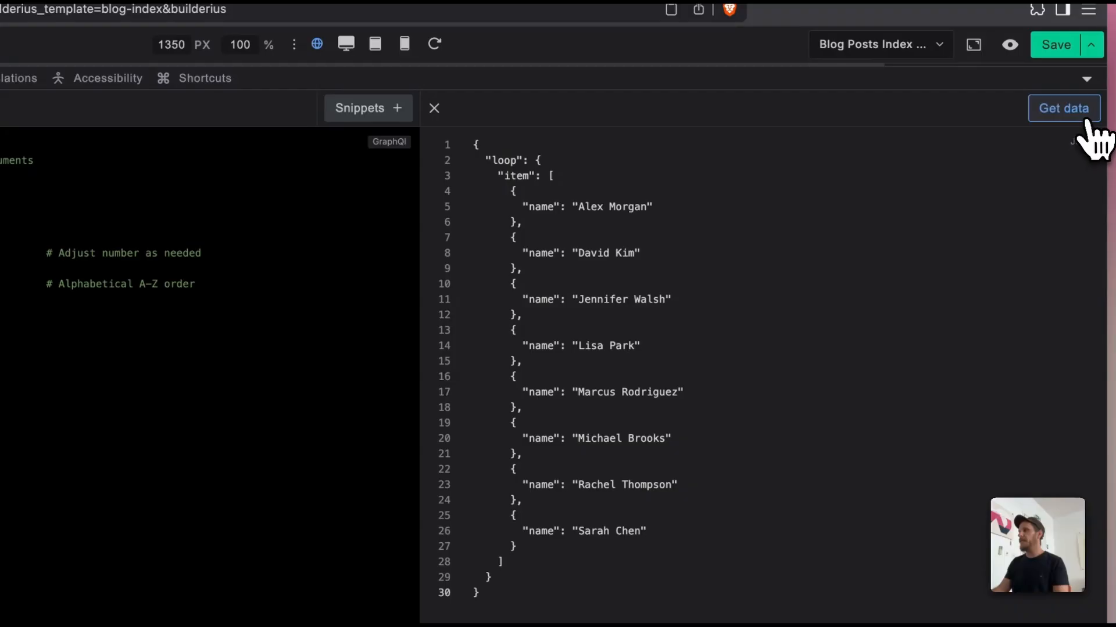
# Step: Rerun the query and compare the acf_value keys and quote texts in the JSON data with the query field
pyautogui.click(1086, 124)
pyautogui.moveTo(510, 377); pyautogui.dragTo(672, 418)
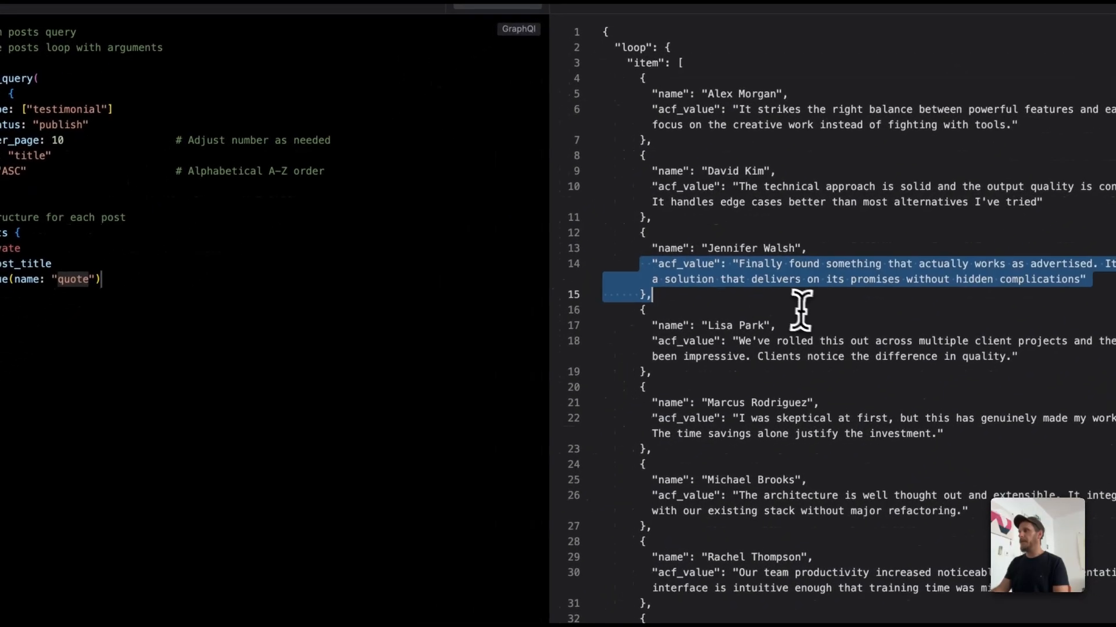
pyautogui.moveTo(801, 311); pyautogui.dragTo(799, 308)
pyautogui.click(895, 292)
pyautogui.moveTo(669, 267); pyautogui.dragTo(704, 266)
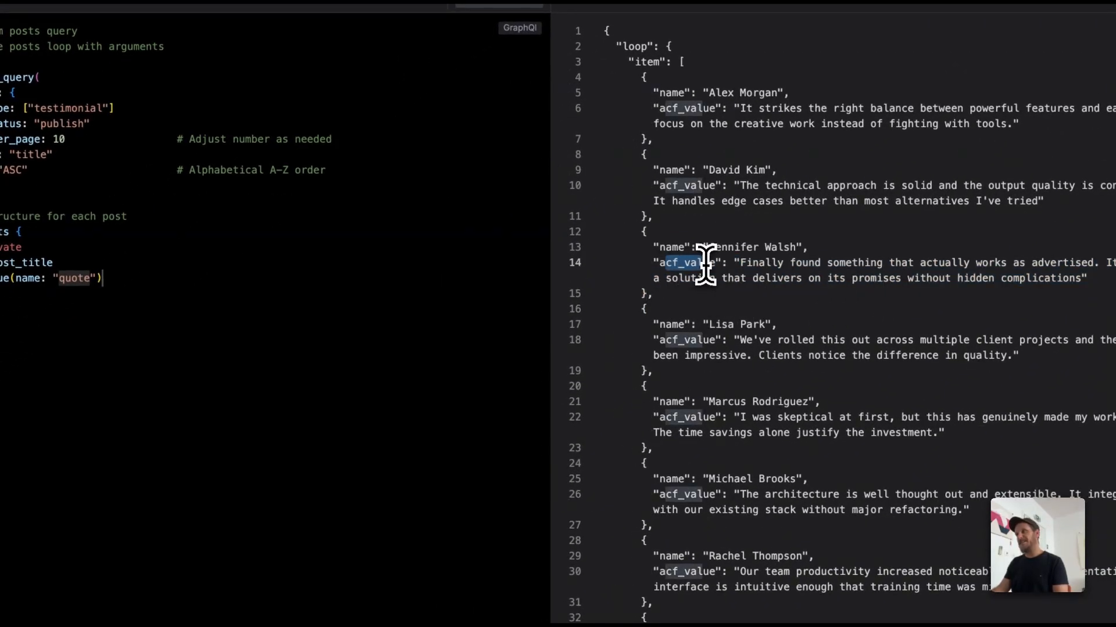
pyautogui.click(776, 264)
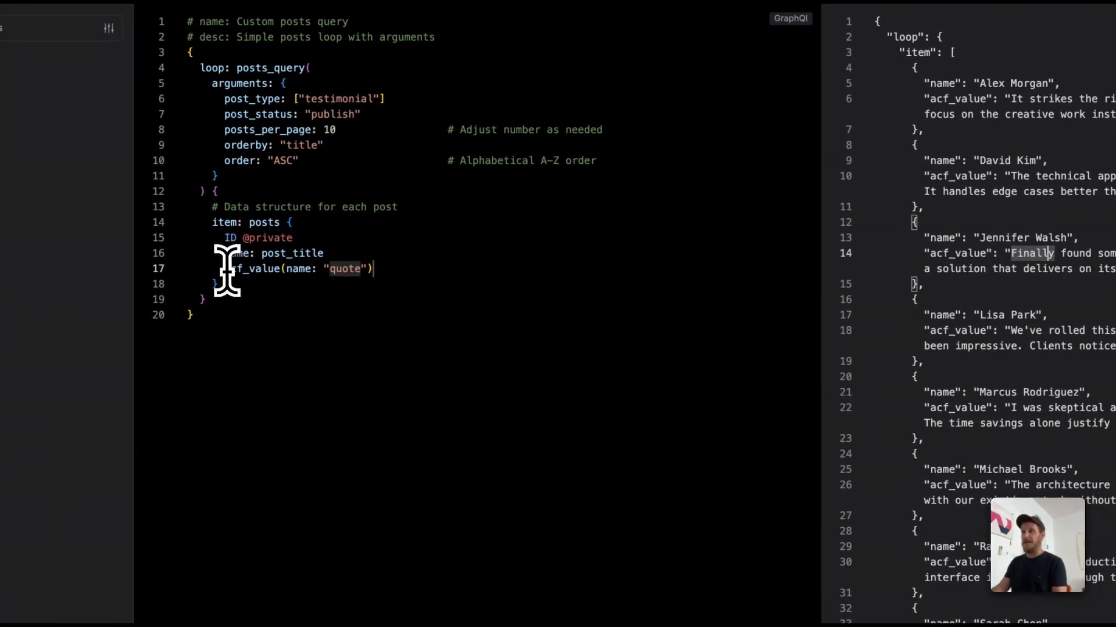
pyautogui.click(227, 270)
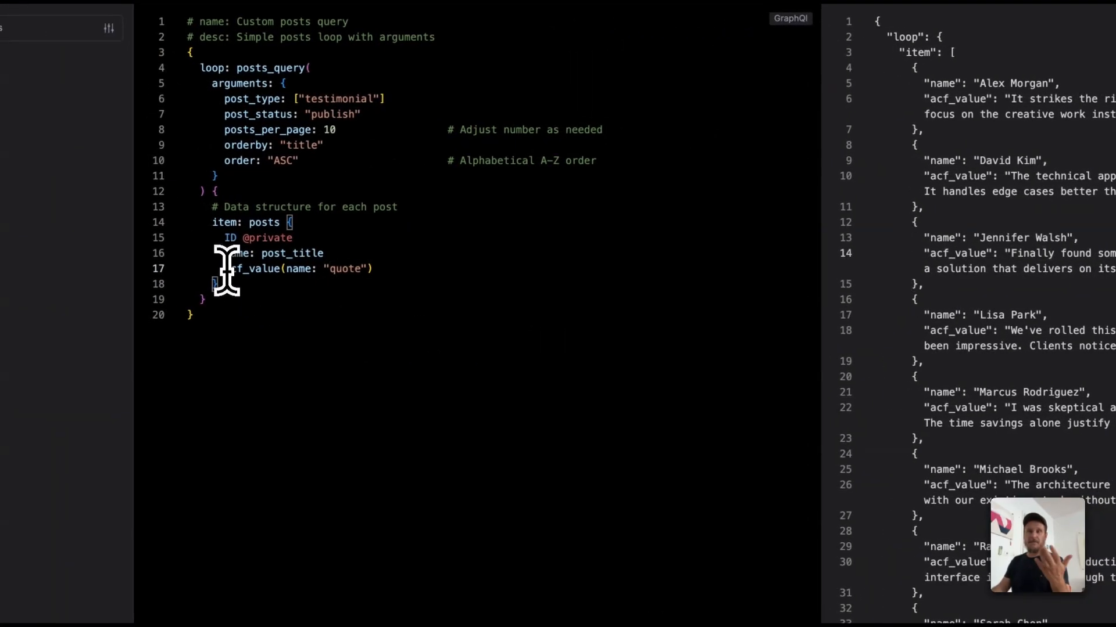
pyautogui.doubleClick(227, 270)
pyautogui.doubleClick(950, 256)
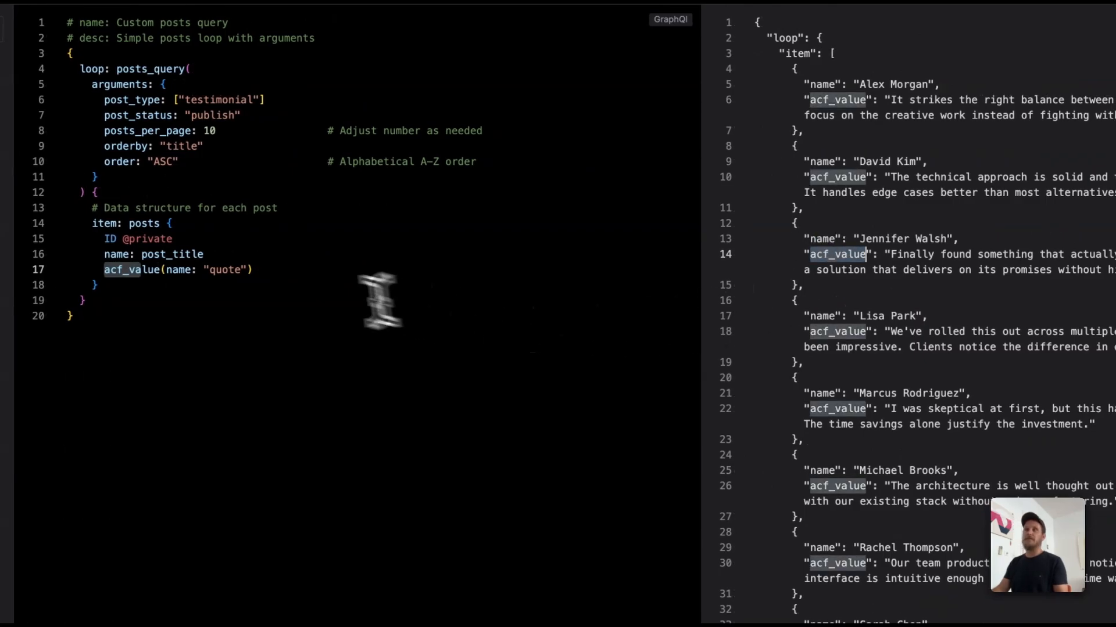
# Step: Add a second acf_value field with the name argument "profession" below the quote field
pyautogui.click(300, 274)
pyautogui.press('Return')
pyautogui.hotkey('ctrl', 'space')
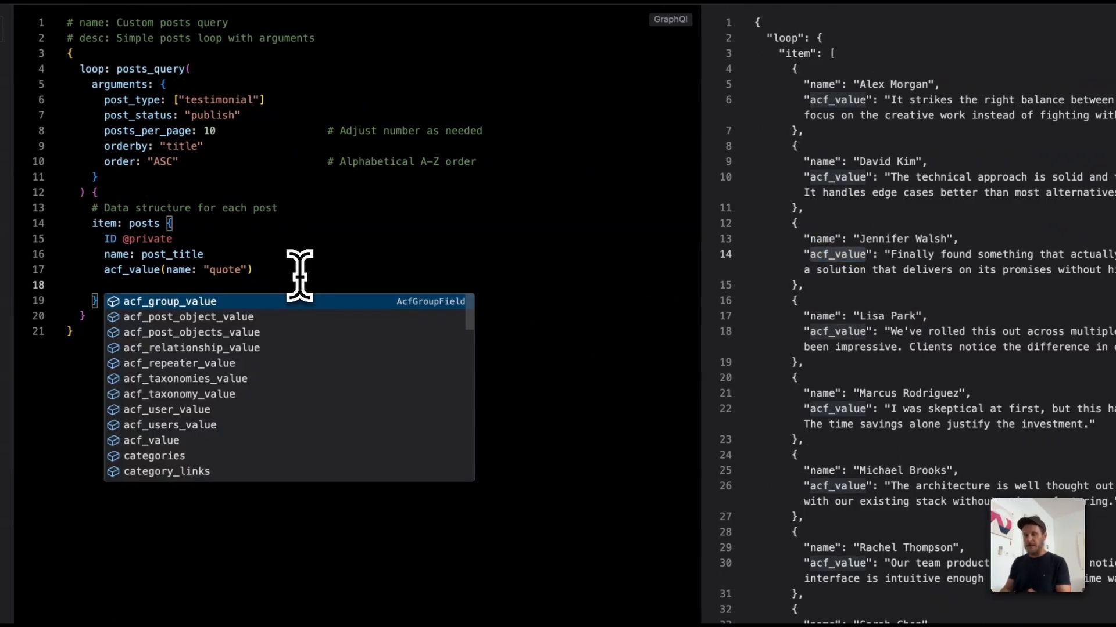
pyautogui.write('acf')
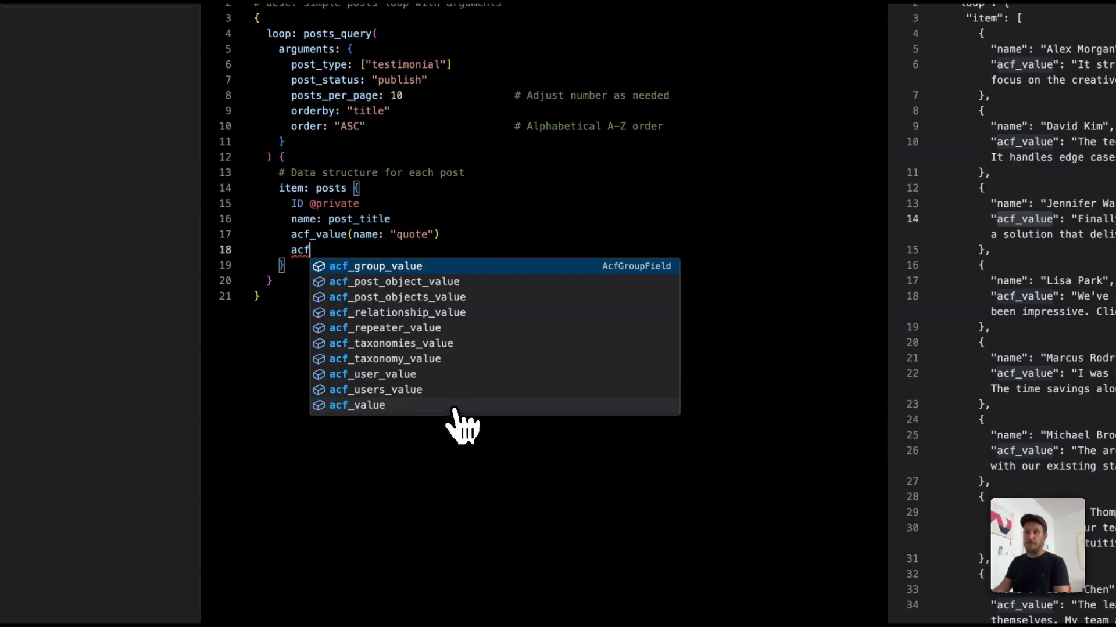
pyautogui.click(268, 440)
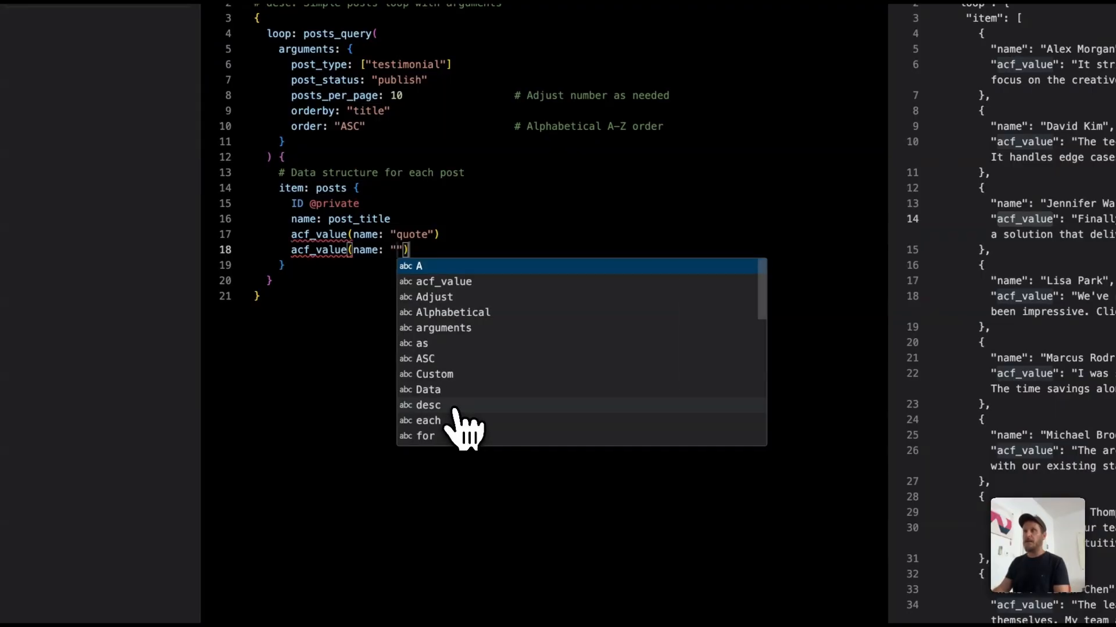
pyautogui.write('prodession')
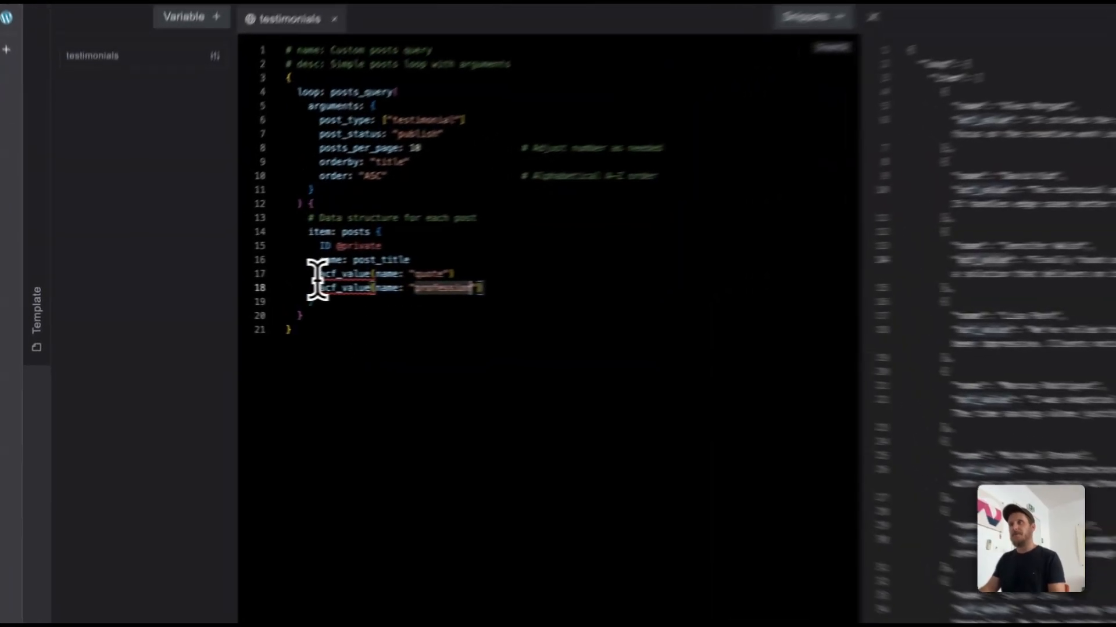
# Step: Check the two acf_value lines and alias the one that reads the quote field as quote
pyautogui.moveTo(254, 284); pyautogui.dragTo(543, 286)
pyautogui.click(561, 294)
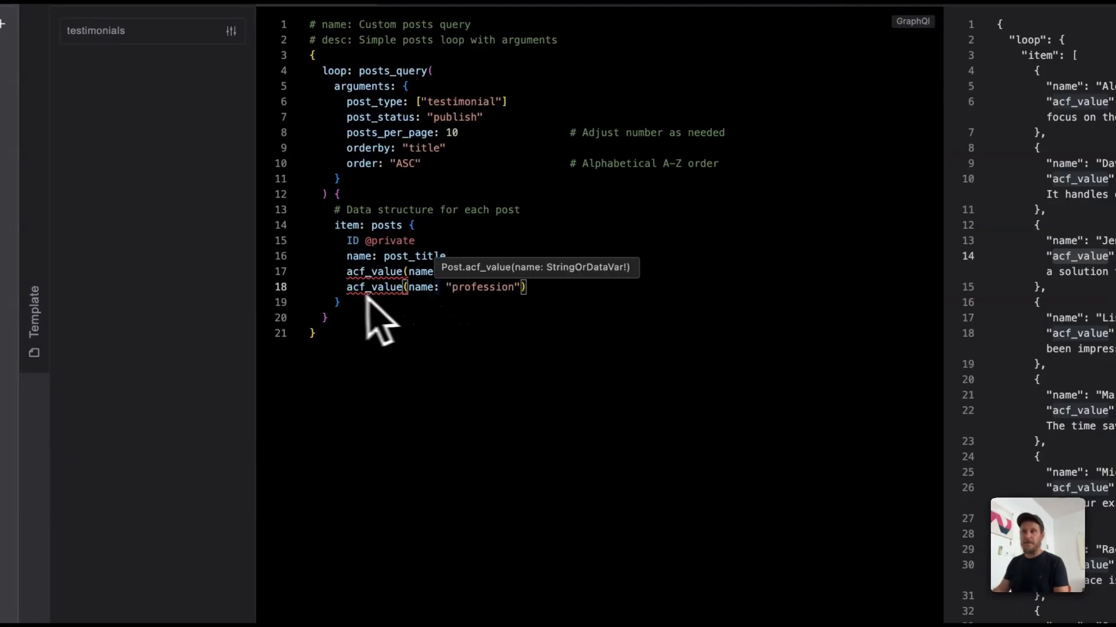
pyautogui.moveTo(346, 280)
pyautogui.click(439, 344)
pyautogui.click(361, 269)
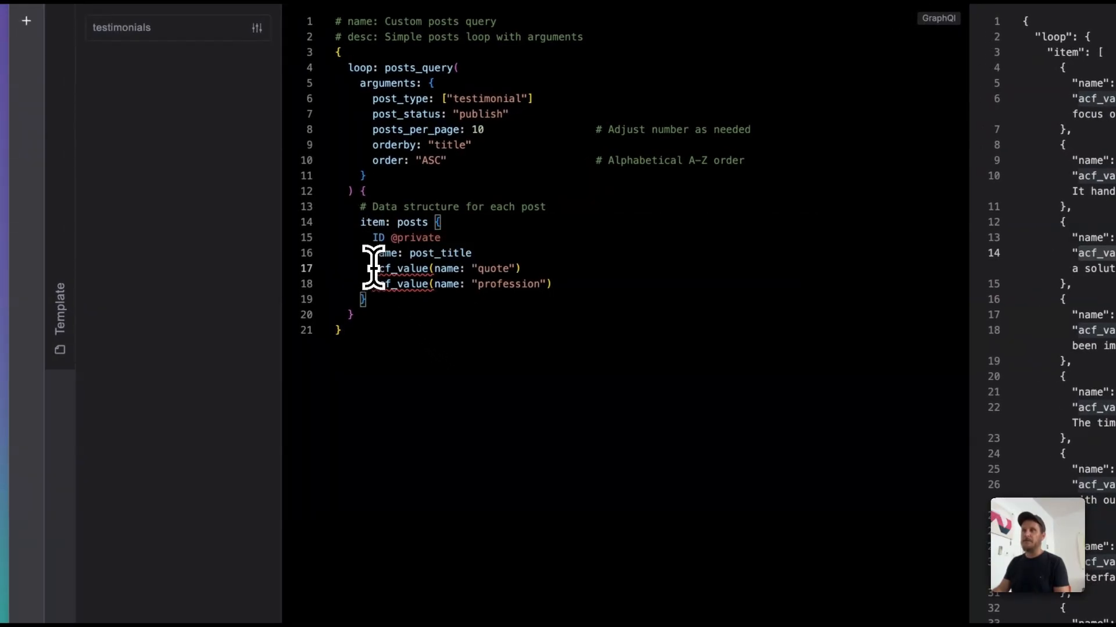
pyautogui.write('q')
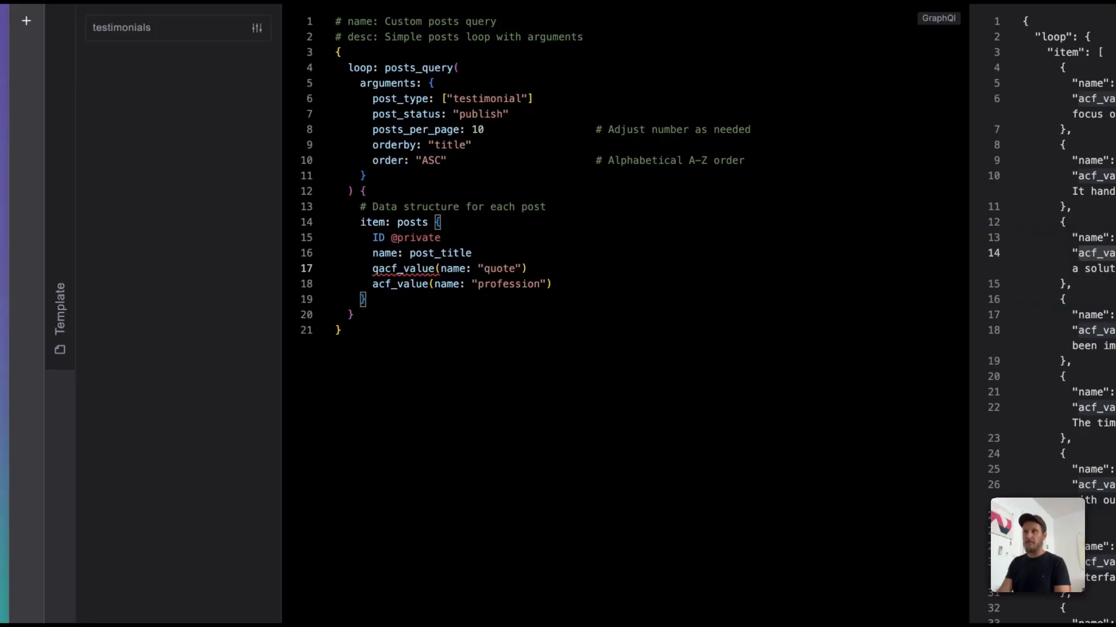
pyautogui.write('uote ')
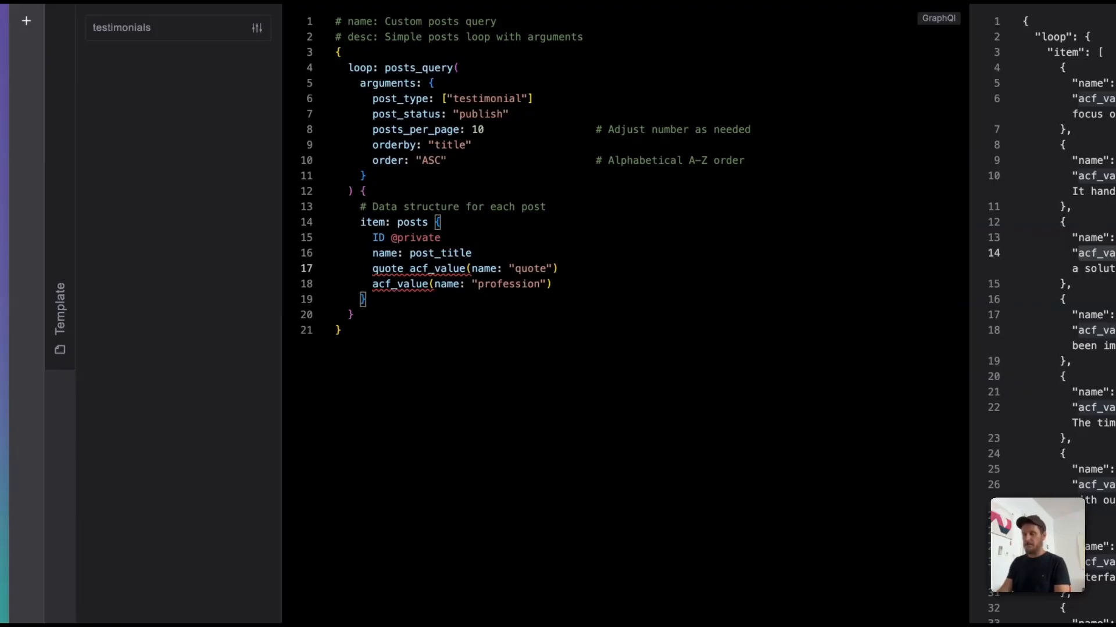
pyautogui.write(':')
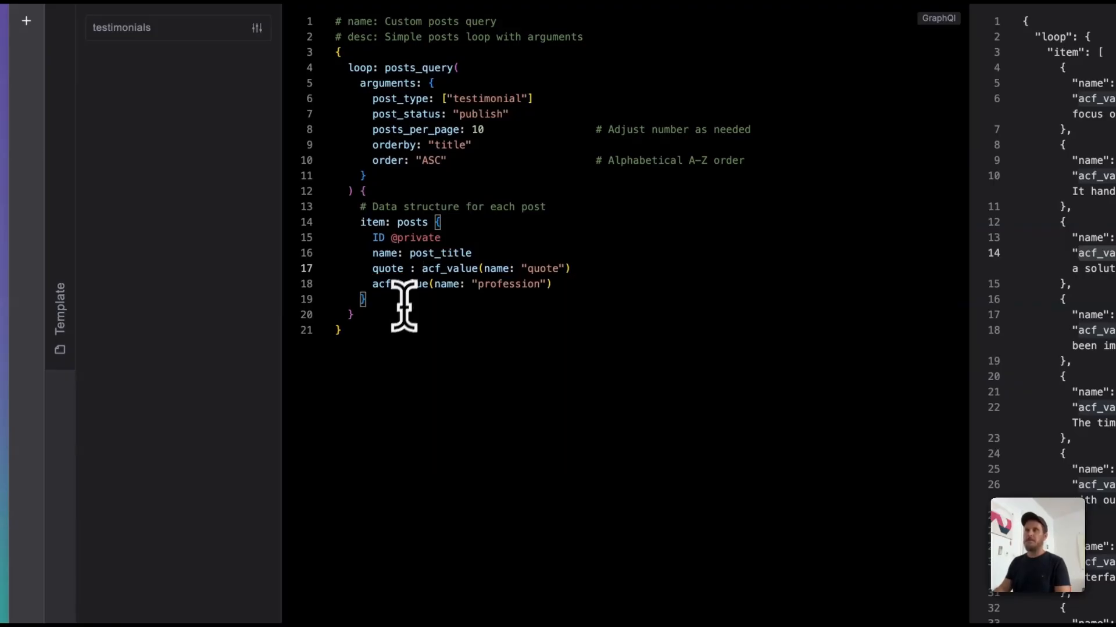
# Step: Alias the acf_value field that reads the profession value as profession
pyautogui.click(370, 285)
pyautogui.write('profess')
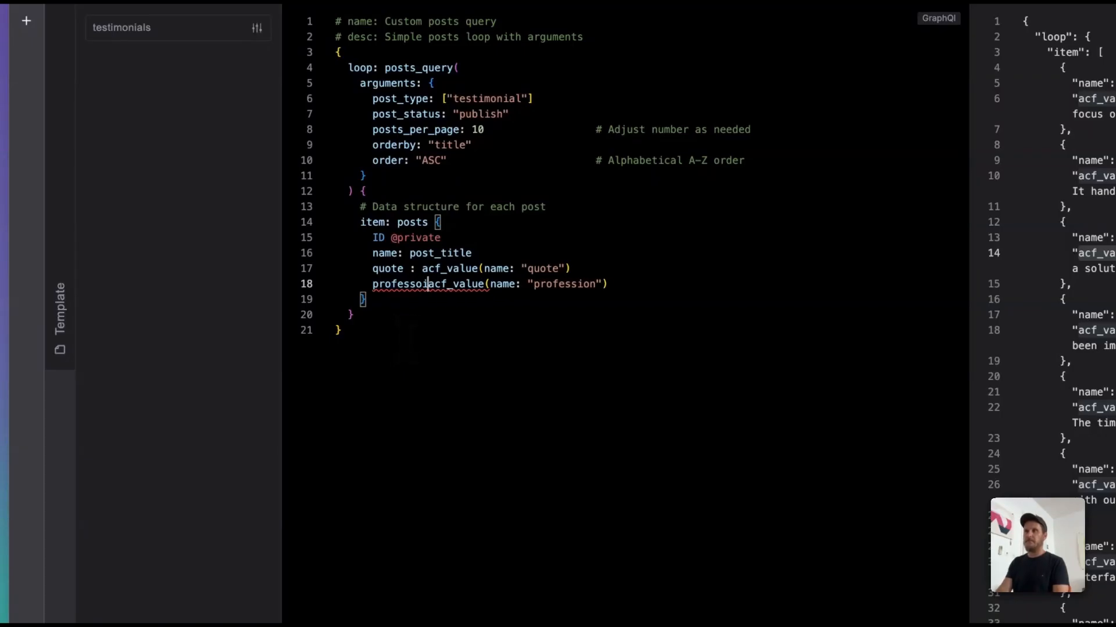
pyautogui.write('ion:')
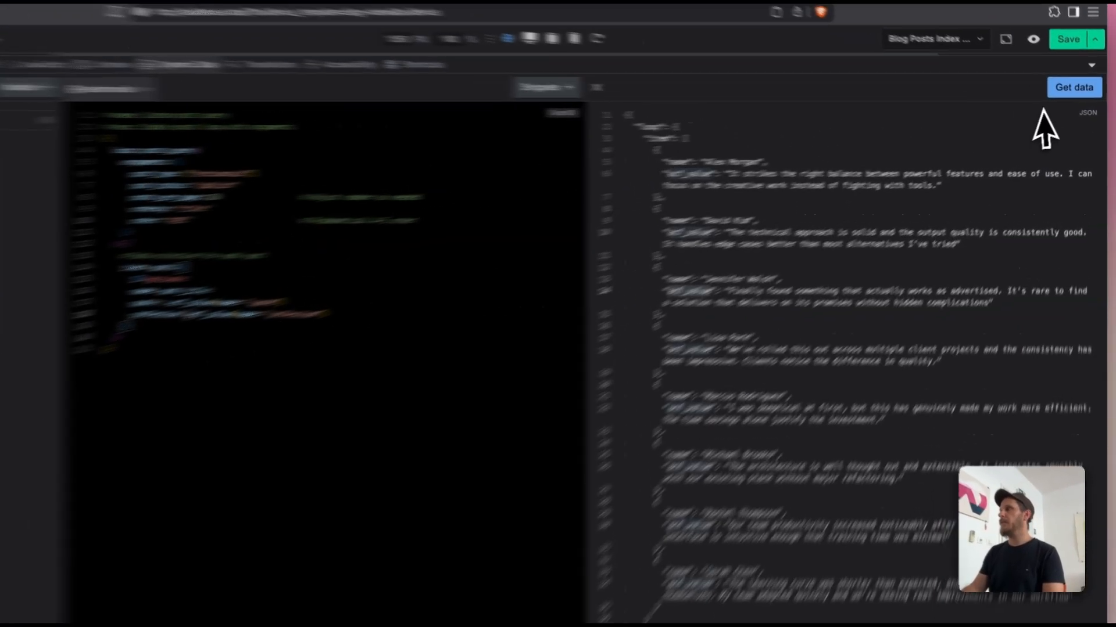
# Step: Rerun the query and compare the name, quote and profession keys in the JSON data with the fields in the query
pyautogui.click(1076, 92)
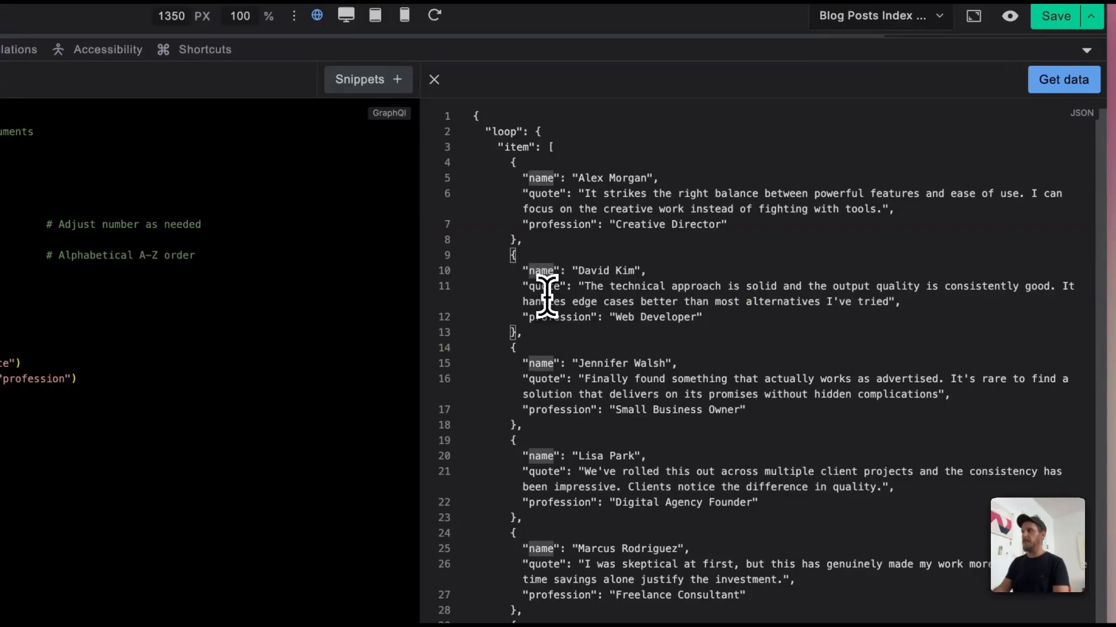
pyautogui.click(550, 320)
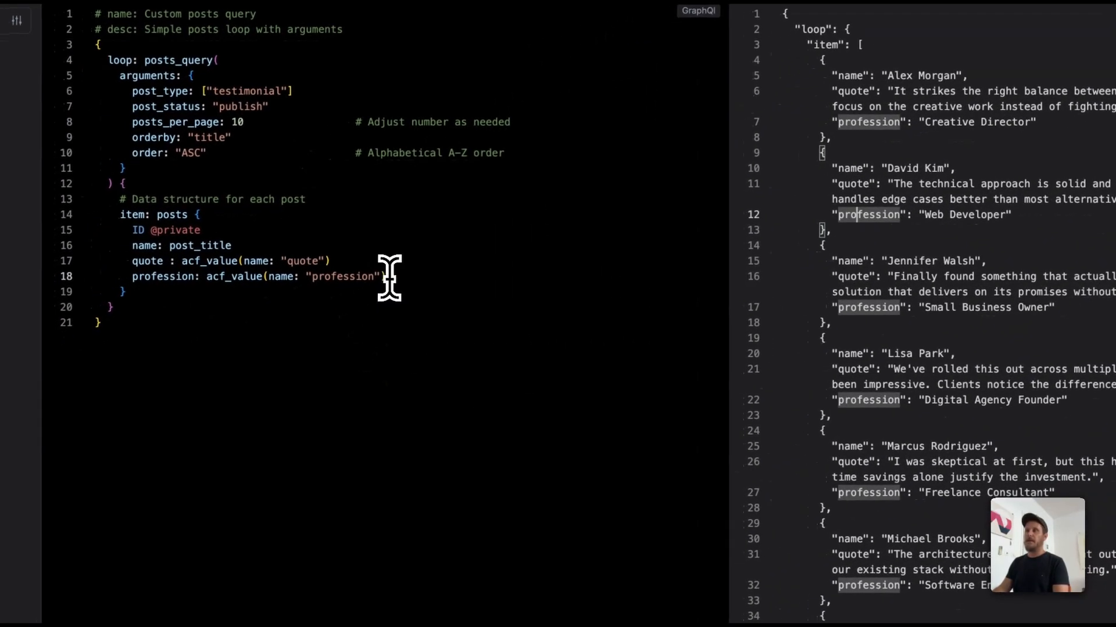
pyautogui.moveTo(77, 379); pyautogui.dragTo(224, 248)
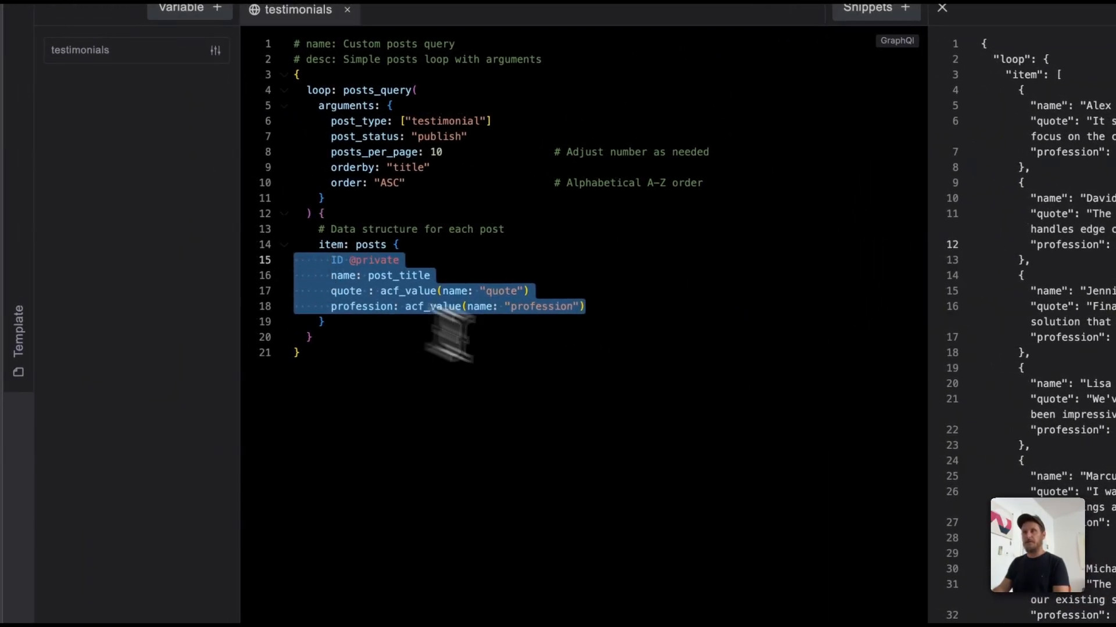
pyautogui.click(416, 336)
pyautogui.click(597, 307)
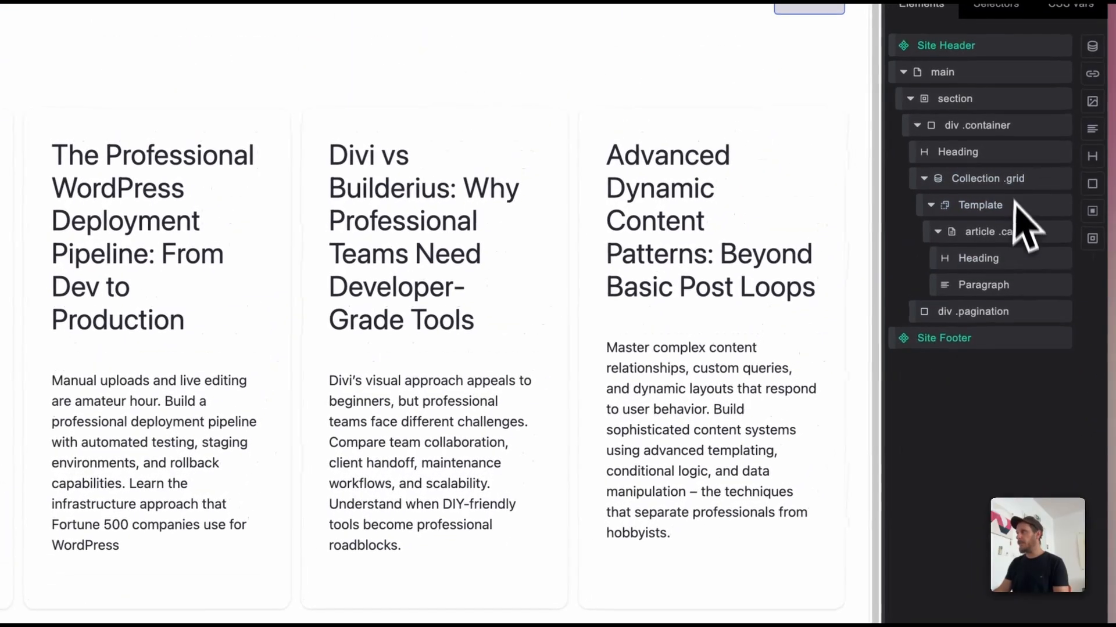
# Step: Clear the data source of the Collection .grid element and look through the dynamic data tags available for it
pyautogui.click(978, 185)
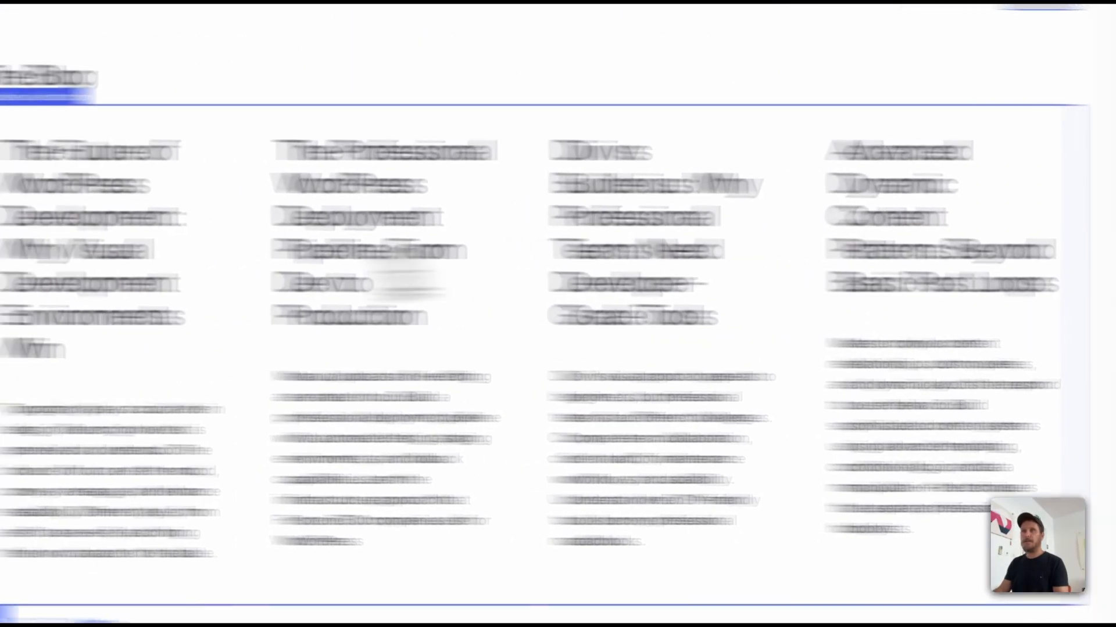
pyautogui.hotkey('ctrl', 'a')
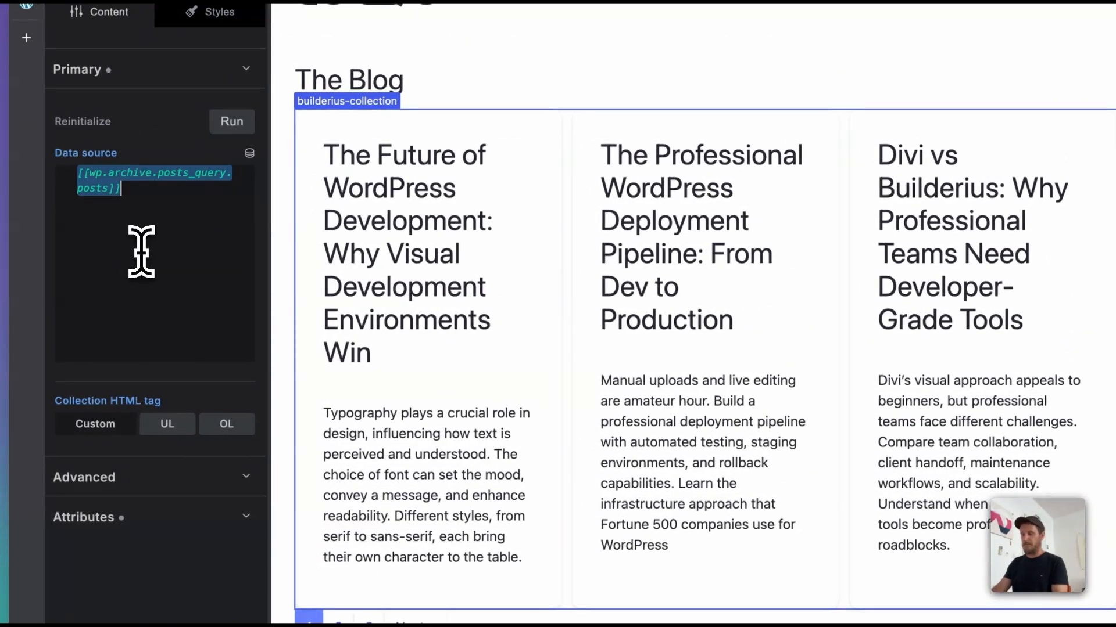
pyautogui.press('BackSpace')
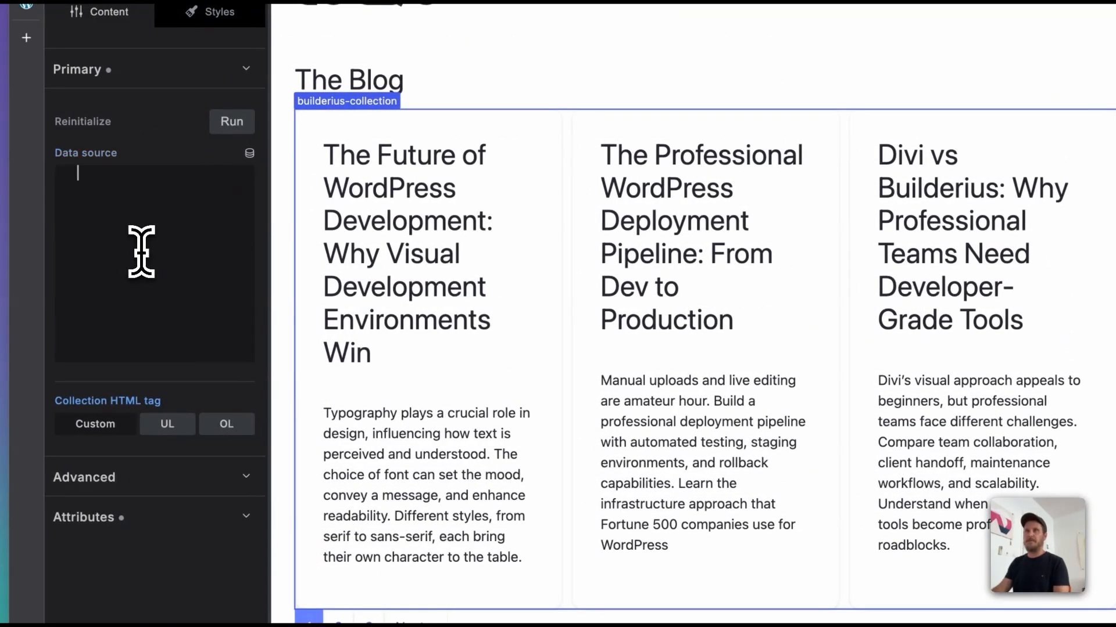
pyautogui.click(249, 153)
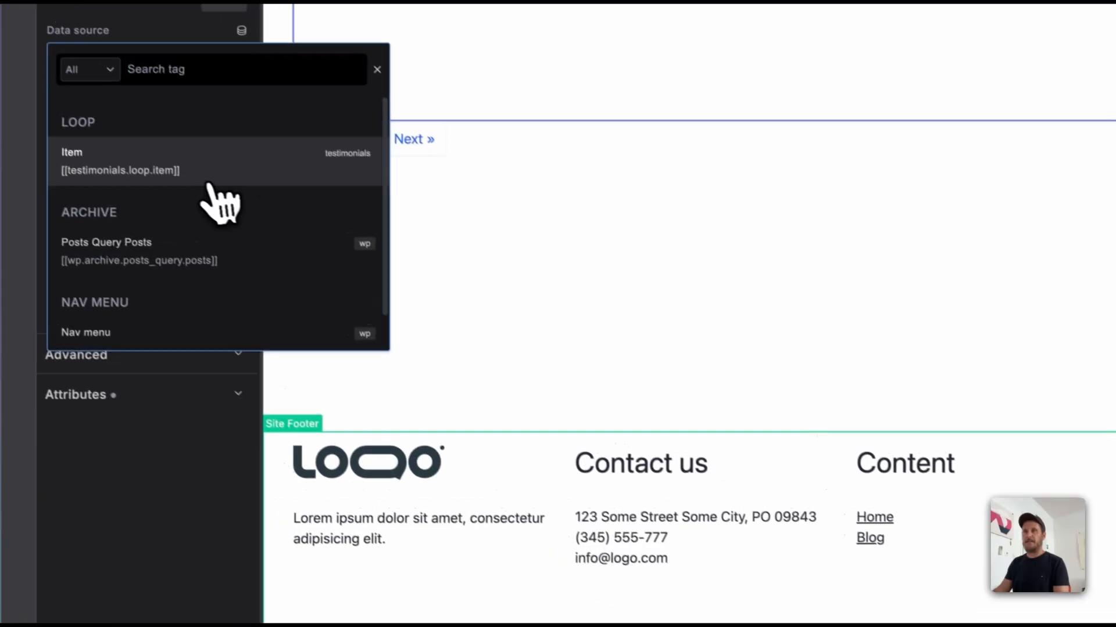
pyautogui.click(430, 617)
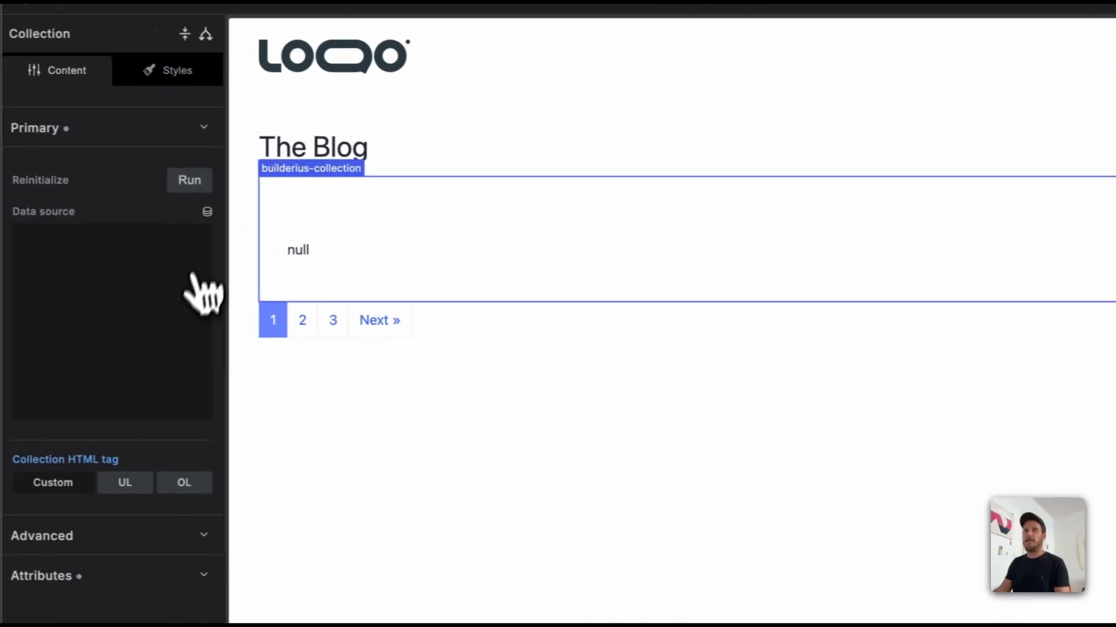
# Step: Set the data source of the Collection .grid element to the [[testimonials.loop.item]] tag
pyautogui.click(210, 216)
pyautogui.click(169, 339)
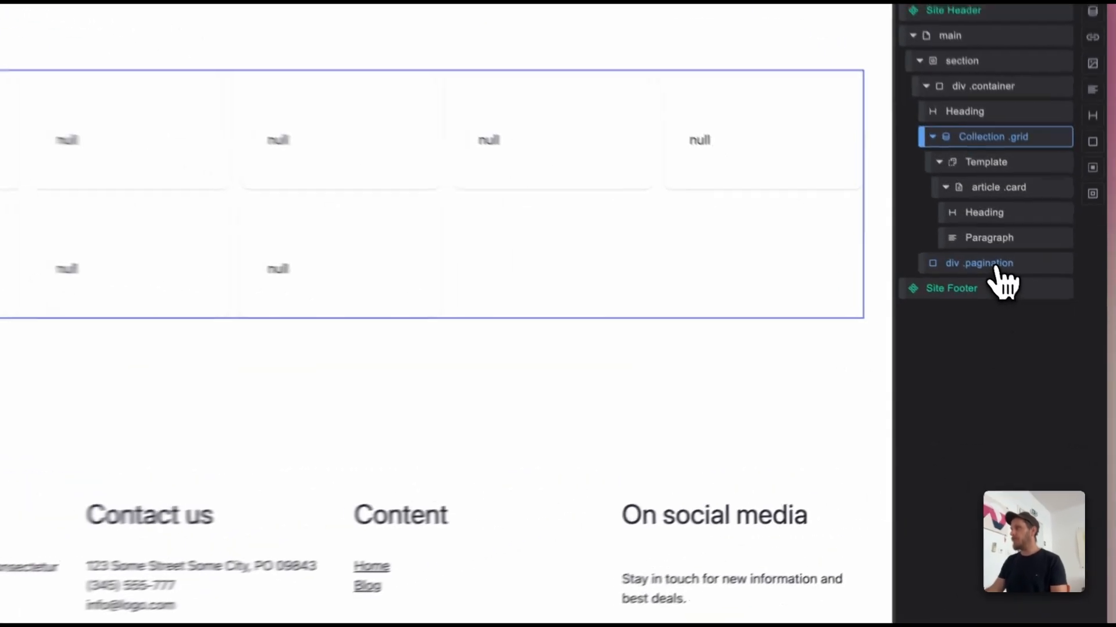
# Step: Delete the div .pagination element and the Heading inside the Collection's article .card
pyautogui.rightClick(1029, 303)
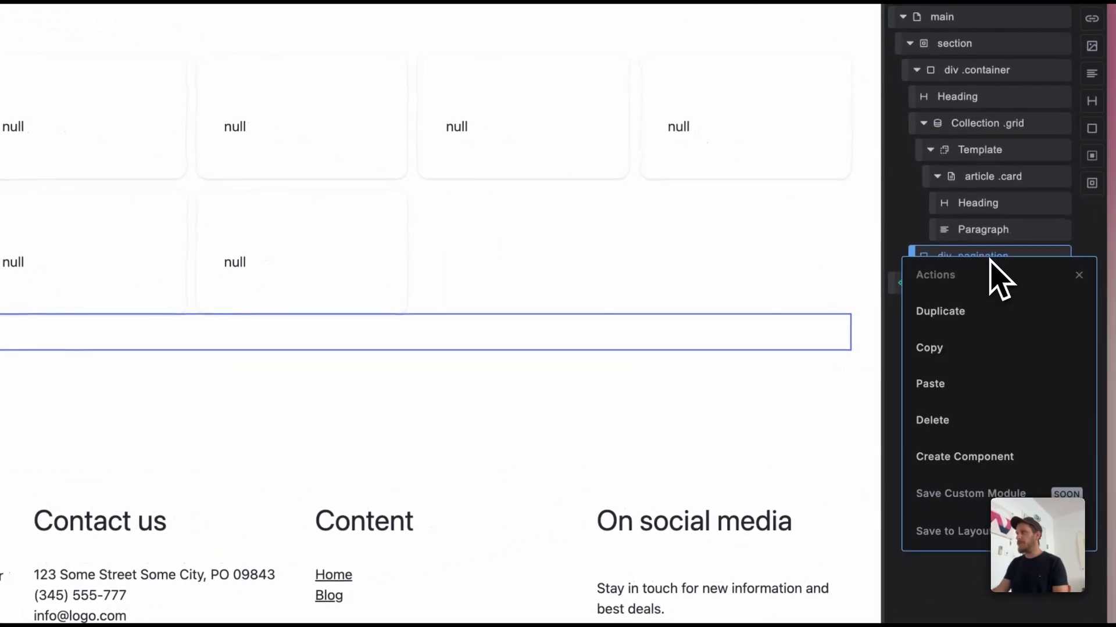
pyautogui.click(967, 427)
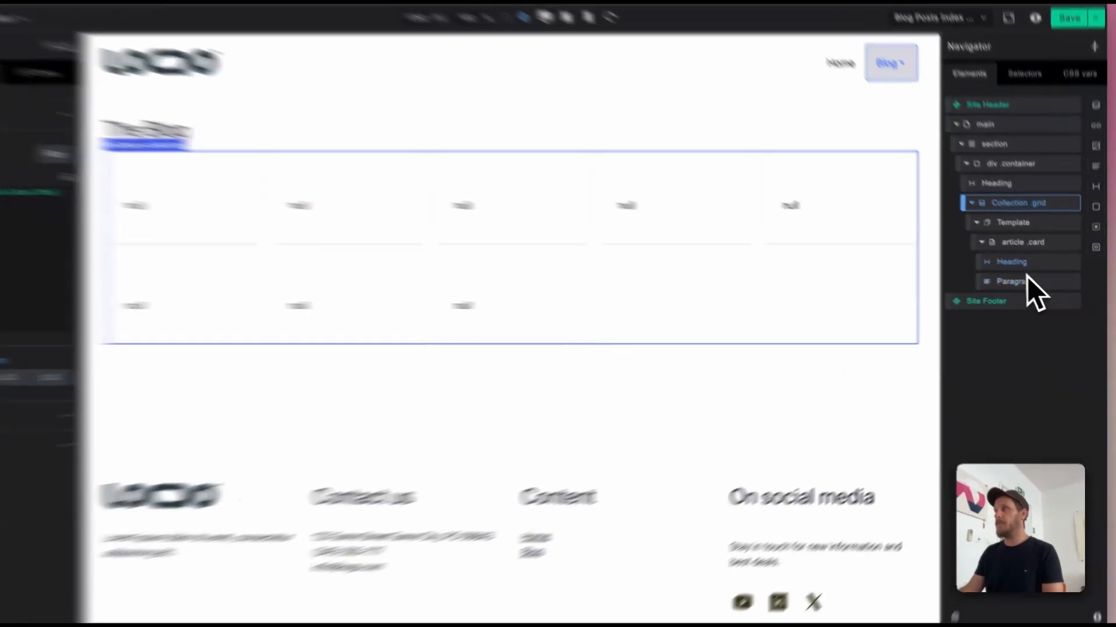
pyautogui.click(1029, 268)
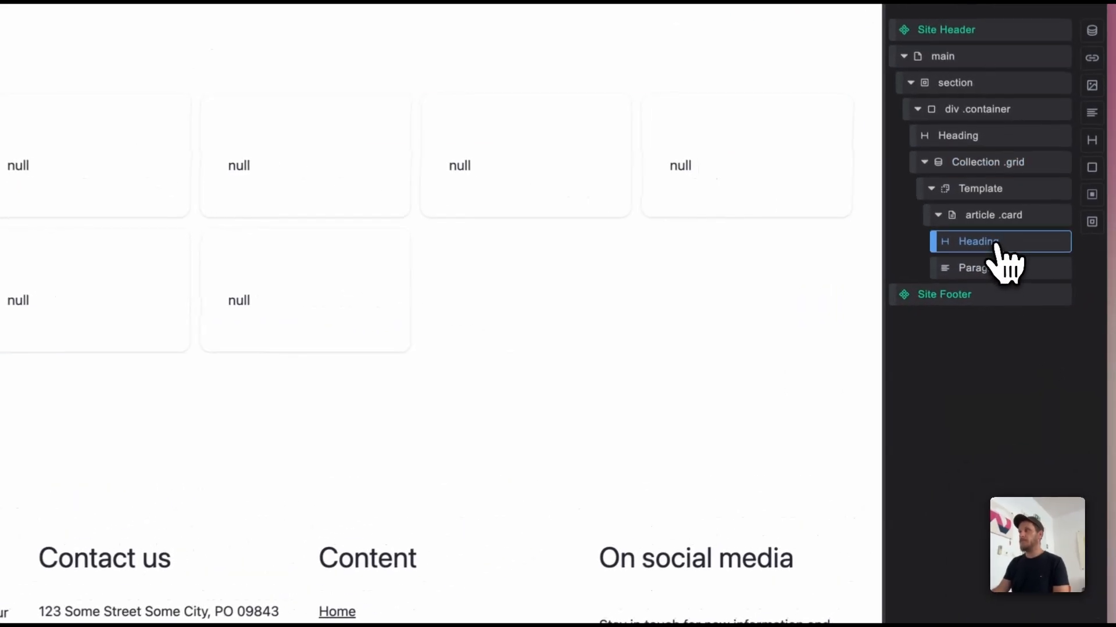
pyautogui.rightClick(995, 245)
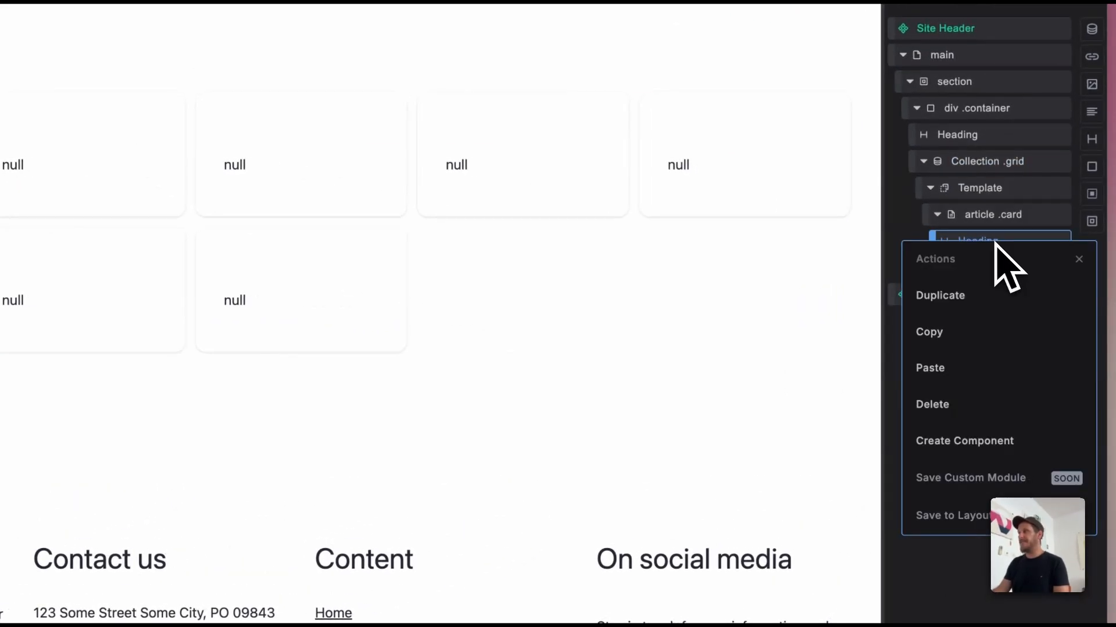
pyautogui.click(959, 407)
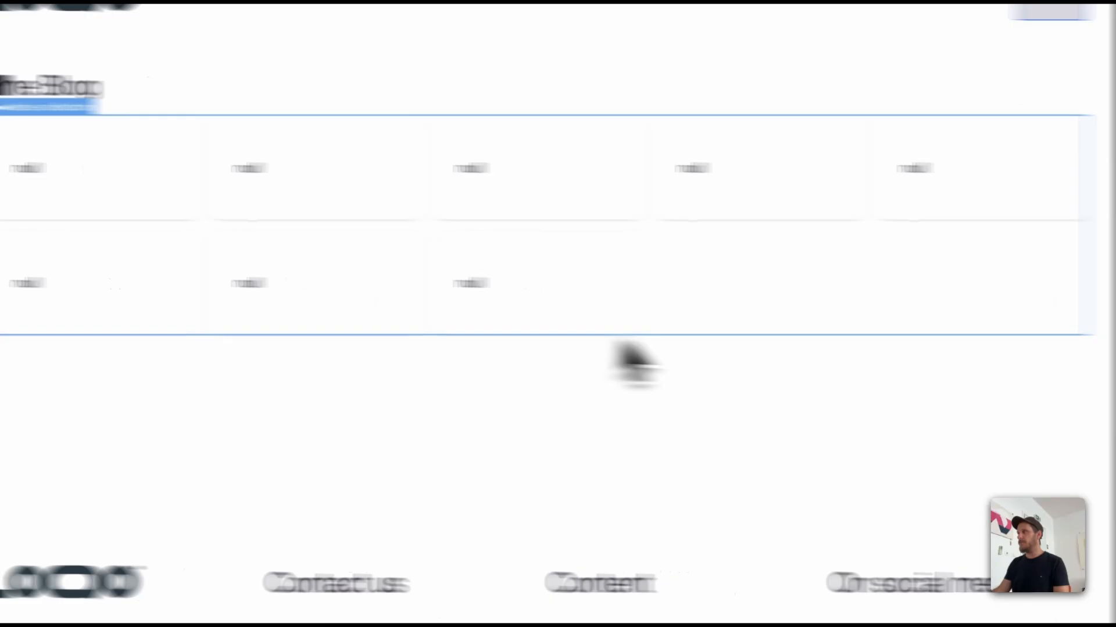
# Step: Replace post_excerpt with quote in the content of the card's Paragraph so it reads {{{quote}}}
pyautogui.click(985, 243)
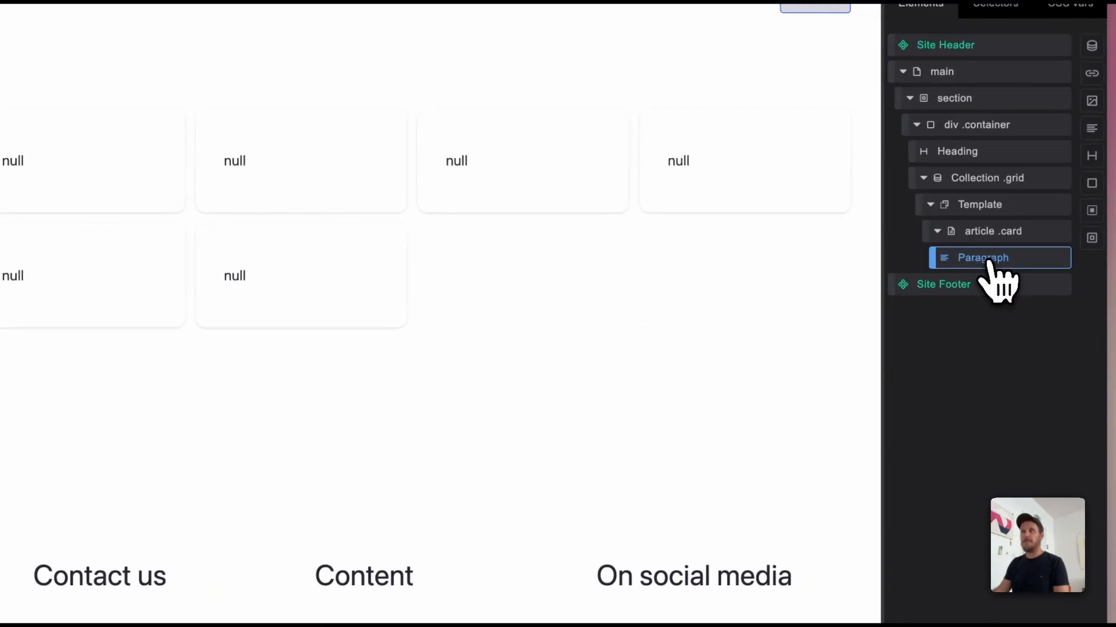
pyautogui.click(140, 187)
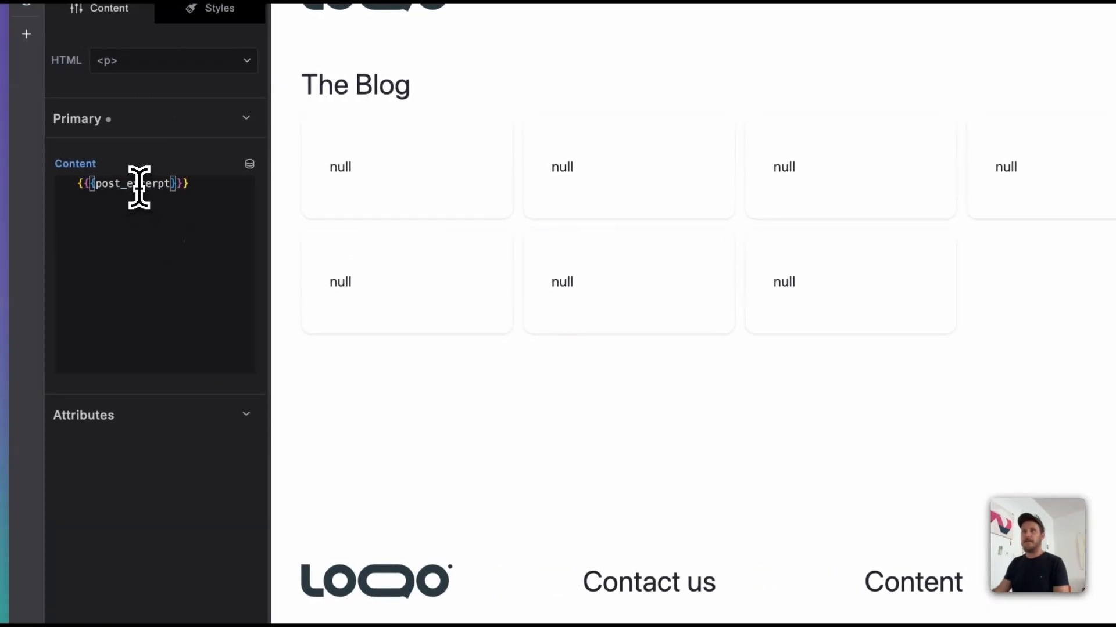
pyautogui.doubleClick(140, 187)
pyautogui.write('quote')
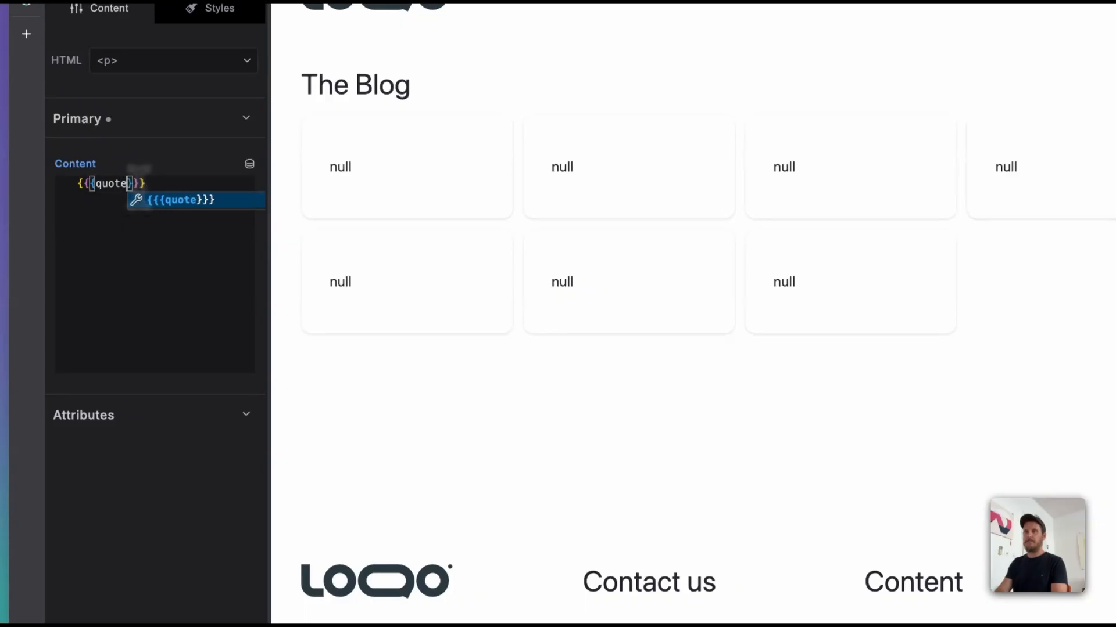
pyautogui.press('Escape')
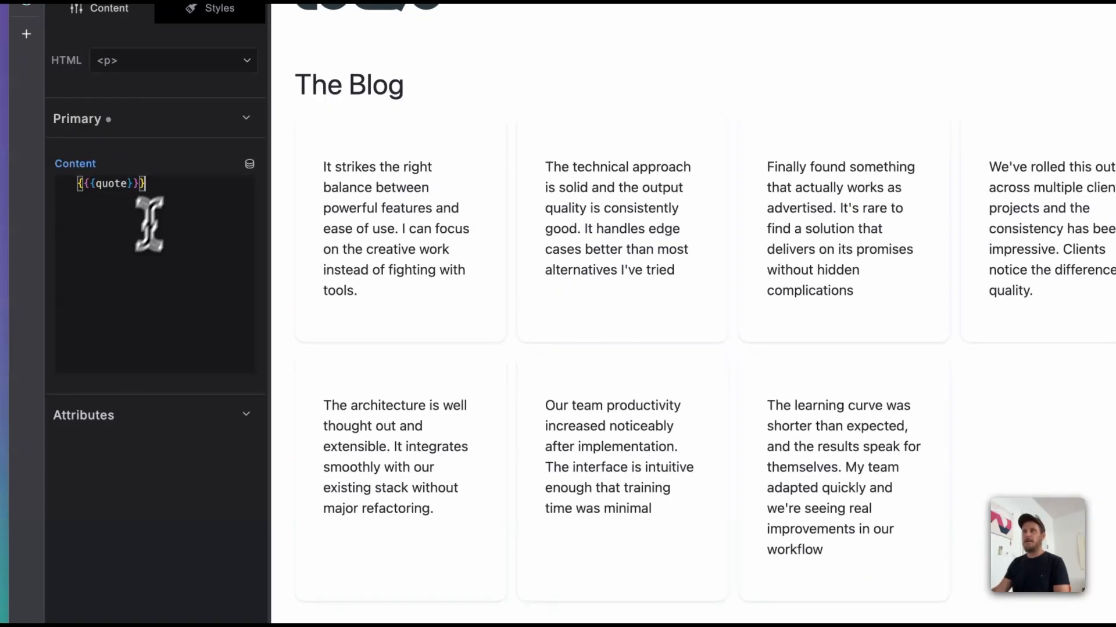
# Step: Clear the card Paragraph's content and insert the Quote loop tag {{quote}} from the dynamic data tags
pyautogui.tripleClick(173, 184)
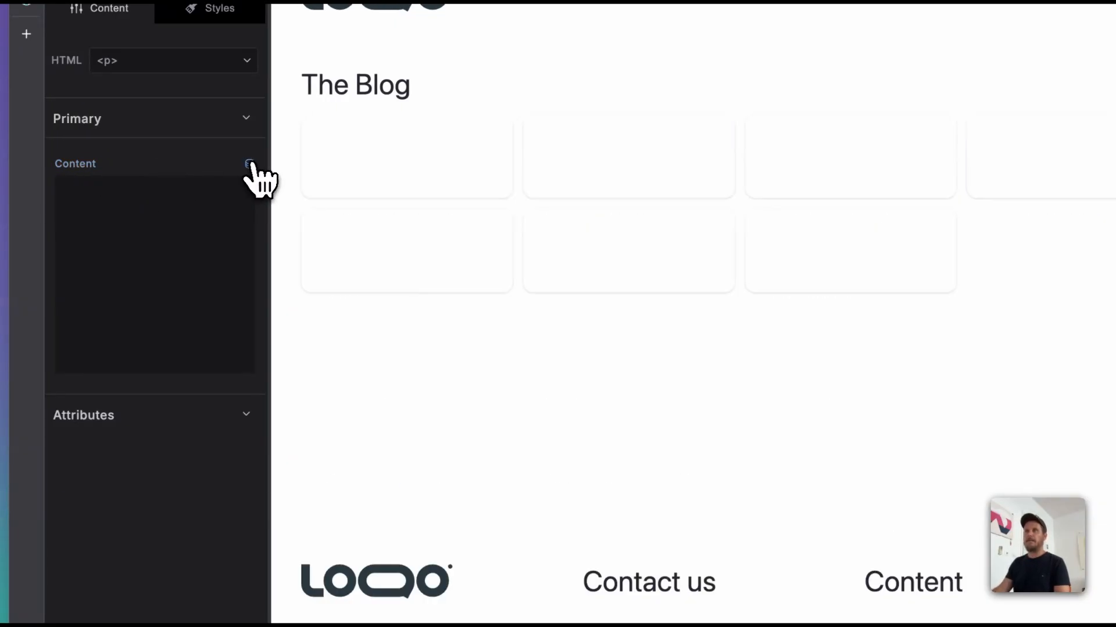
pyautogui.click(249, 164)
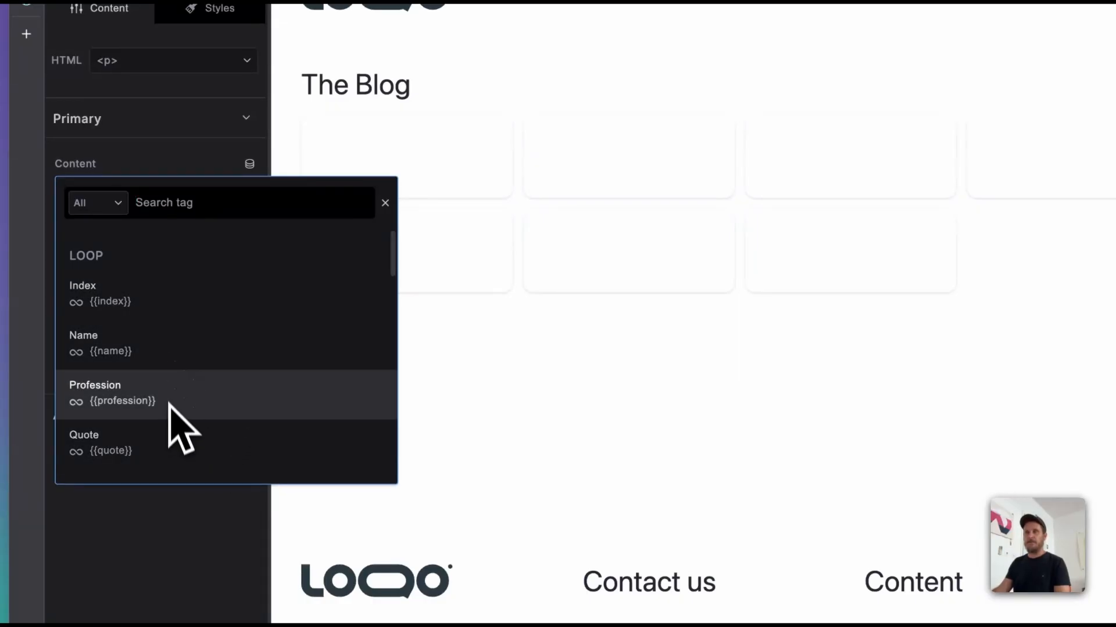
pyautogui.click(165, 456)
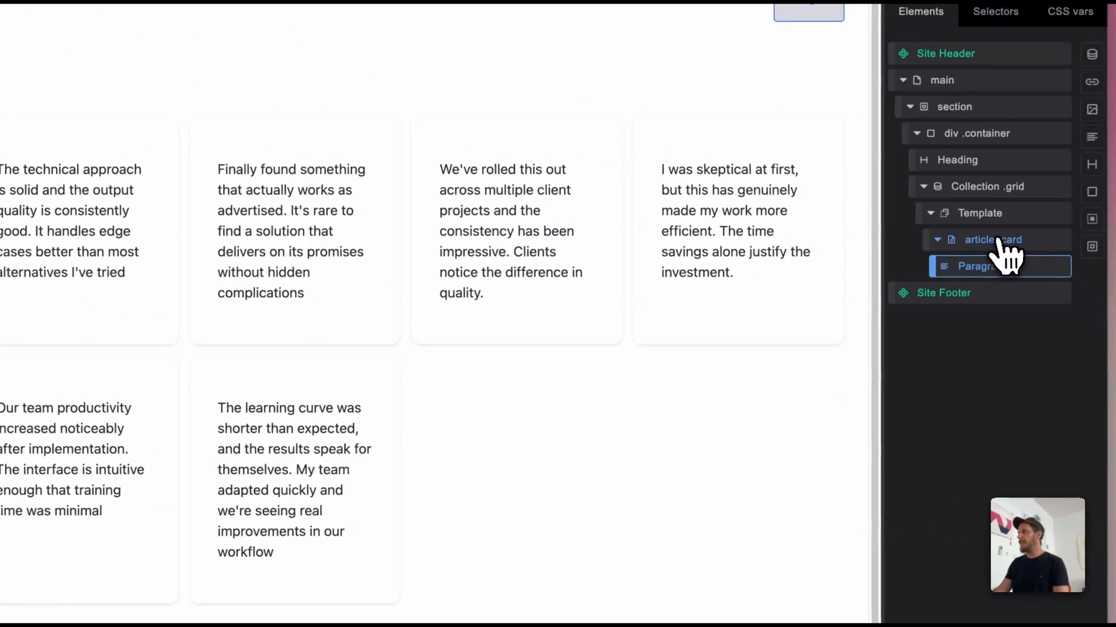
# Step: Add a div to the article .card below the Paragraph and nest two divs inside it
pyautogui.click(997, 240)
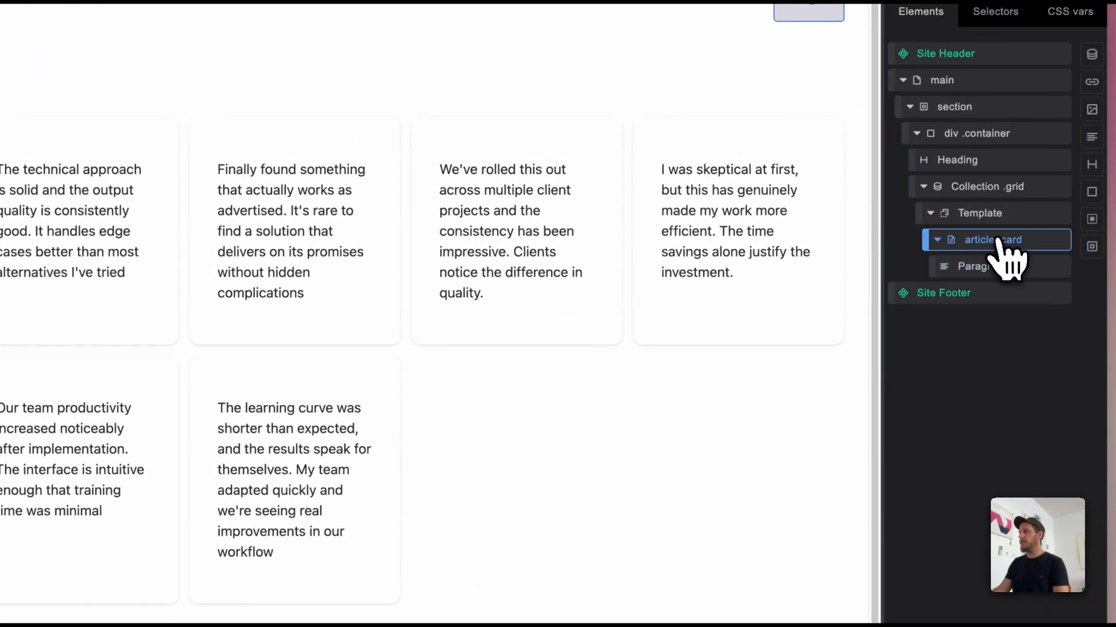
pyautogui.click(1092, 194)
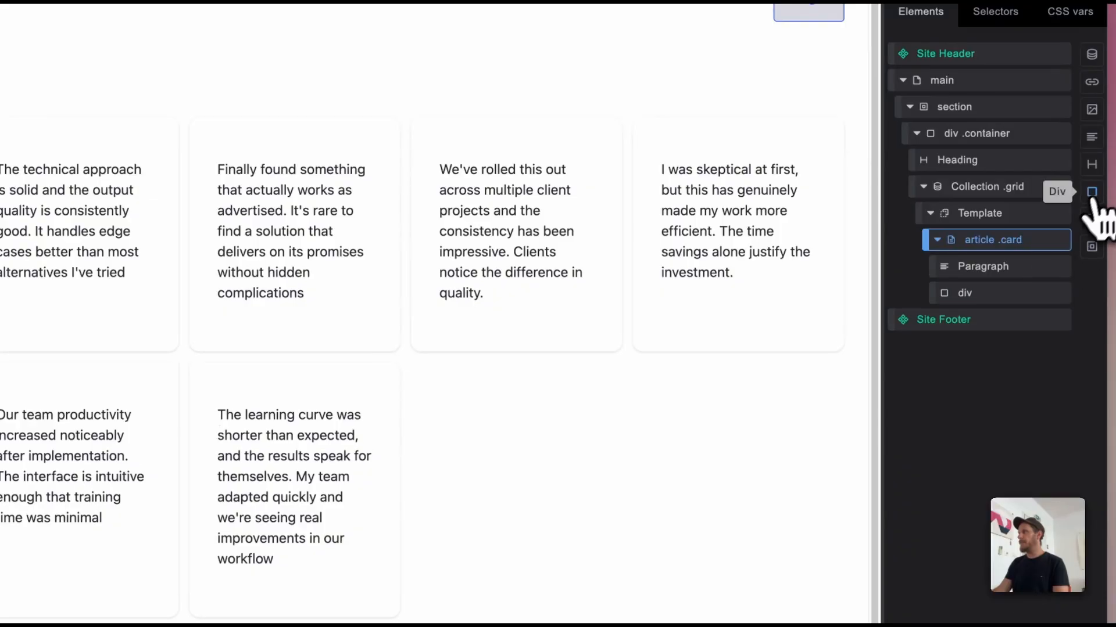
pyautogui.click(1012, 292)
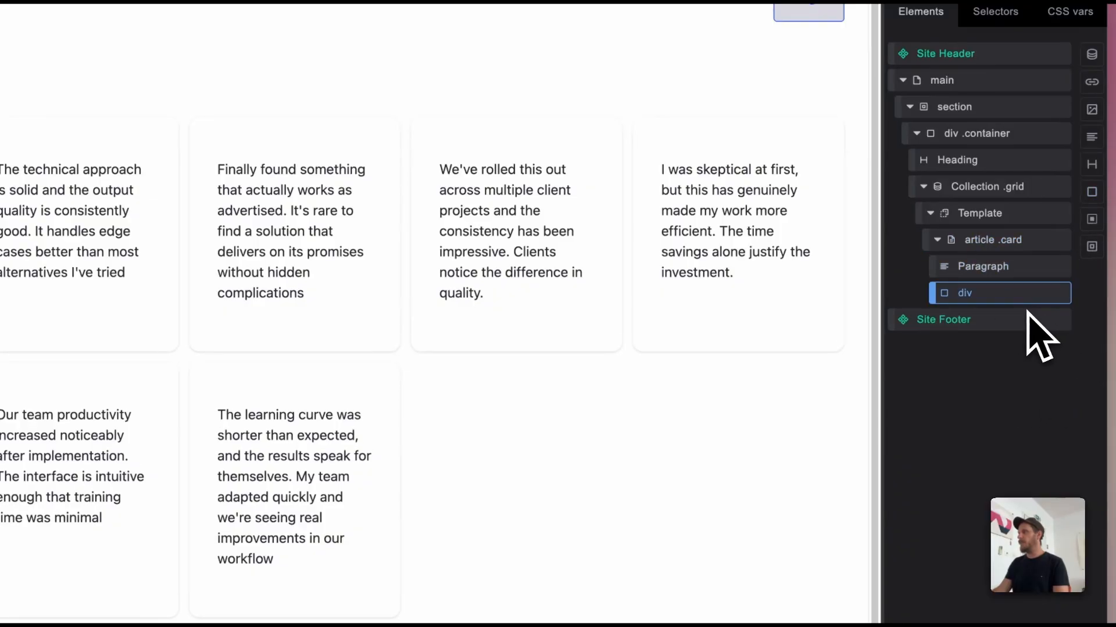
pyautogui.click(1092, 194)
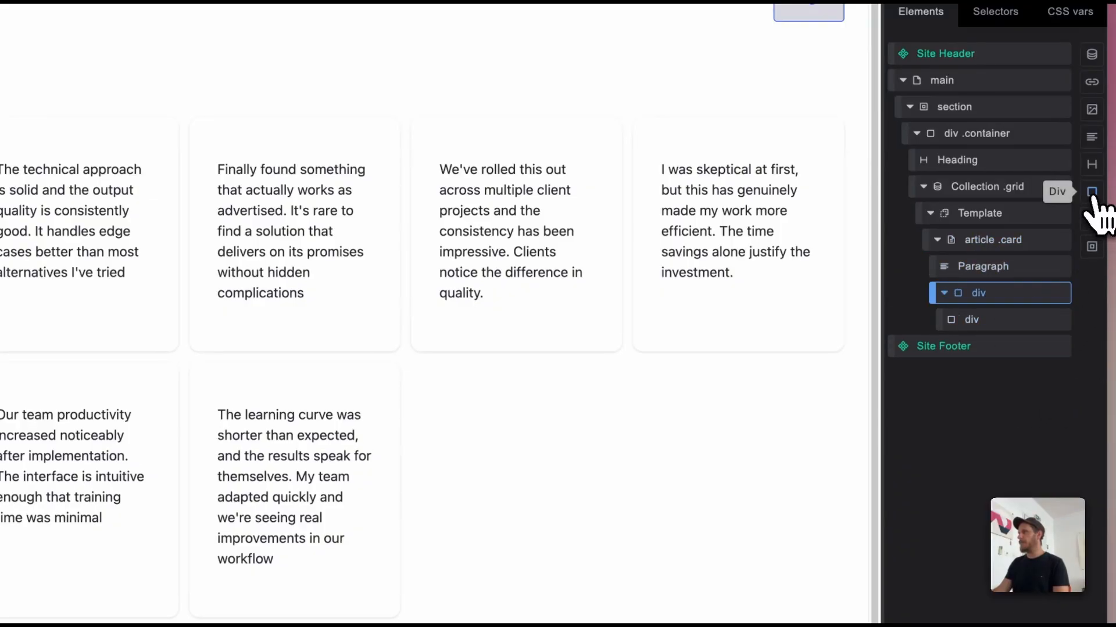
pyautogui.click(1092, 194)
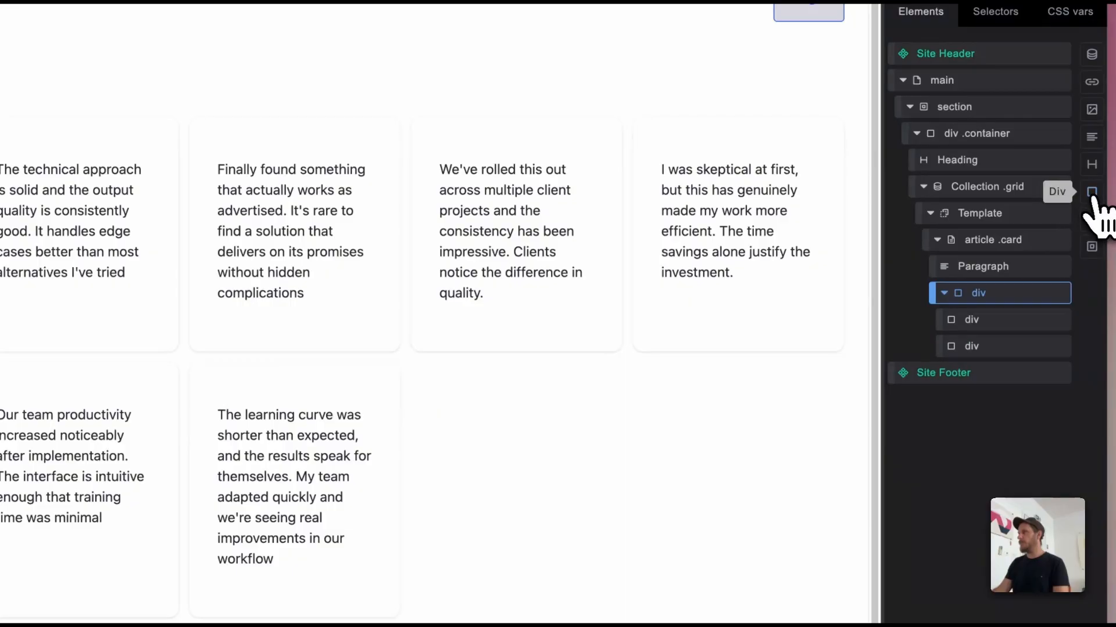
# Step: Insert the Name loop tag {{name}} as the content of the first nested div in the card
pyautogui.click(1028, 324)
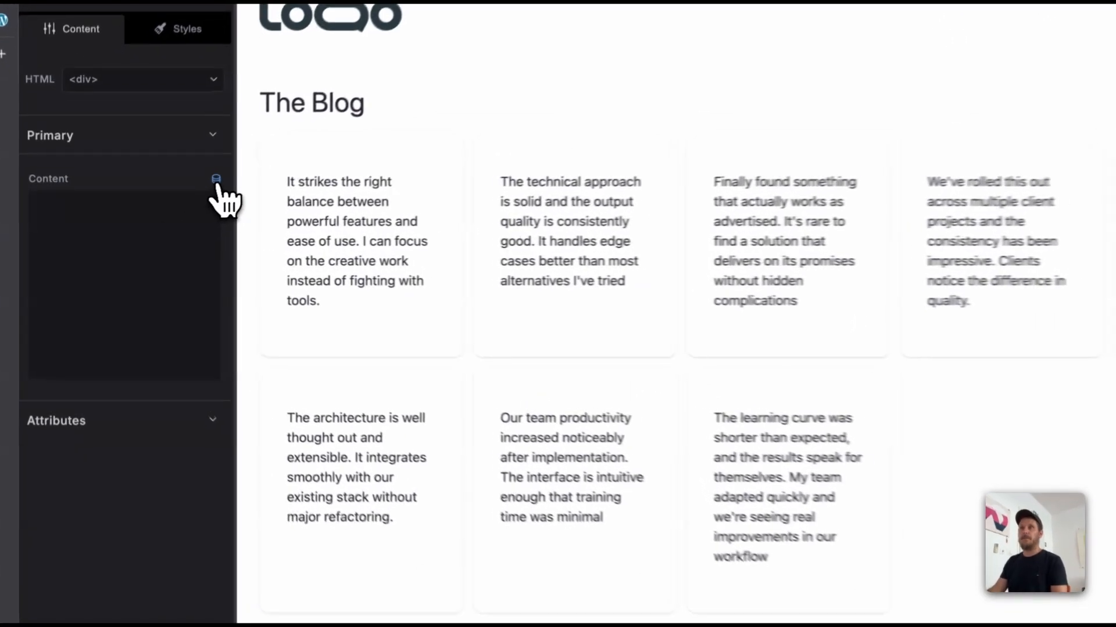
pyautogui.click(169, 201)
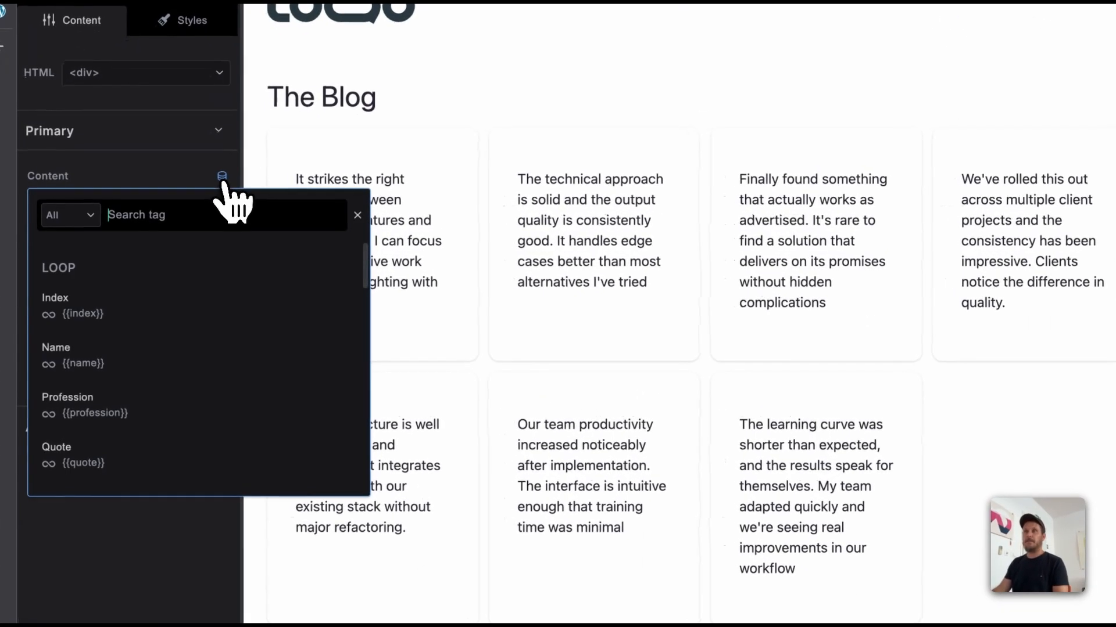
pyautogui.click(178, 375)
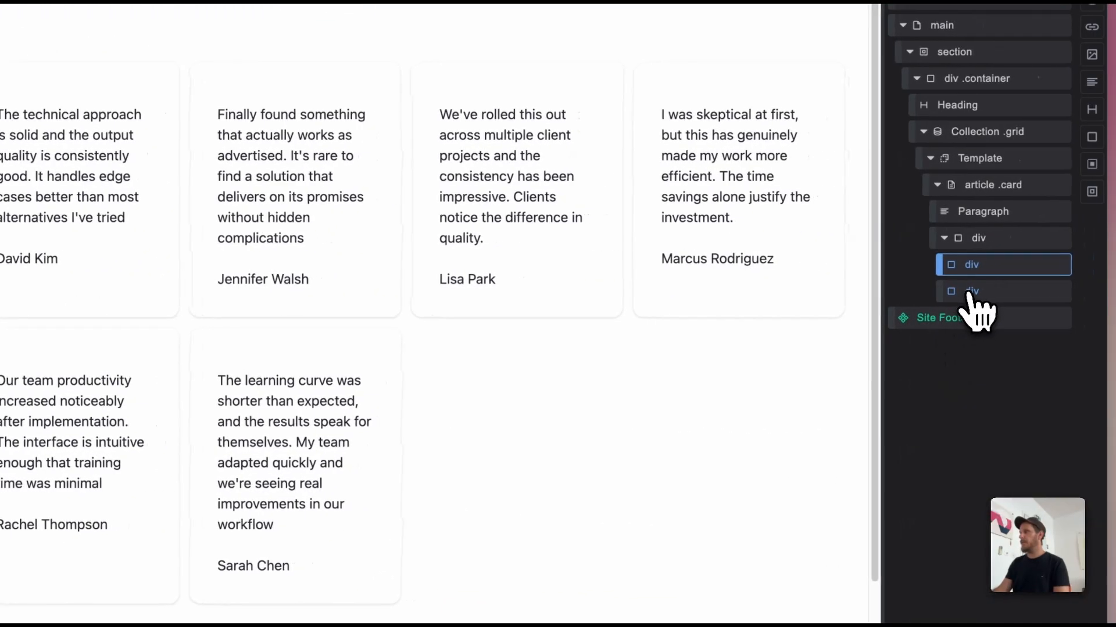
# Step: Insert the Profession loop tag {{profession}} as the content of the second nested div in the card
pyautogui.click(969, 292)
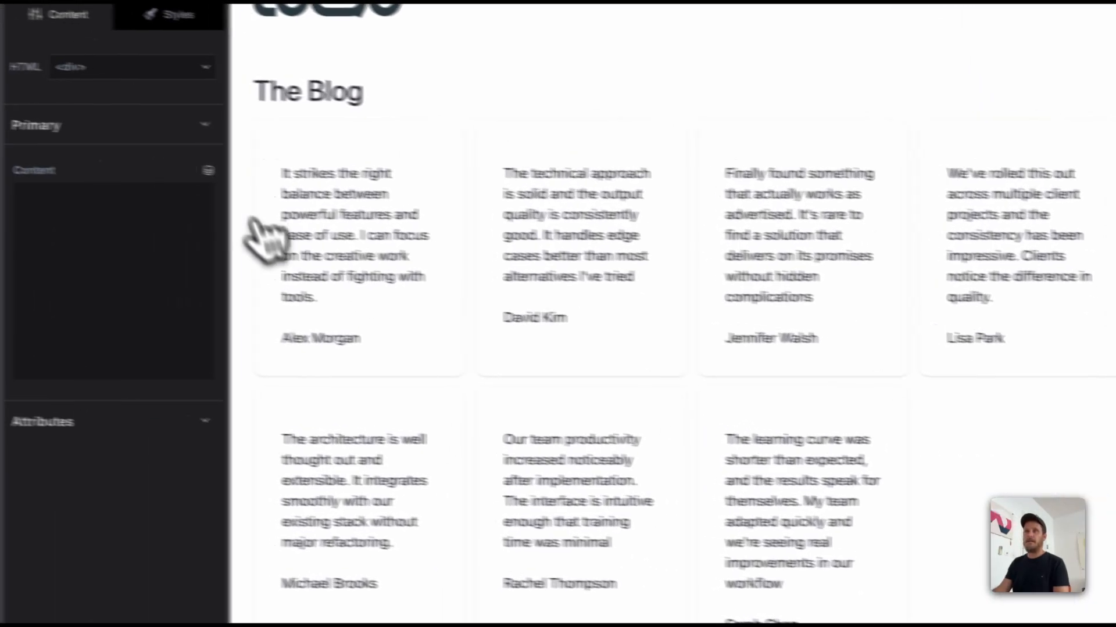
pyautogui.click(208, 171)
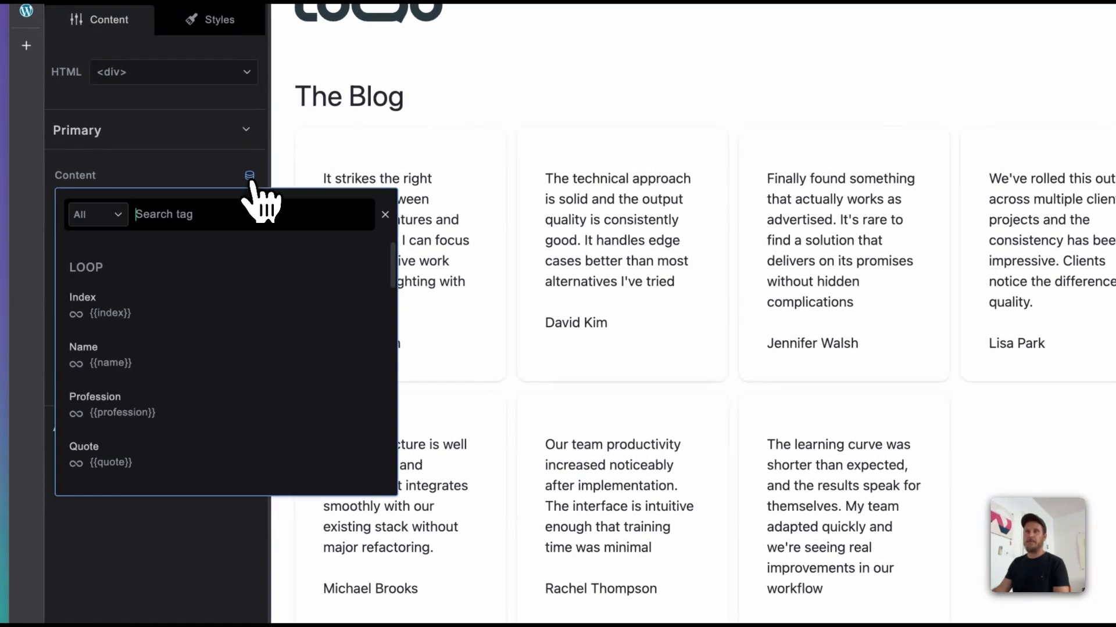
pyautogui.click(203, 412)
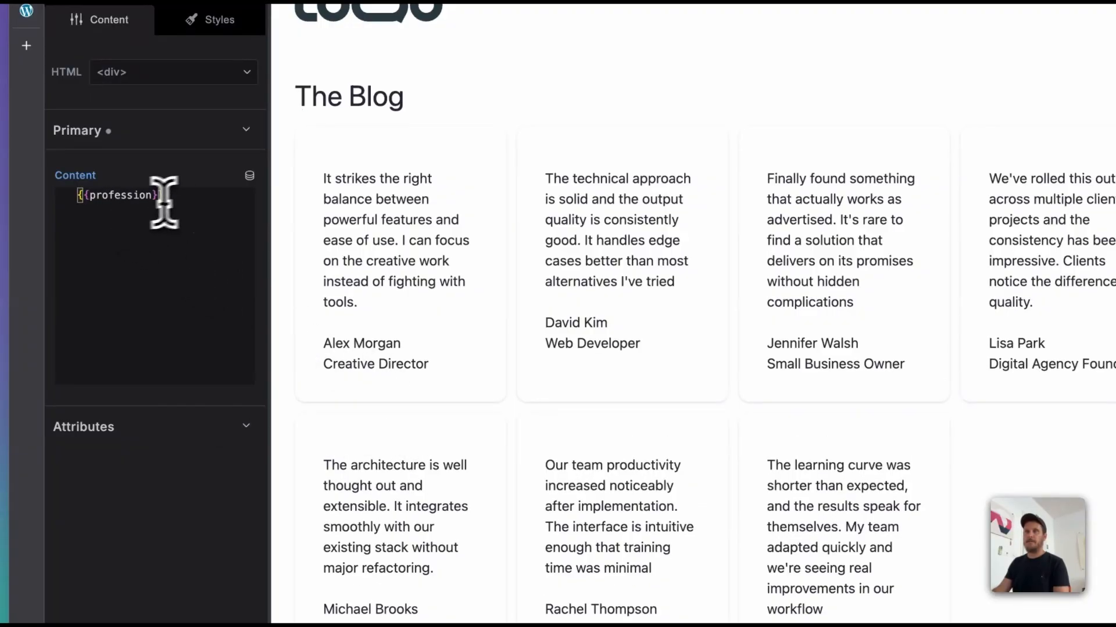
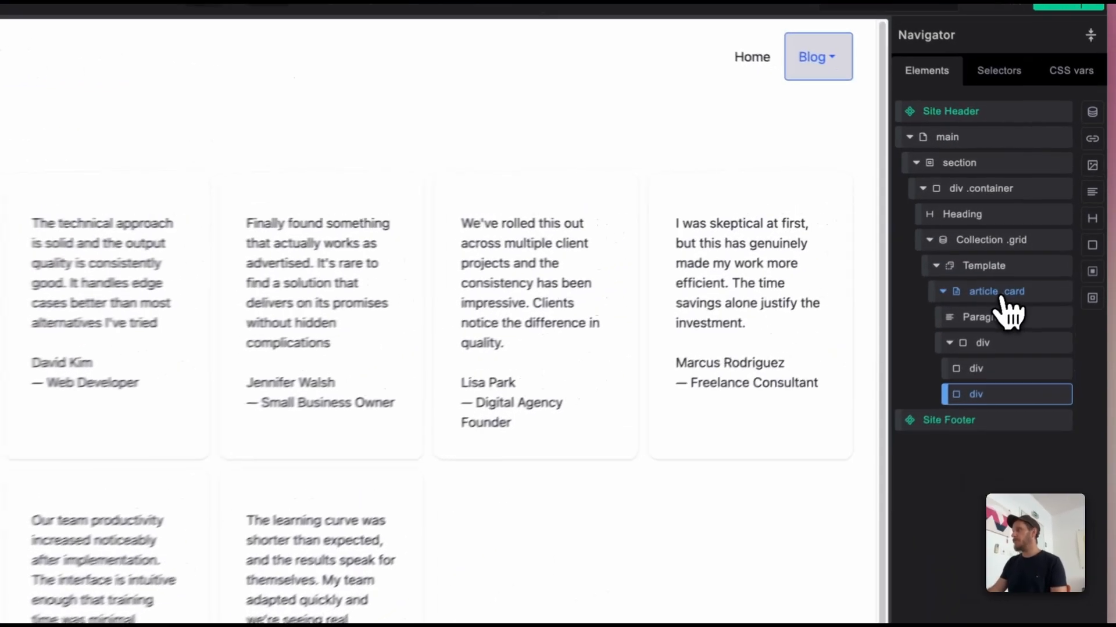
# Step: Add a div inside the article .card, place it above the Paragraph and give it the content "Label"
pyautogui.click(1034, 251)
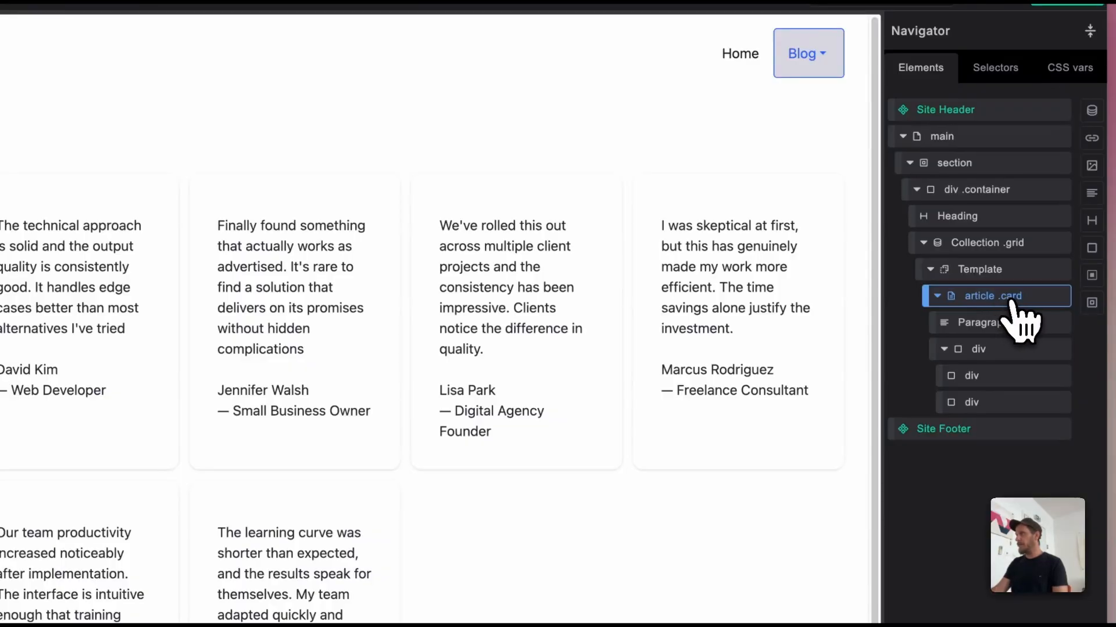
pyautogui.click(1092, 248)
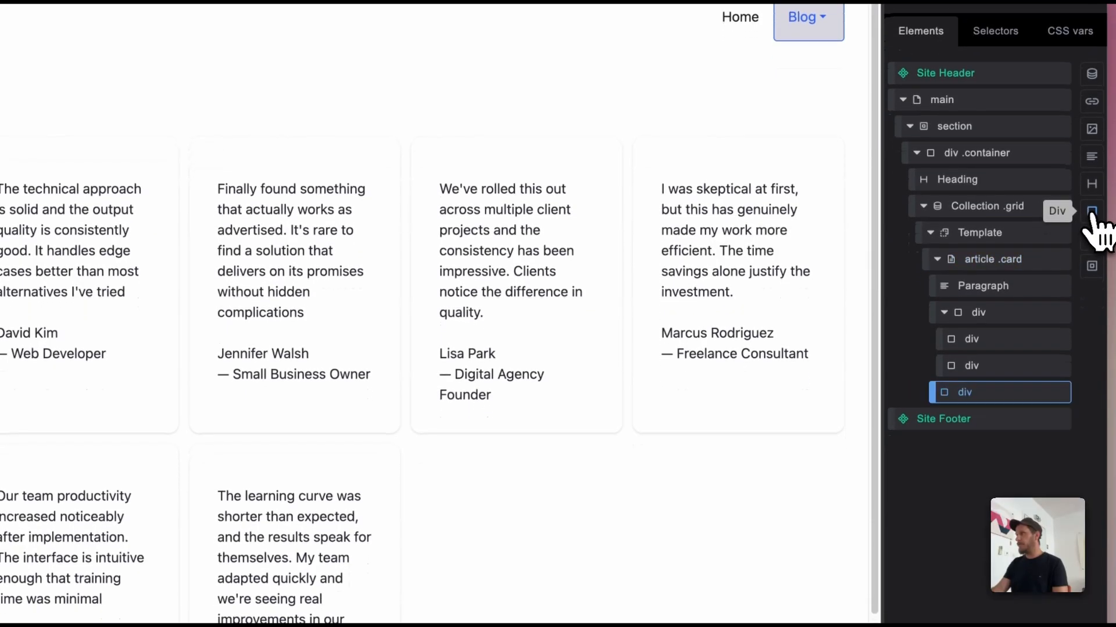
pyautogui.moveTo(1018, 391); pyautogui.dragTo(1035, 282)
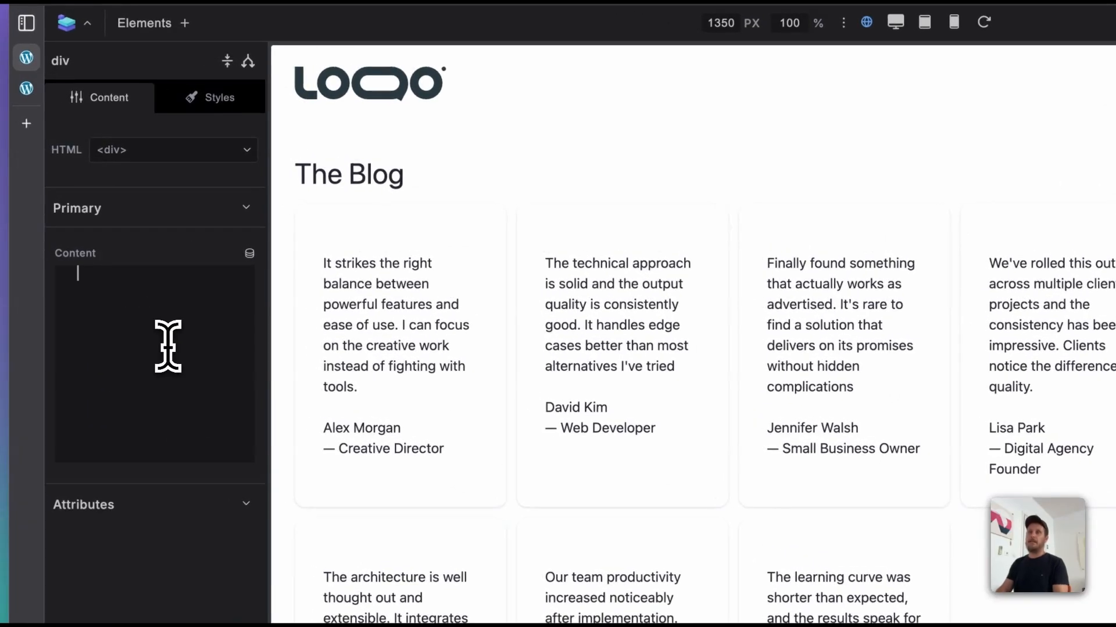
pyautogui.click(168, 346)
pyautogui.write('Label')
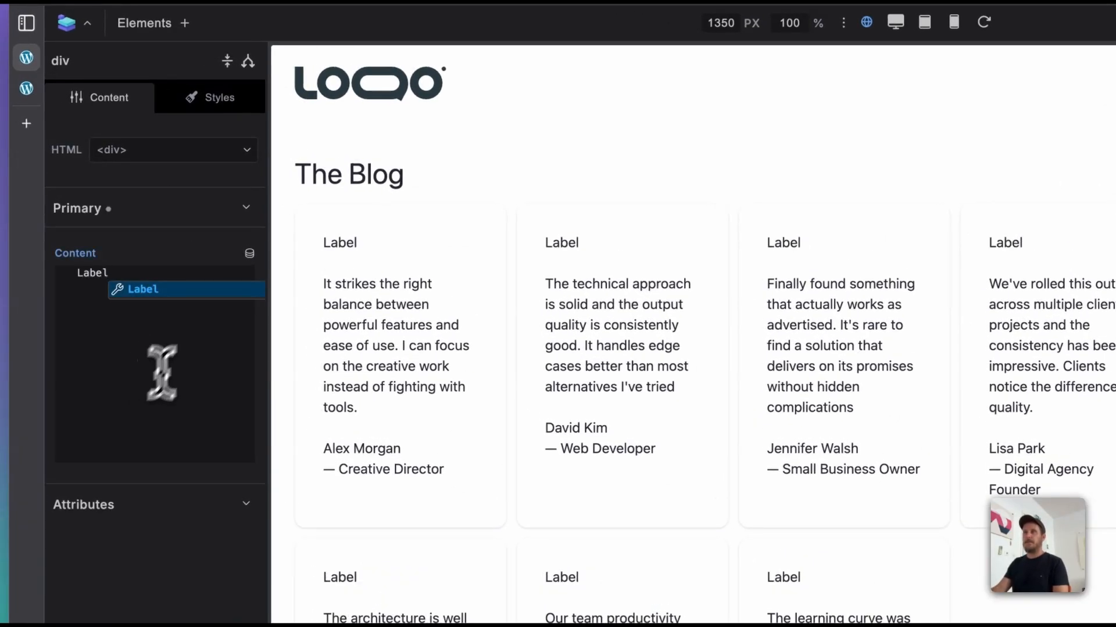
# Step: Find the global badge classes with "bad" and apply one to the Label div
pyautogui.click(212, 99)
pyautogui.click(183, 186)
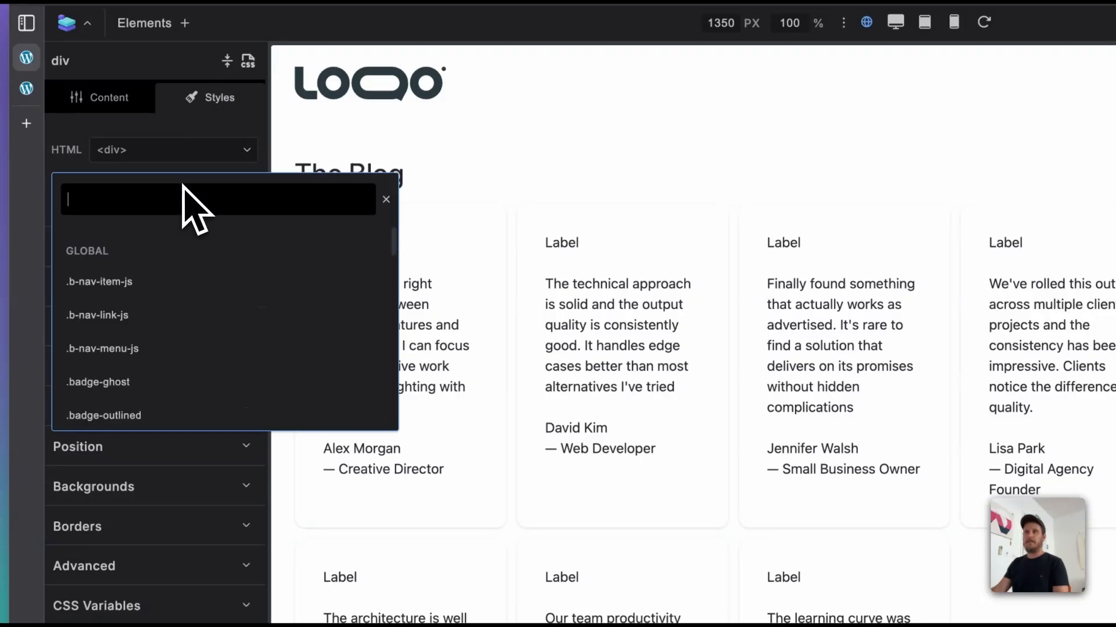
pyautogui.write('bad')
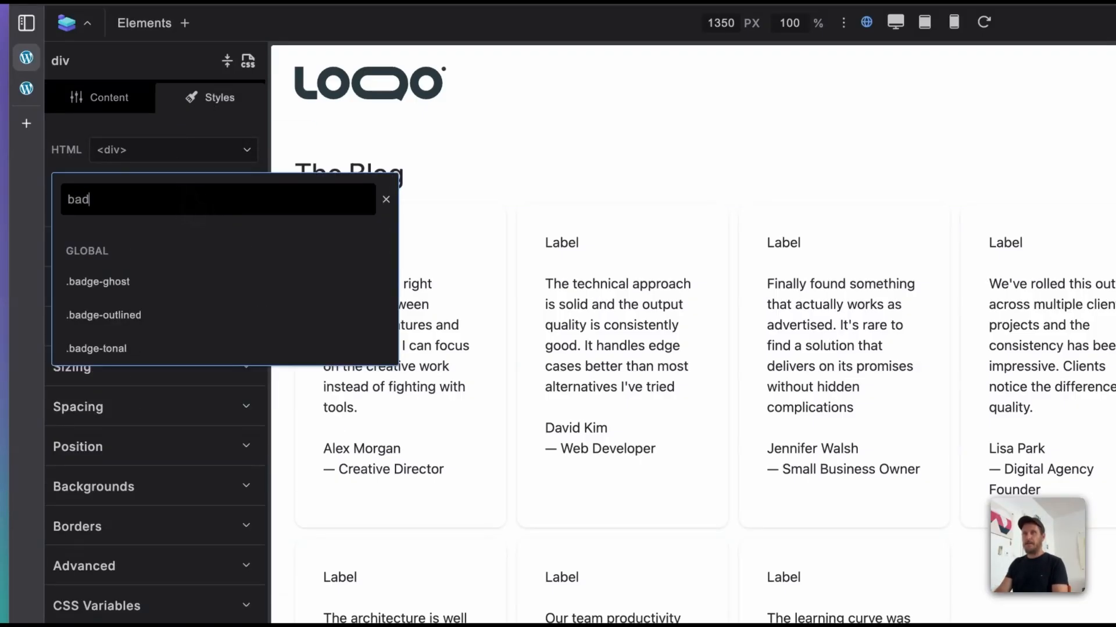
pyautogui.press('Down')
pyautogui.press('Down')
pyautogui.press('Return')
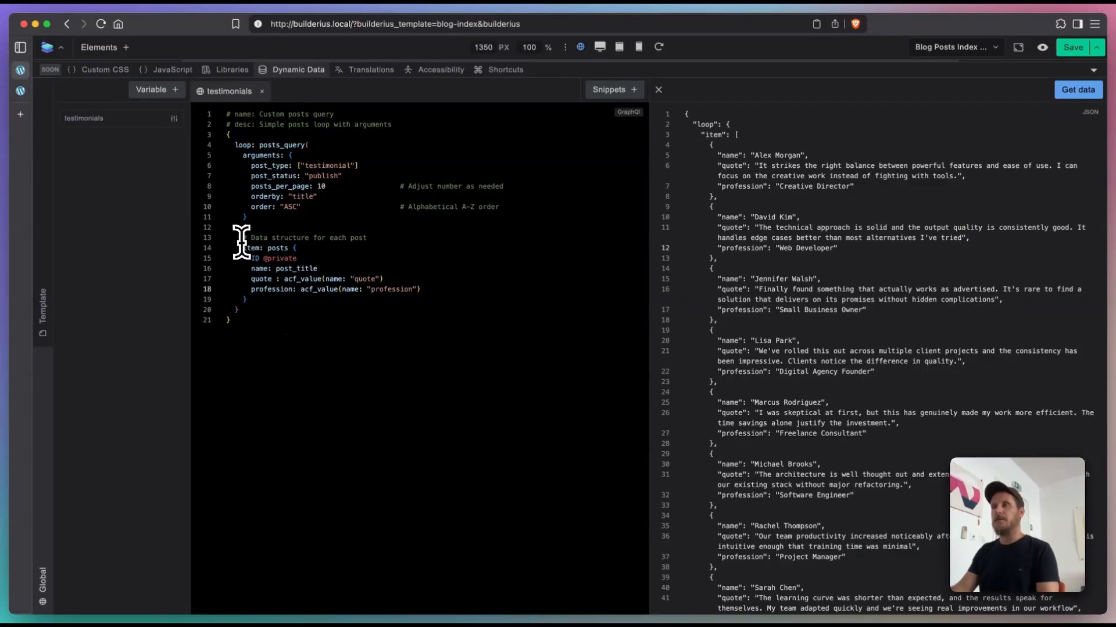
# Step: Examine the item: posts block of the testimonials query and search the snippets for "post" and "term"
pyautogui.moveTo(243, 248); pyautogui.dragTo(254, 299)
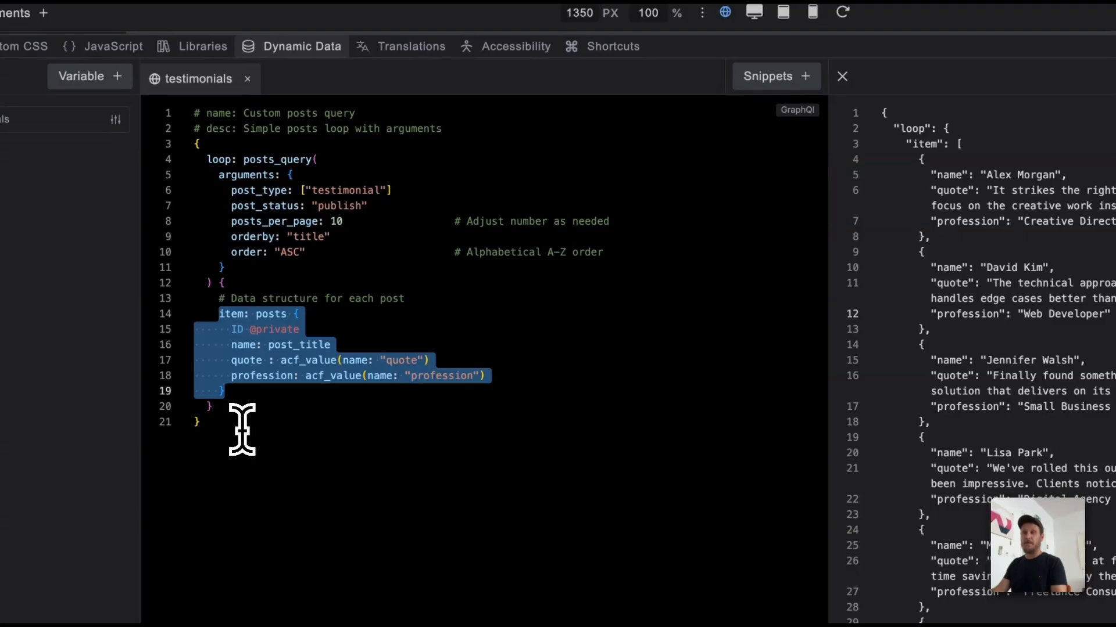
pyautogui.click(255, 402)
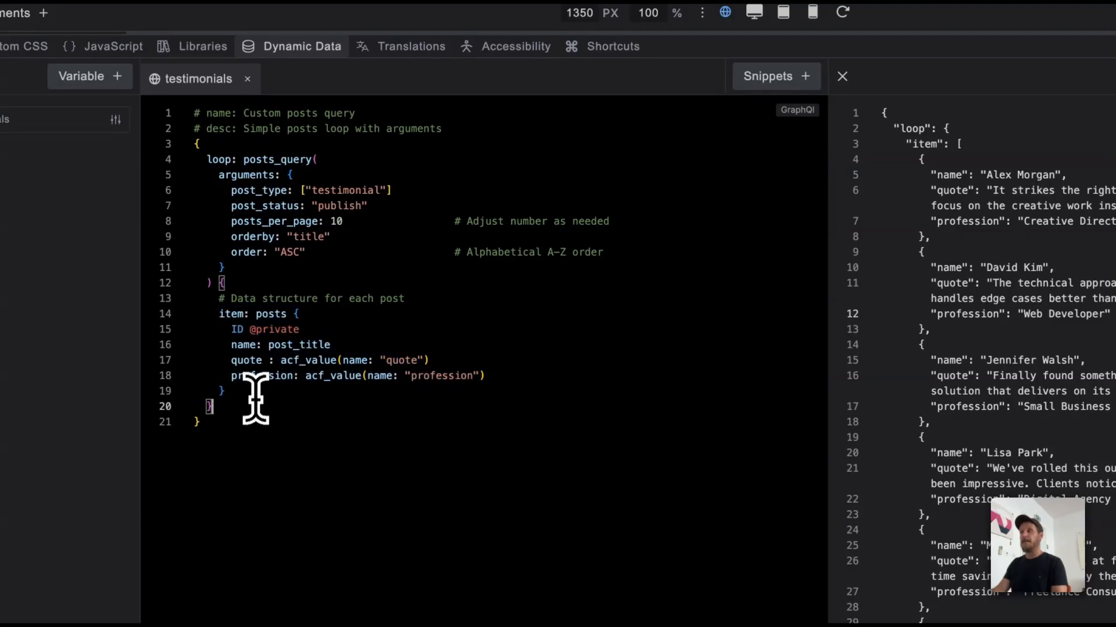
pyautogui.click(258, 386)
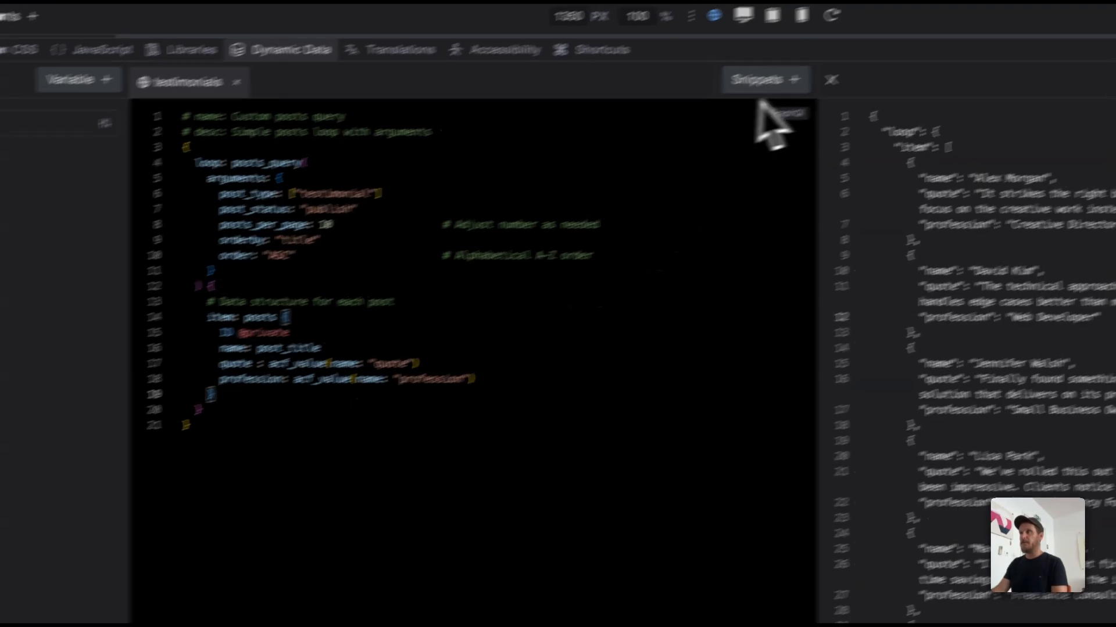
pyautogui.click(767, 77)
pyautogui.write('post')
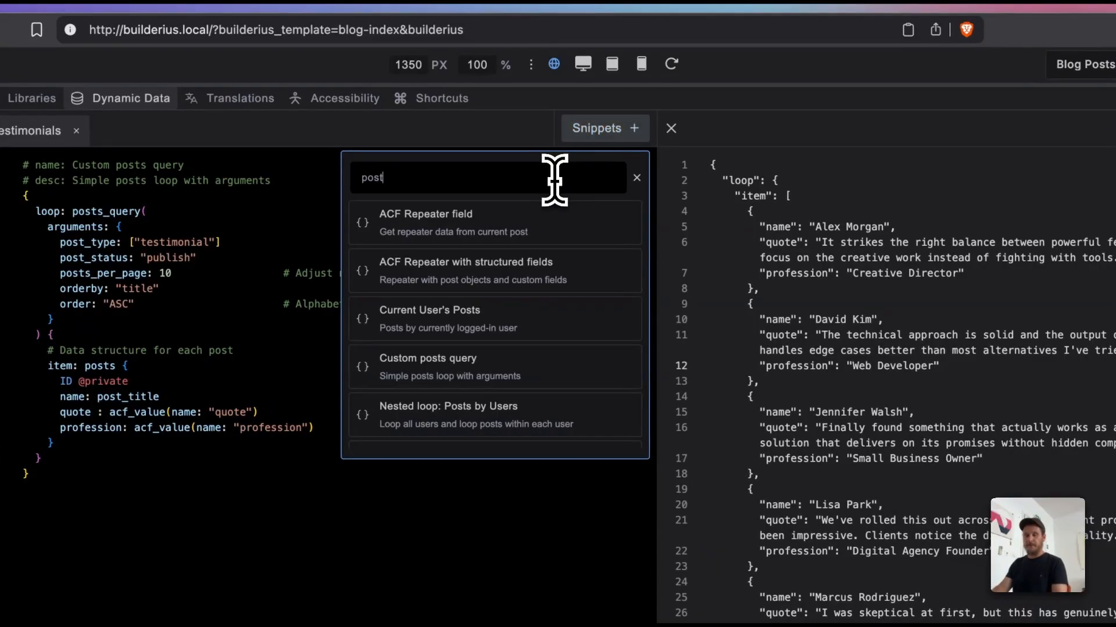
pyautogui.press('BackSpace')
pyautogui.press('BackSpace')
pyautogui.press('BackSpace')
pyautogui.press('BackSpace')
pyautogui.write('term')
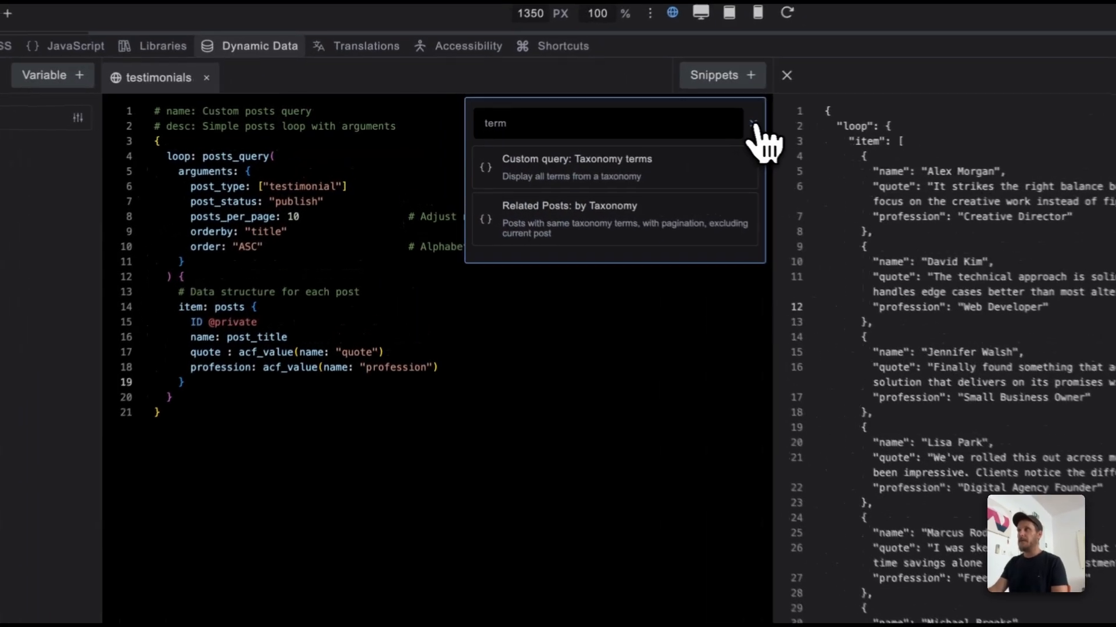
pyautogui.click(635, 123)
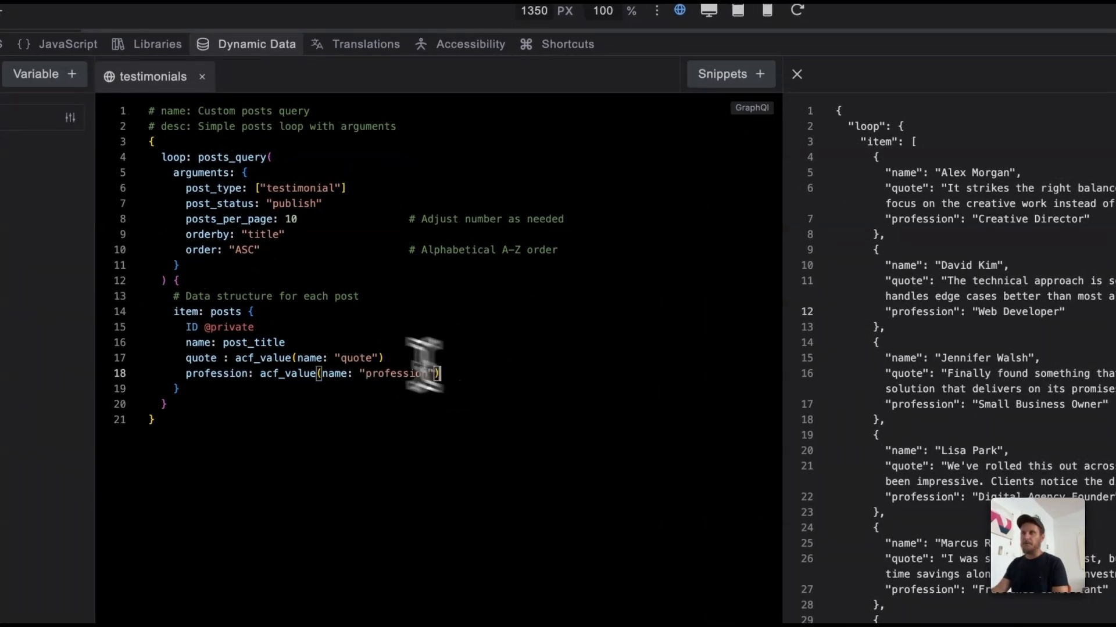
# Step: Add a terms_query below the profession field in the posts item, with the argument taxonomy: "label"
pyautogui.click(258, 312)
pyautogui.click(490, 381)
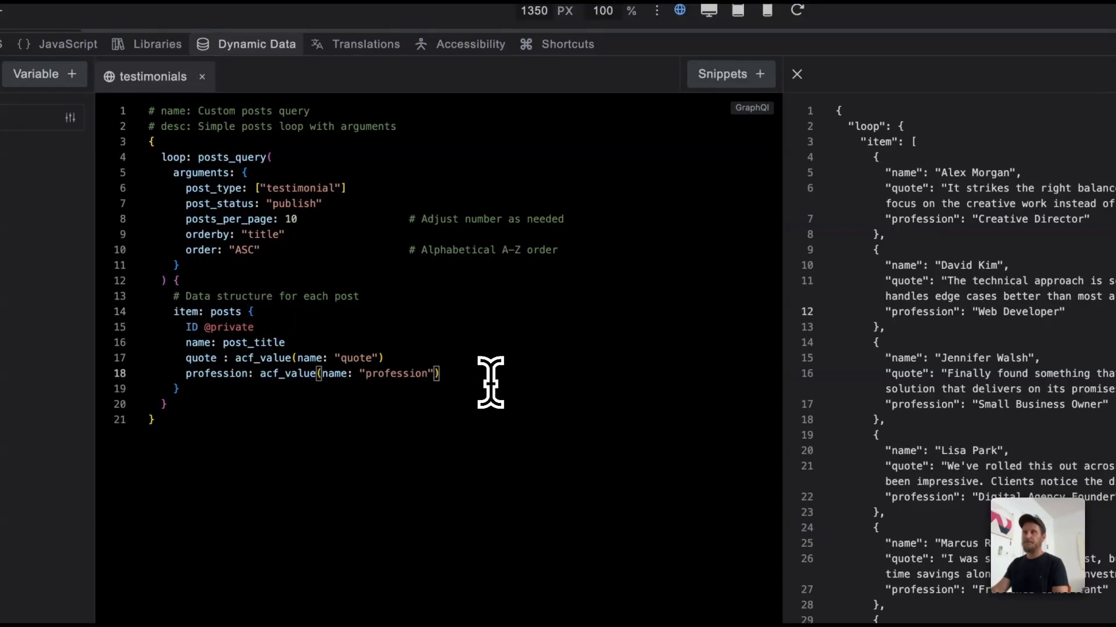
pyautogui.press('Return')
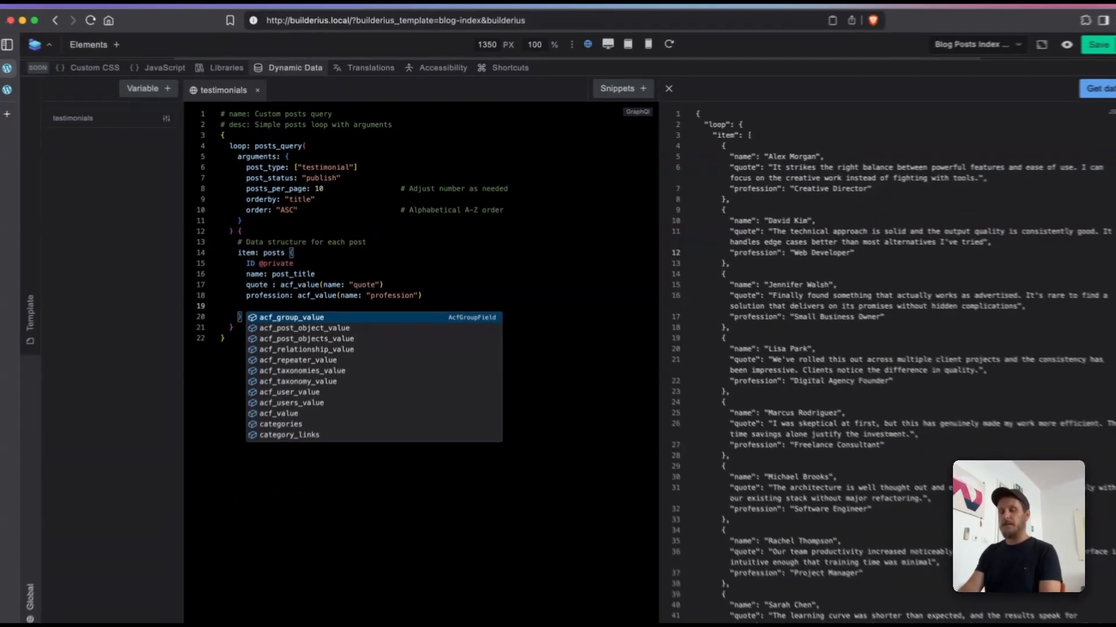
pyautogui.write('term')
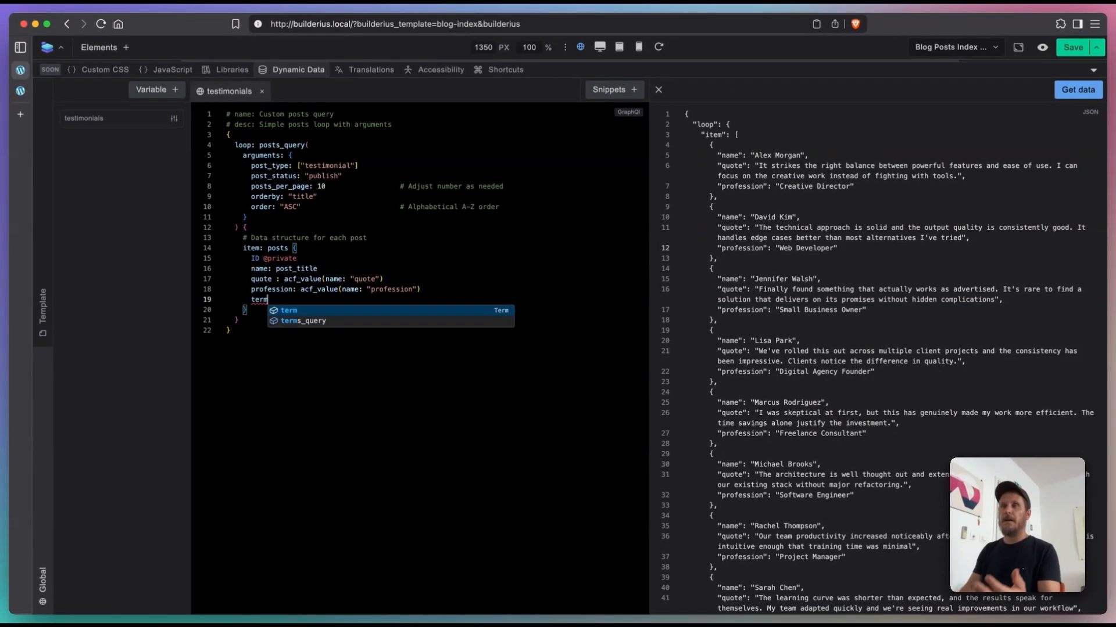
pyautogui.press('Down')
pyautogui.press('Return')
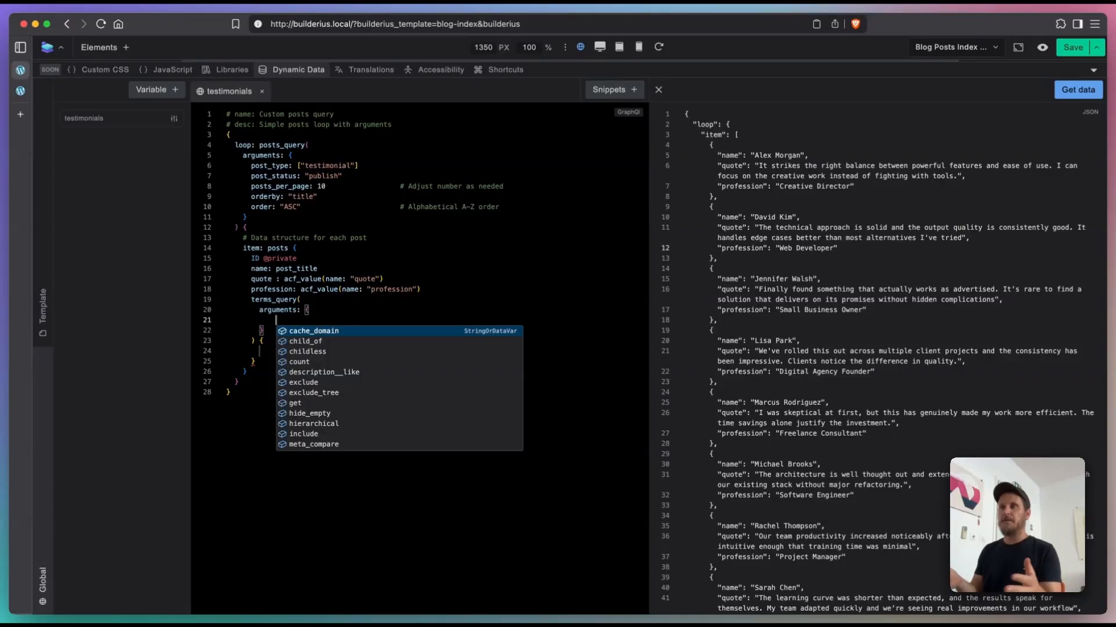
pyautogui.write('ta')
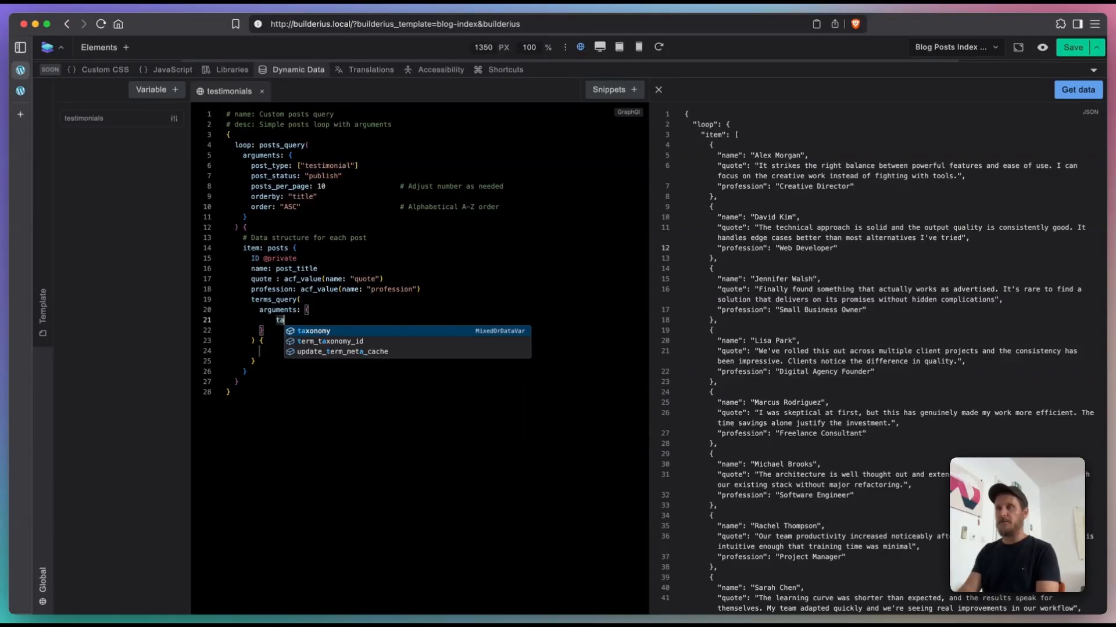
pyautogui.press('Return')
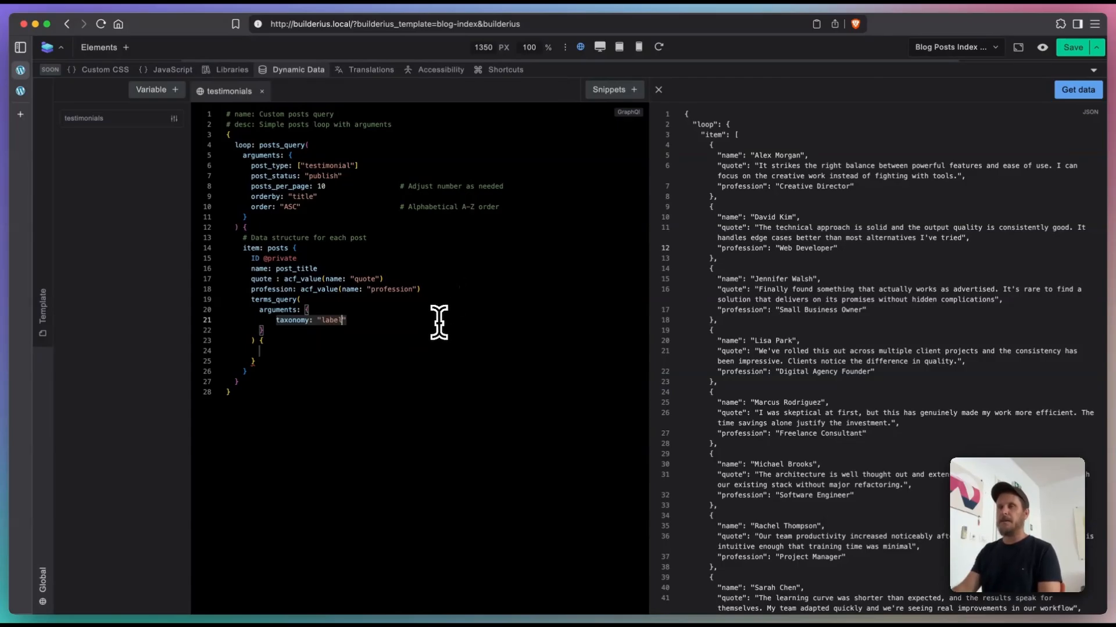
# Step: Request the name field of the terms in the terms_query body and fetch the query's data
pyautogui.press('Down')
pyautogui.press('Down')
pyautogui.press('Down')
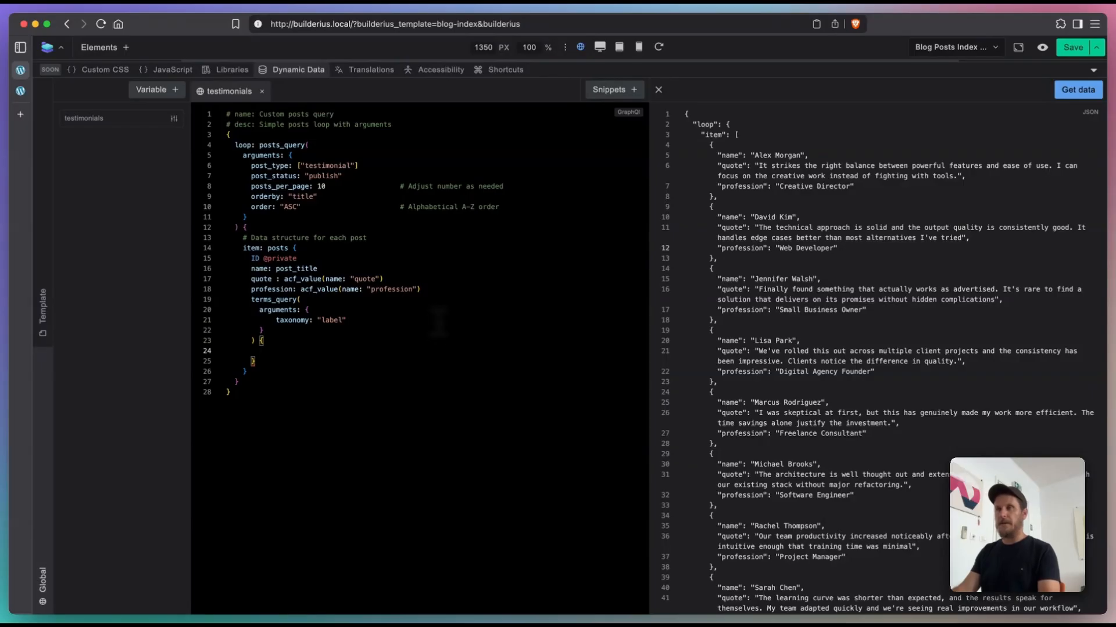
pyautogui.write('terms {')
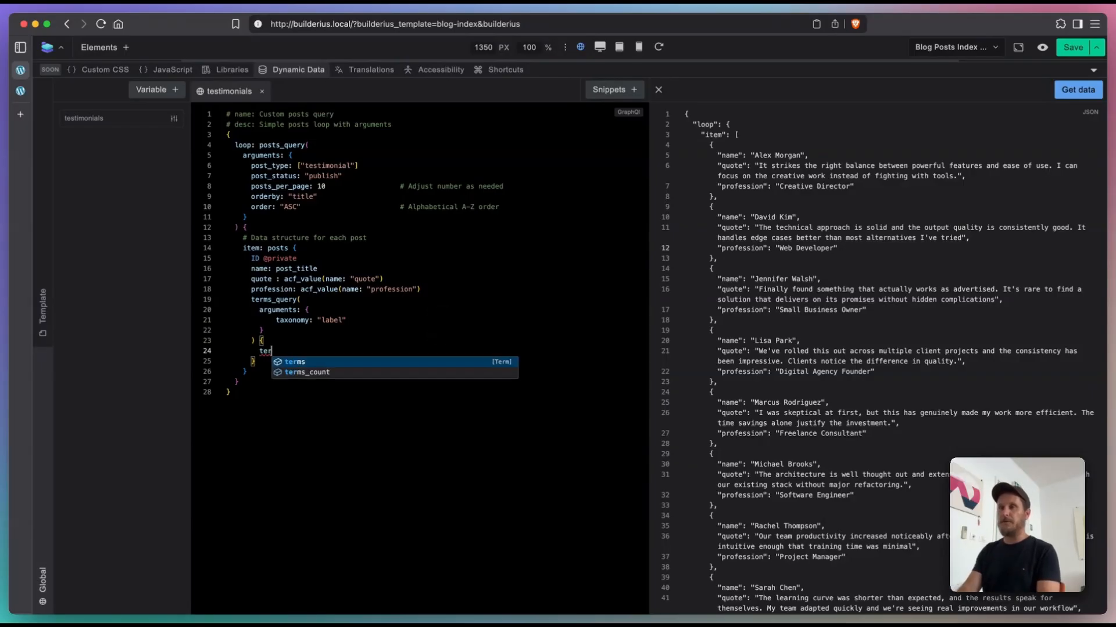
pyautogui.press('Return')
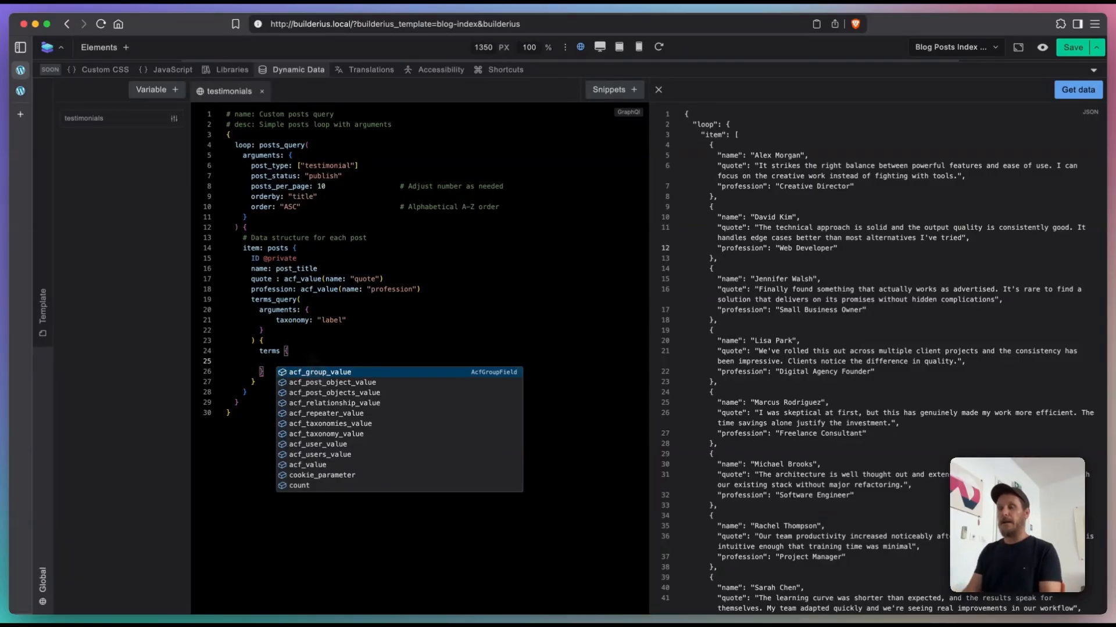
pyautogui.write('name')
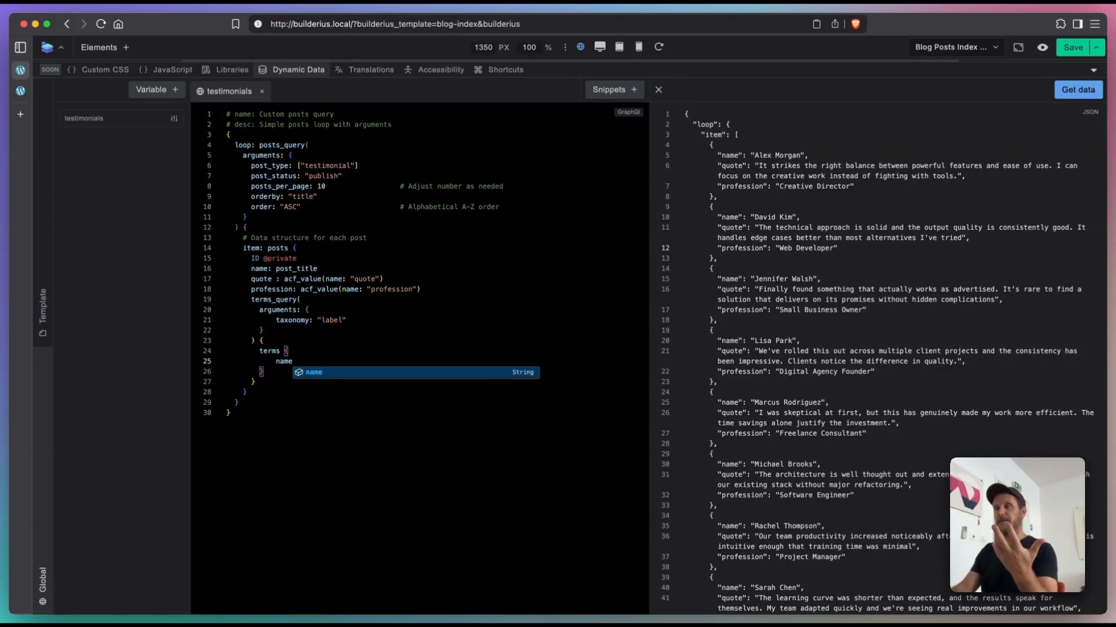
pyautogui.click(1077, 90)
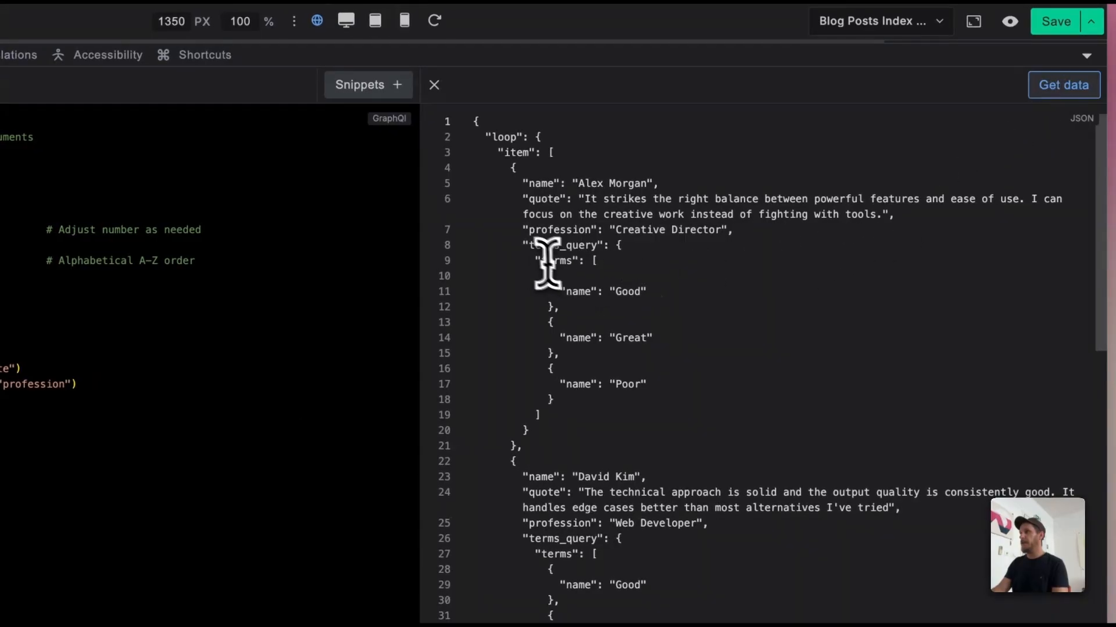
# Step: Examine the terms returned for the first testimonial and compare them with the testimonials list and Label taxonomy in the WordPress admin
pyautogui.moveTo(528, 245); pyautogui.dragTo(574, 429)
pyautogui.click(642, 420)
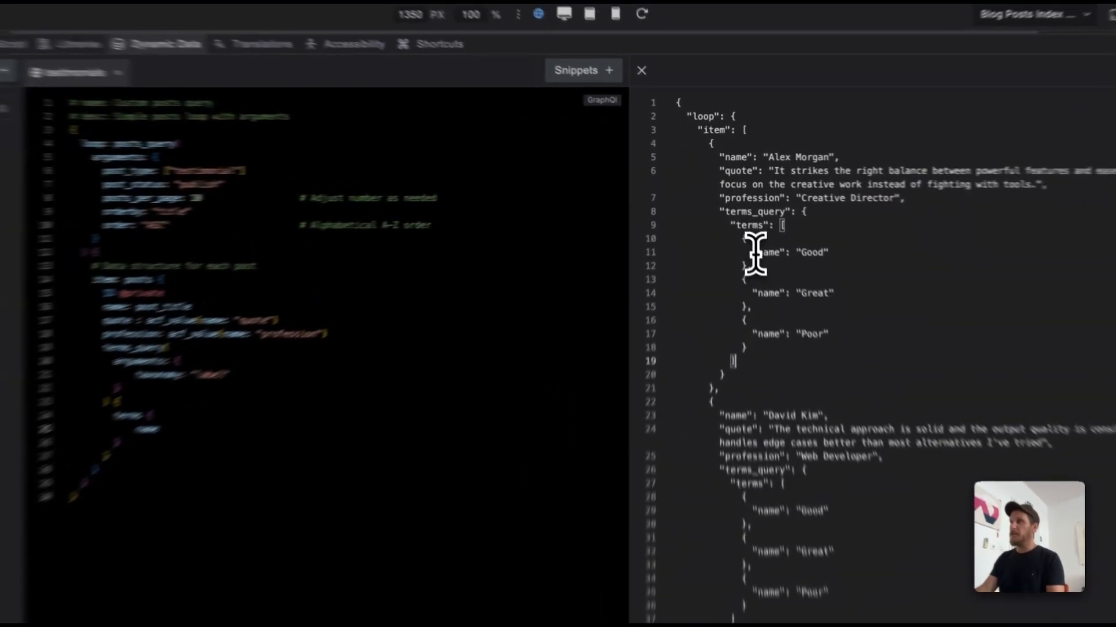
pyautogui.moveTo(746, 227); pyautogui.dragTo(809, 230)
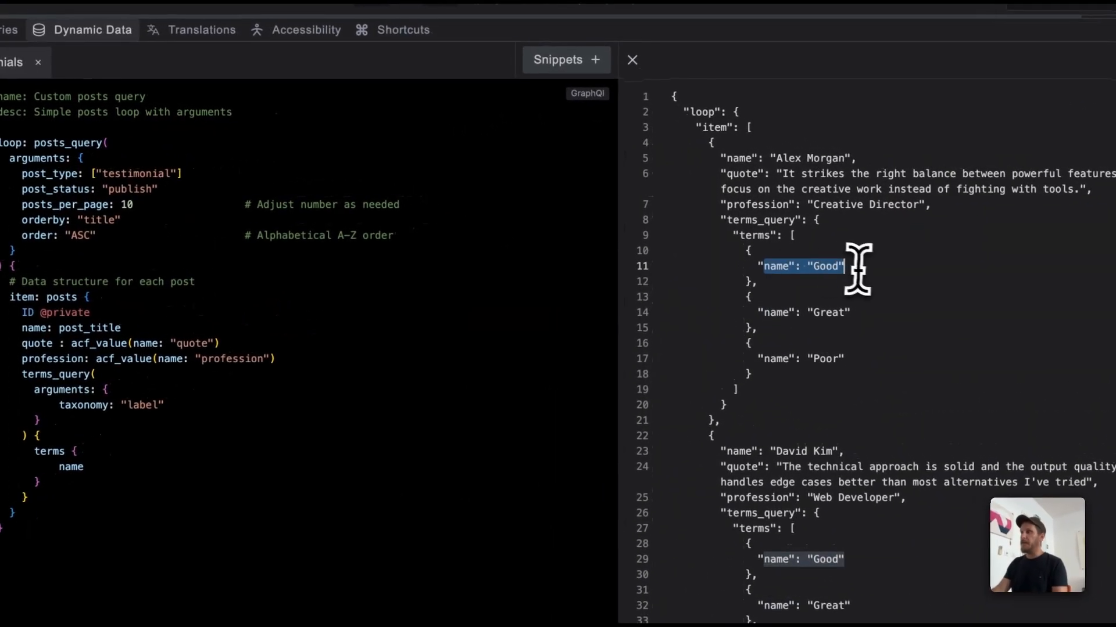
pyautogui.moveTo(858, 270); pyautogui.dragTo(852, 359)
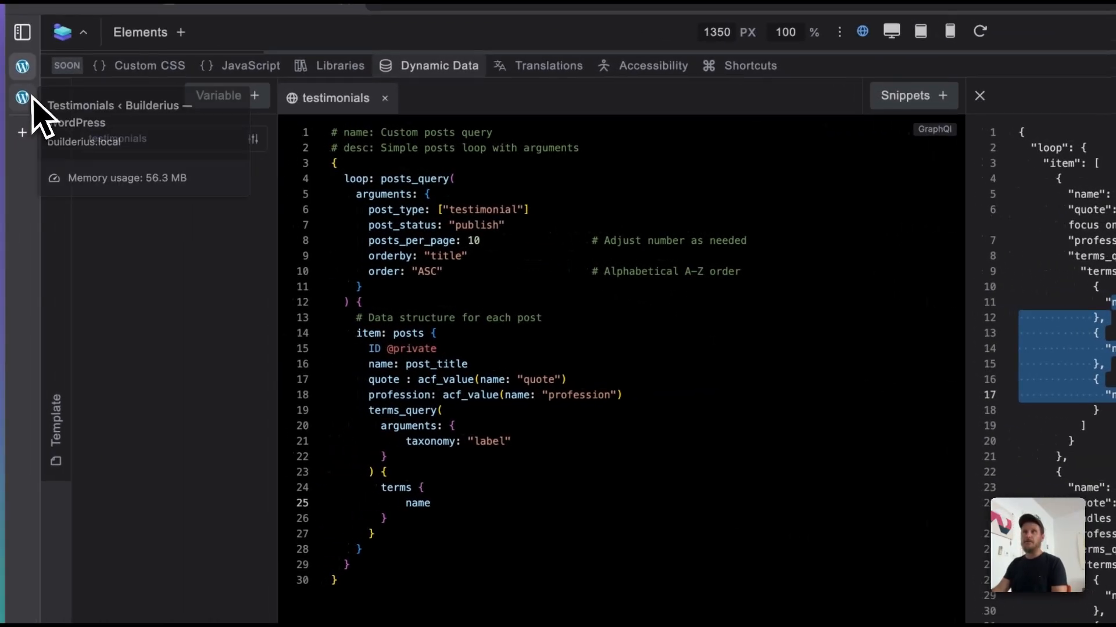
pyautogui.click(32, 98)
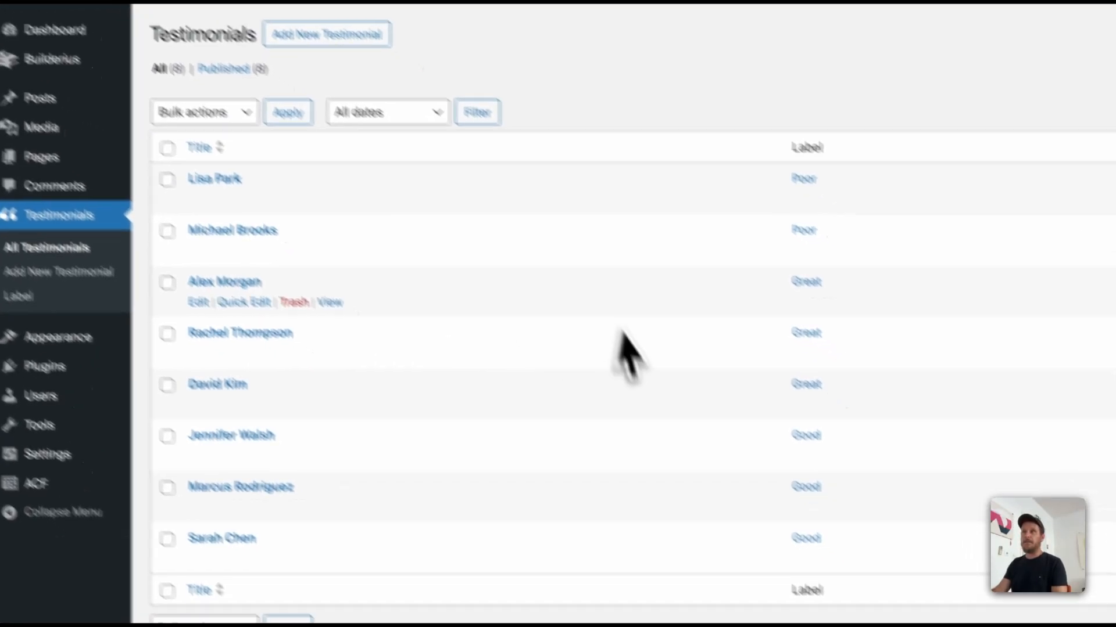
pyautogui.click(70, 271)
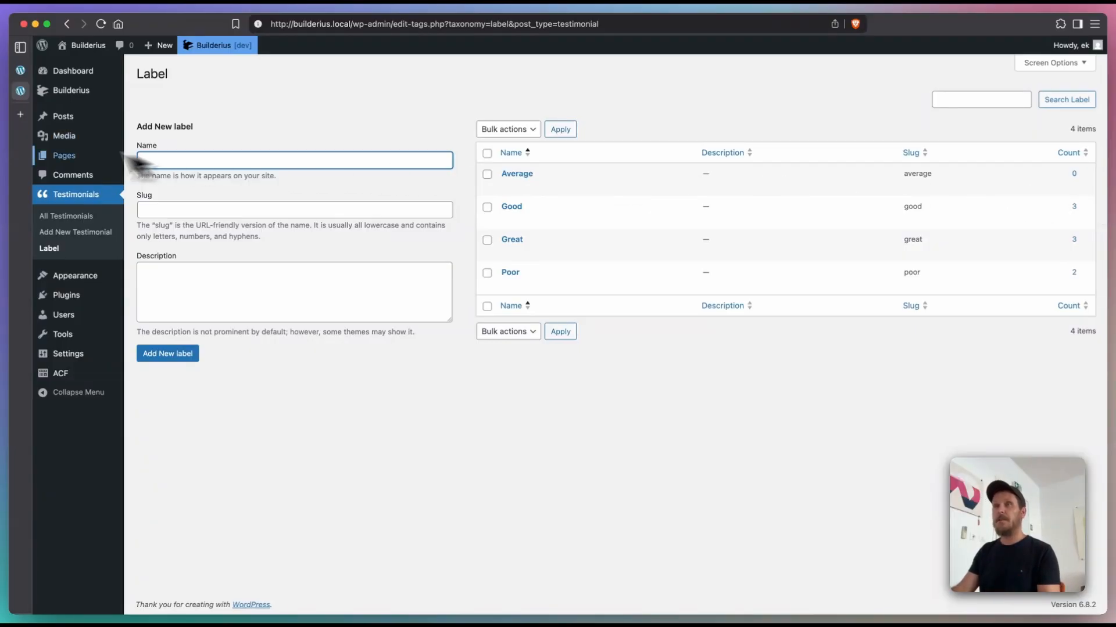
pyautogui.click(20, 71)
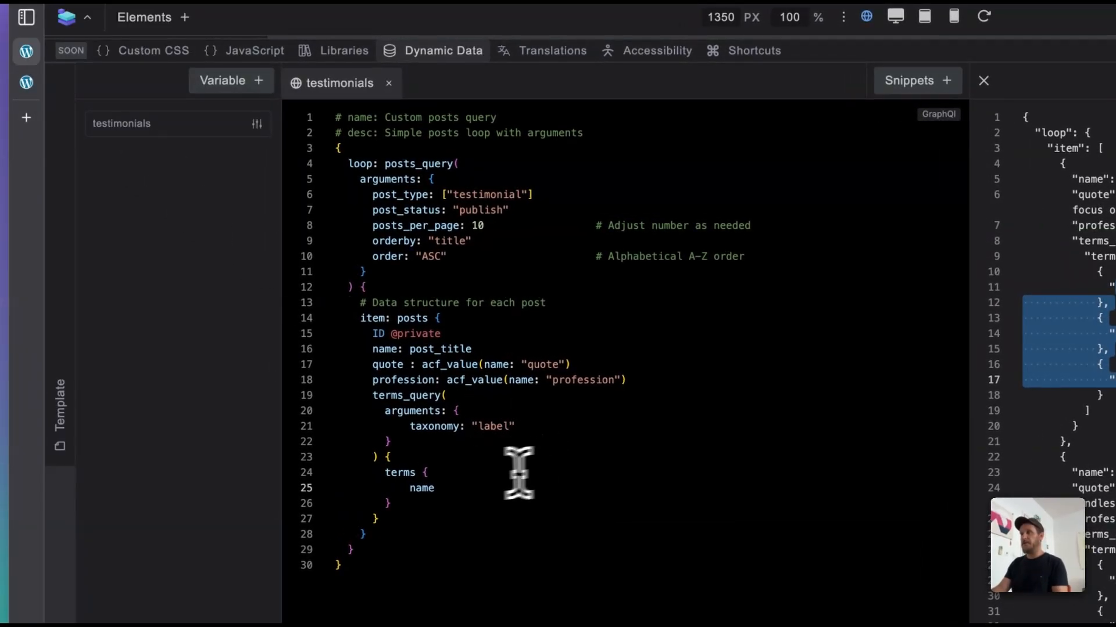
# Step: Add an object_ids argument below the taxonomy argument of the terms_query
pyautogui.click(469, 476)
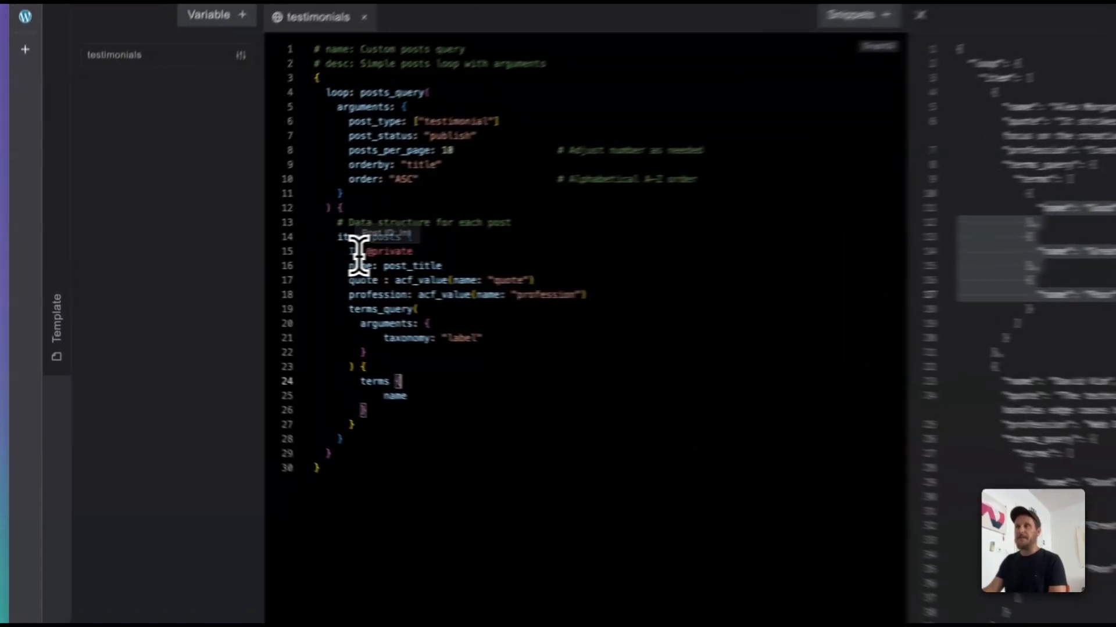
pyautogui.moveTo(260, 261); pyautogui.dragTo(252, 261)
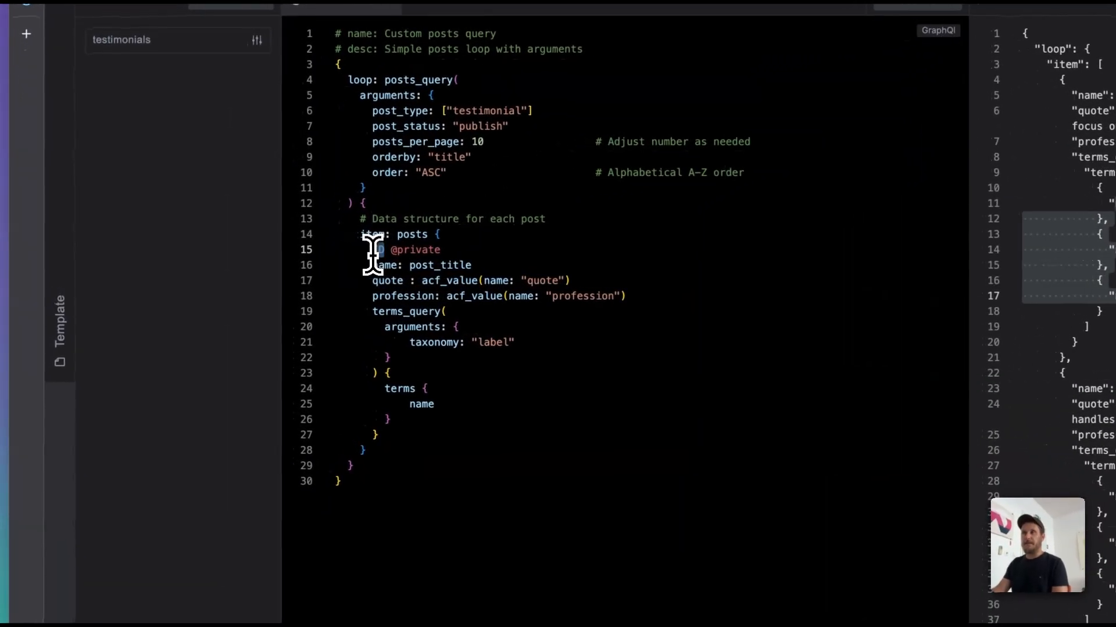
pyautogui.doubleClick(503, 401)
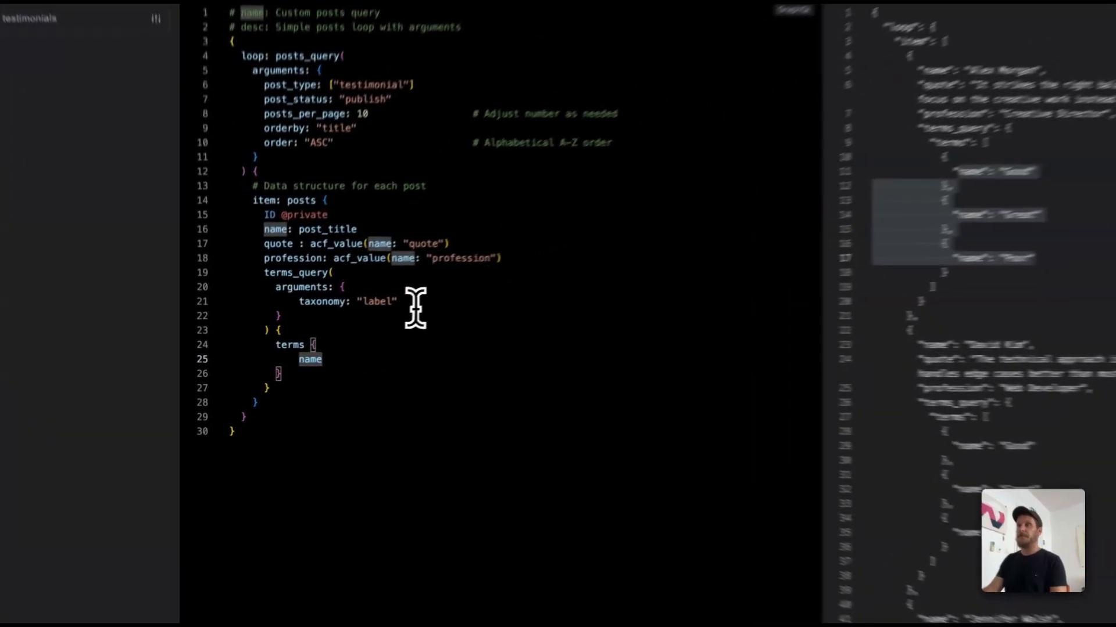
pyautogui.click(348, 320)
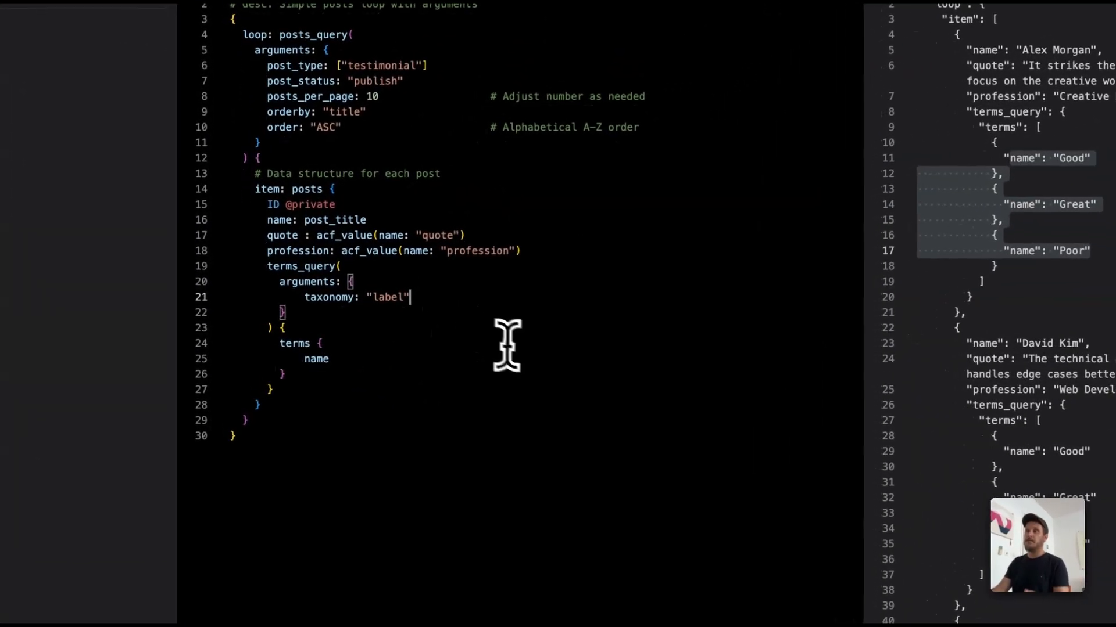
pyautogui.press('Return')
pyautogui.hotkey('ctrl', 'space')
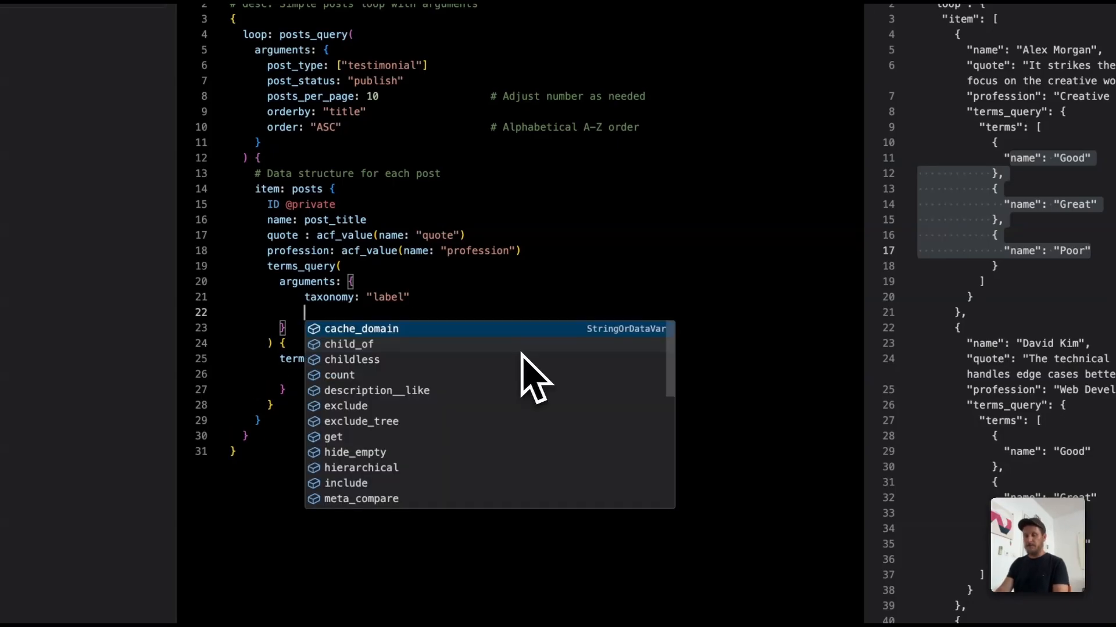
pyautogui.write('id')
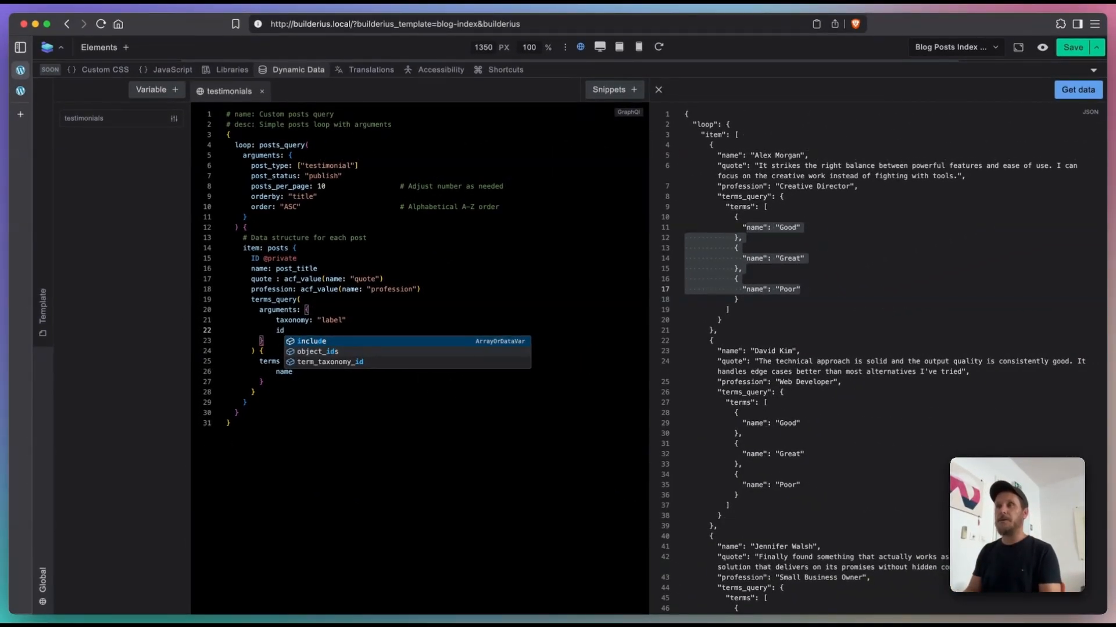
pyautogui.press('Down')
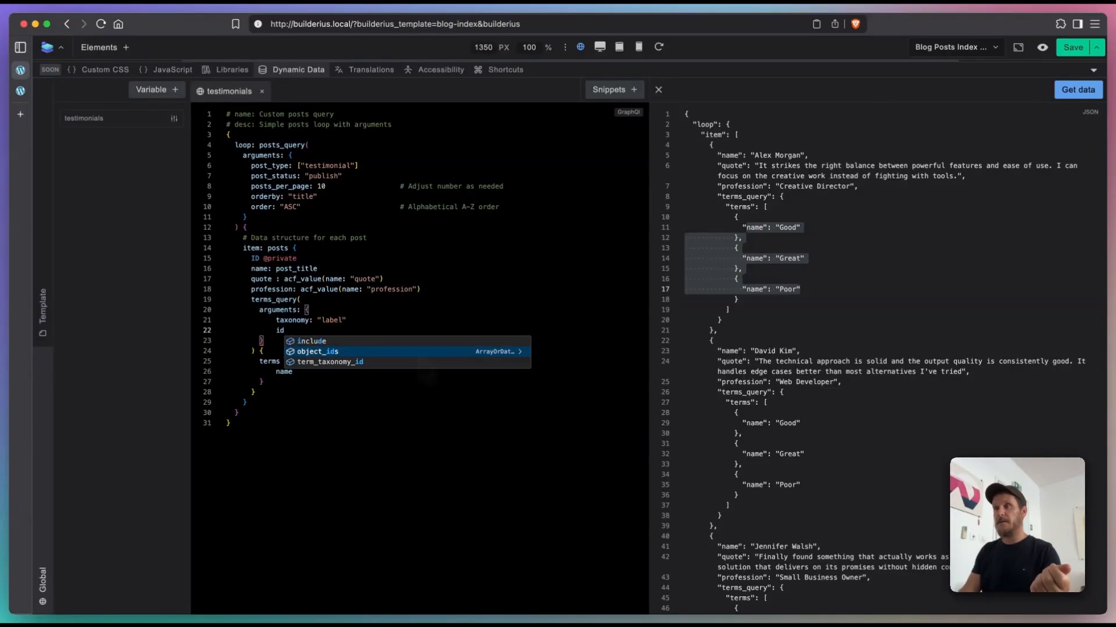
pyautogui.press('Return')
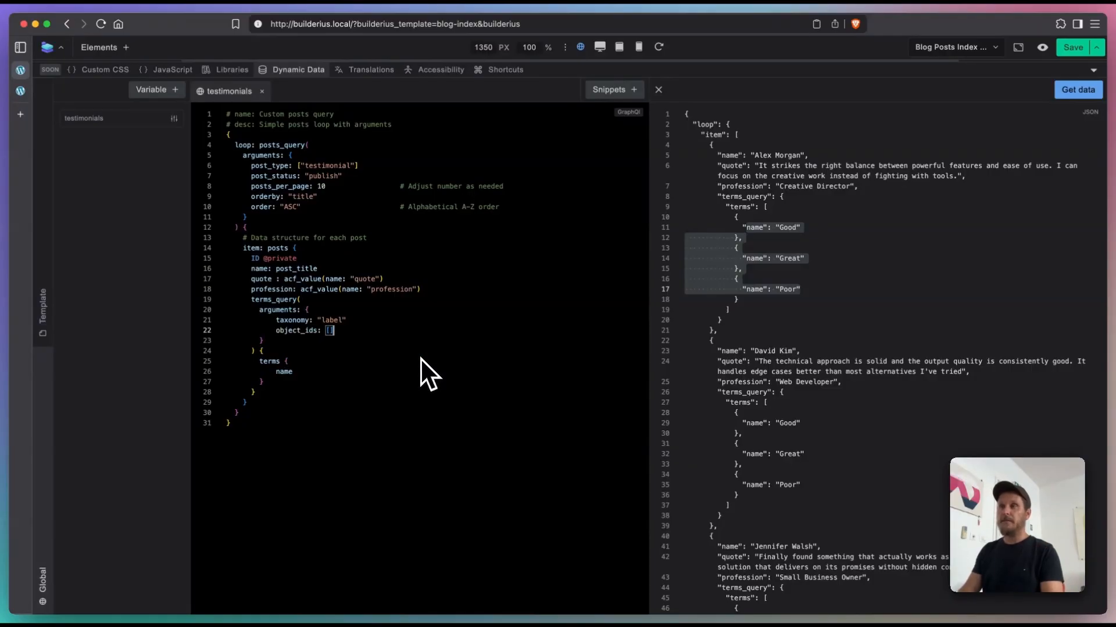
# Step: Set the object_ids argument to "{{ID}}" instead of an array and fetch the query's data again
pyautogui.press('BackSpace')
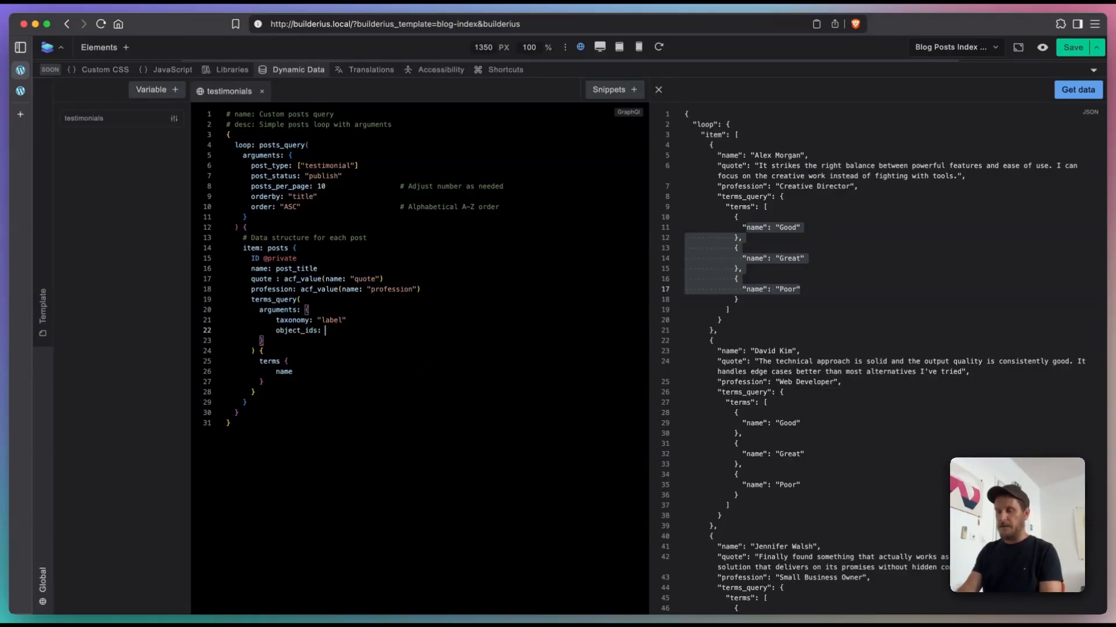
pyautogui.write('{{')
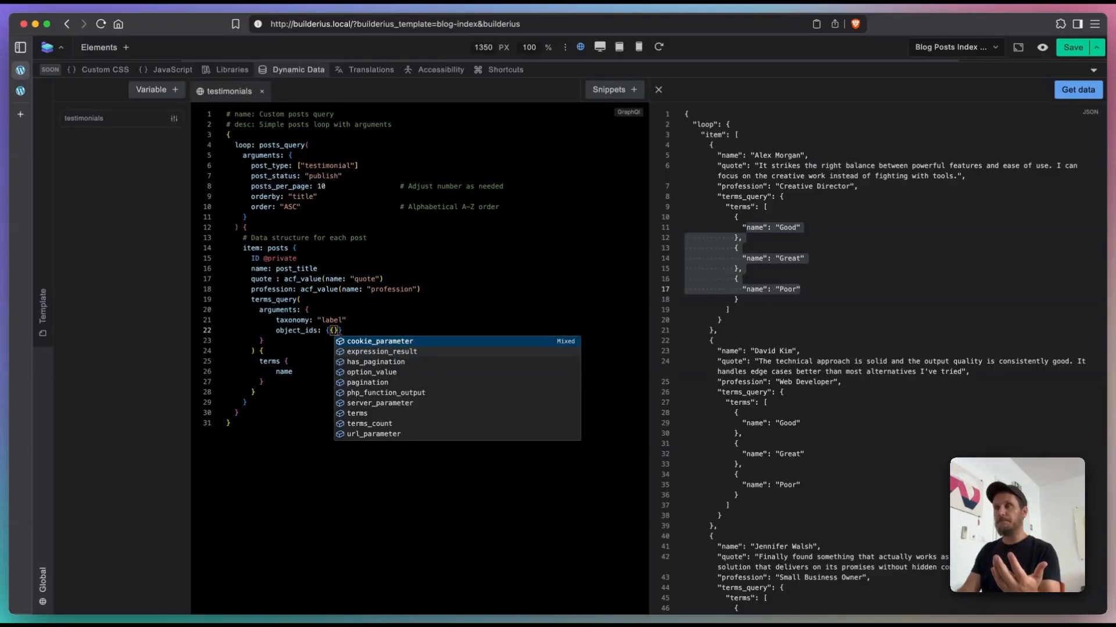
pyautogui.write('ID')
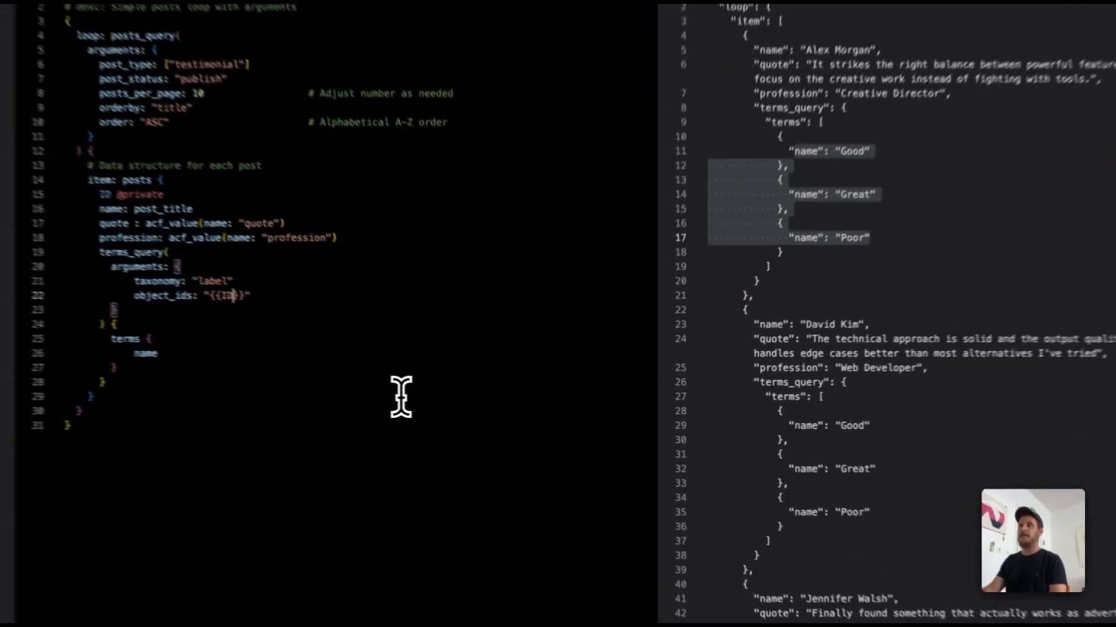
pyautogui.click(468, 402)
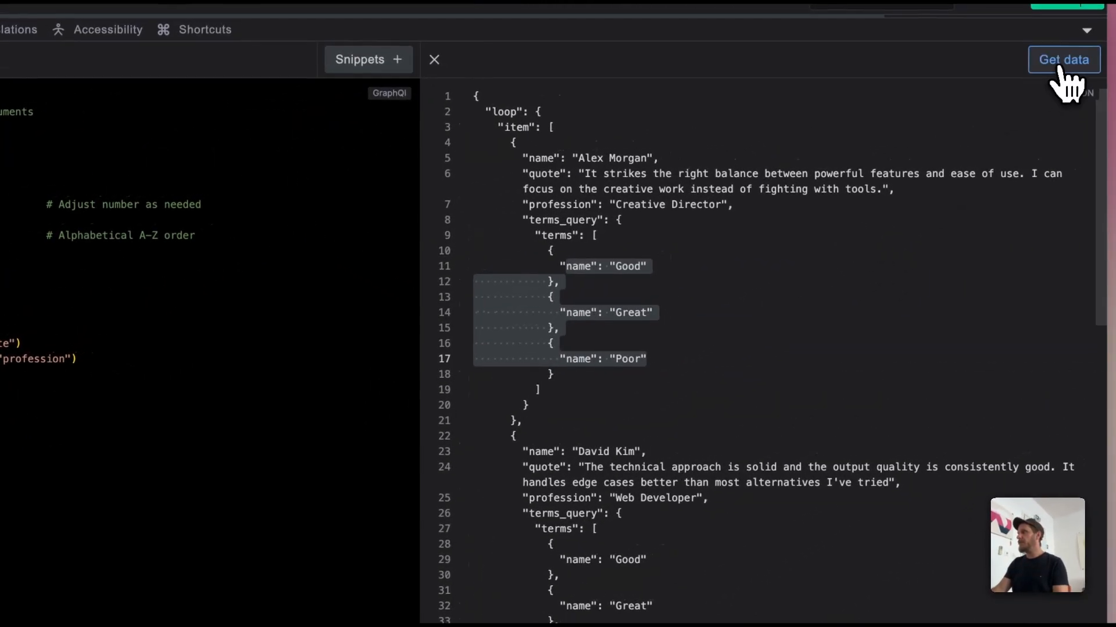
pyautogui.click(1062, 62)
pyautogui.scroll(-10, 739, 283)
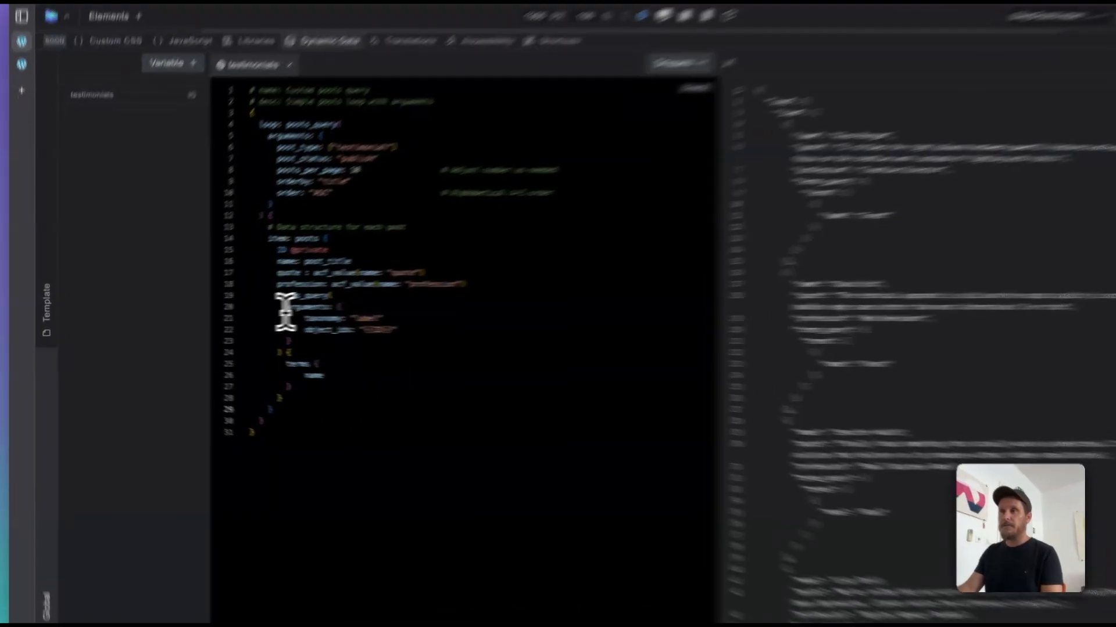
# Step: Alias terms_query as labels and its terms as item, and fetch the updated data of the testimonials query
pyautogui.click(285, 309)
pyautogui.click(277, 297)
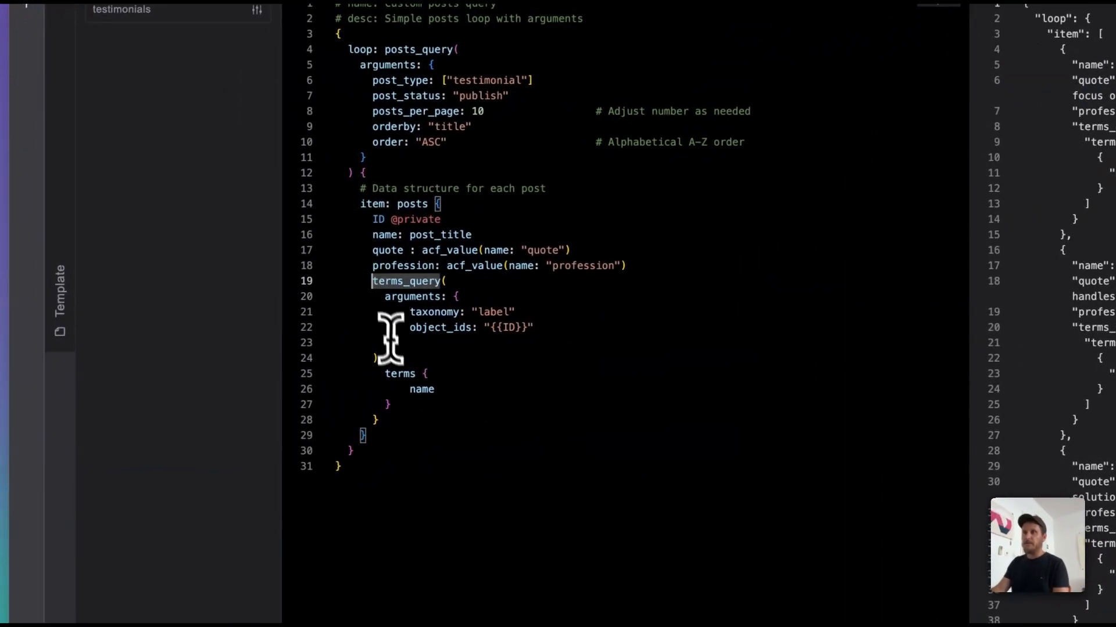
pyautogui.write('labels:')
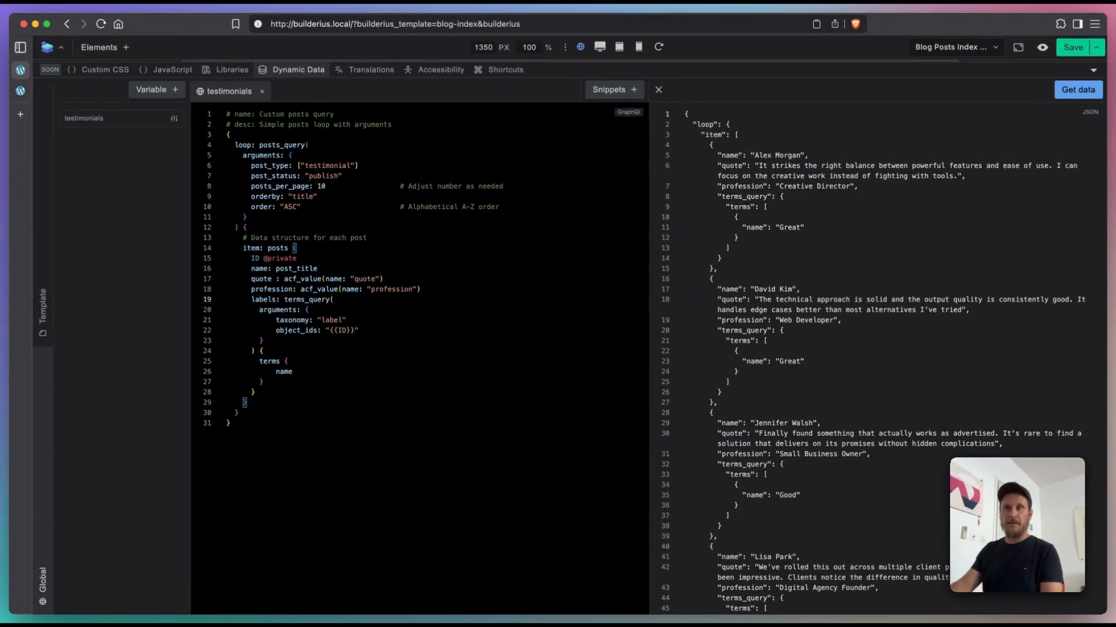
pyautogui.click(262, 362)
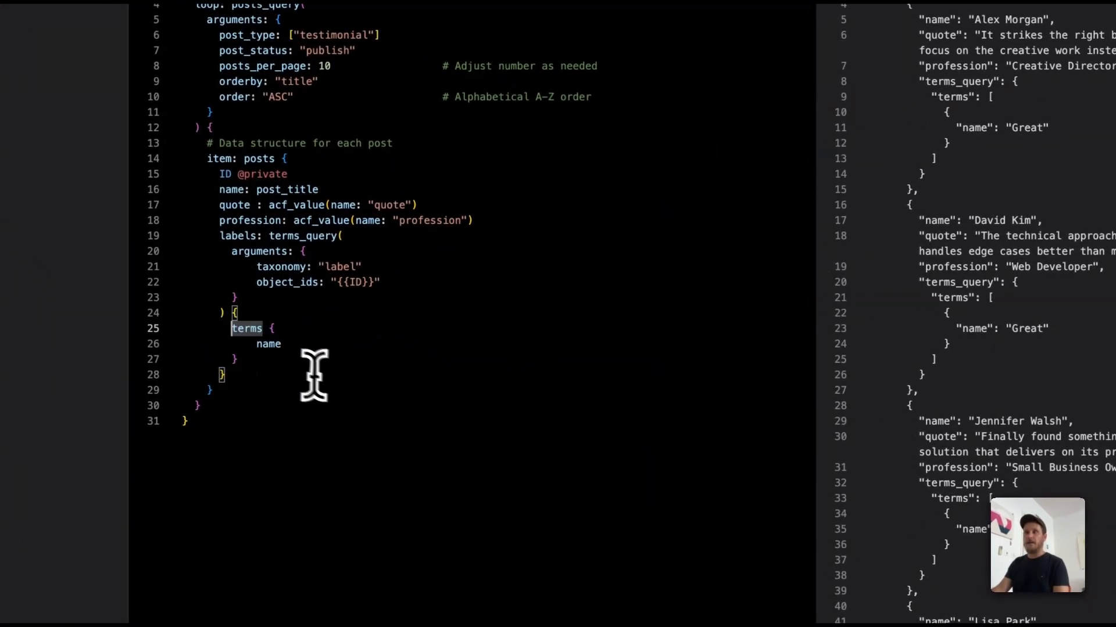
pyautogui.write(':')
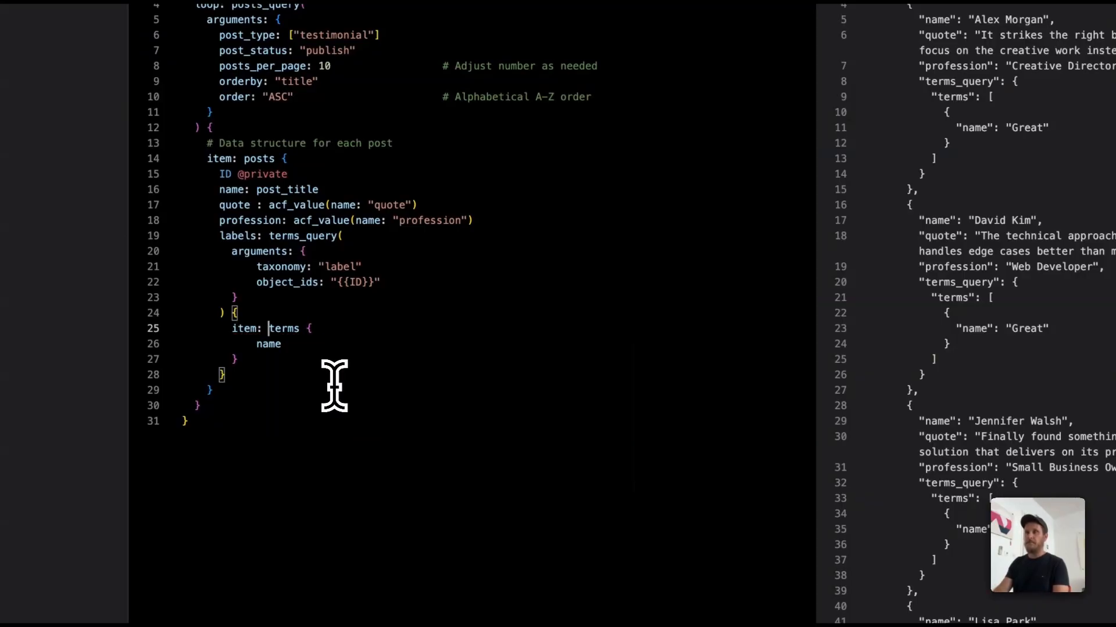
pyautogui.click(372, 395)
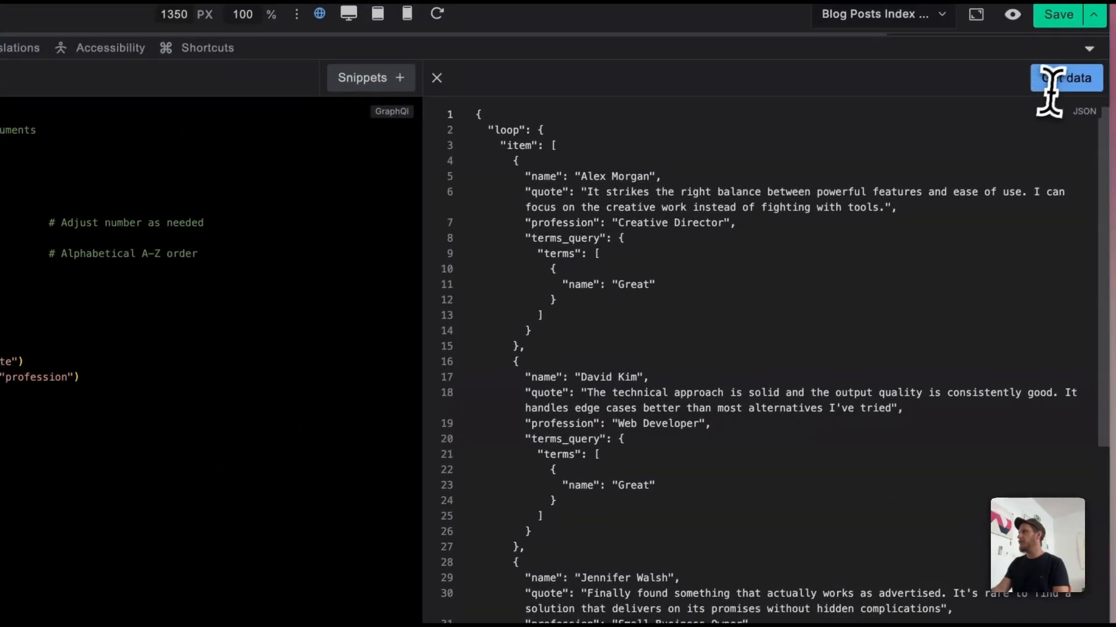
pyautogui.click(1052, 76)
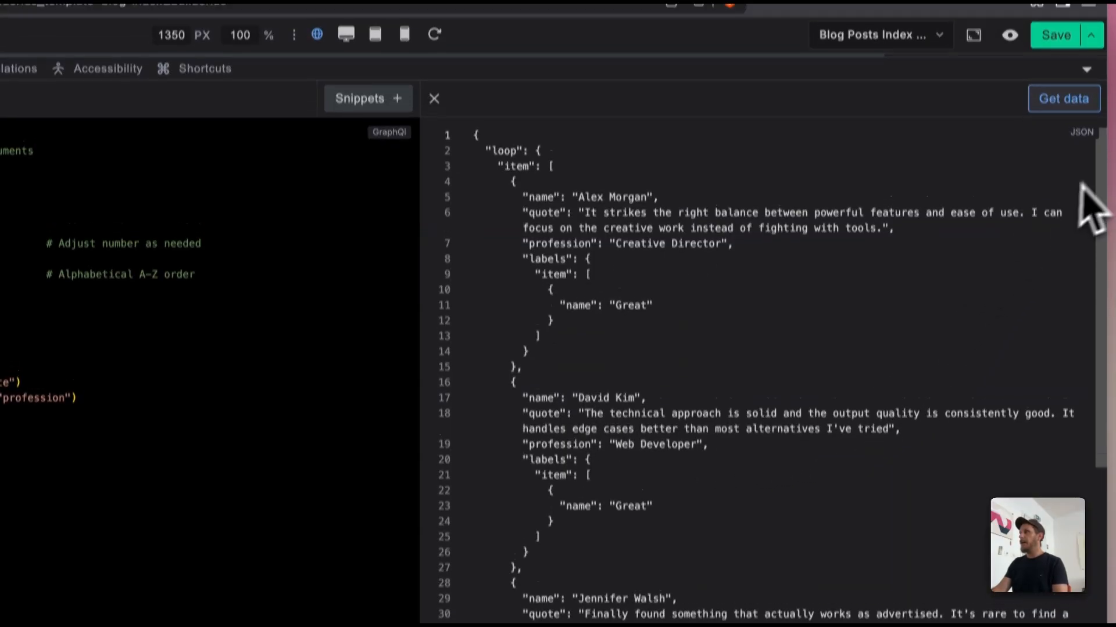
pyautogui.click(1086, 101)
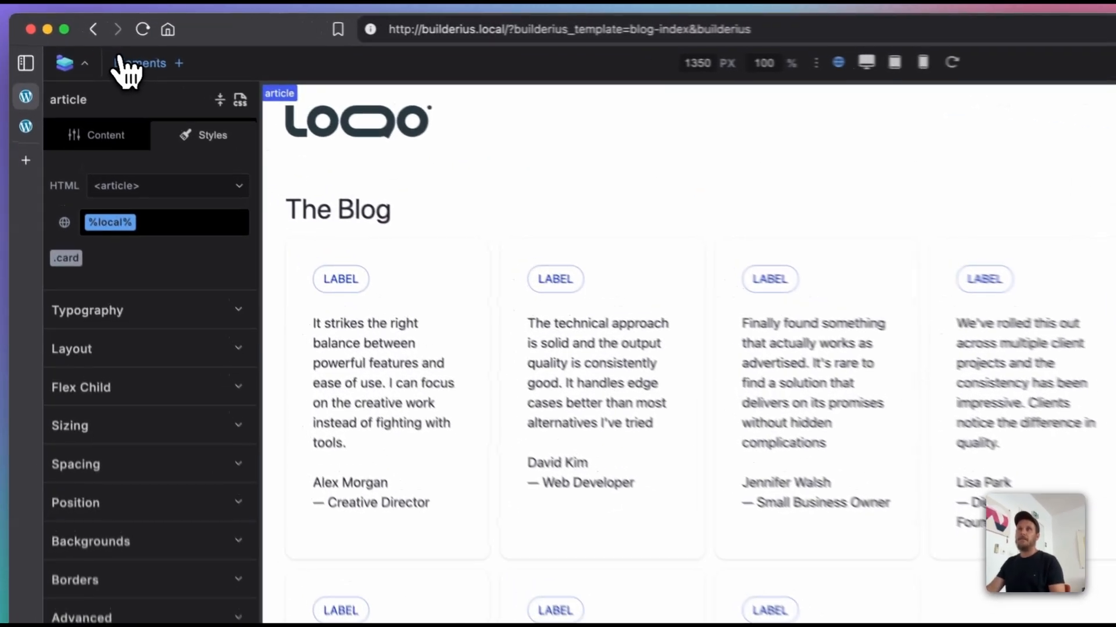
# Step: Wrap the card article's outlined badge in a new Template element with Labels Item ({{labels.item}}) as its data source
pyautogui.click(85, 47)
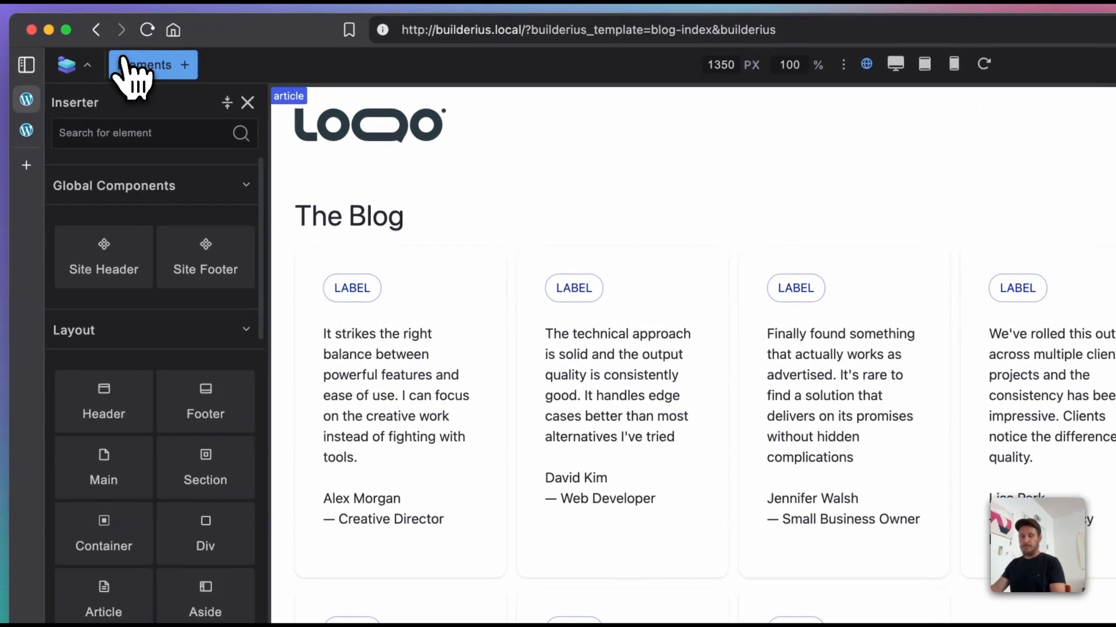
pyautogui.write('tem')
pyautogui.click(104, 395)
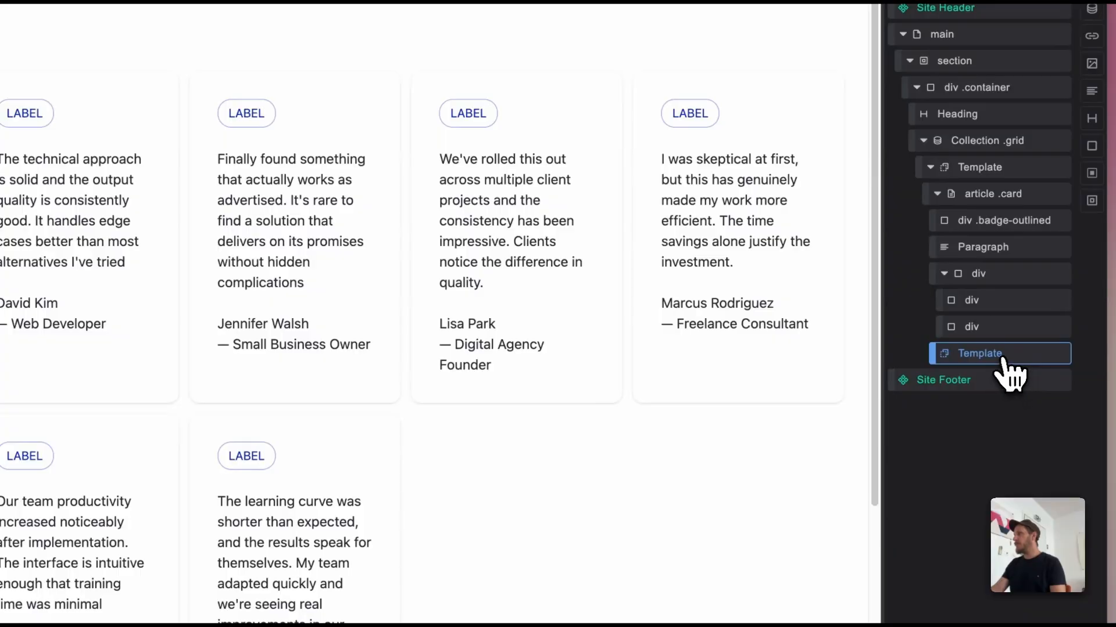
pyautogui.moveTo(1009, 372); pyautogui.dragTo(1009, 238)
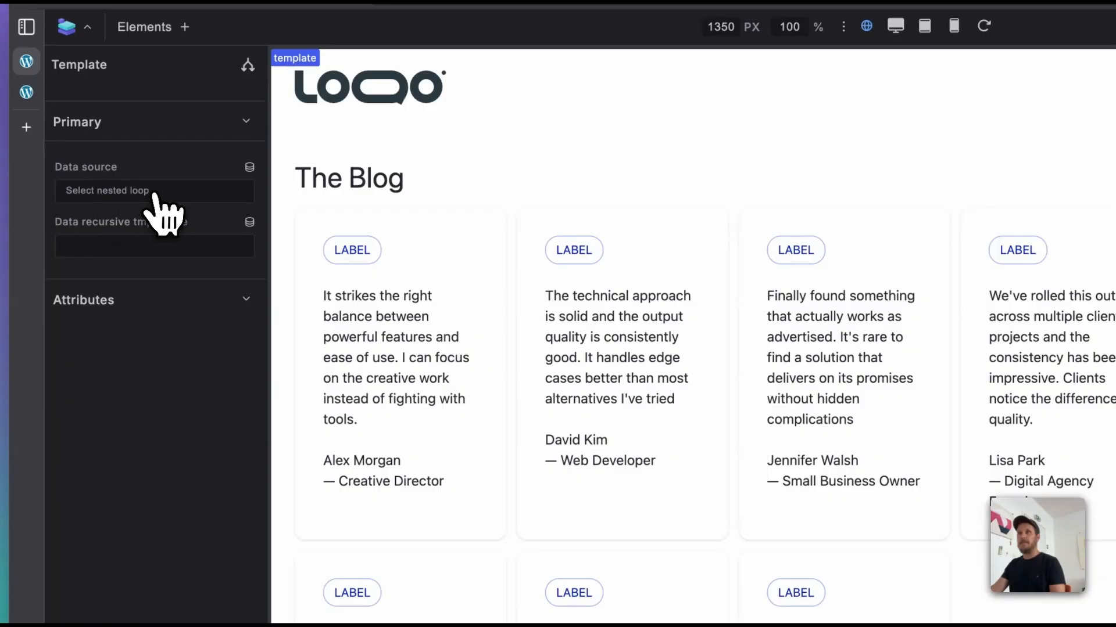
pyautogui.click(249, 169)
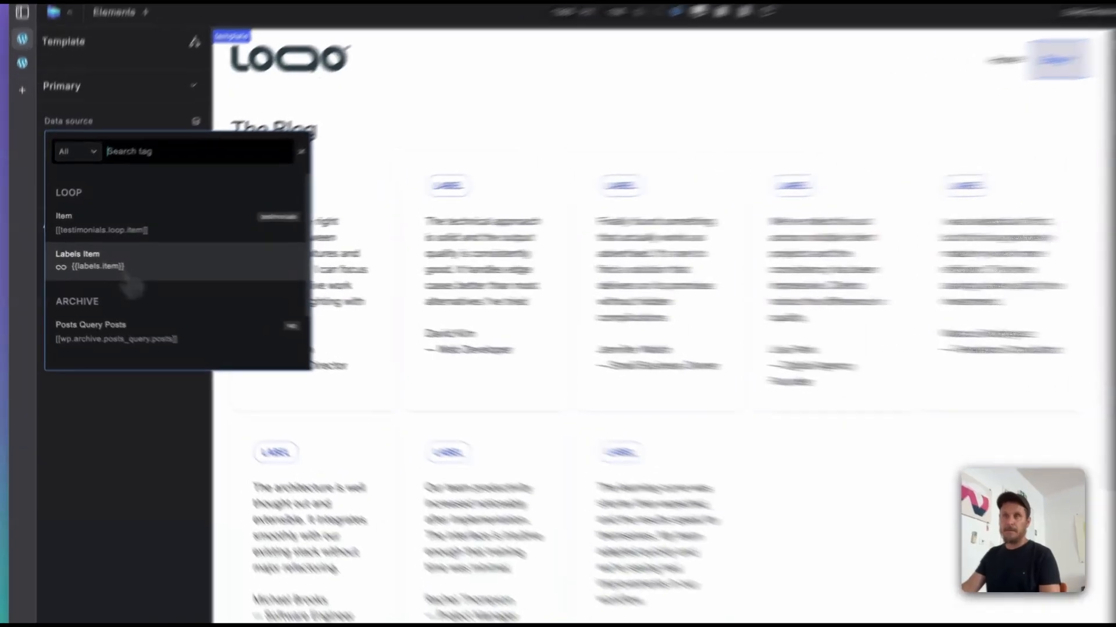
pyautogui.click(111, 271)
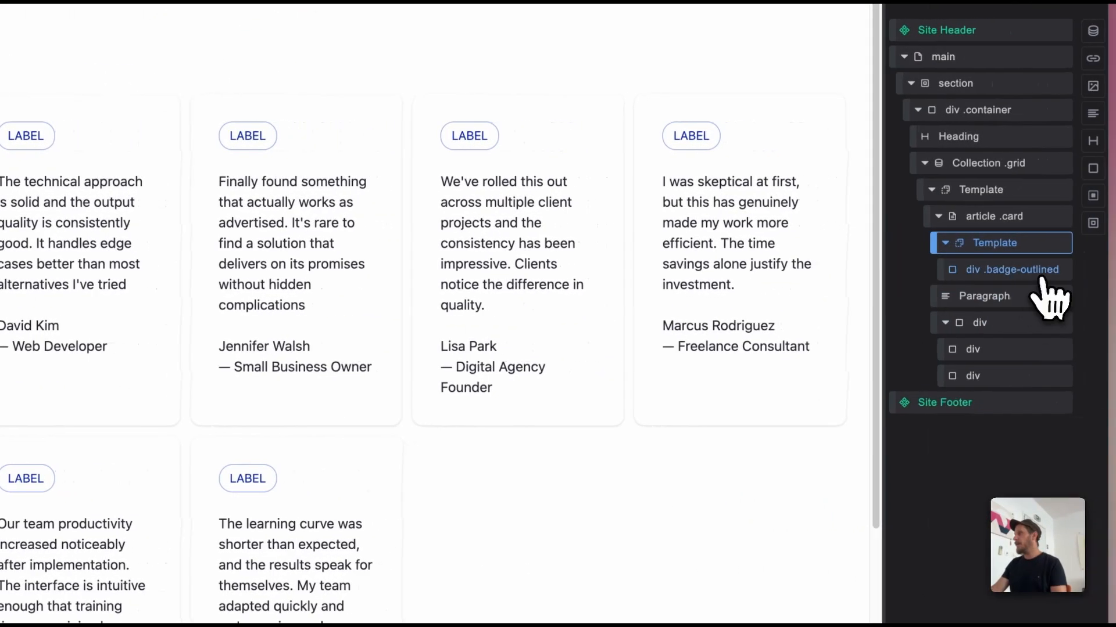
# Step: Replace the outlined badge's static Label text with the dynamic tag {{name}}
pyautogui.click(1040, 272)
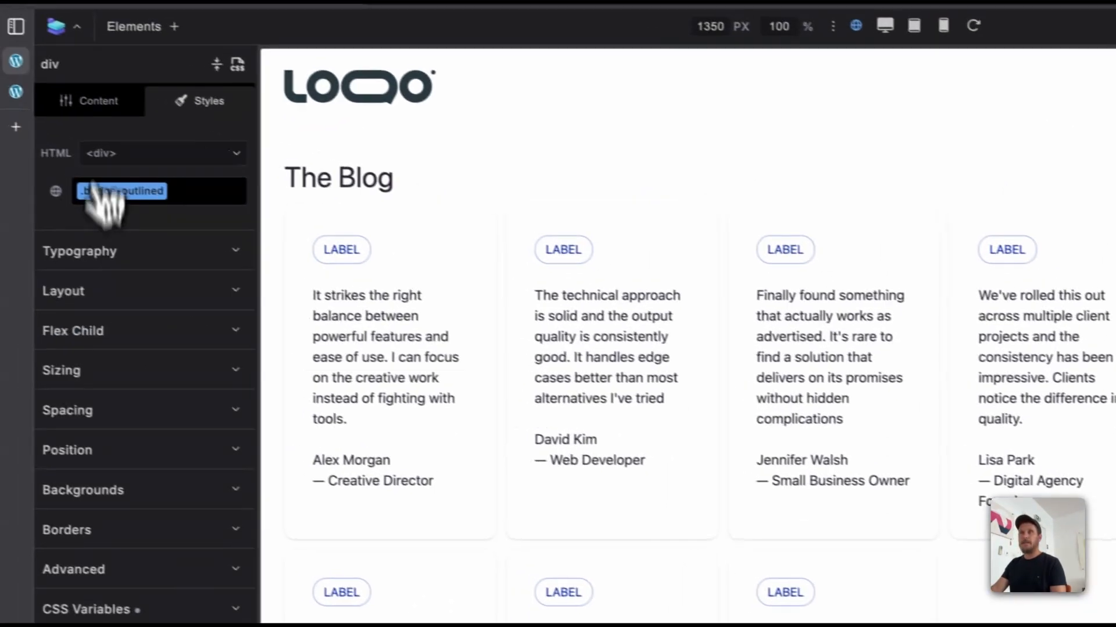
pyautogui.click(99, 104)
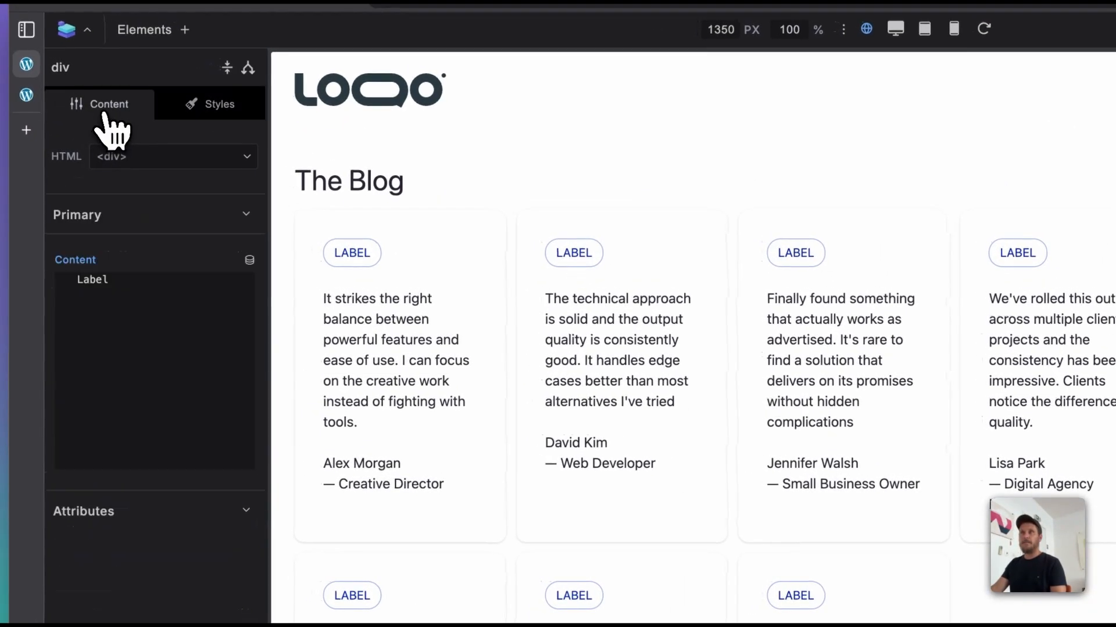
pyautogui.doubleClick(93, 280)
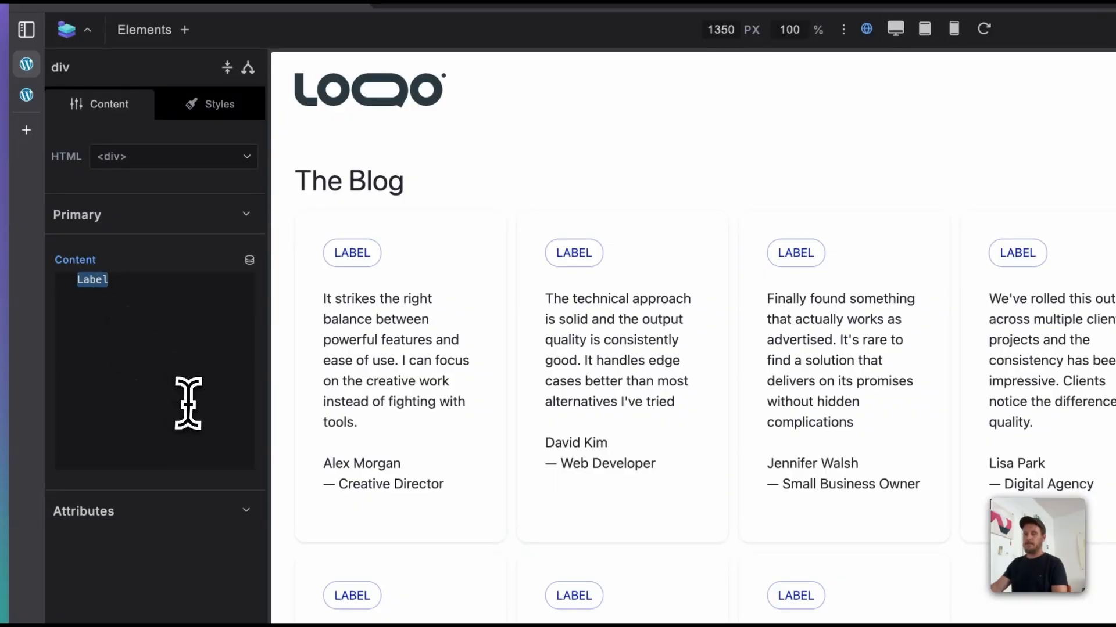
pyautogui.write('{')
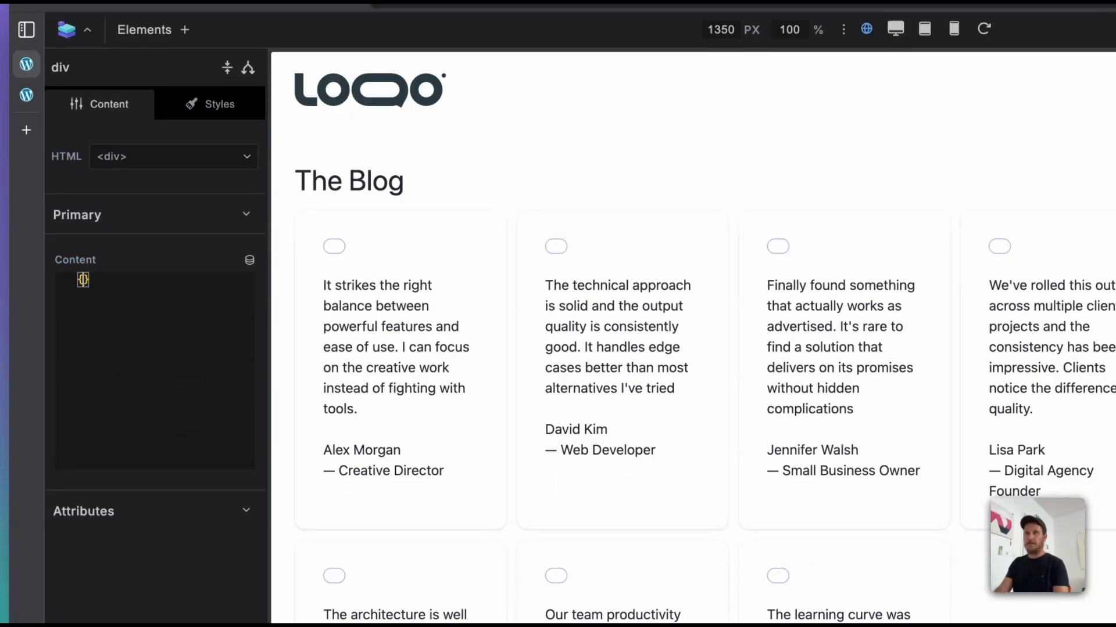
pyautogui.write('{name')
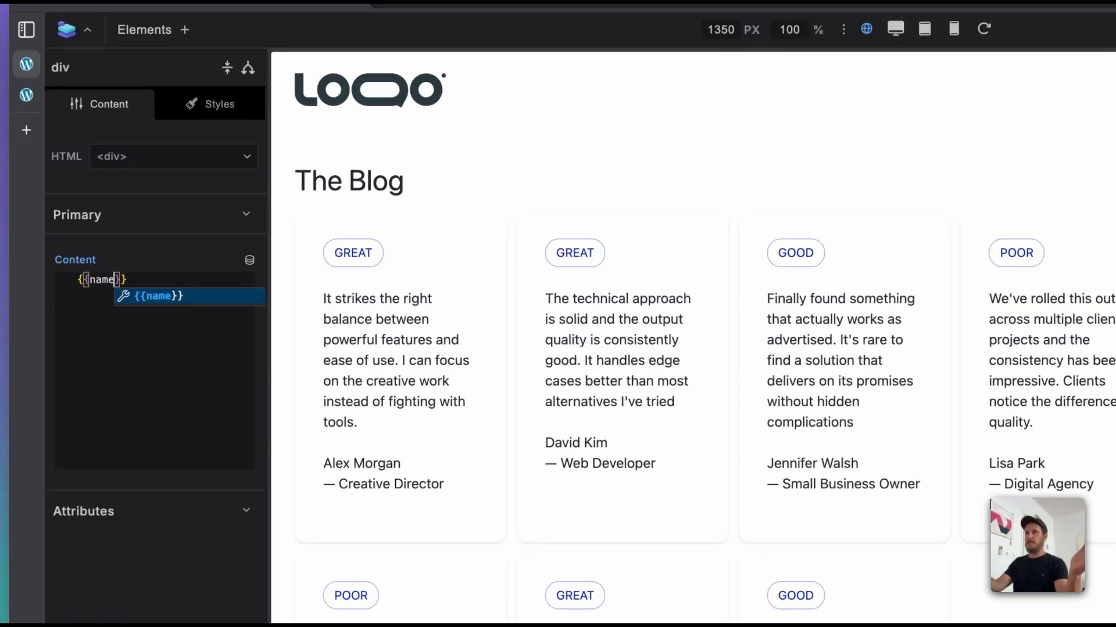
pyautogui.click(186, 473)
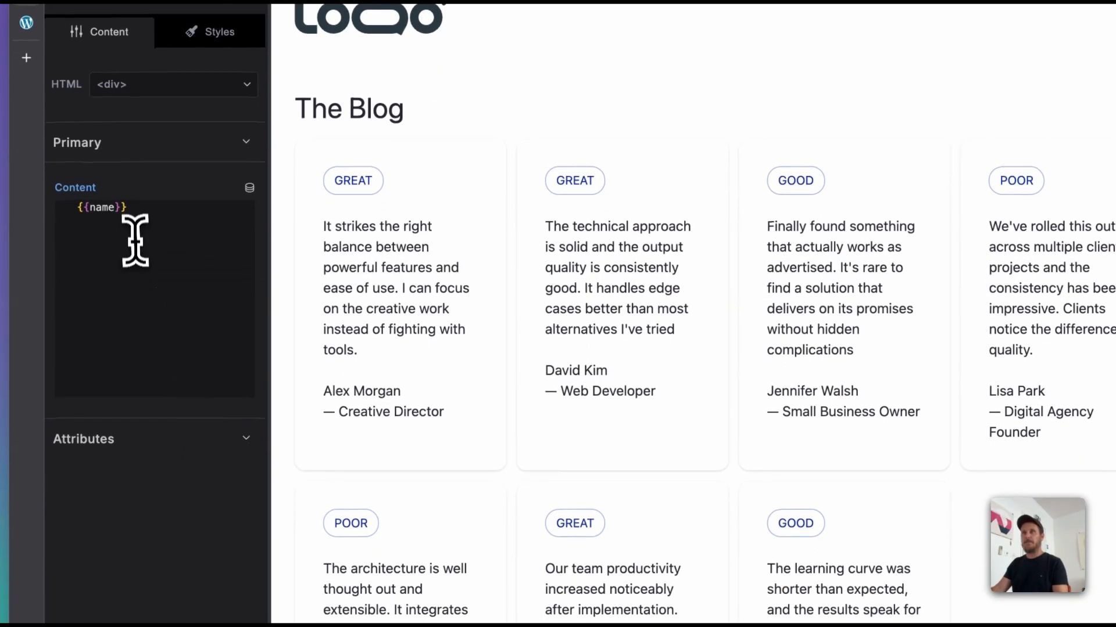
# Step: Clear the badge's content and rebuild it from the Array Item data tag, completing the tag as {{name}}
pyautogui.tripleClick(174, 215)
pyautogui.press('BackSpace')
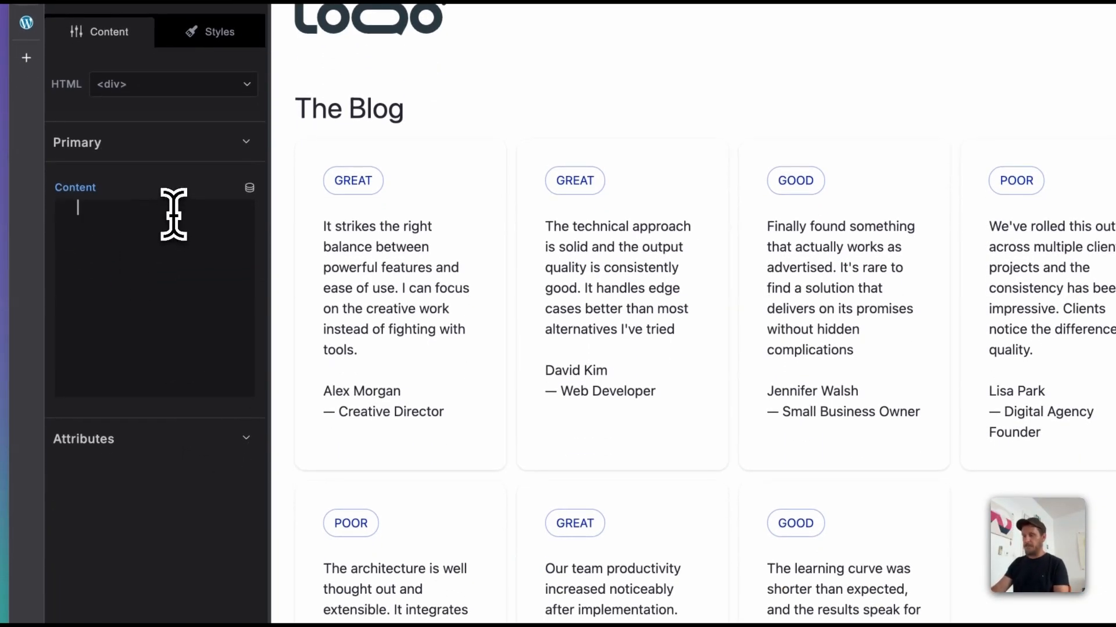
pyautogui.click(250, 187)
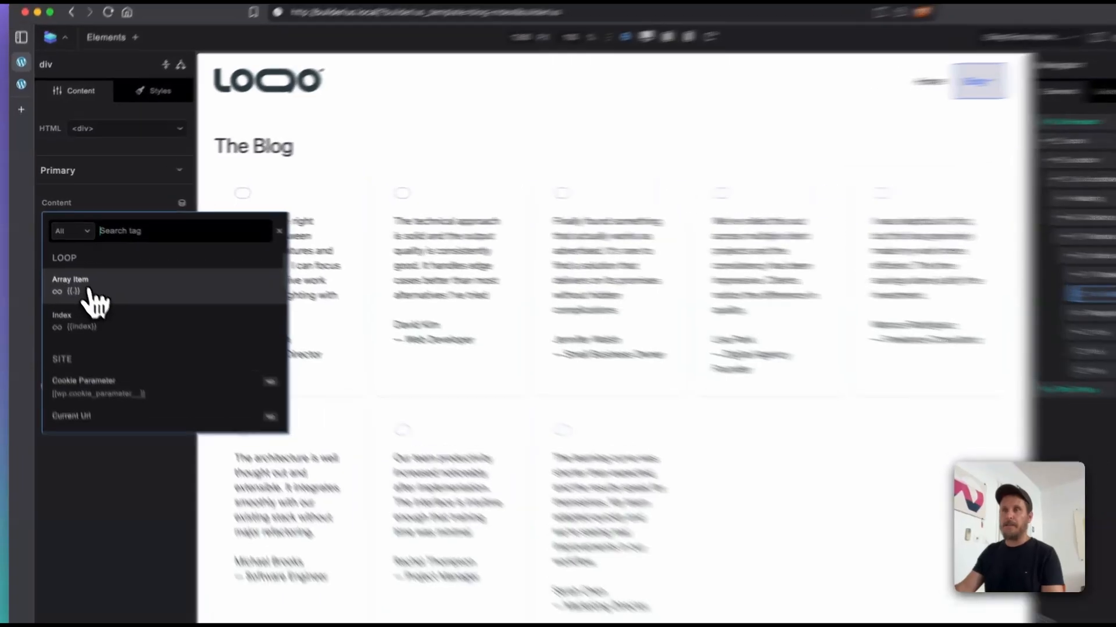
pyautogui.click(99, 282)
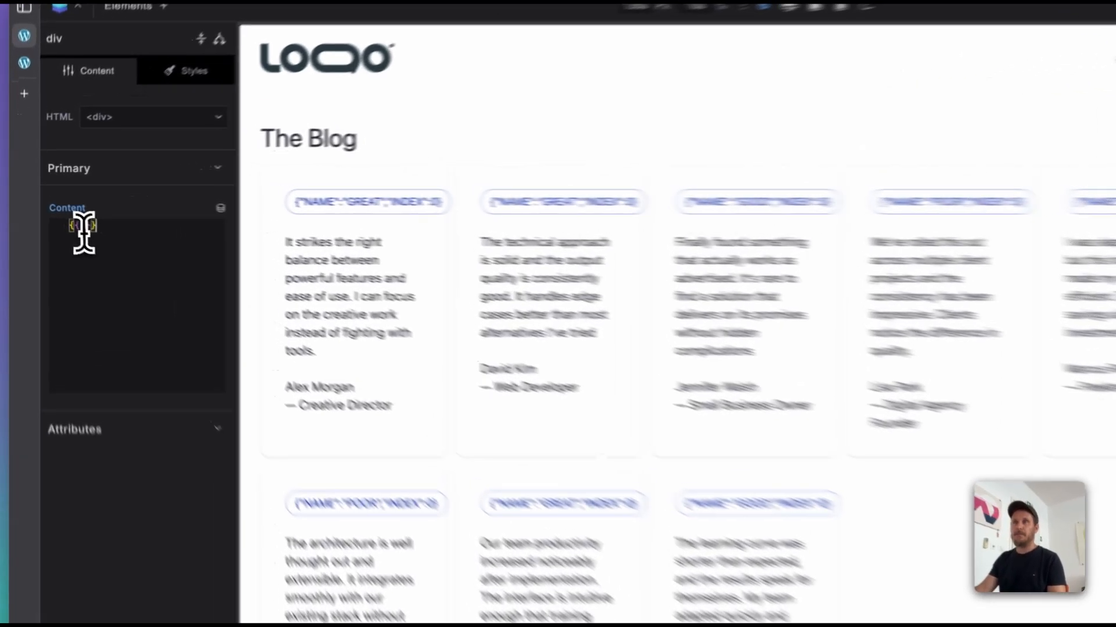
pyautogui.write('name')
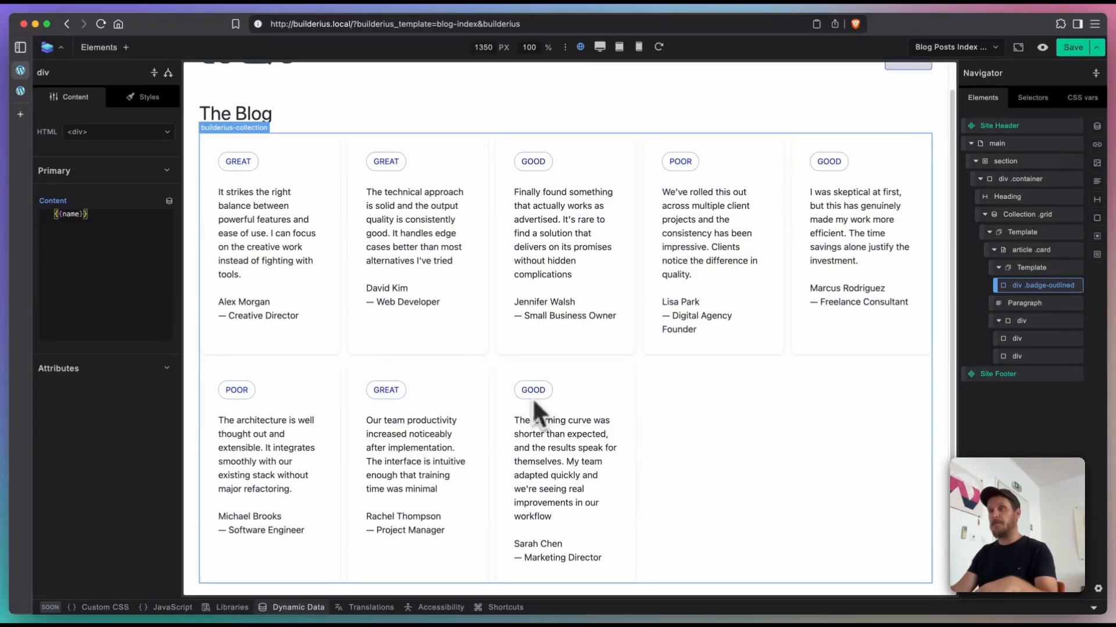
pyautogui.scroll(-2, 534, 401)
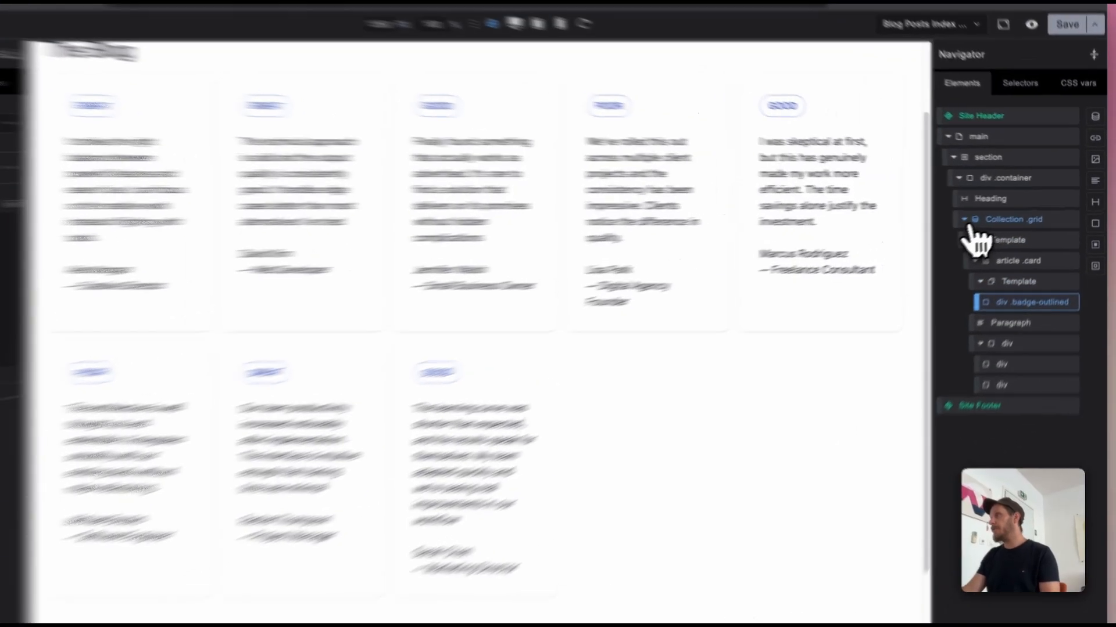
# Step: Add a second Collection inside the container div and place an element with the HTML tag li in its Template
pyautogui.click(963, 219)
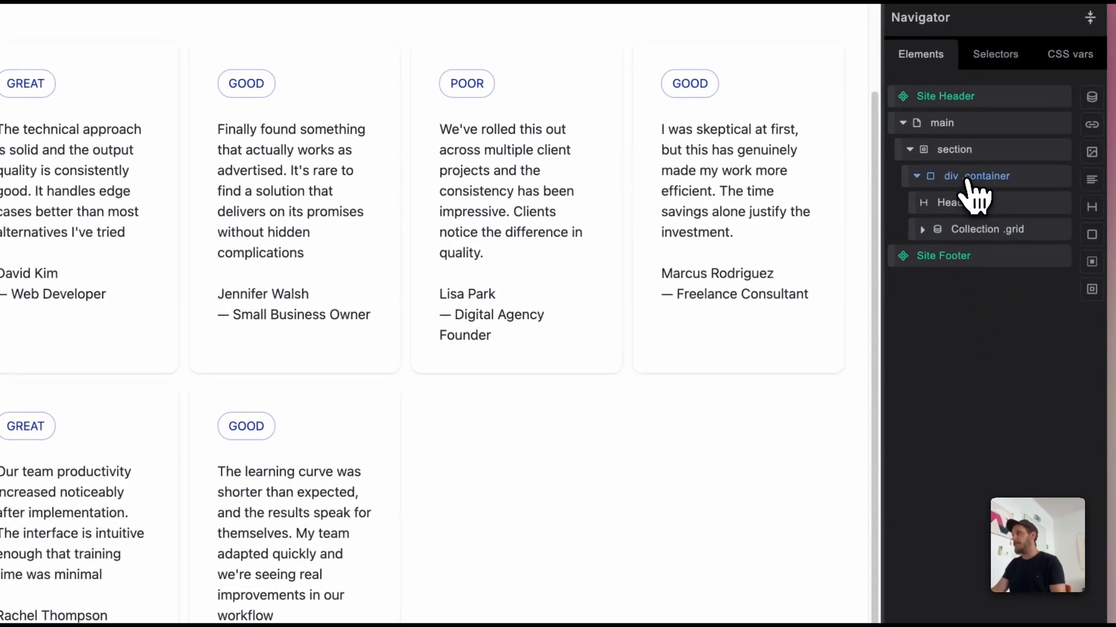
pyautogui.click(967, 177)
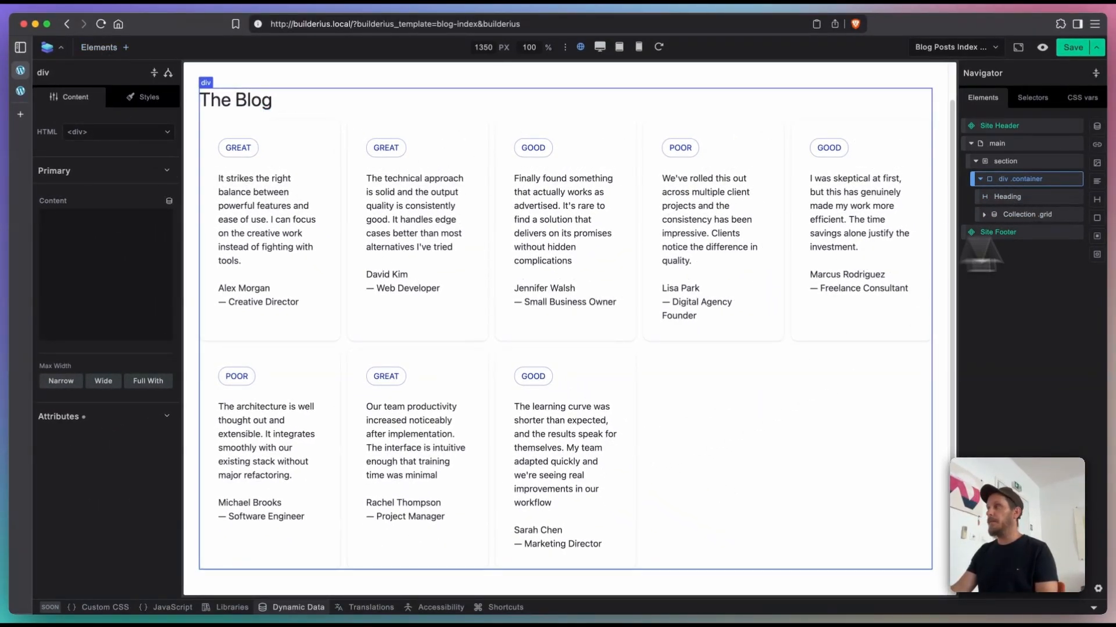
pyautogui.click(1097, 126)
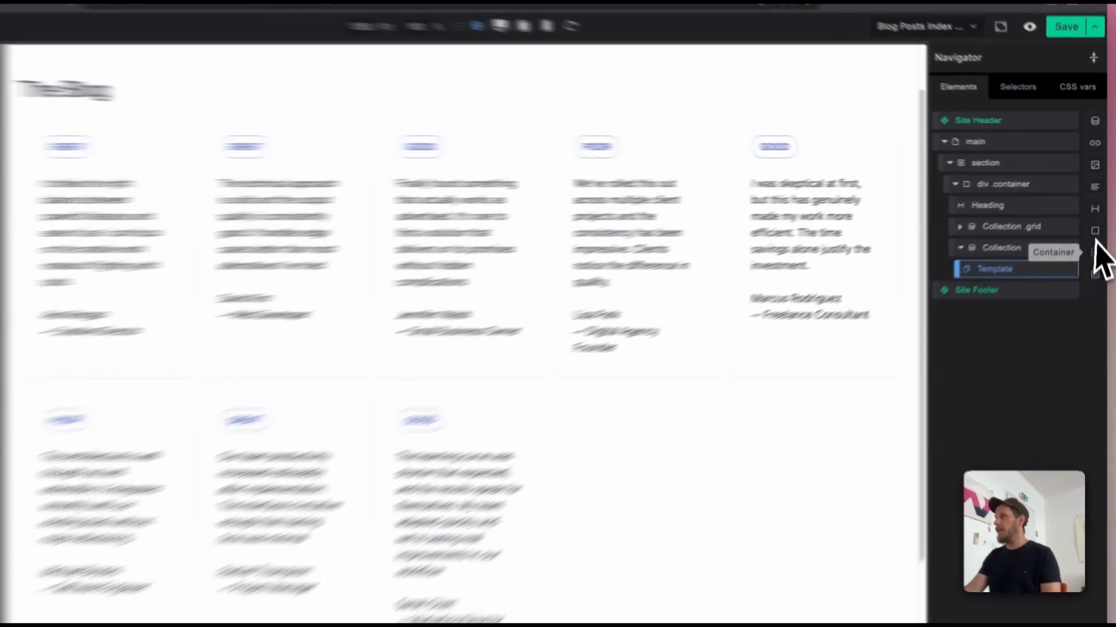
pyautogui.click(1097, 218)
pyautogui.click(152, 163)
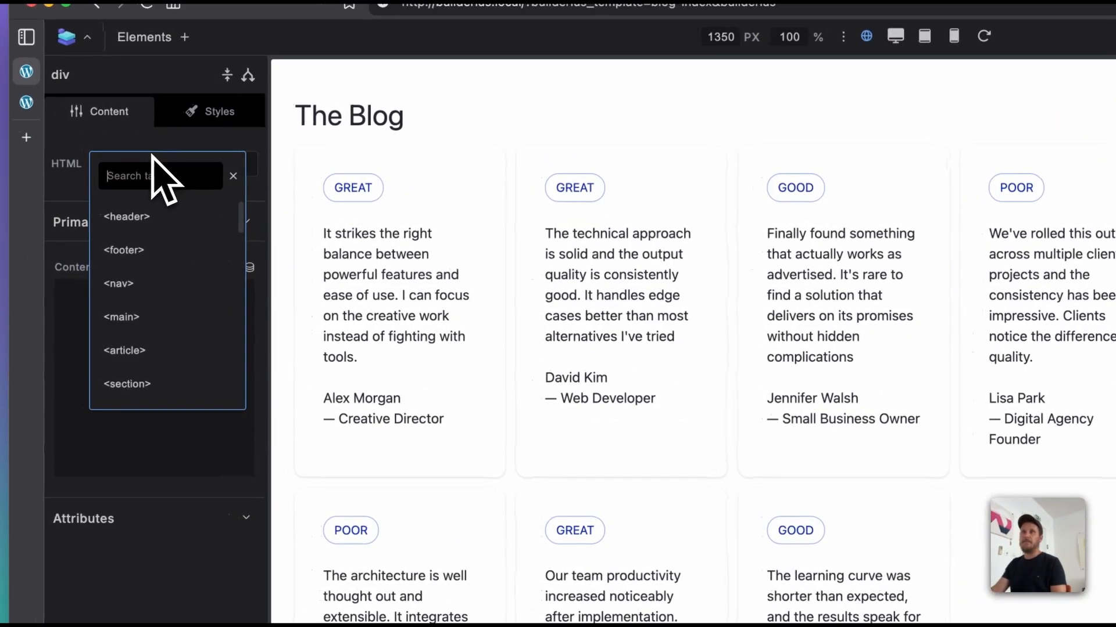
pyautogui.write('li')
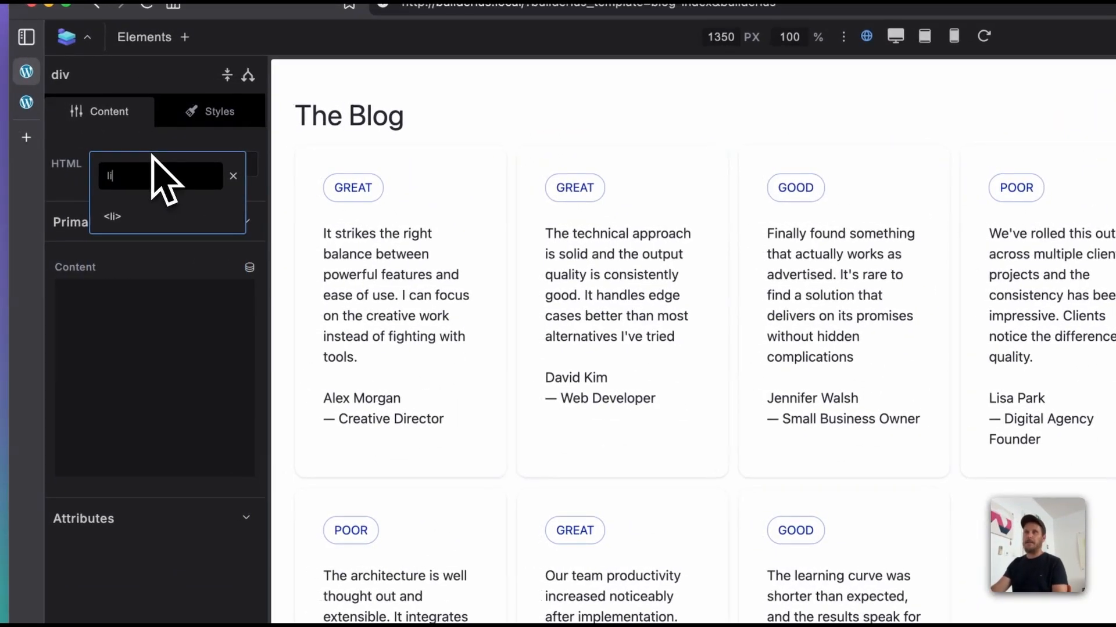
pyautogui.click(111, 216)
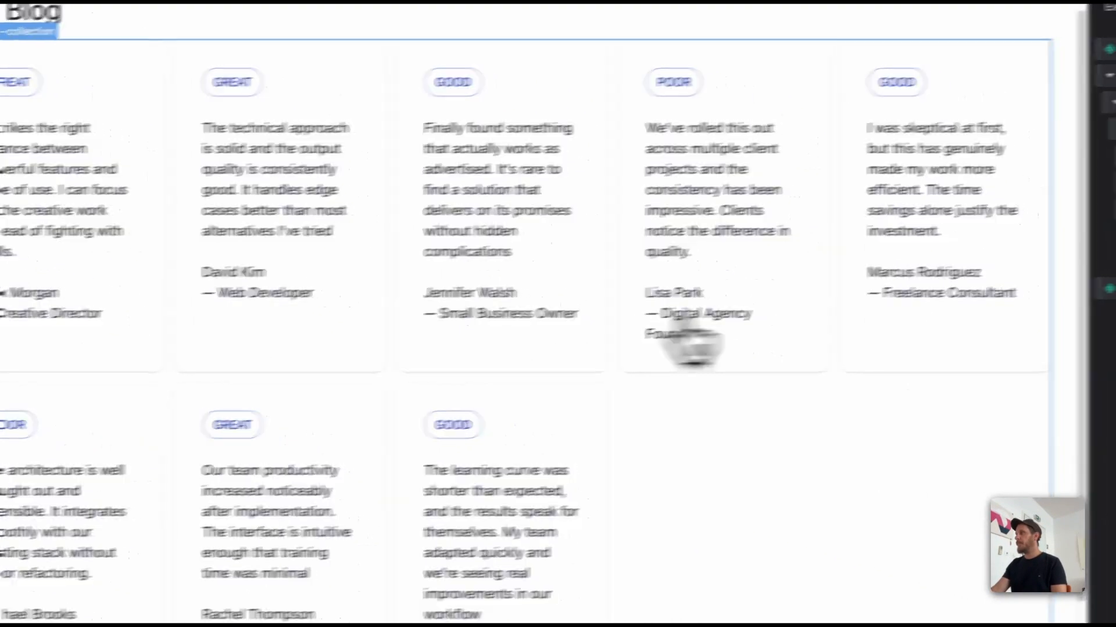
# Step: Make the new Collection a UL and set its data source to [[testimonials.loop.item]]
pyautogui.click(1016, 235)
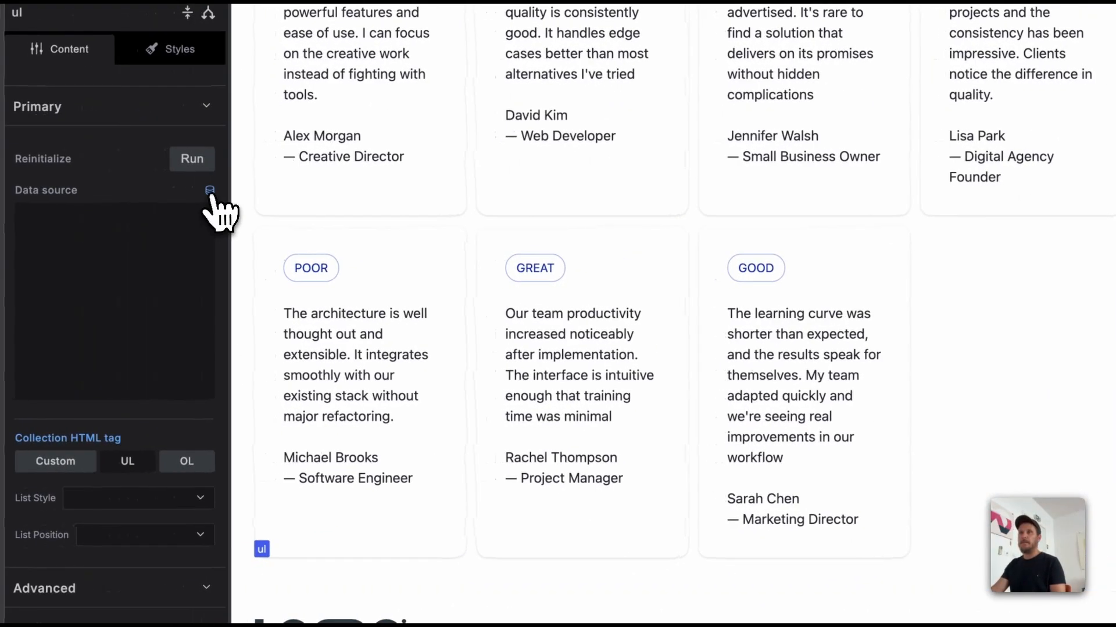
pyautogui.click(211, 191)
pyautogui.click(185, 334)
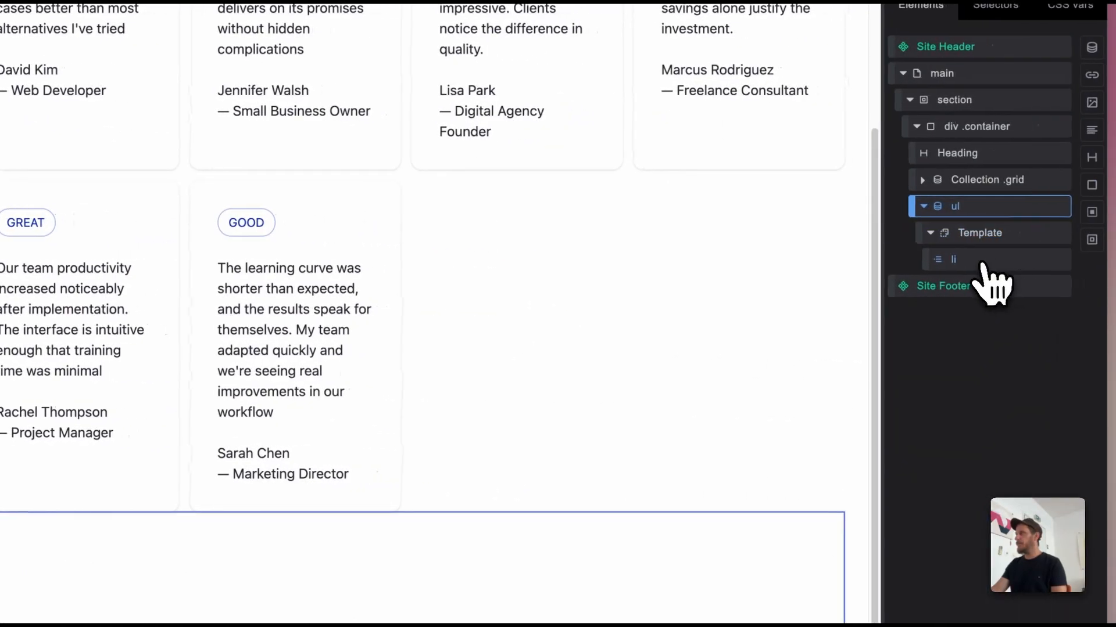
# Step: Set the li element's content to the dynamic tag {{name}}
pyautogui.click(983, 264)
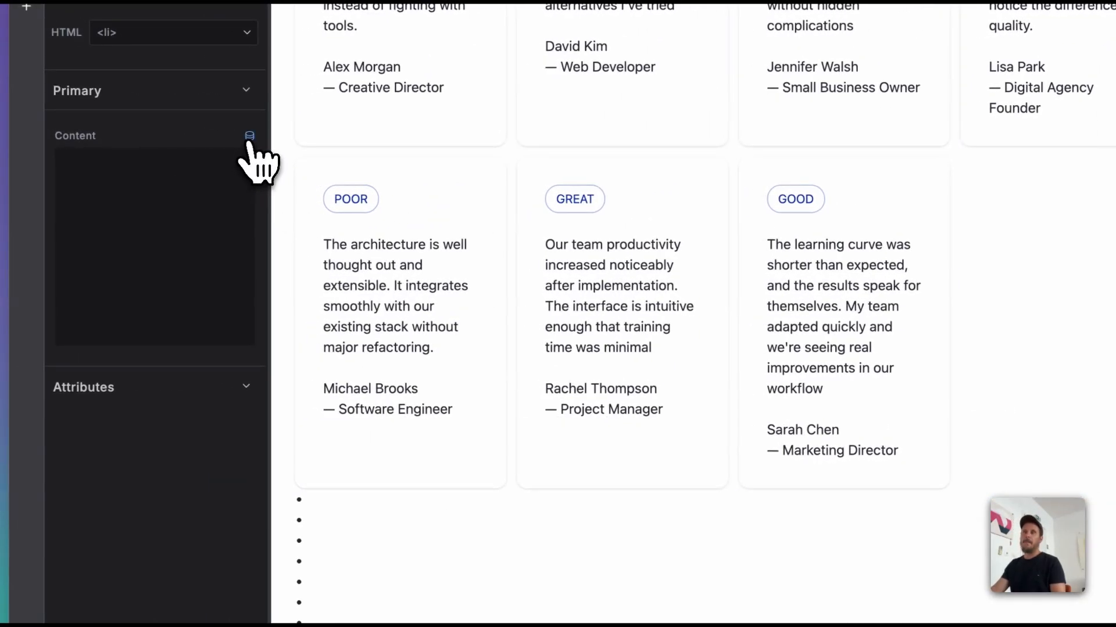
pyautogui.click(249, 137)
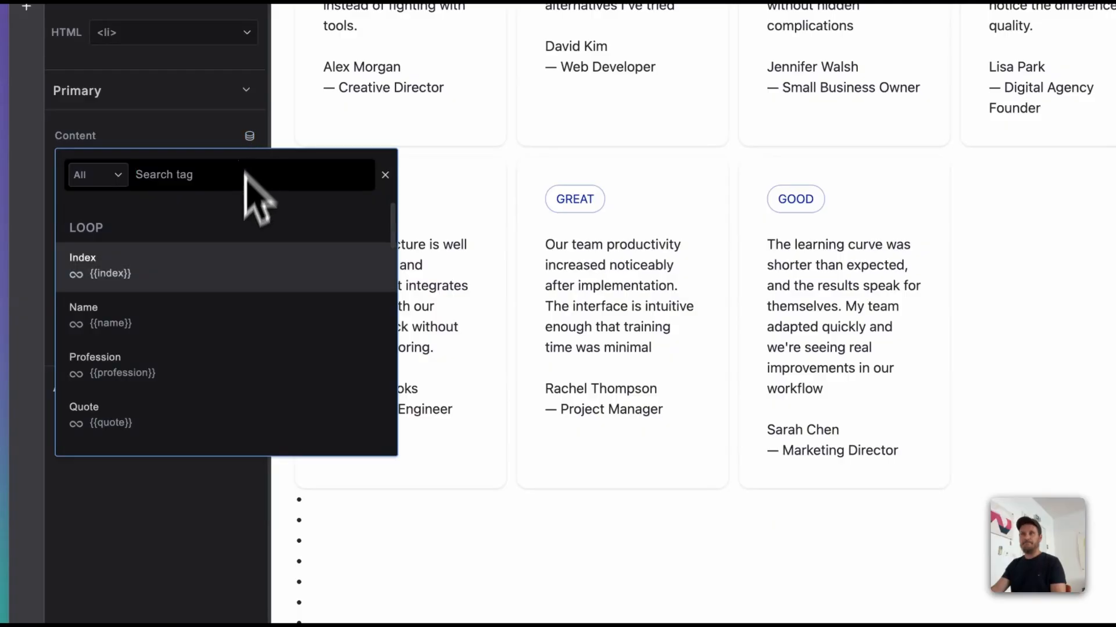
pyautogui.click(215, 318)
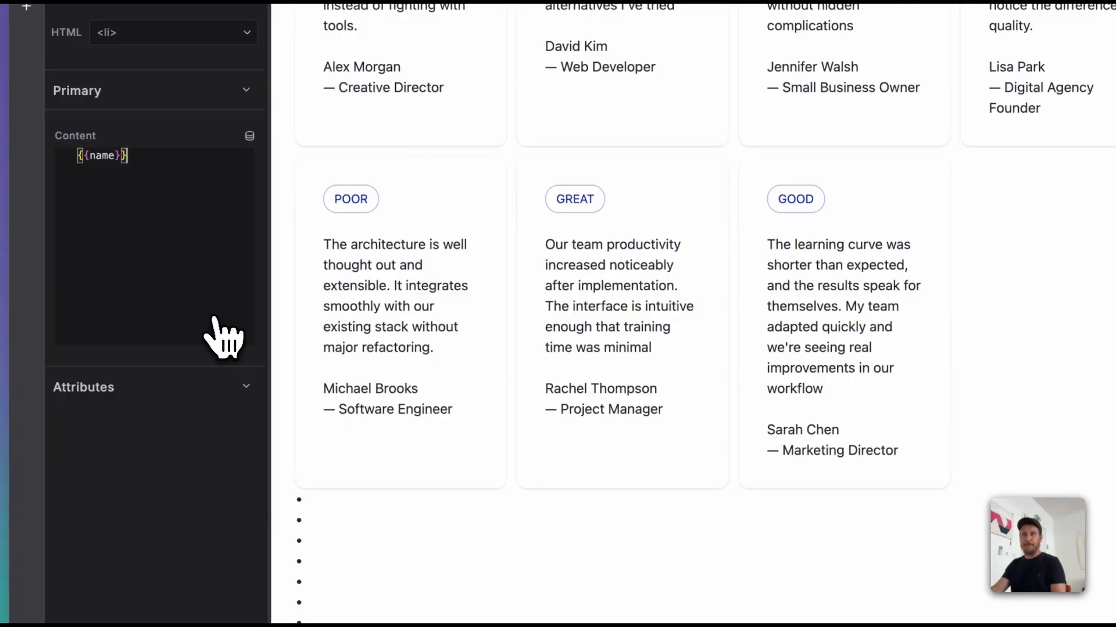
pyautogui.scroll(-5, 531, 517)
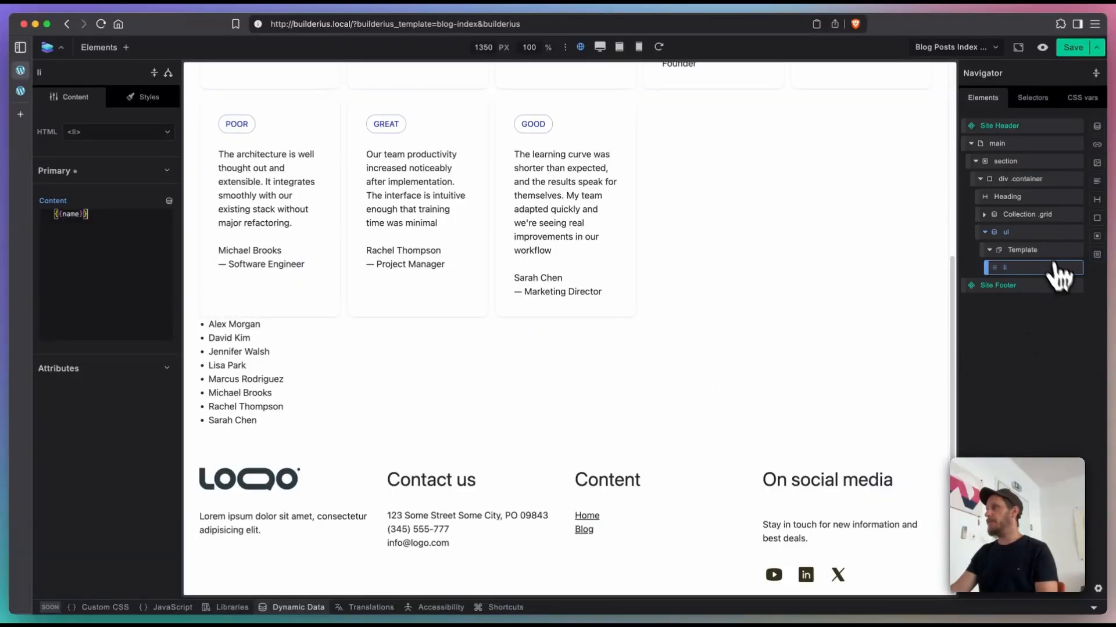
# Step: Duplicate the Heading and move the copy between the card grid Collection and the ul list
pyautogui.click(1033, 200)
pyautogui.rightClick(1033, 201)
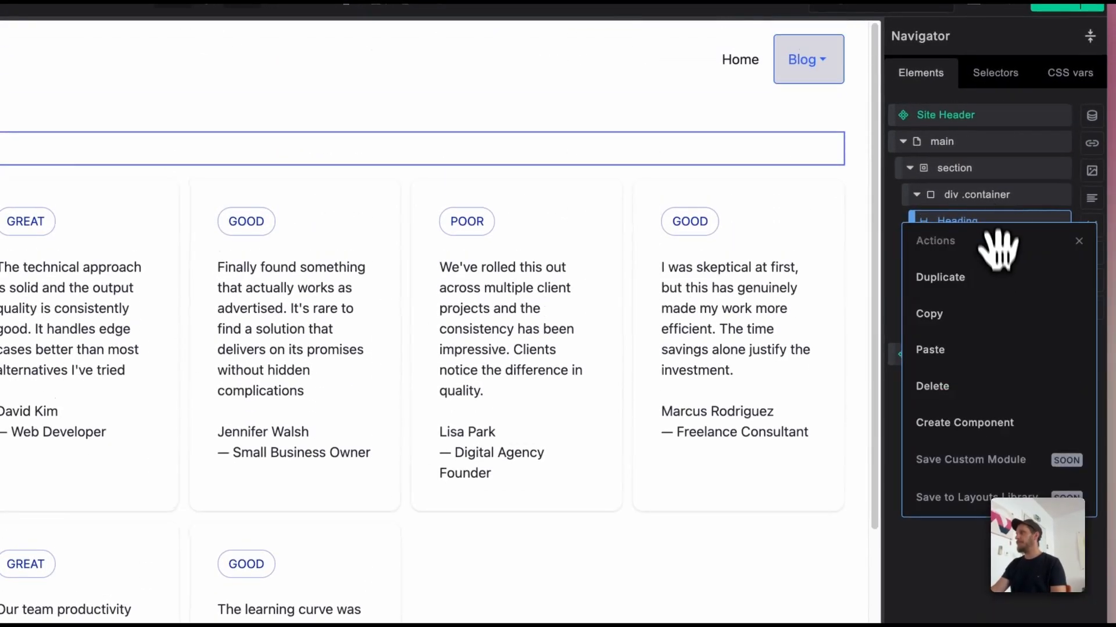
pyautogui.click(1038, 236)
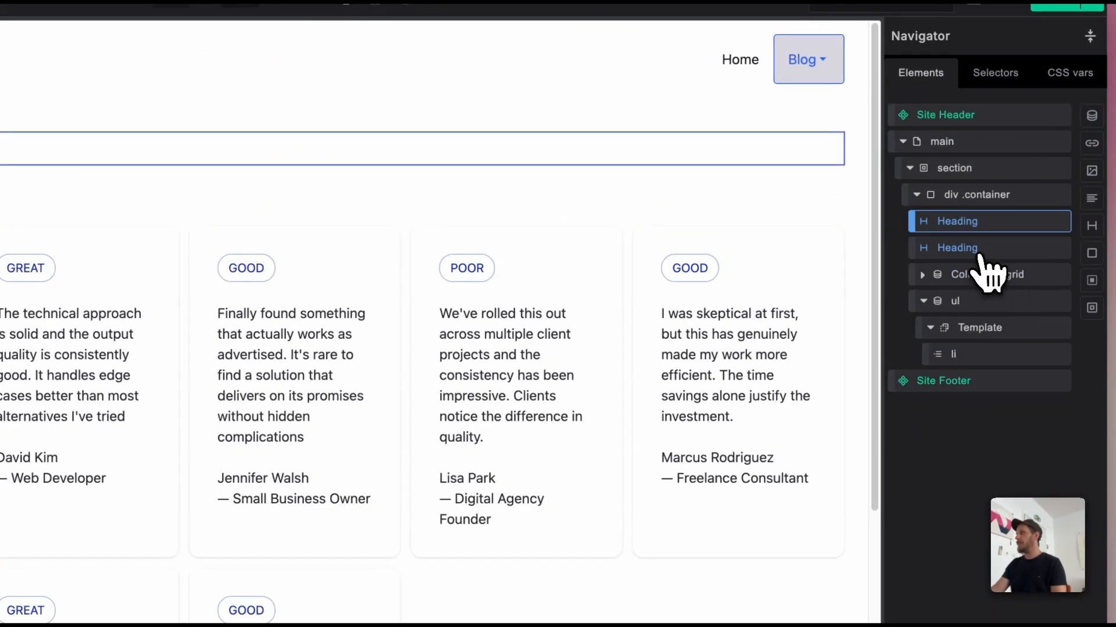
pyautogui.click(979, 254)
pyautogui.moveTo(979, 251); pyautogui.dragTo(983, 299)
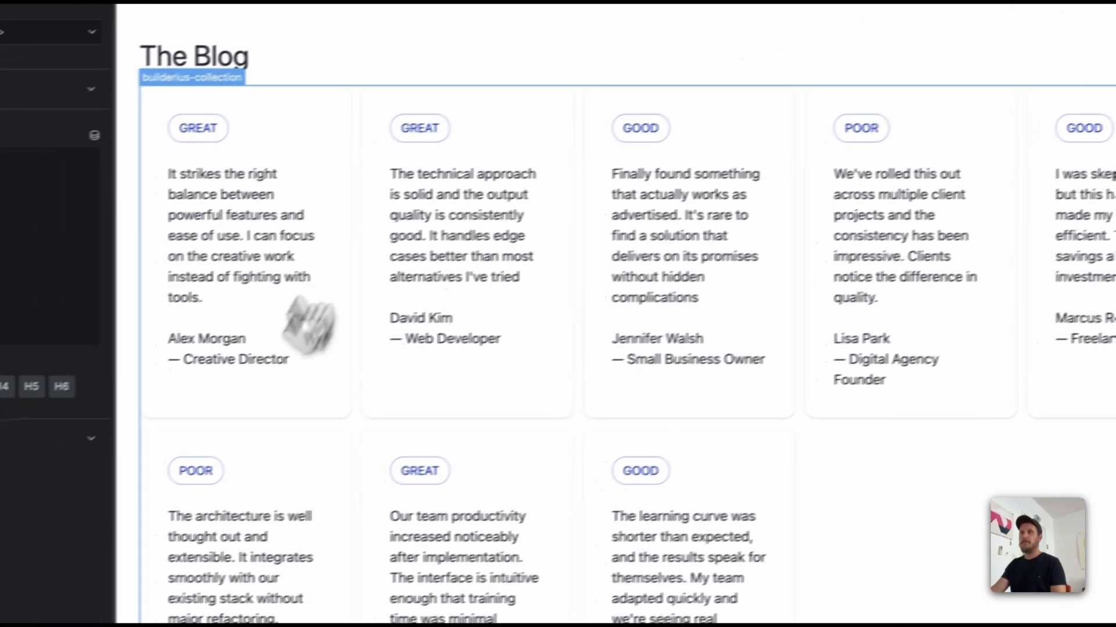
# Step: Change the duplicated heading's text to Authors
pyautogui.scroll(-8, 346, 446)
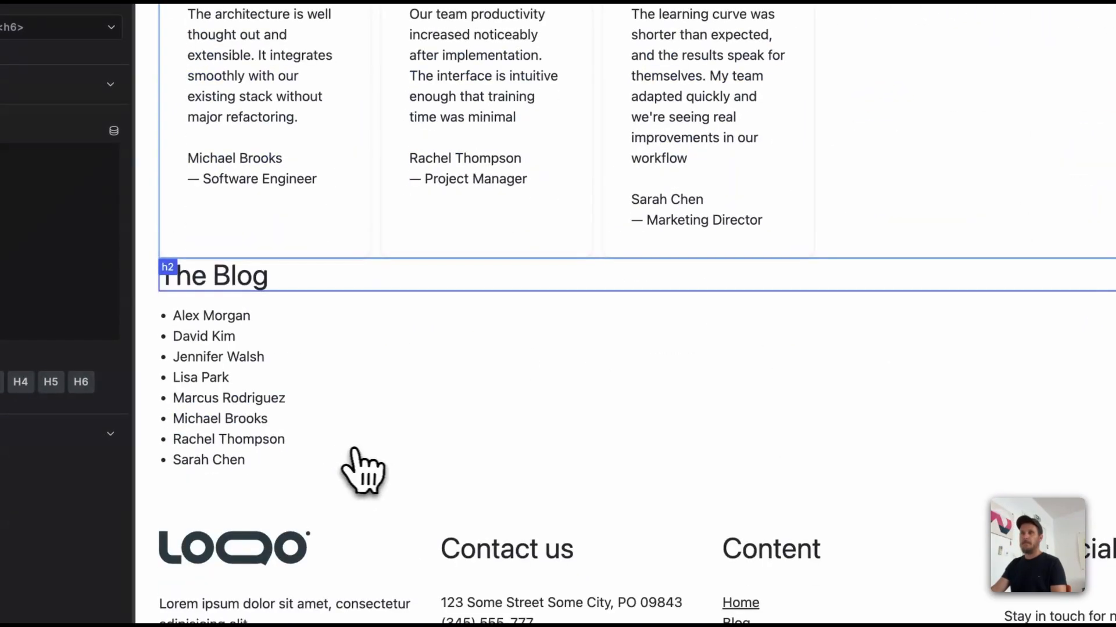
pyautogui.doubleClick(238, 278)
pyautogui.write('Au')
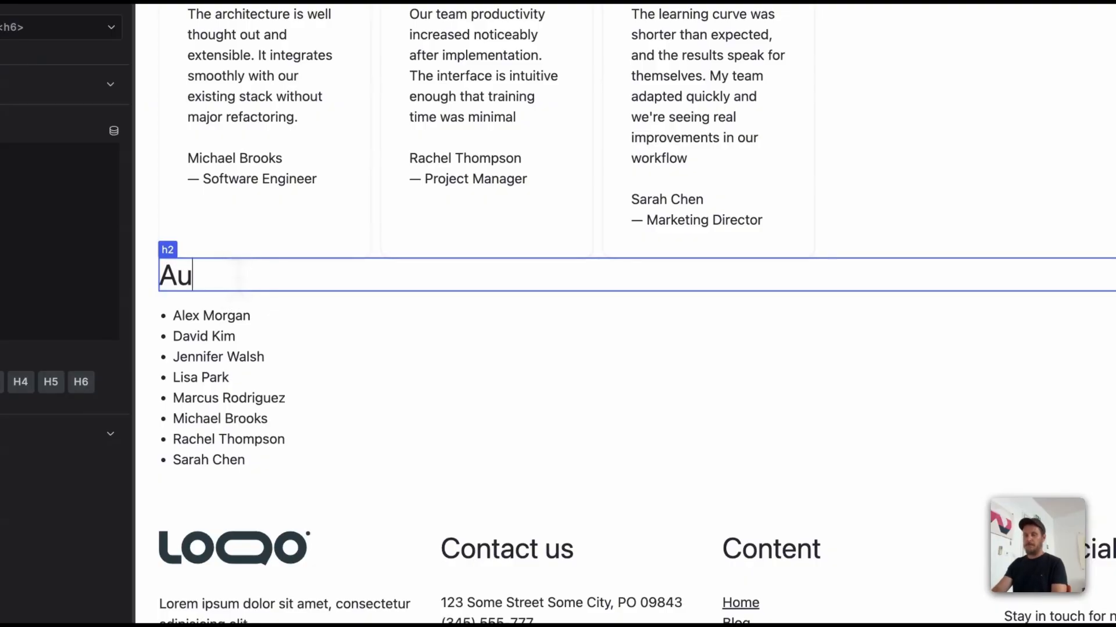
pyautogui.write('thor')
pyautogui.write('s')
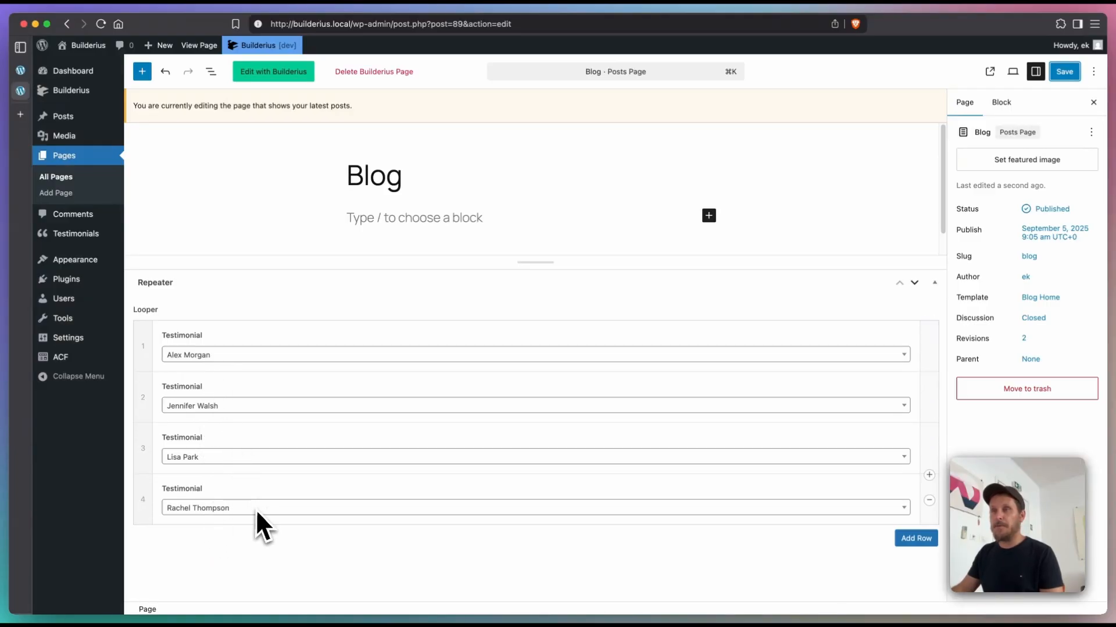
# Step: Add a fifth row to the Blog page's Looper repeater in WordPress, choose a testimonial for it and save the page
pyautogui.click(916, 538)
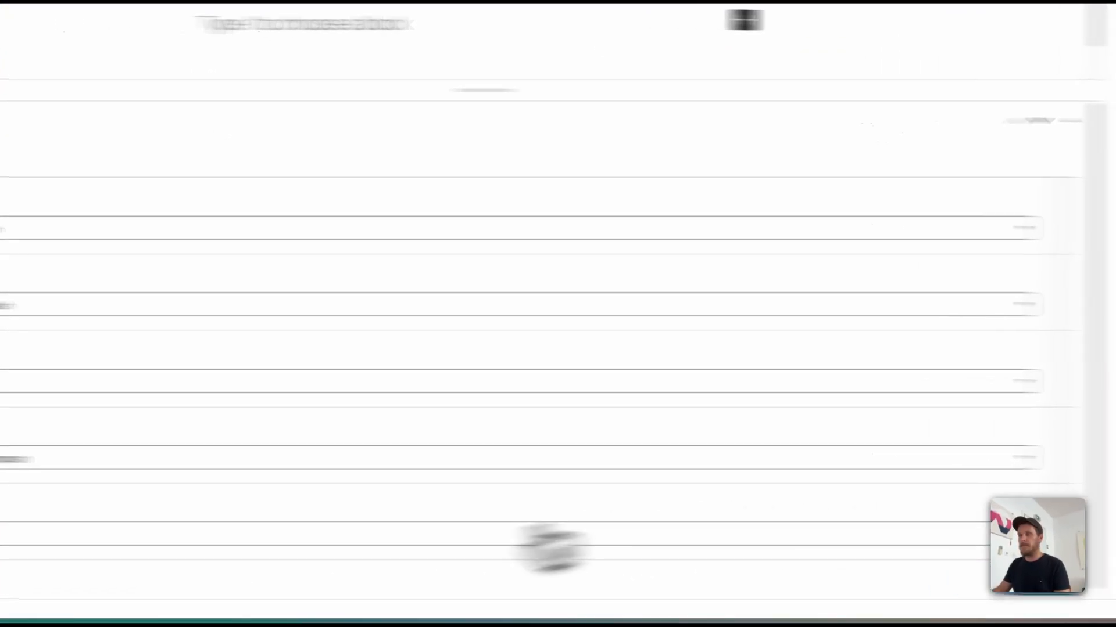
pyautogui.click(243, 560)
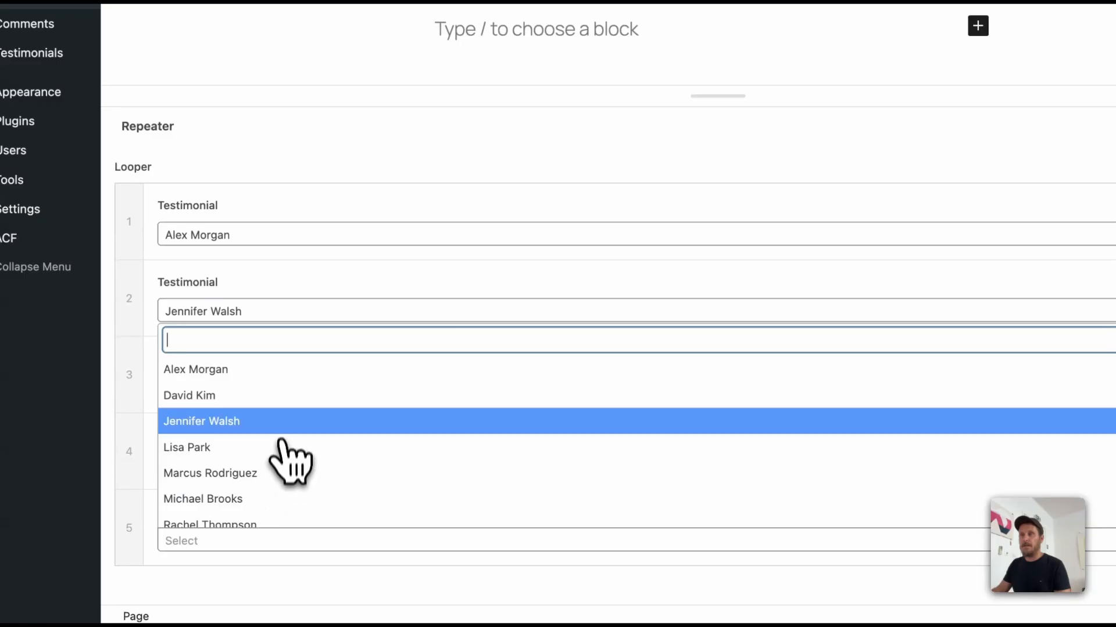
pyautogui.scroll(-1, 282, 444)
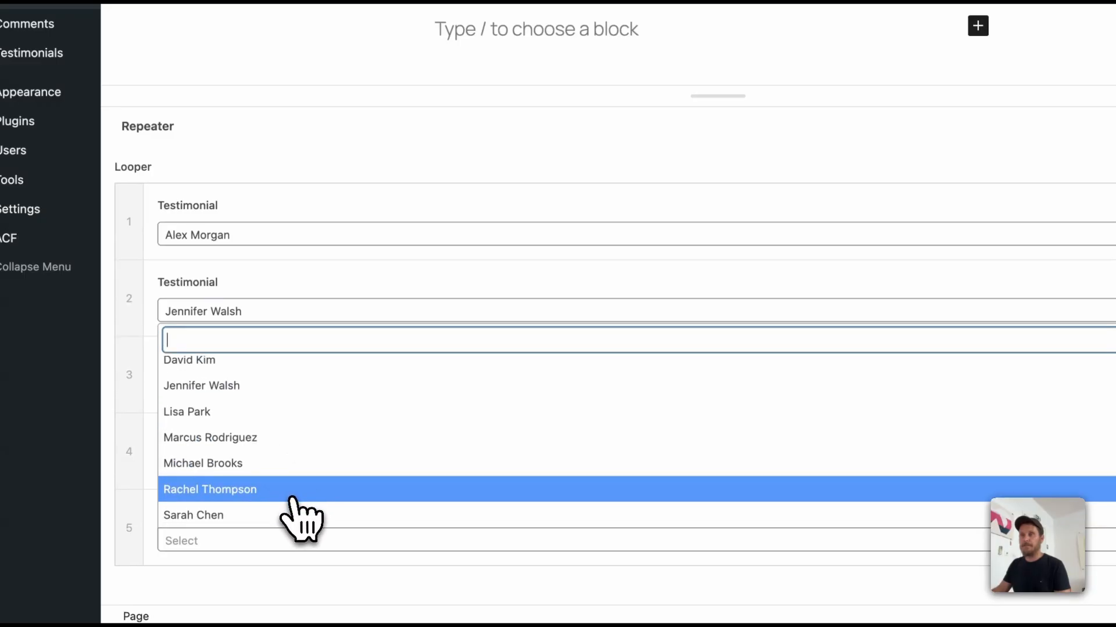
pyautogui.click(291, 472)
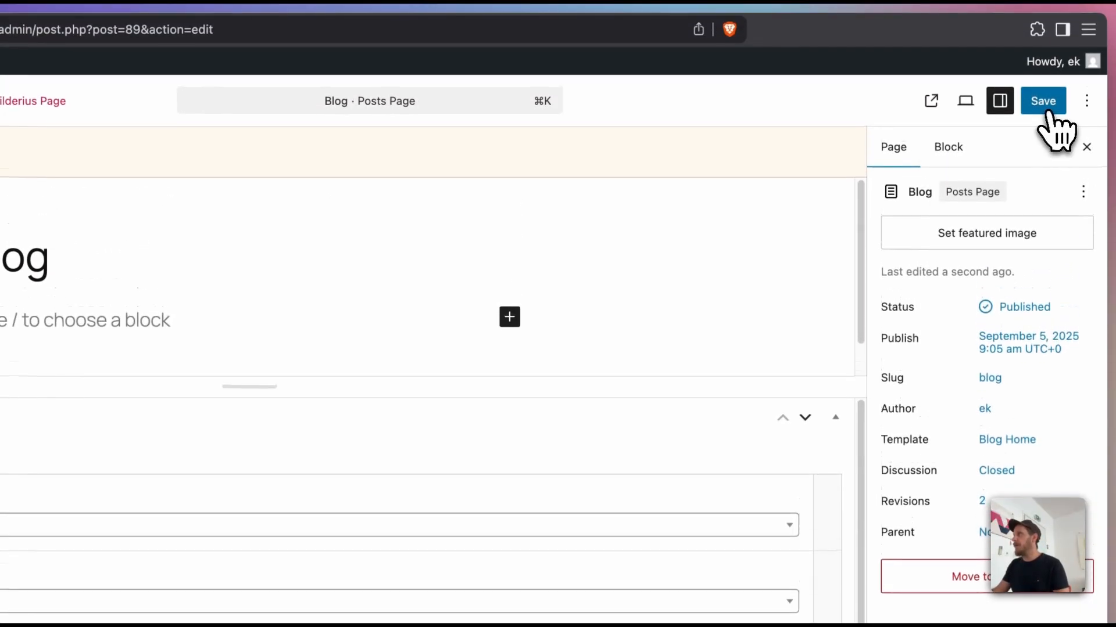
pyautogui.click(1042, 104)
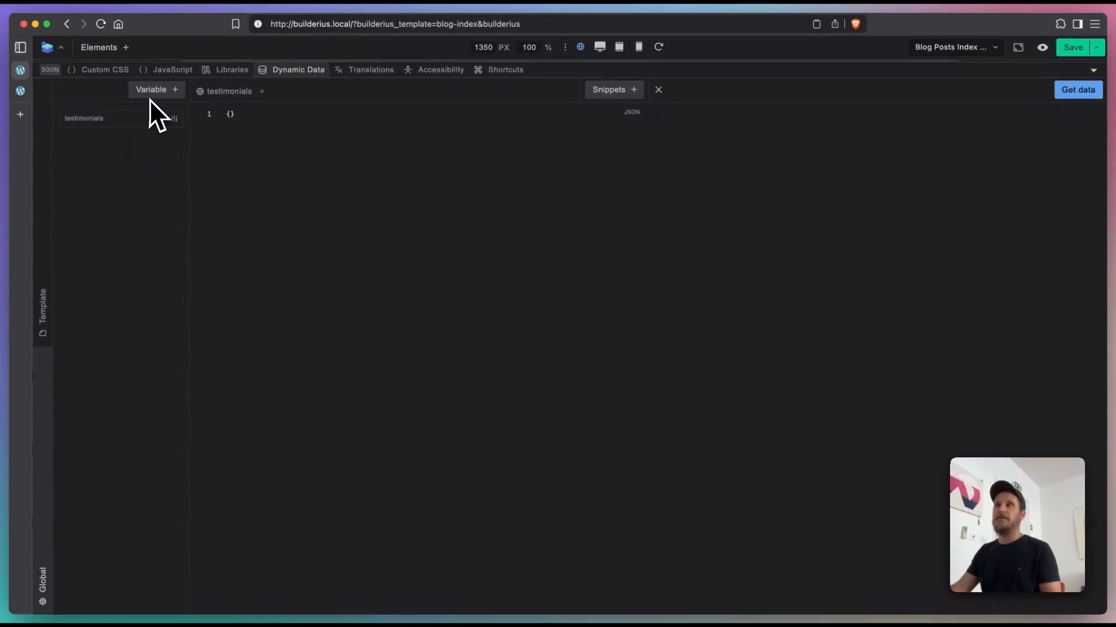
# Step: Switch back to the Builderius template and create a new dynamic data variable named looper
pyautogui.click(153, 93)
pyautogui.click(150, 119)
pyautogui.write('looper')
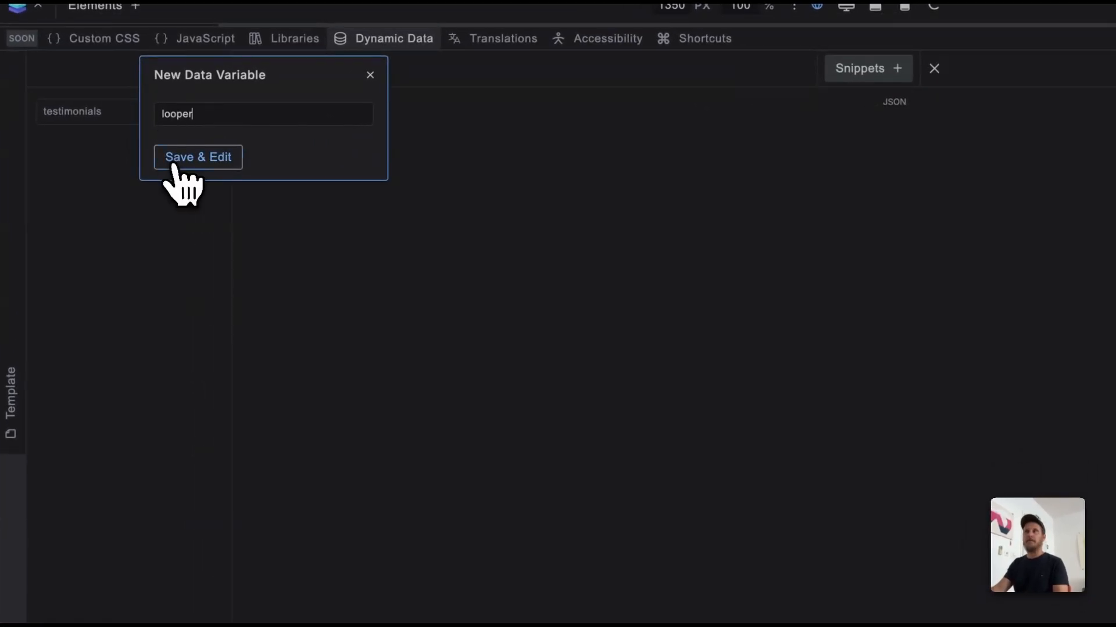
pyautogui.click(173, 165)
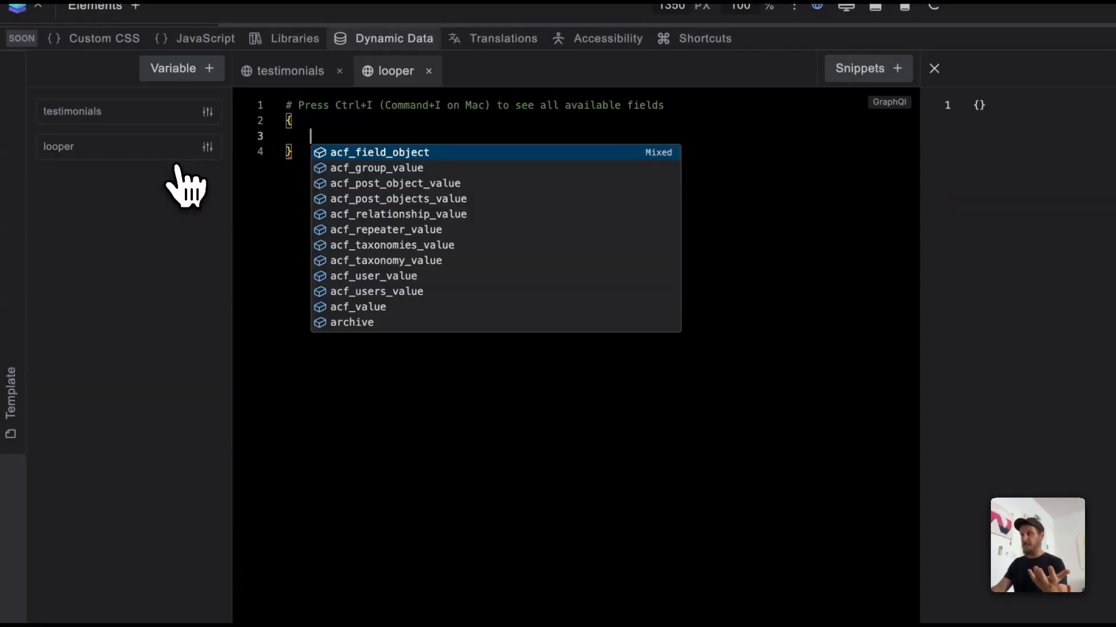
# Step: Replace the looper variable's default query with the ACF Repeater field snippet
pyautogui.click(577, 423)
pyautogui.hotkey('ctrl', 'a')
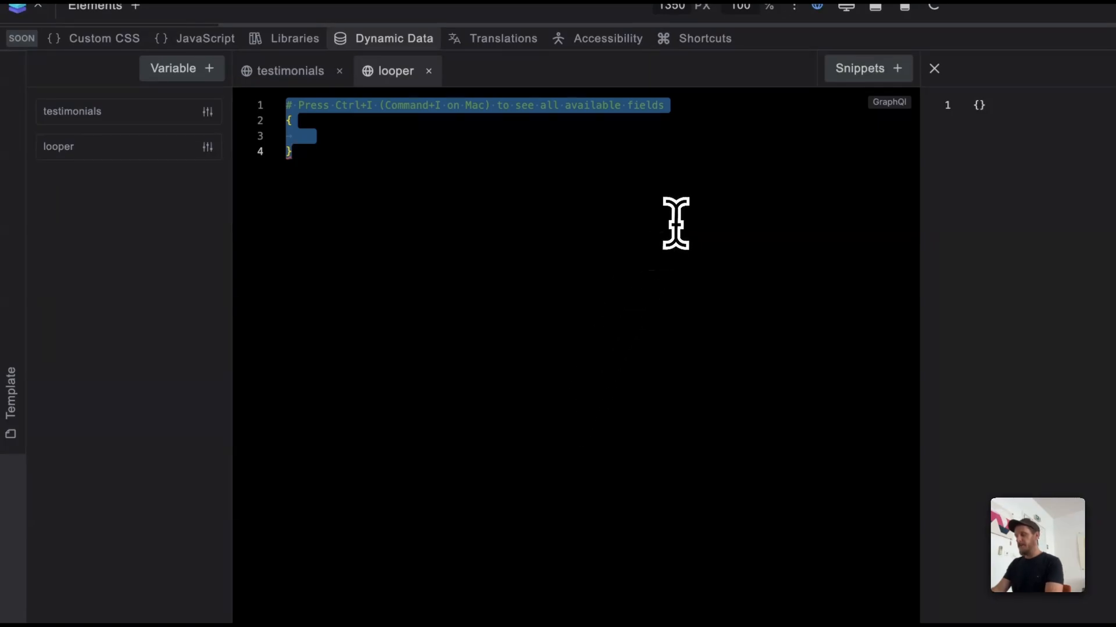
pyautogui.press('BackSpace')
pyautogui.click(854, 70)
pyautogui.write('re')
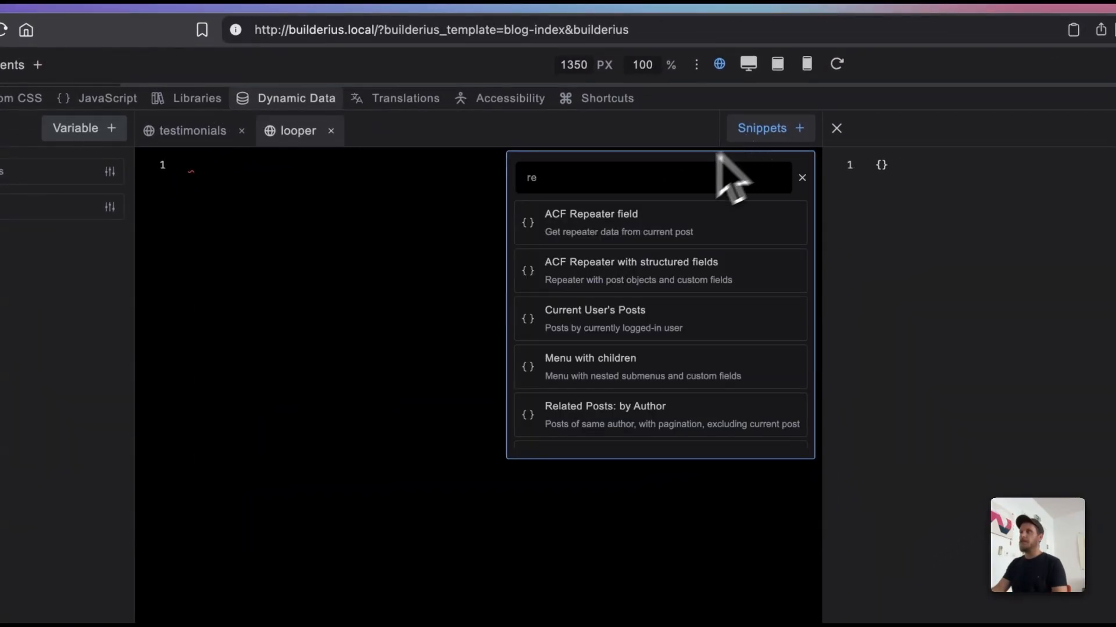
pyautogui.click(616, 235)
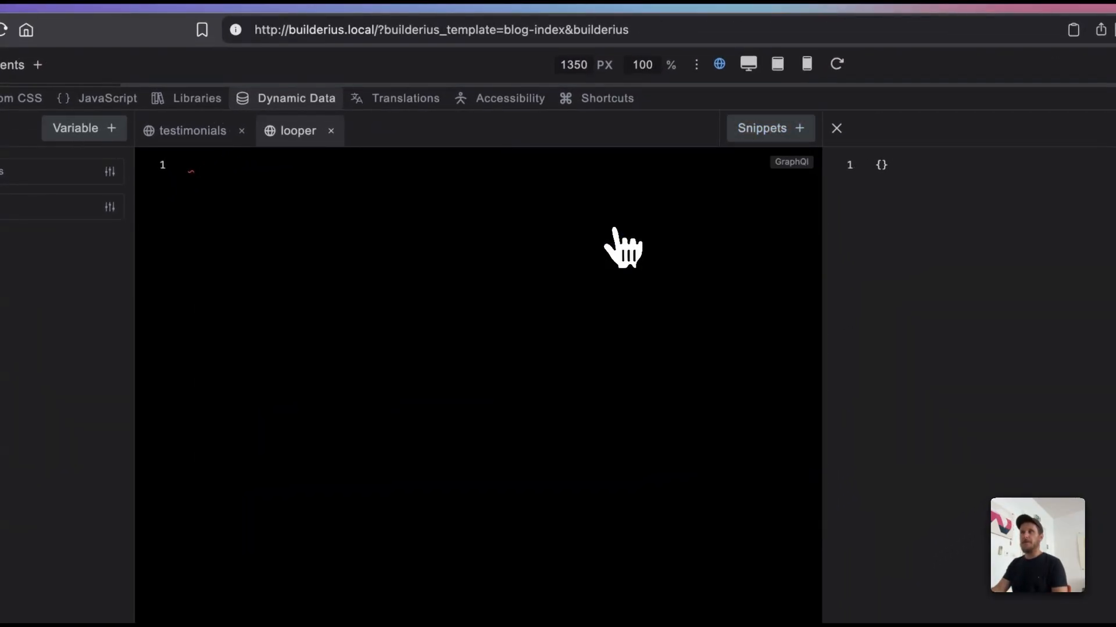
pyautogui.write('# name: ACF Repeater field # desc: Get repeater data from current post {   post { # current post (change if repeater is not assigned to post)     ID     post_title     # Get ACF repeater field data     my_repeater: acf_value(name: "my_repeater")    # Change "my_repeater" to your actual ACF repeater field name   } }')
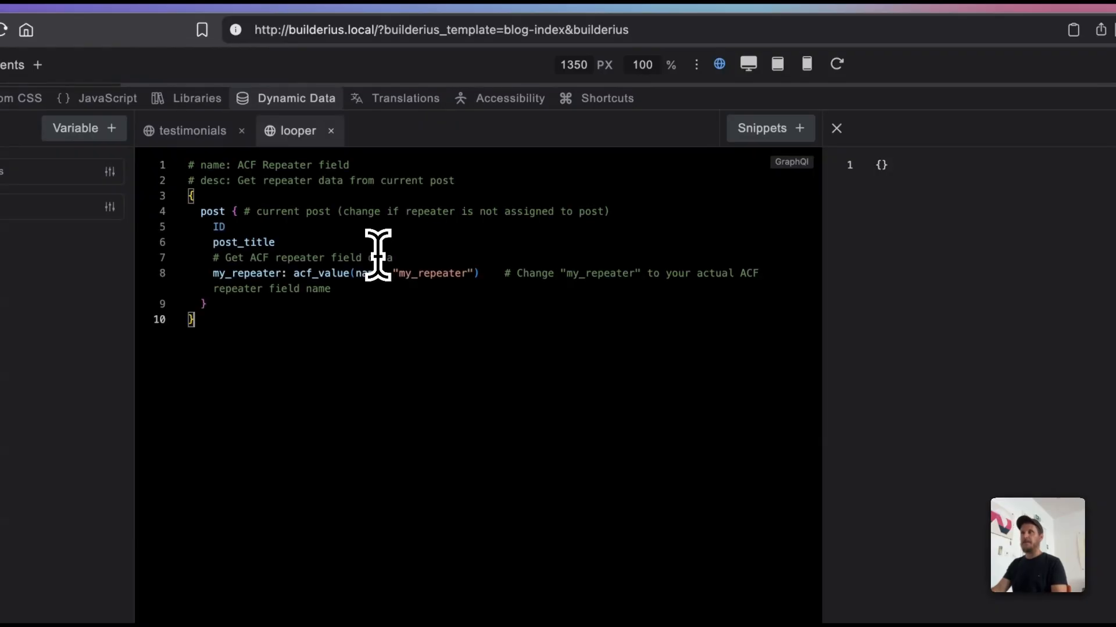
# Step: Set the acf_value name in the snippet to "looper" and rename the my_repeater alias to repeater
pyautogui.doubleClick(443, 273)
pyautogui.press('BackSpace')
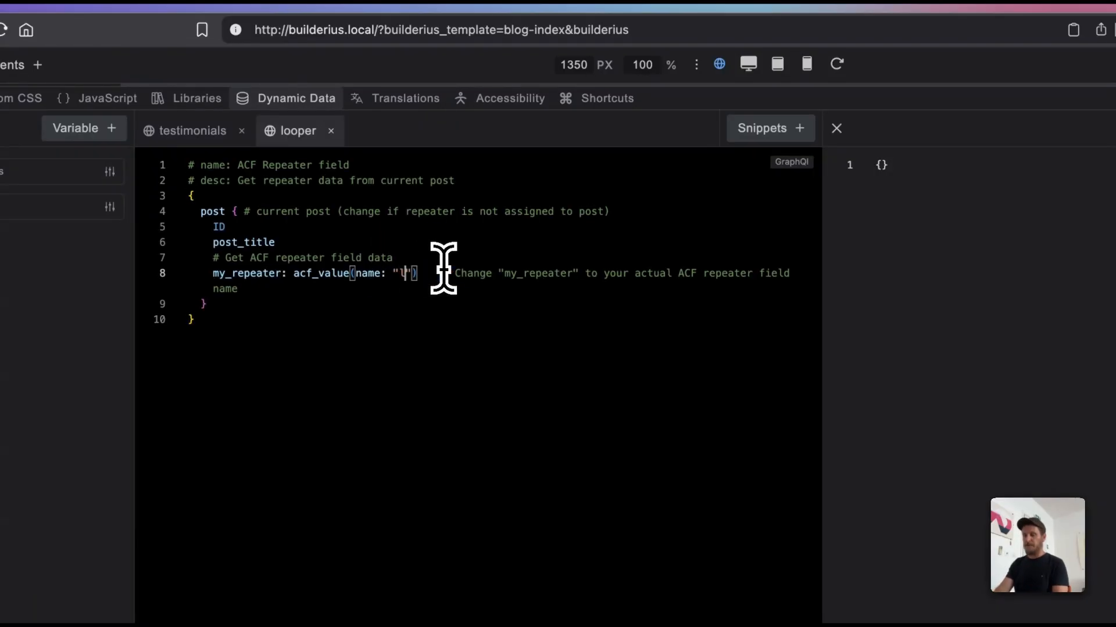
pyautogui.write('looper')
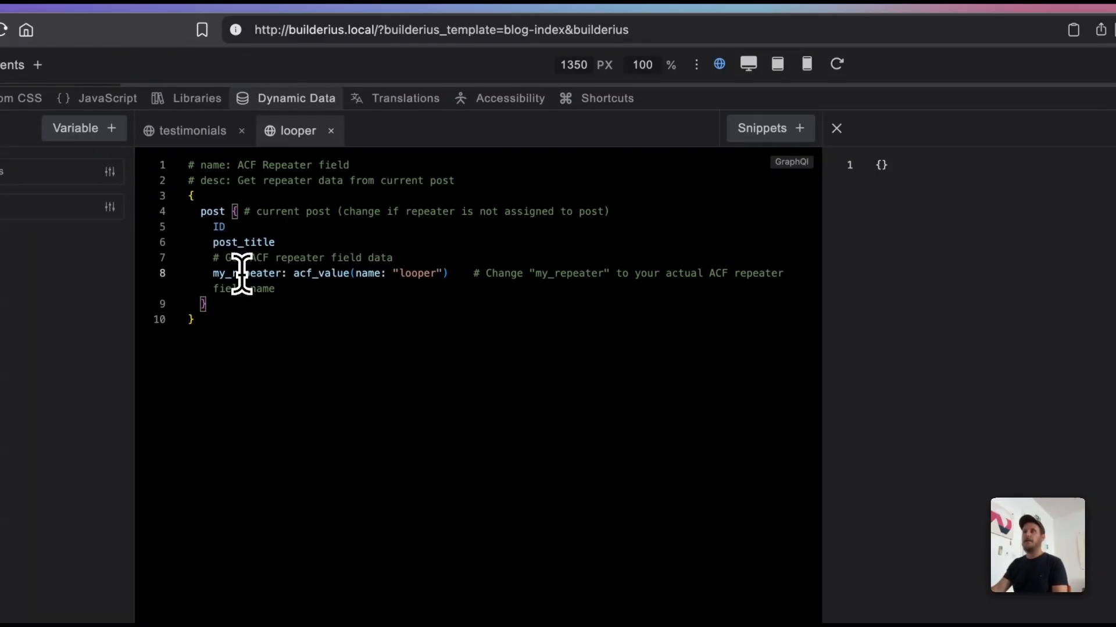
pyautogui.doubleClick(242, 273)
pyautogui.write('repeater')
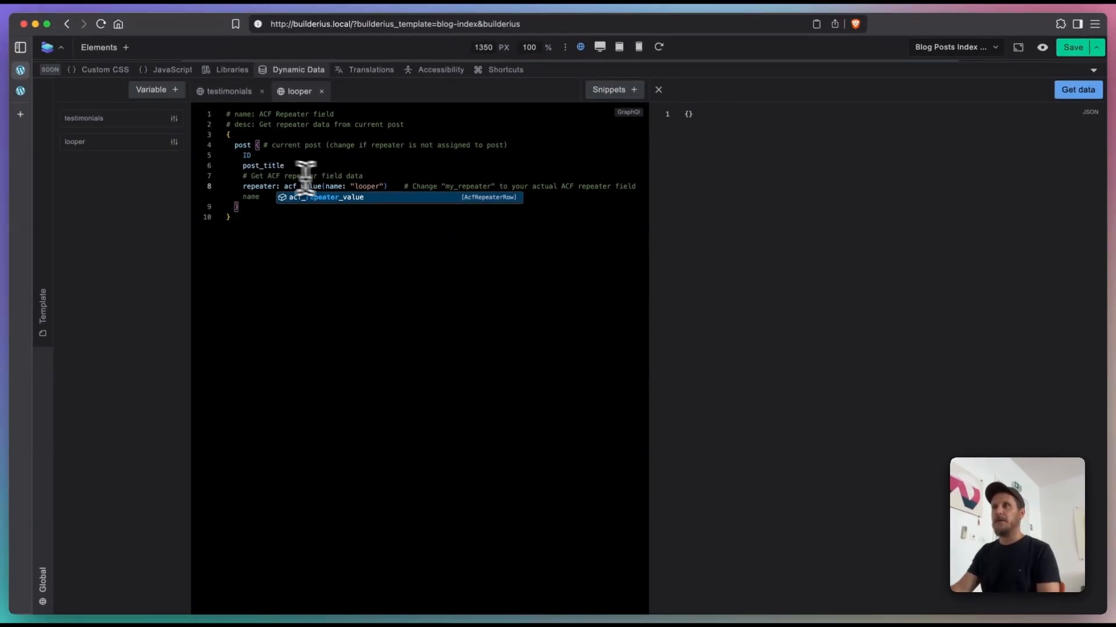
# Step: Remove the post_title, ID and field-data comment lines from the looper query and fetch its data
pyautogui.click(236, 256)
pyautogui.tripleClick(294, 166)
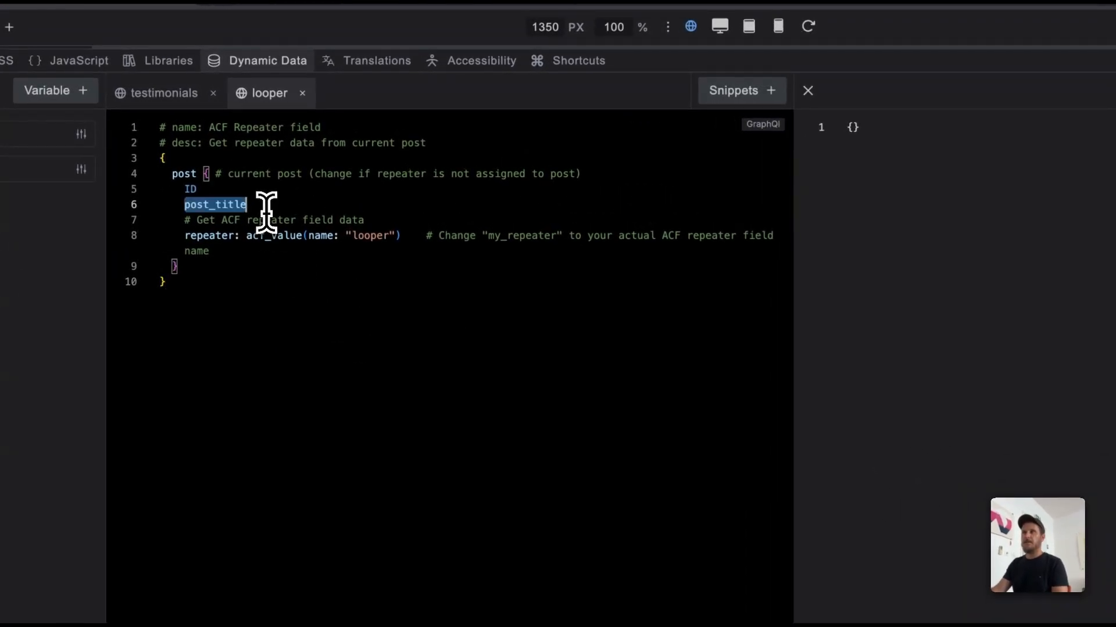
pyautogui.press('BackSpace')
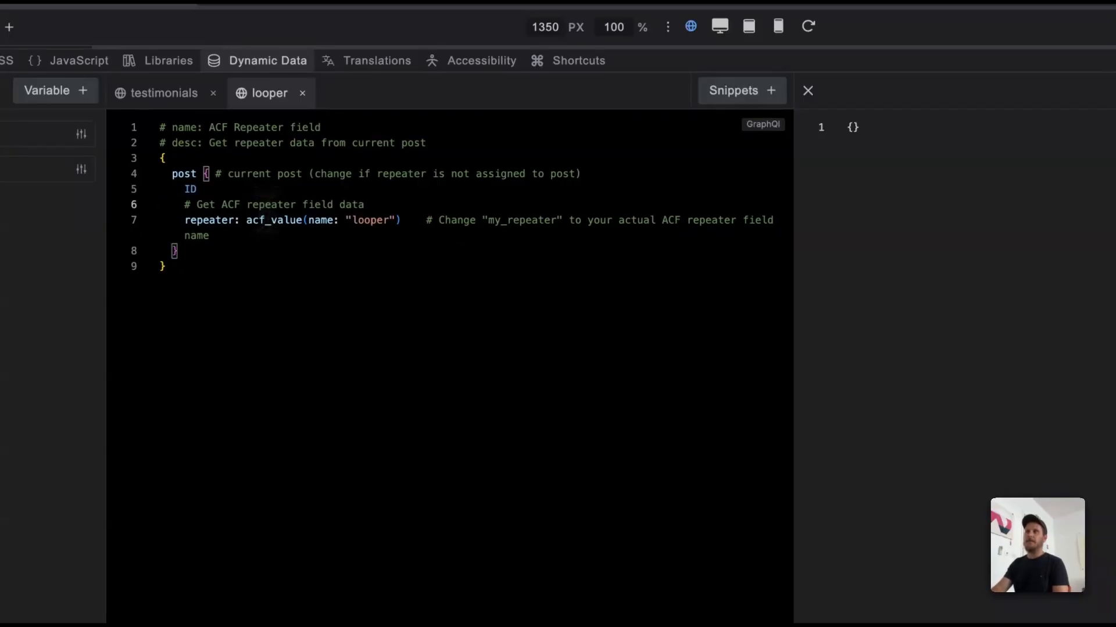
pyautogui.hotkey('shift', 'Down')
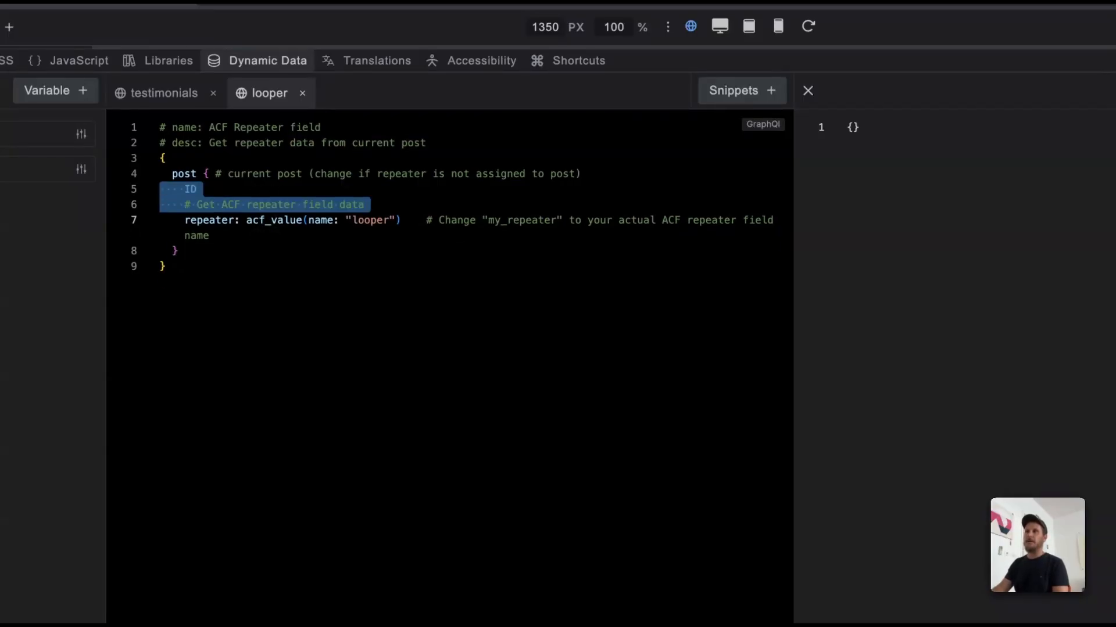
pyautogui.press('BackSpace')
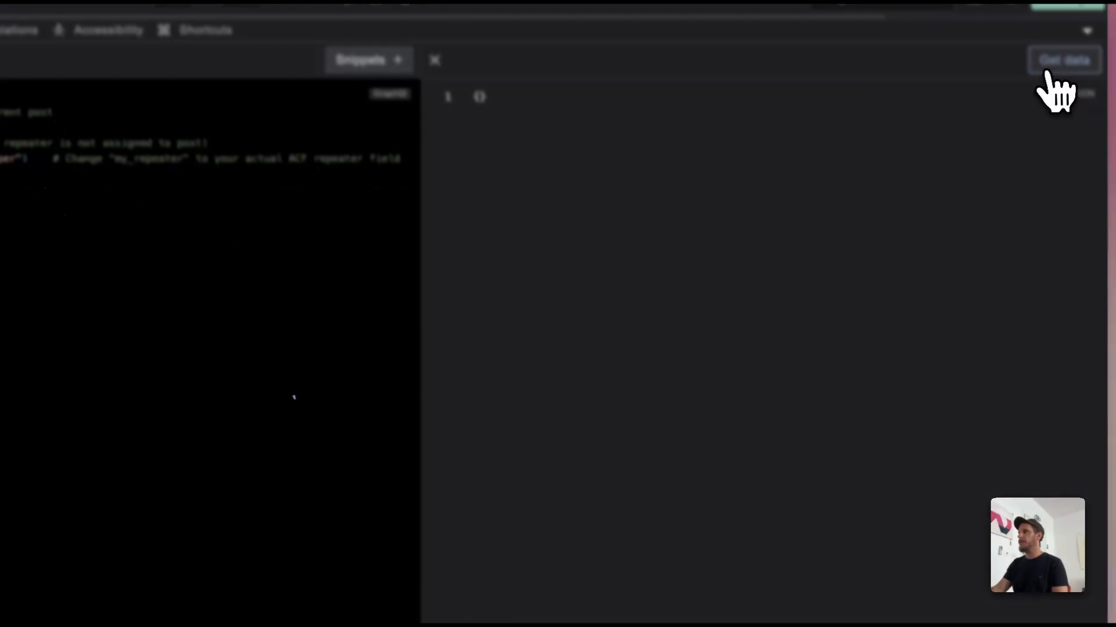
pyautogui.click(1048, 71)
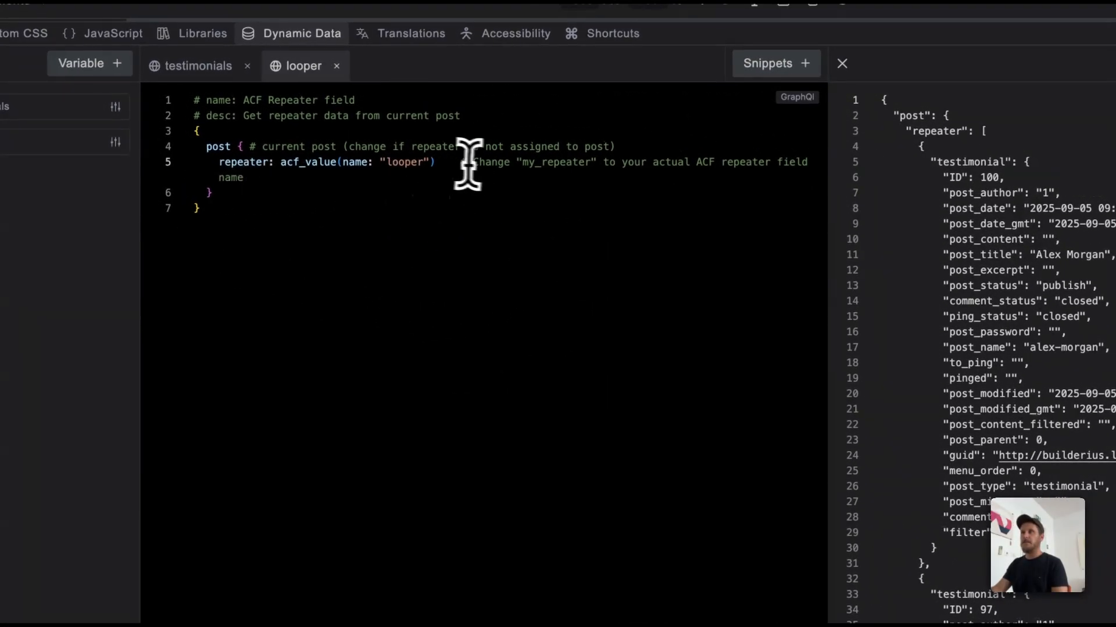
# Step: Remove the trailing comment about changing my_repeater from the acf_value line of the looper query
pyautogui.moveTo(439, 165); pyautogui.dragTo(427, 184)
pyautogui.click(453, 189)
pyautogui.press('BackSpace')
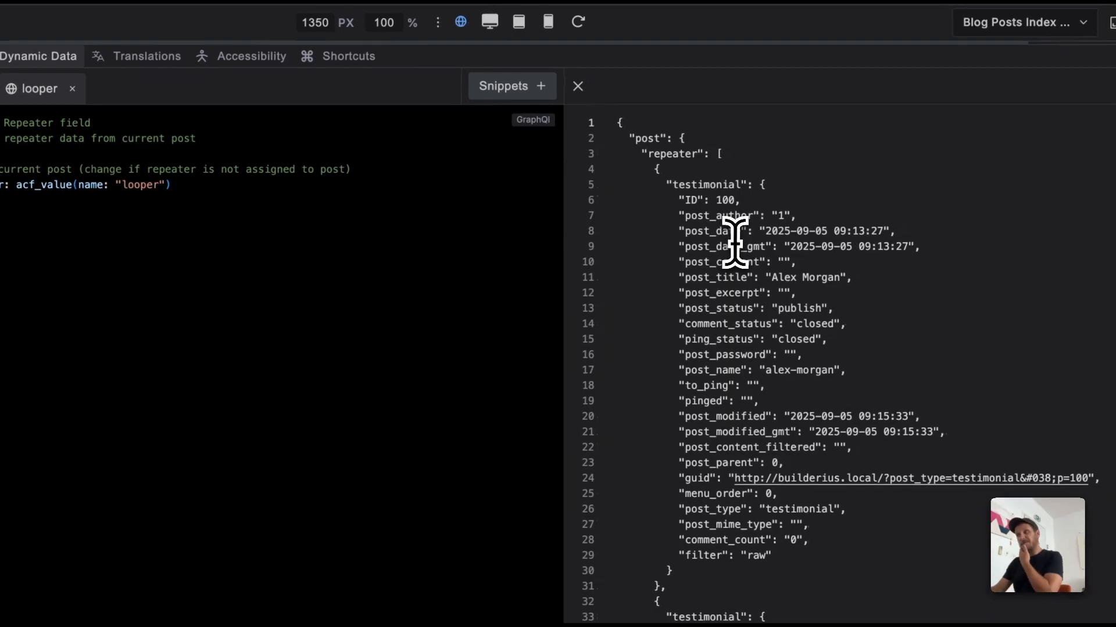
# Step: Examine the testimonial post objects that the repeater query returned, from the first entry through the following ones
pyautogui.scroll(-10, 735, 243)
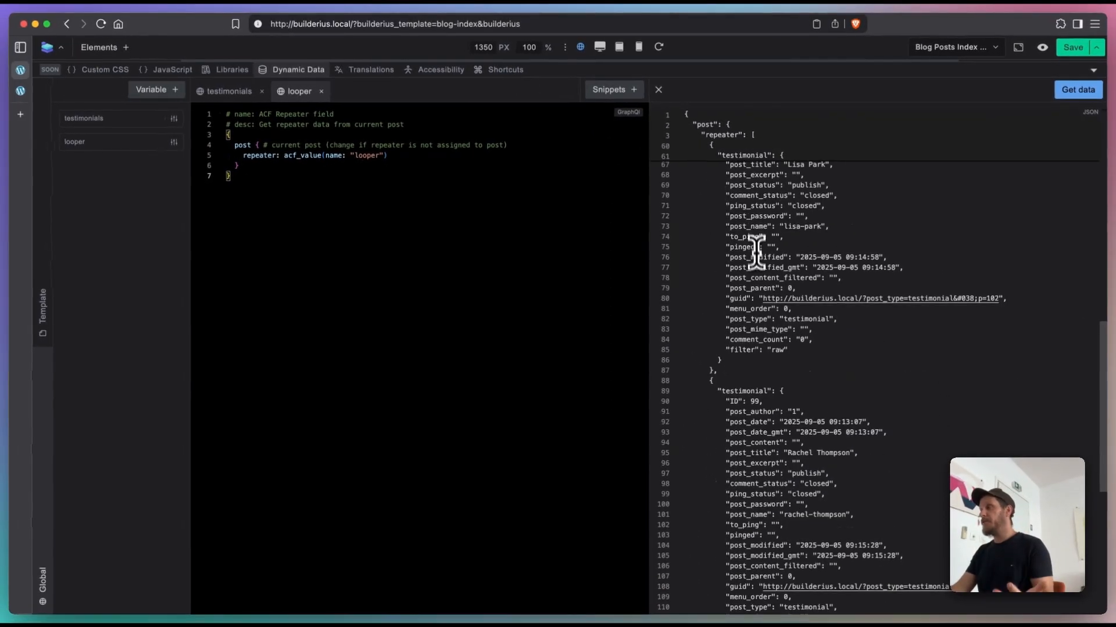
pyautogui.scroll(10, 726, 332)
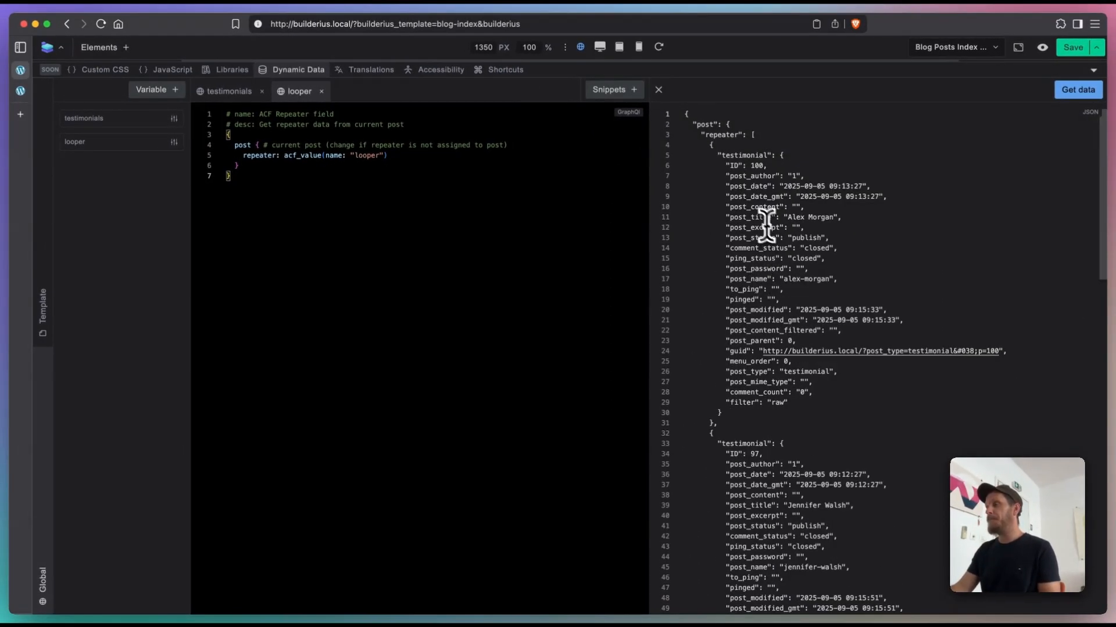
pyautogui.moveTo(734, 176); pyautogui.dragTo(757, 251)
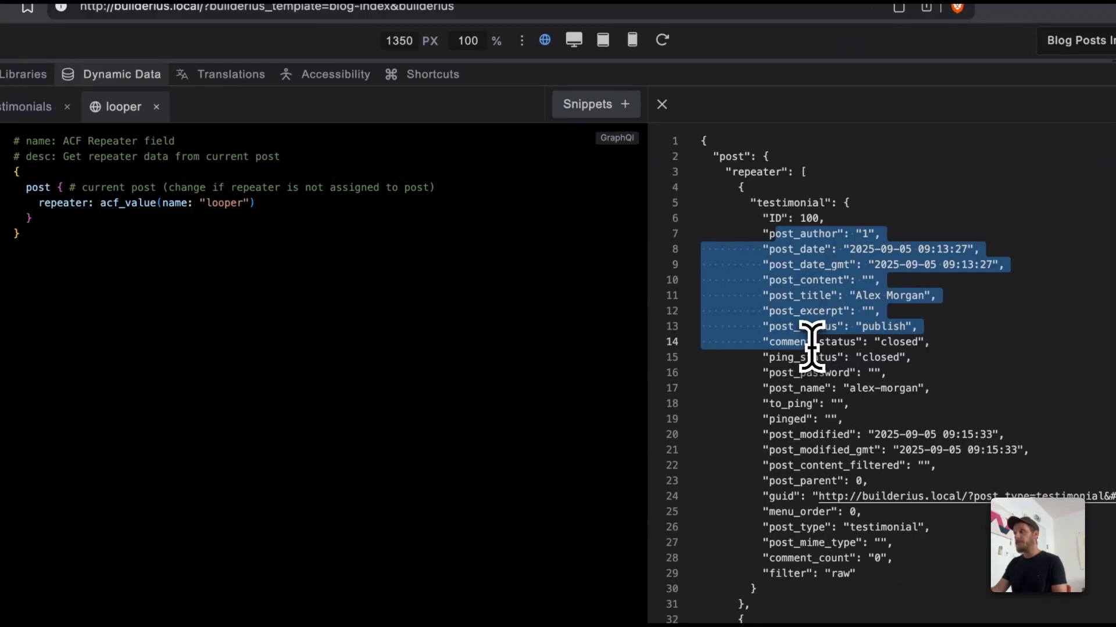
pyautogui.scroll(-10, 811, 296)
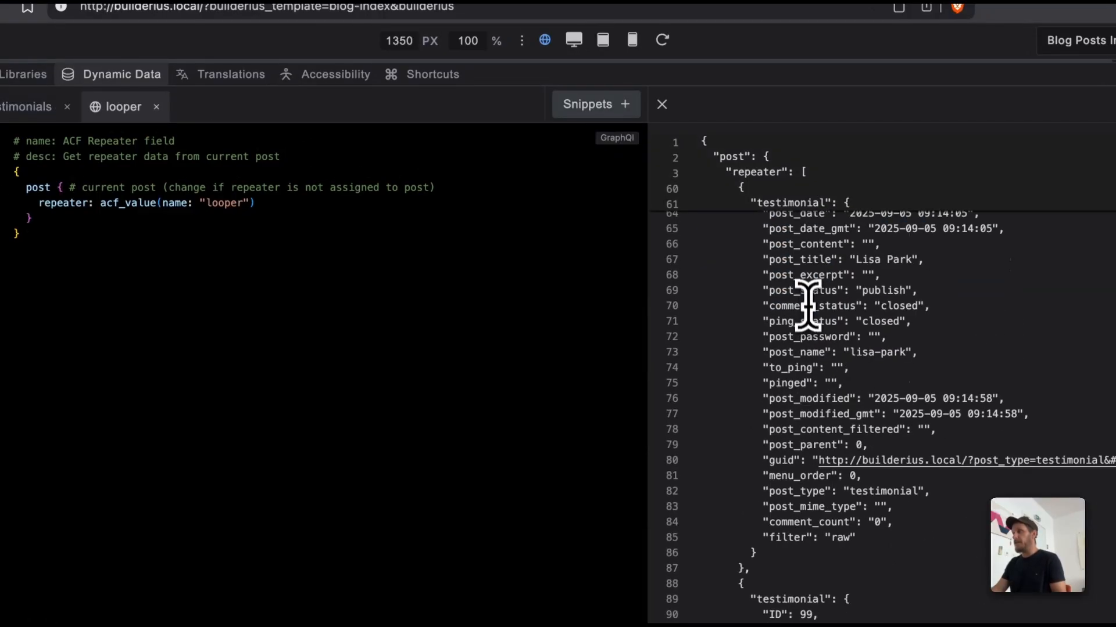
pyautogui.scroll(10, 810, 360)
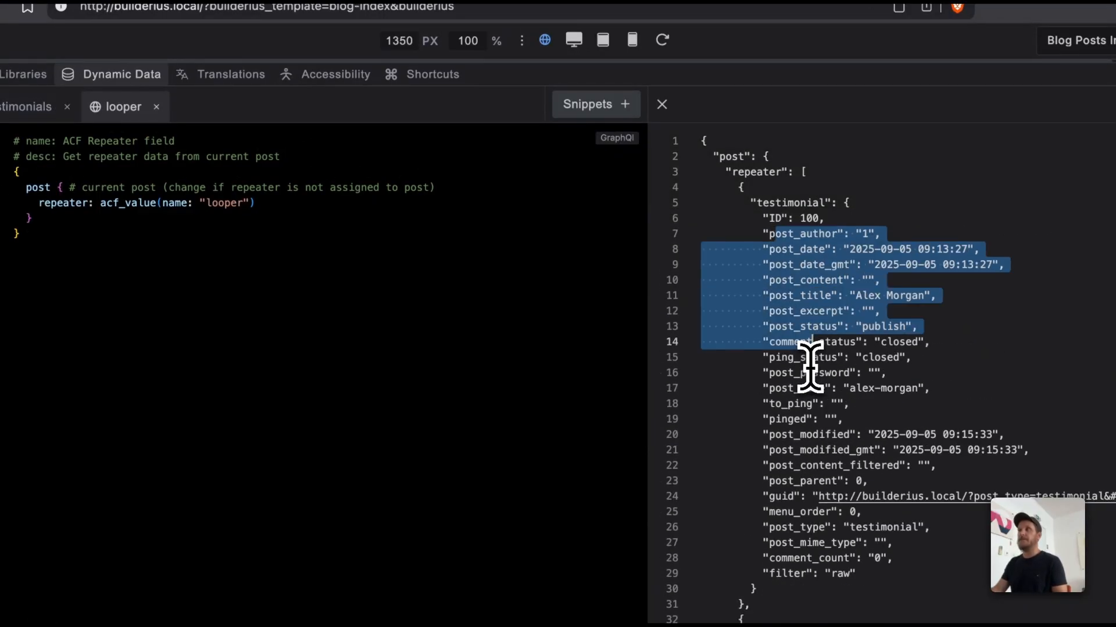
# Step: Replace the whole looper query with the "ACF Repeater with structured fields" snippet
pyautogui.click(434, 402)
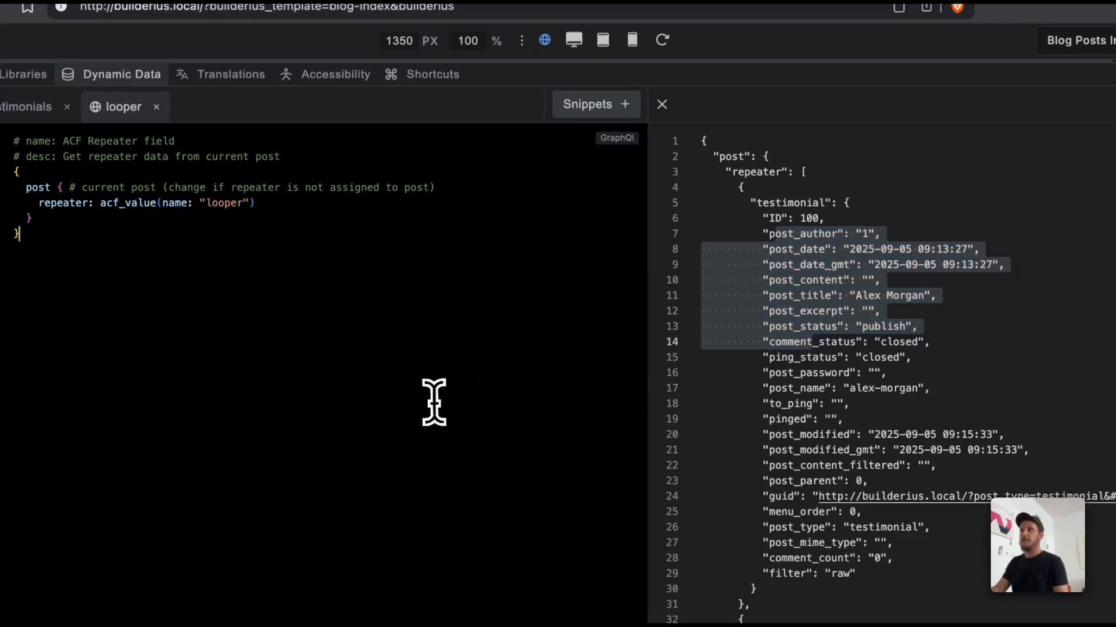
pyautogui.press('super+a')
pyautogui.press('BackSpace')
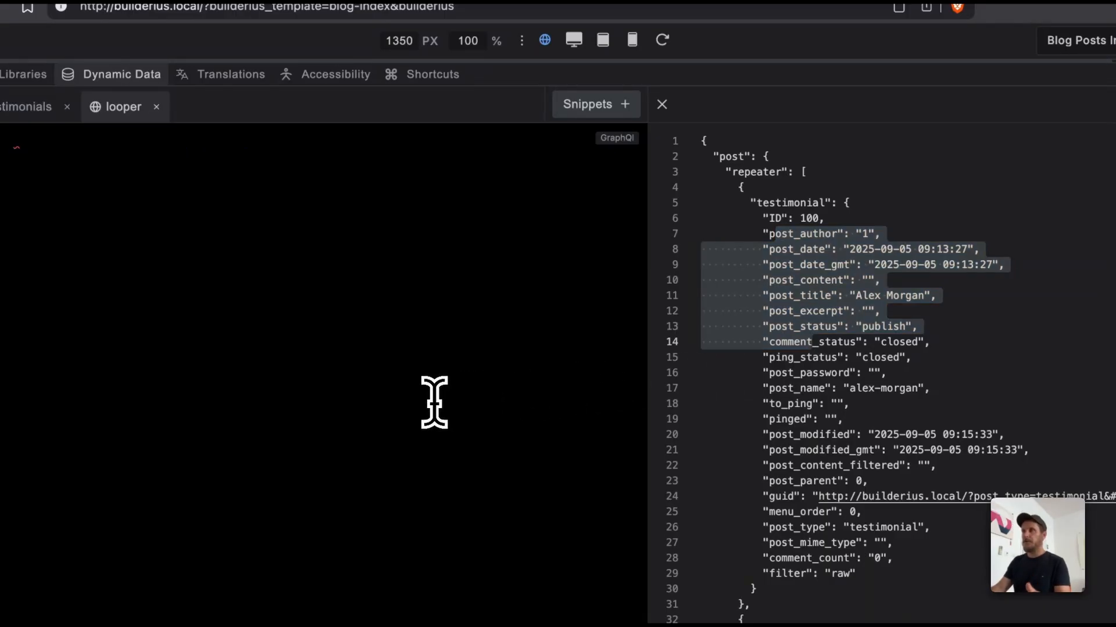
pyautogui.click(589, 104)
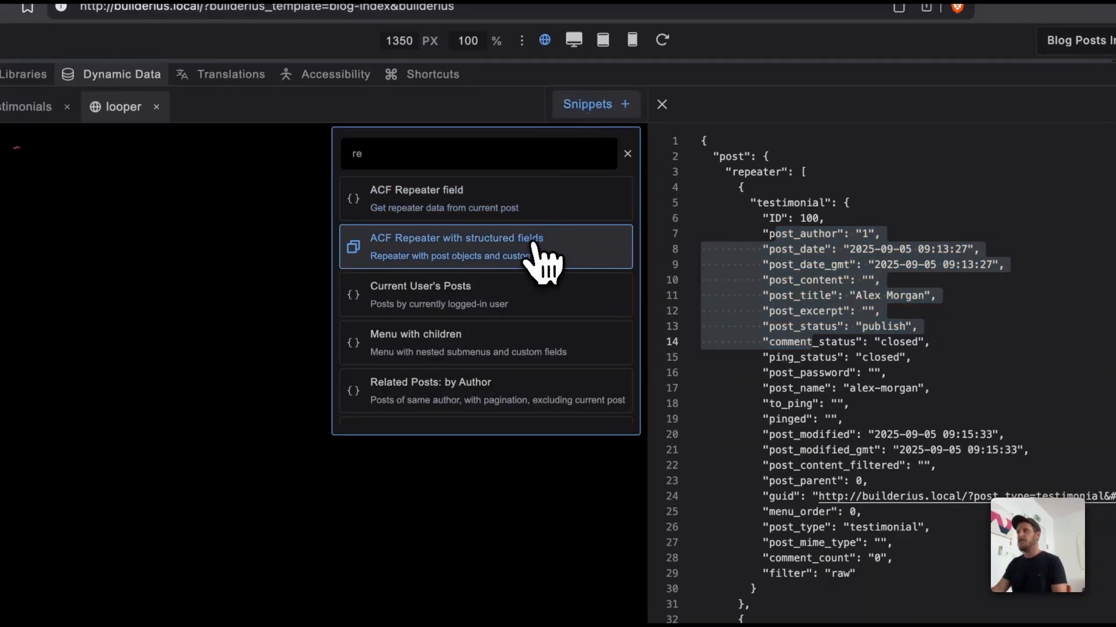
pyautogui.click(412, 259)
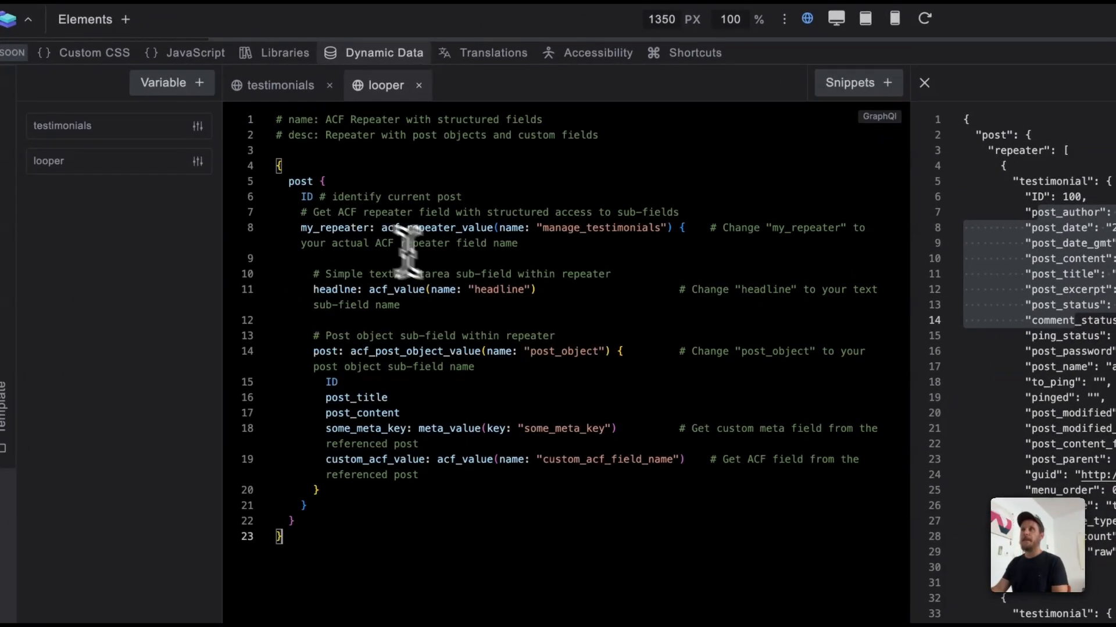
# Step: Delete the ID field and the comment below it, and set the acf_repeater_value name to "looper"
pyautogui.moveTo(298, 198); pyautogui.dragTo(683, 209)
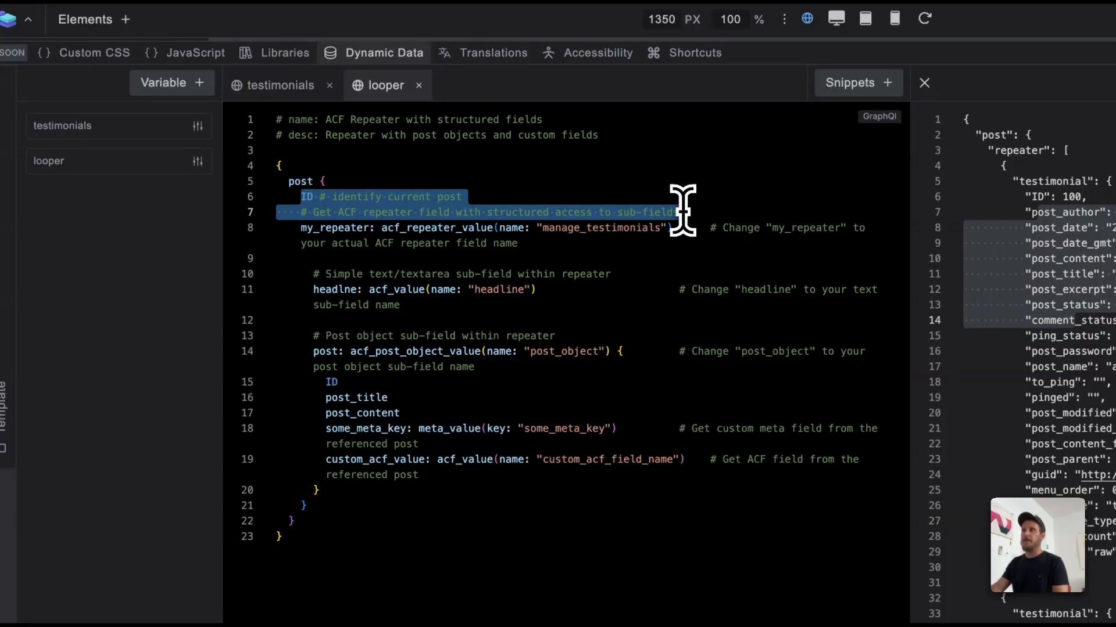
pyautogui.press('BackSpace')
pyautogui.doubleClick(573, 213)
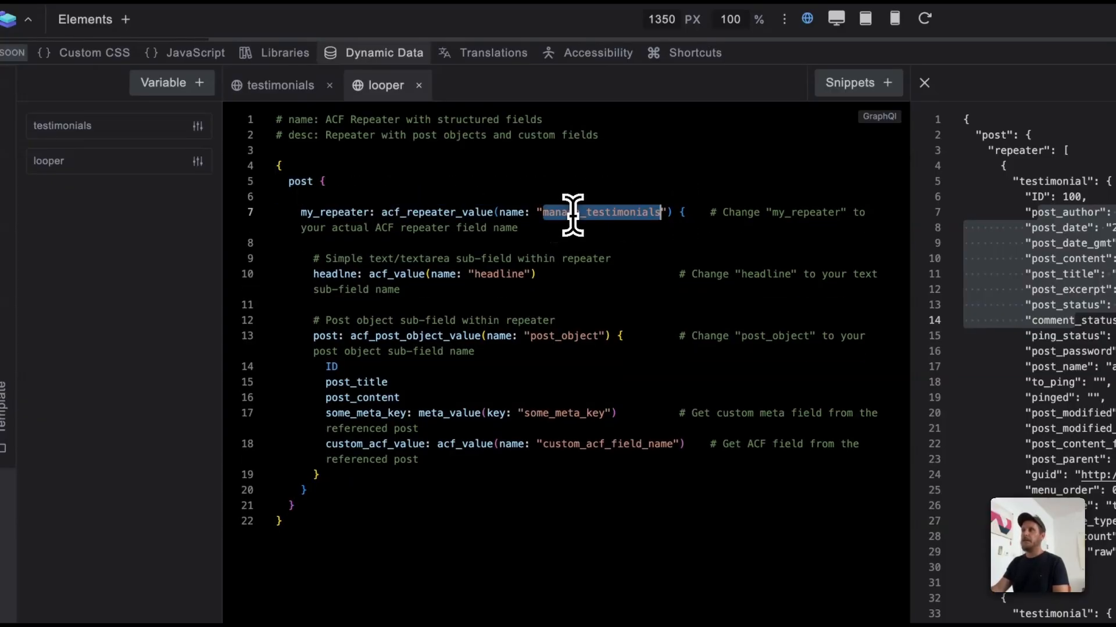
pyautogui.write('looper')
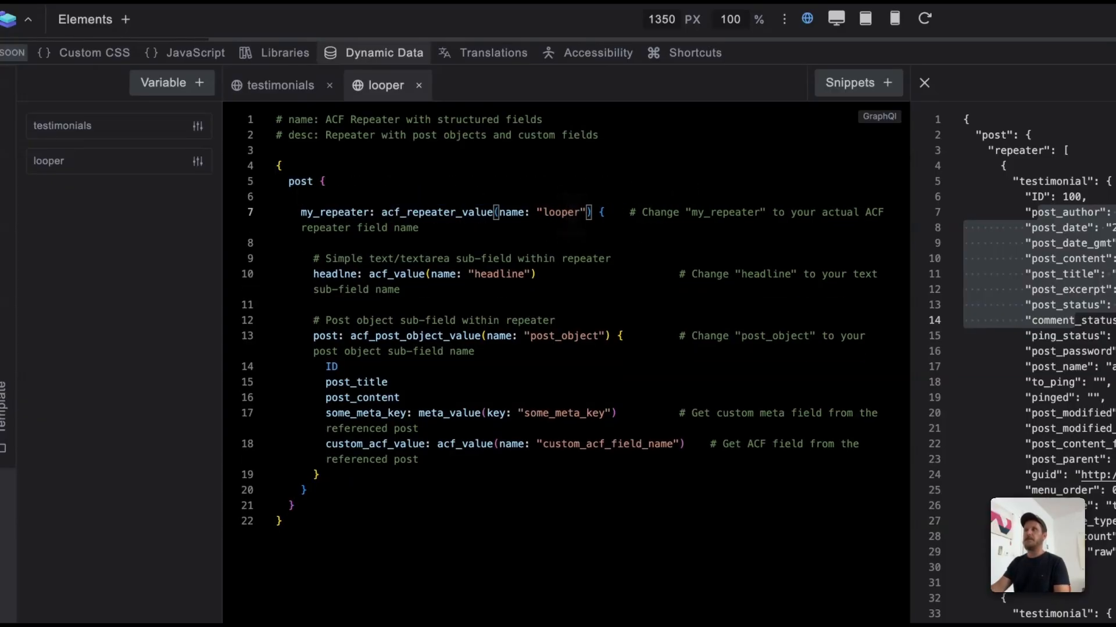
# Step: Delete the headline sub-field with its comments, plus the post_content, some_meta_key and custom_acf_value fields
pyautogui.moveTo(404, 292); pyautogui.dragTo(218, 262)
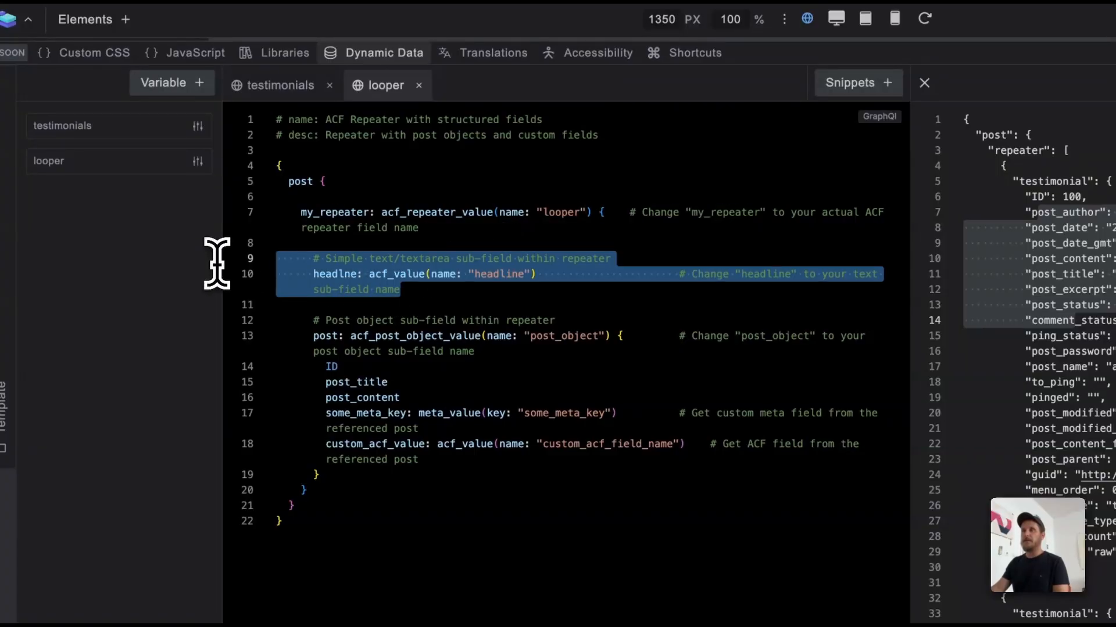
pyautogui.press('BackSpace')
pyautogui.press('BackSpace')
pyautogui.press('BackSpace')
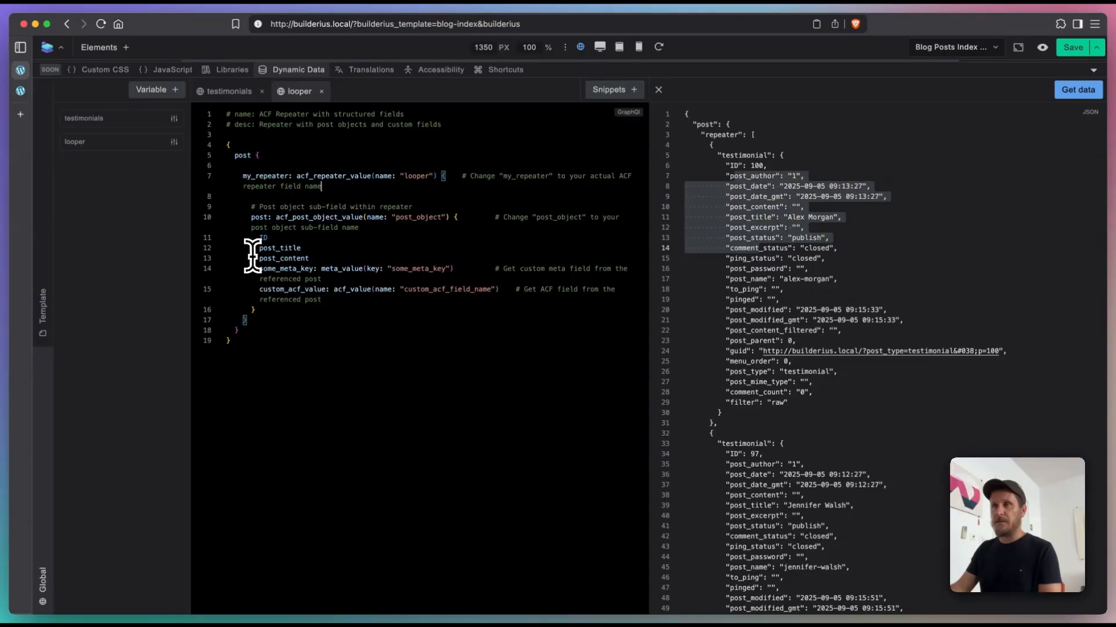
pyautogui.moveTo(252, 258); pyautogui.dragTo(526, 298)
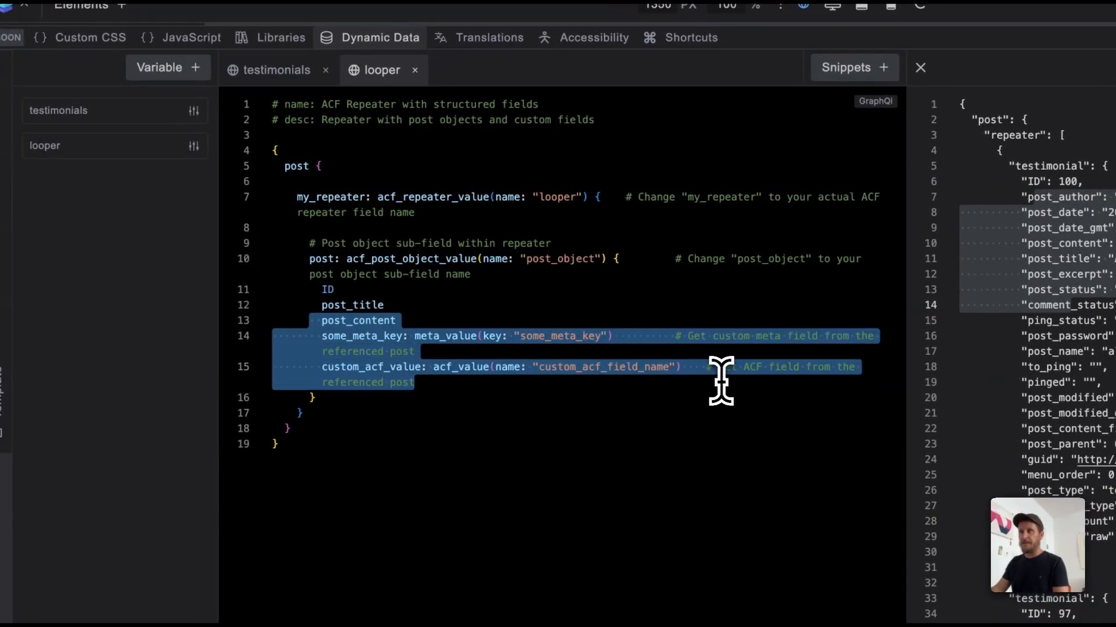
pyautogui.press('BackSpace')
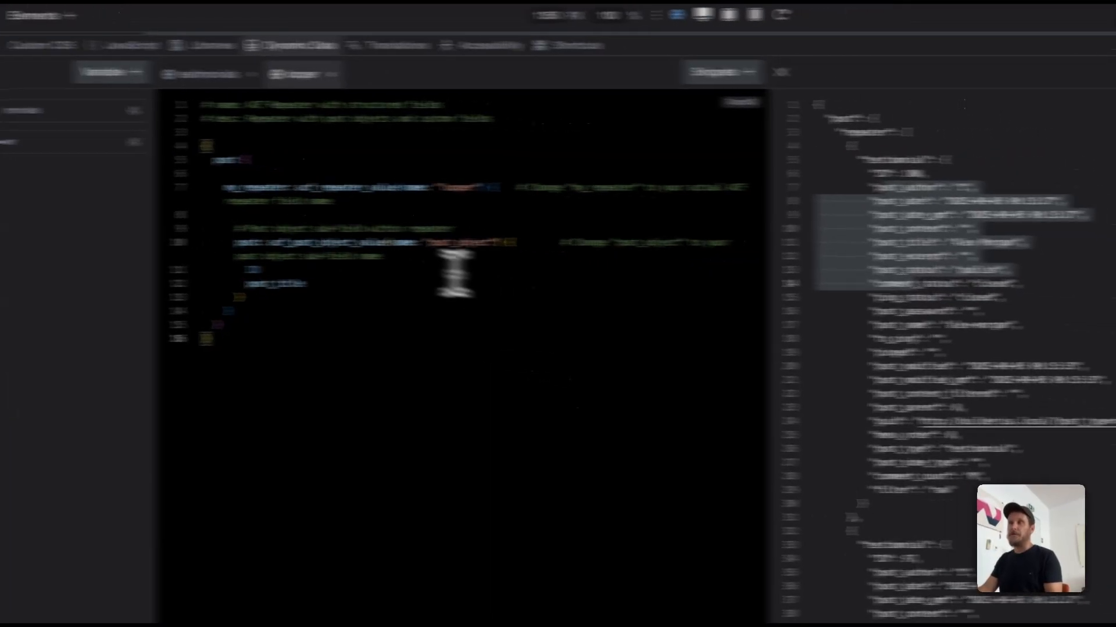
# Step: Set the acf_post_object_value name to "testimonial" without its trailing comment, and fetch the query's data
pyautogui.doubleClick(542, 258)
pyautogui.write('testimonial')
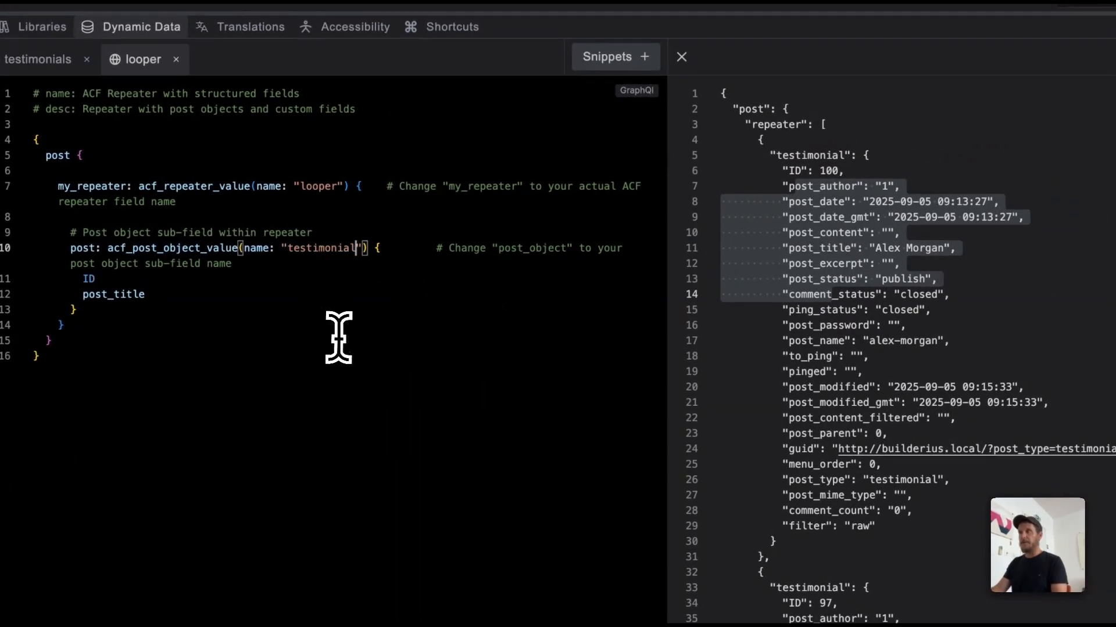
pyautogui.moveTo(448, 249); pyautogui.dragTo(439, 259)
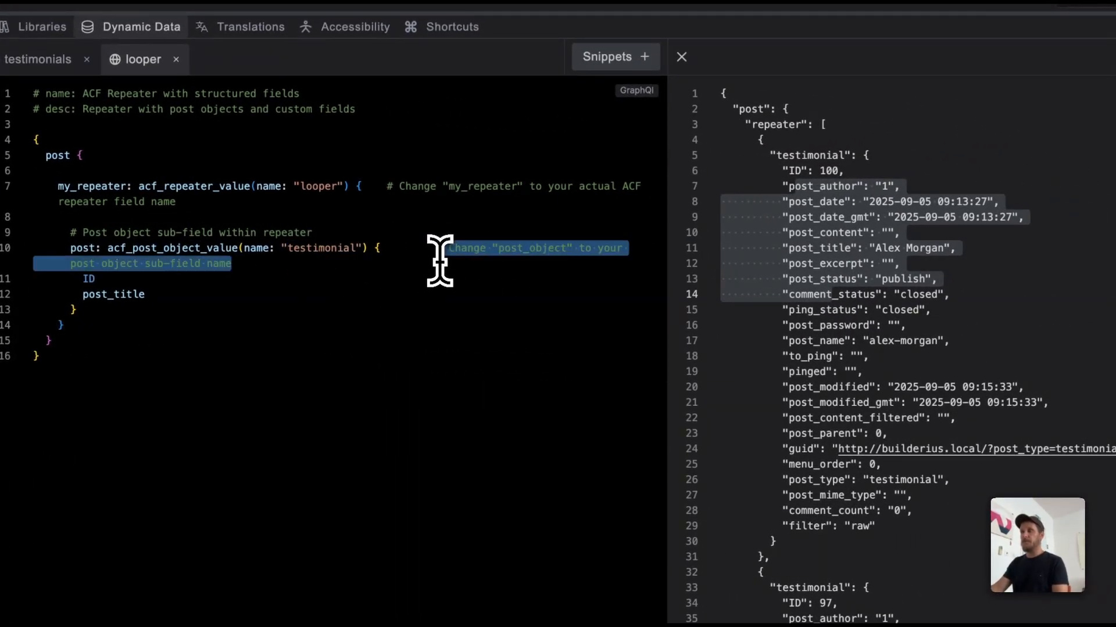
pyautogui.press('BackSpace')
pyautogui.press('BackSpace')
pyautogui.press('BackSpace')
pyautogui.press('BackSpace')
pyautogui.press('BackSpace')
pyautogui.press('BackSpace')
pyautogui.press('BackSpace')
pyautogui.click(1066, 62)
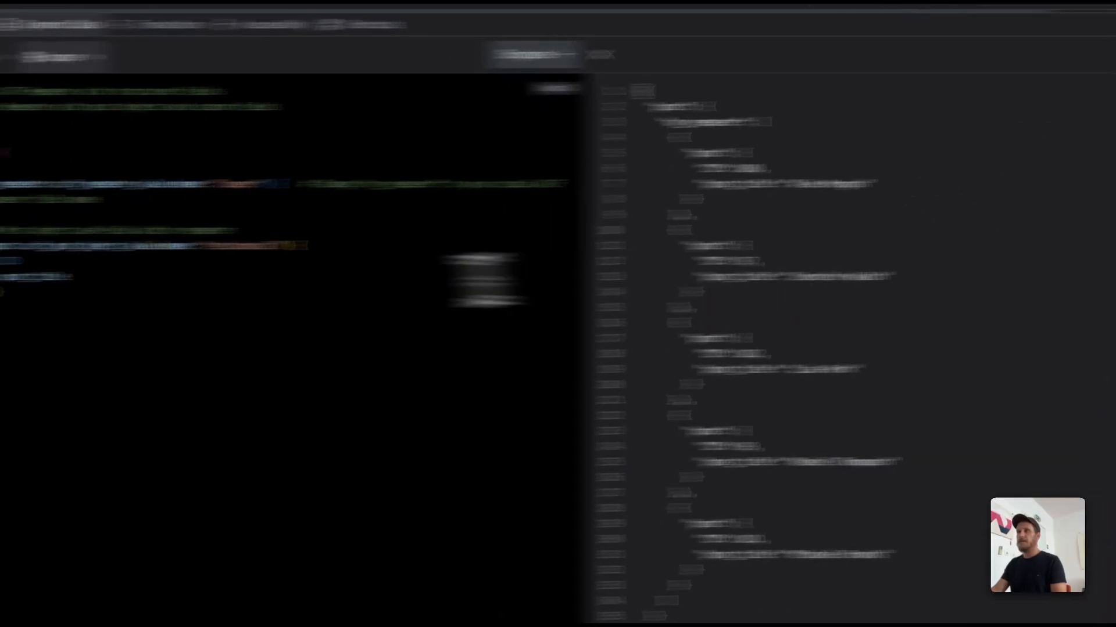
# Step: Remove the ID field from the testimonial post object and alias post_title as name
pyautogui.tripleClick(21, 261)
pyautogui.press('BackSpace')
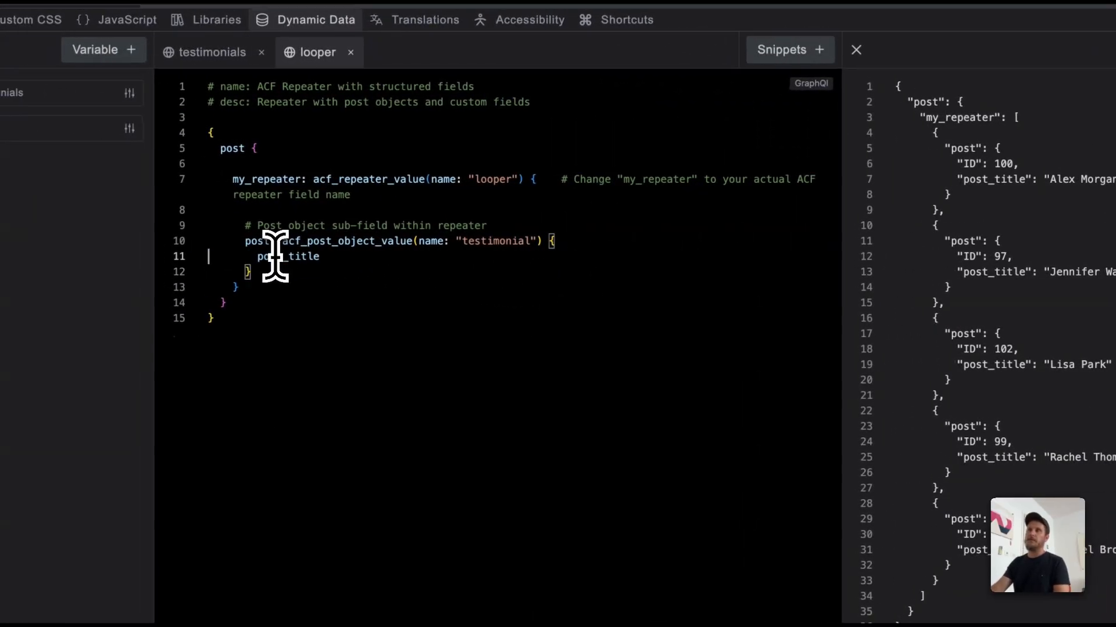
pyautogui.click(150, 313)
pyautogui.write('name')
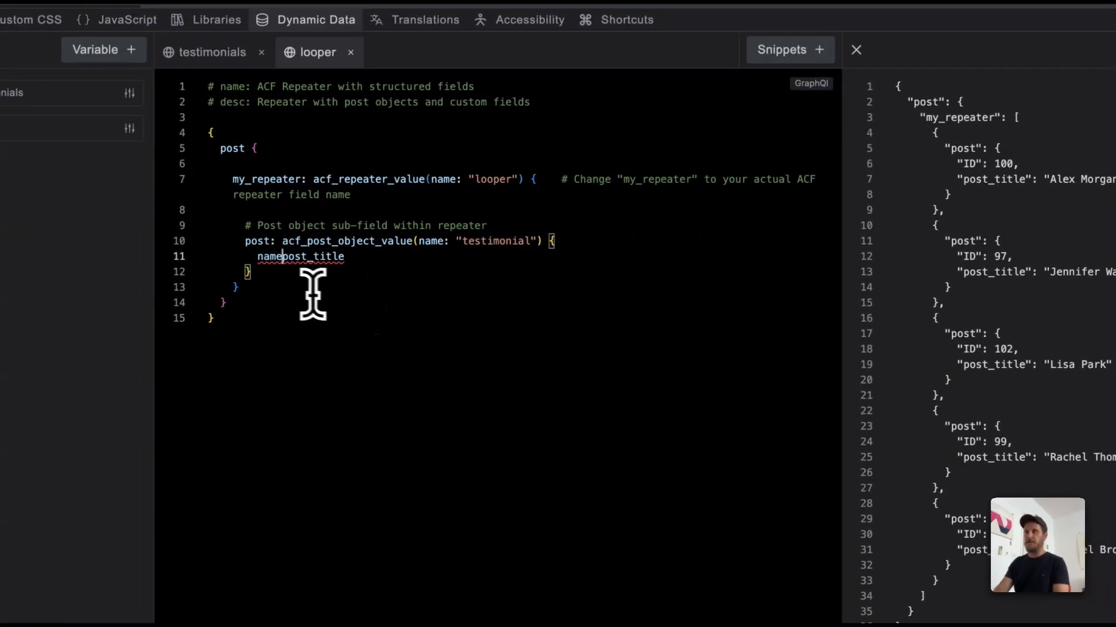
pyautogui.write(':')
pyautogui.press('End')
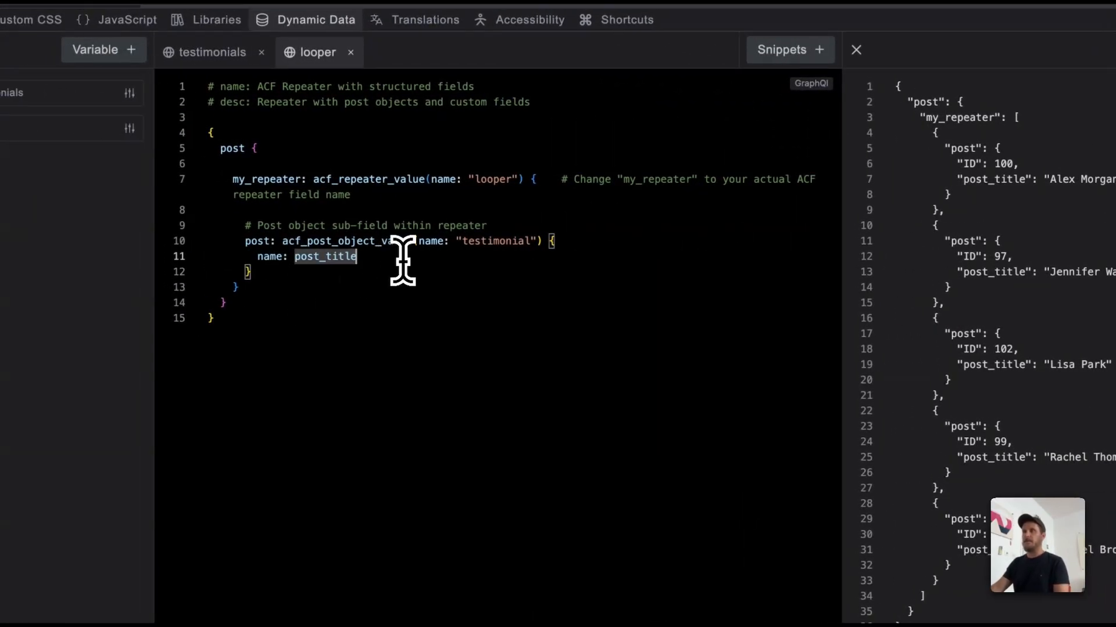
# Step: Add a quote field to the testimonial post object using acf_value with the name "quote"
pyautogui.press('Return')
pyautogui.write('quote: acf')
pyautogui.press('Down')
pyautogui.press('Down')
pyautogui.press('Down')
pyautogui.press('Down')
pyautogui.press('Down')
pyautogui.press('Down')
pyautogui.press('Down')
pyautogui.press('Down')
pyautogui.press('Down')
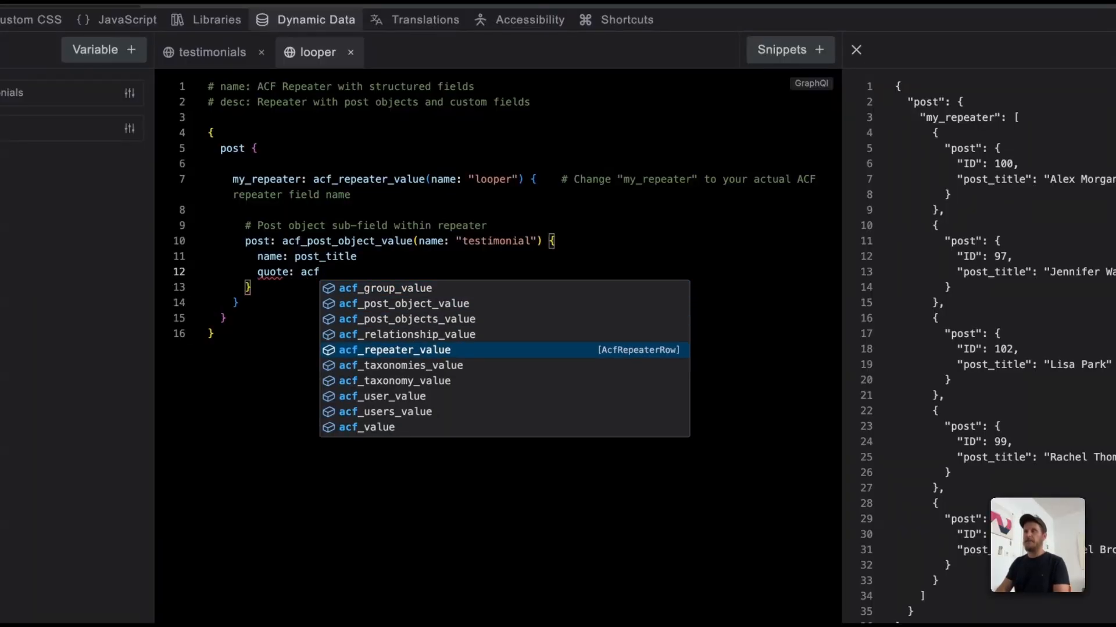
pyautogui.press('Return')
pyautogui.write('quote')
pyautogui.press('Escape')
pyautogui.press('Down')
pyautogui.press('Return')
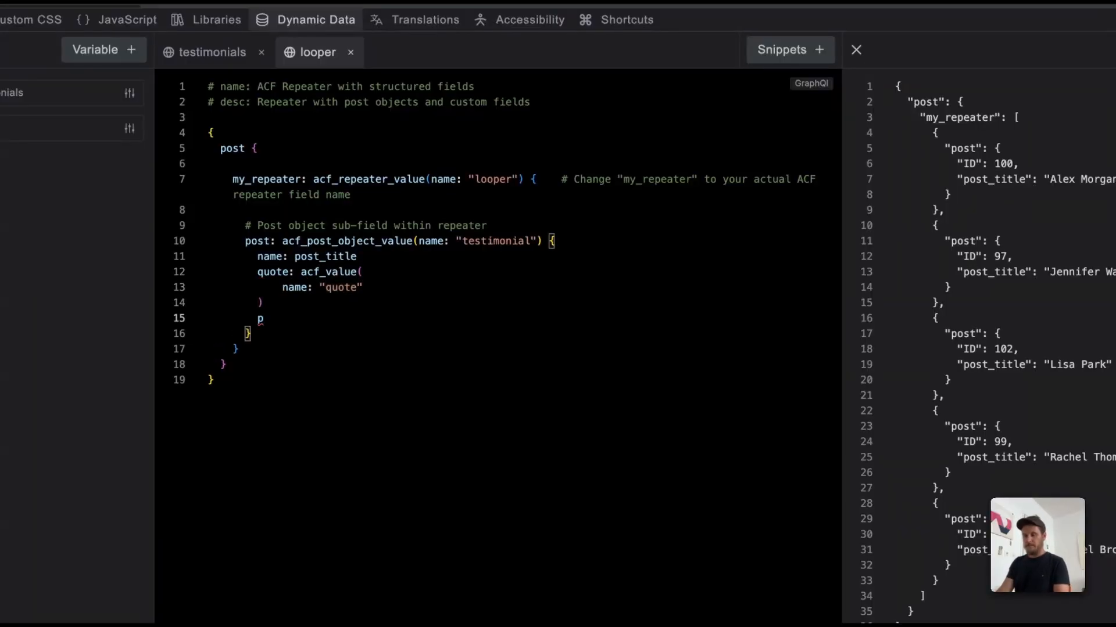
# Step: Add a profession field using acf_value with the name "profession", and fetch the query's data
pyautogui.write('profession: acf')
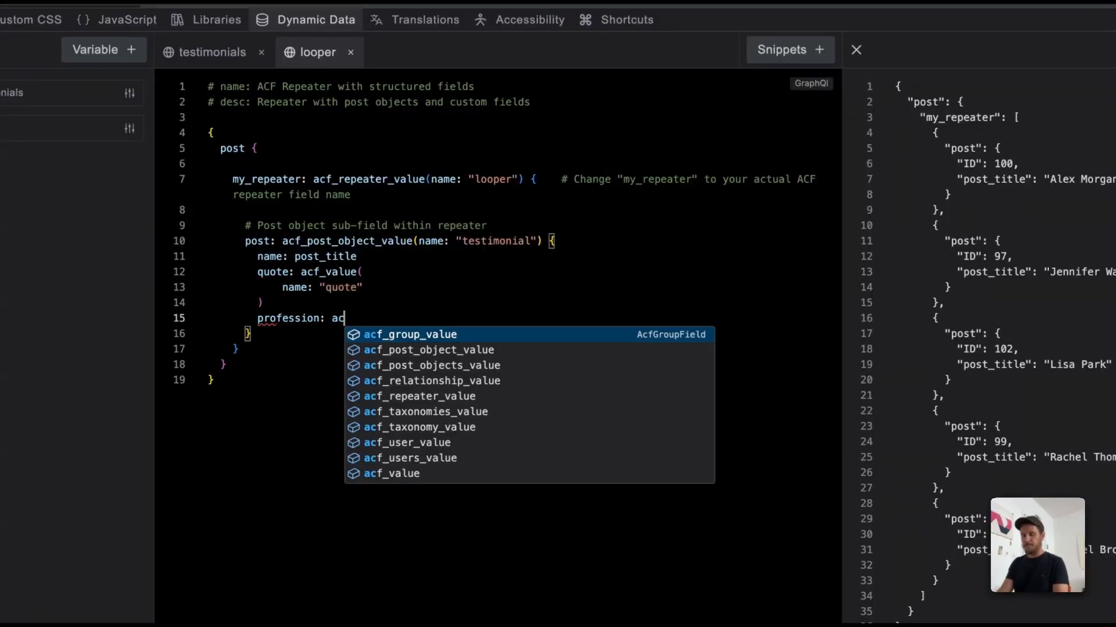
pyautogui.press('Down')
pyautogui.press('Down')
pyautogui.press('Down')
pyautogui.press('Down')
pyautogui.press('Down')
pyautogui.press('Down')
pyautogui.press('Down')
pyautogui.press('Down')
pyautogui.press('Down')
pyautogui.press('Return')
pyautogui.write('profession')
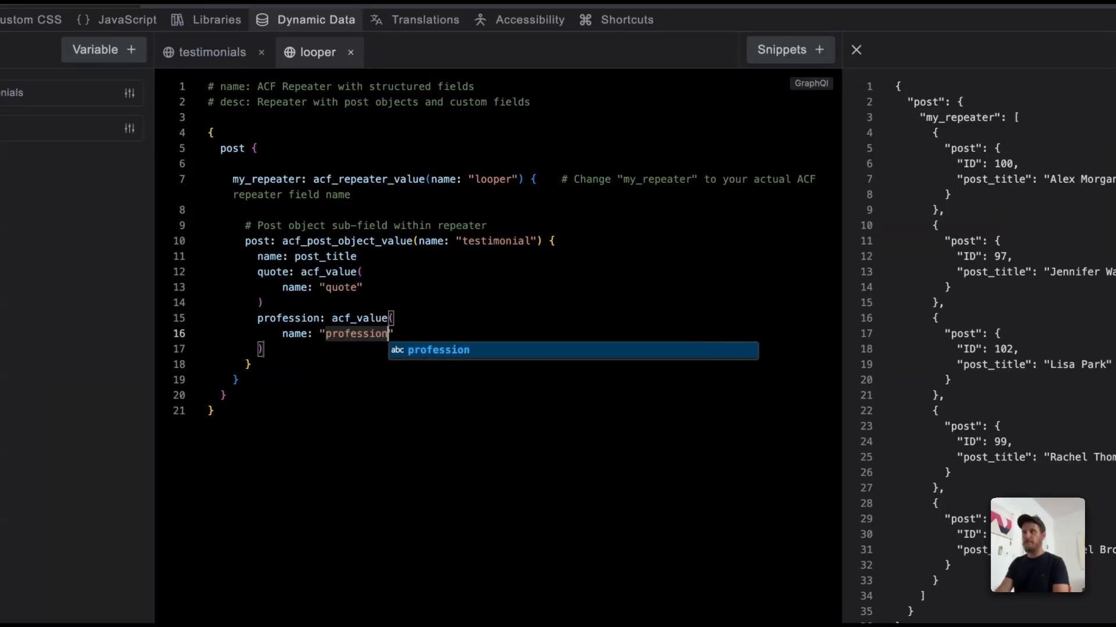
pyautogui.press('Escape')
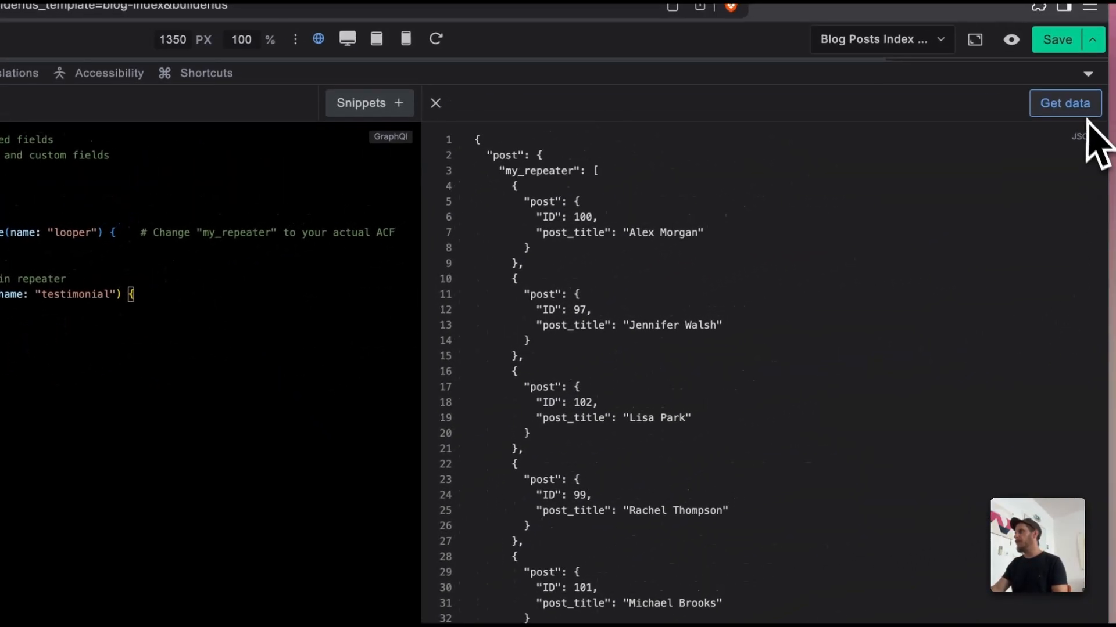
pyautogui.click(1086, 116)
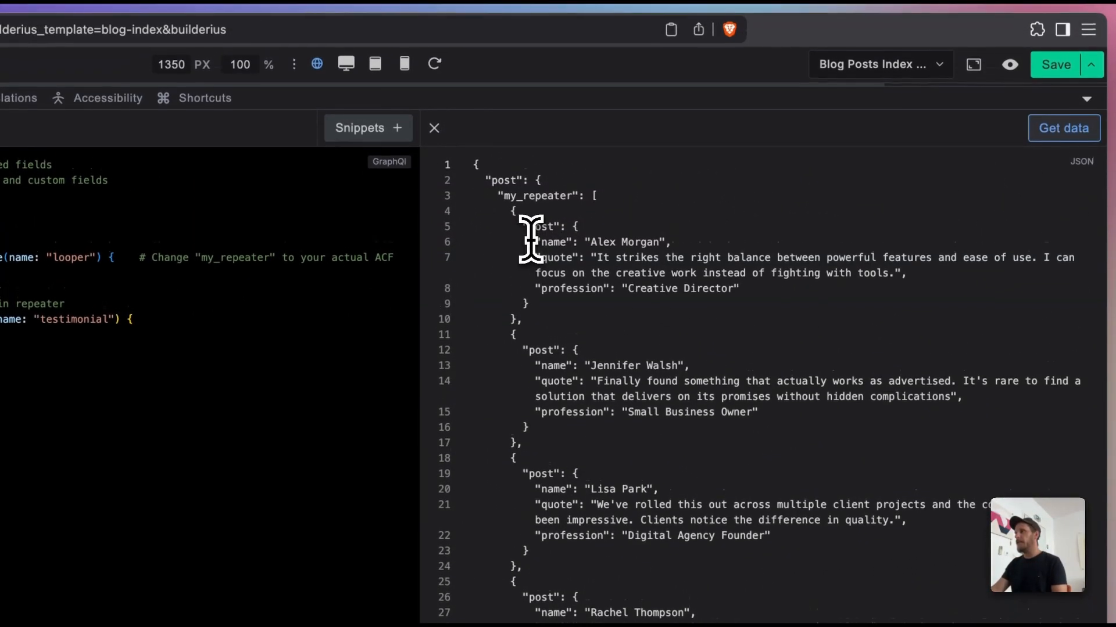
# Step: Check the name, quote and profession of the first returned testimonial, and close the dynamic data editor
pyautogui.moveTo(535, 243); pyautogui.dragTo(626, 250)
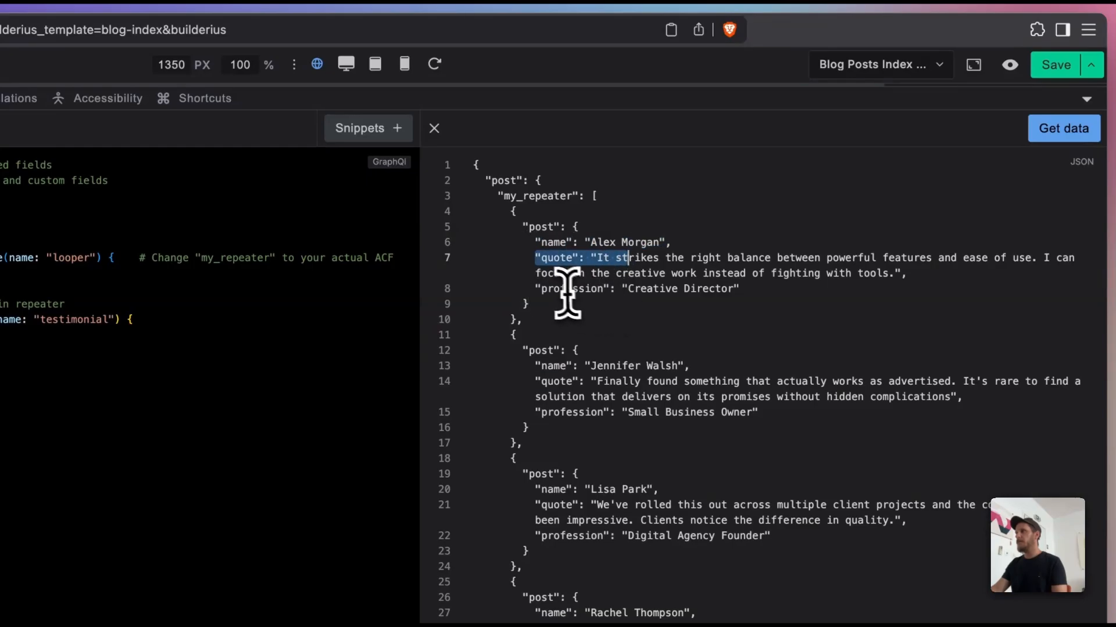
pyautogui.moveTo(559, 289); pyautogui.dragTo(719, 289)
pyautogui.press('Escape')
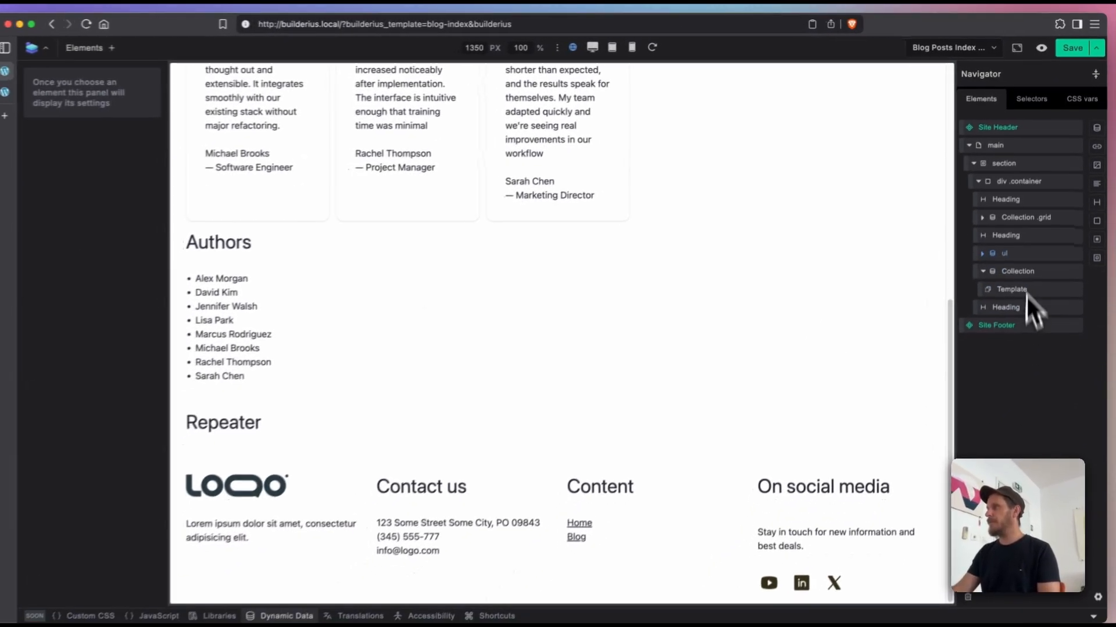
# Step: Duplicate the testimonials Collection .grid and move the copy below the Repeater heading
pyautogui.click(1026, 215)
pyautogui.rightClick(1026, 216)
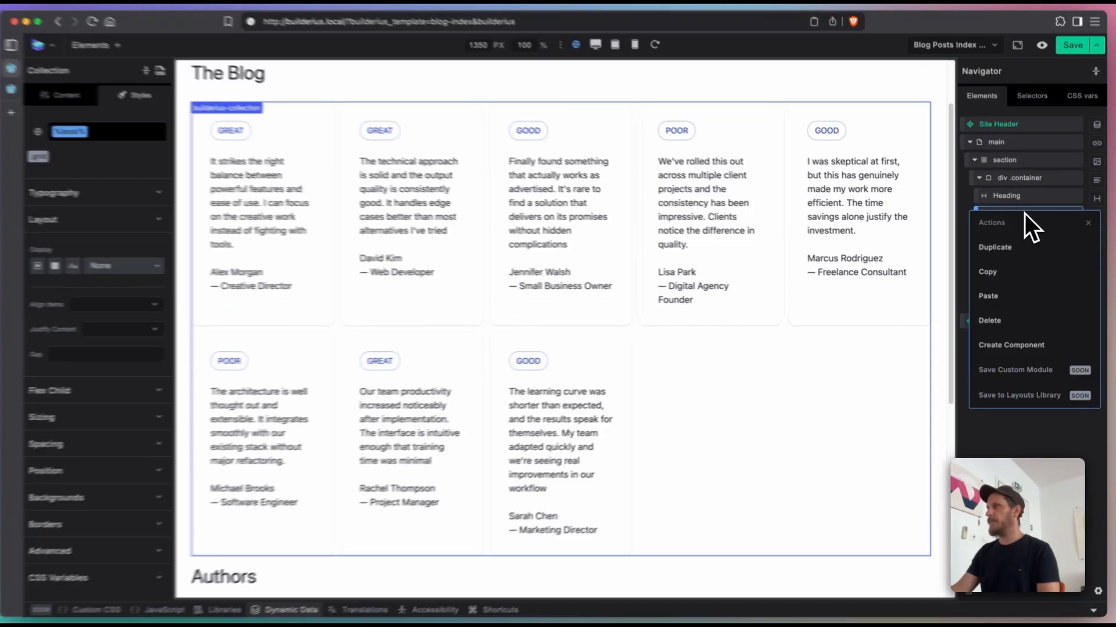
pyautogui.click(987, 230)
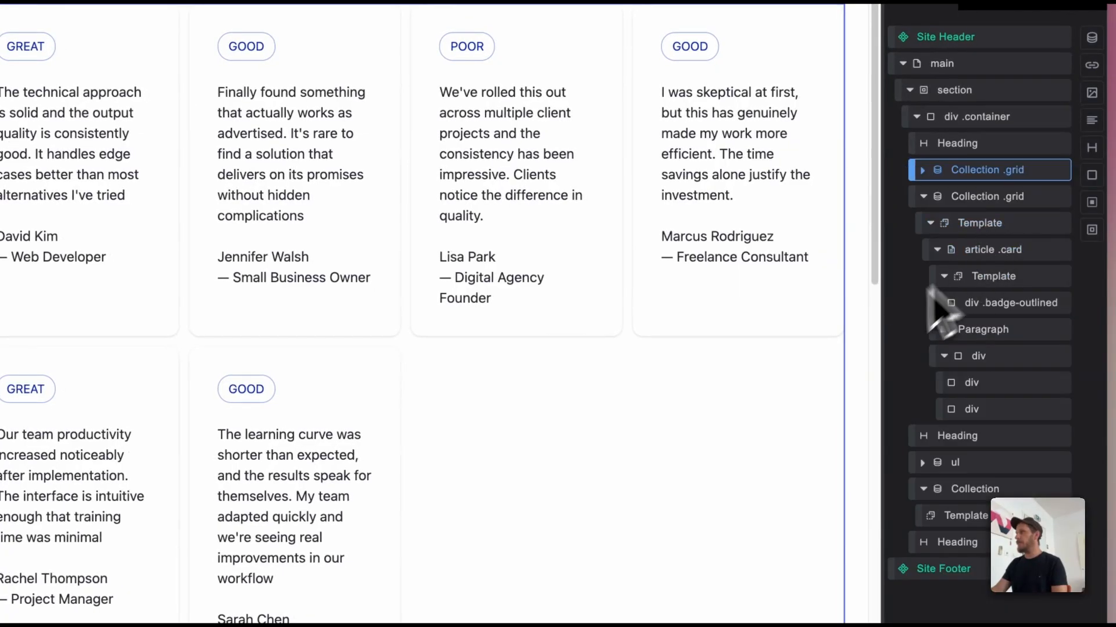
pyautogui.click(922, 198)
pyautogui.moveTo(925, 202); pyautogui.dragTo(985, 318)
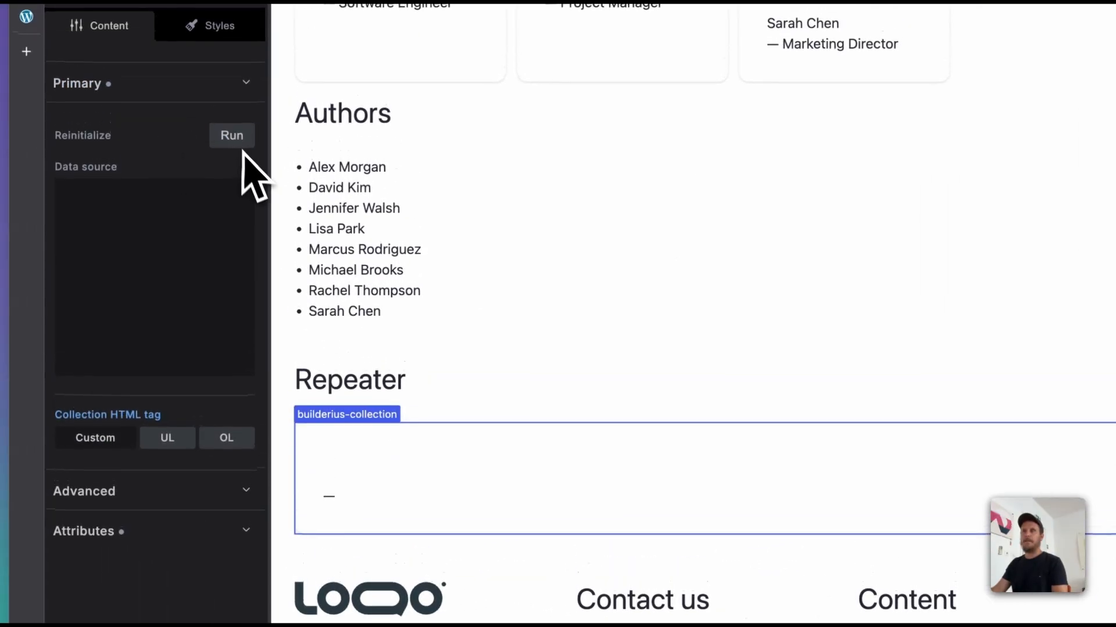
# Step: Set the data source of the Collection .grid under the Repeater heading to [[looper.post.my_repeater]]
pyautogui.click(250, 168)
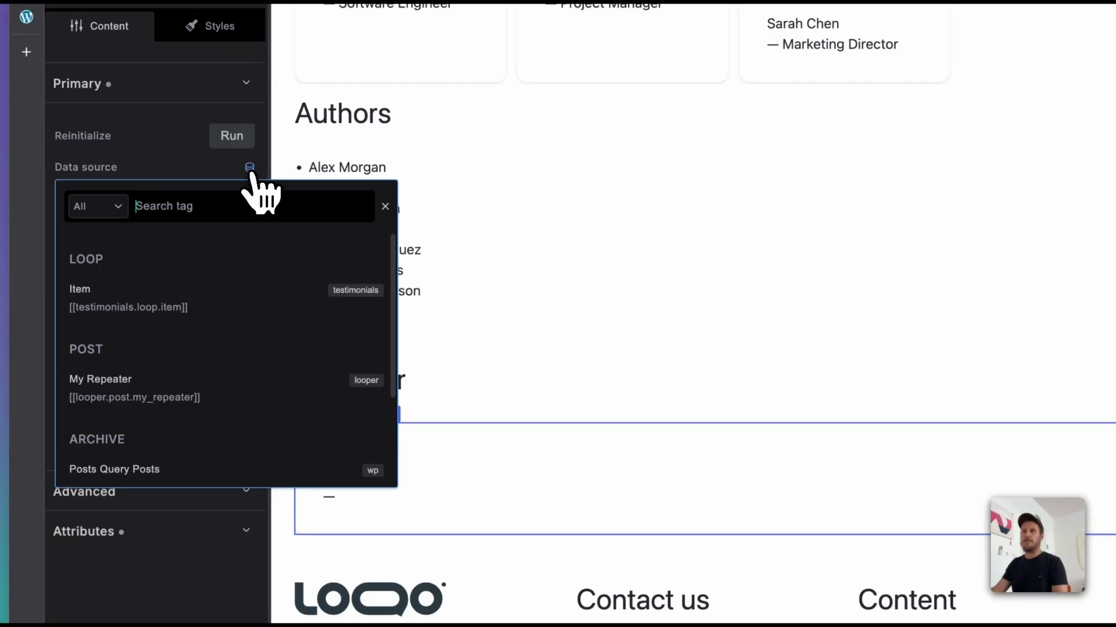
pyautogui.click(172, 407)
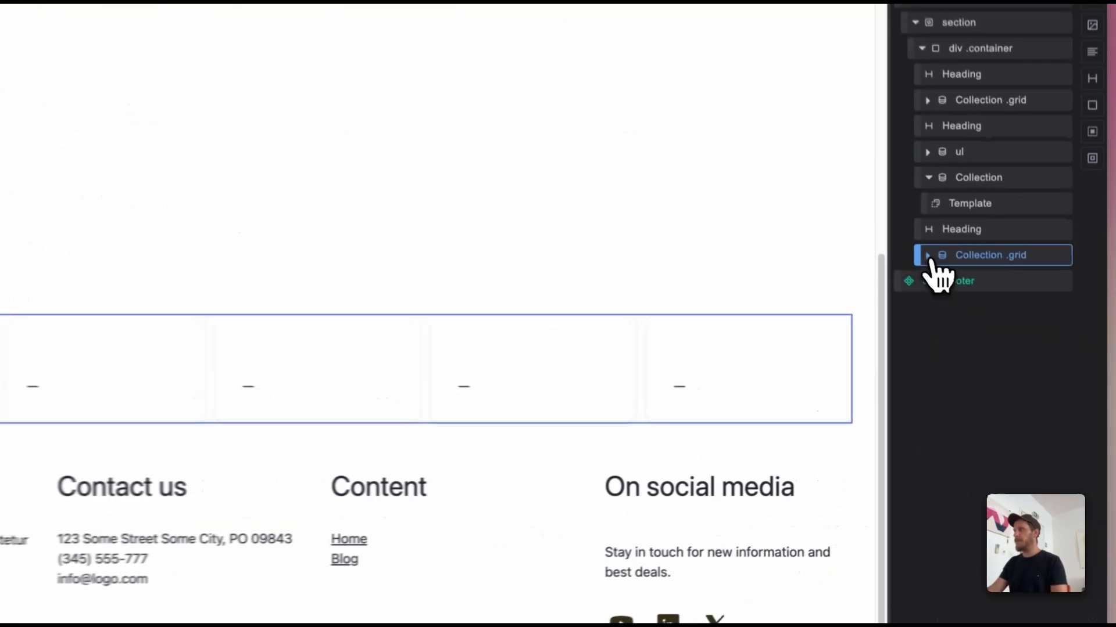
# Step: Replace the quote paragraph's content in the Repeater grid's card template with the {{post.quote}} tag
pyautogui.click(984, 320)
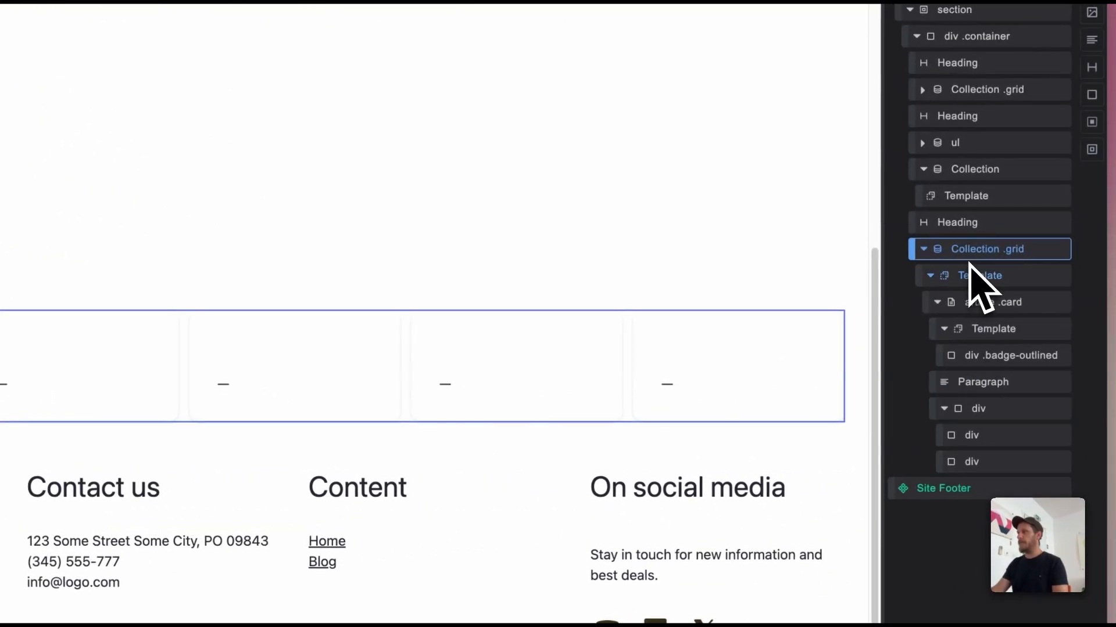
pyautogui.click(987, 377)
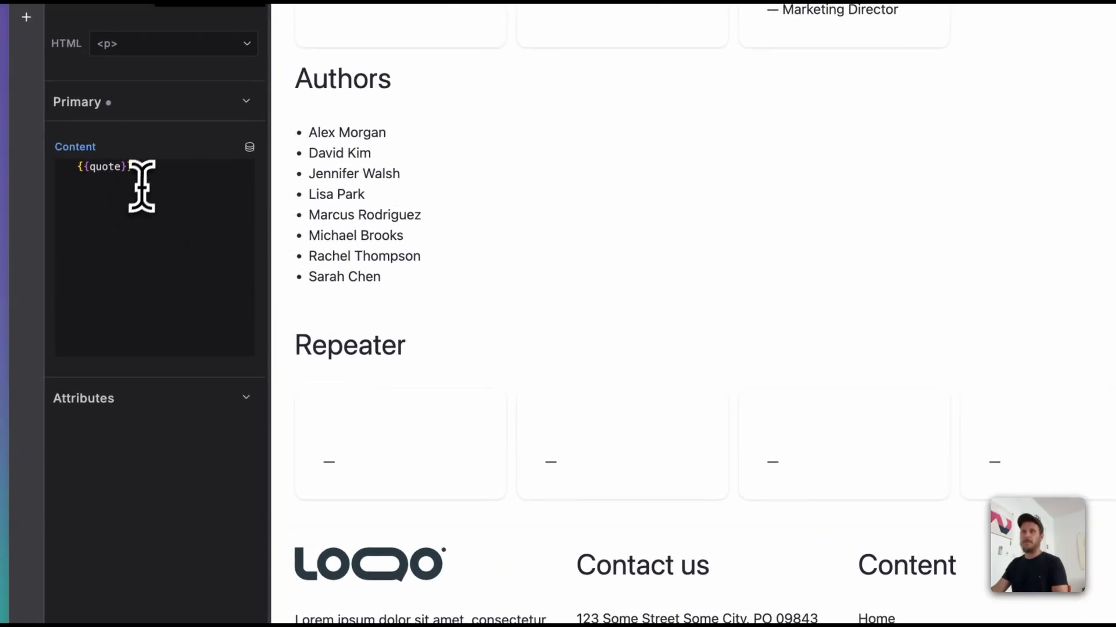
pyautogui.moveTo(149, 173); pyautogui.dragTo(48, 160)
pyautogui.press('BackSpace')
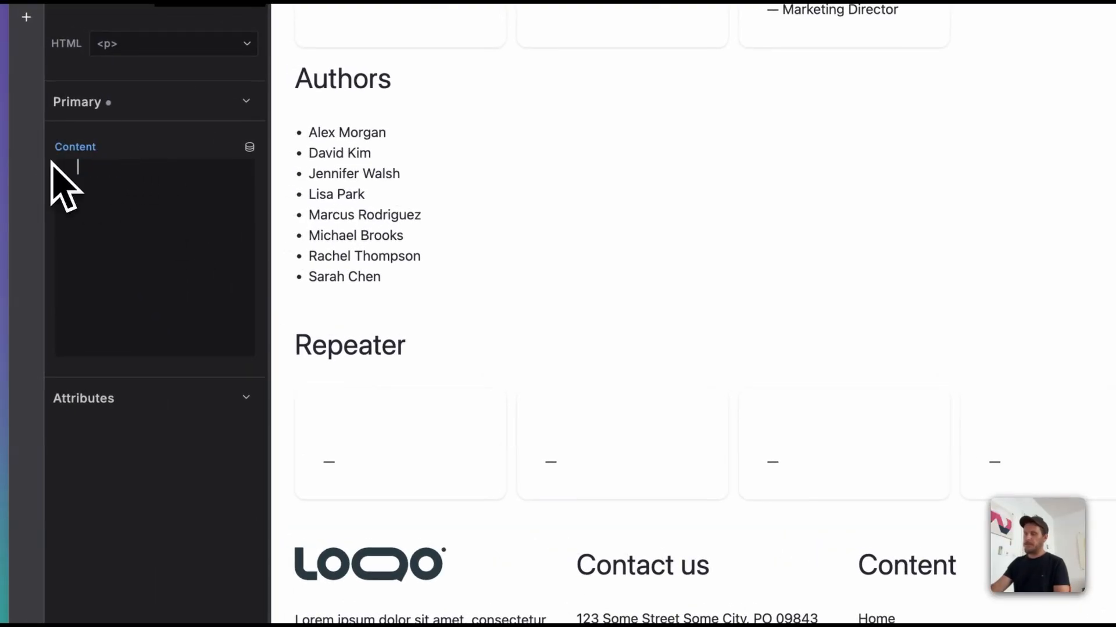
pyautogui.click(250, 147)
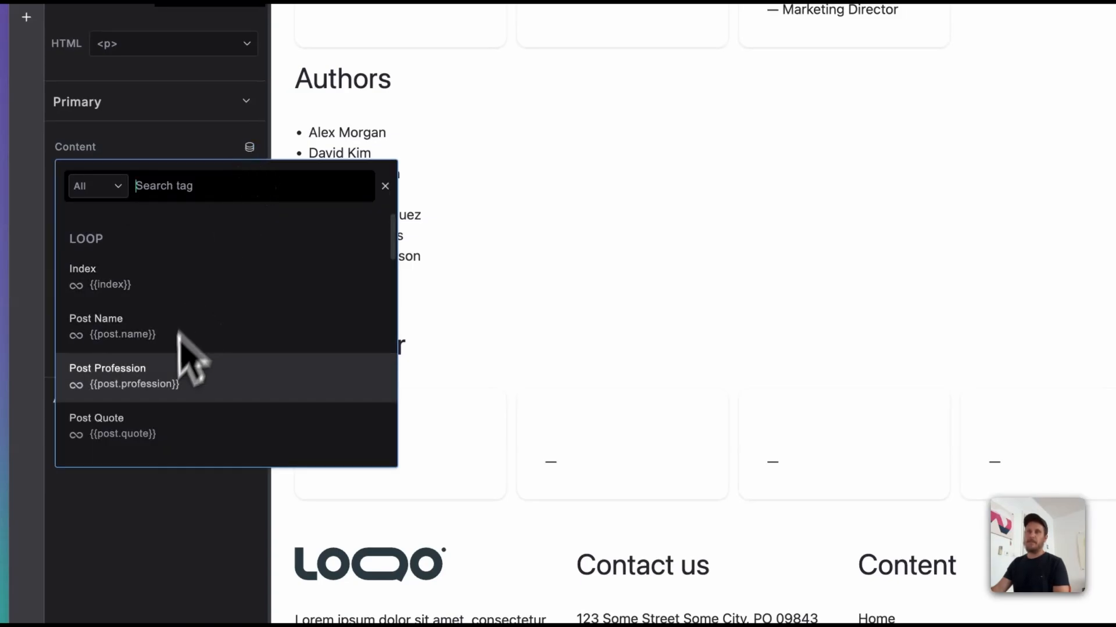
pyautogui.click(166, 431)
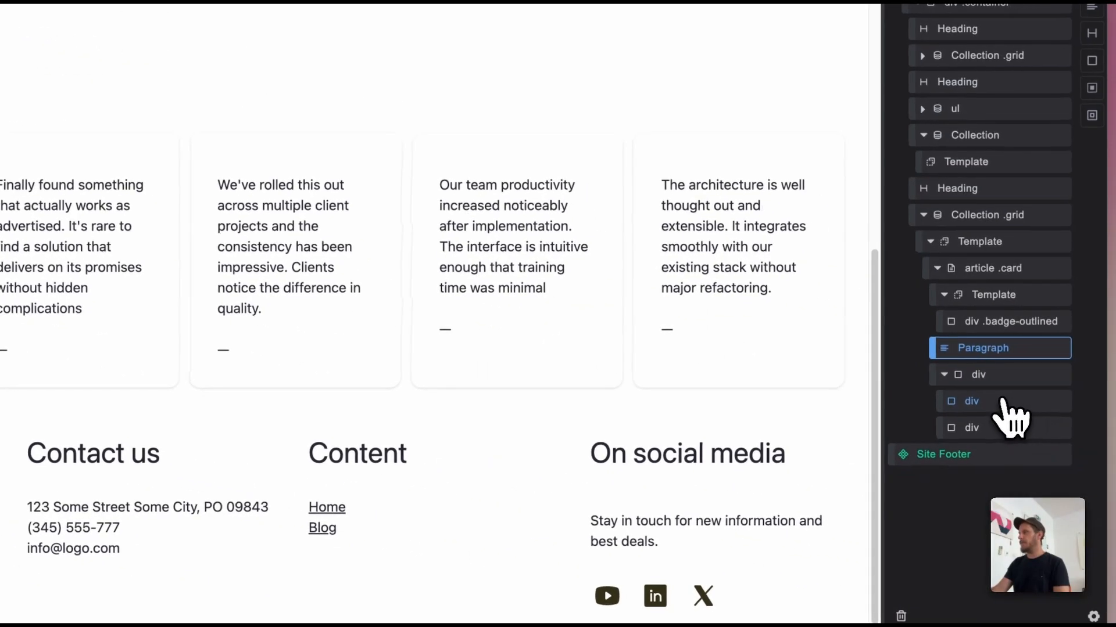
# Step: Change the author div's content in the Repeater card to {{post.name}} and the profession div's to — {{post.profession}}
pyautogui.click(1004, 401)
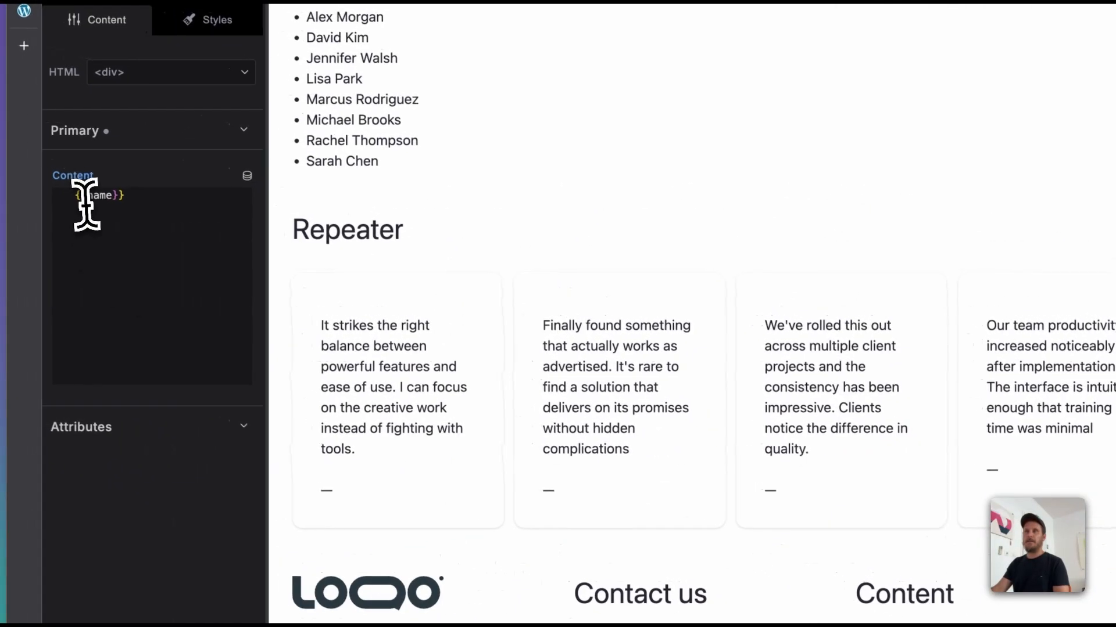
pyautogui.click(86, 202)
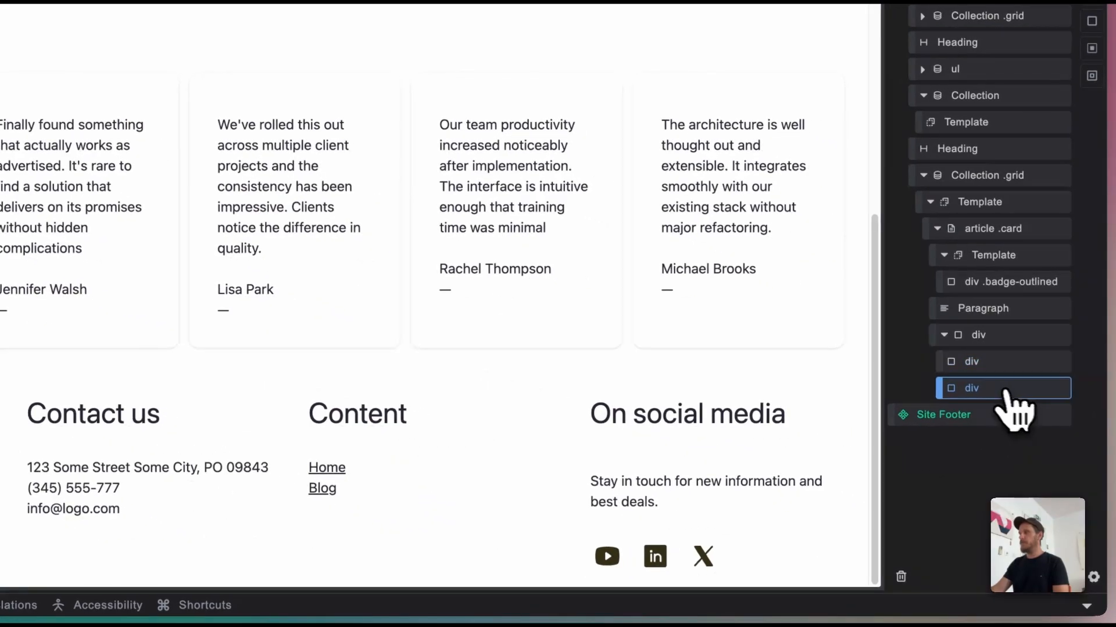
pyautogui.click(1005, 389)
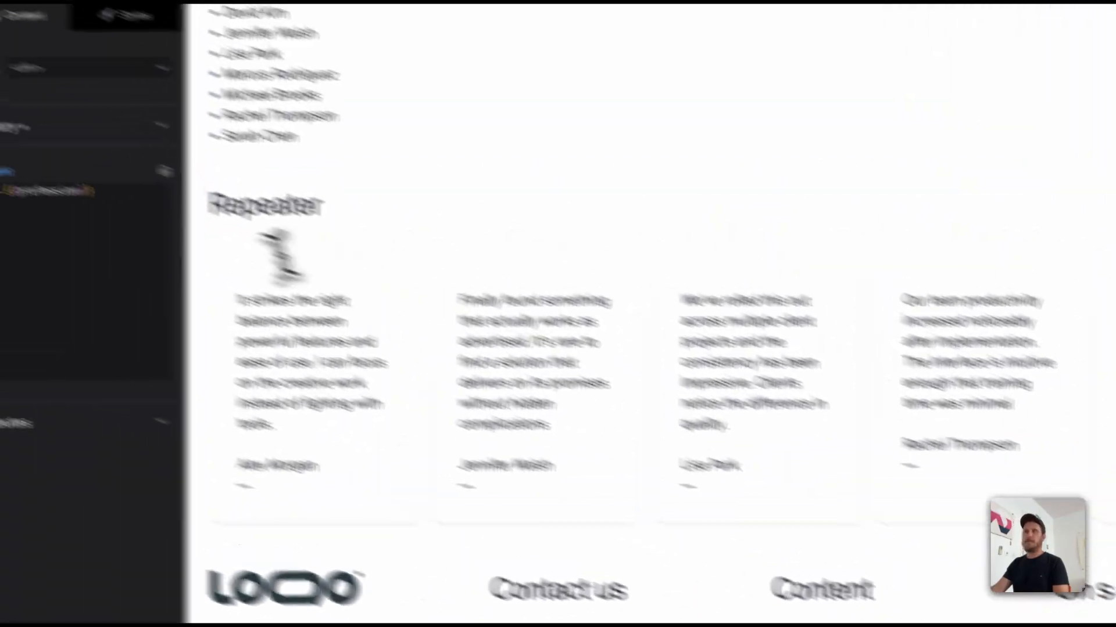
pyautogui.click(104, 223)
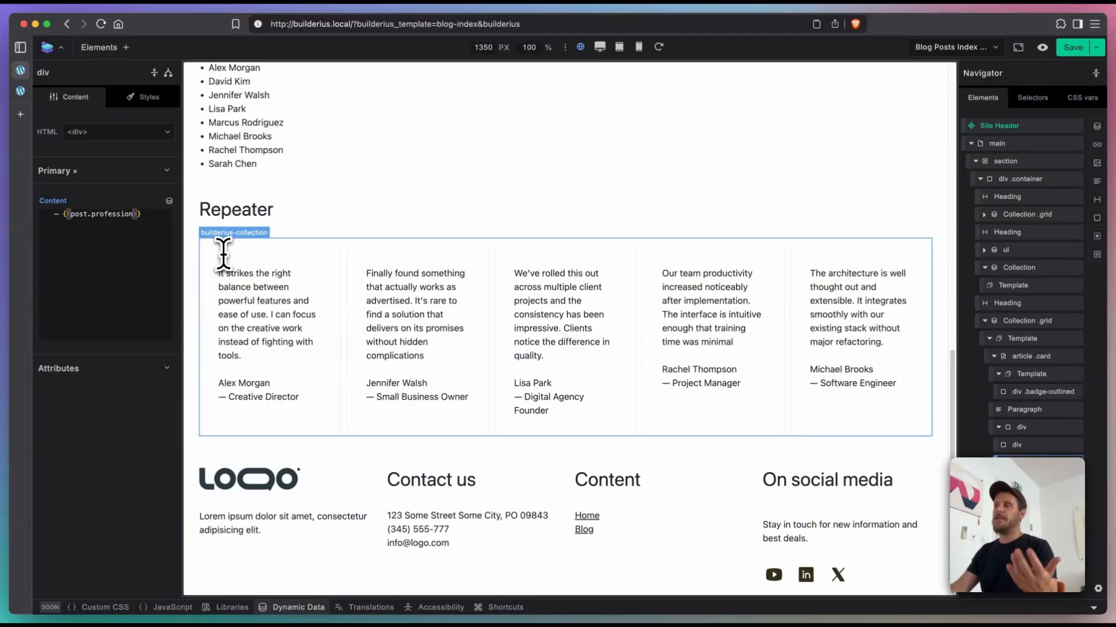
# Step: Copy the labels terms_query block from the testimonials query into the looper query below the profession field
pyautogui.click(1036, 393)
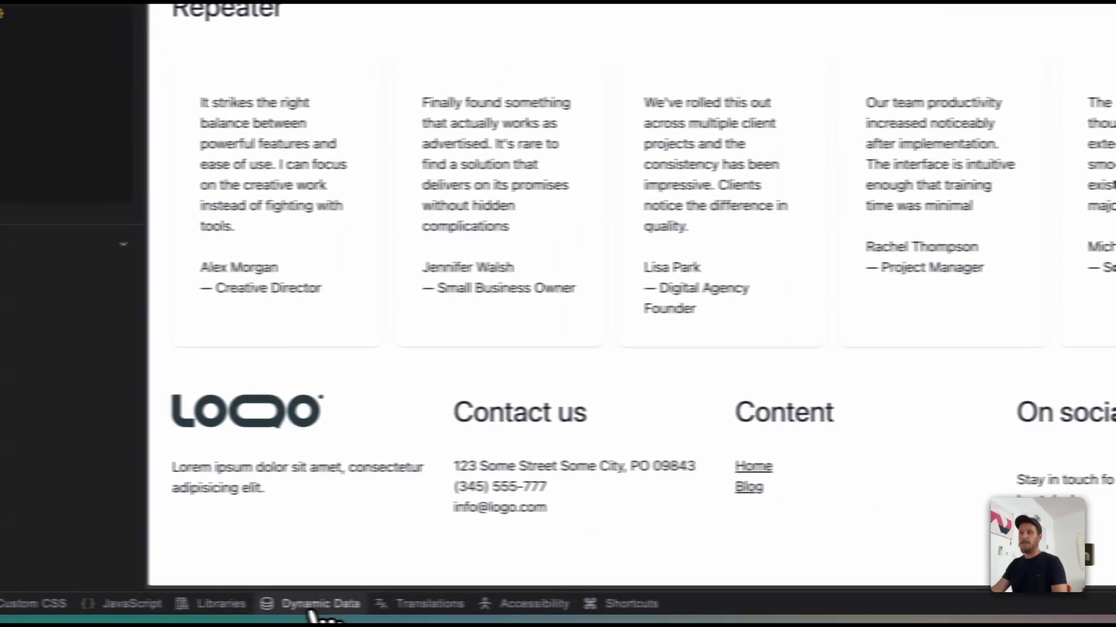
pyautogui.click(314, 606)
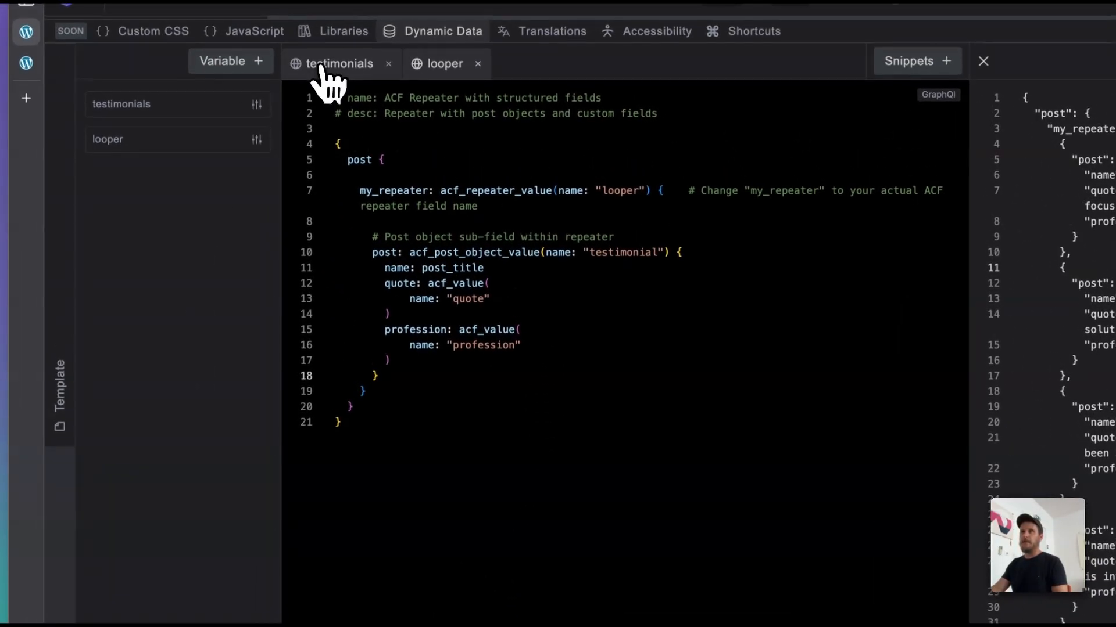
pyautogui.click(329, 64)
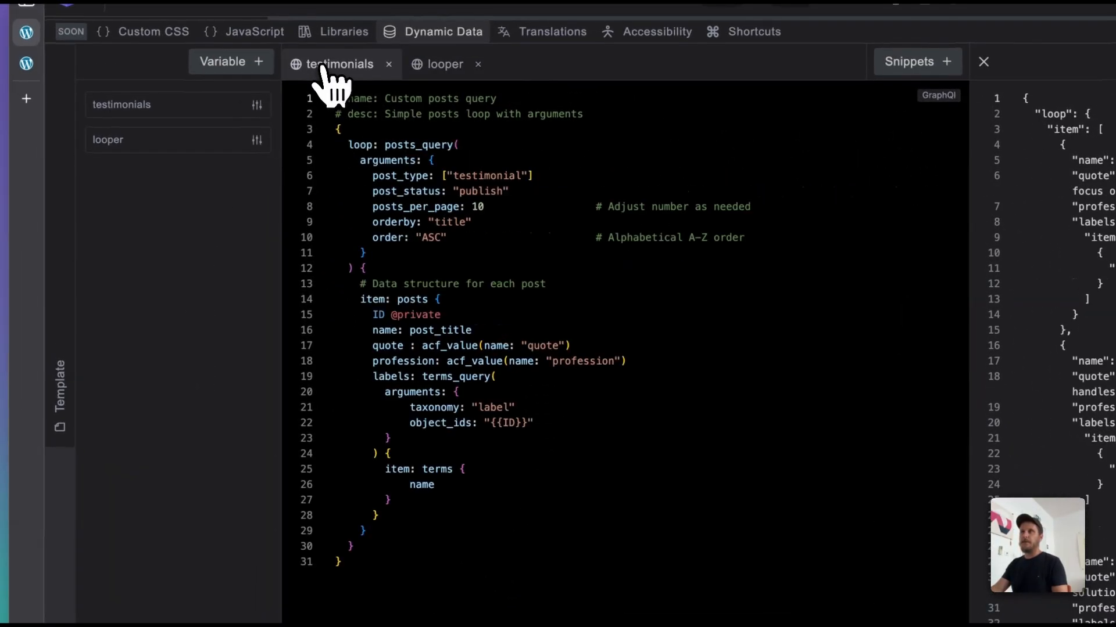
pyautogui.doubleClick(422, 483)
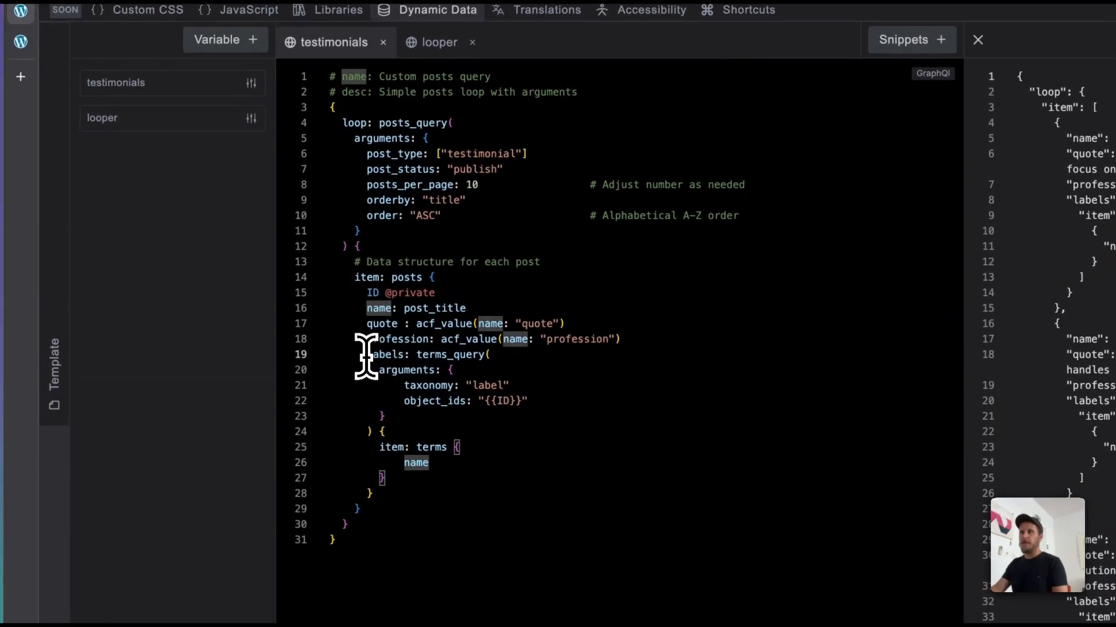
pyautogui.moveTo(366, 355); pyautogui.dragTo(401, 490)
pyautogui.press('super+c')
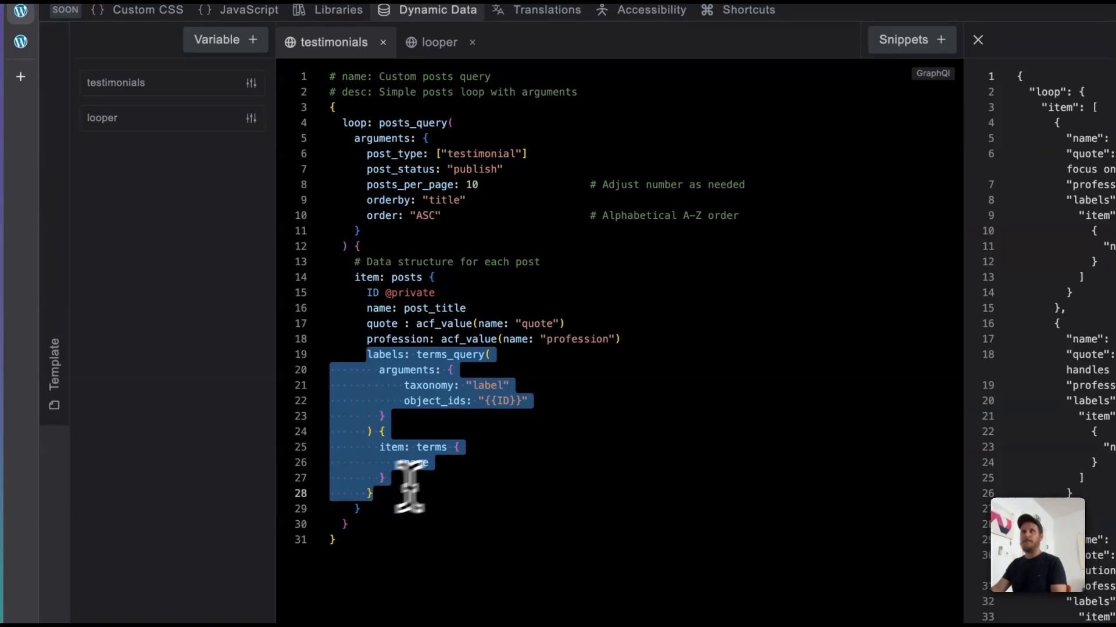
pyautogui.click(426, 46)
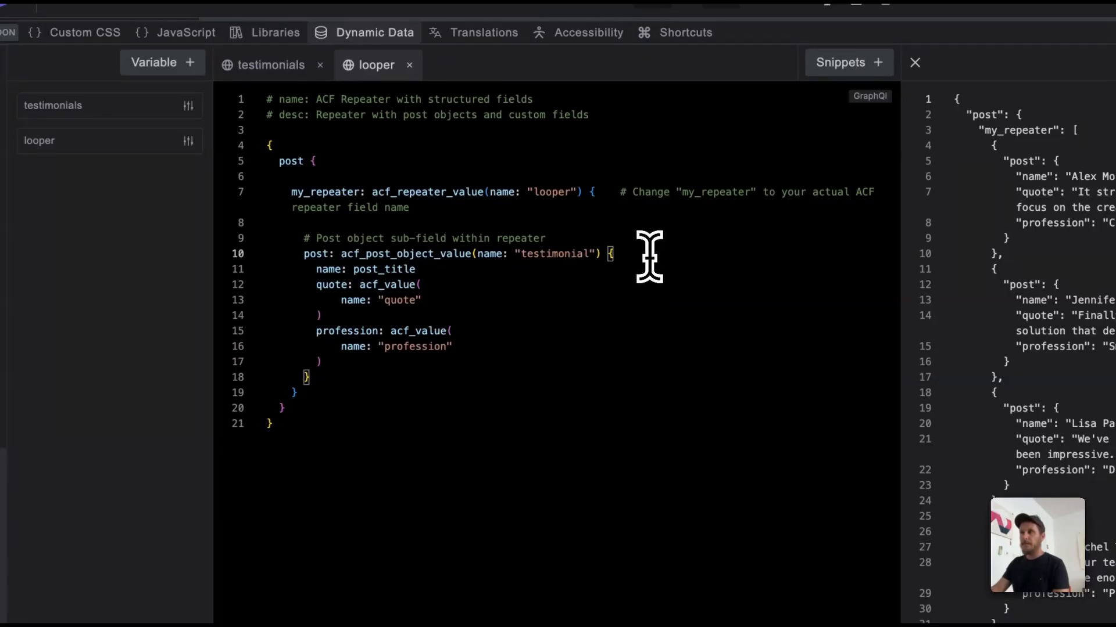
pyautogui.press('super+v')
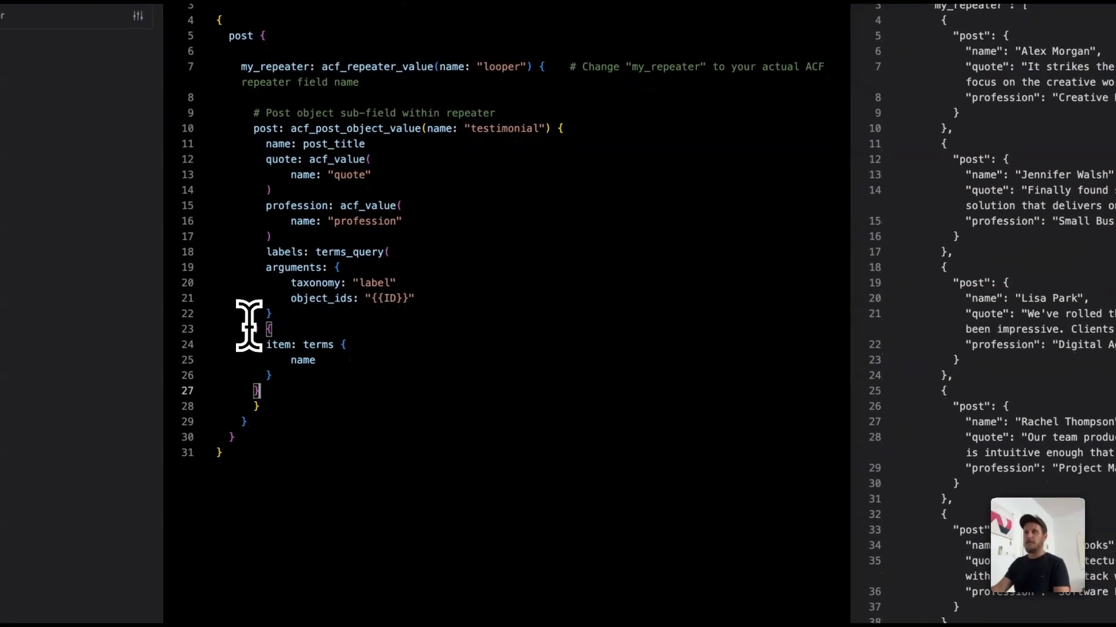
pyautogui.keyDown('shift'); pyautogui.click(302, 453); pyautogui.keyUp('shift')
pyautogui.press('Tab')
pyautogui.click(321, 390)
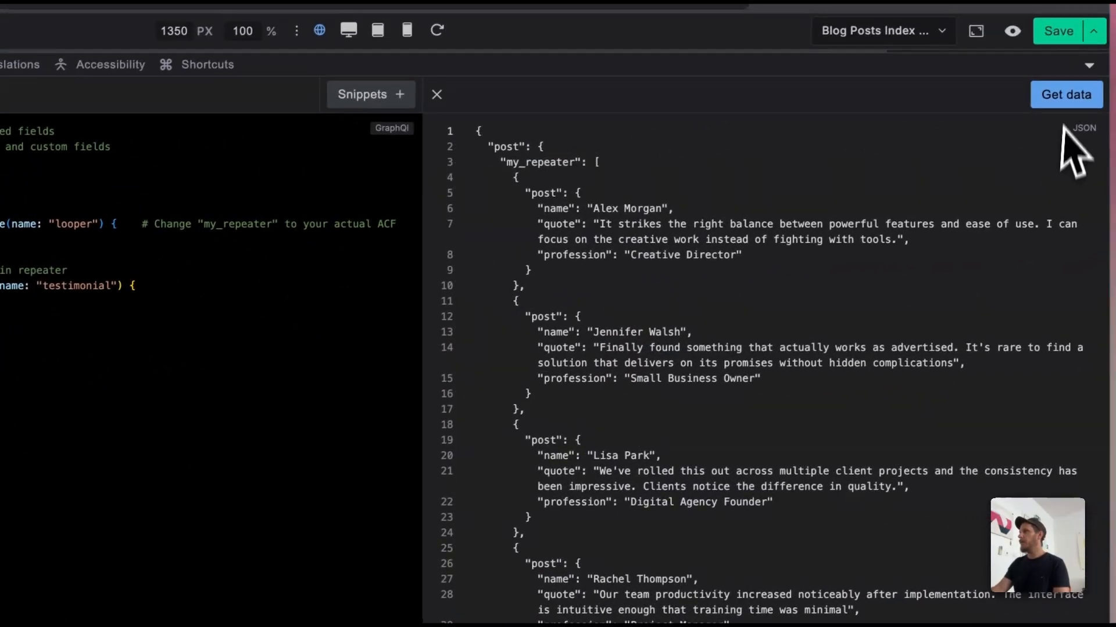
# Step: Fetch the looper query's data and check the labels returned for the first testimonial
pyautogui.click(1066, 97)
pyautogui.scroll(-3, 674, 372)
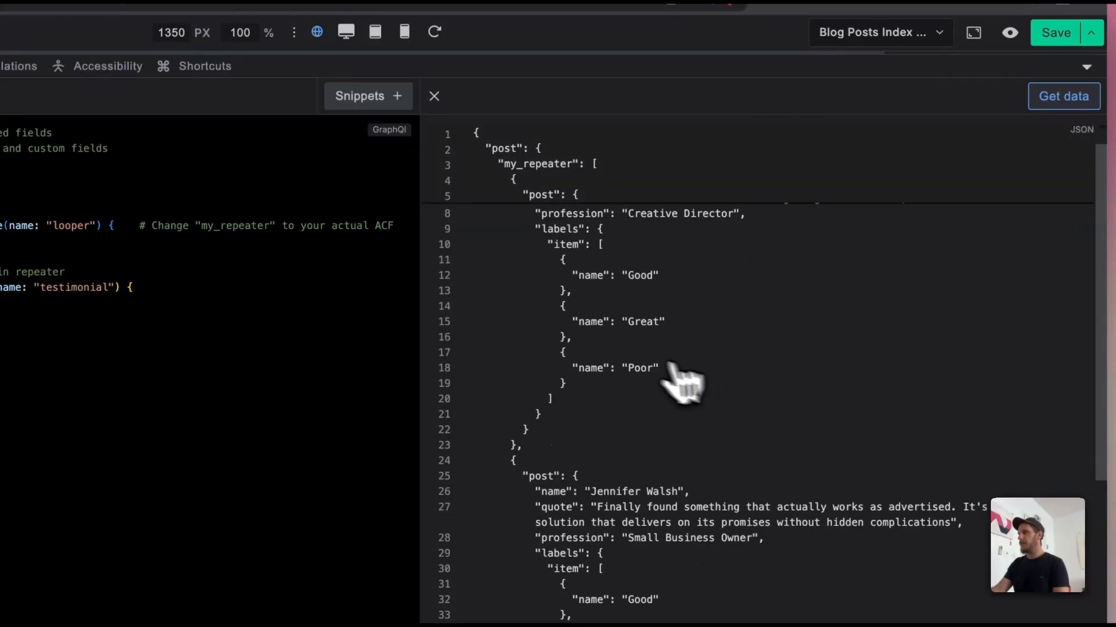
pyautogui.scroll(10, 663, 313)
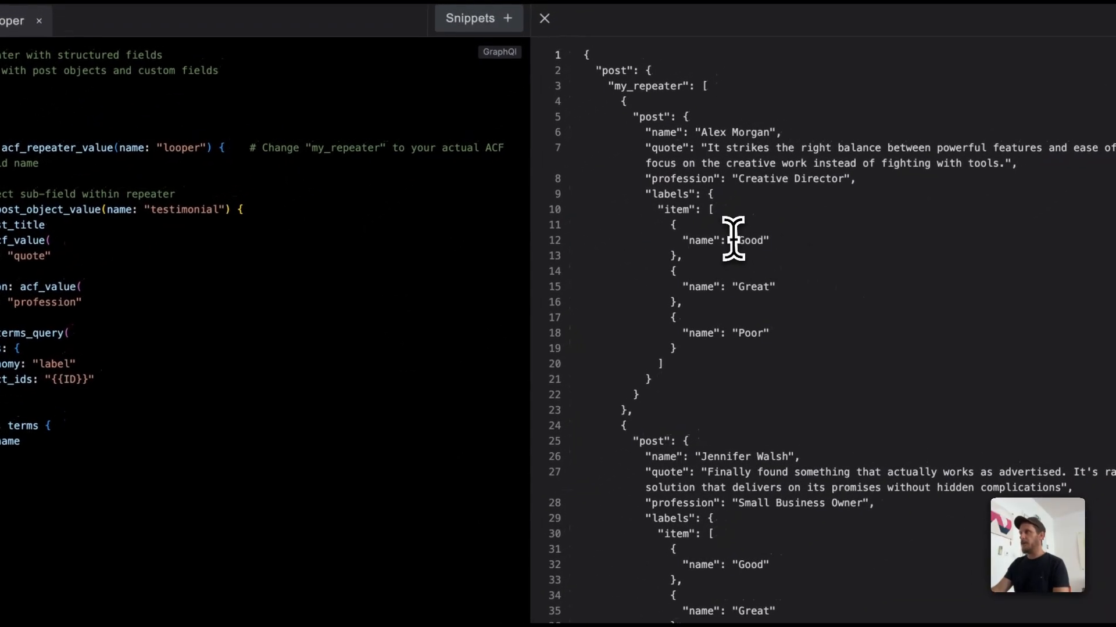
pyautogui.moveTo(622, 318); pyautogui.dragTo(667, 427)
pyautogui.click(849, 341)
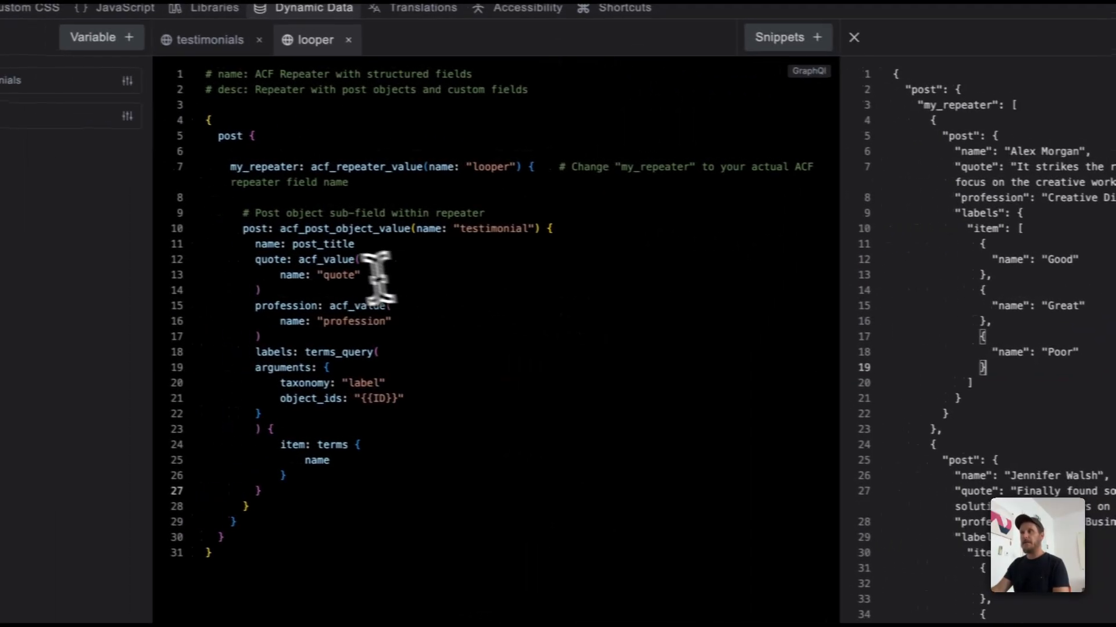
pyautogui.click(589, 231)
pyautogui.press('Return')
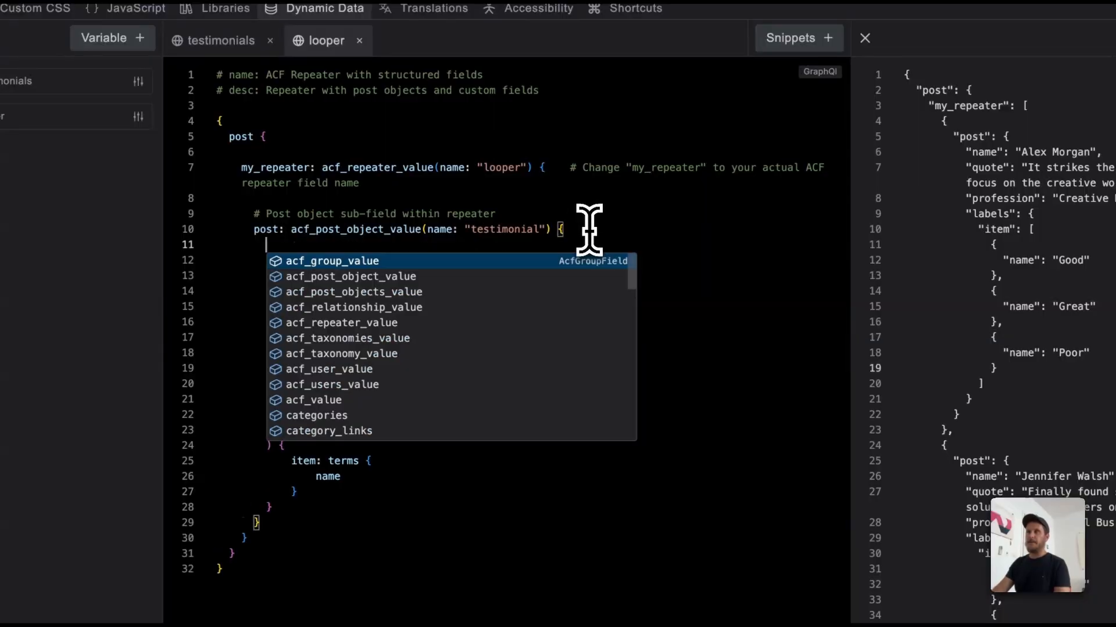
pyautogui.write('ID ')
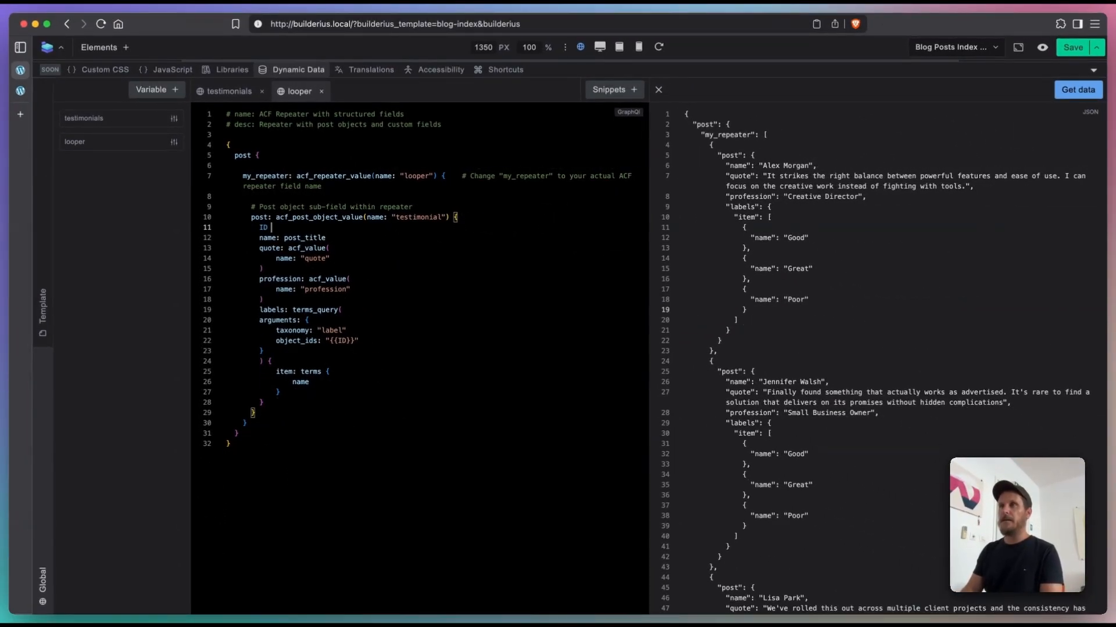
pyautogui.write('@private')
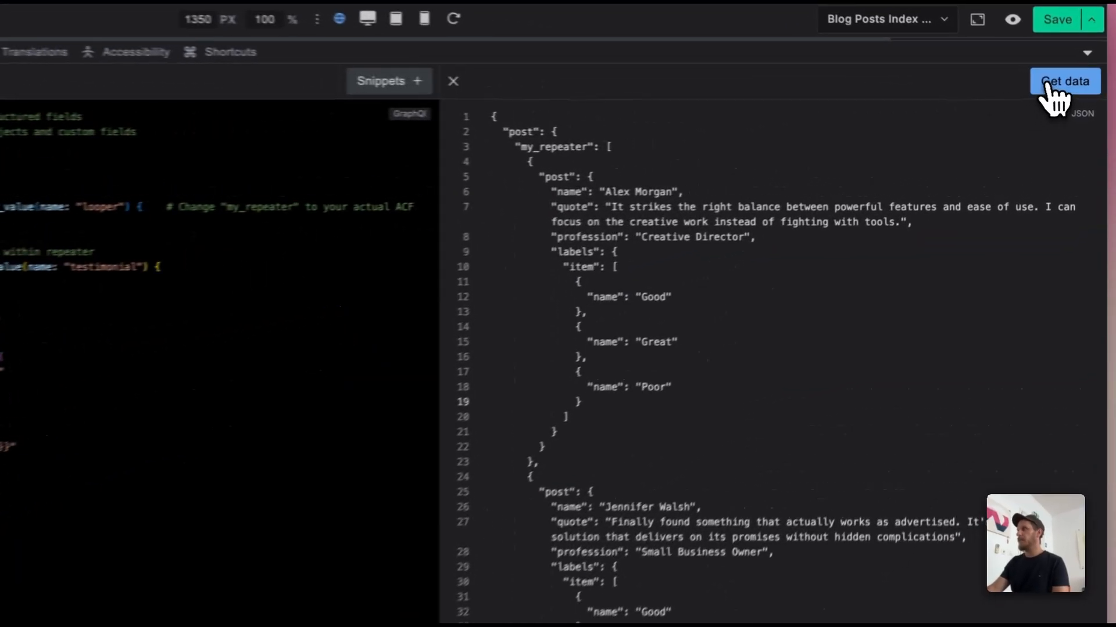
pyautogui.click(1078, 89)
# Step: Check the labels returned for each testimonial in the looper data, and close the dynamic data editor
pyautogui.scroll(-8, 671, 334)
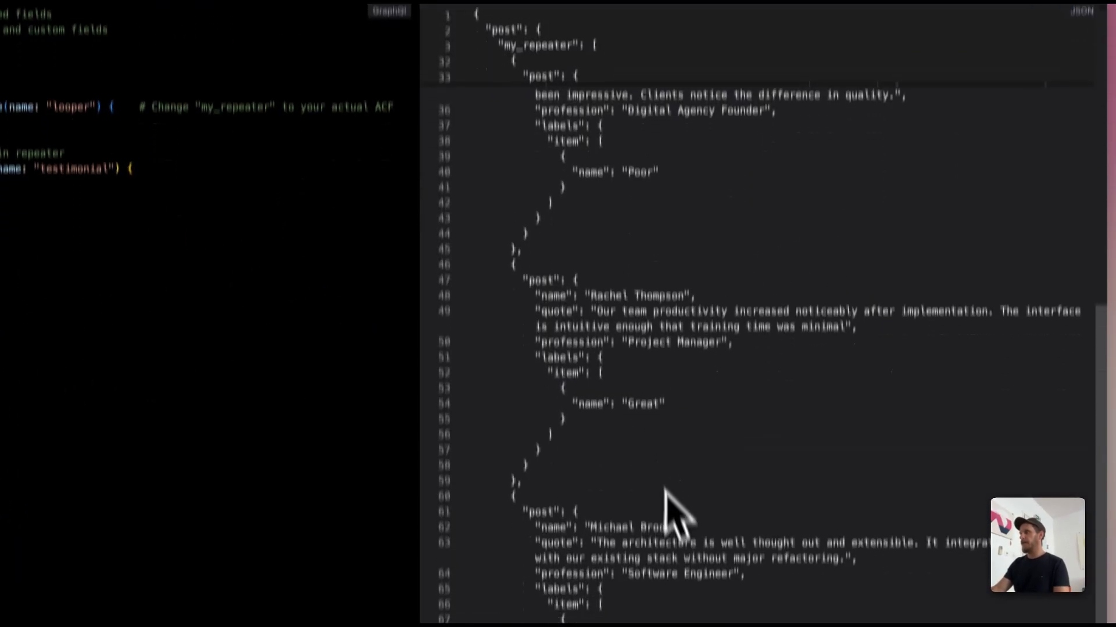
pyautogui.scroll(8, 680, 552)
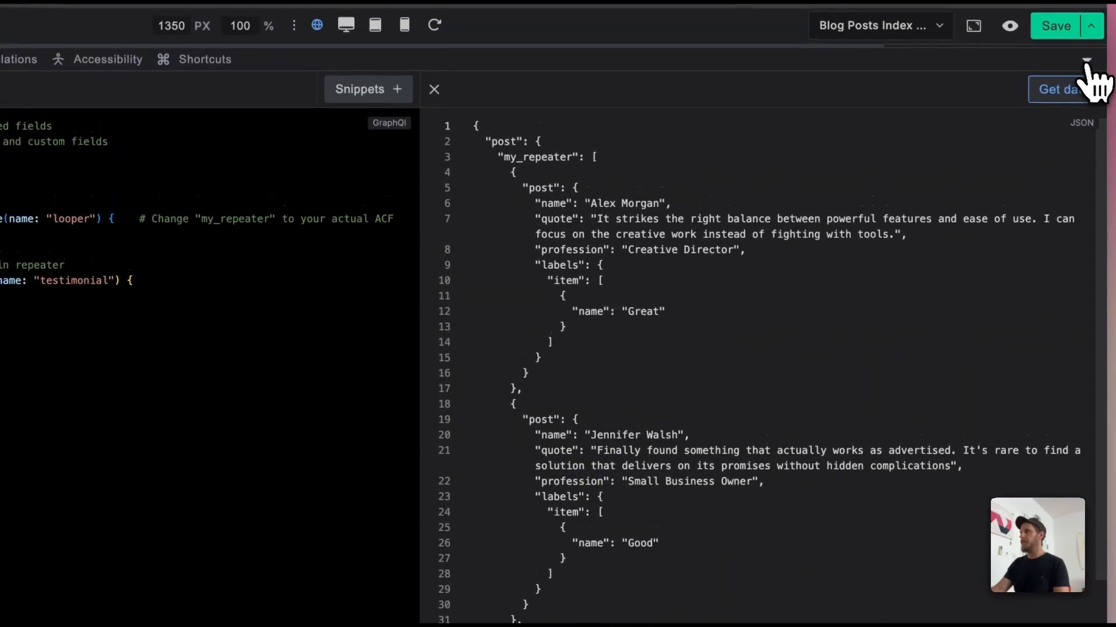
pyautogui.click(1085, 62)
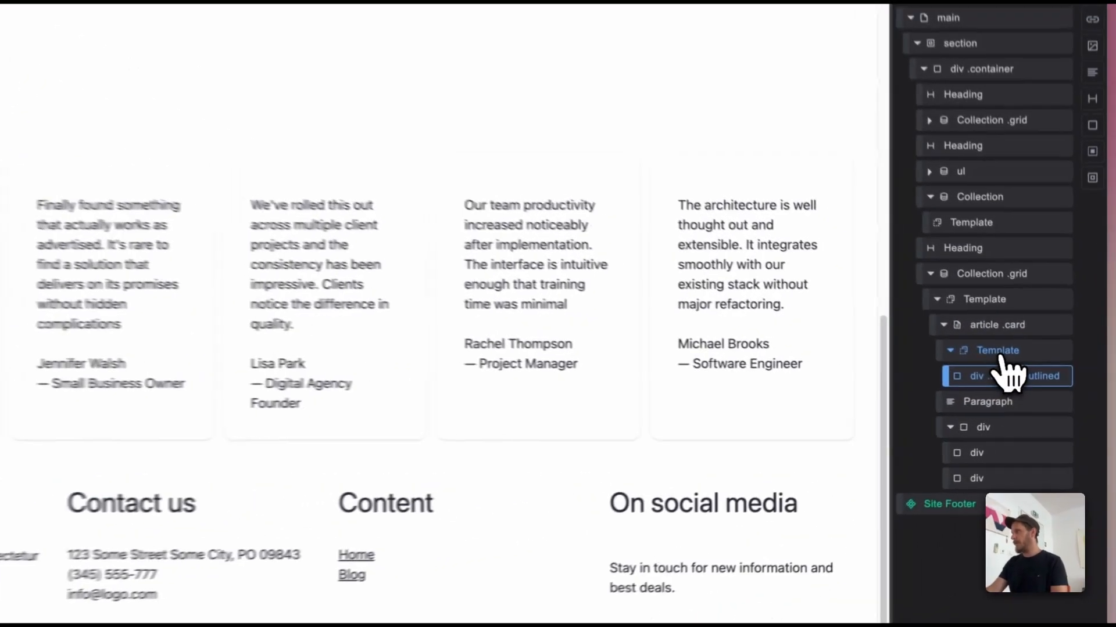
# Step: Set the data source of the nested Template around the Repeater card's badge to {{post.labels.item}}
pyautogui.click(1032, 374)
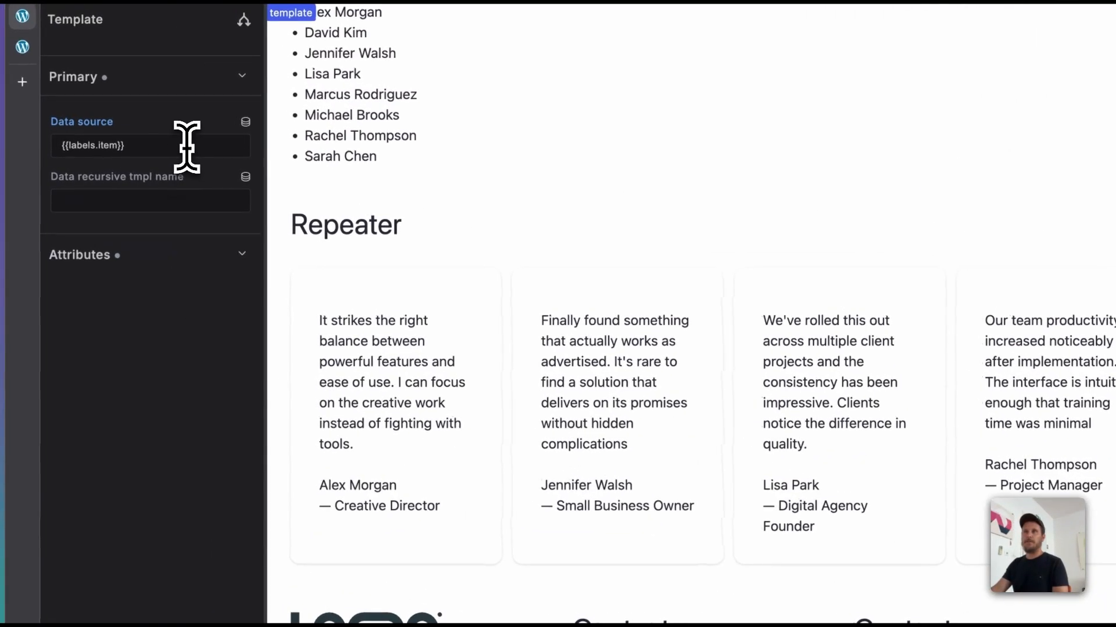
pyautogui.click(245, 121)
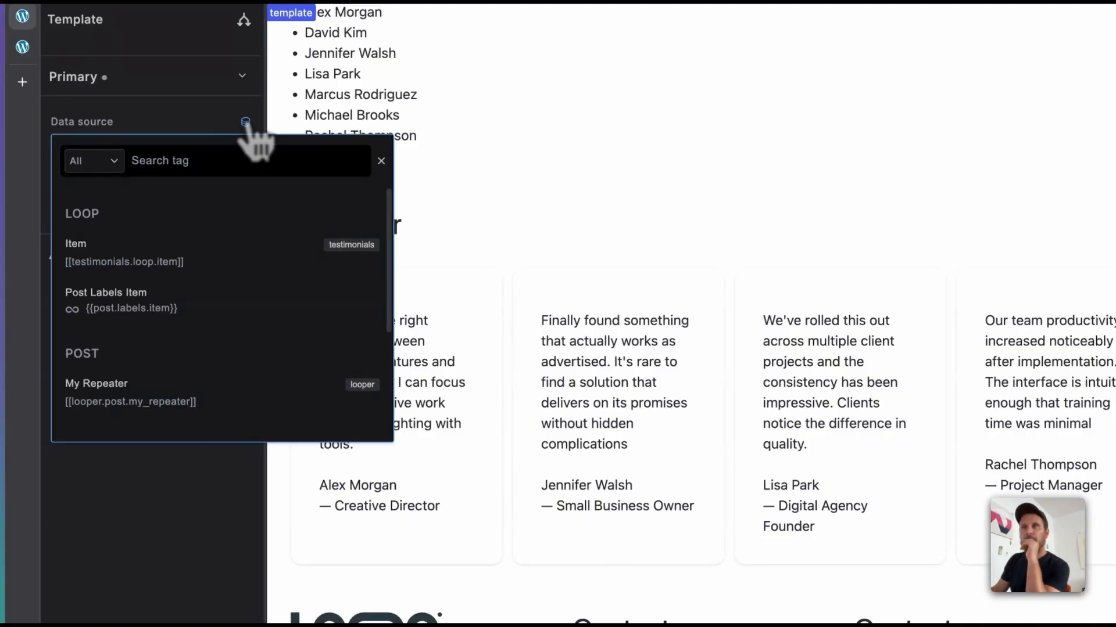
pyautogui.click(206, 314)
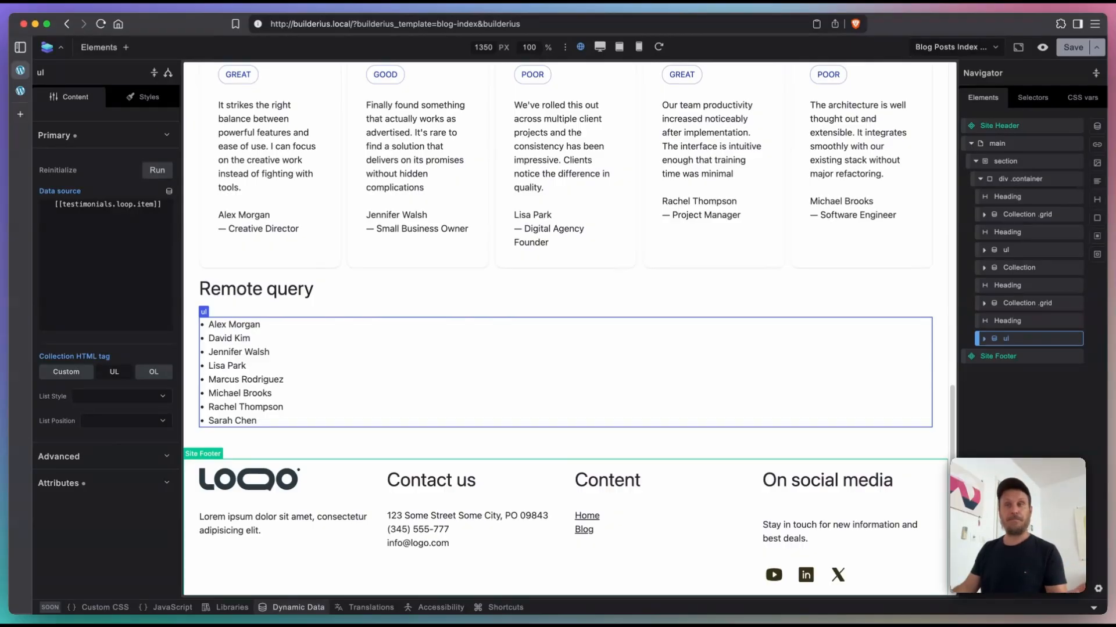
# Step: Create a new dynamic data variable named tavern and open it for editing
pyautogui.click(293, 607)
pyautogui.click(155, 90)
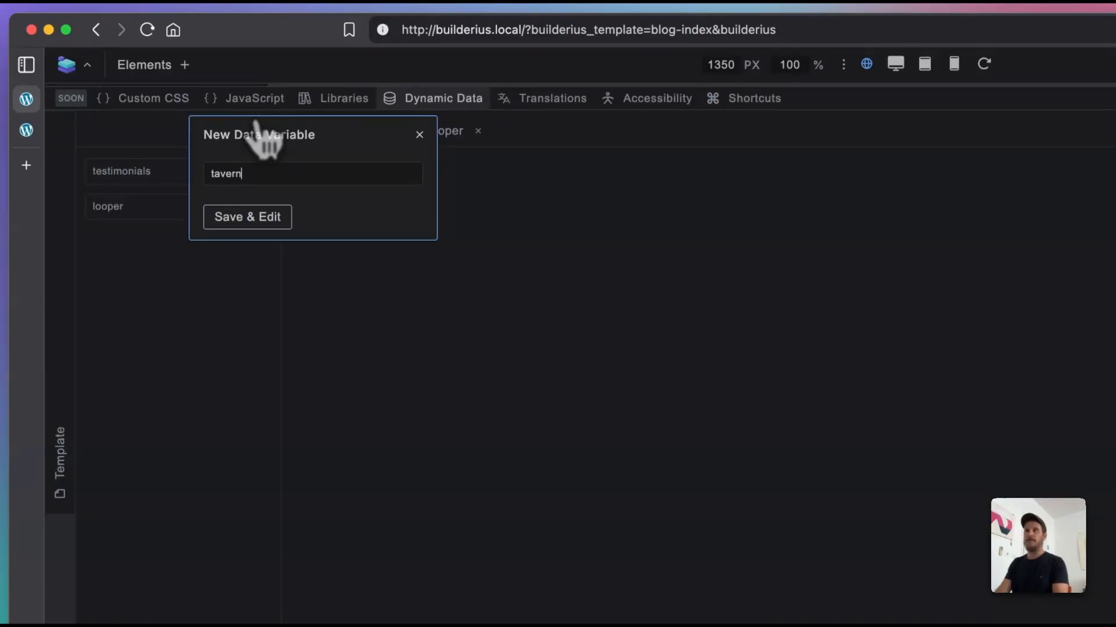
pyautogui.click(247, 217)
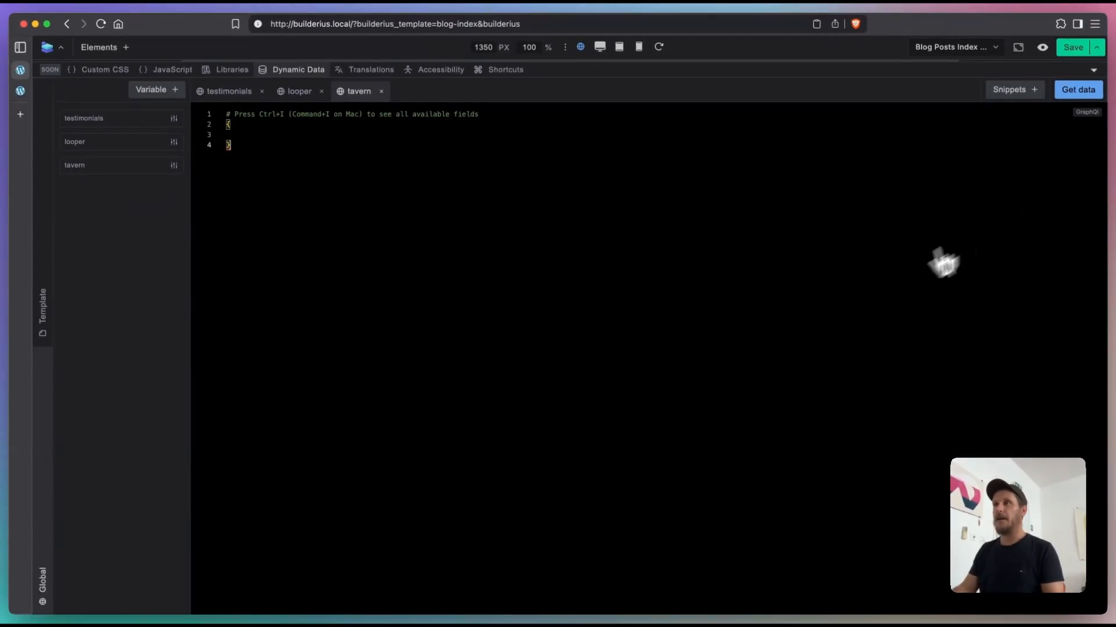
# Step: Replace the tavern variable's default code with the Remote query: Advanced snippet, and highlight the tavern_response field
pyautogui.press('super+a')
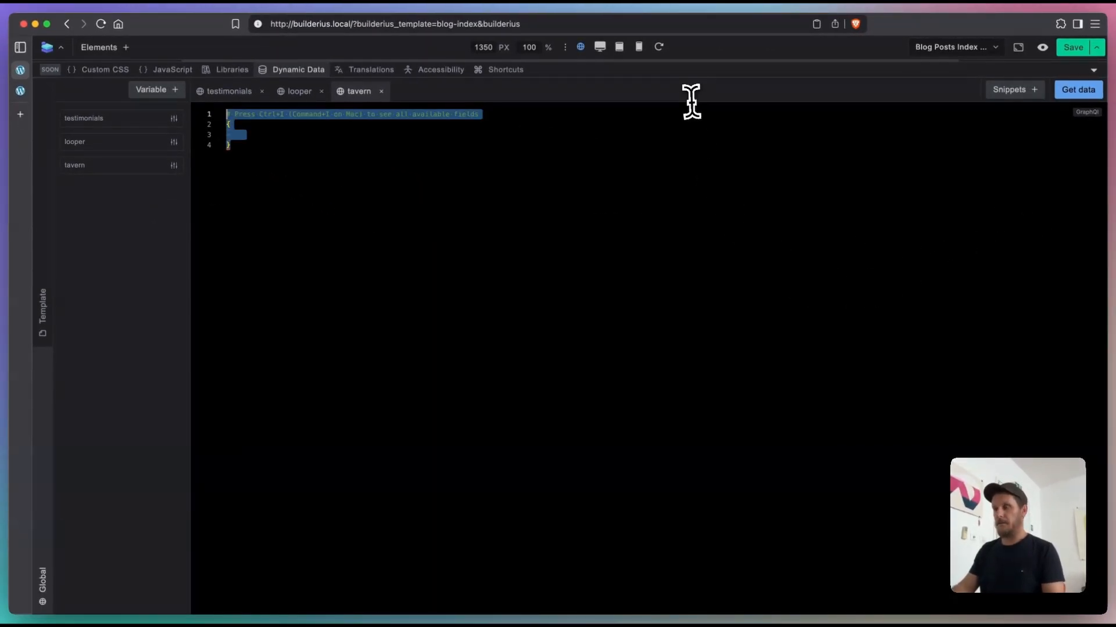
pyautogui.press('BackSpace')
pyautogui.click(999, 91)
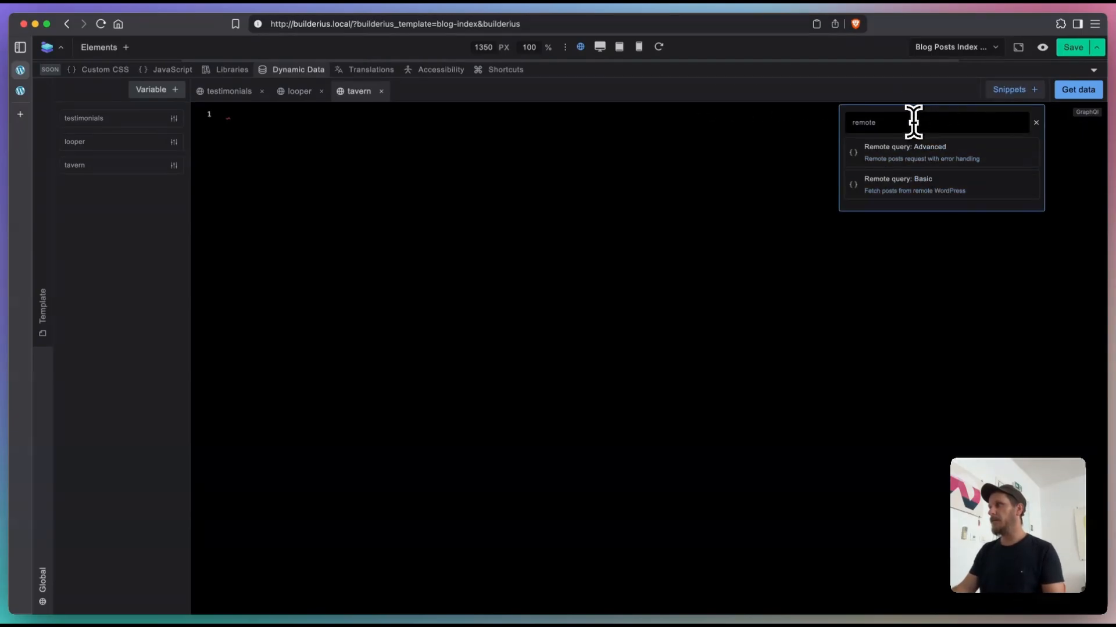
pyautogui.press('super+a')
pyautogui.press('BackSpace')
pyautogui.write('rem')
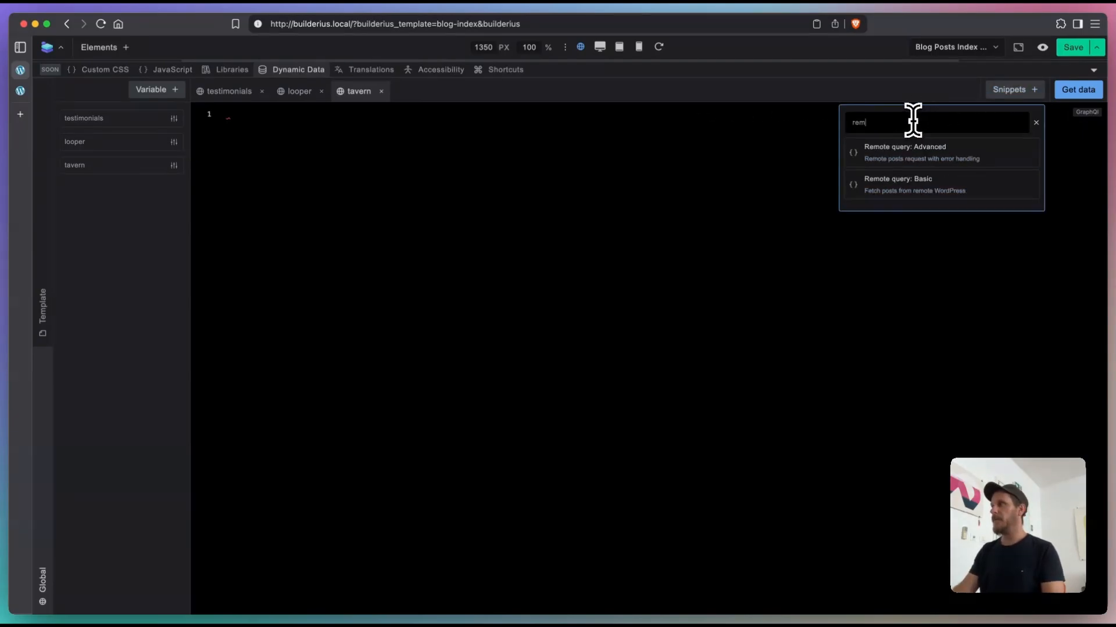
pyautogui.click(934, 166)
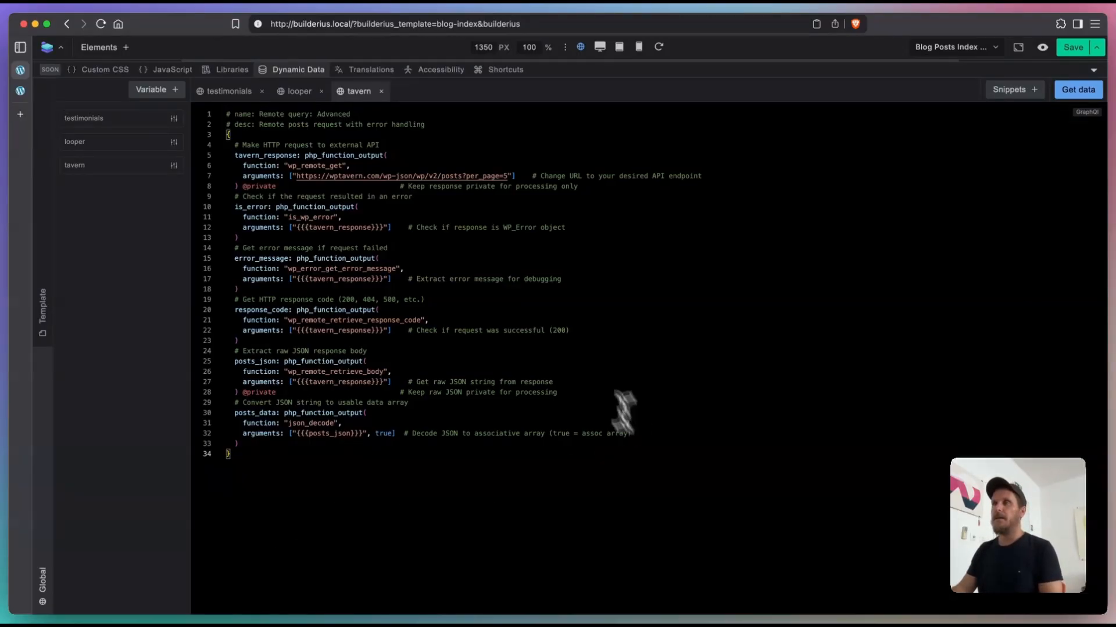
pyautogui.doubleClick(247, 155)
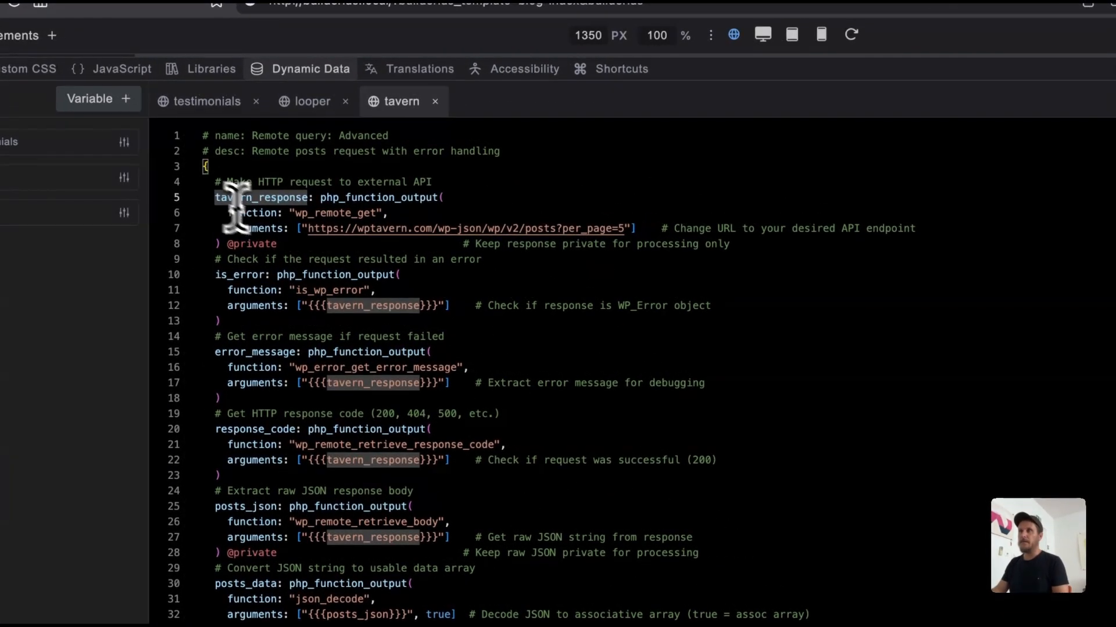
# Step: Highlight the WP Tavern posts URL in the tavern query, fetch its data and look through the response
pyautogui.moveTo(305, 228); pyautogui.dragTo(630, 228)
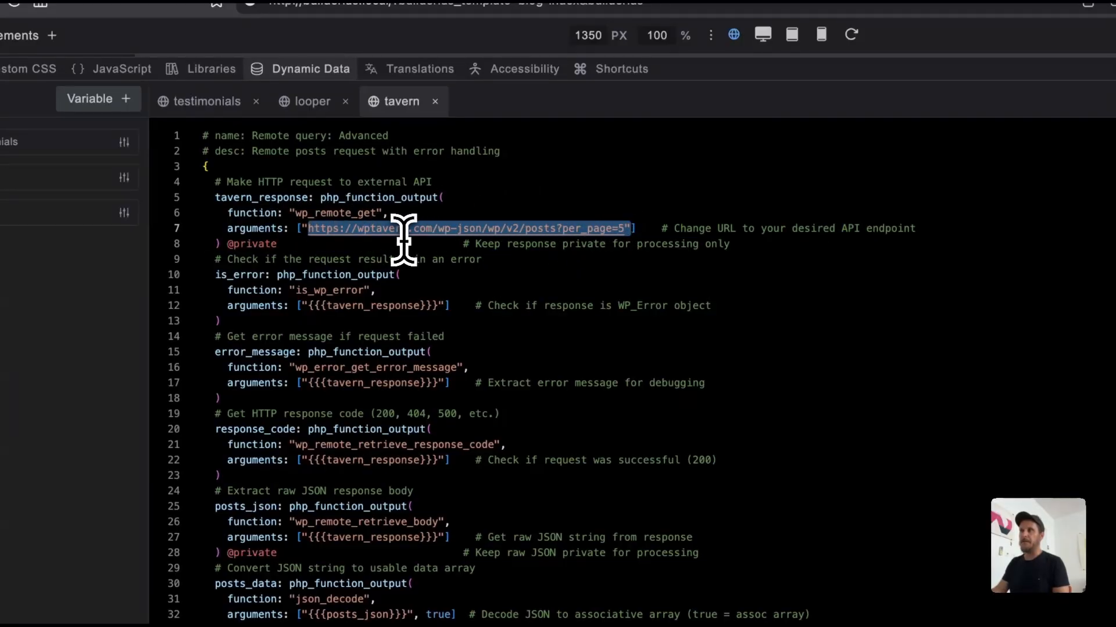
pyautogui.click(780, 291)
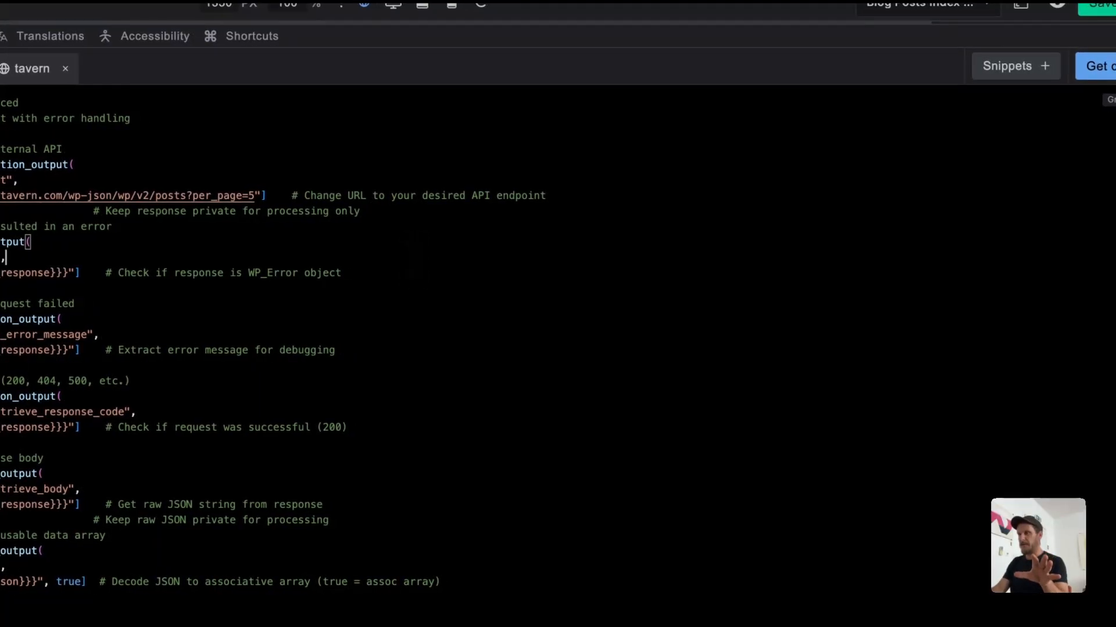
pyautogui.click(1107, 71)
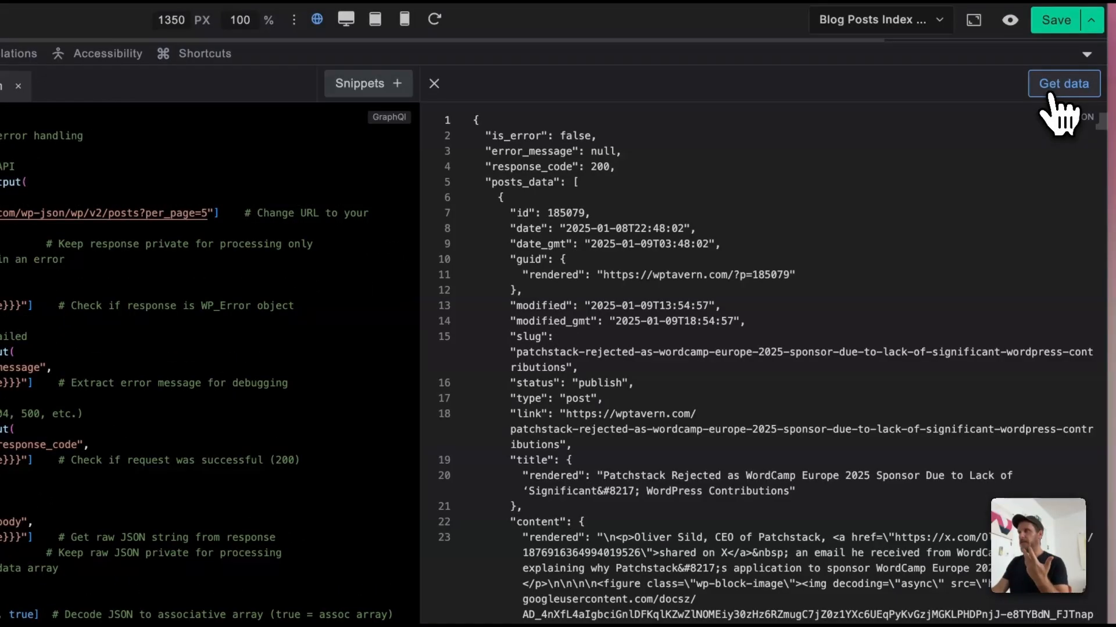
pyautogui.scroll(-6, 531, 443)
pyautogui.scroll(6, 530, 443)
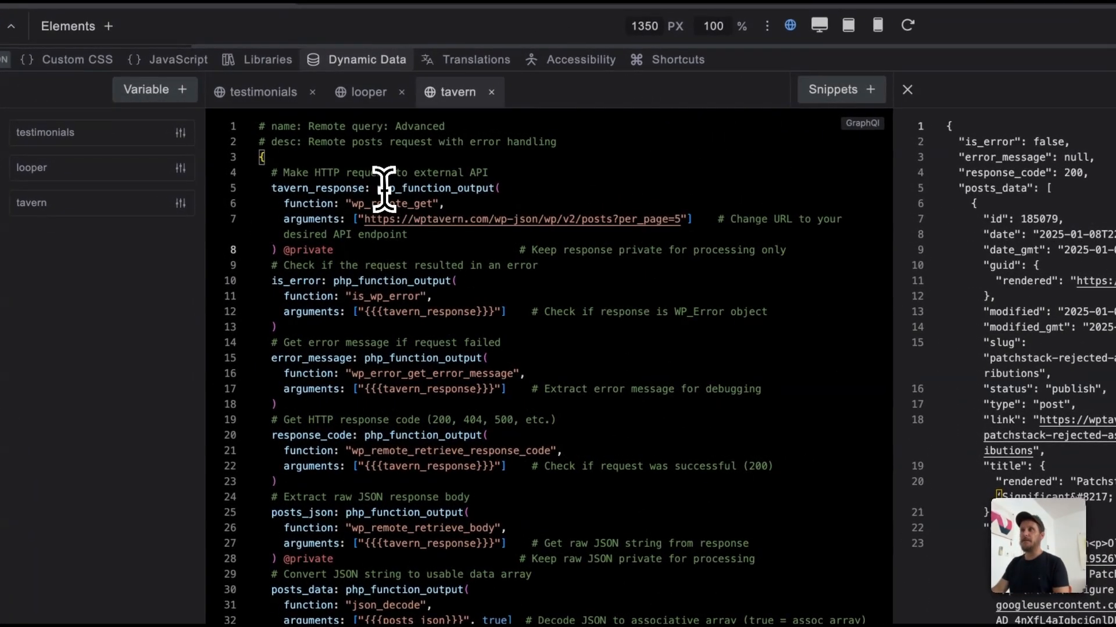
# Step: Examine the php_function_output calls and the wp_remote_get function in the tavern query alongside the returned post data
pyautogui.click(482, 188)
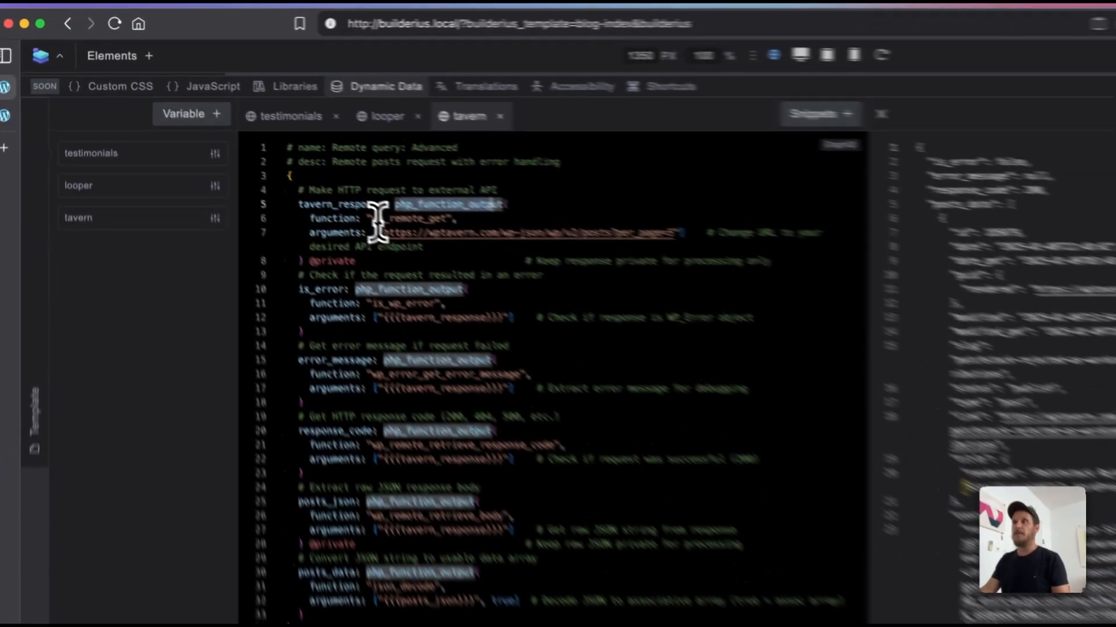
pyautogui.moveTo(292, 167); pyautogui.dragTo(328, 168)
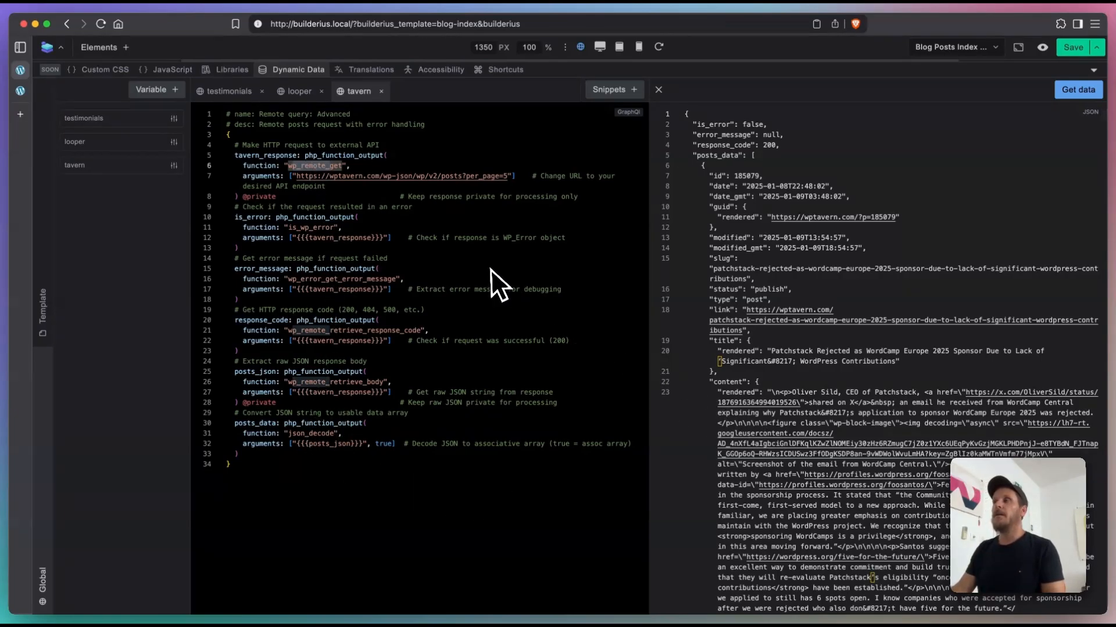
pyautogui.scroll(-15, 835, 397)
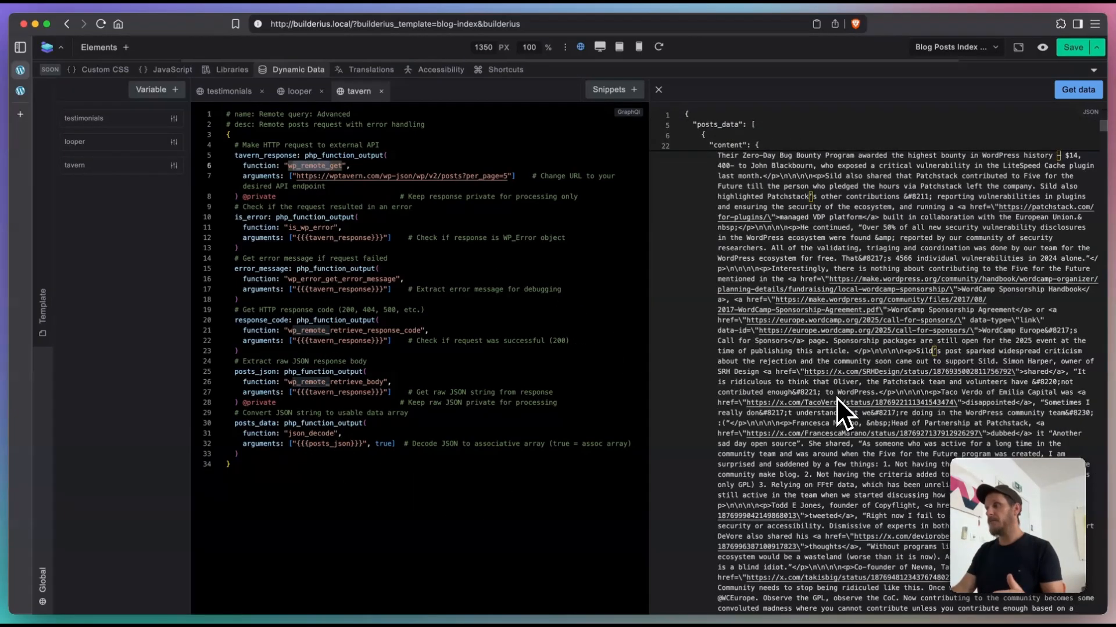
pyautogui.scroll(15, 841, 399)
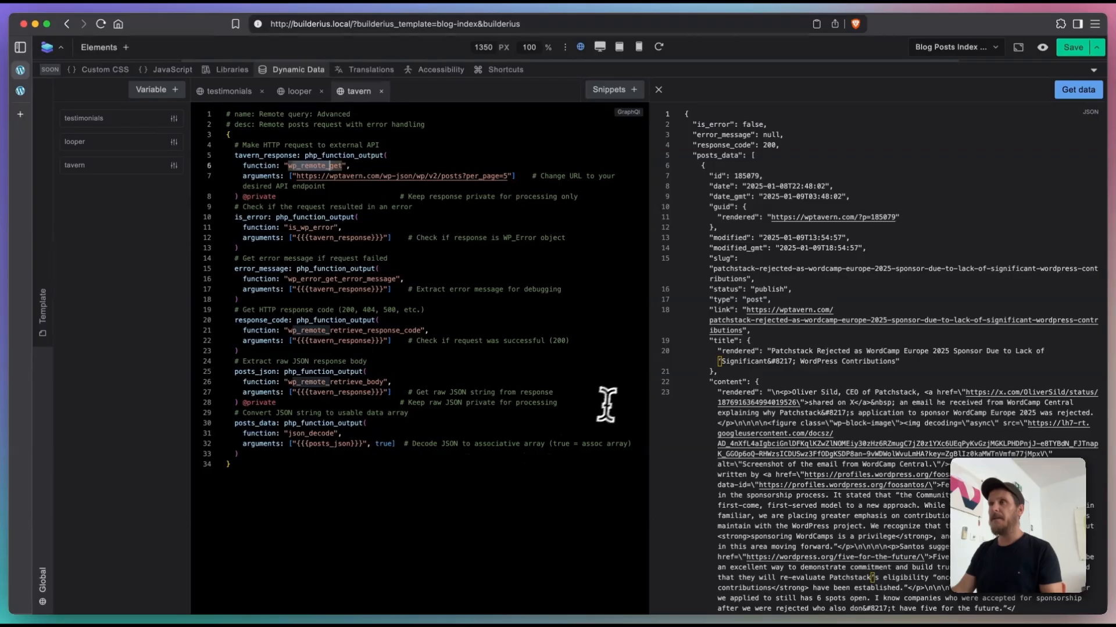
# Step: Change the endpoint in the tavern query's URL from posts to users and fetch the data again
pyautogui.doubleClick(447, 177)
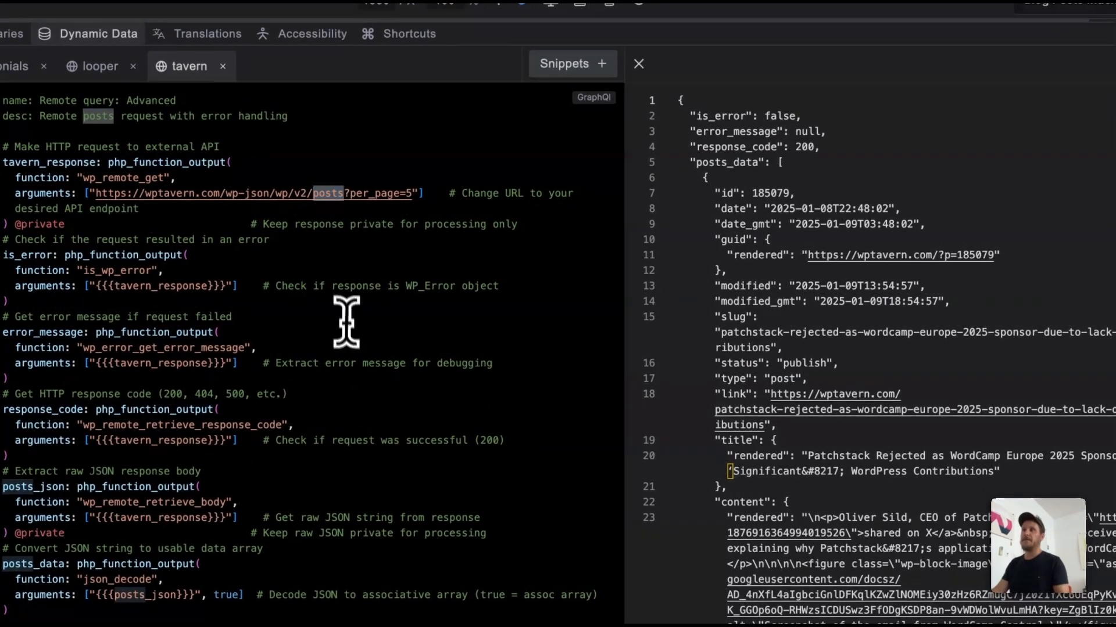
pyautogui.write('users')
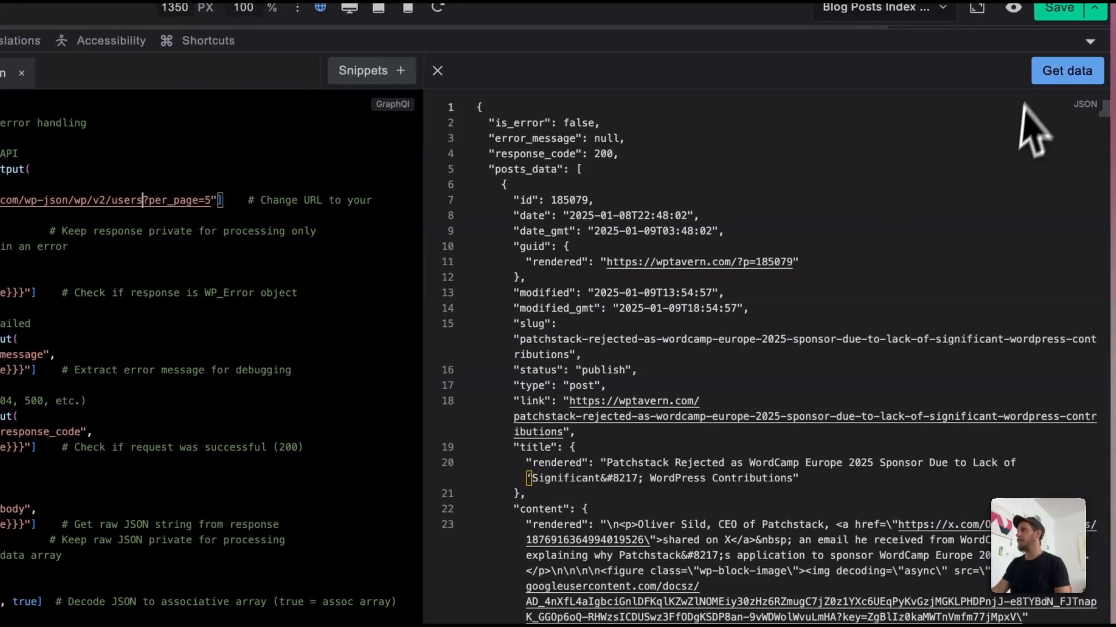
pyautogui.click(1035, 81)
# Step: Look through the user entries in the tavern response, highlighting the second entry's name value
pyautogui.doubleClick(596, 277)
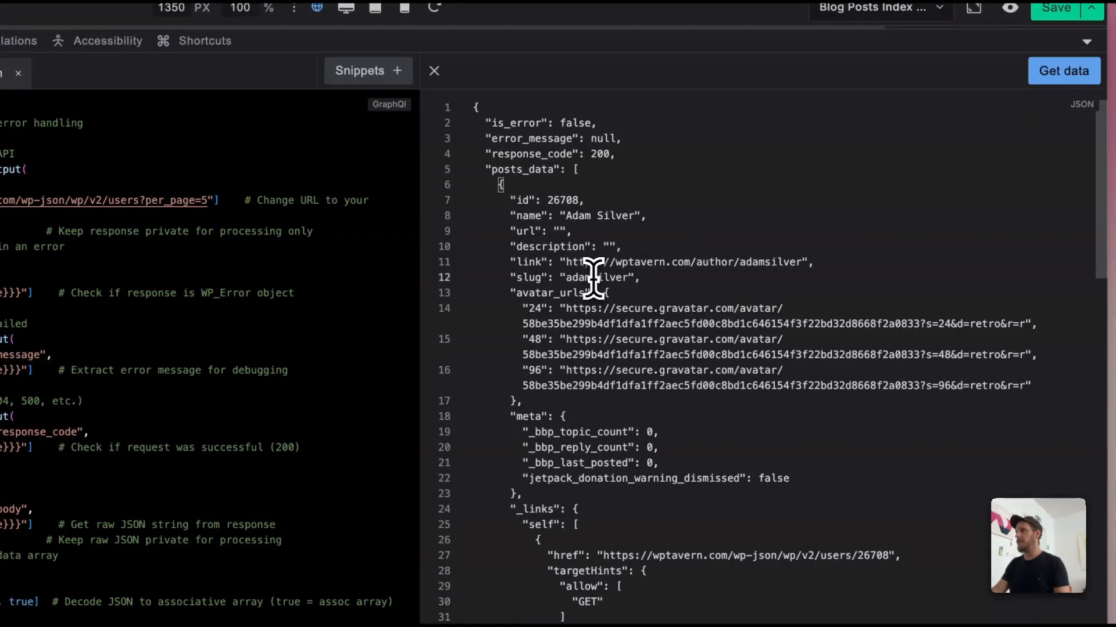
pyautogui.scroll(-3, 599, 349)
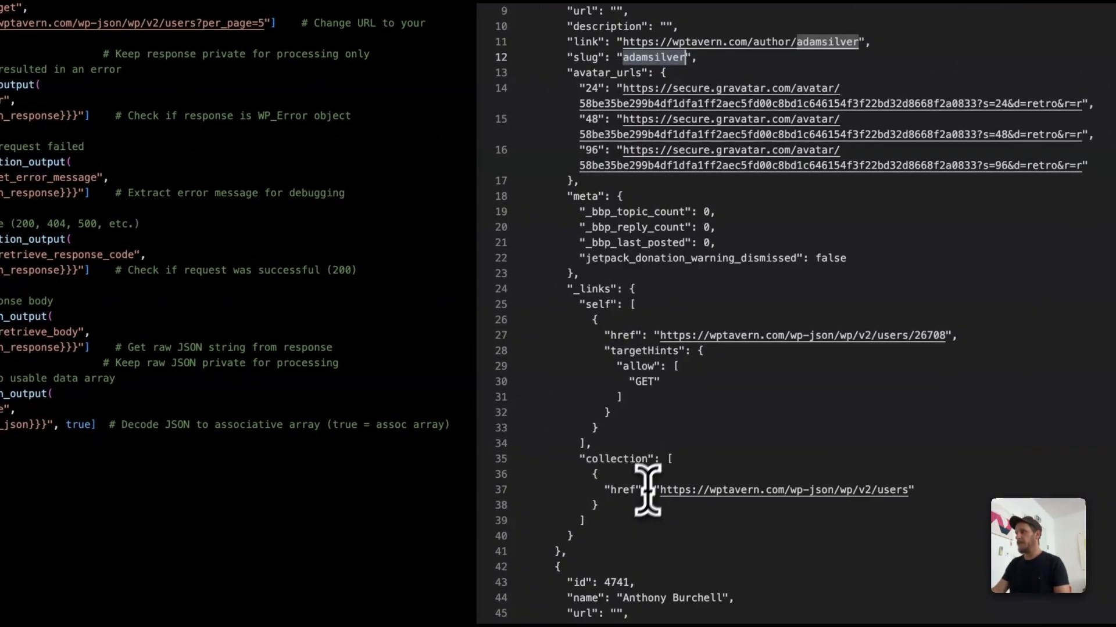
pyautogui.scroll(-5, 647, 490)
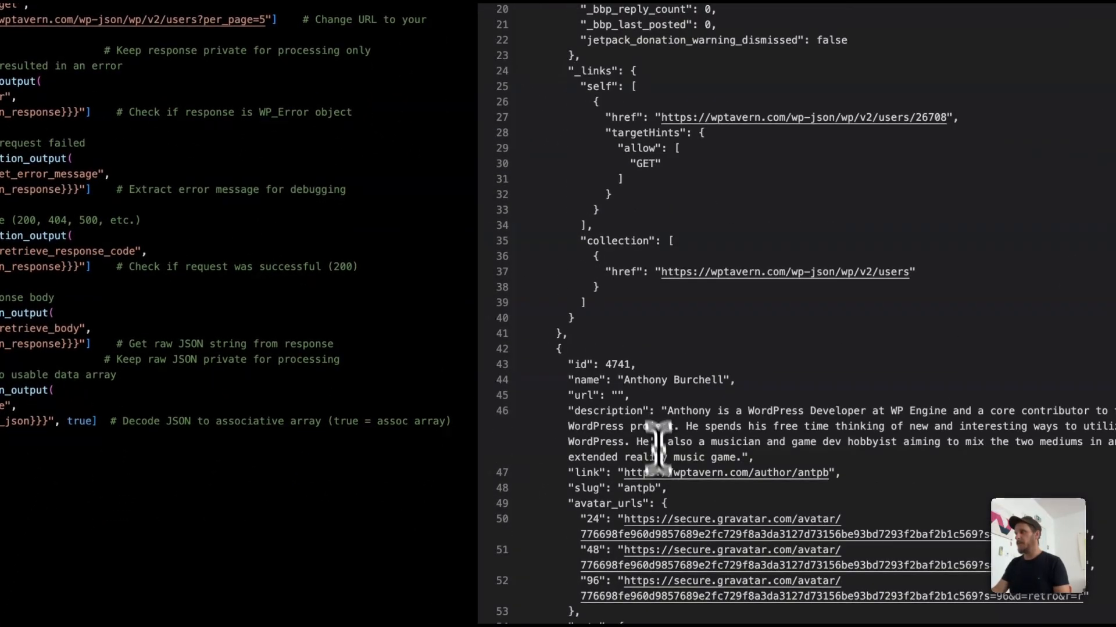
pyautogui.moveTo(643, 380); pyautogui.dragTo(696, 381)
pyautogui.scroll(-15, 686, 407)
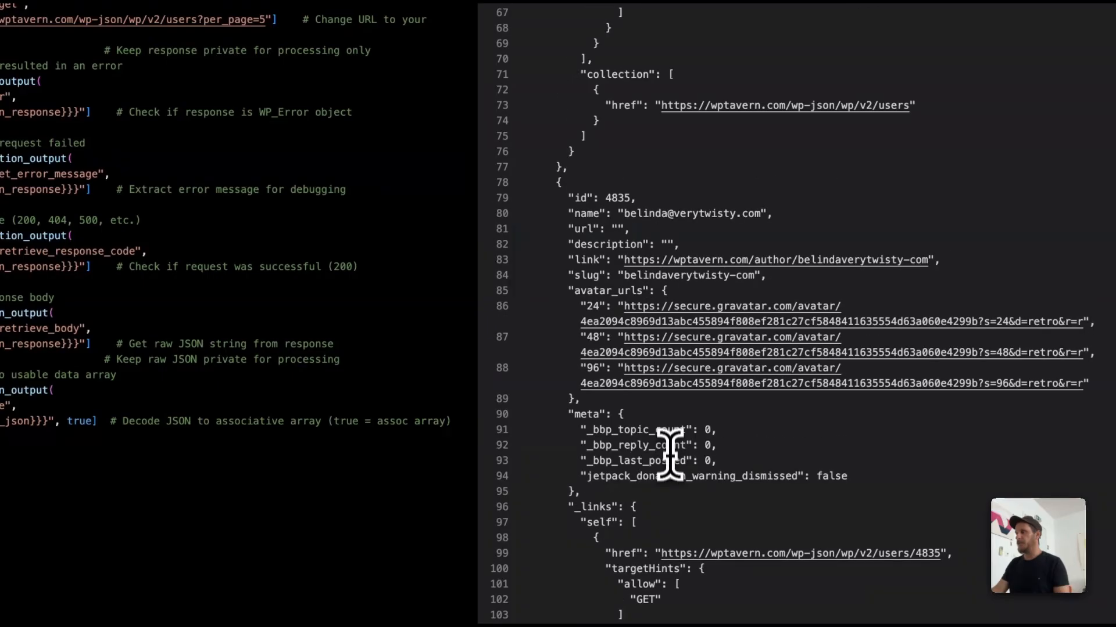
pyautogui.scroll(-8, 654, 214)
pyautogui.scroll(20, 635, 443)
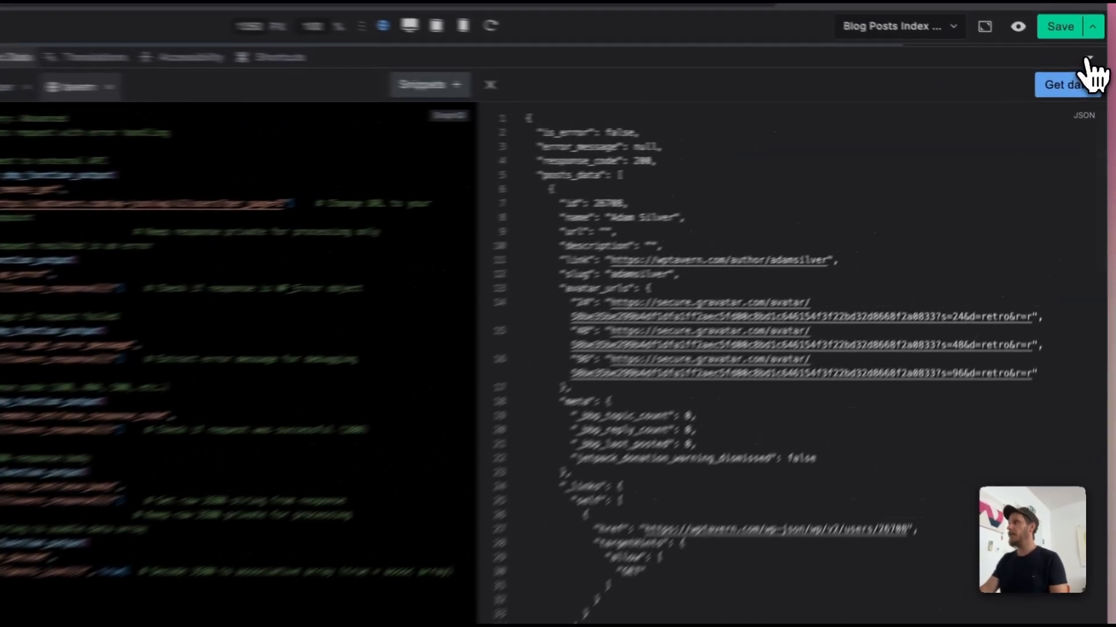
# Step: Close the dynamic data editor and replace the data source of the ul under Remote query with [[tavern.posts_data]]
pyautogui.click(1094, 70)
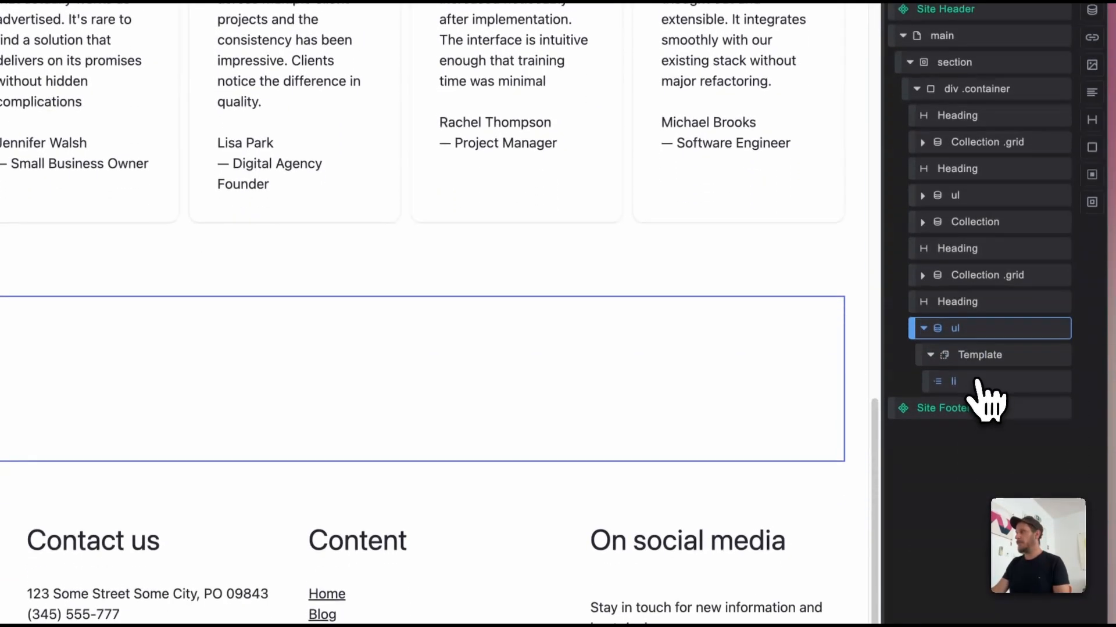
pyautogui.click(977, 509)
pyautogui.click(969, 457)
pyautogui.click(182, 314)
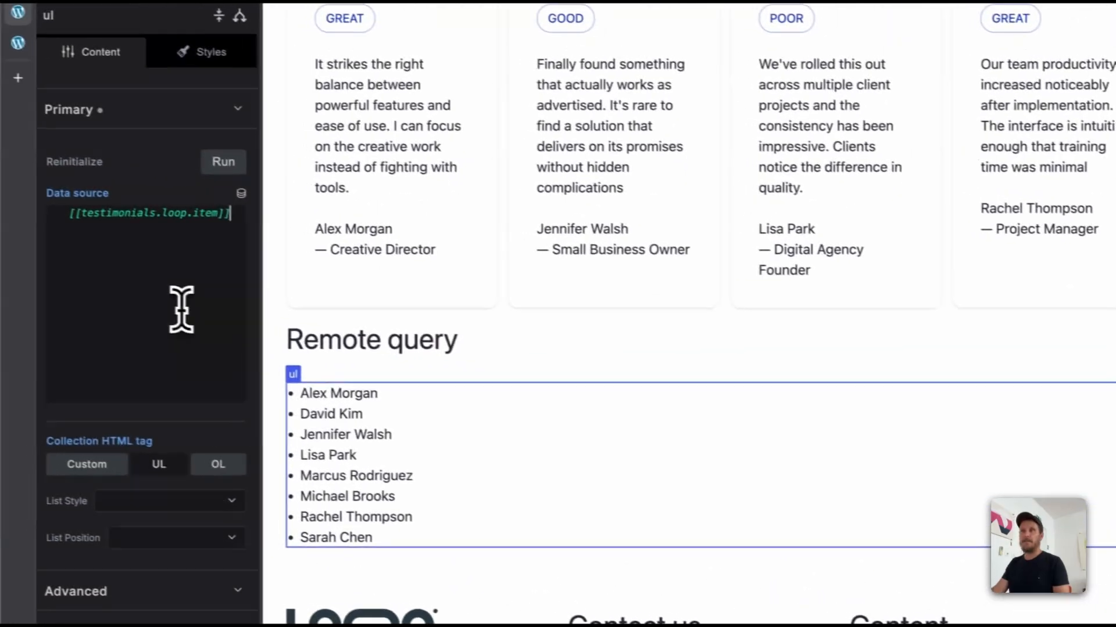
pyautogui.press('super+a')
pyautogui.press('BackSpace')
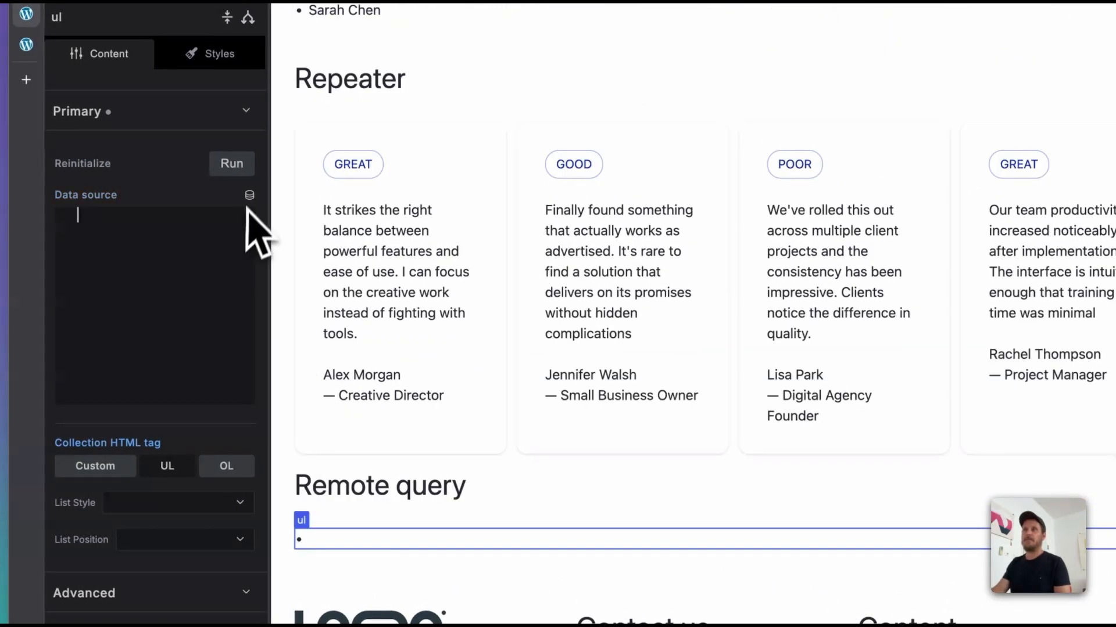
pyautogui.click(249, 196)
pyautogui.scroll(-3, 244, 247)
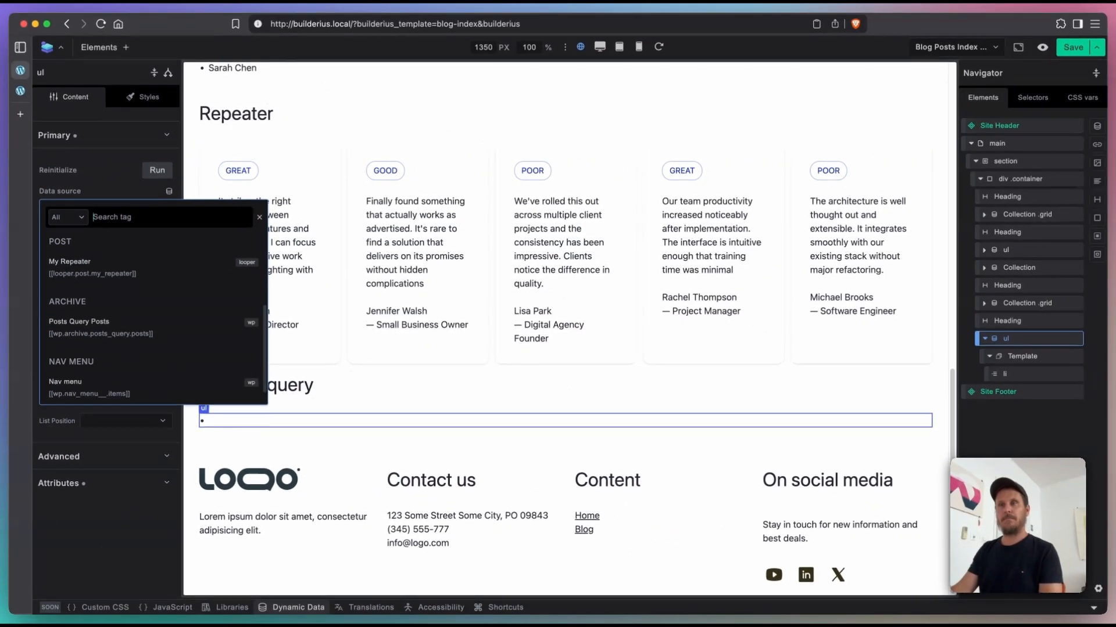
pyautogui.scroll(5, 167, 364)
pyautogui.write('ta')
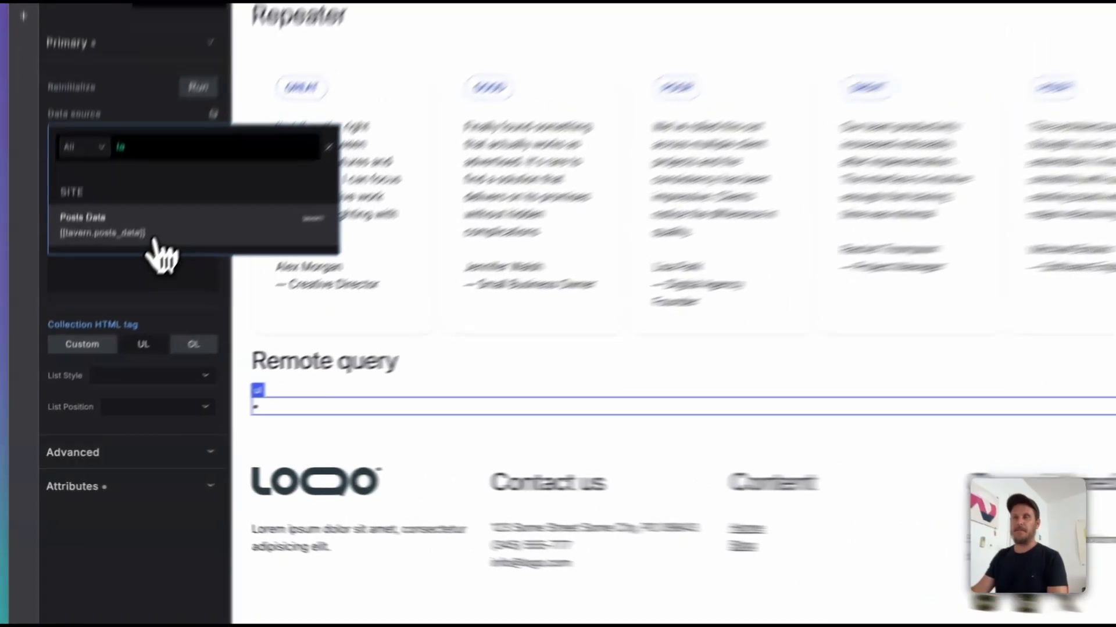
pyautogui.click(119, 289)
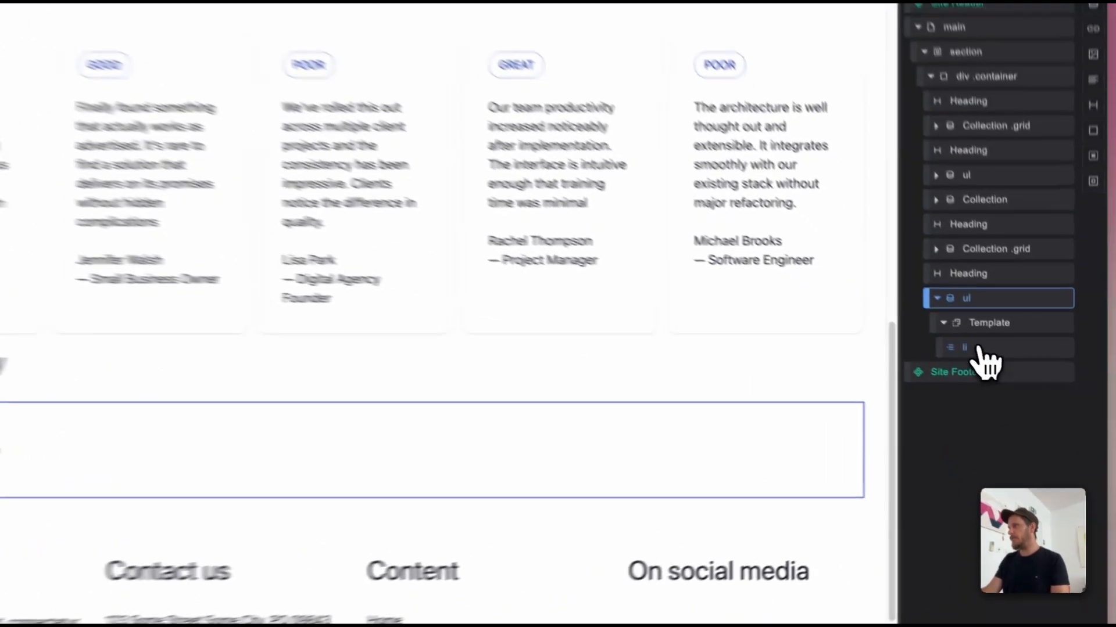
# Step: Compare the content tag of the Remote query list item with the name field in the tavern response
pyautogui.click(1014, 374)
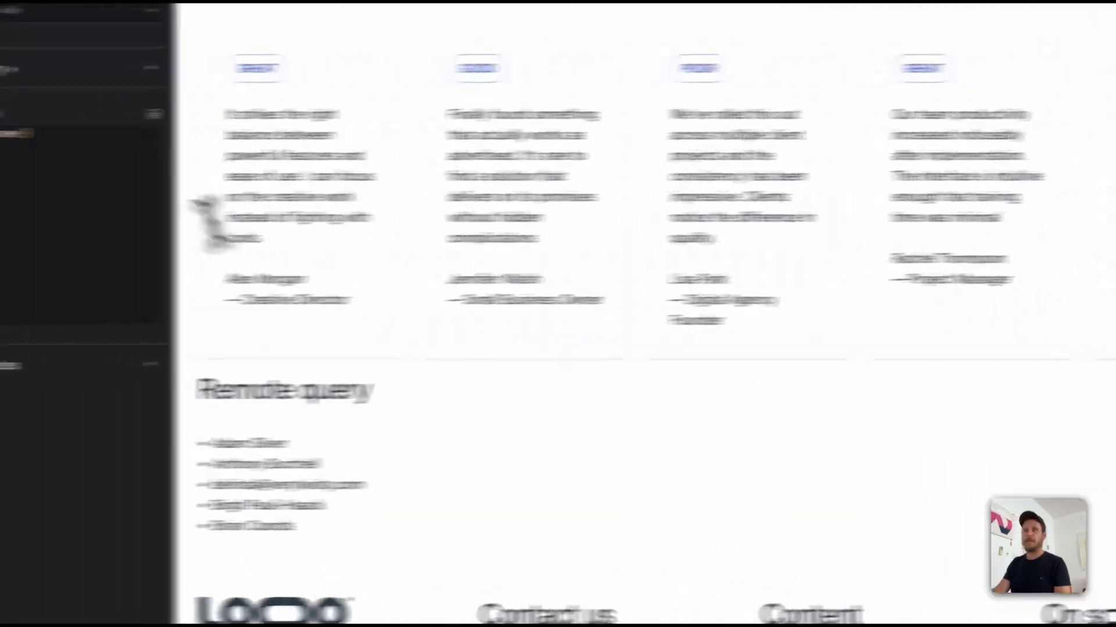
pyautogui.doubleClick(104, 132)
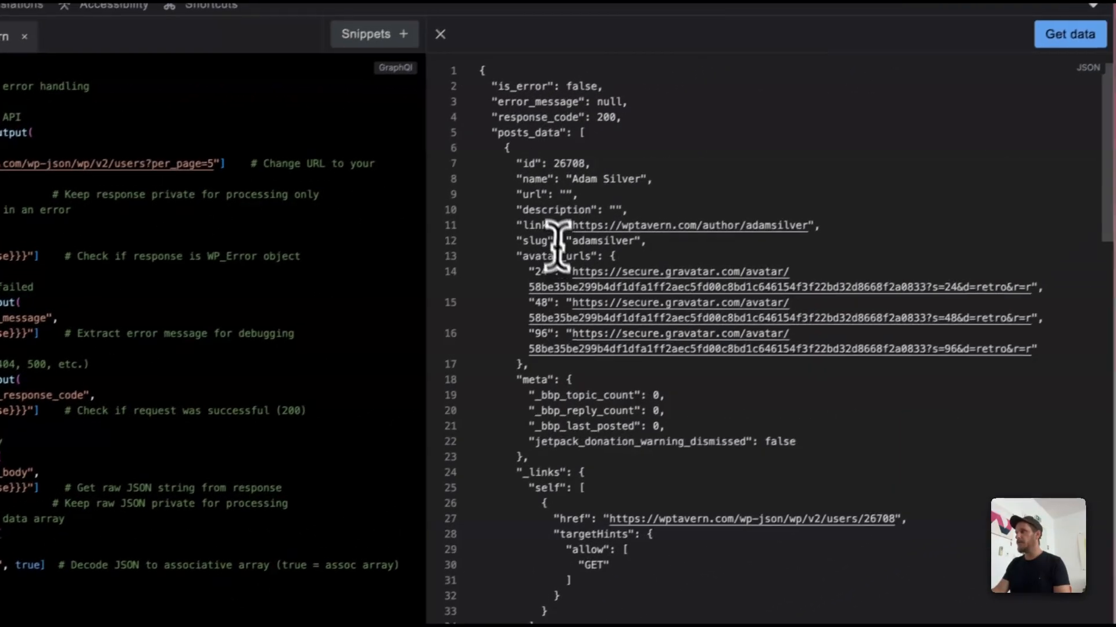
pyautogui.doubleClick(529, 183)
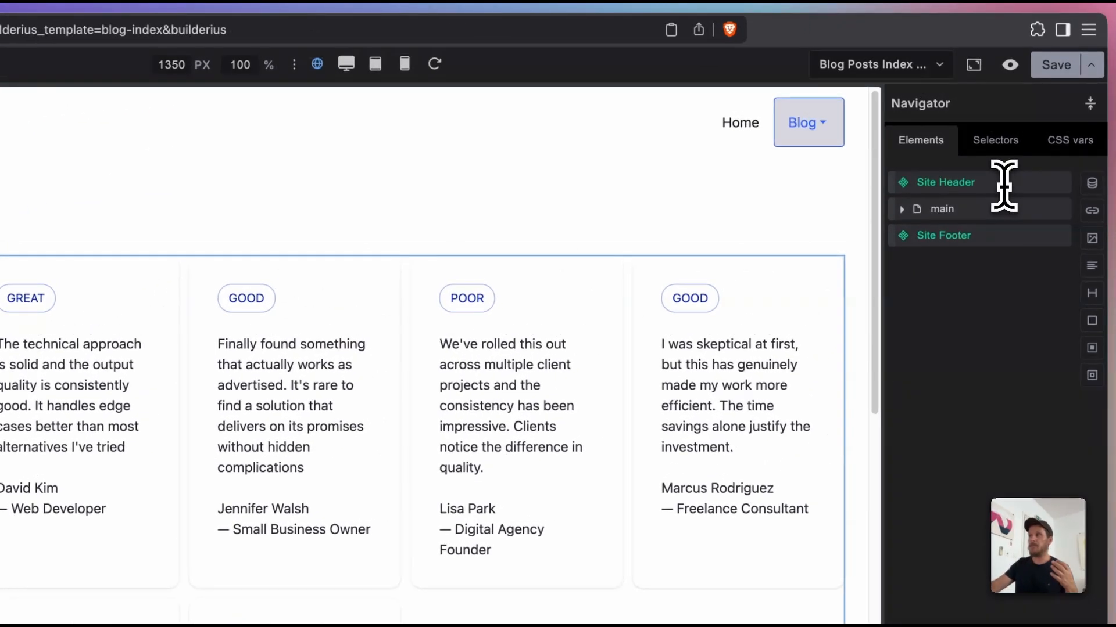
# Step: Inspect the Site Header and Site Footer components and the main element of the blog template
pyautogui.click(1011, 175)
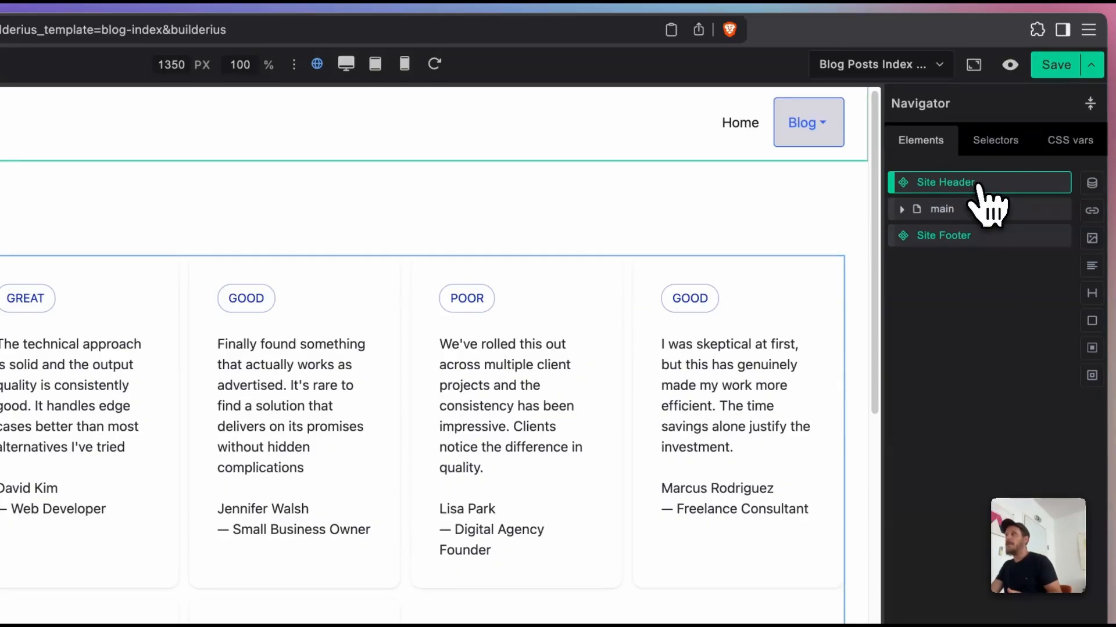
pyautogui.click(975, 235)
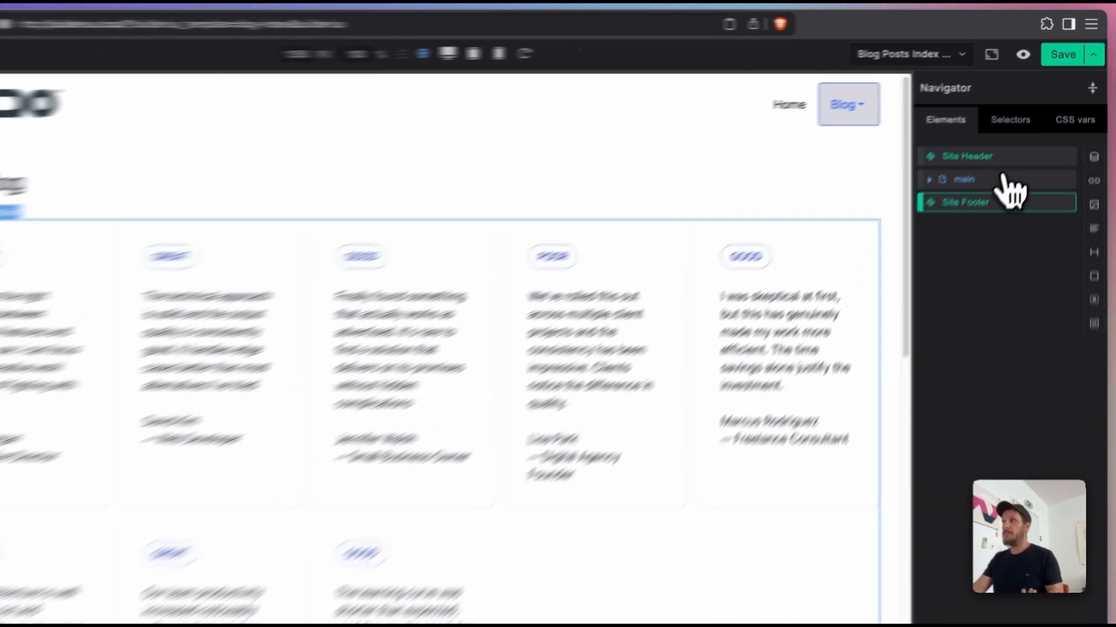
pyautogui.click(1025, 143)
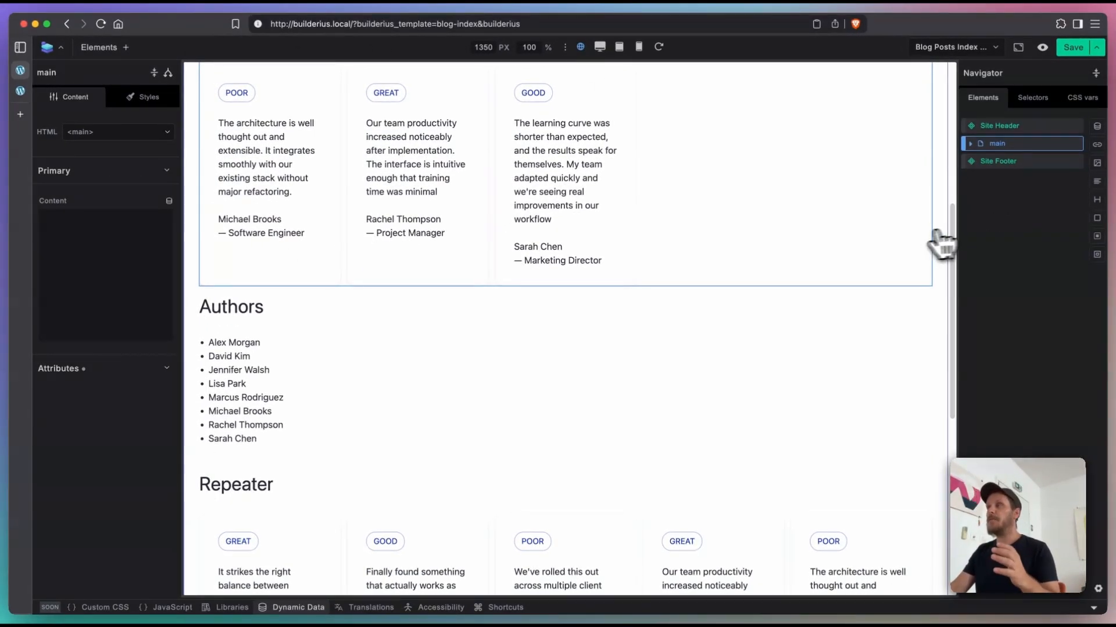
pyautogui.scroll(6, 930, 244)
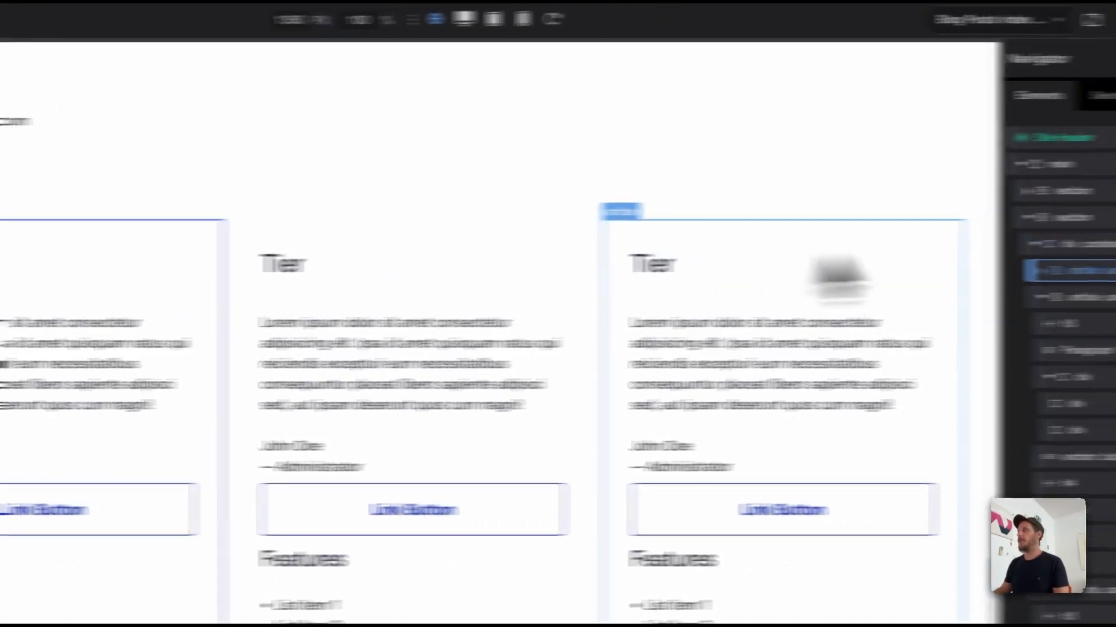
# Step: Create a component named Pricing Card from the first article .card in the Tier cards grid and open it
pyautogui.rightClick(1101, 276)
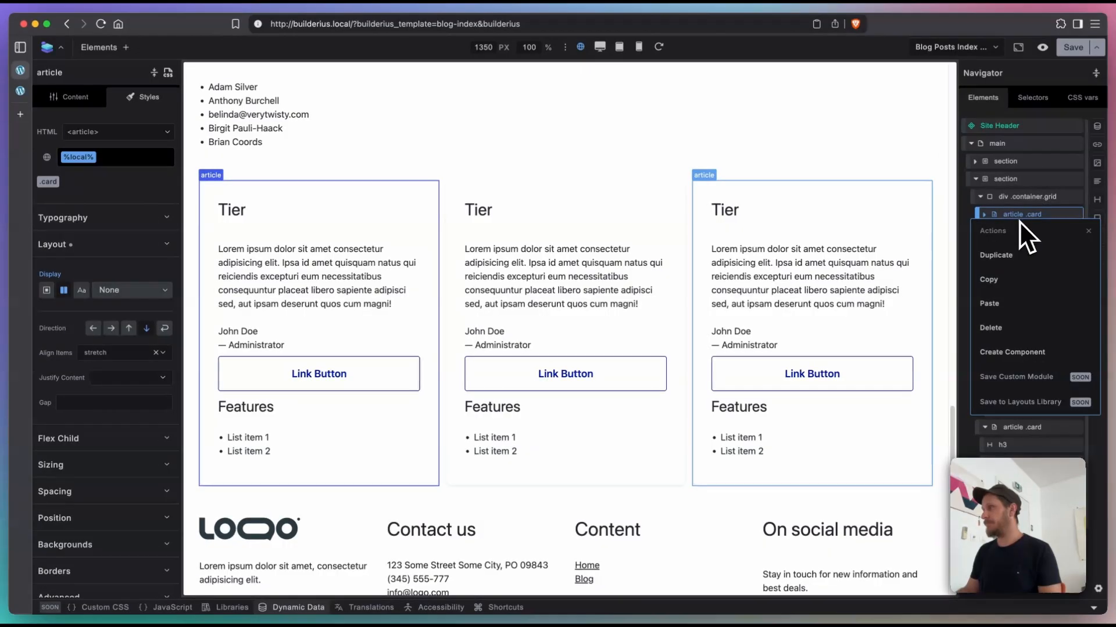
pyautogui.click(1032, 355)
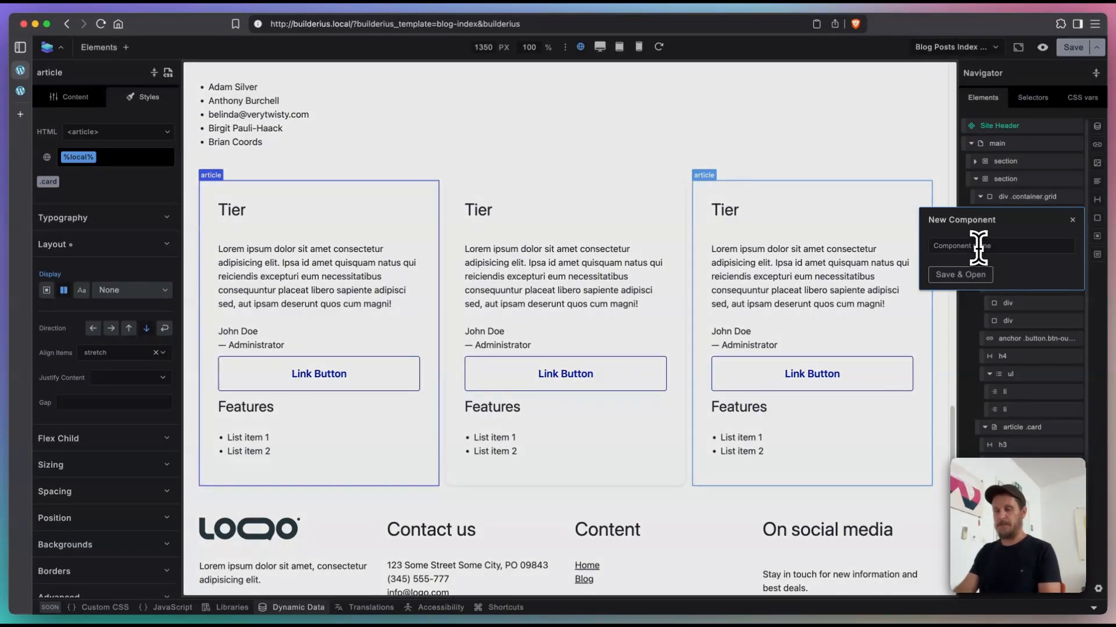
pyautogui.write('Pricing Card')
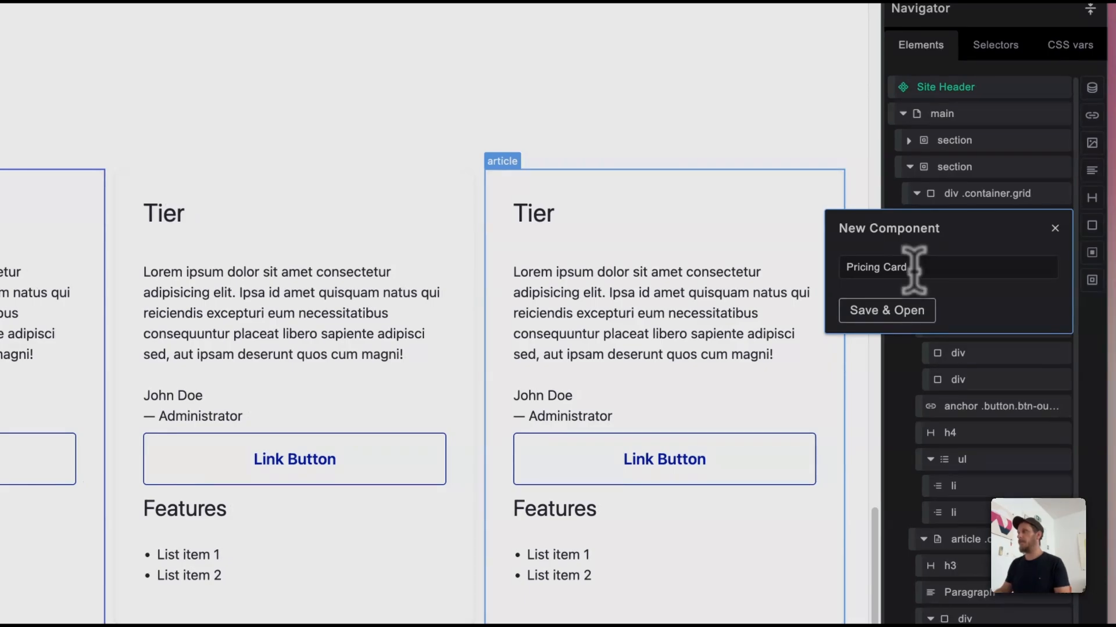
pyautogui.click(909, 318)
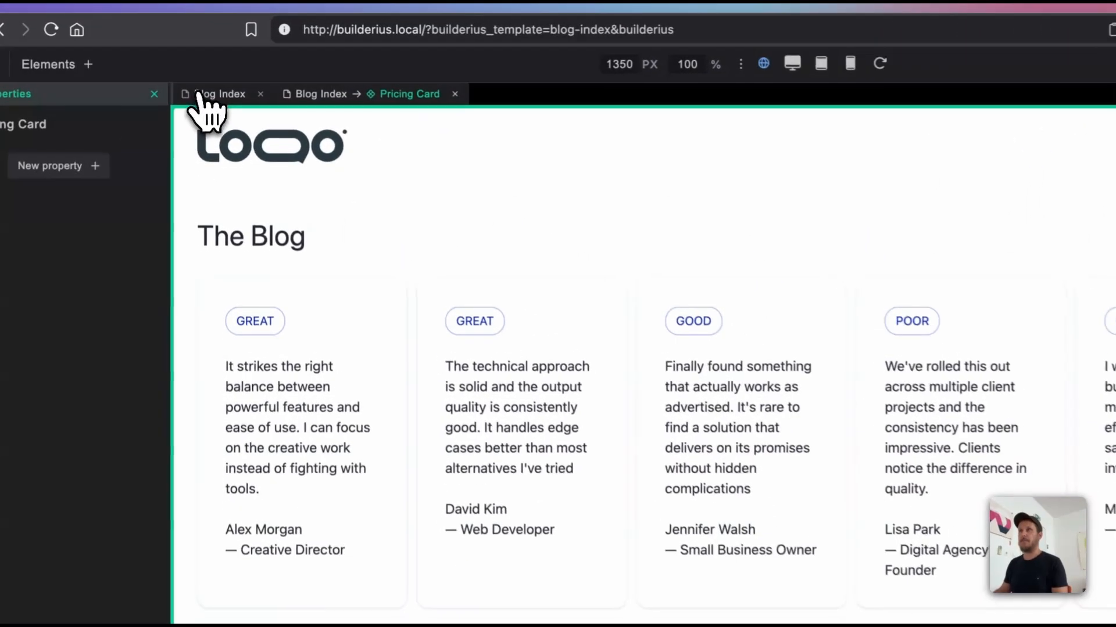
# Step: Dismiss the global component editing notice and bring the Tier cards on the page into view
pyautogui.click(214, 66)
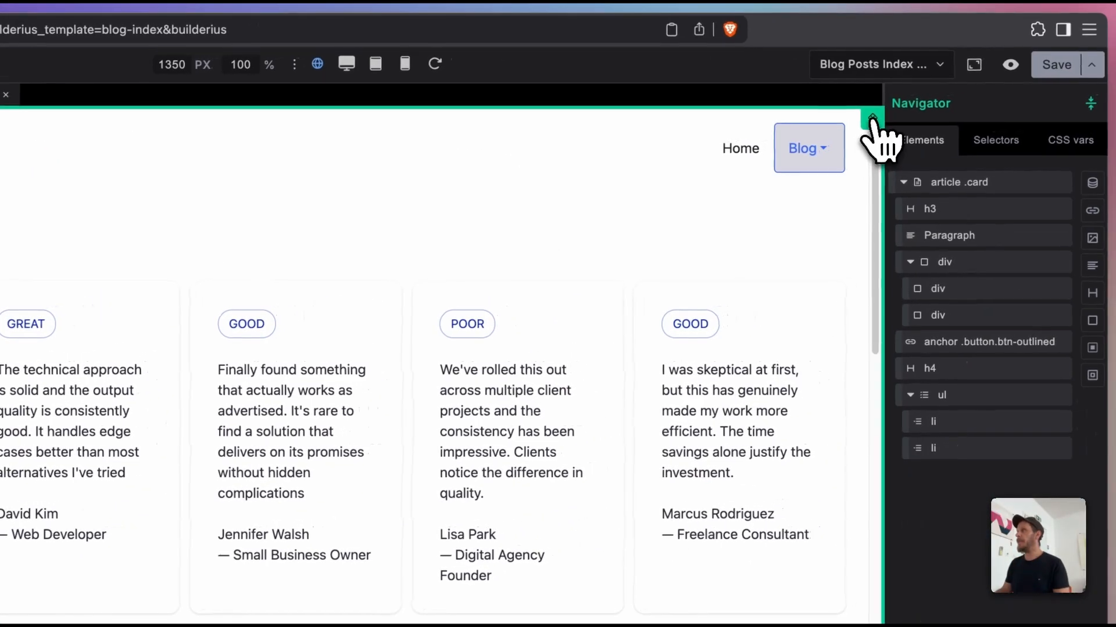
pyautogui.click(872, 120)
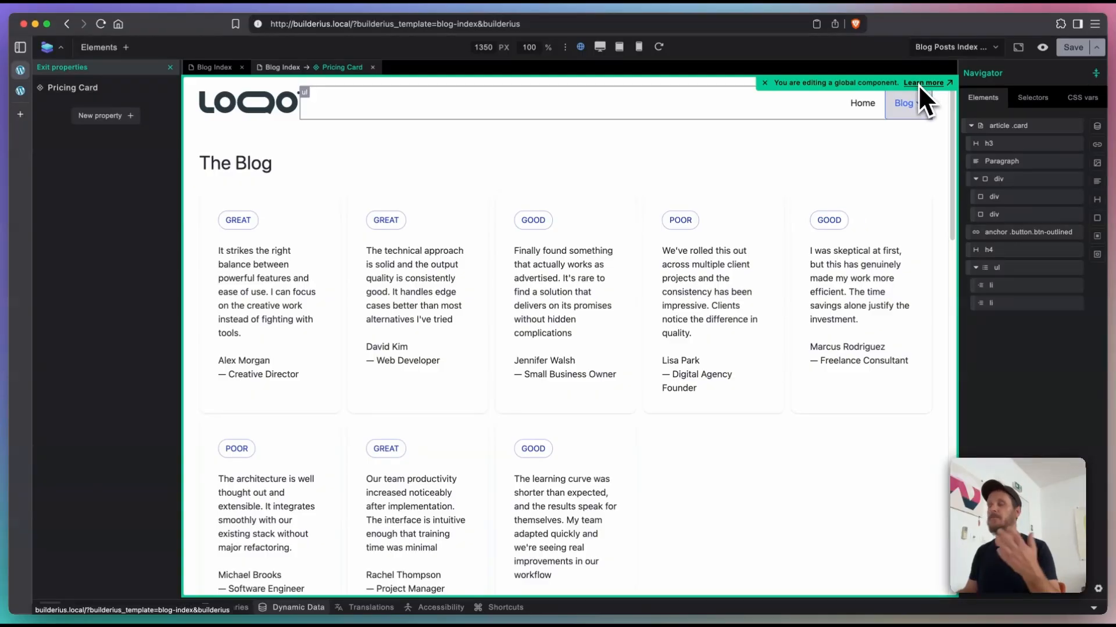
pyautogui.click(765, 83)
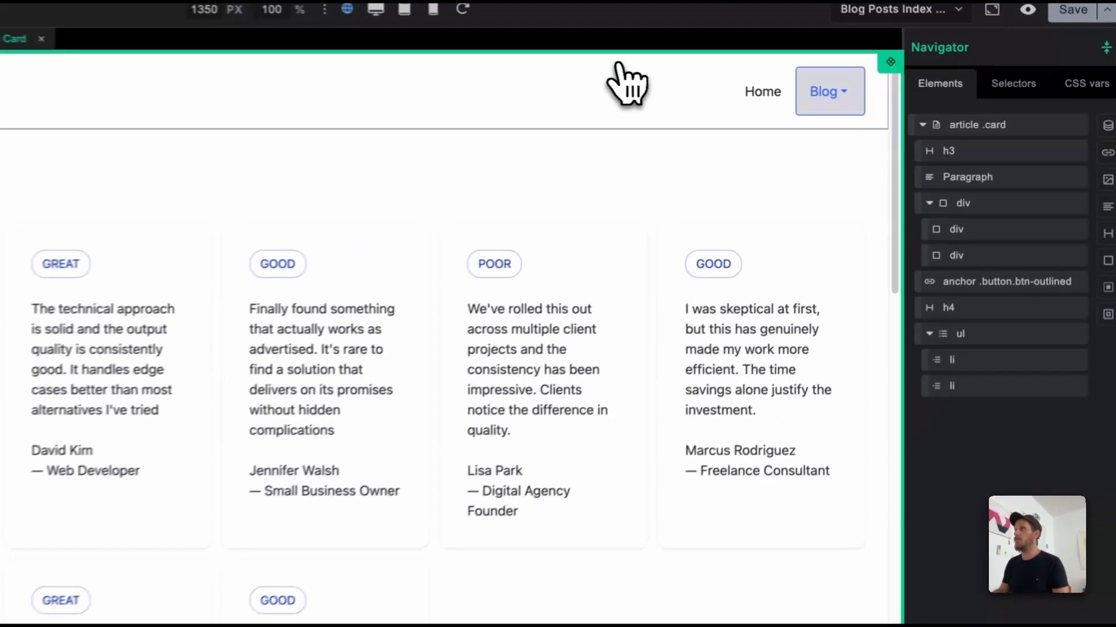
pyautogui.scroll(-10, 660, 428)
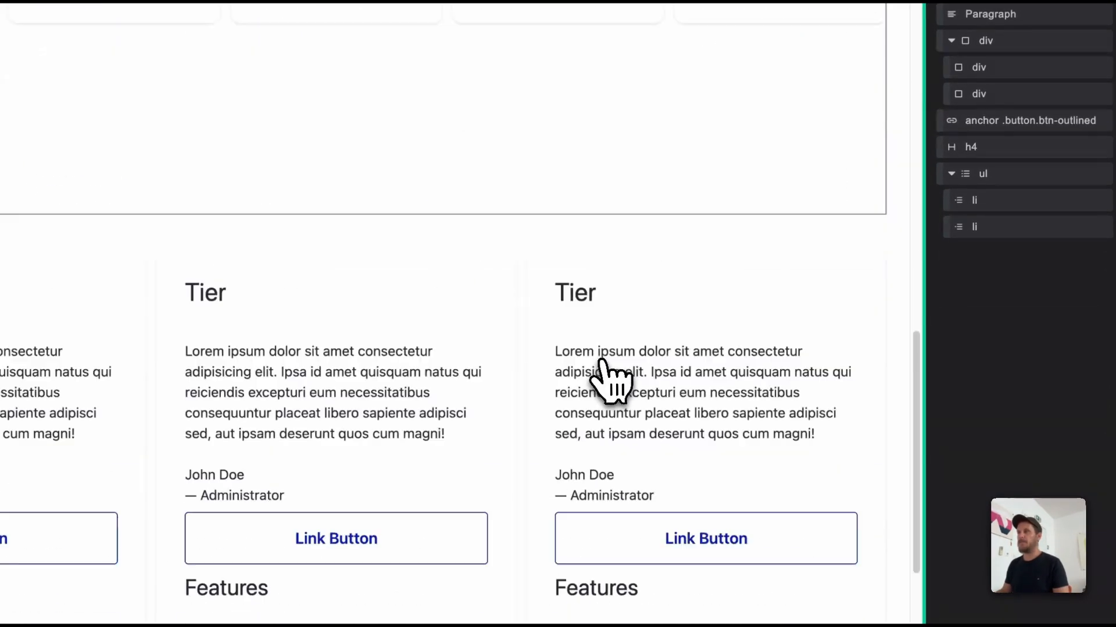
# Step: Compare the article .card element's own settings with the component-level properties of Pricing Card
pyautogui.scroll(-5, 604, 366)
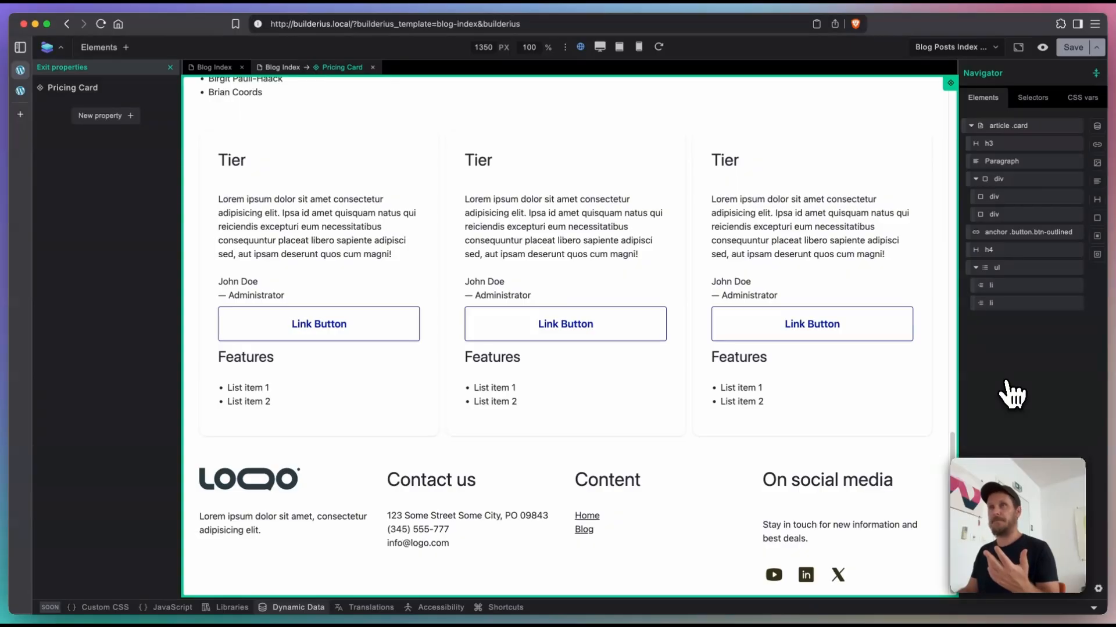
pyautogui.click(1049, 134)
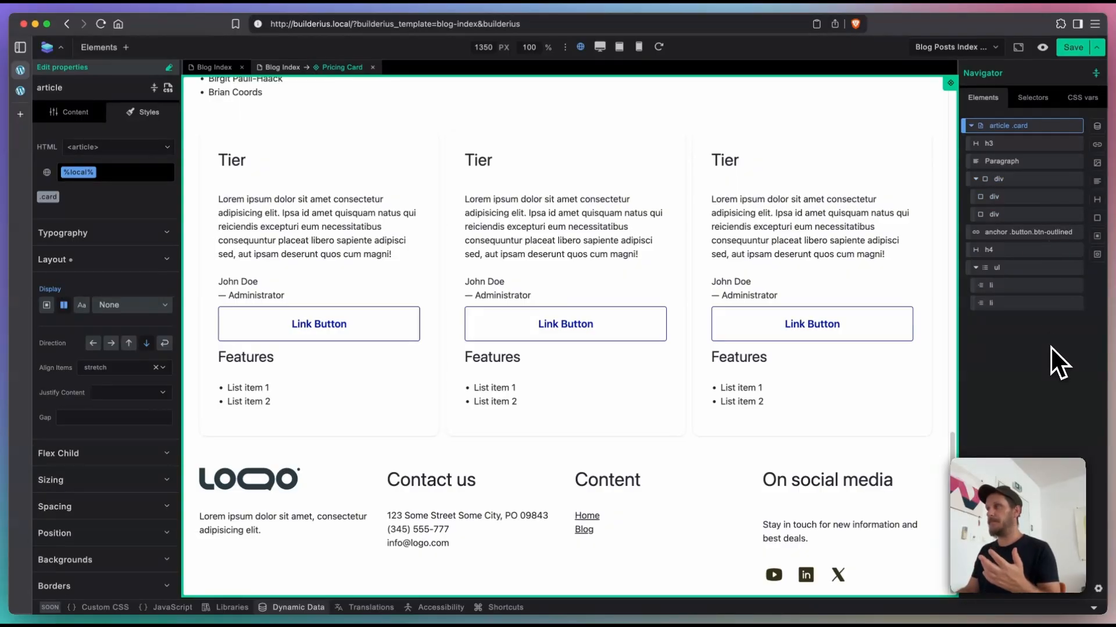
pyautogui.click(1040, 136)
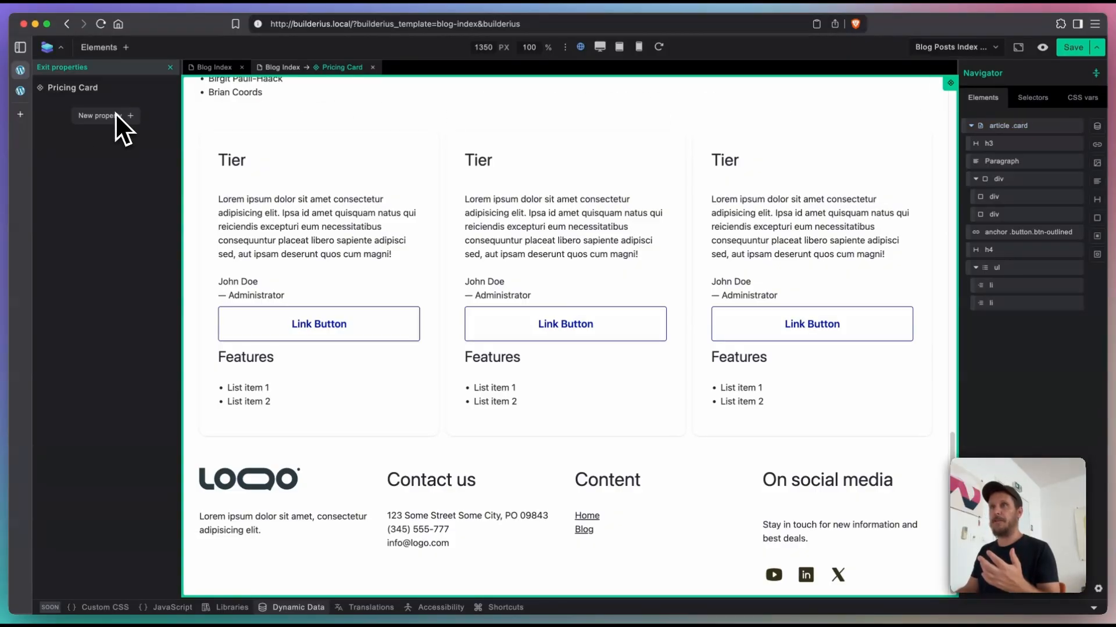
pyautogui.click(1009, 132)
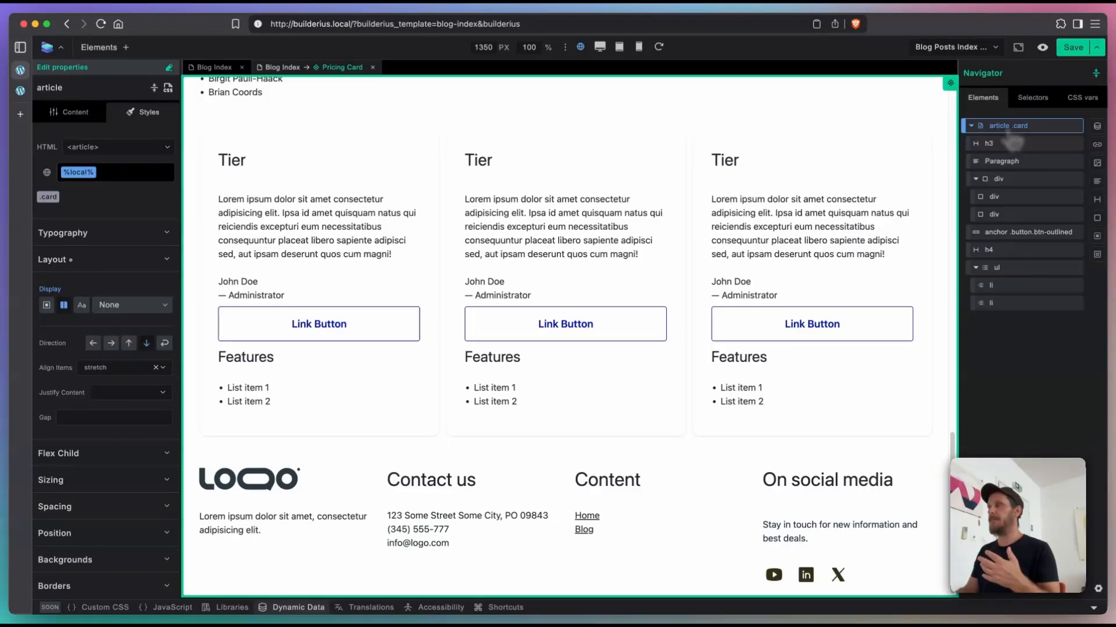
pyautogui.click(1014, 135)
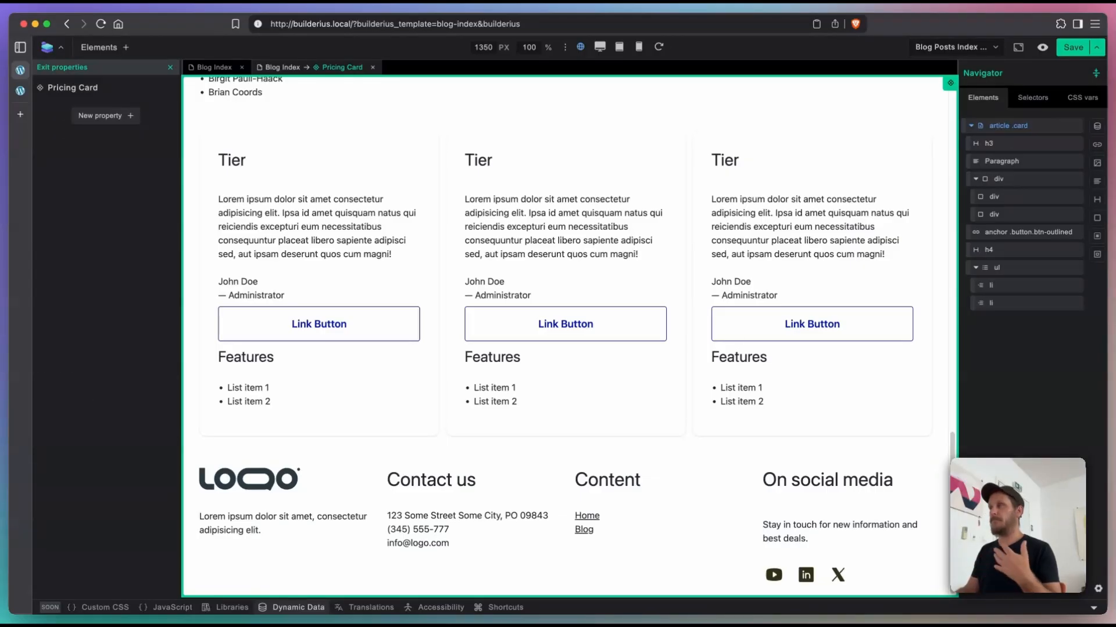
pyautogui.click(1011, 129)
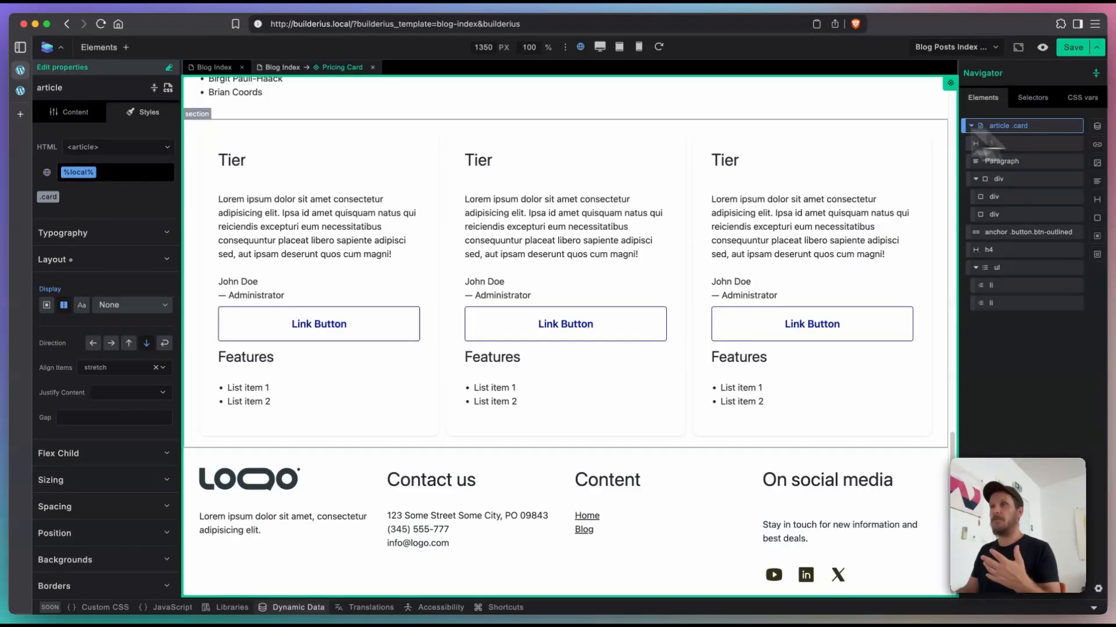
pyautogui.click(169, 68)
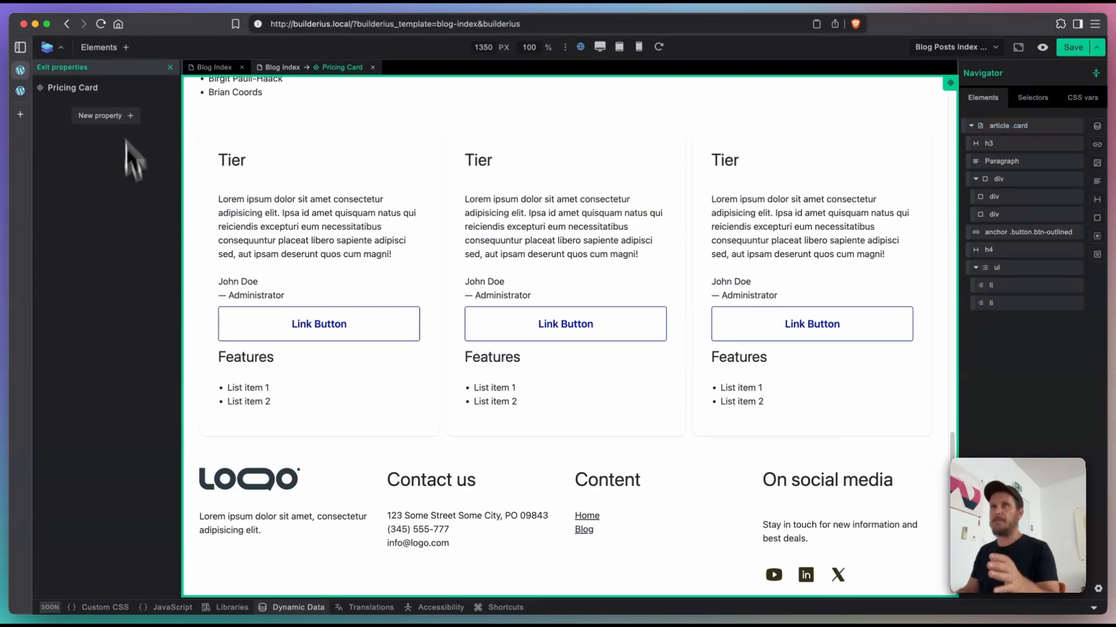
# Step: Add a component property labelled Title with the default value Placeholder to Pricing Card
pyautogui.click(104, 117)
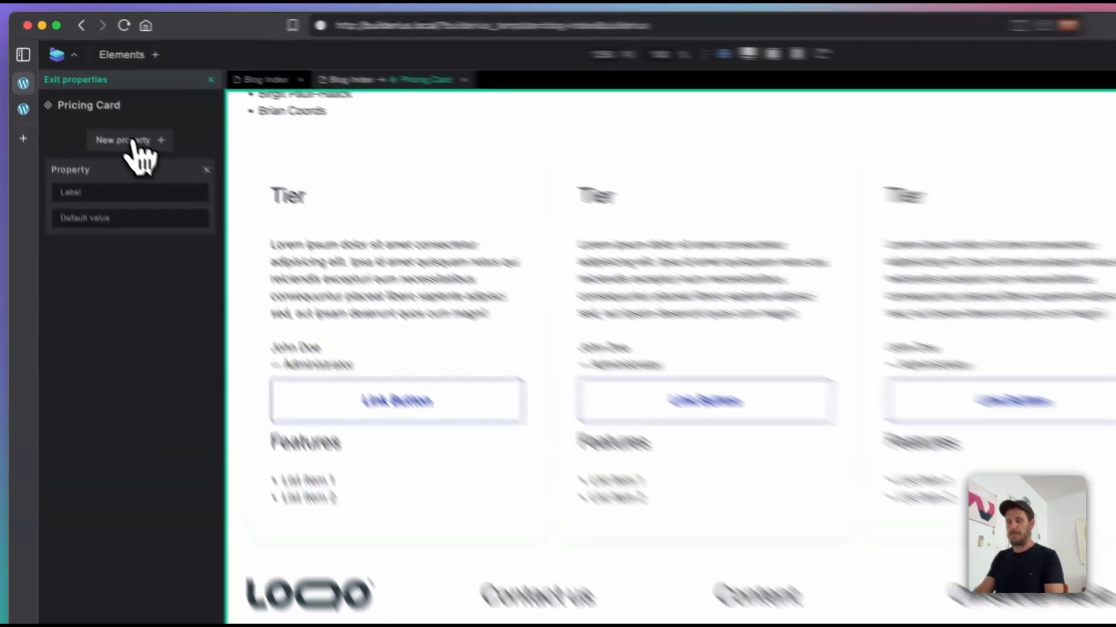
pyautogui.write('Title')
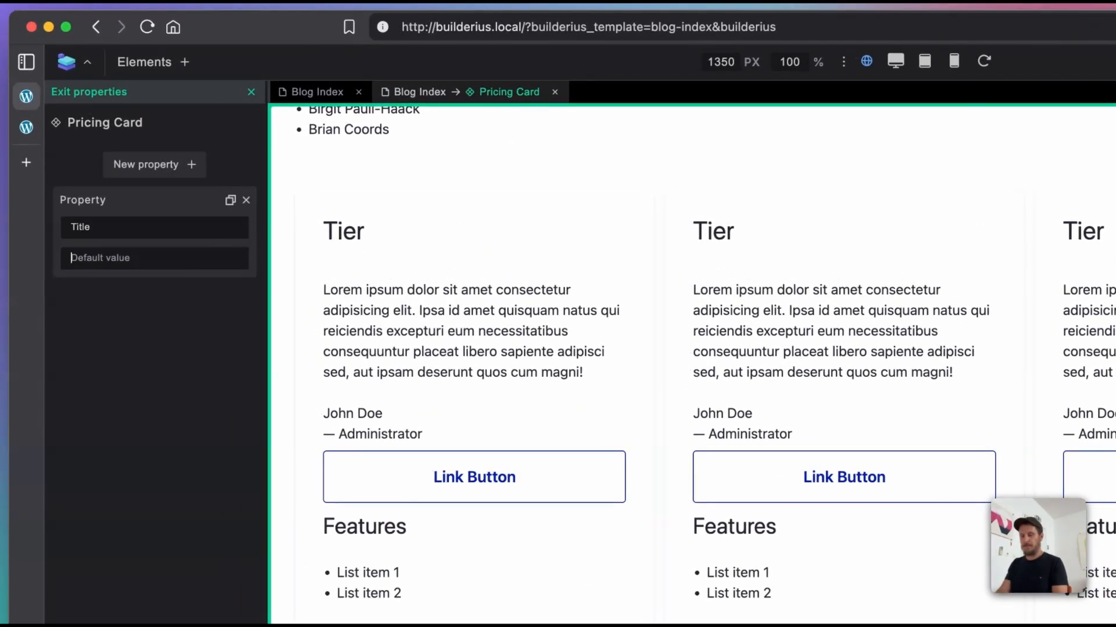
pyautogui.write('Plae')
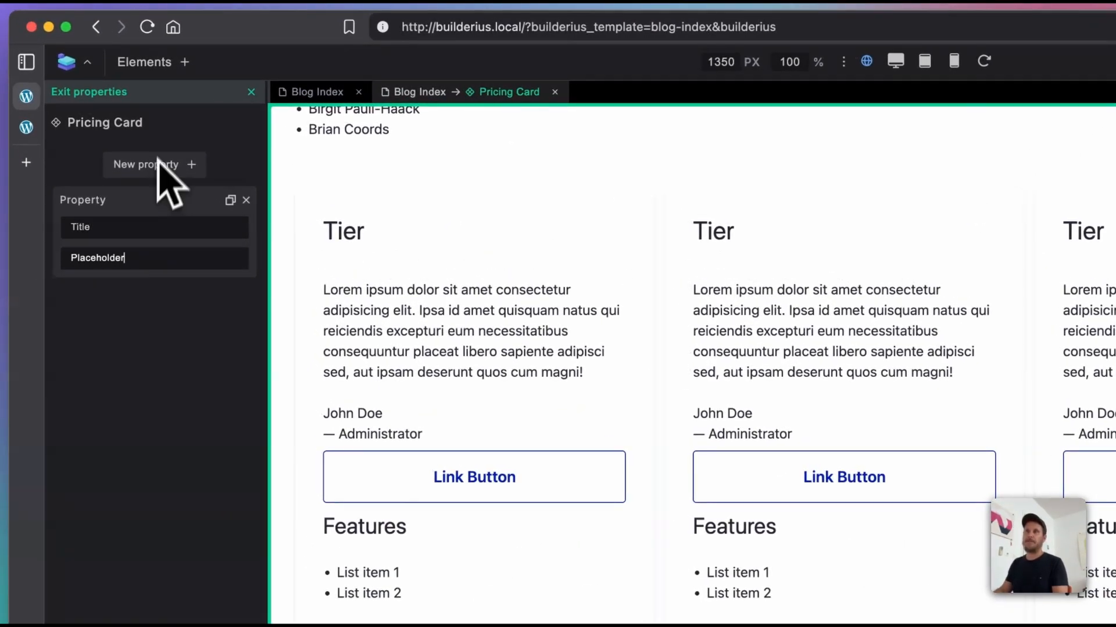
# Step: Add a component property labelled Description with the default value "Lorem ipsum description of tier"
pyautogui.click(158, 165)
pyautogui.write('Description')
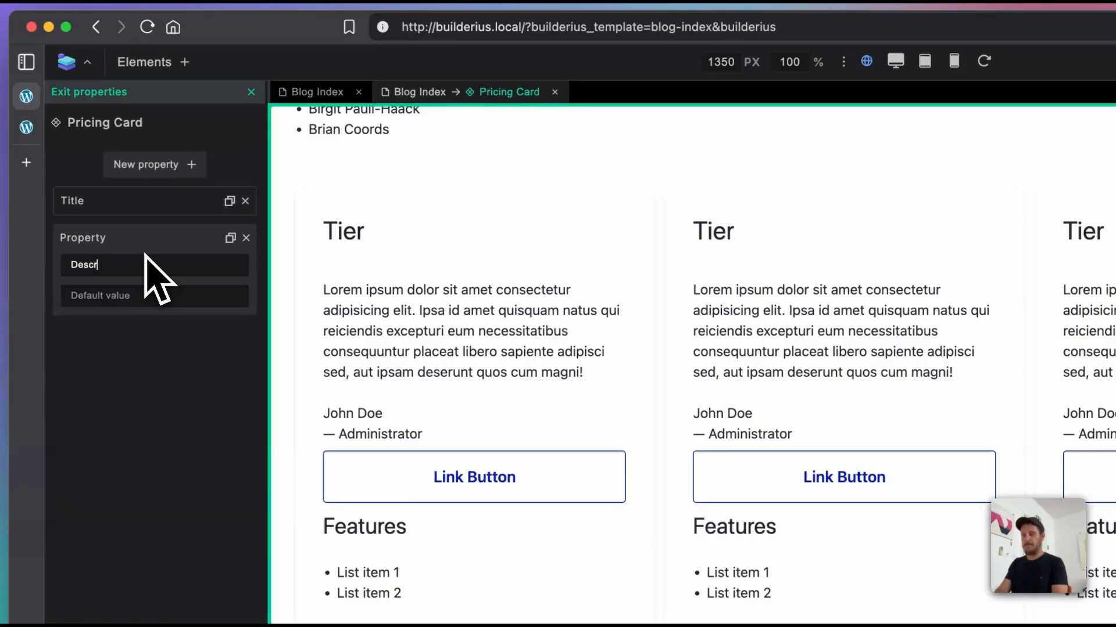
pyautogui.press('Tab')
pyautogui.write('Lorem')
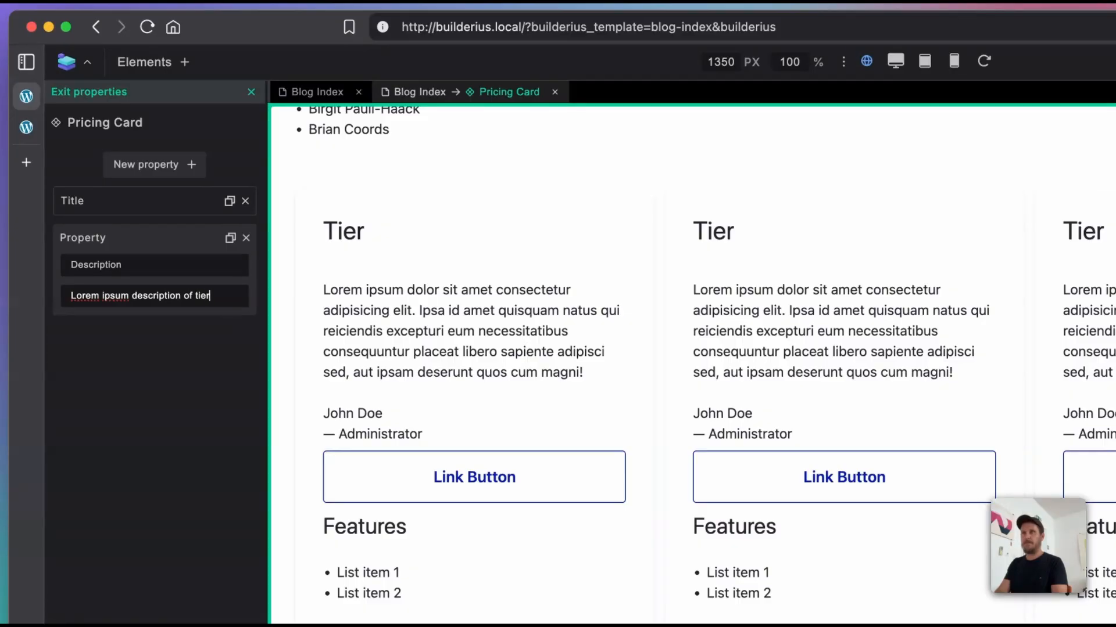
# Step: Add a component property labelled Button text with the default value Button
pyautogui.click(165, 173)
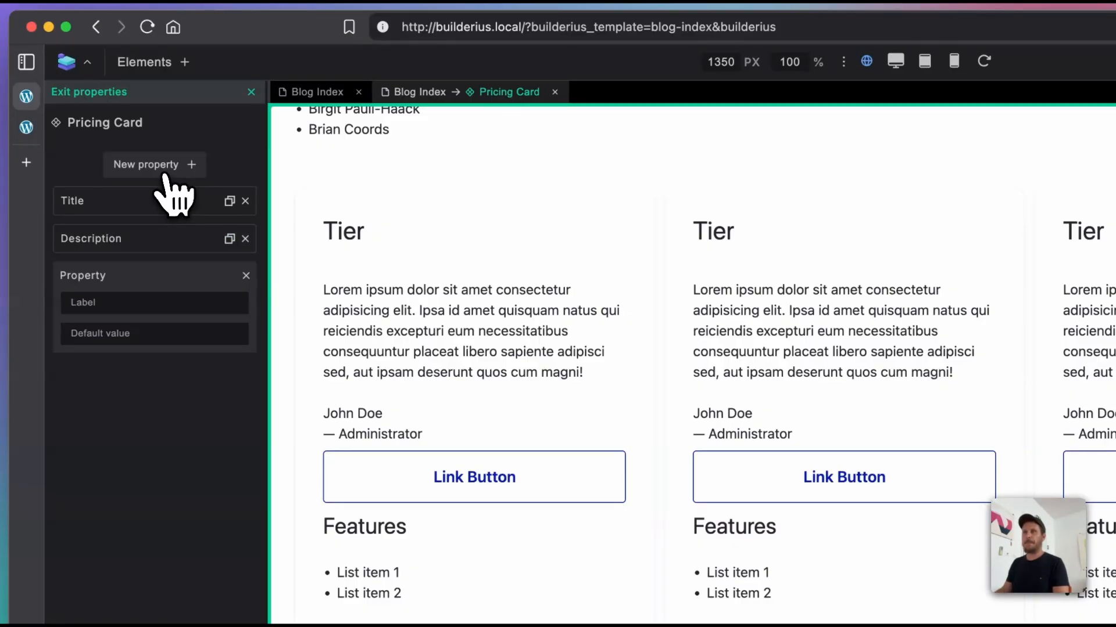
pyautogui.write('B')
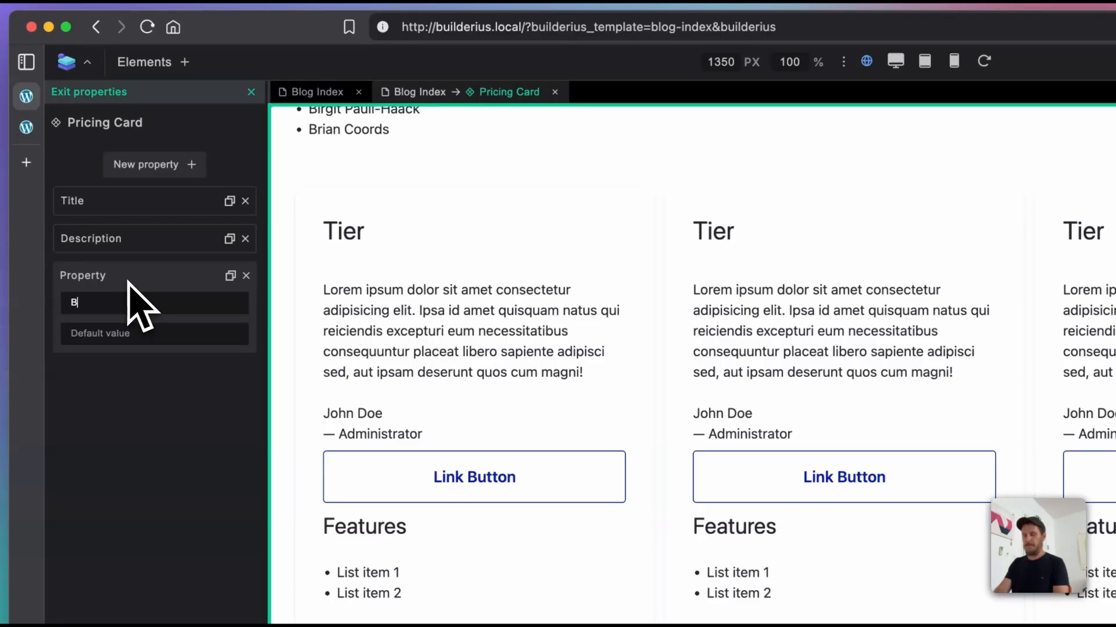
pyautogui.write('utton text')
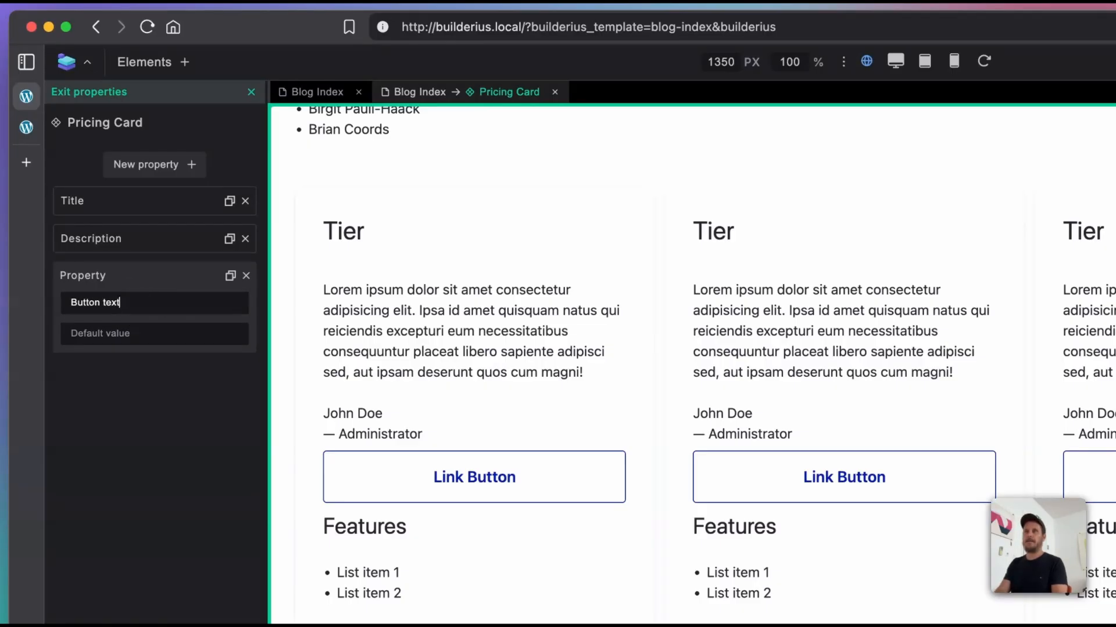
pyautogui.press('Tab')
pyautogui.write('Bu')
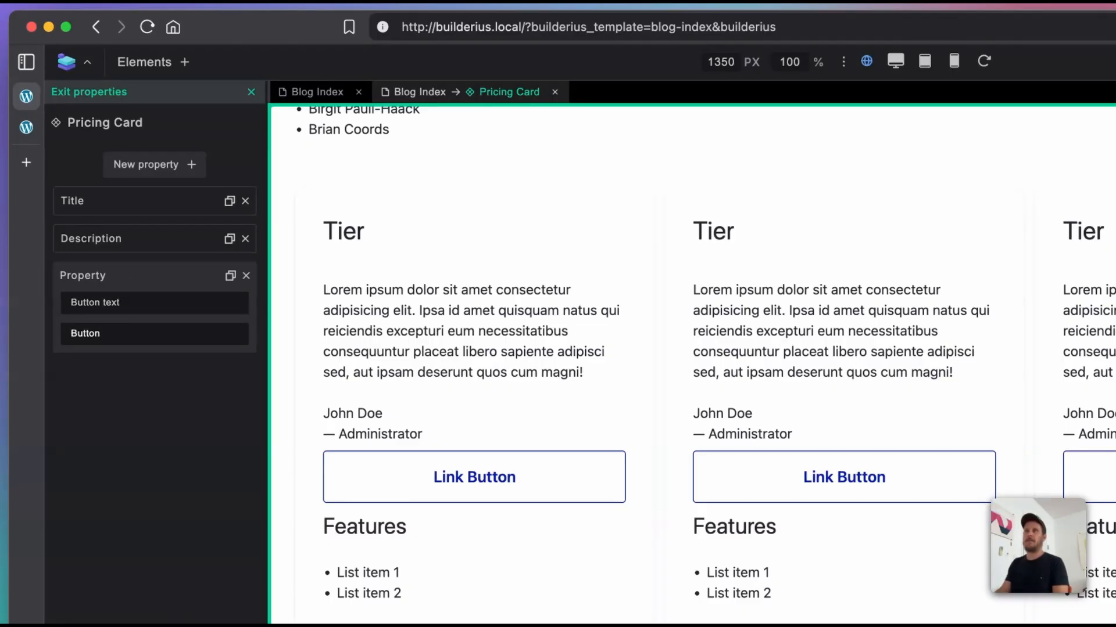
# Step: Add a component property labelled Button URL with # as its default value
pyautogui.click(134, 172)
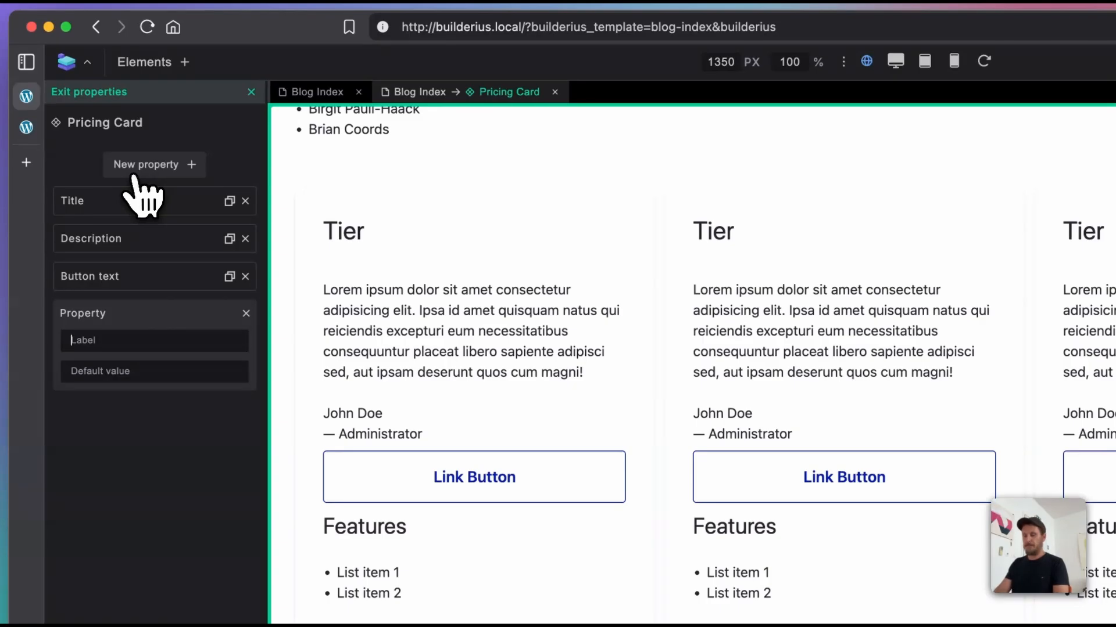
pyautogui.write('BUttton')
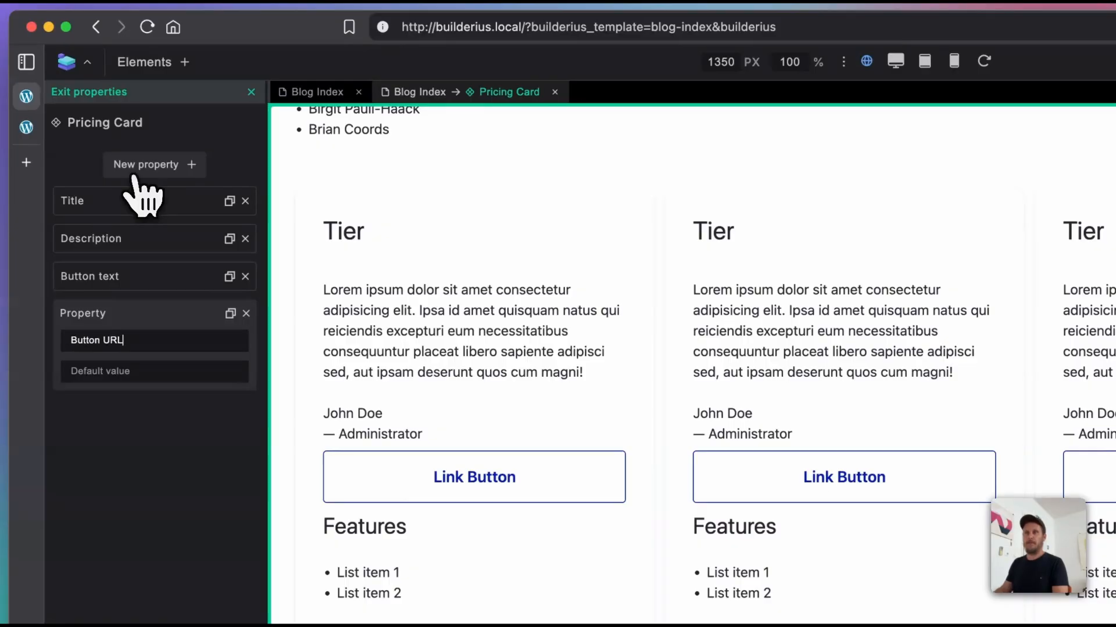
pyautogui.click(116, 381)
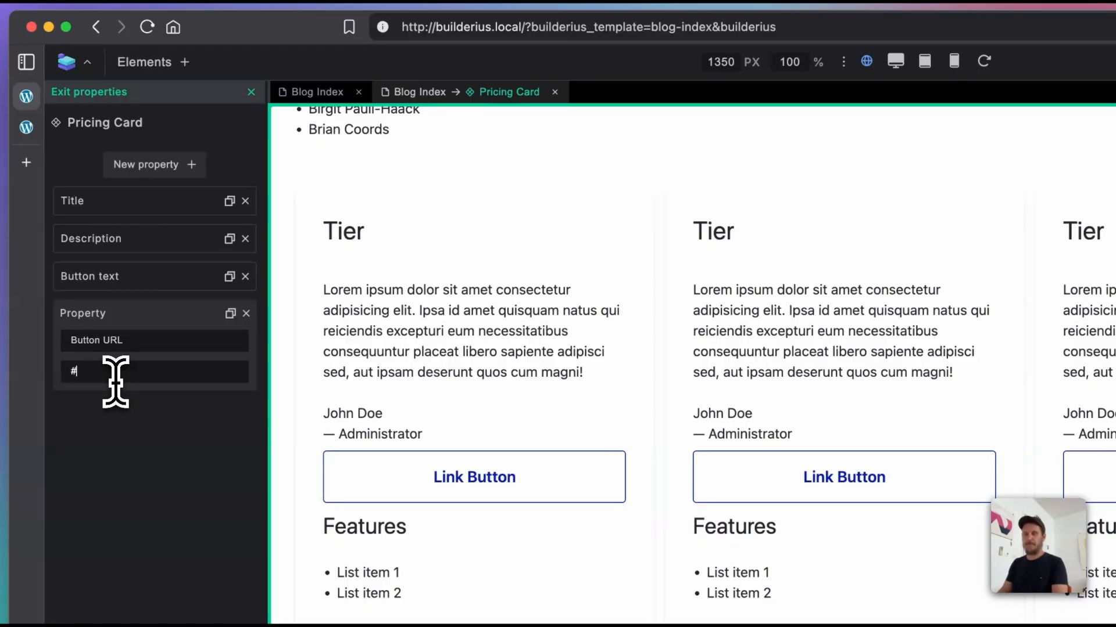
pyautogui.press('Return')
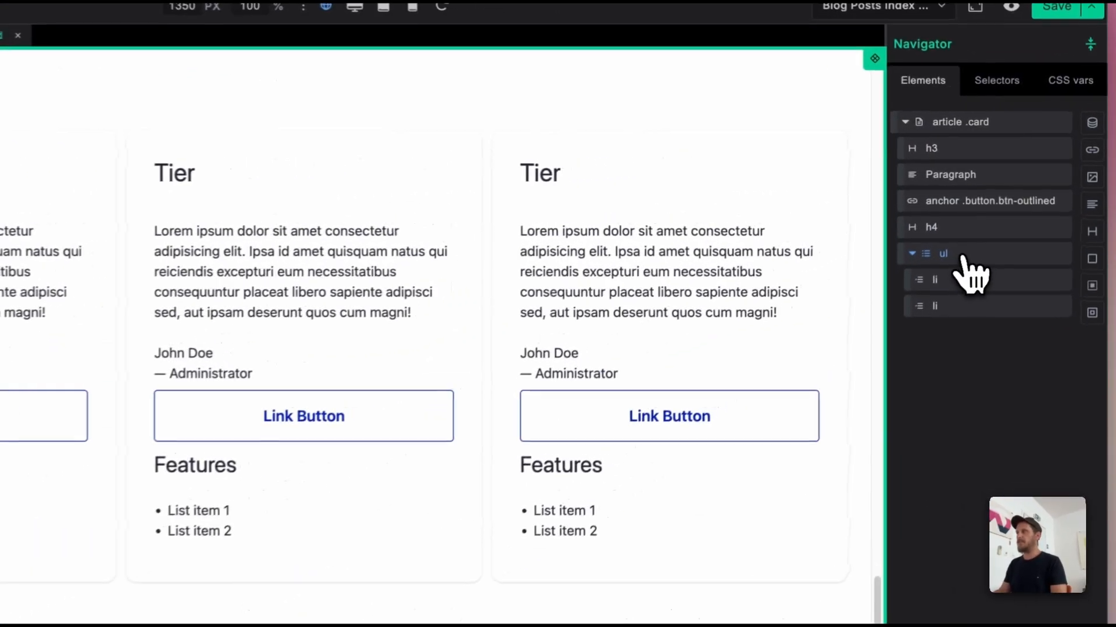
# Step: Delete the static ul list with its two li items from the Pricing Card's article
pyautogui.click(1008, 218)
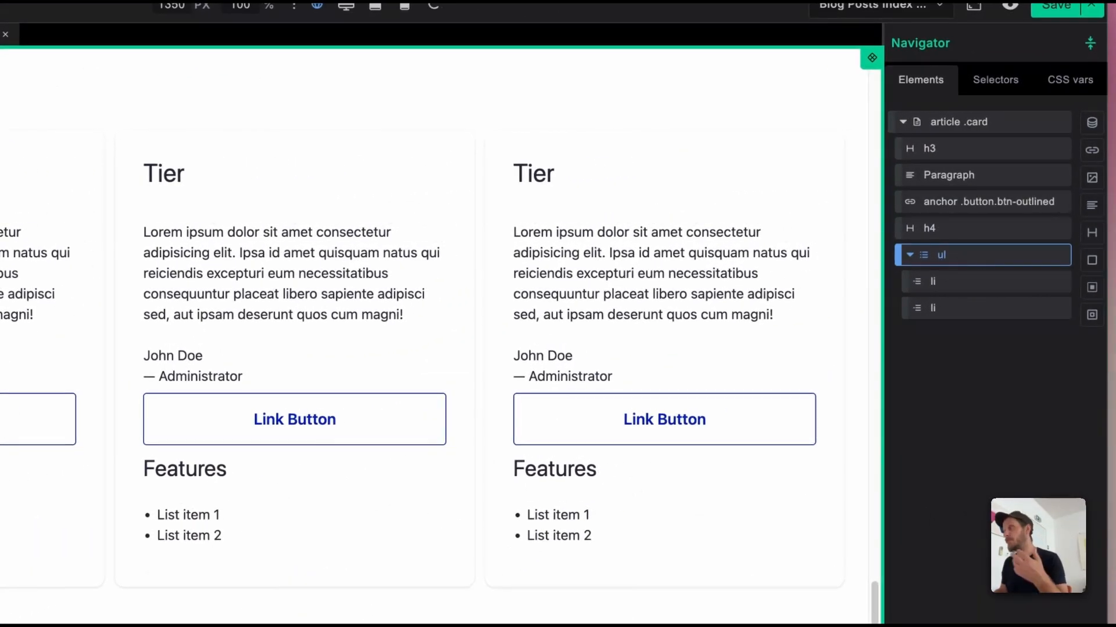
pyautogui.rightClick(958, 256)
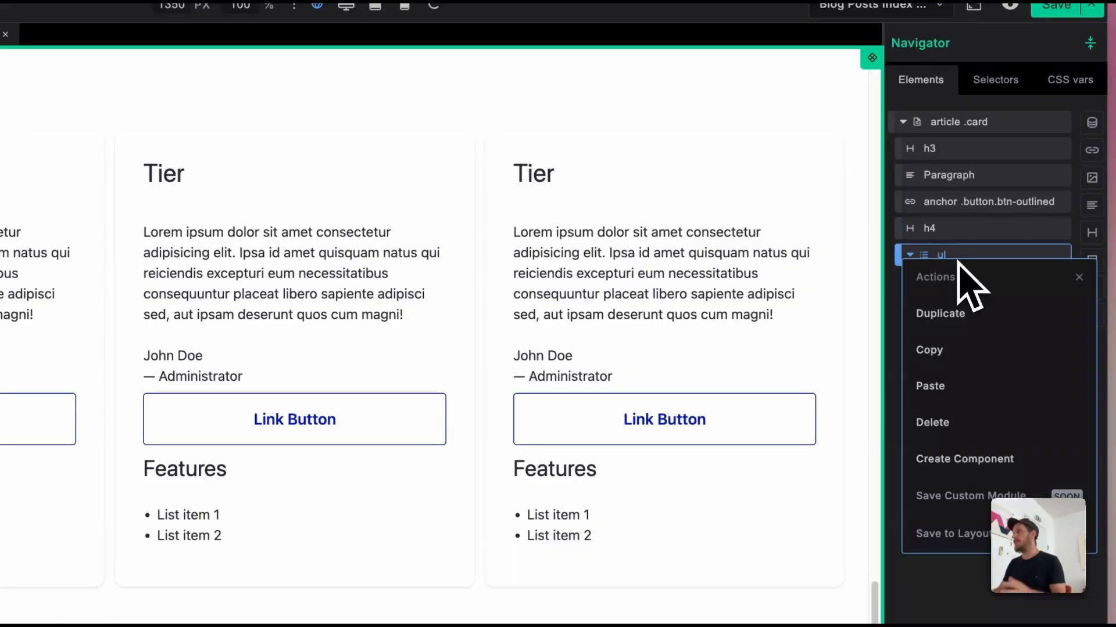
pyautogui.click(971, 423)
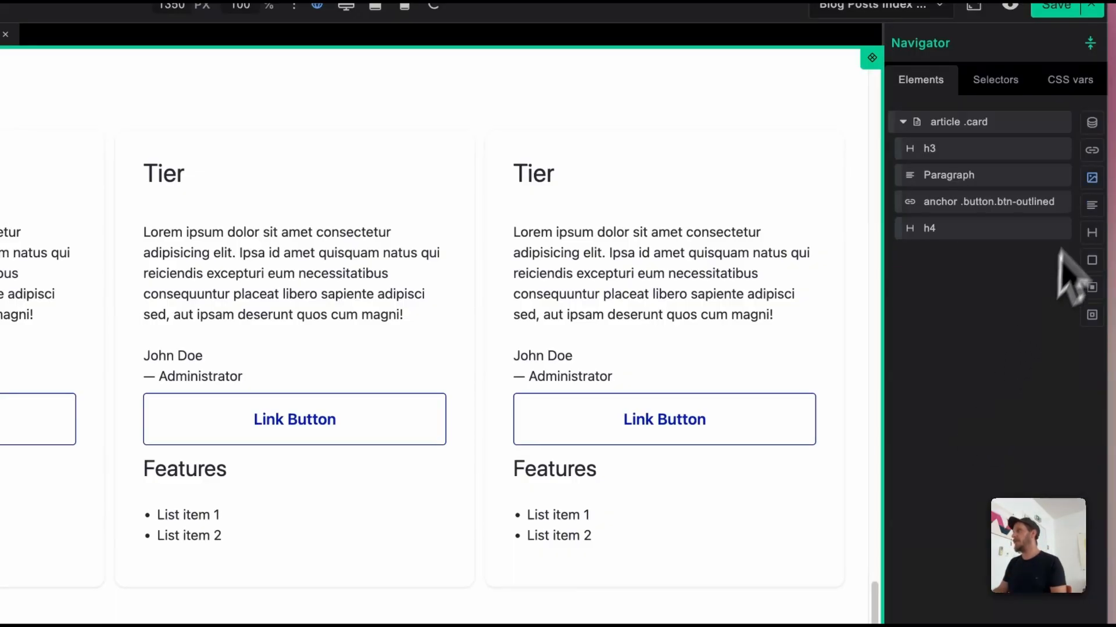
# Step: Insert a Collection element into the article .card and set its HTML tag to UL
pyautogui.click(1092, 123)
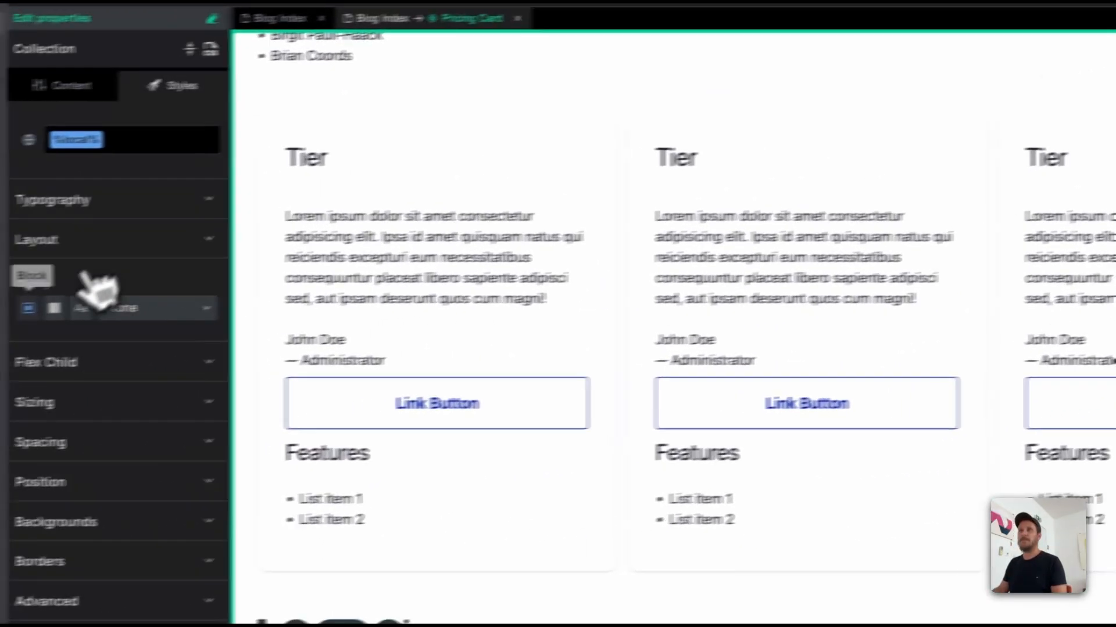
pyautogui.click(108, 81)
pyautogui.click(165, 495)
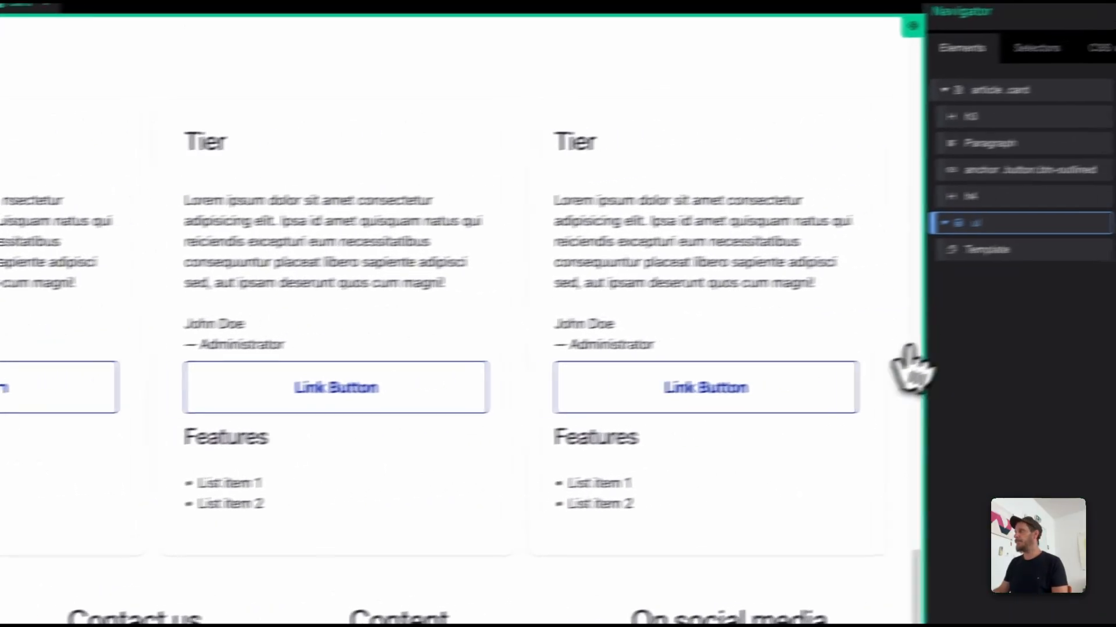
# Step: Insert a List Item element inside the Template of the ul collection
pyautogui.click(1008, 251)
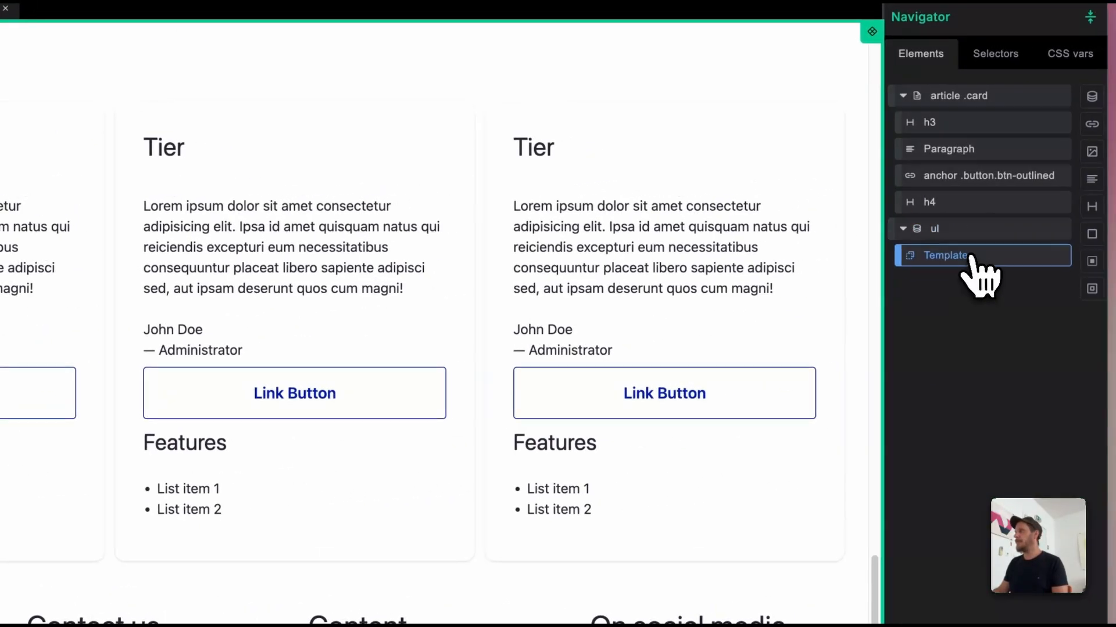
pyautogui.click(133, 49)
pyautogui.write('li')
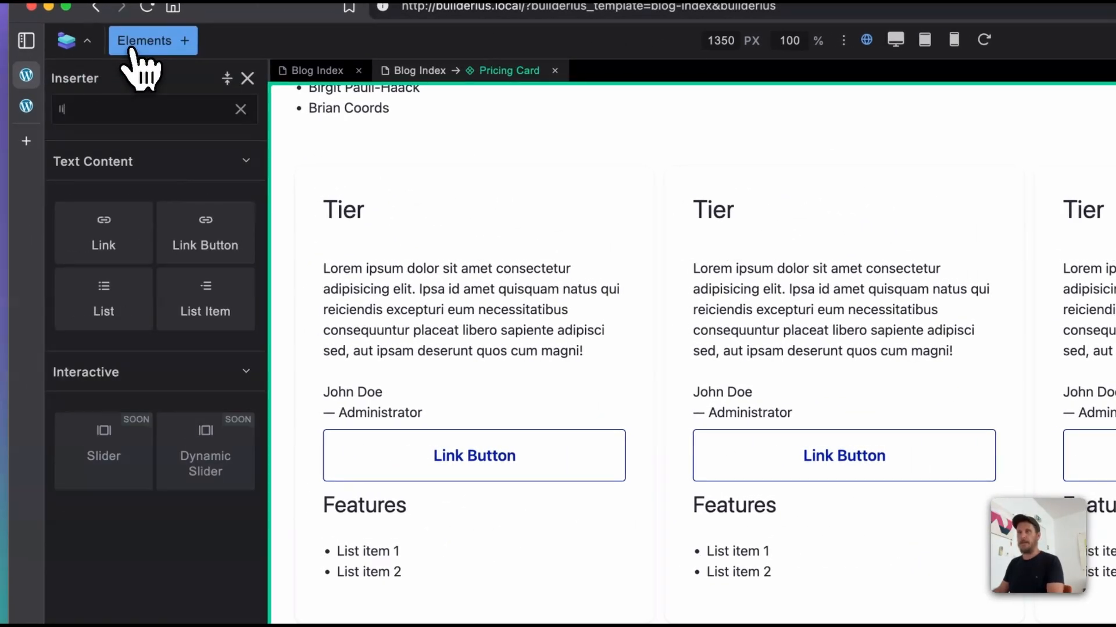
pyautogui.click(185, 326)
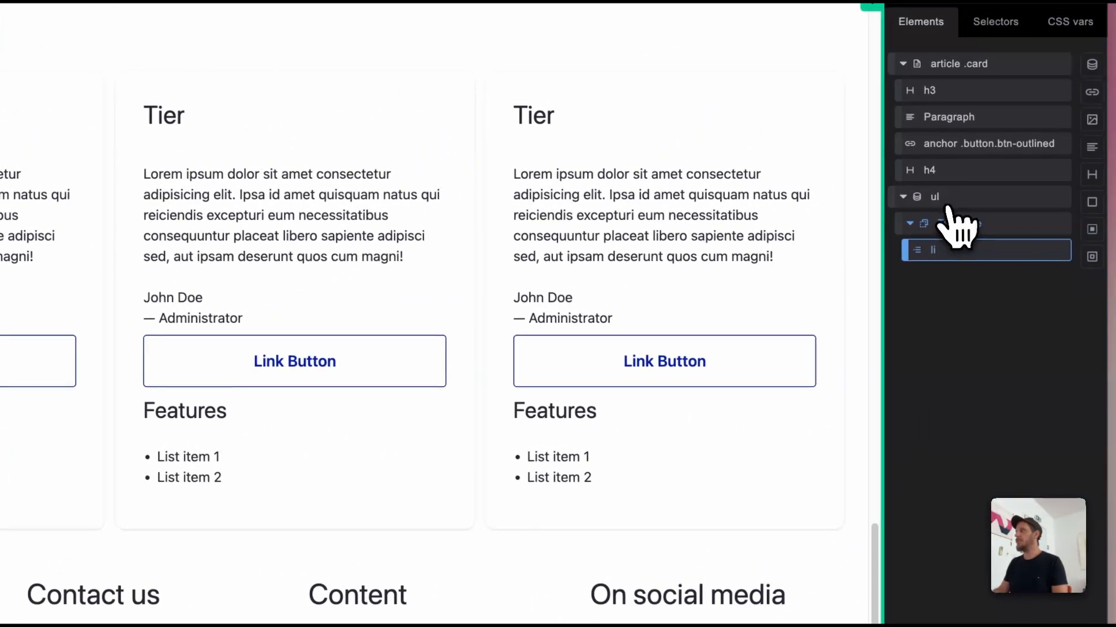
# Step: Add a component property labelled Features to Pricing Card and open its default value for editing
pyautogui.click(948, 200)
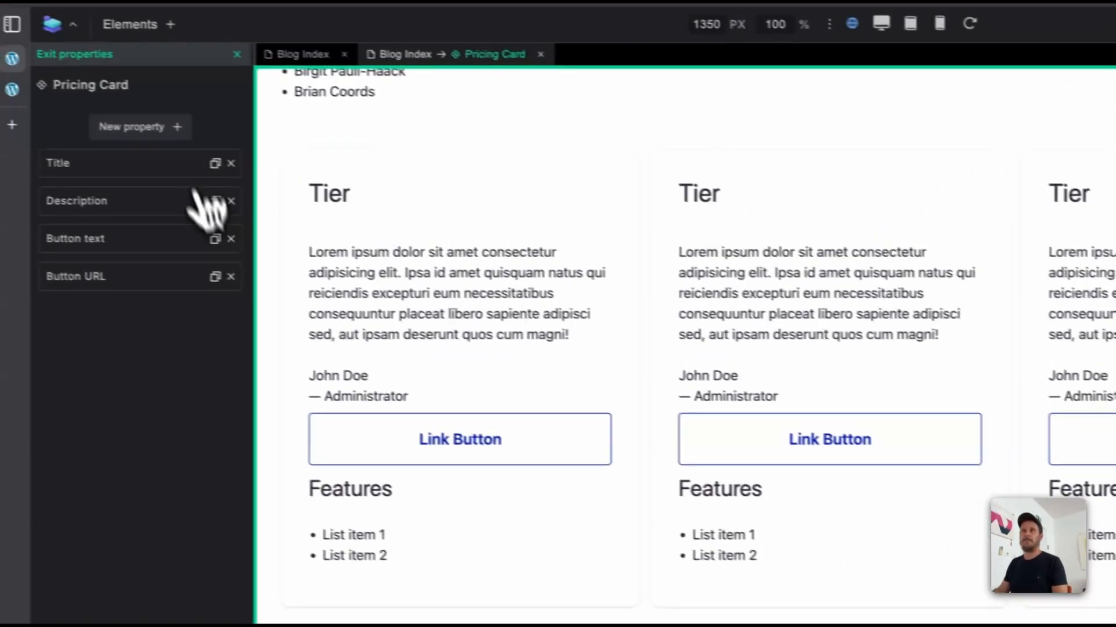
pyautogui.click(185, 134)
pyautogui.write('Features')
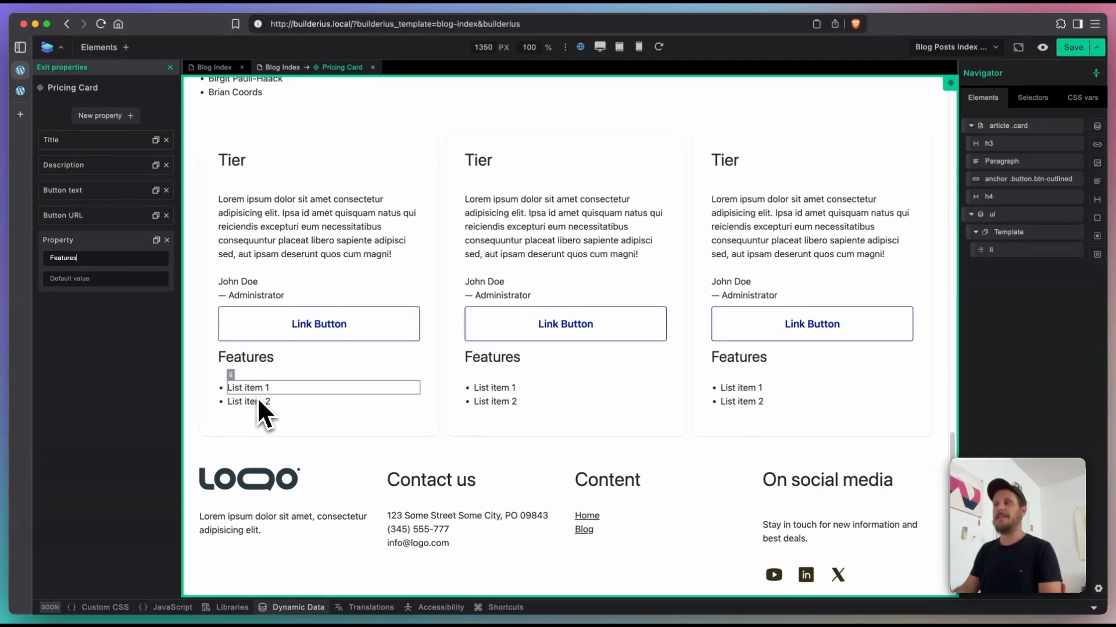
pyautogui.click(60, 280)
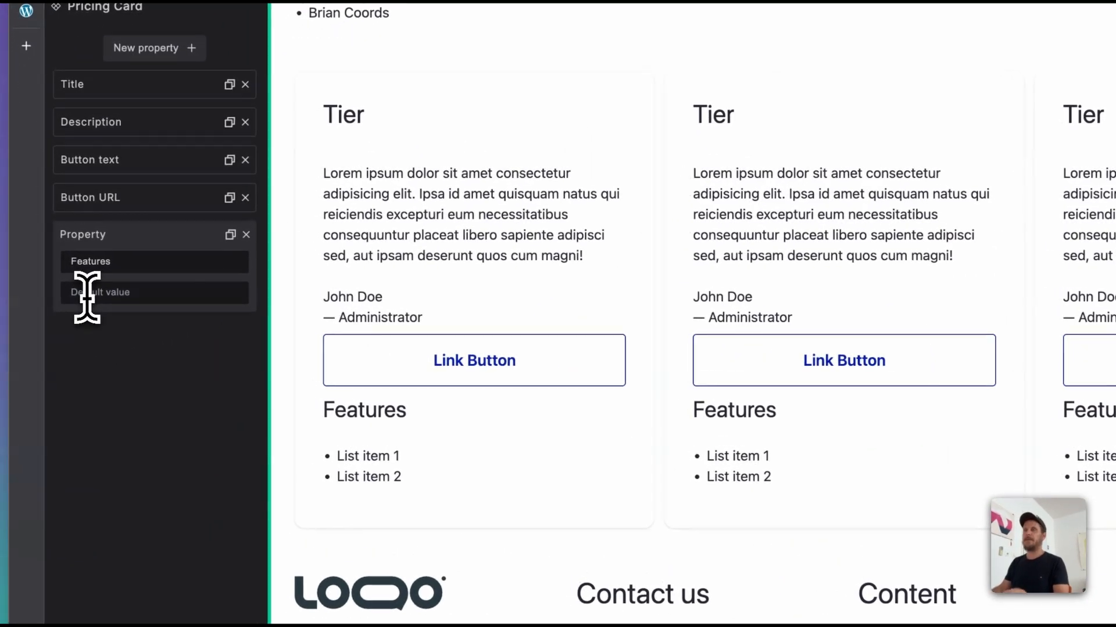
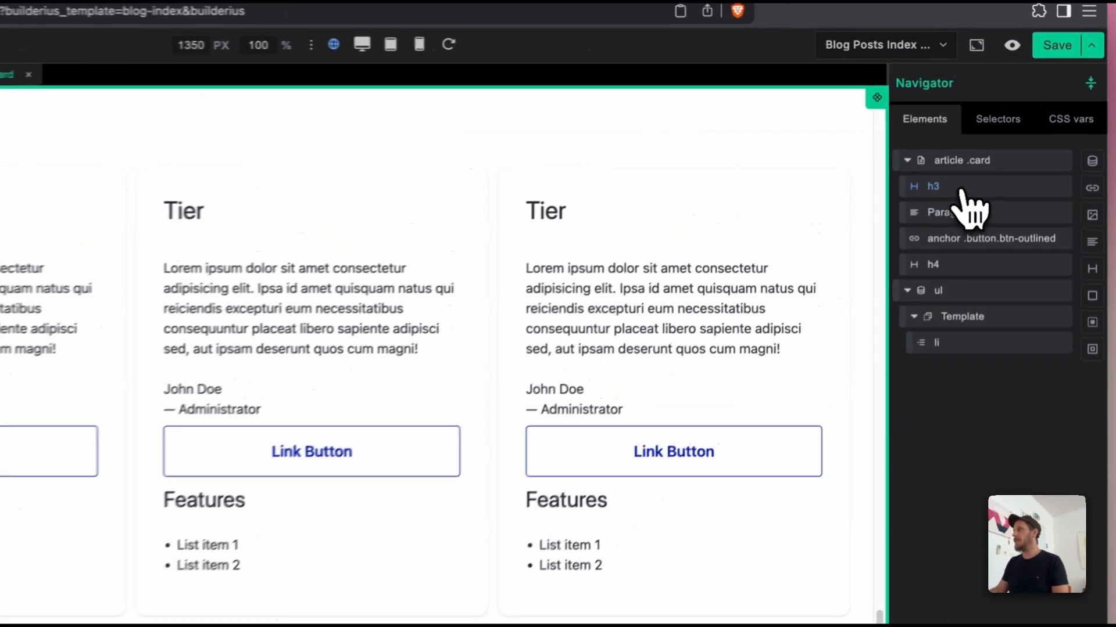
# Step: Inspect the settings of the Template in Blog Index's first grid collection for comparison and return to the Pricing Card component
pyautogui.click(1014, 143)
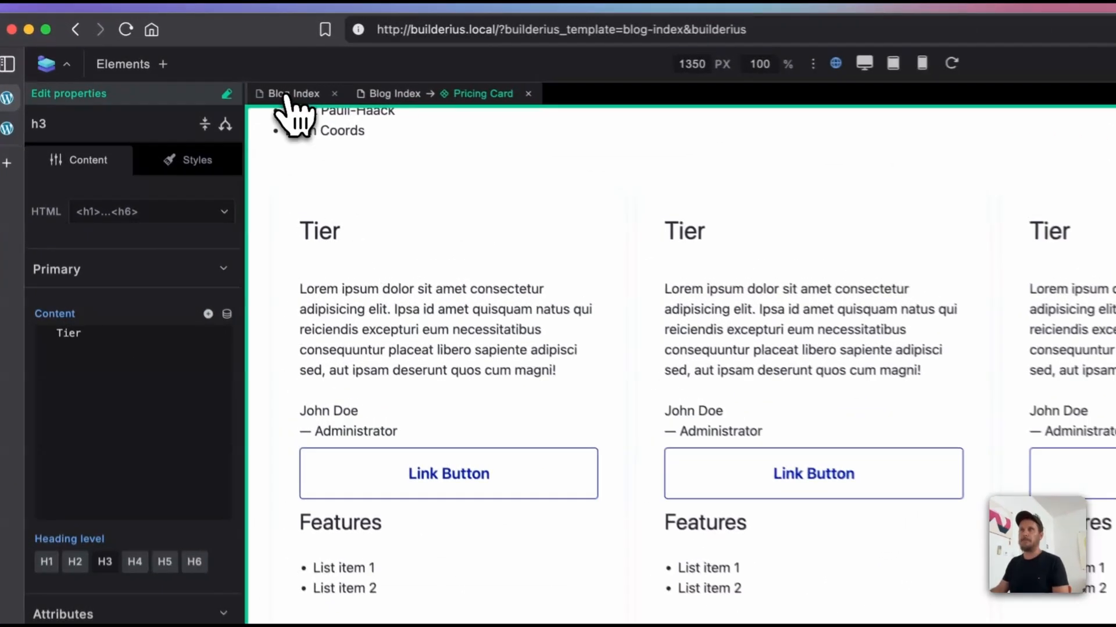
pyautogui.click(208, 68)
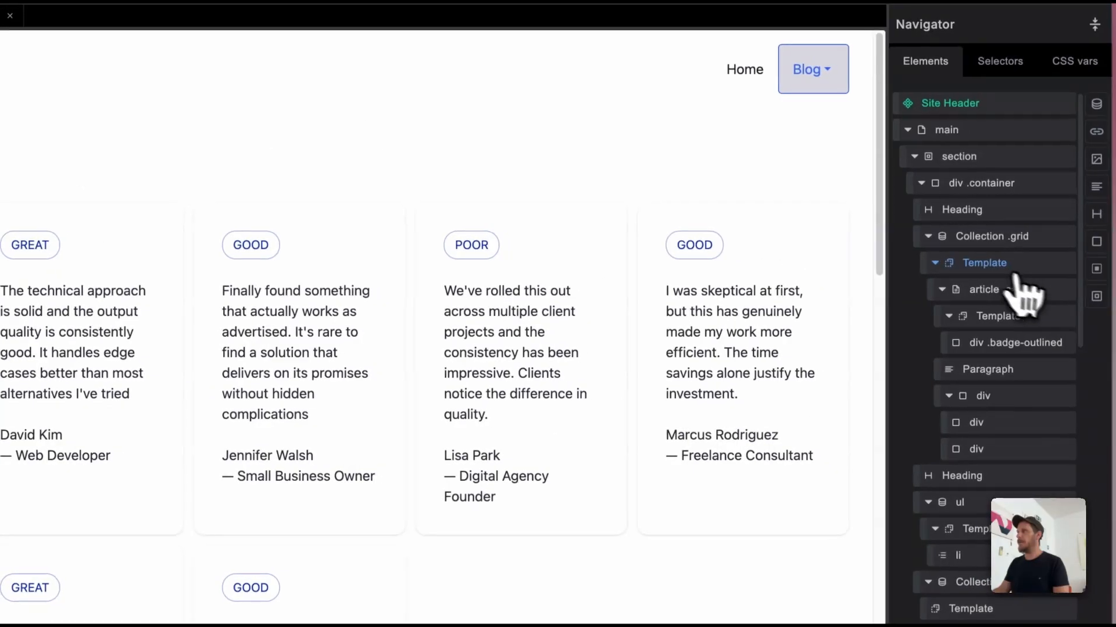
pyautogui.click(994, 263)
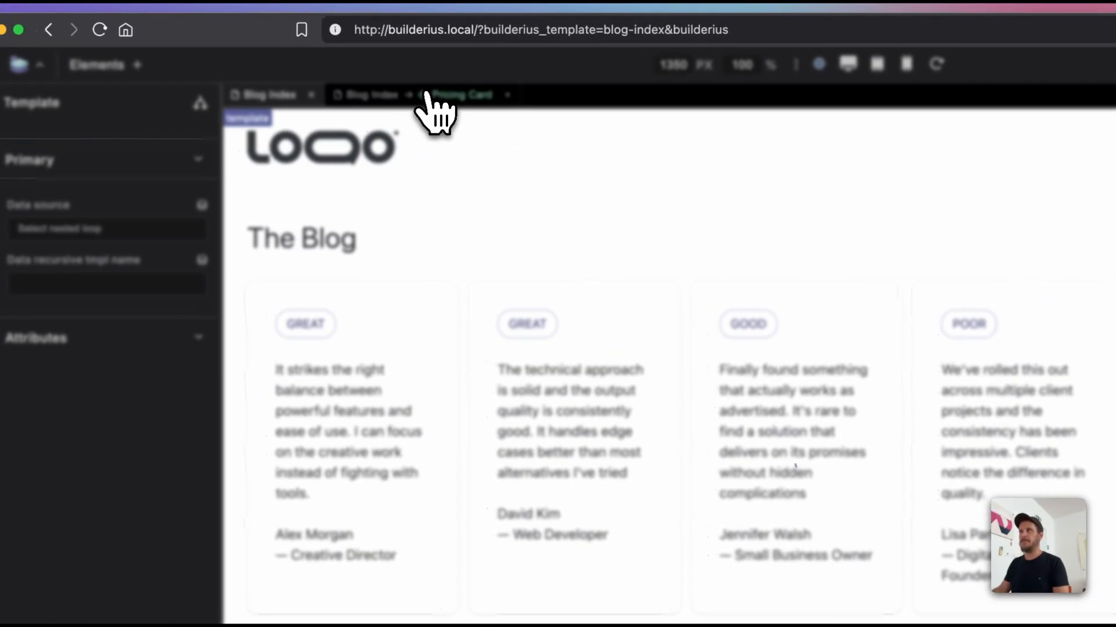
pyautogui.click(427, 94)
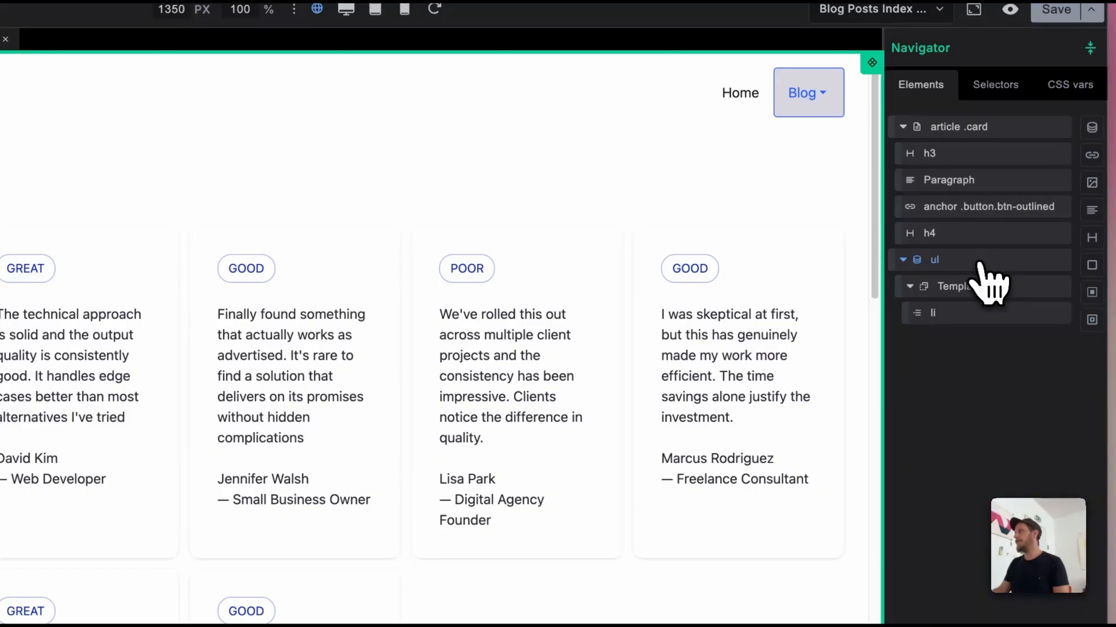
# Step: Link the content of Pricing Card's h3 heading to the Title property
pyautogui.click(948, 163)
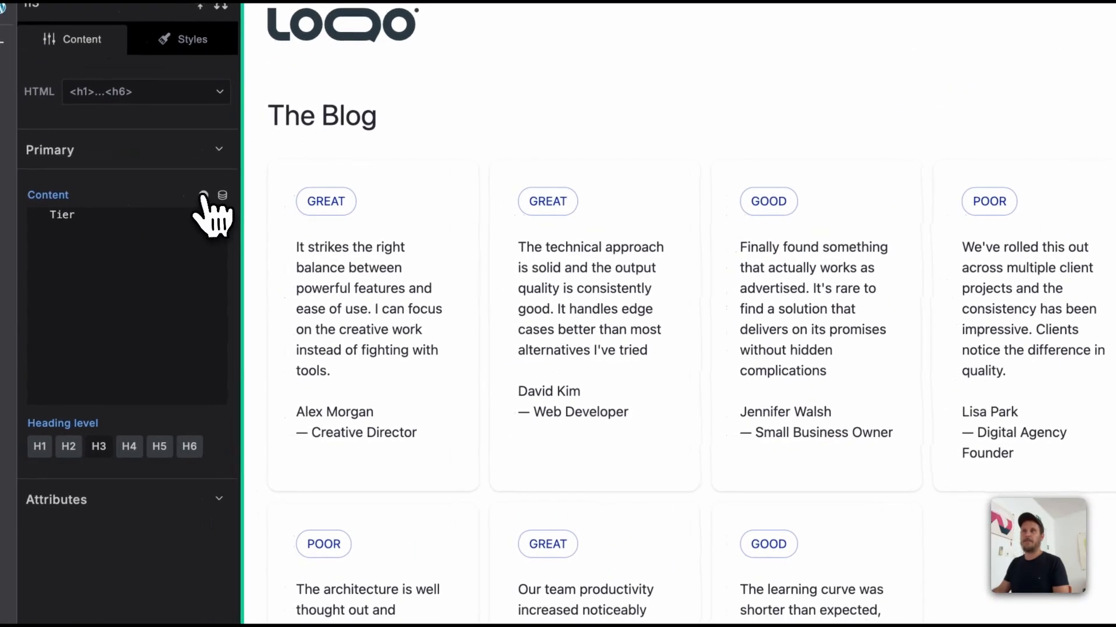
pyautogui.click(203, 196)
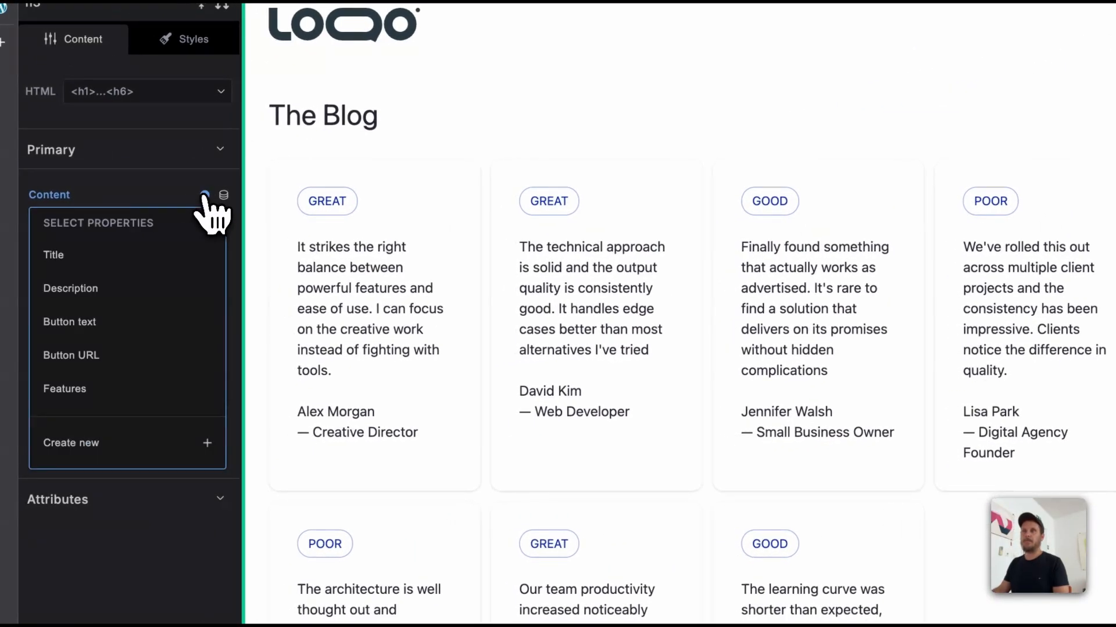
pyautogui.click(174, 251)
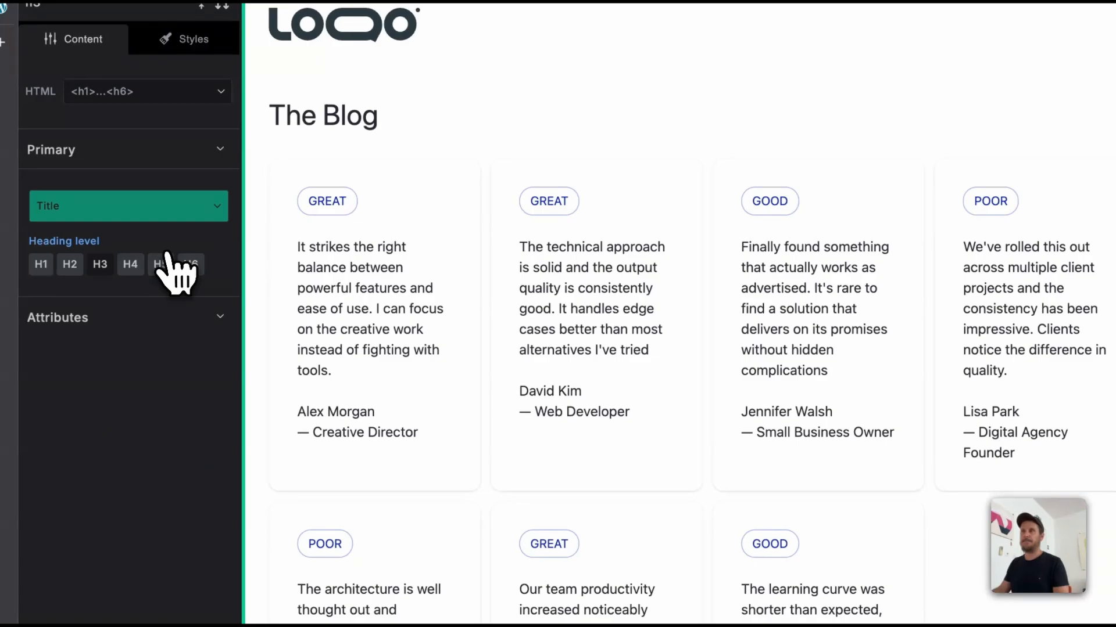
pyautogui.scroll(-20, 805, 433)
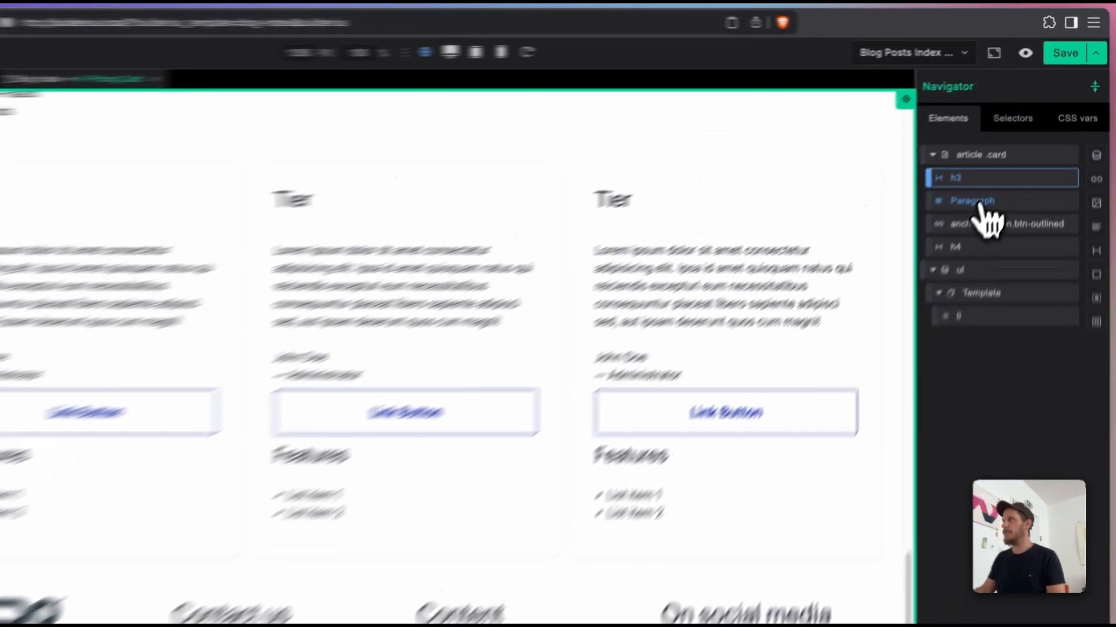
# Step: Link the Paragraph's content in Pricing Card to the Description property
pyautogui.click(1010, 163)
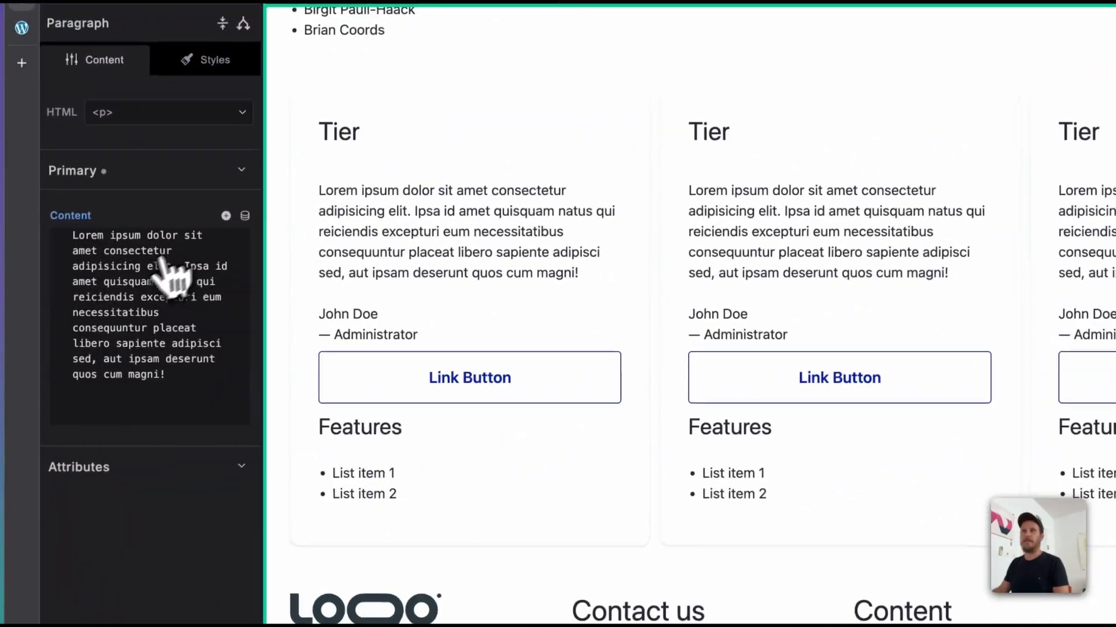
pyautogui.click(226, 216)
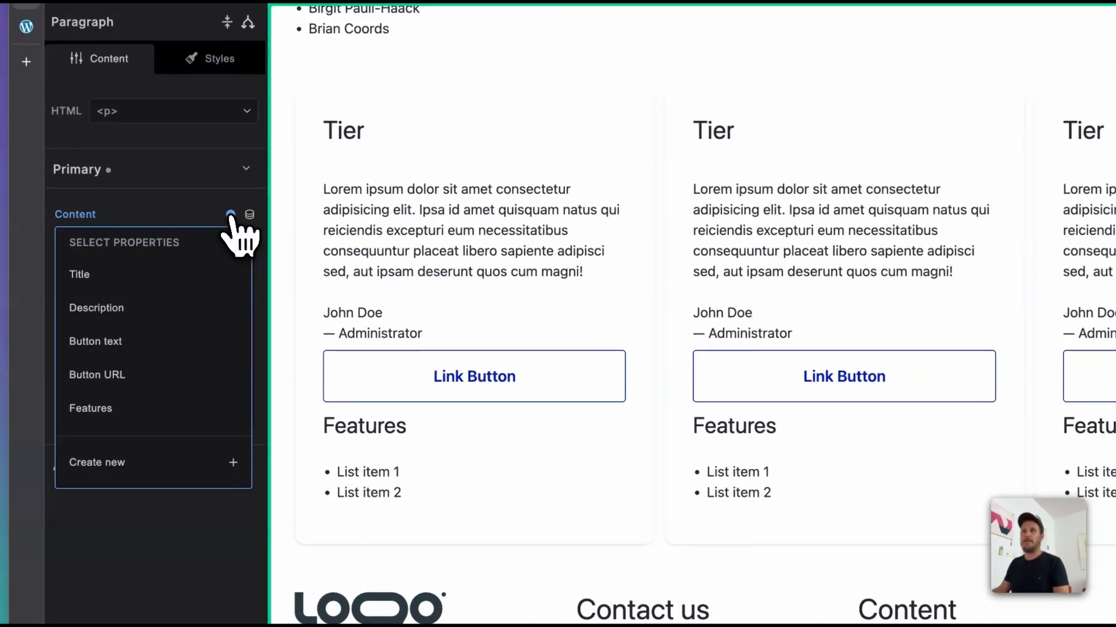
pyautogui.click(196, 308)
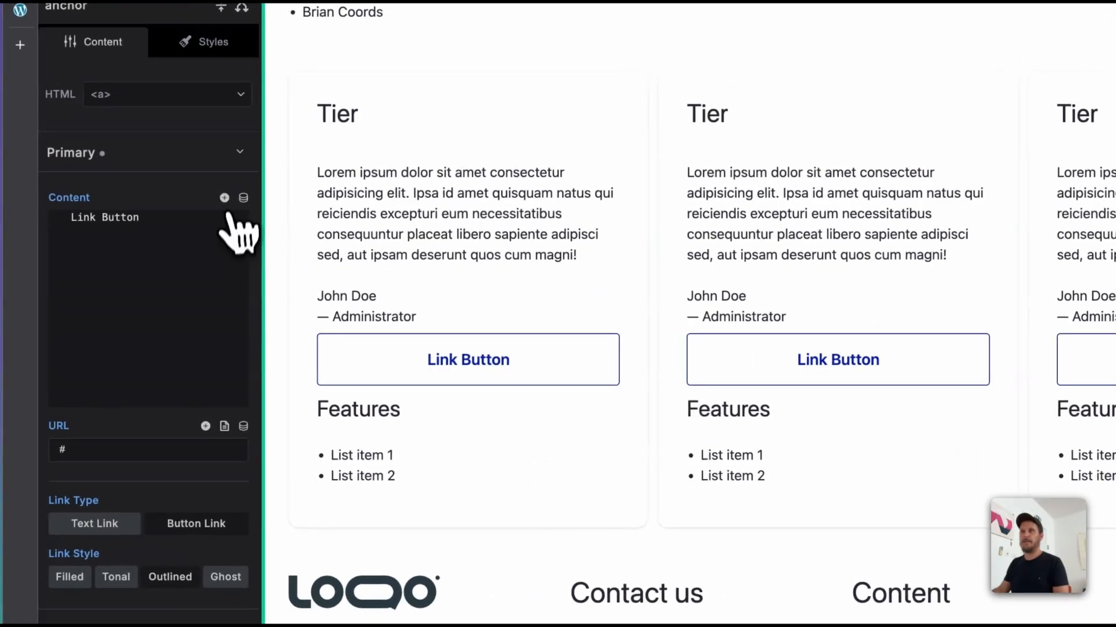
# Step: Link the outlined button anchor's content to the Button text property and its URL to the Button URL property
pyautogui.click(229, 197)
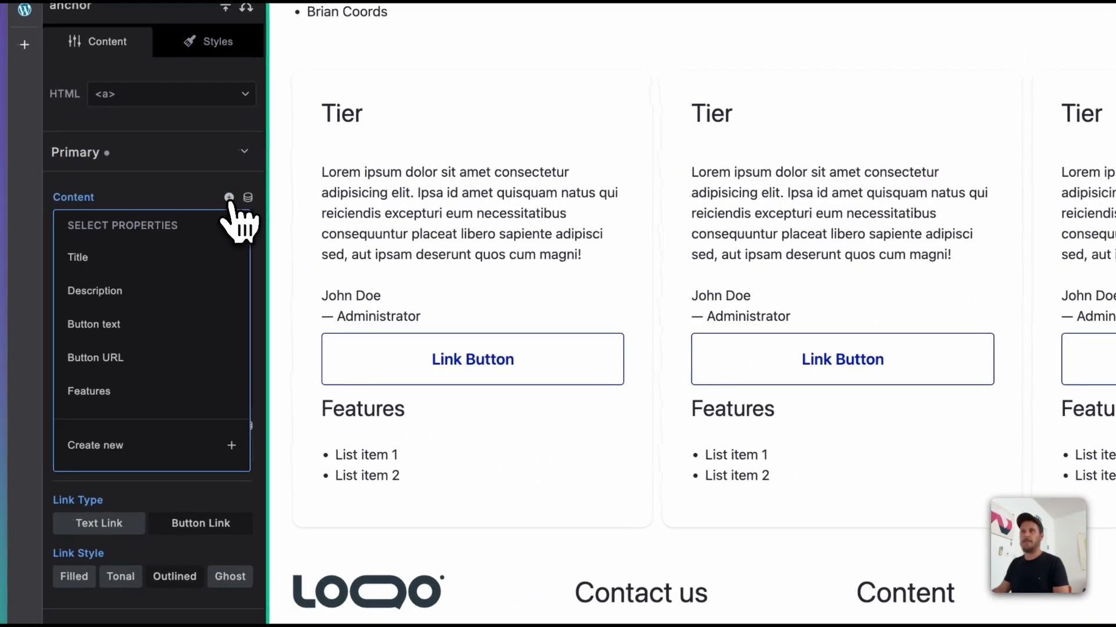
pyautogui.click(182, 325)
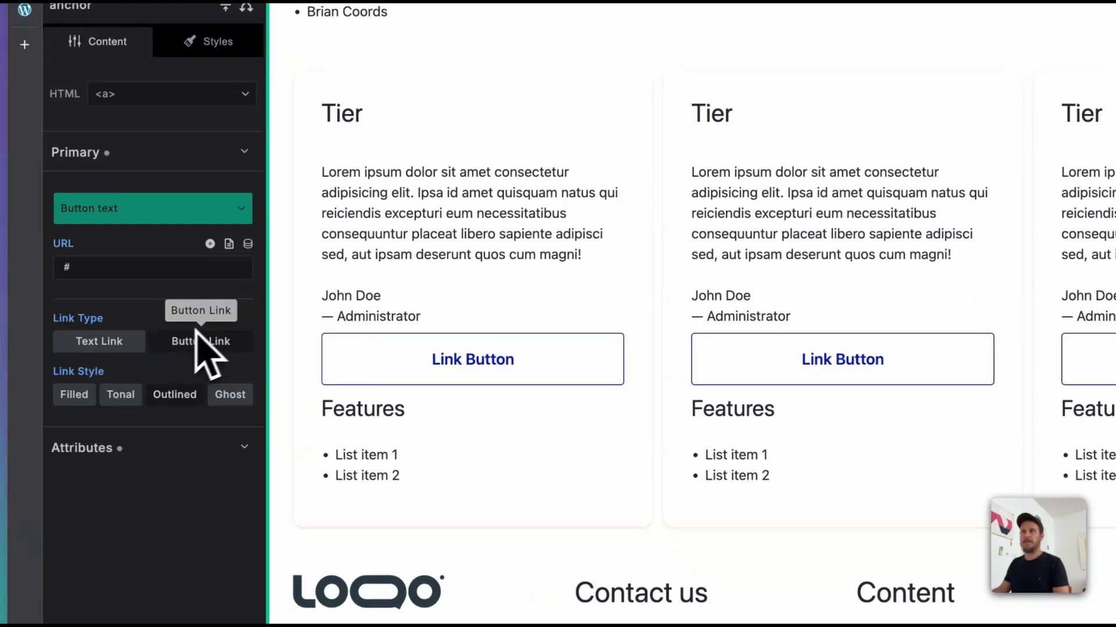
pyautogui.click(210, 243)
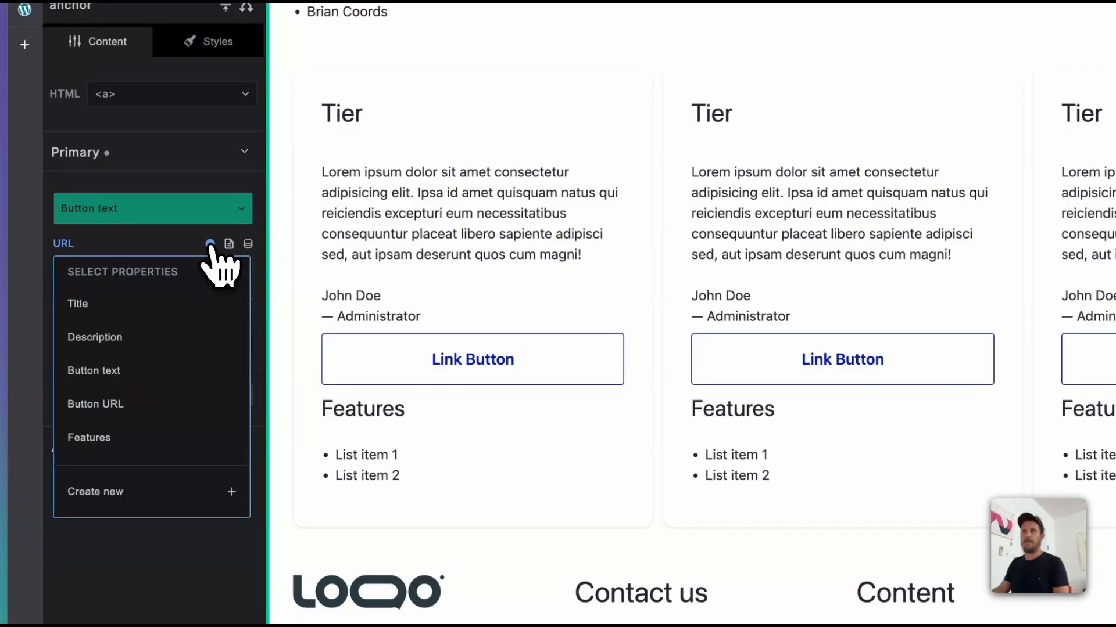
pyautogui.click(164, 405)
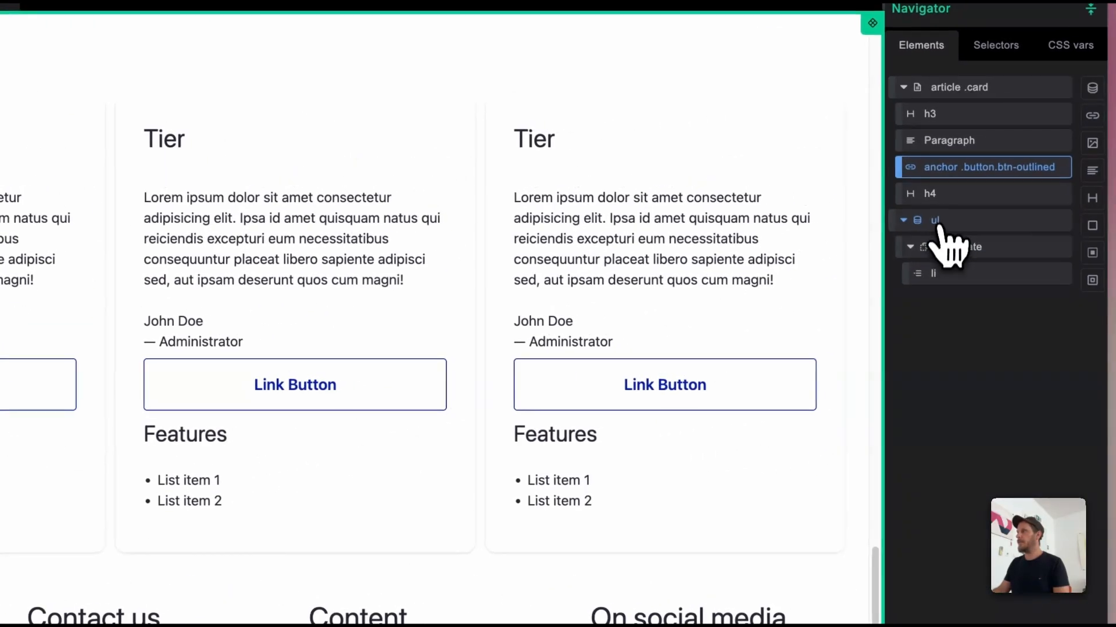
# Step: Set the ul collection's data source to the Features property
pyautogui.click(937, 224)
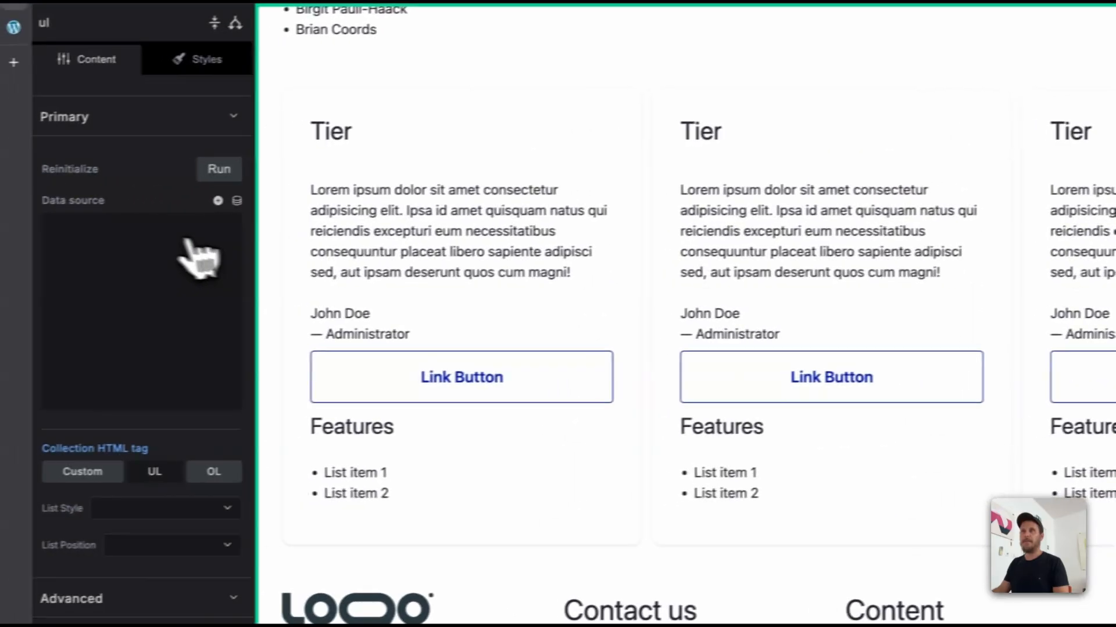
pyautogui.click(218, 201)
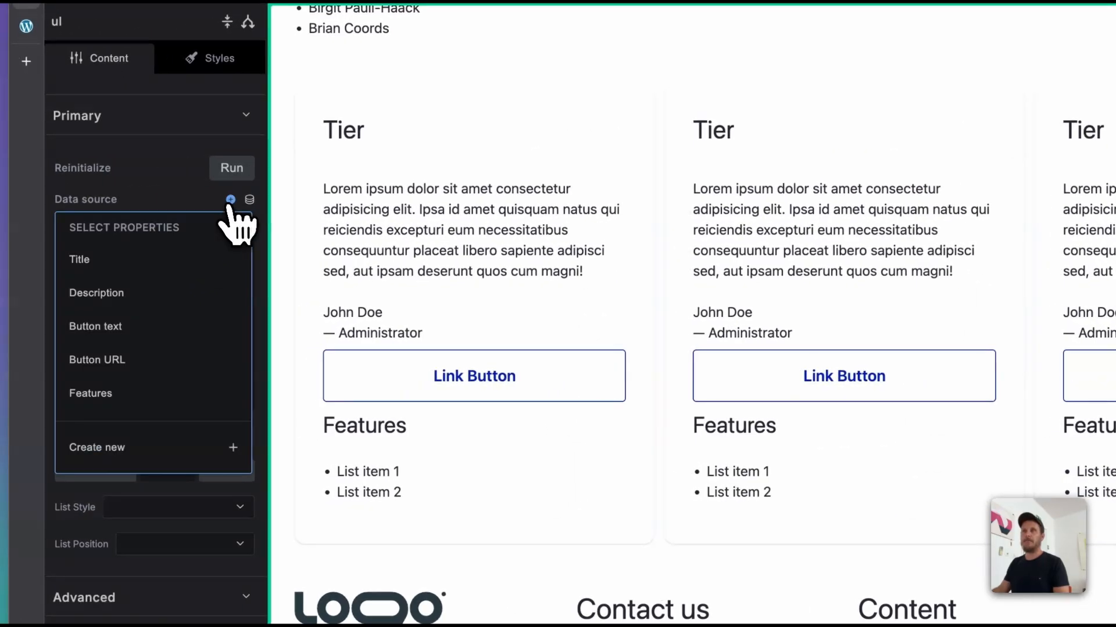
pyautogui.click(90, 393)
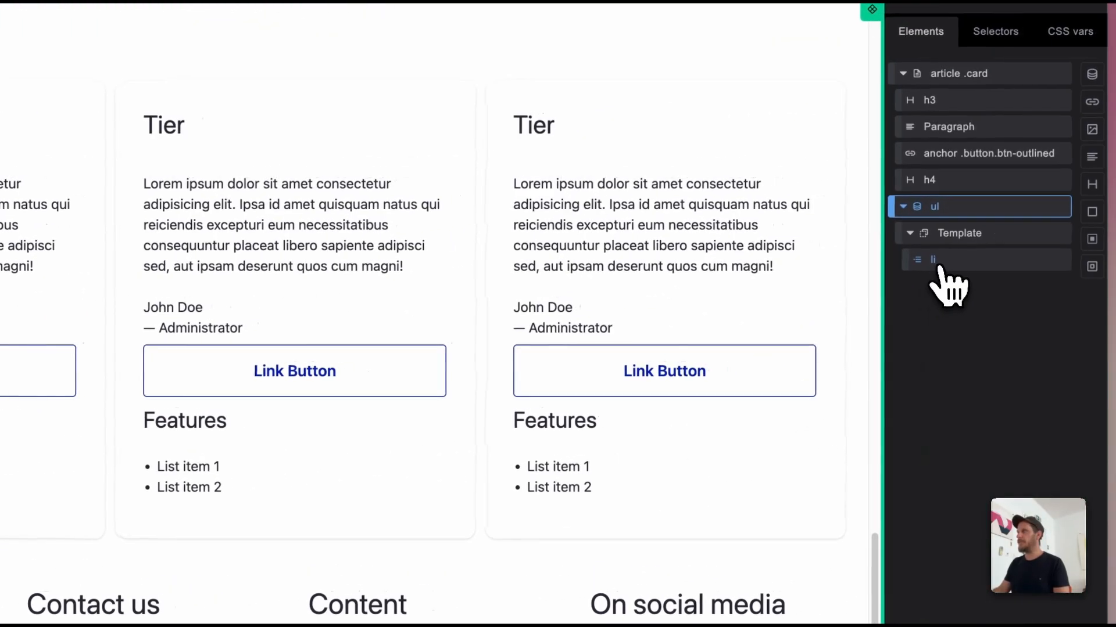
# Step: Replace the content of the li inside the ul's Template with {{.}} and save the component
pyautogui.click(935, 262)
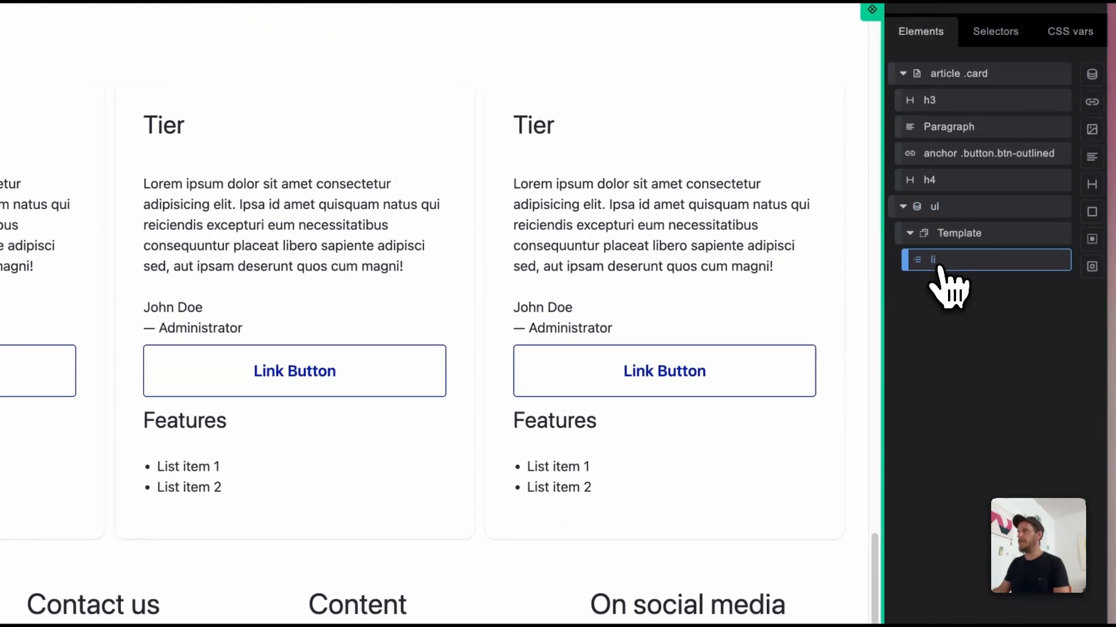
pyautogui.click(169, 302)
pyautogui.press('super+a')
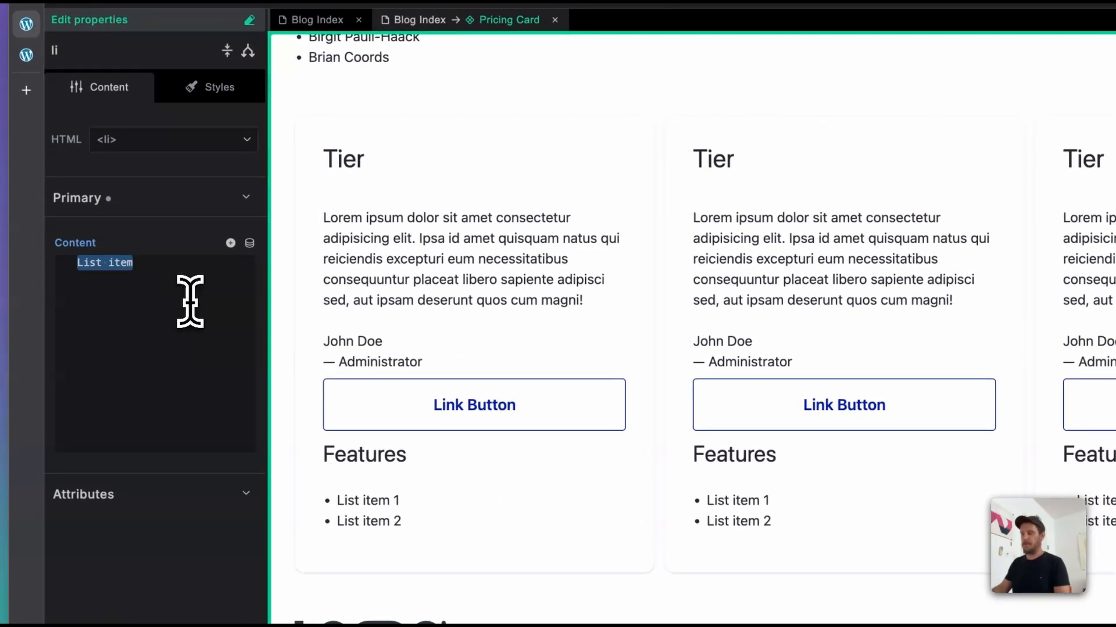
pyautogui.press('BackSpace')
pyautogui.write('{{')
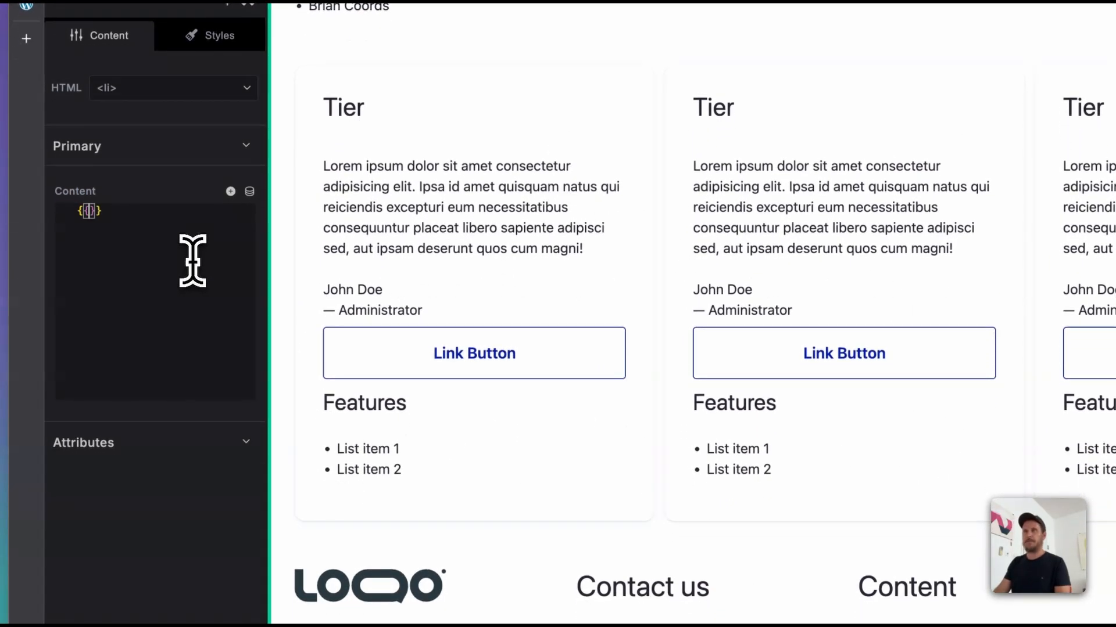
pyautogui.write('.')
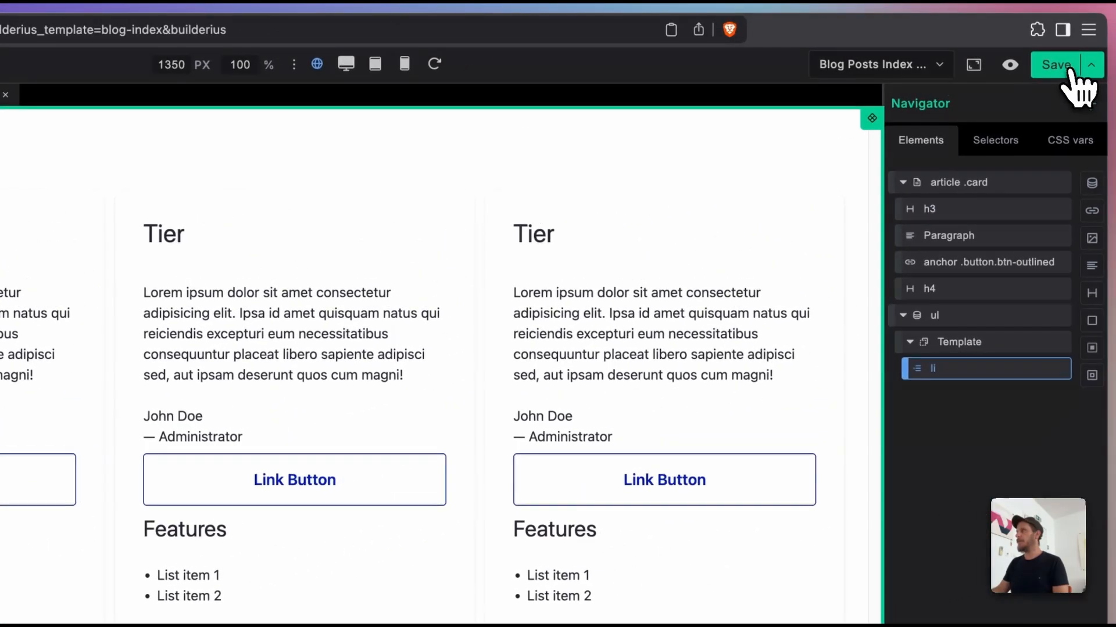
pyautogui.click(1069, 68)
pyautogui.click(604, 152)
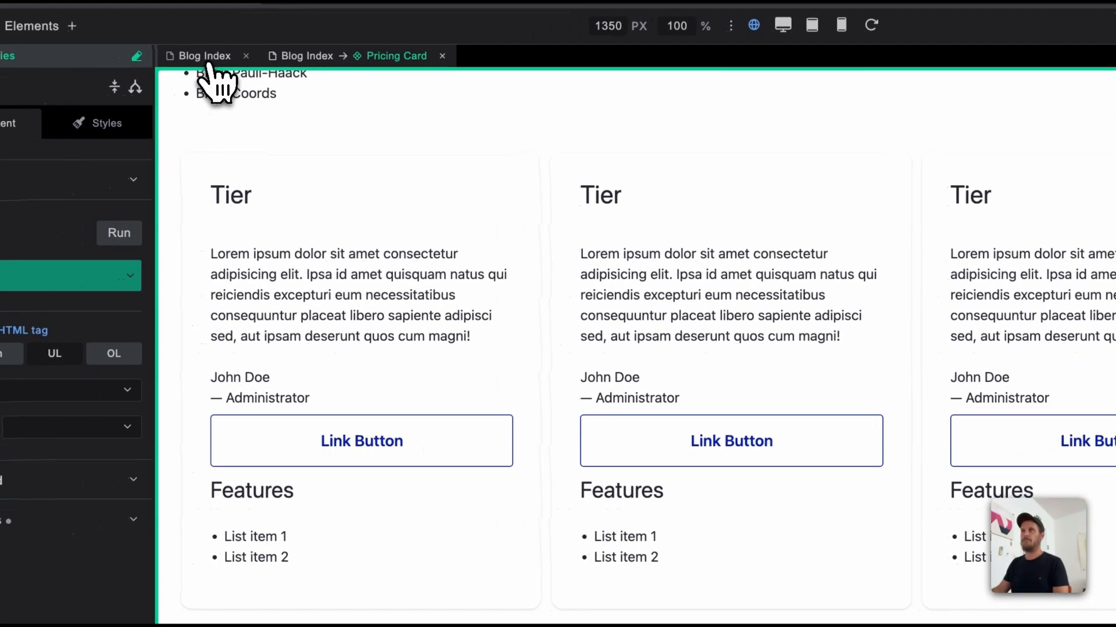
# Step: Delete the two old static pricing cards beside the Pricing Card component on the Blog Index template
pyautogui.click(210, 60)
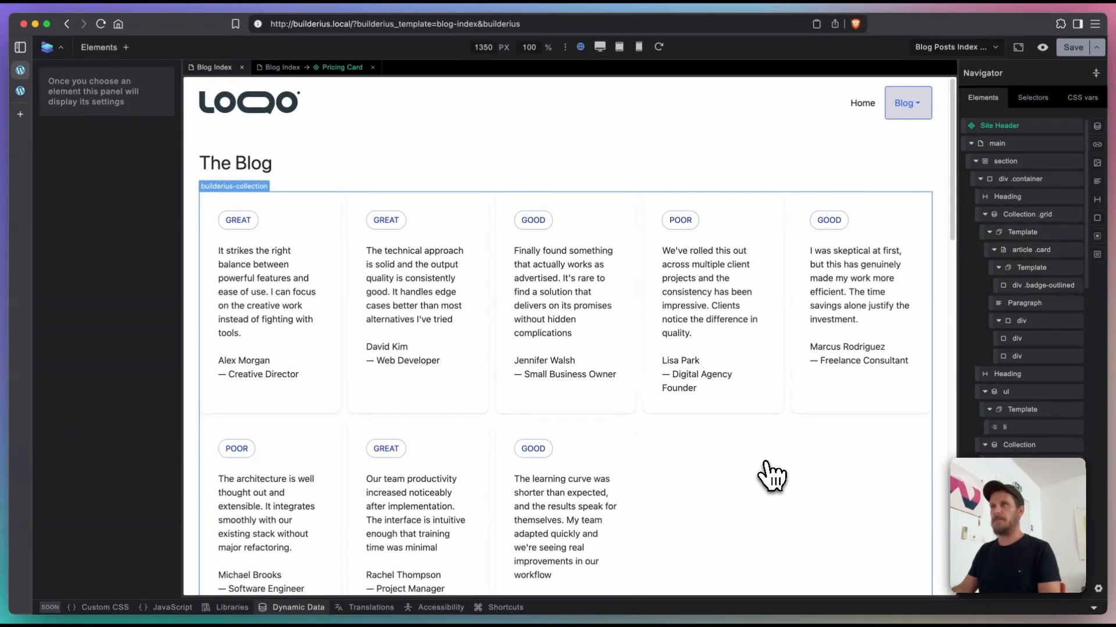
pyautogui.scroll(-18, 692, 421)
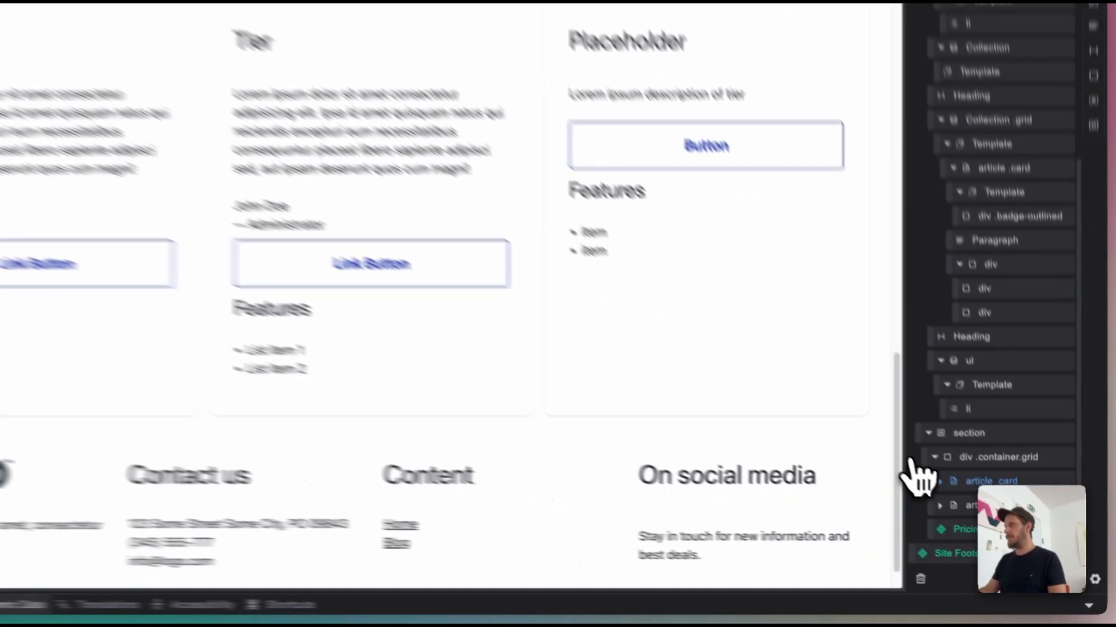
pyautogui.rightClick(965, 480)
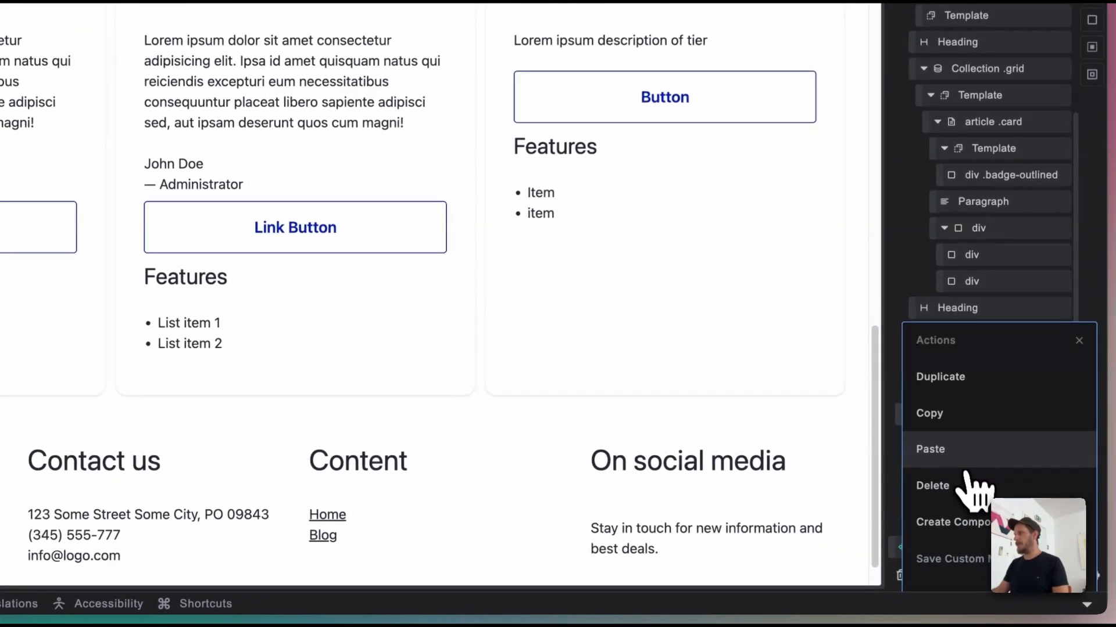
pyautogui.click(966, 484)
pyautogui.rightClick(969, 497)
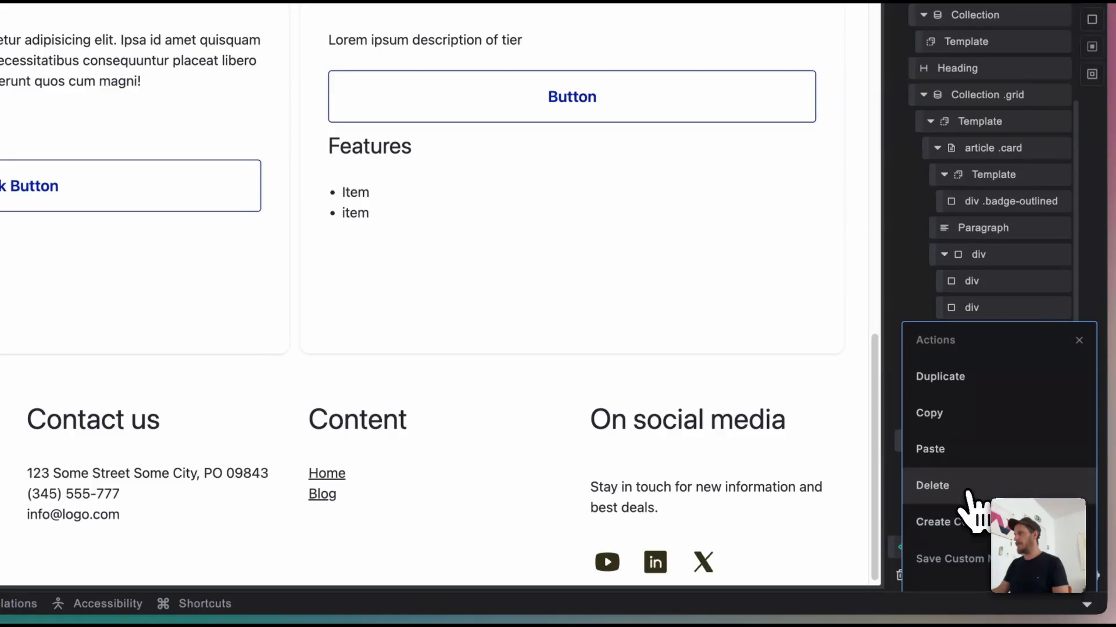
pyautogui.click(966, 488)
# Step: Duplicate the Pricing Card component twice to make a row of three cards
pyautogui.rightClick(981, 530)
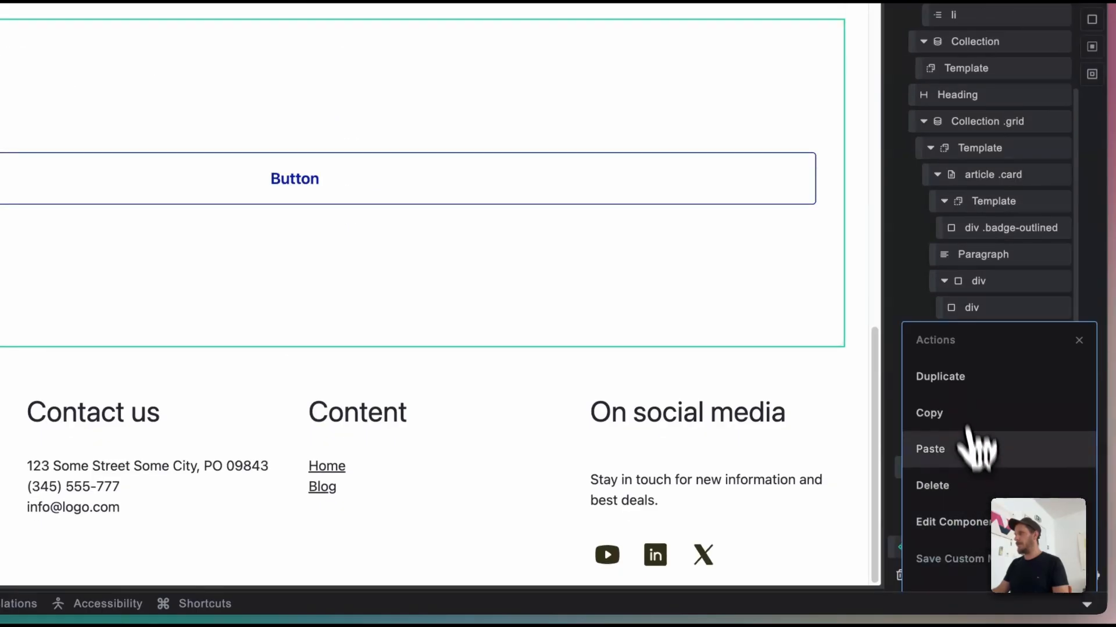
pyautogui.click(965, 377)
pyautogui.rightClick(975, 514)
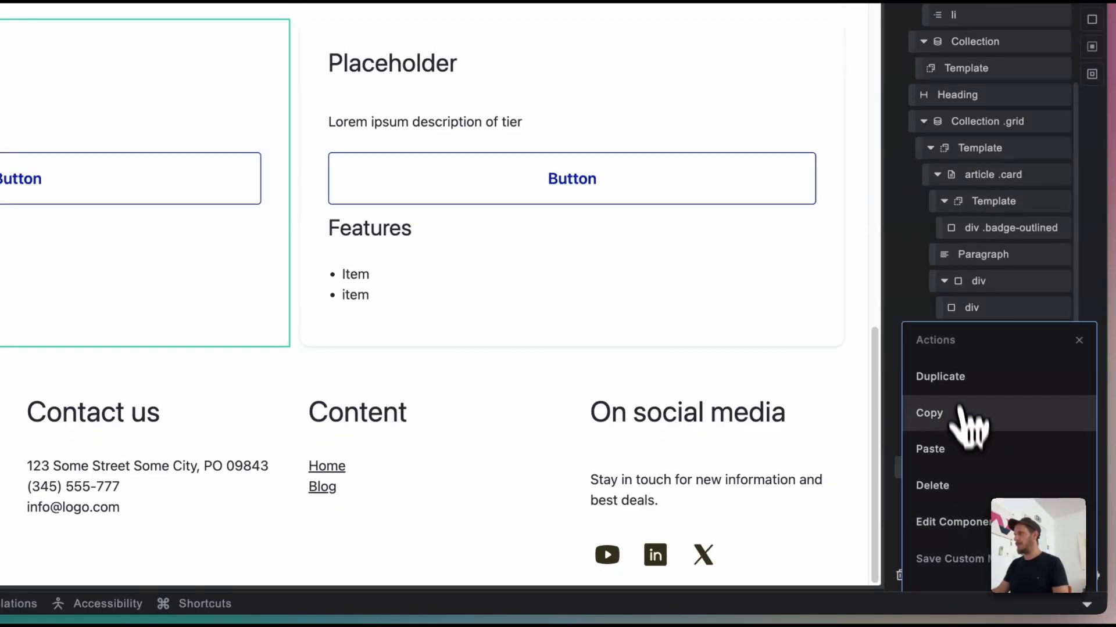
pyautogui.click(953, 375)
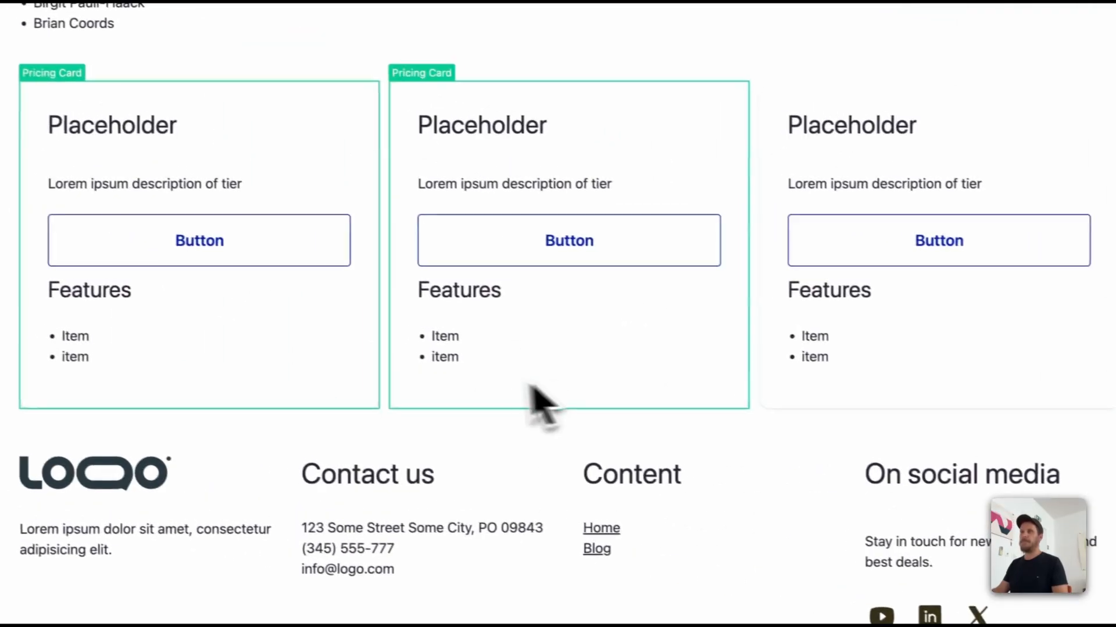
# Step: Set the Title property of the first Pricing Card in the row to Simple
pyautogui.click(308, 367)
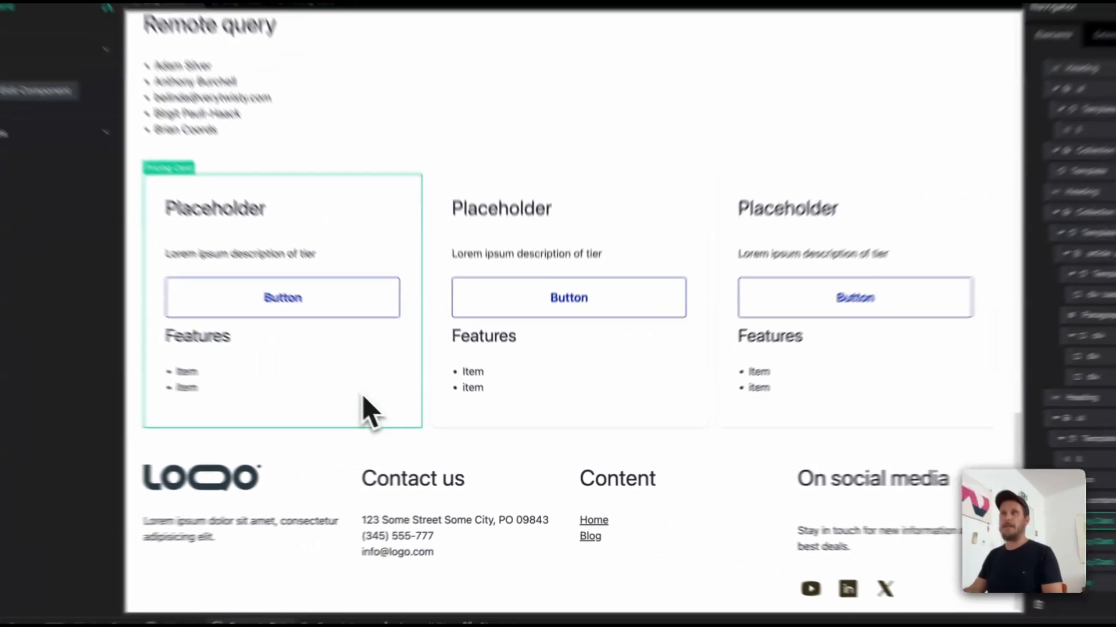
pyautogui.click(137, 184)
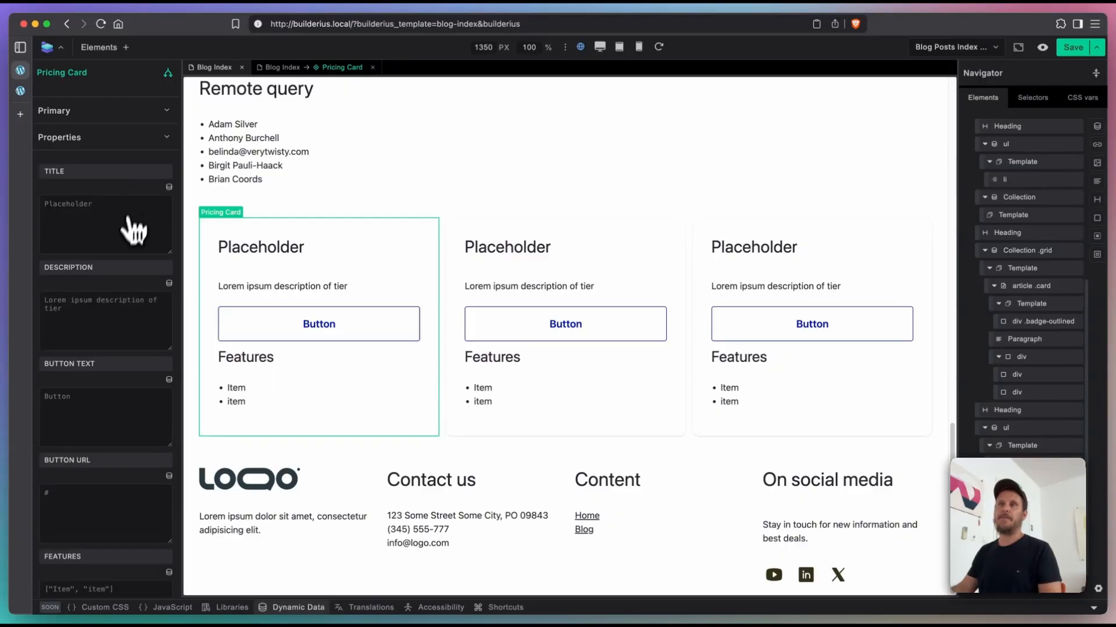
pyautogui.click(121, 235)
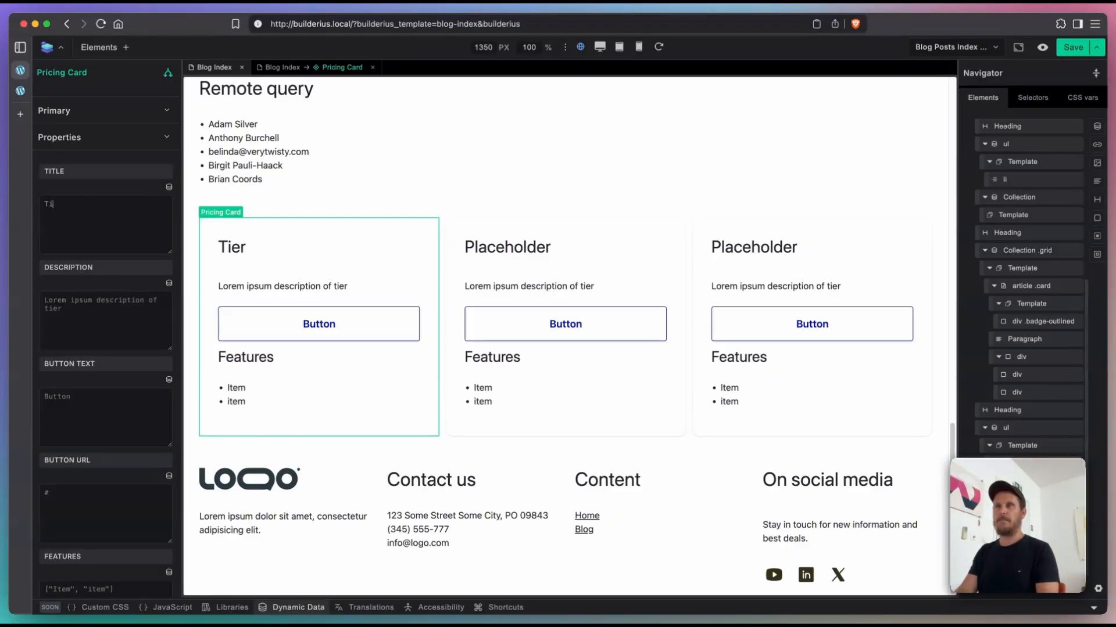
pyautogui.write('Simpl')
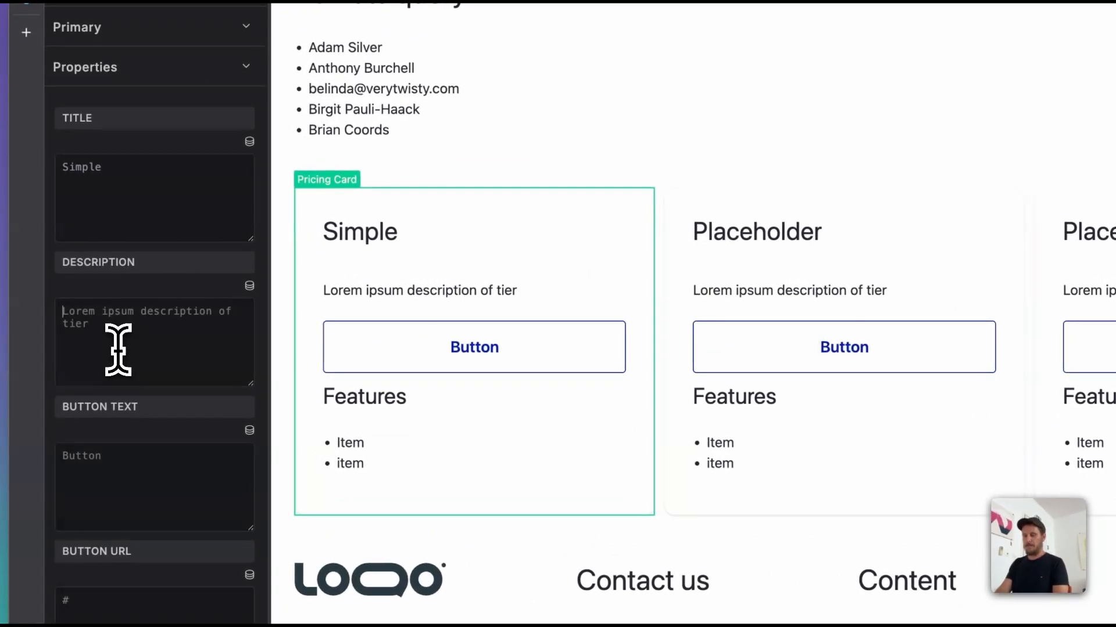
# Step: Set the first card's Description to "This is free to use and does not fee like it" and its Button text to Download
pyautogui.click(117, 349)
pyautogui.write('This is free to use and does not fee like it')
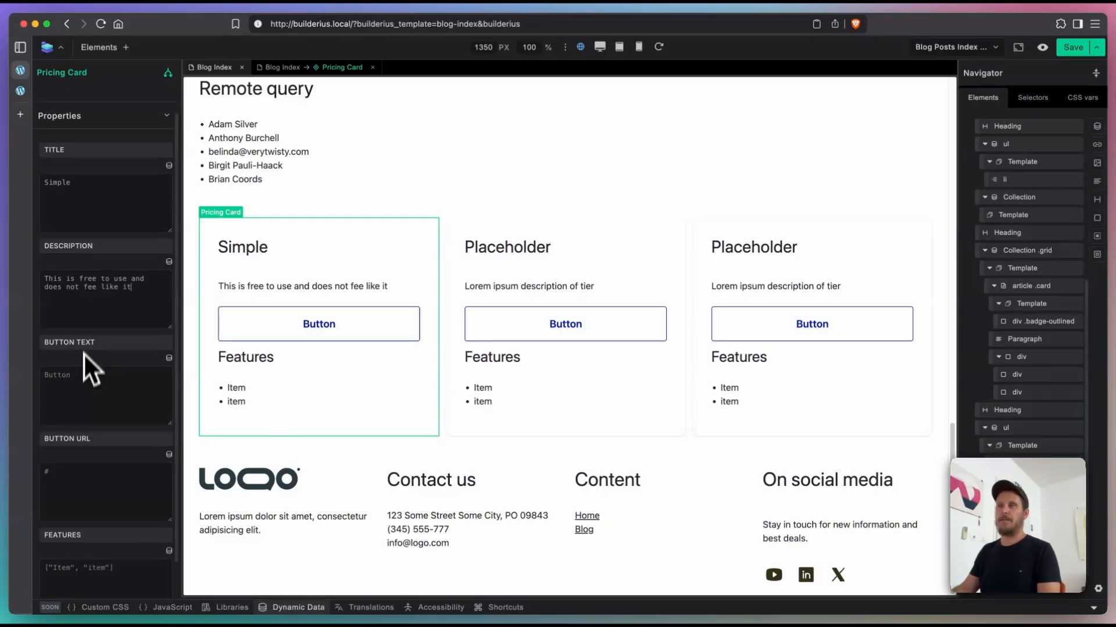
pyautogui.click(80, 395)
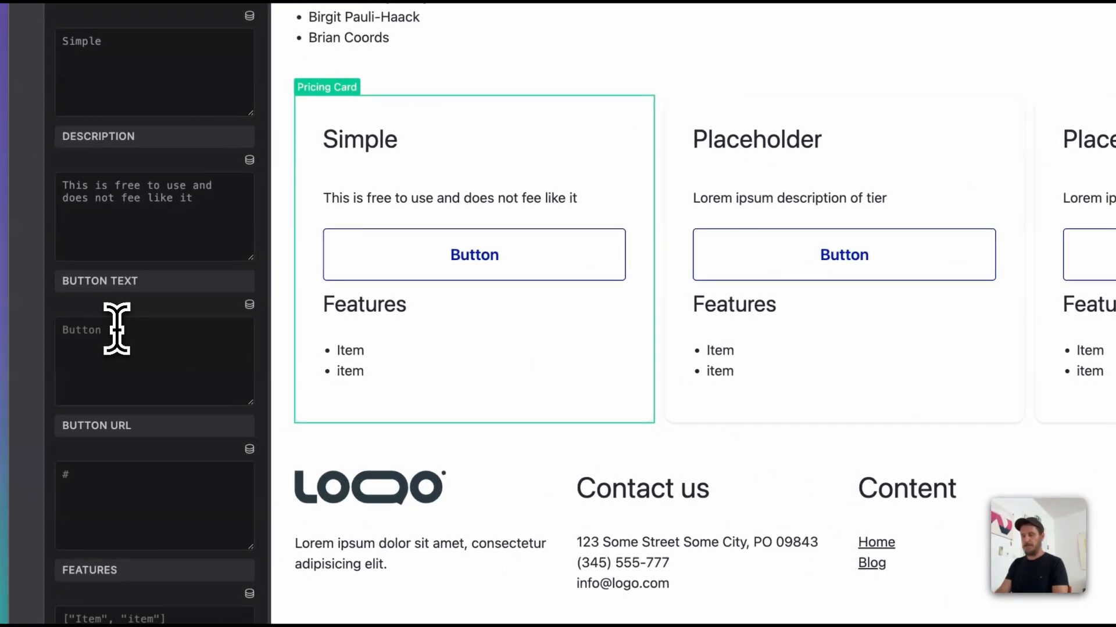
pyautogui.write('Download')
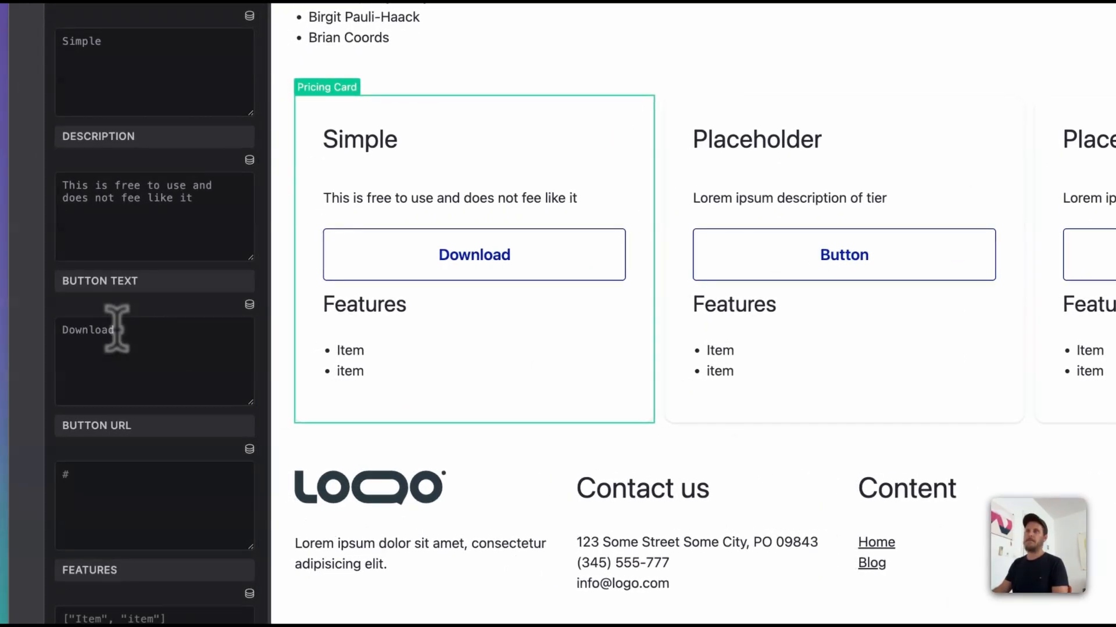
pyautogui.scroll(-2, 125, 371)
pyautogui.click(123, 412)
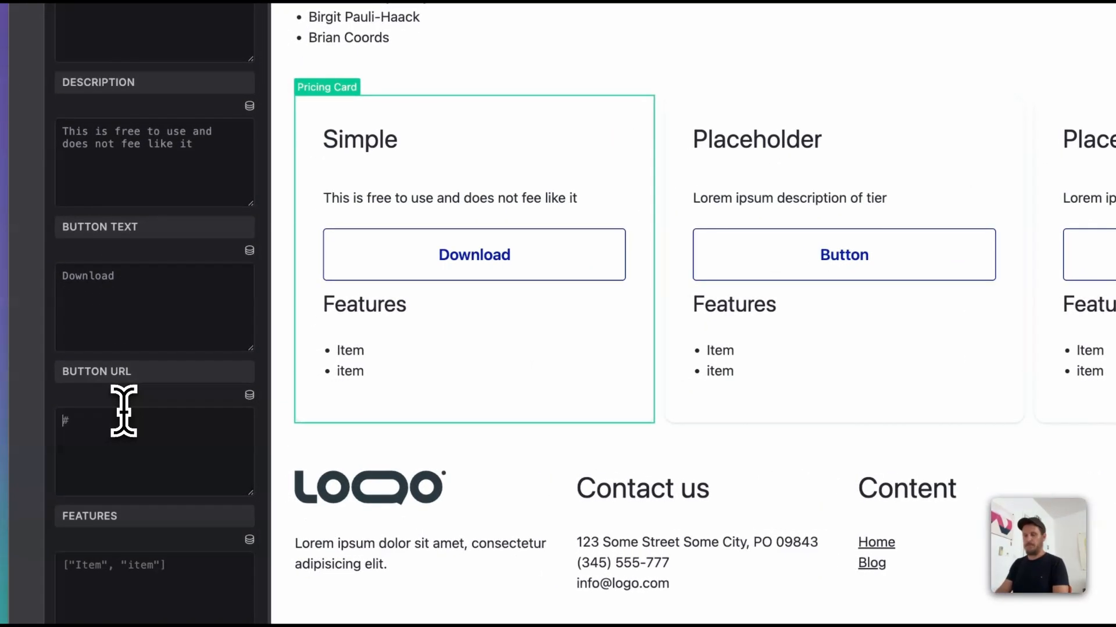
pyautogui.write('http://google.com')
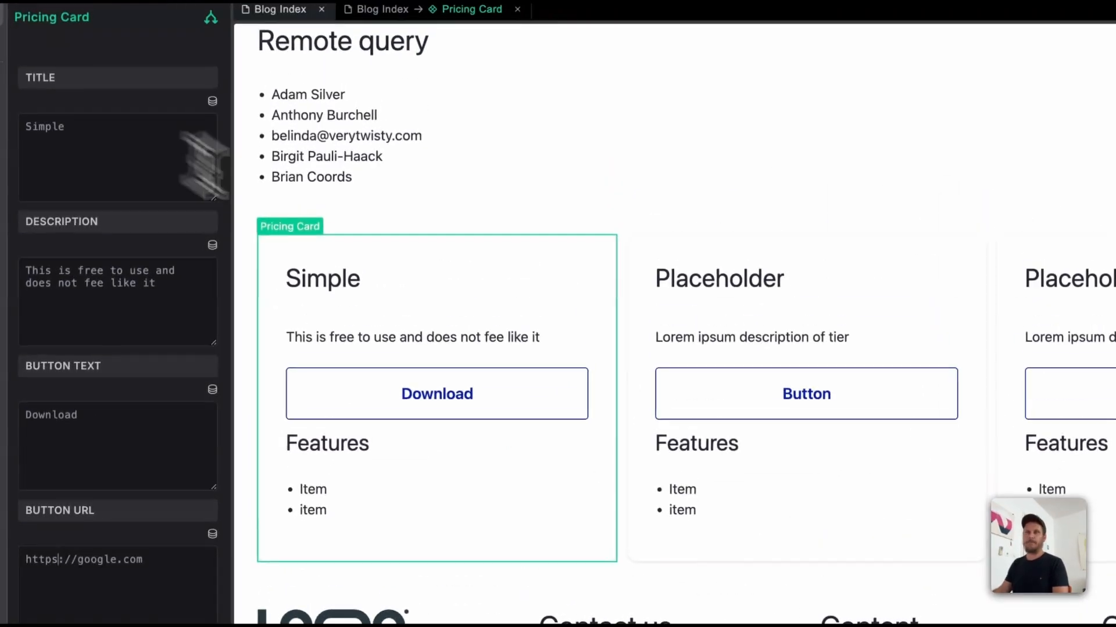
pyautogui.click(75, 553)
pyautogui.write('[]')
pyautogui.press('Left')
pyautogui.write('""')
pyautogui.press('Left')
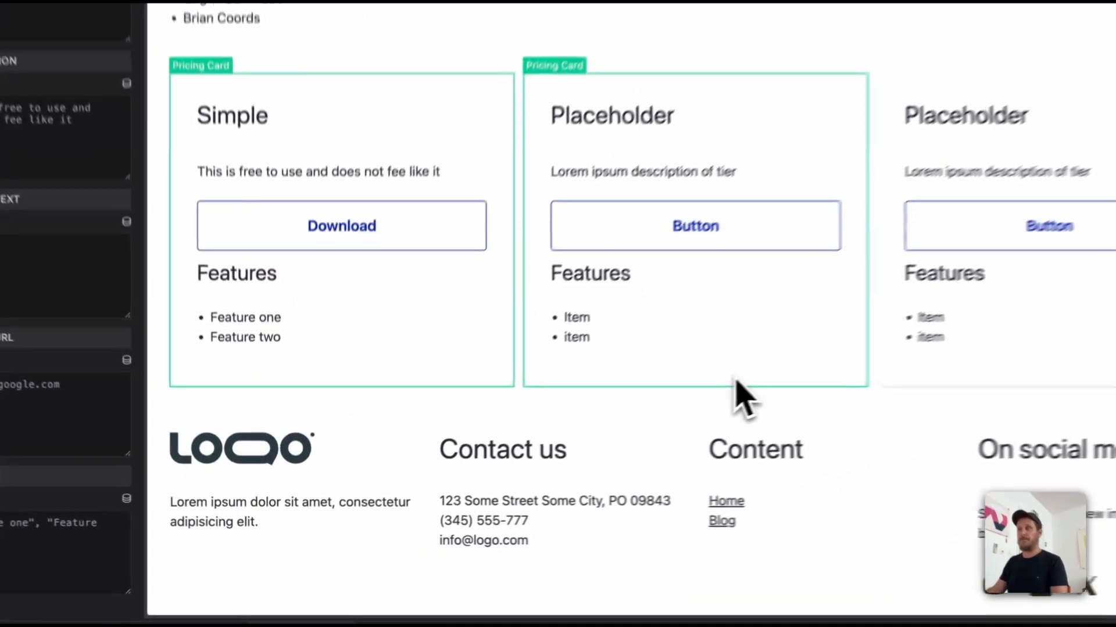
# Step: Fill in the second Pricing Card with the Title Standard, the Description "Buy for a bargain $9" and the Button text "Buy now"
pyautogui.click(592, 431)
pyautogui.click(119, 167)
pyautogui.write('S')
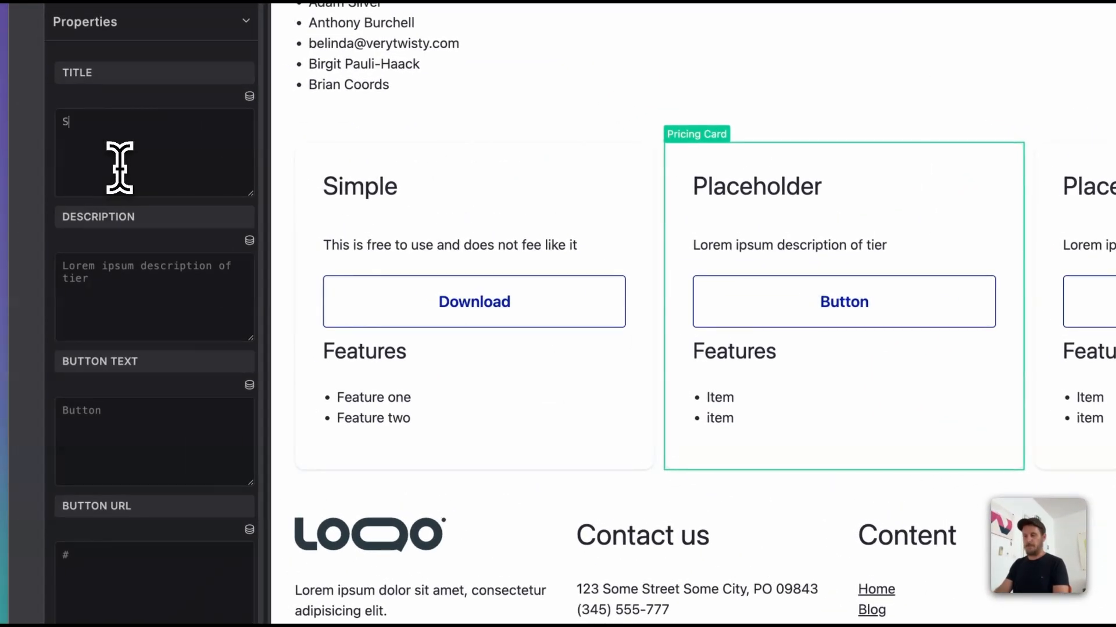
pyautogui.write('tandard')
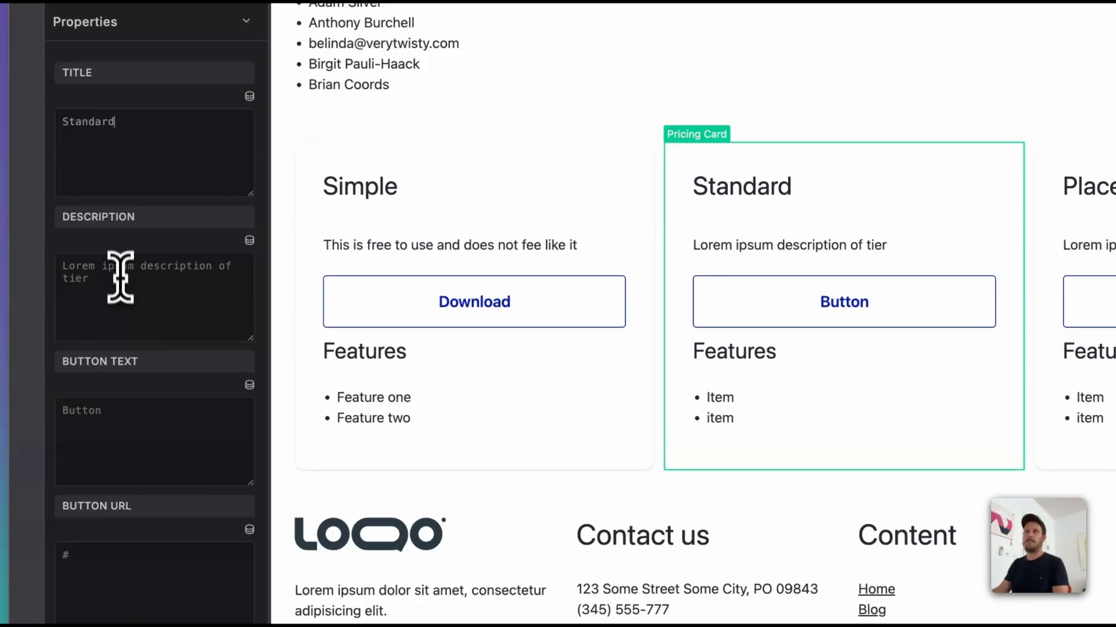
pyautogui.click(122, 288)
pyautogui.write('Buy for a bargain $9')
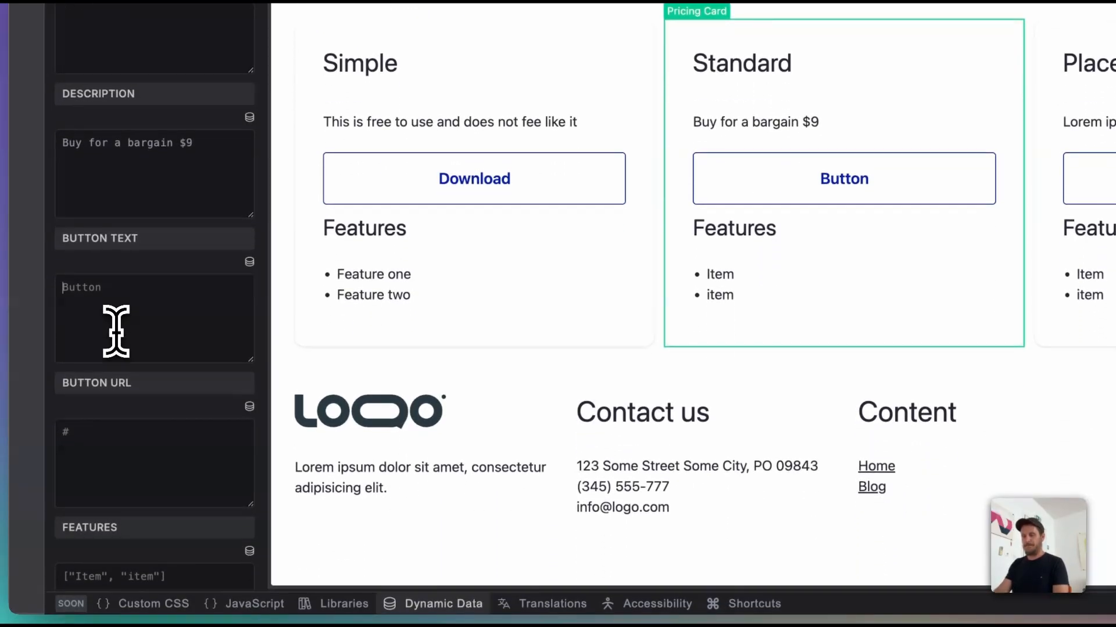
pyautogui.write('uy')
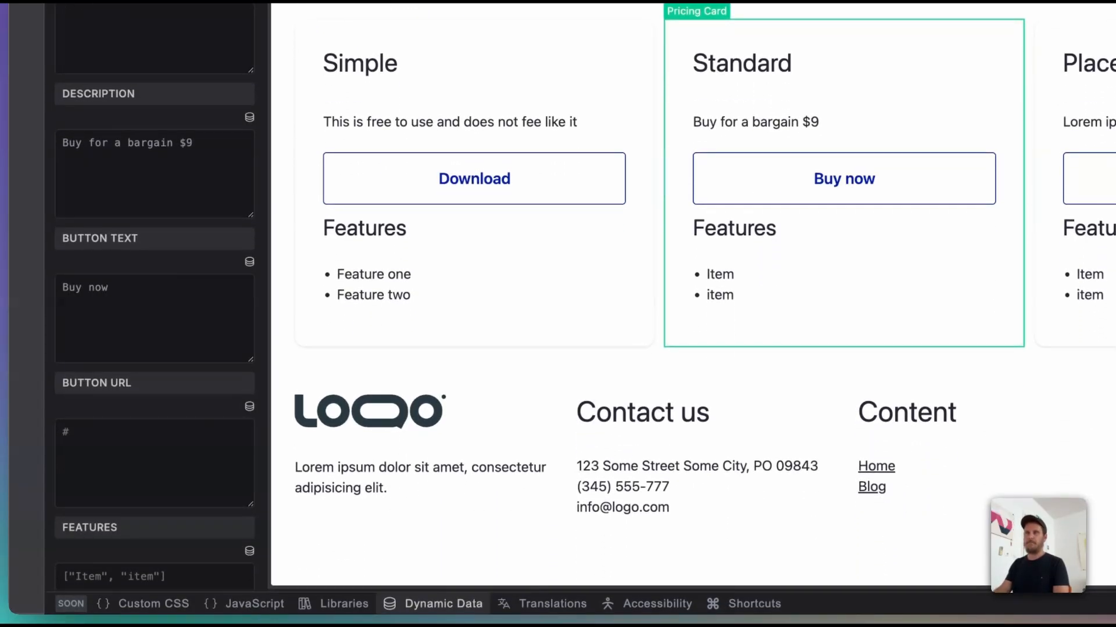
# Step: Set the second card's Features to the list ["Feature one","Feature two","Feature three"]
pyautogui.scroll(-3, 150, 498)
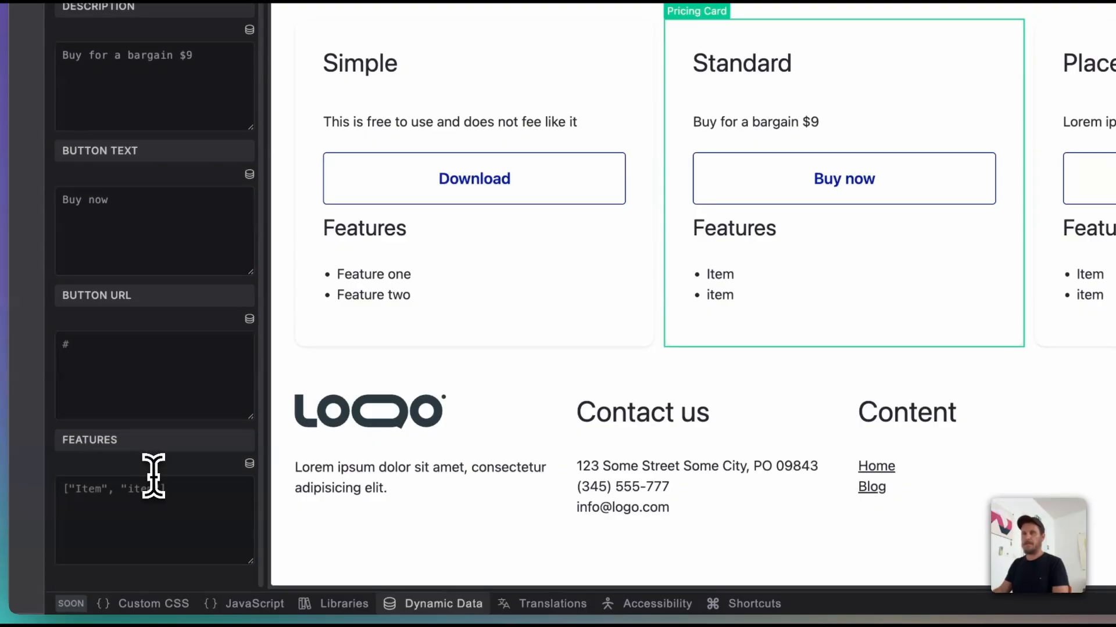
pyautogui.click(159, 490)
pyautogui.write('[]')
pyautogui.press('Left')
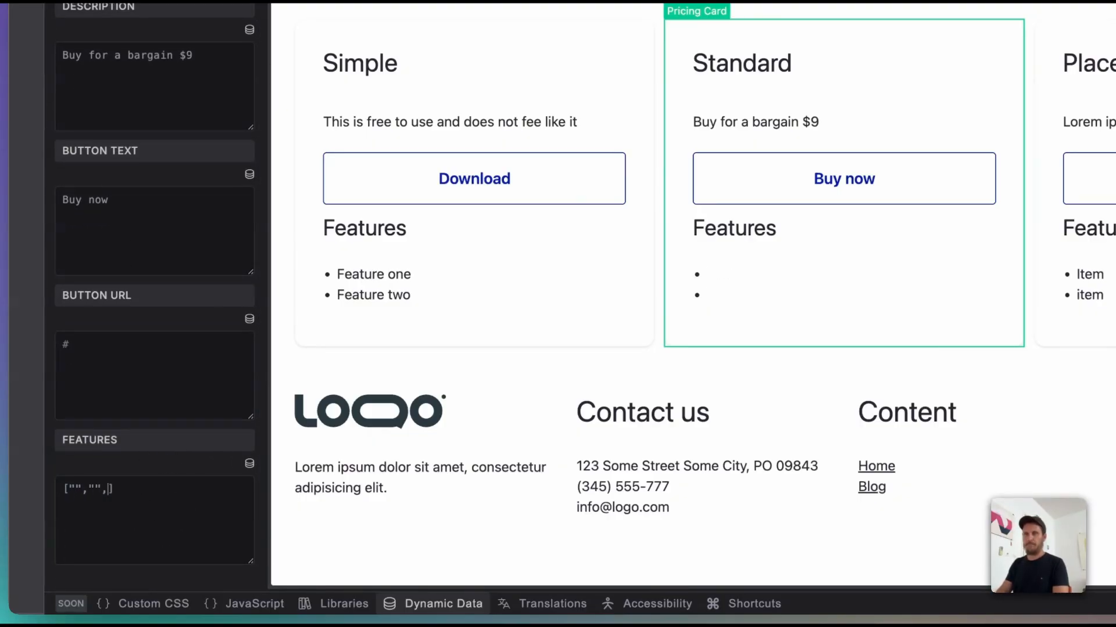
pyautogui.press('Left')
pyautogui.press('Left')
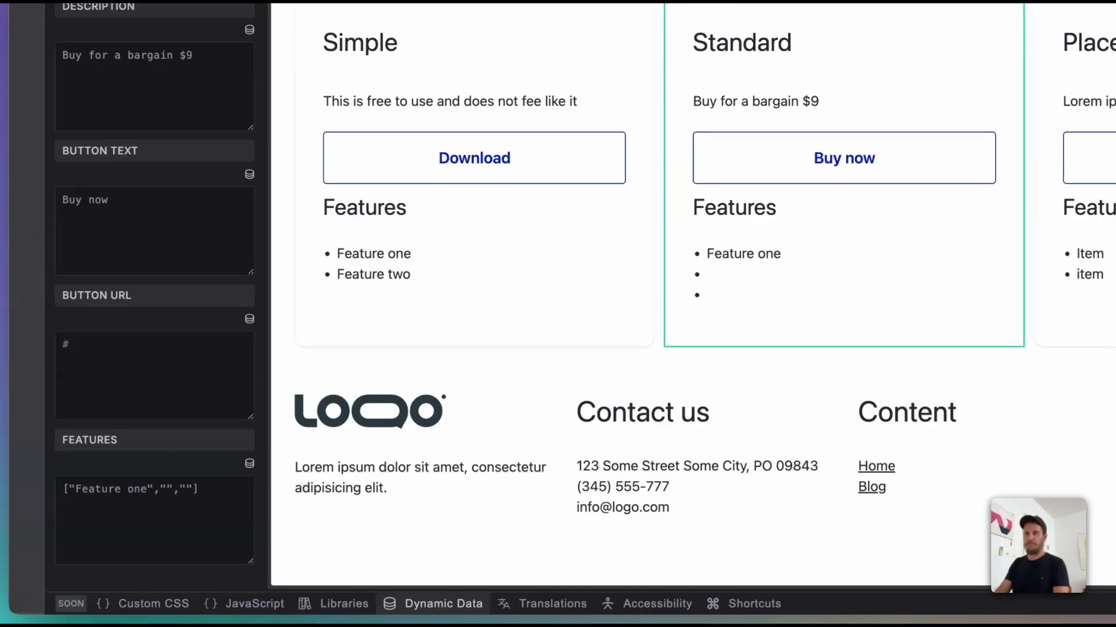
pyautogui.hotkey('alt', 'shift', 'Left')
pyautogui.hotkey('alt', 'shift', 'Left')
pyautogui.press('super+c')
pyautogui.press('Right')
pyautogui.press('Right')
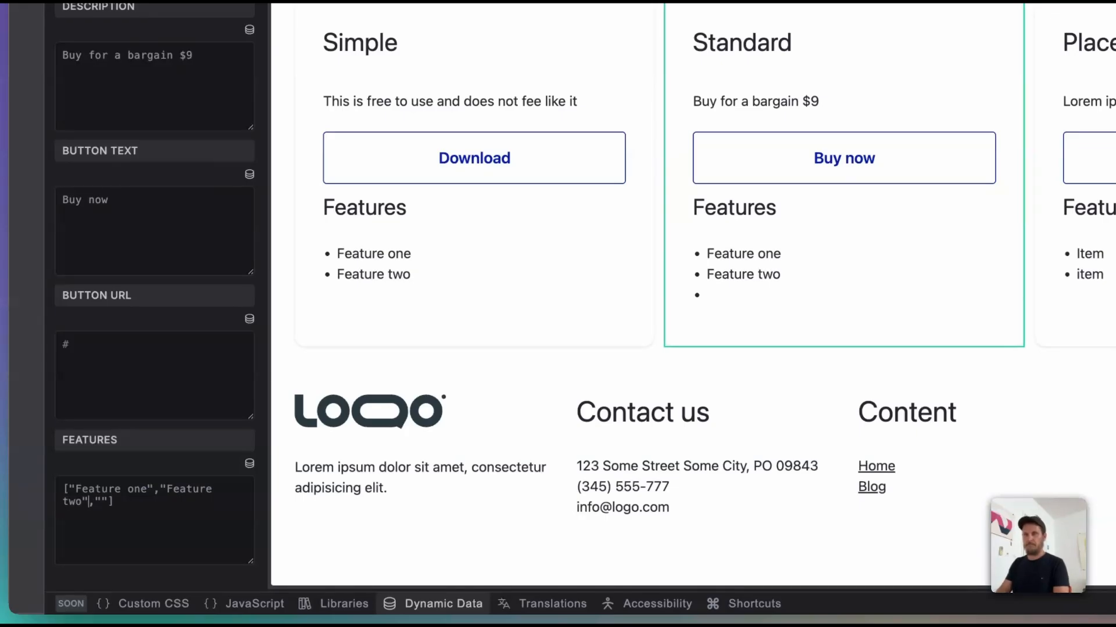
pyautogui.press('super+v')
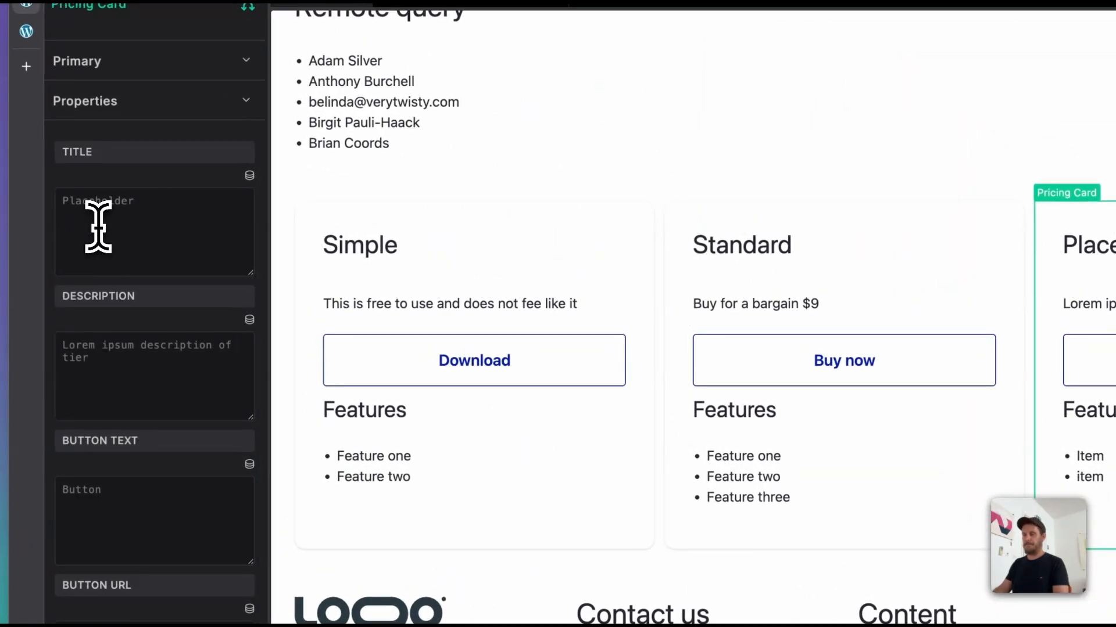
# Step: Fill in the third Pricing Card with the Title "High end", the Description $500 and the Button text "Buy now"
pyautogui.click(98, 227)
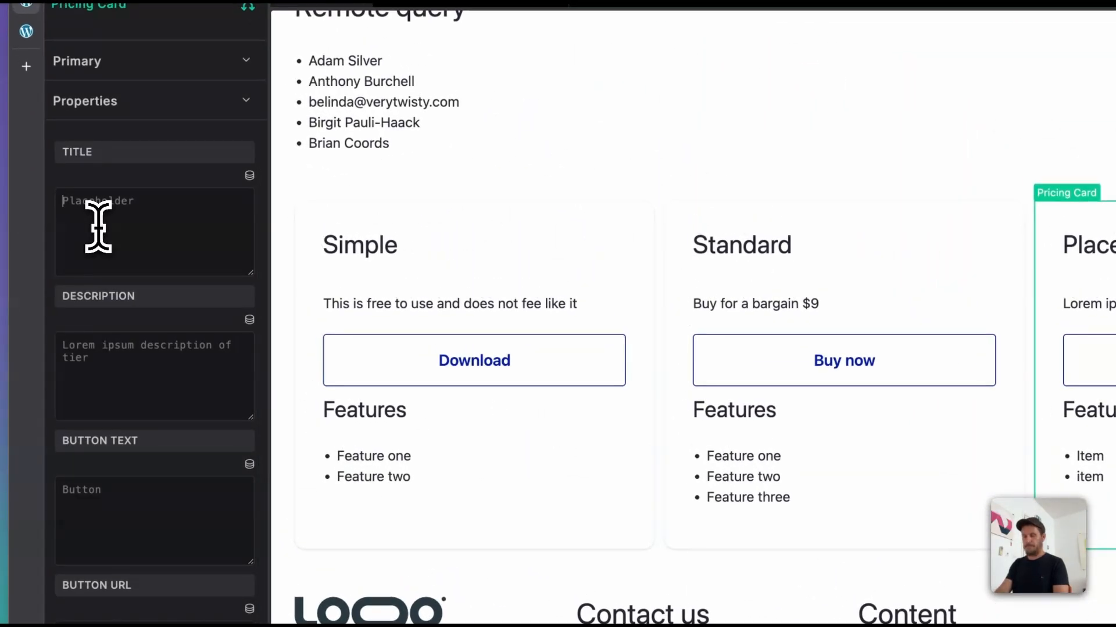
pyautogui.write('High end')
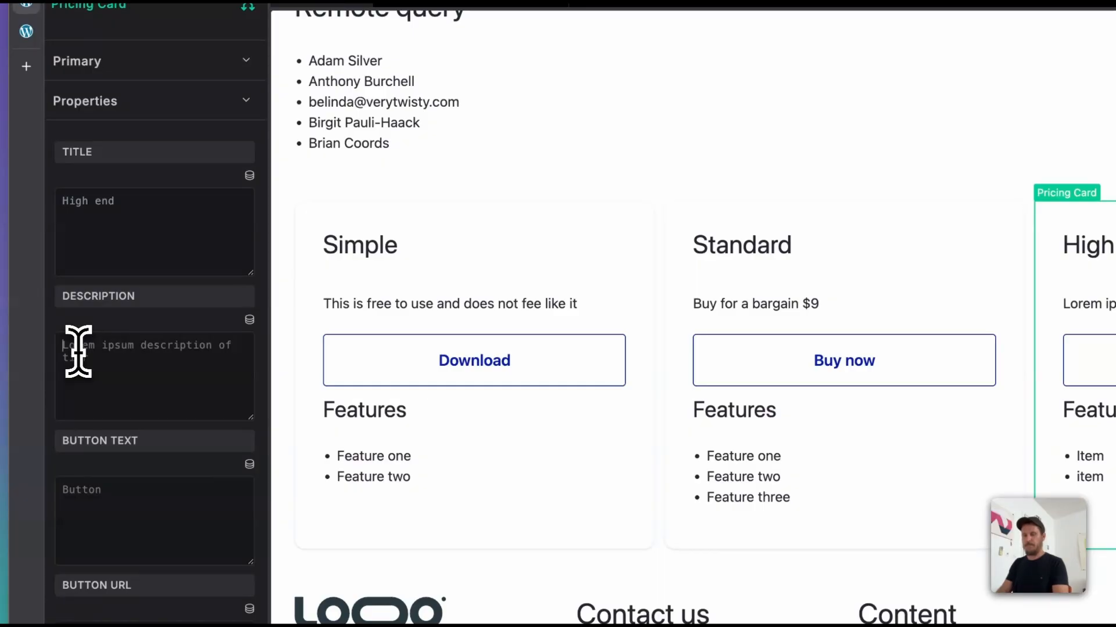
pyautogui.write('$500')
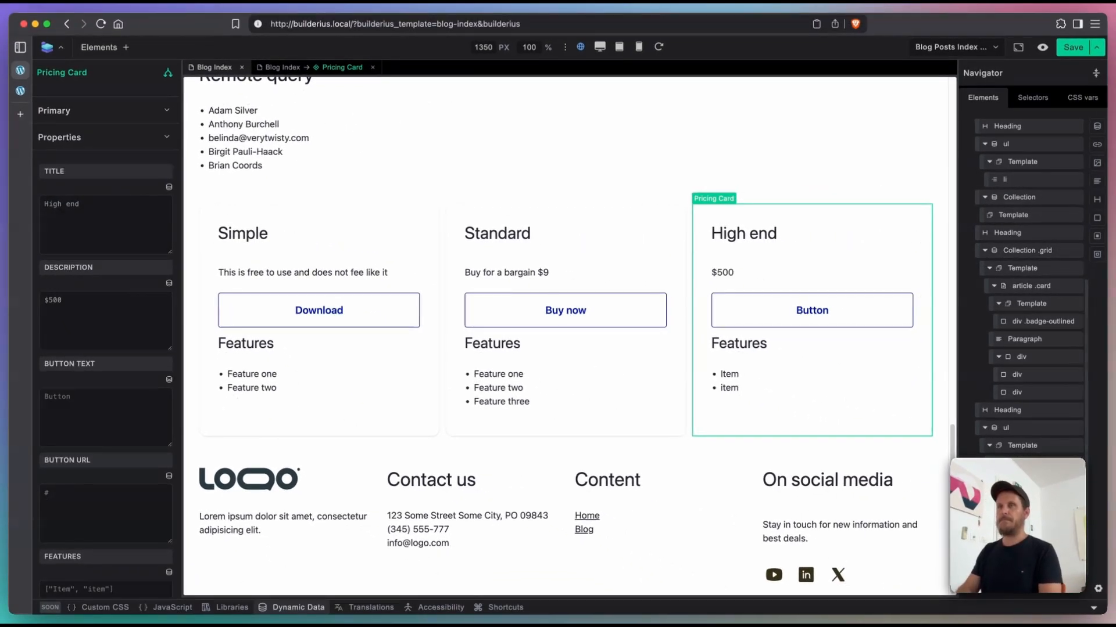
pyautogui.click(77, 426)
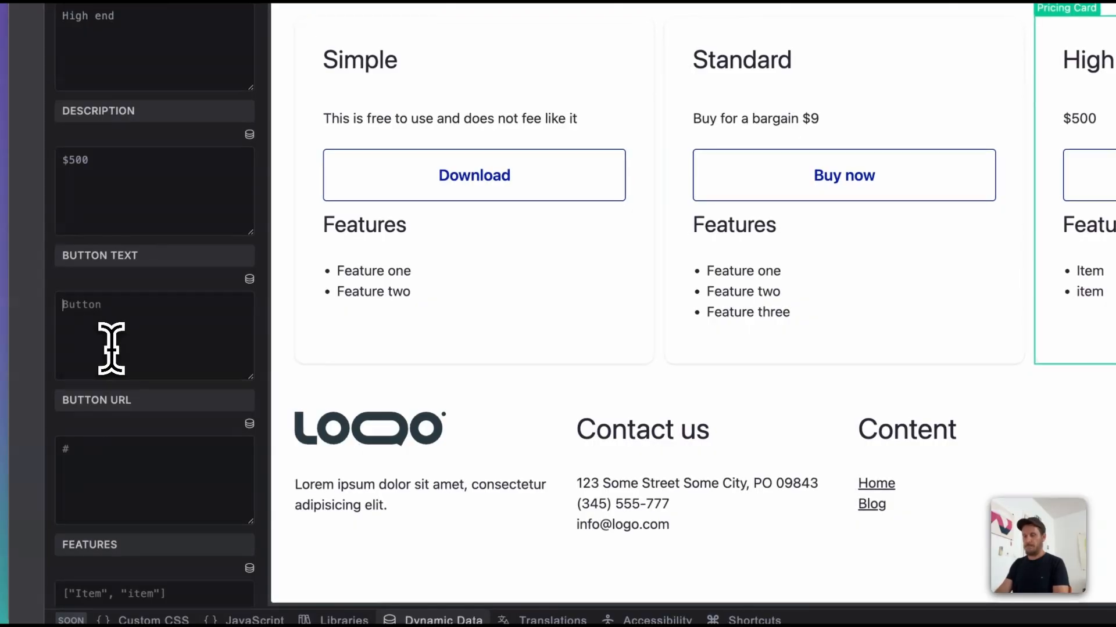
pyautogui.write('Buy now')
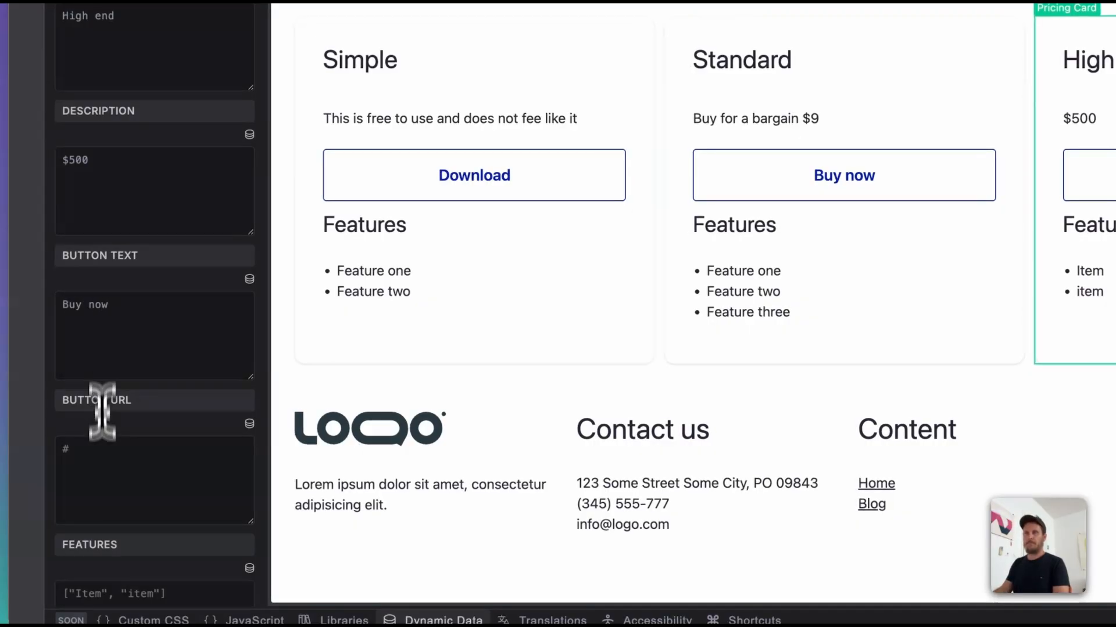
# Step: Enter a bracketed list of four quoted "Feature one" entries in the third card's Features property
pyautogui.scroll(-2, 103, 495)
pyautogui.click(168, 517)
pyautogui.write('[]')
pyautogui.press('Left')
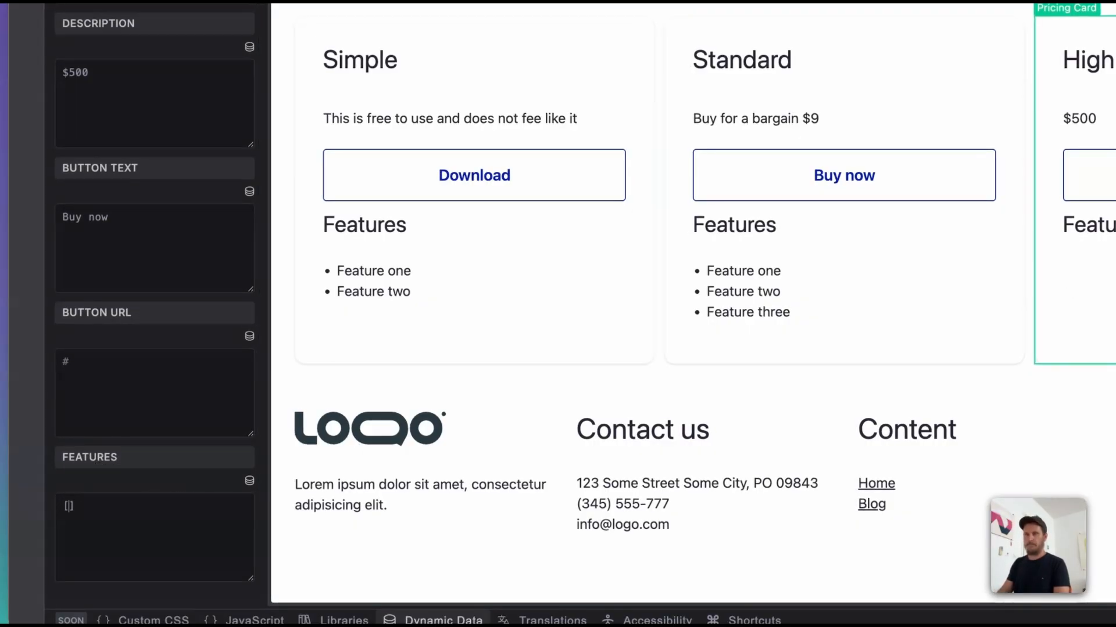
pyautogui.write('"Feature one",')
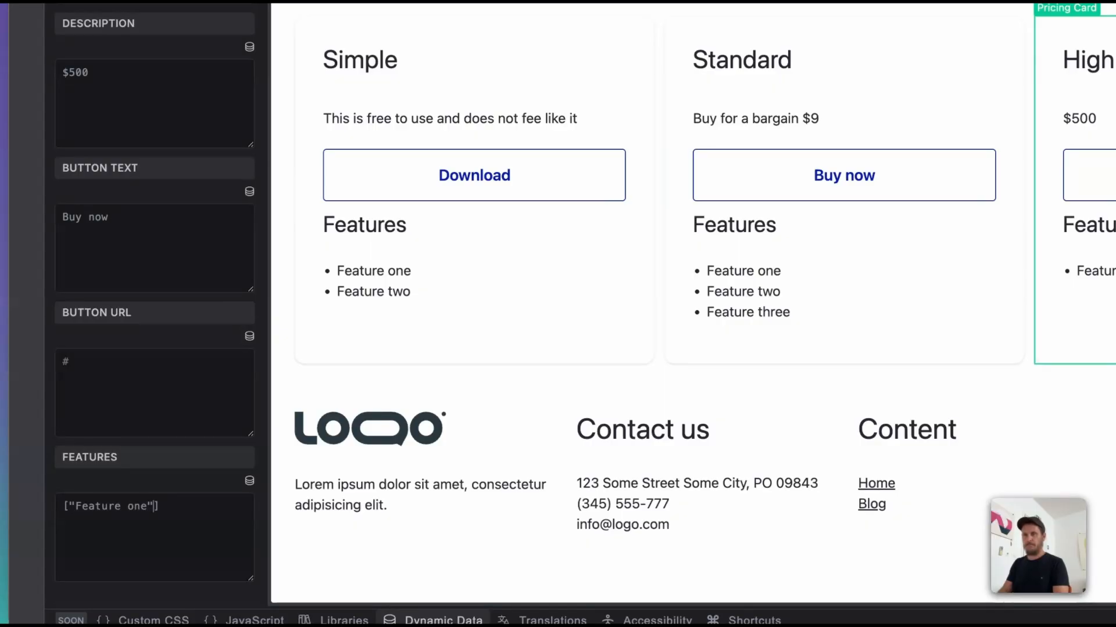
pyautogui.write(' "Feature one!')
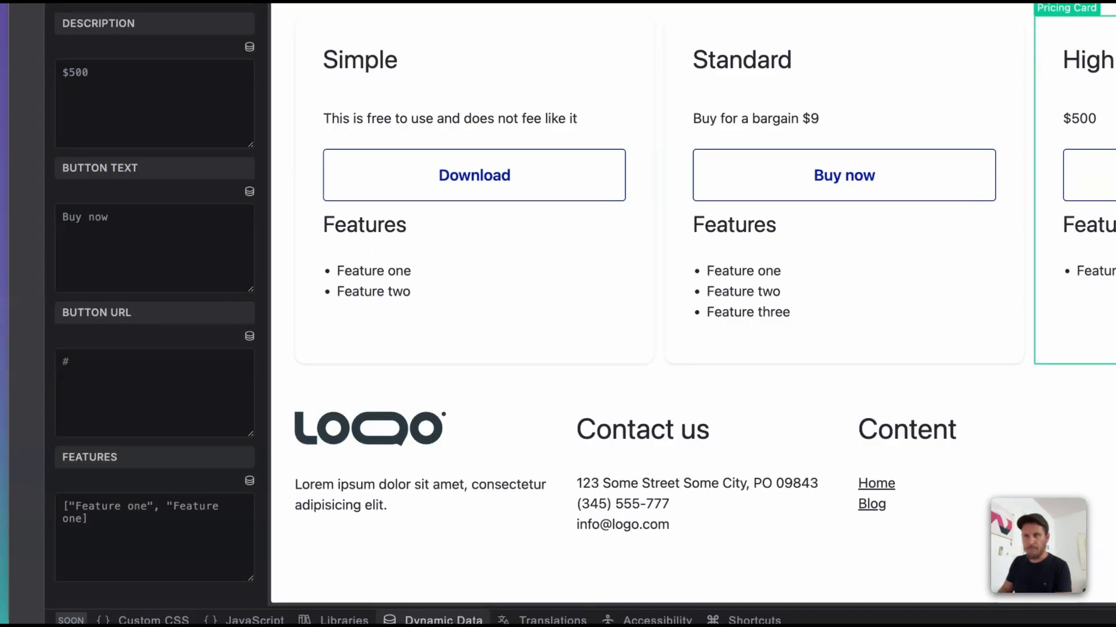
pyautogui.press('BackSpace')
pyautogui.write('"')
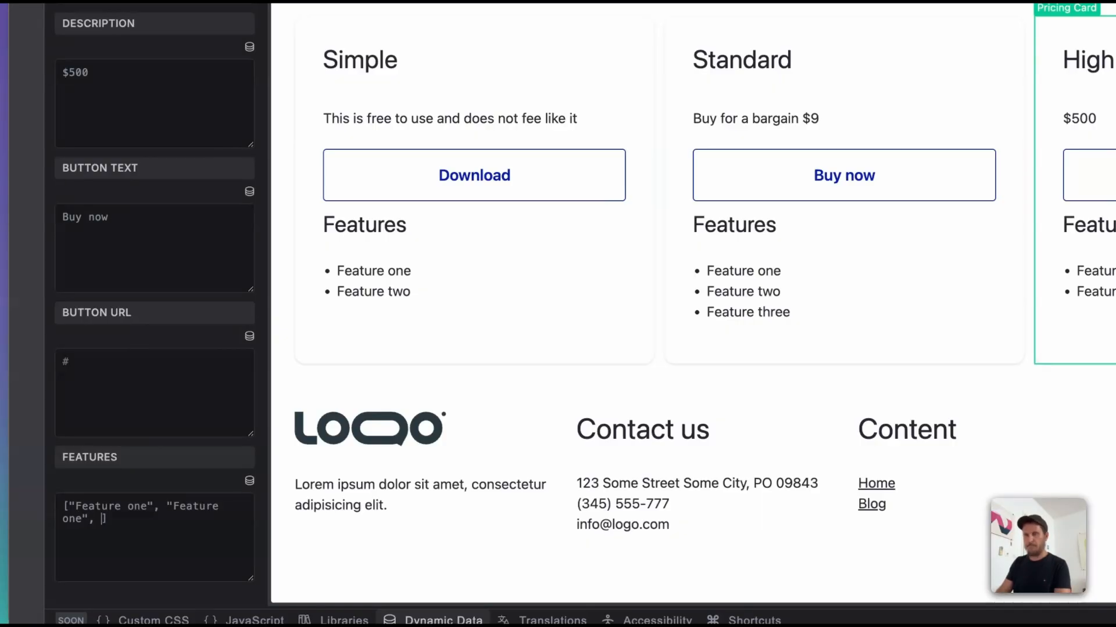
pyautogui.write(', ""')
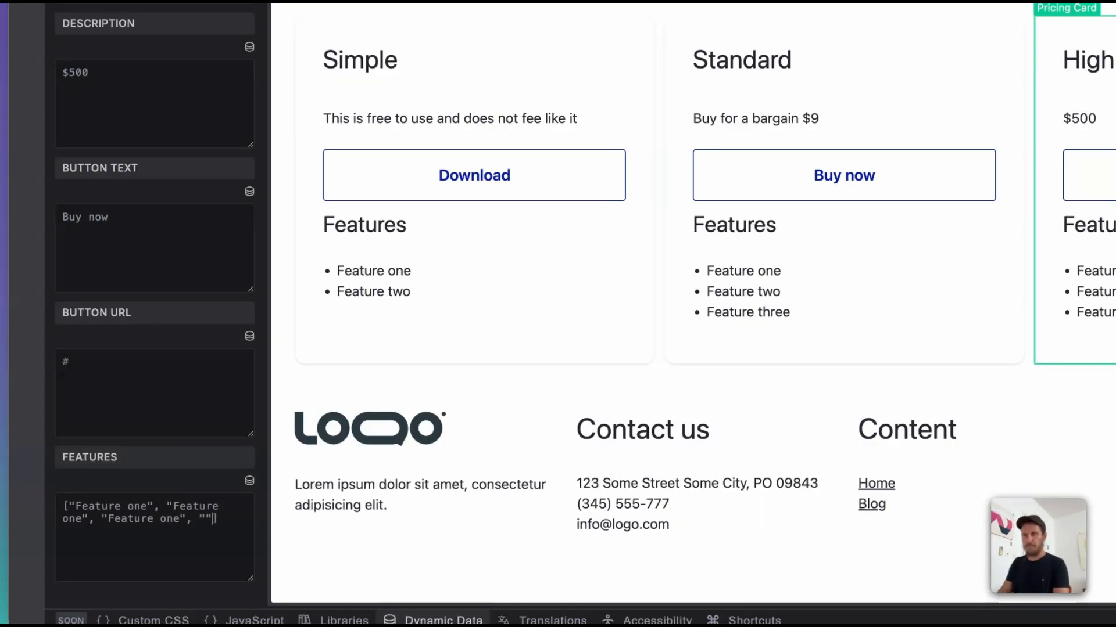
pyautogui.press('Left')
pyautogui.write('Feature one')
# Step: Renumber the last three entries in the third card's Features list as Feature two, Feature three and Feature four
pyautogui.hotkey('alt', 'shift', 'Left')
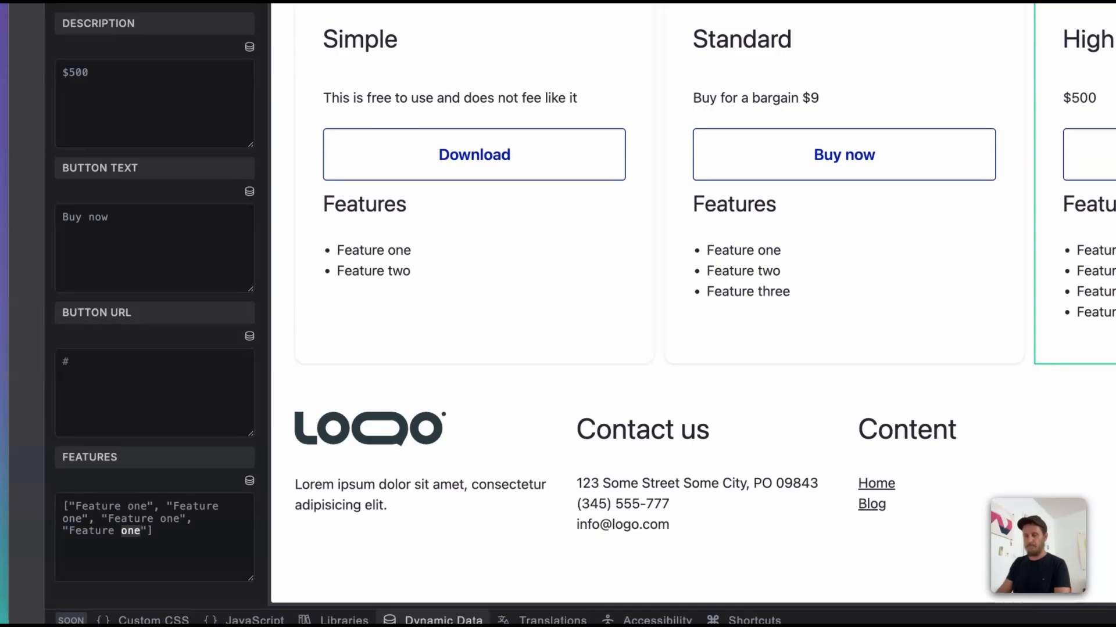
pyautogui.write('four')
pyautogui.press('Up')
pyautogui.hotkey('alt', 'shift', 'Left')
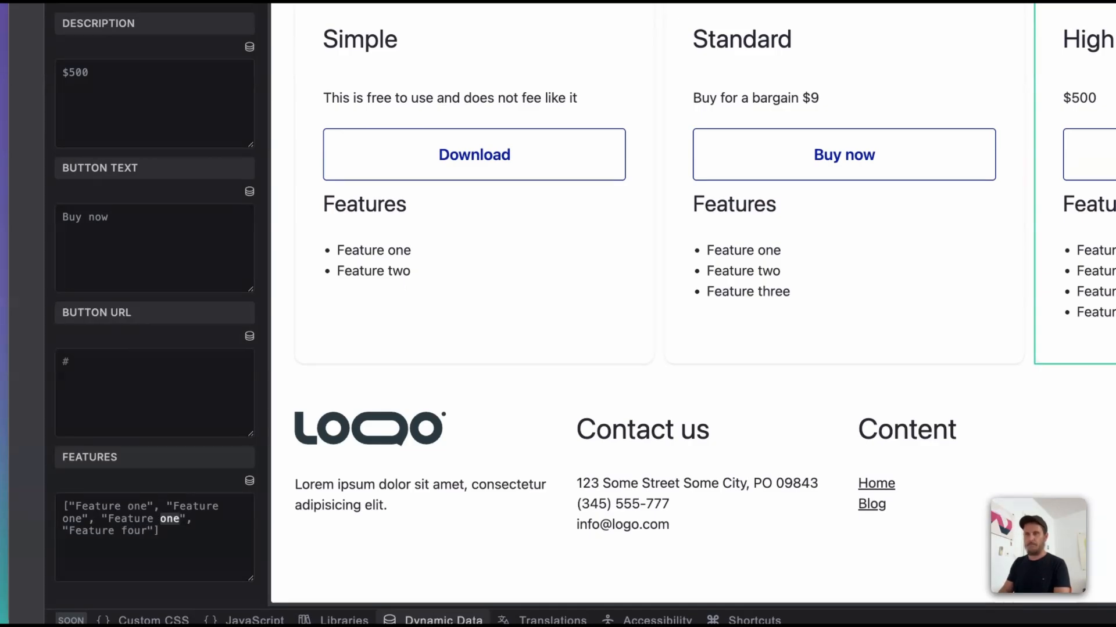
pyautogui.write('three')
pyautogui.hotkey('alt', 'Left')
pyautogui.hotkey('alt', 'Left')
pyautogui.hotkey('alt', 'Left')
pyautogui.hotkey('alt', 'Right')
pyautogui.hotkey('alt', 'shift', 'Left')
pyautogui.write('t')
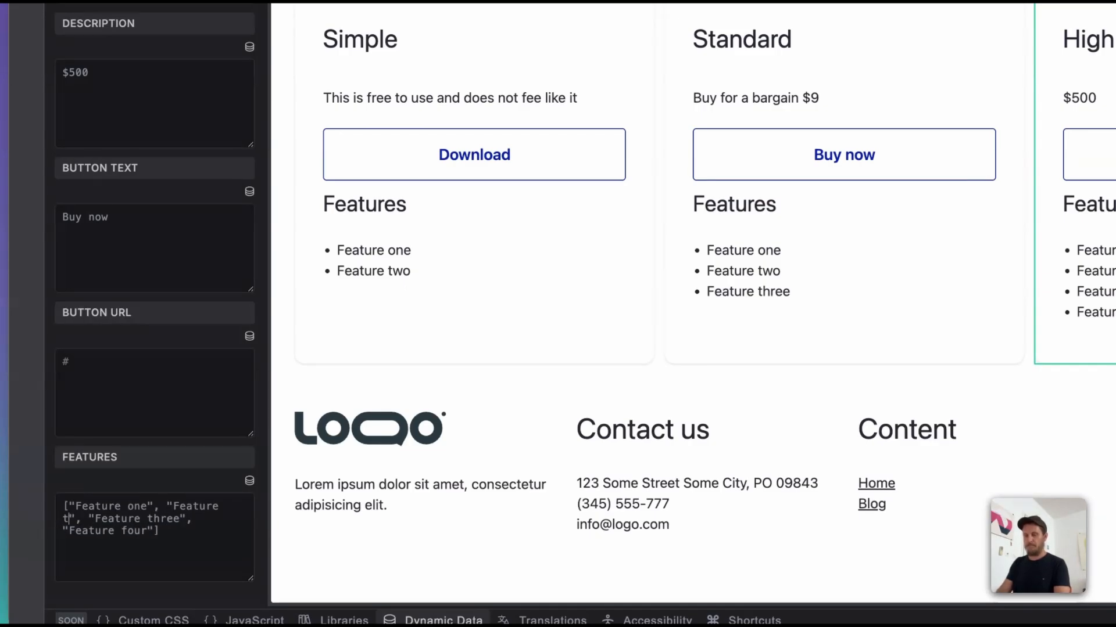
pyautogui.write('wo')
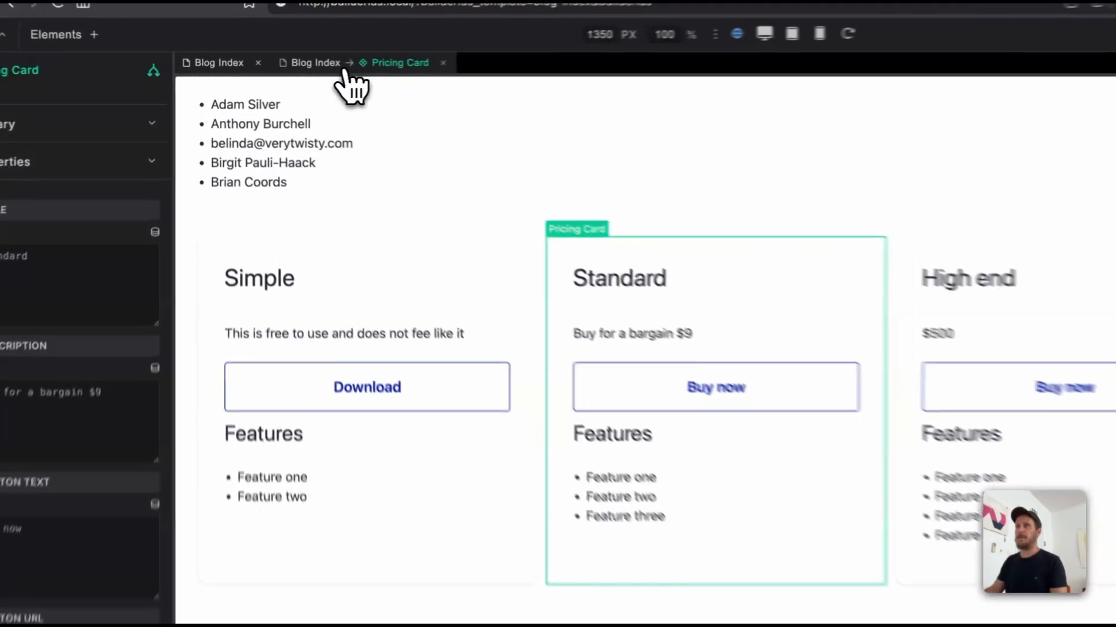
# Step: Open the Pricing Card component for editing and add a new property named Style without a default value
pyautogui.click(302, 71)
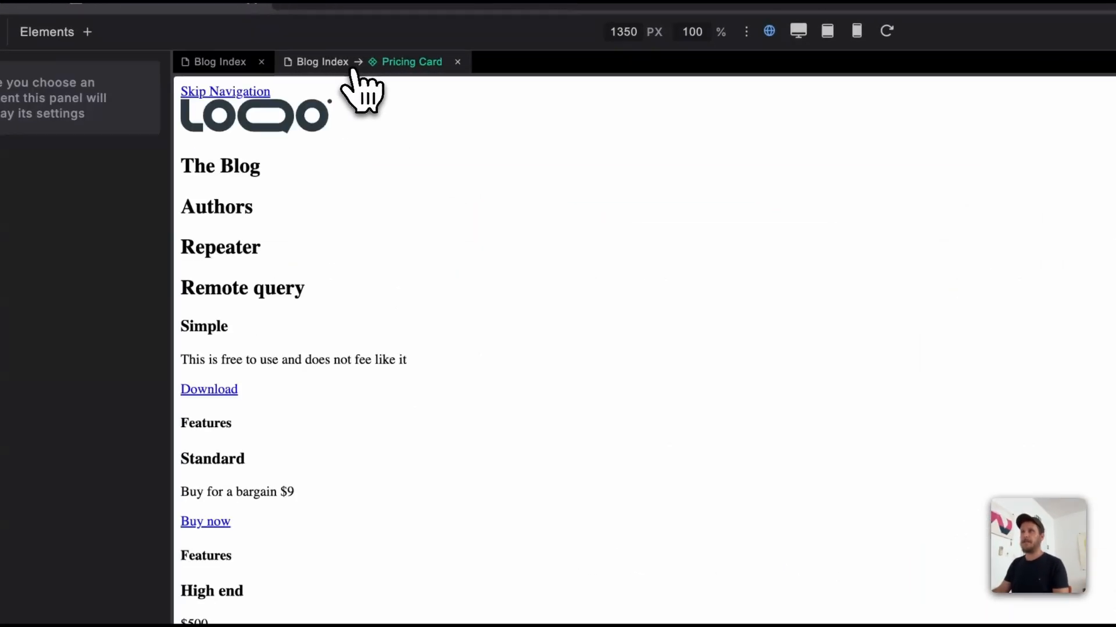
pyautogui.scroll(-15, 761, 439)
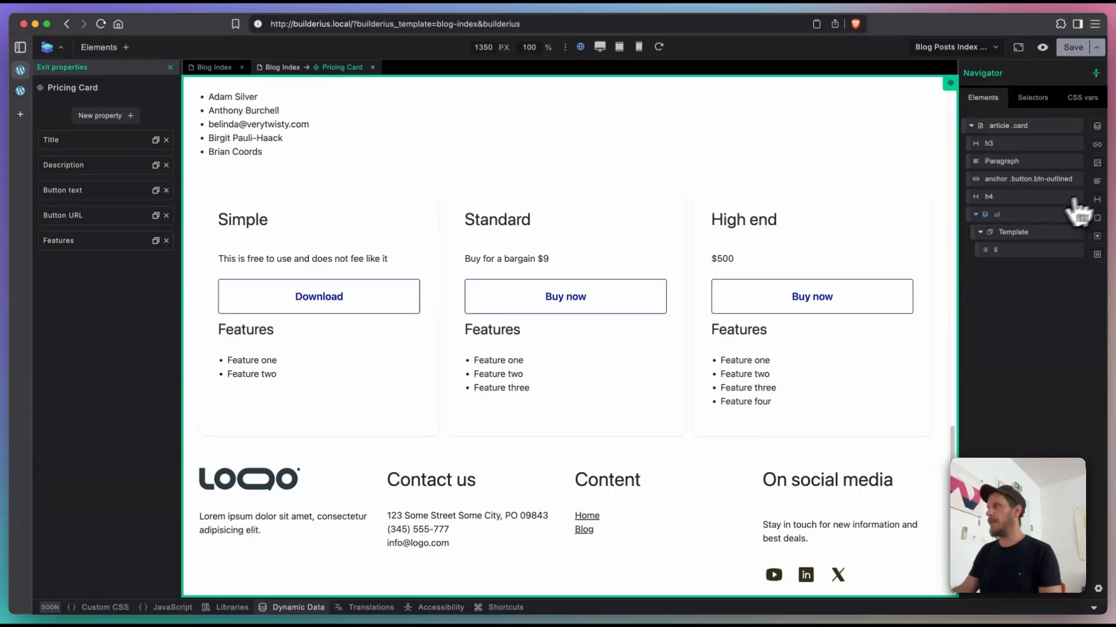
pyautogui.click(1037, 127)
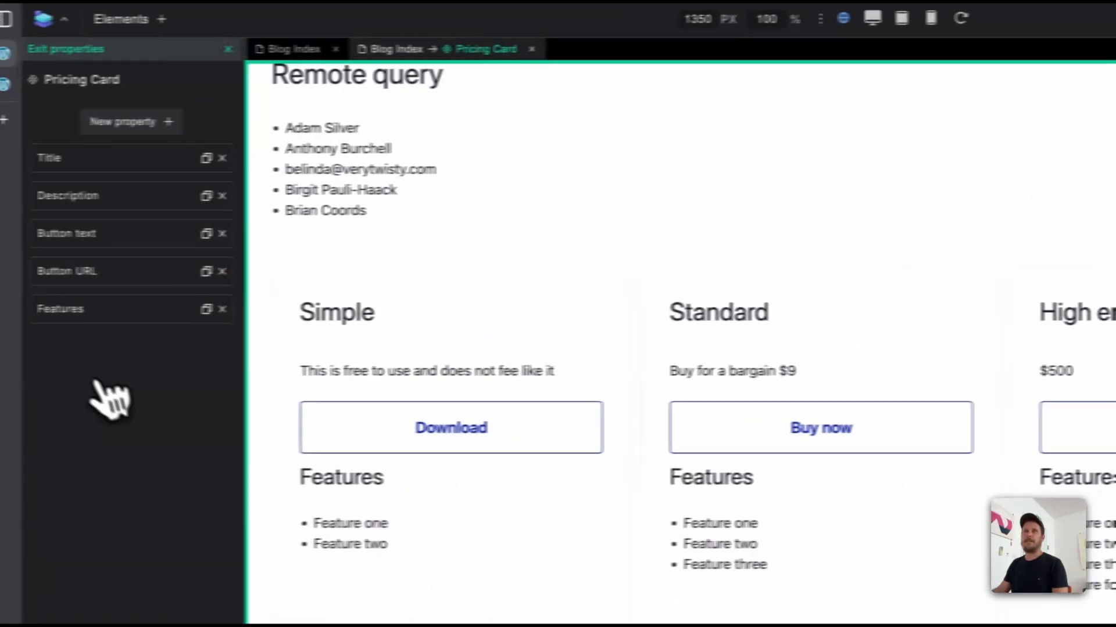
pyautogui.click(145, 121)
pyautogui.write('style')
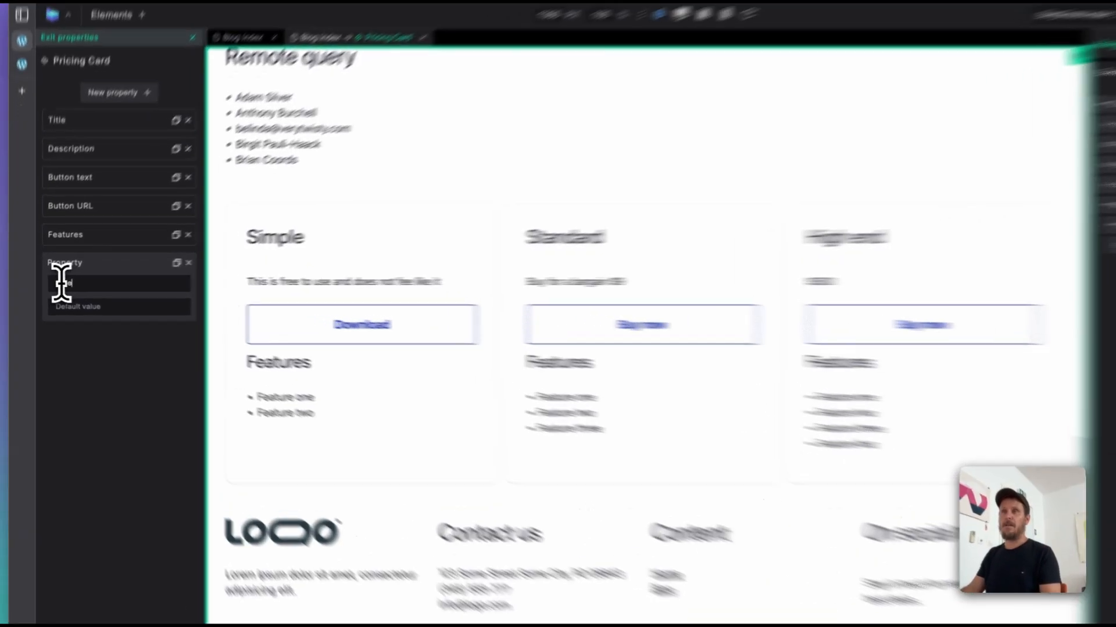
pyautogui.moveTo(59, 284); pyautogui.dragTo(45, 285)
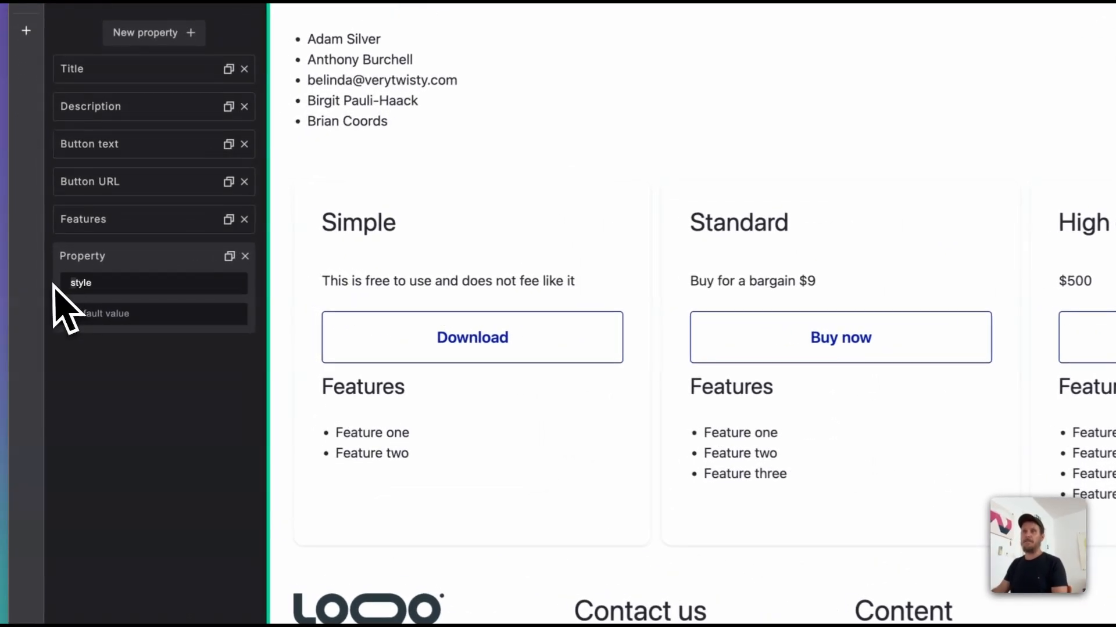
pyautogui.write('S')
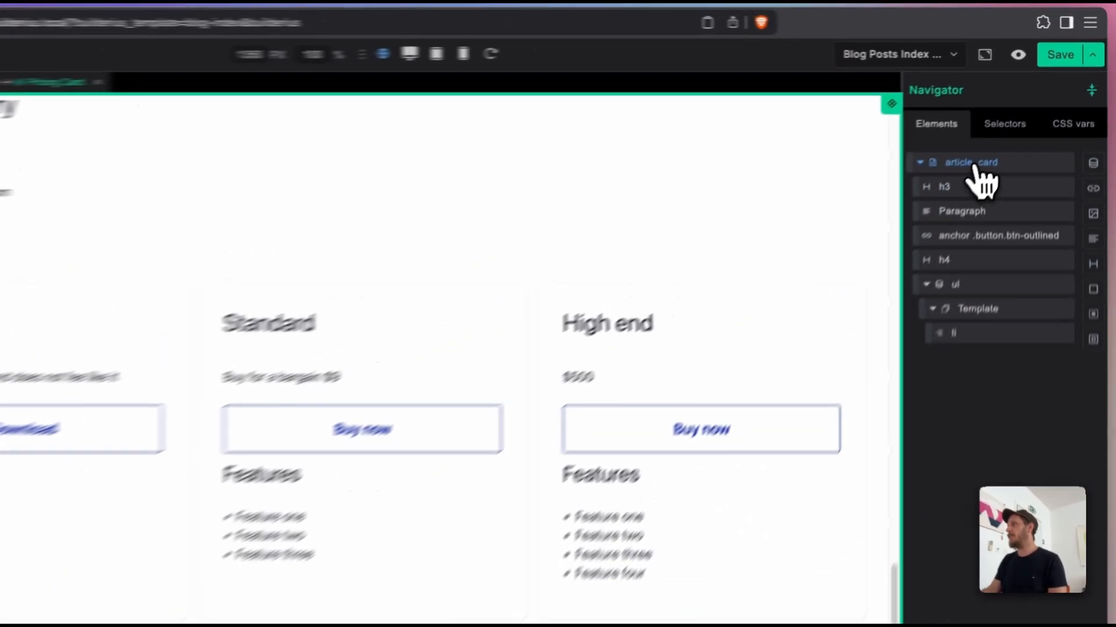
# Step: Add a class attribute to the Pricing Card component's article element and bind its value to the Style property
pyautogui.click(976, 169)
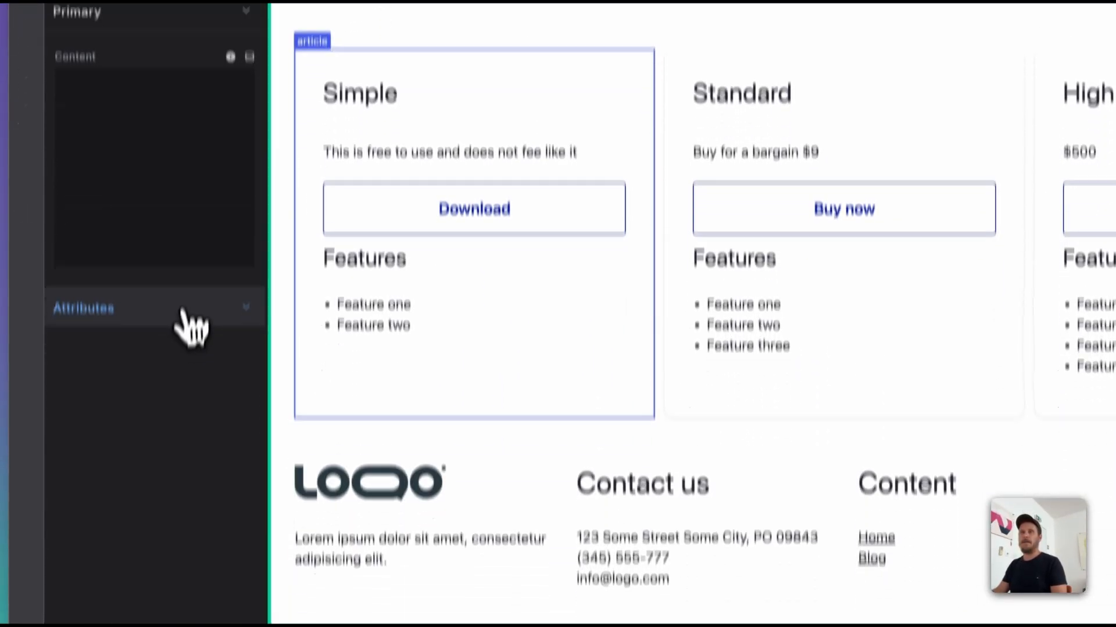
pyautogui.click(154, 368)
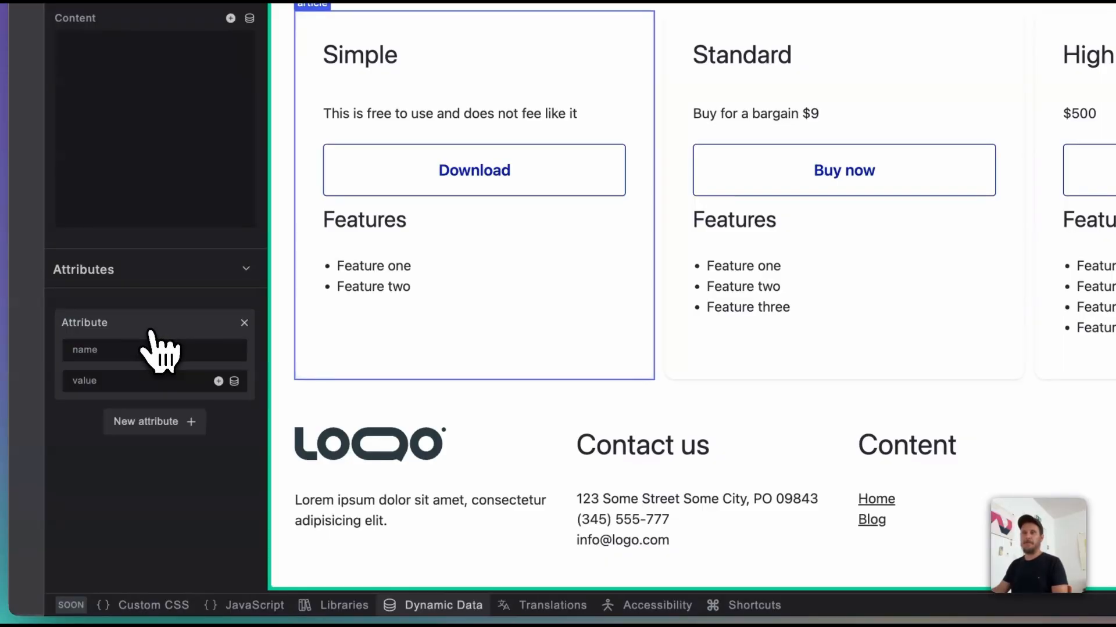
pyautogui.write('d')
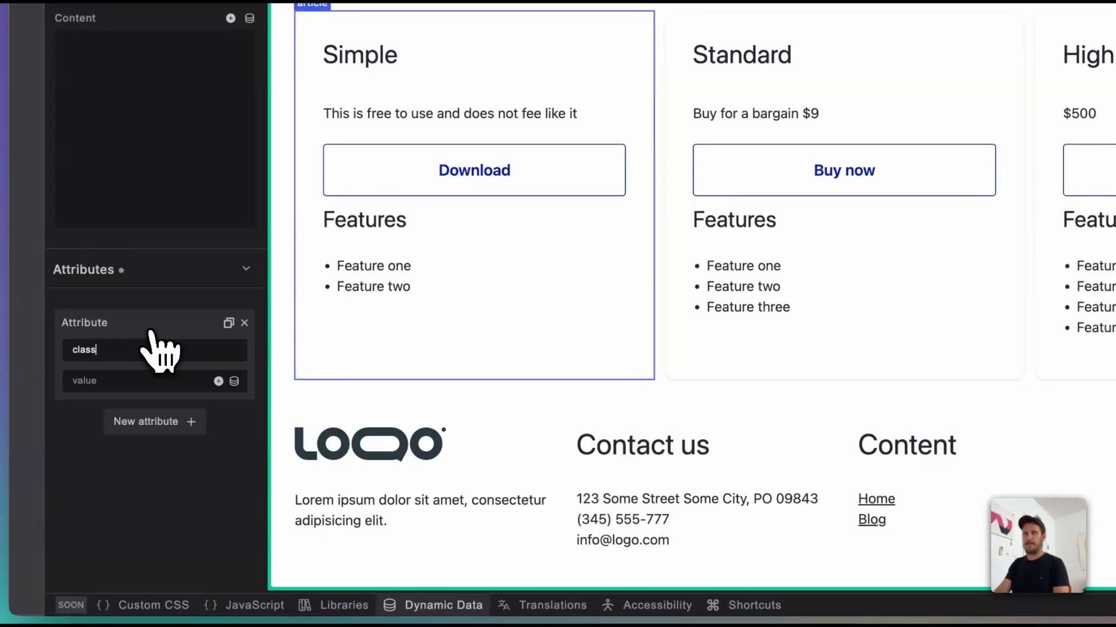
pyautogui.write('lass')
pyautogui.click(234, 382)
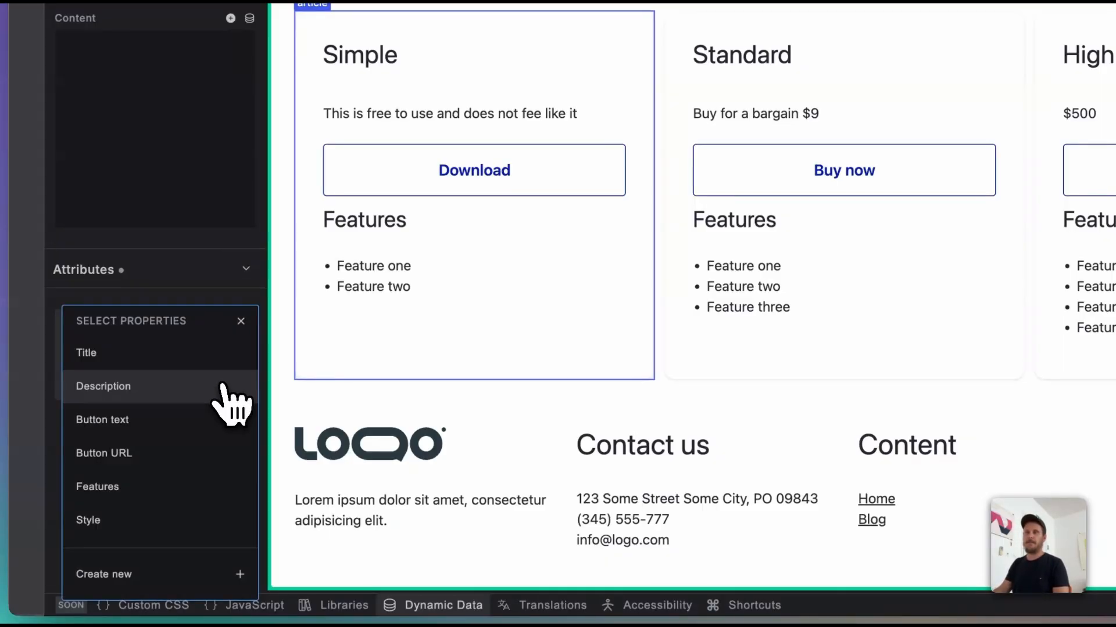
pyautogui.click(203, 521)
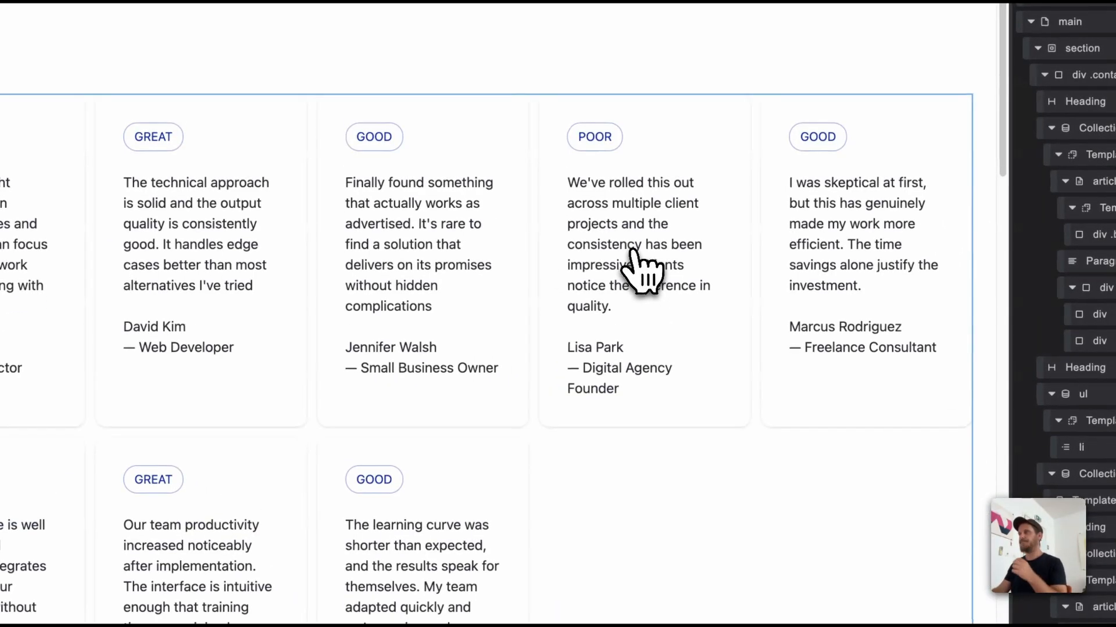
# Step: Back in the Blog Index template, find the global .highlighted class and lower its background color opacity to a pale pink tint
pyautogui.scroll(-10, 742, 328)
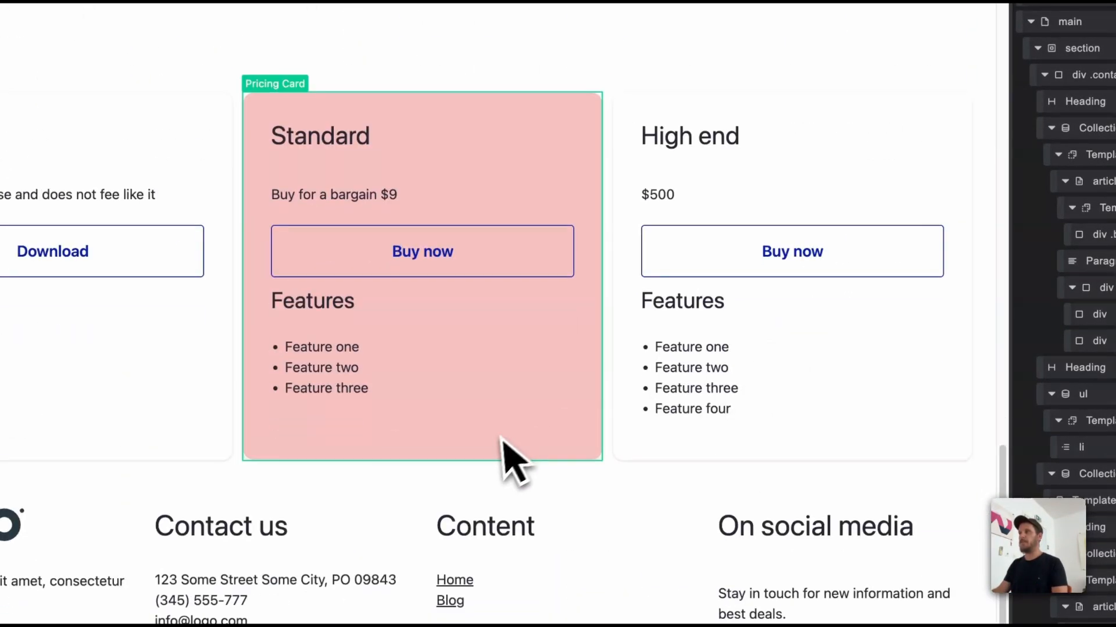
pyautogui.click(510, 459)
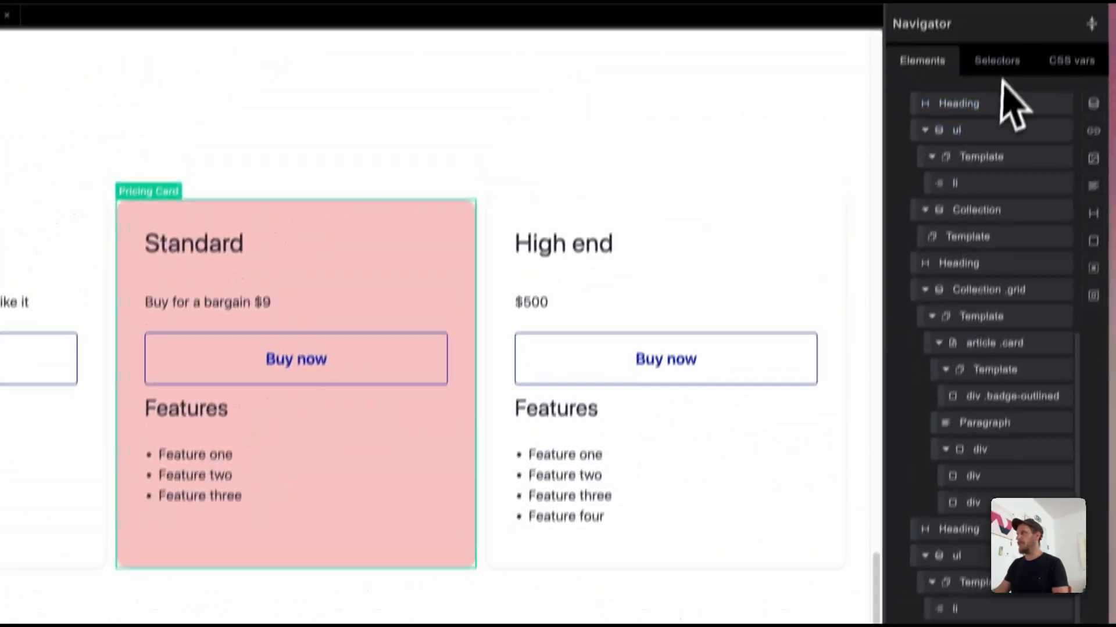
pyautogui.click(996, 80)
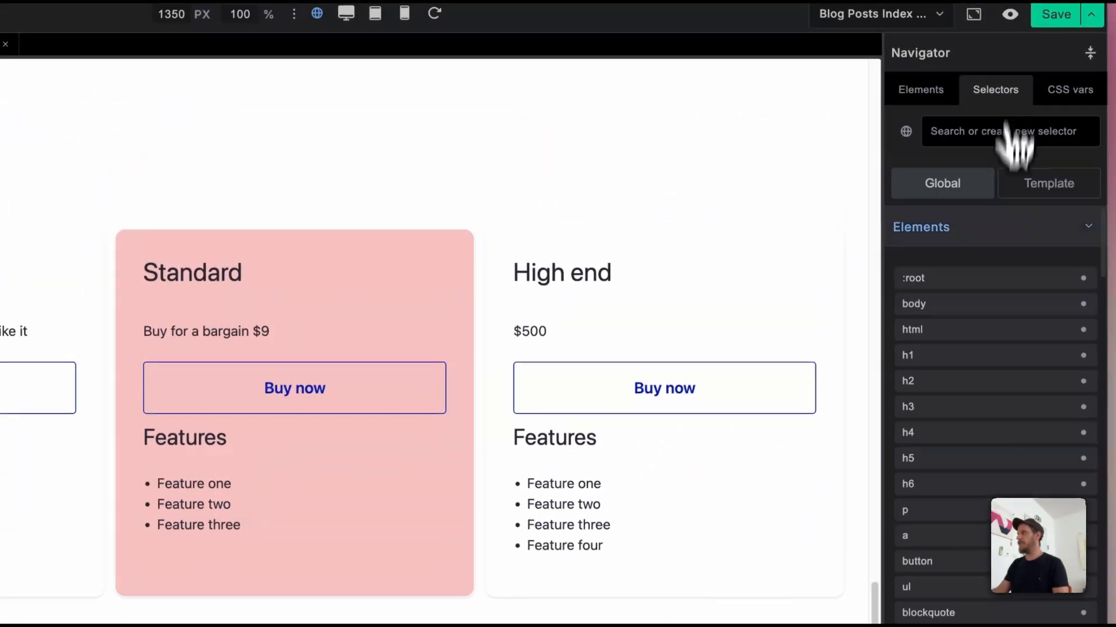
pyautogui.click(980, 131)
pyautogui.write('hi')
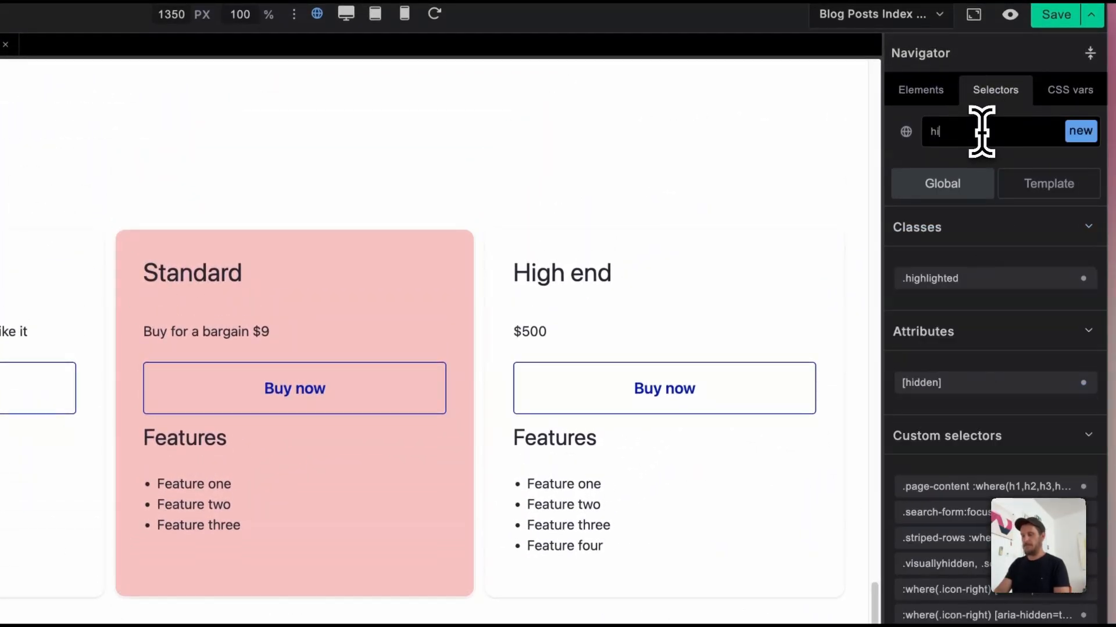
pyautogui.click(1005, 279)
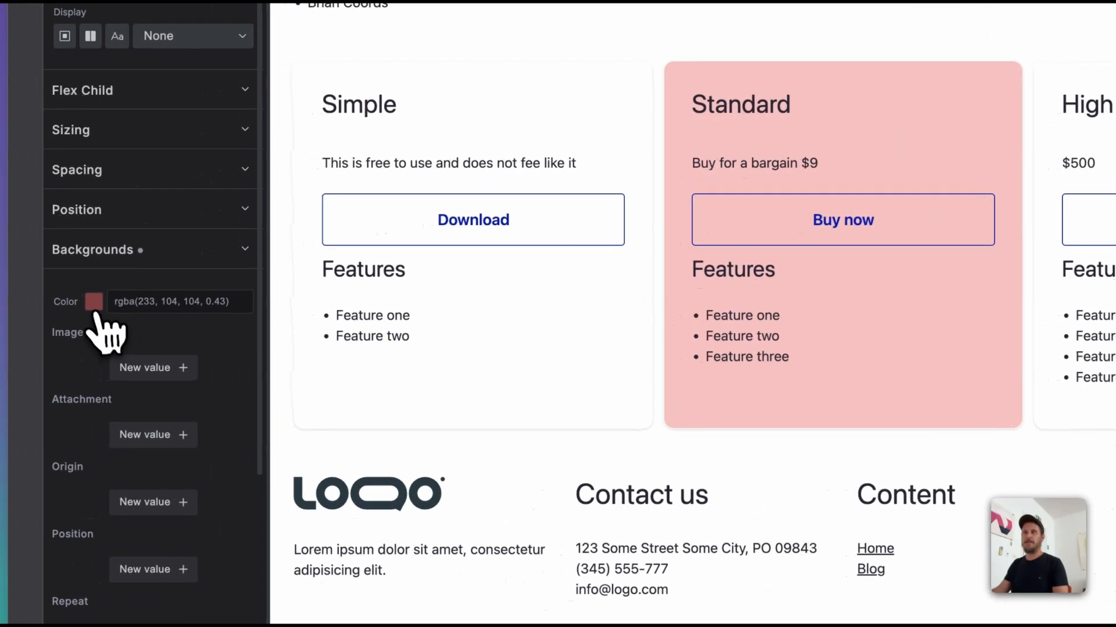
pyautogui.click(94, 304)
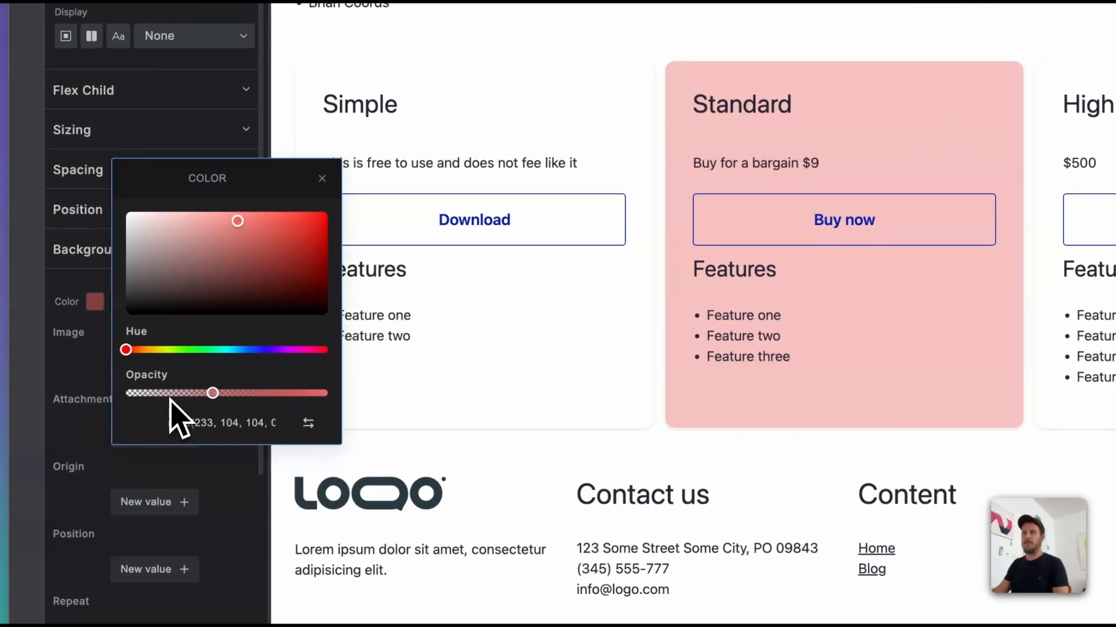
pyautogui.click(156, 393)
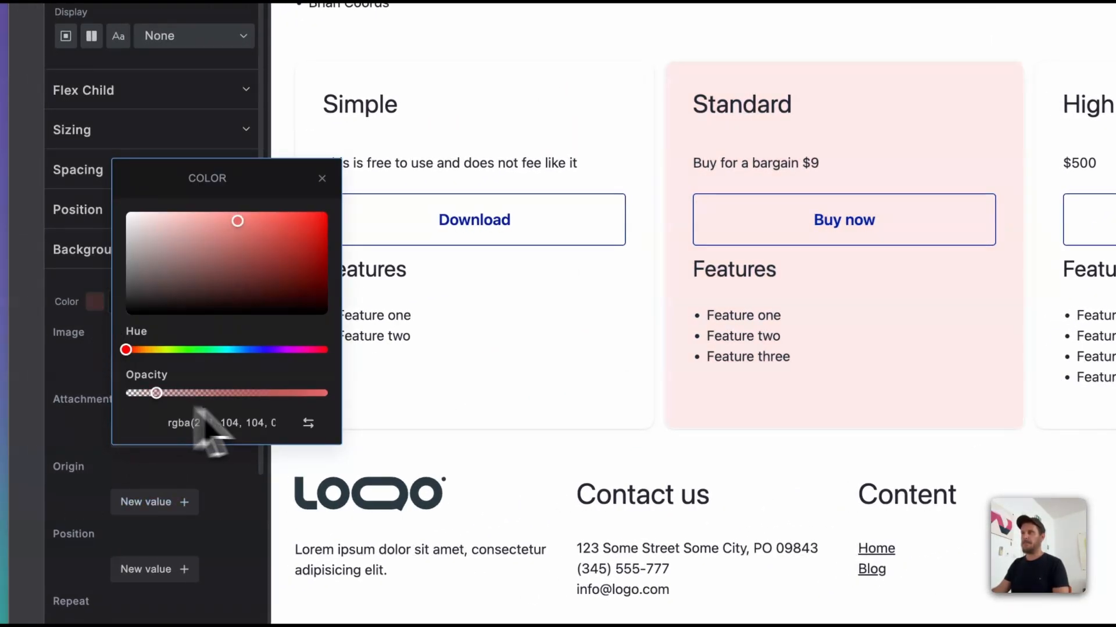
pyautogui.click(331, 196)
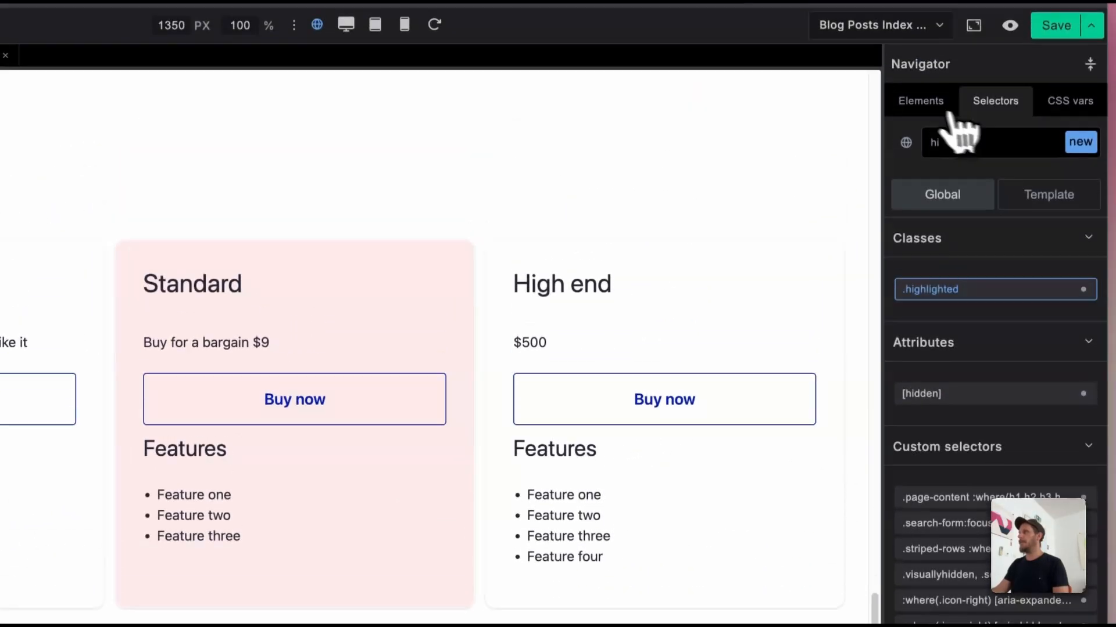
# Step: Set the Style property of the "High end" Pricing Card to highlighted
pyautogui.click(947, 1)
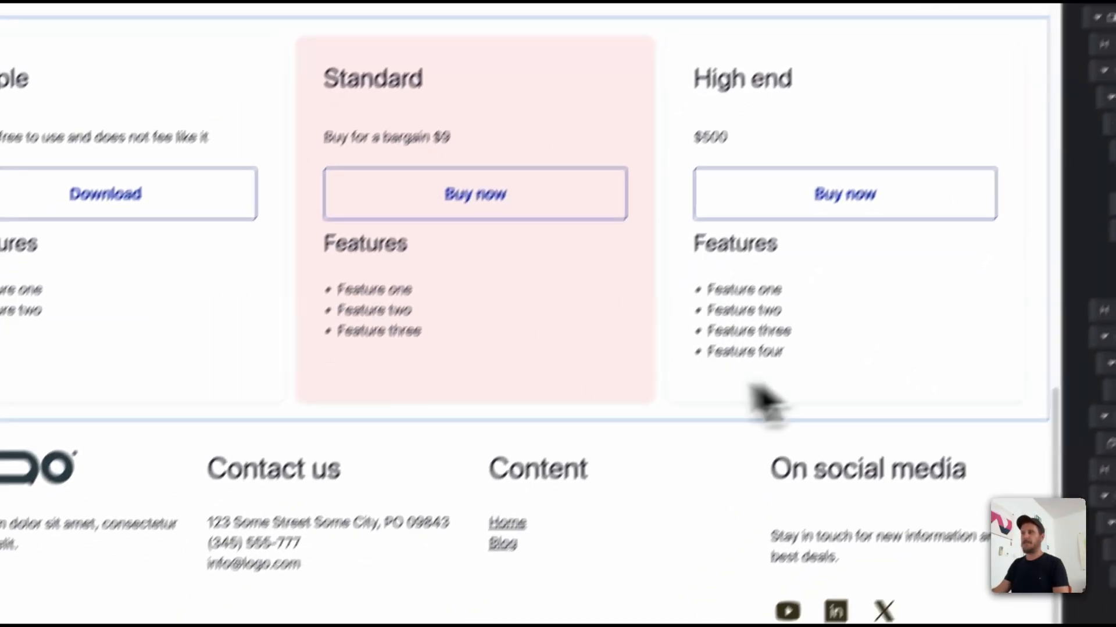
pyautogui.click(870, 371)
pyautogui.scroll(-5, 157, 473)
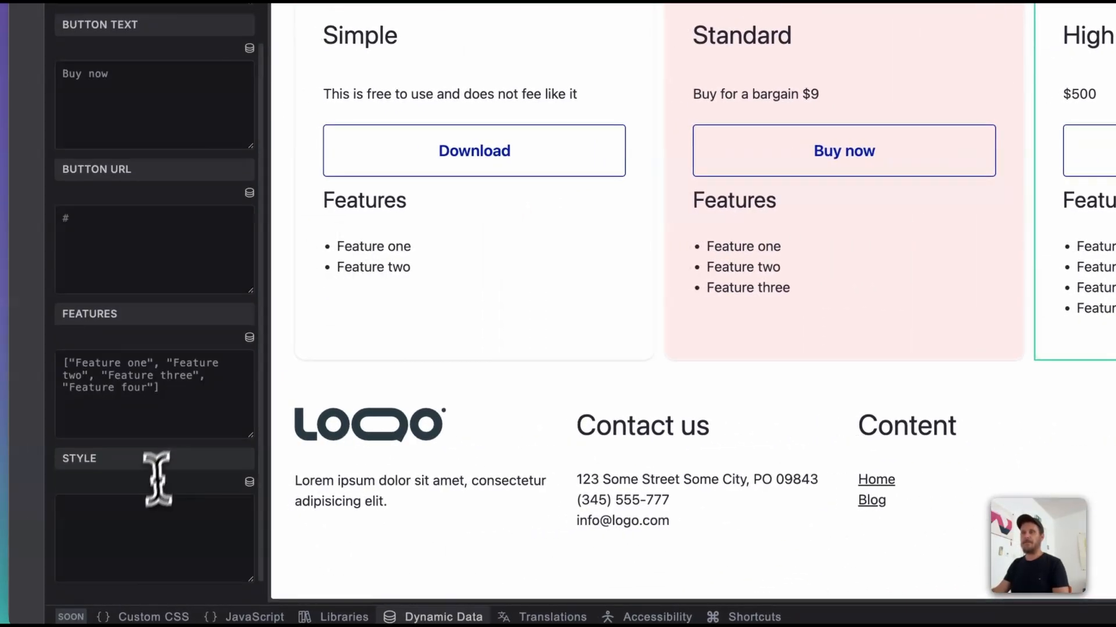
pyautogui.click(128, 546)
pyautogui.write('highlighted')
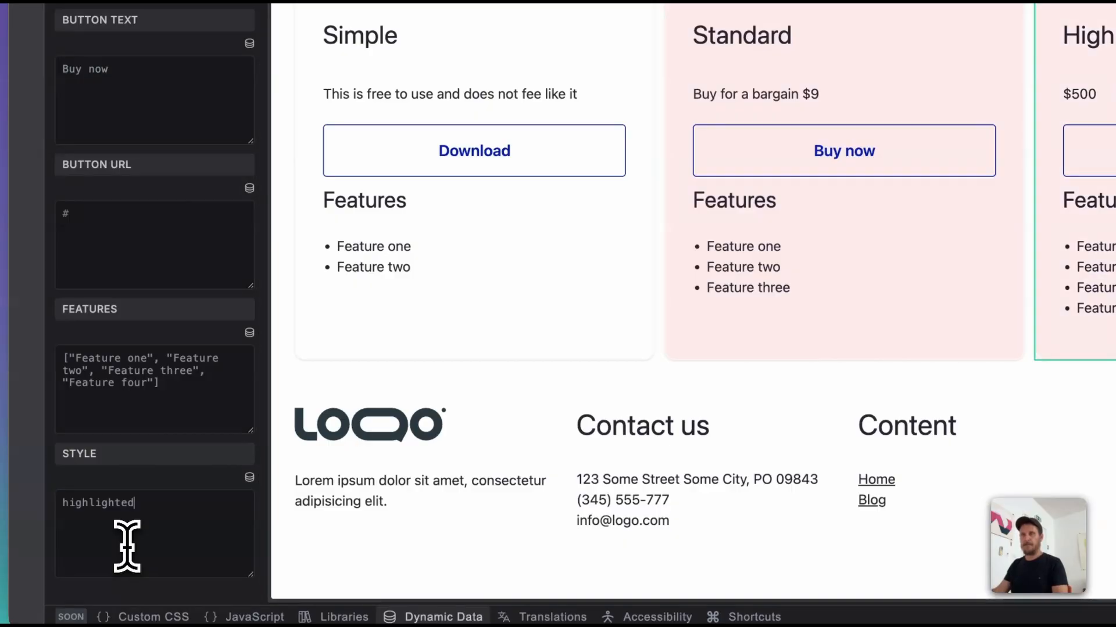
# Step: Set the Style property of the "Simple" Pricing Card to highlighted
pyautogui.click(523, 337)
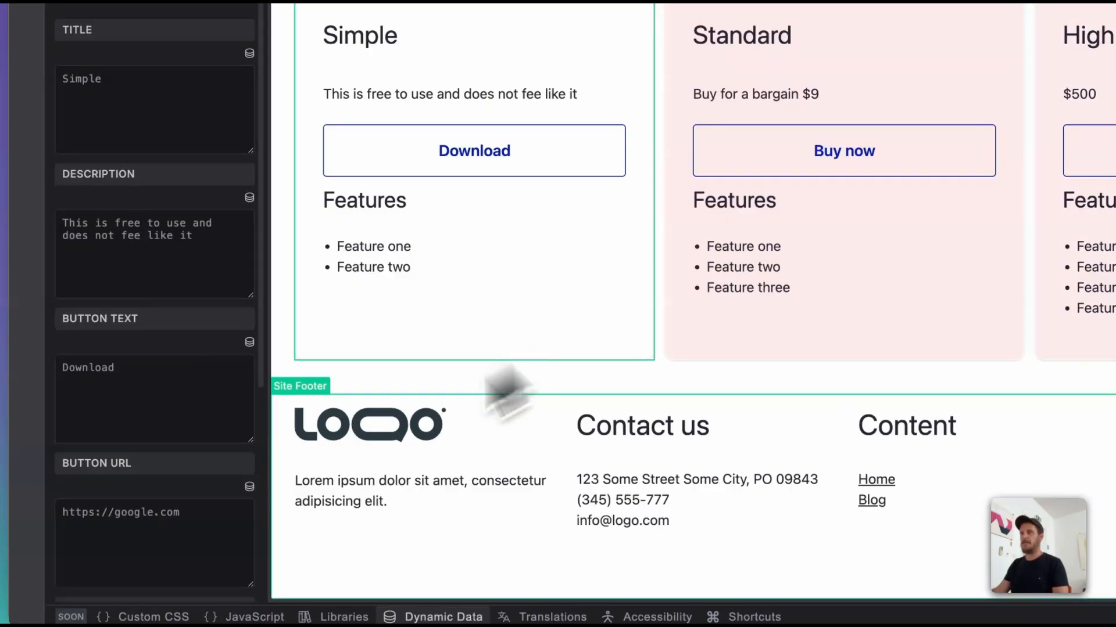
pyautogui.scroll(-5, 149, 549)
pyautogui.click(151, 551)
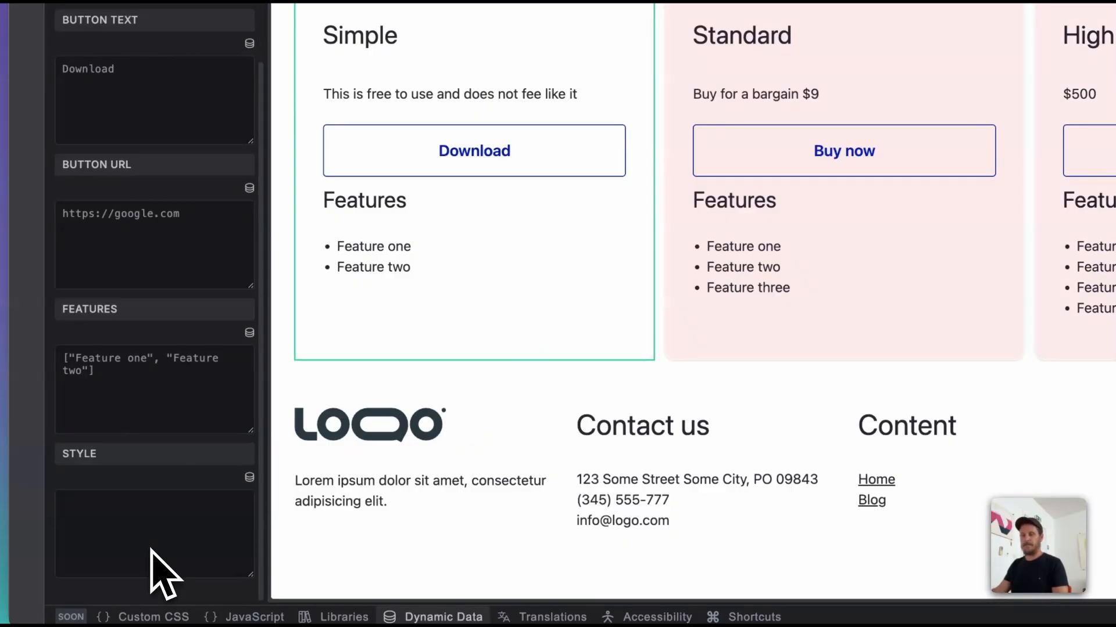
pyautogui.write('highlighted')
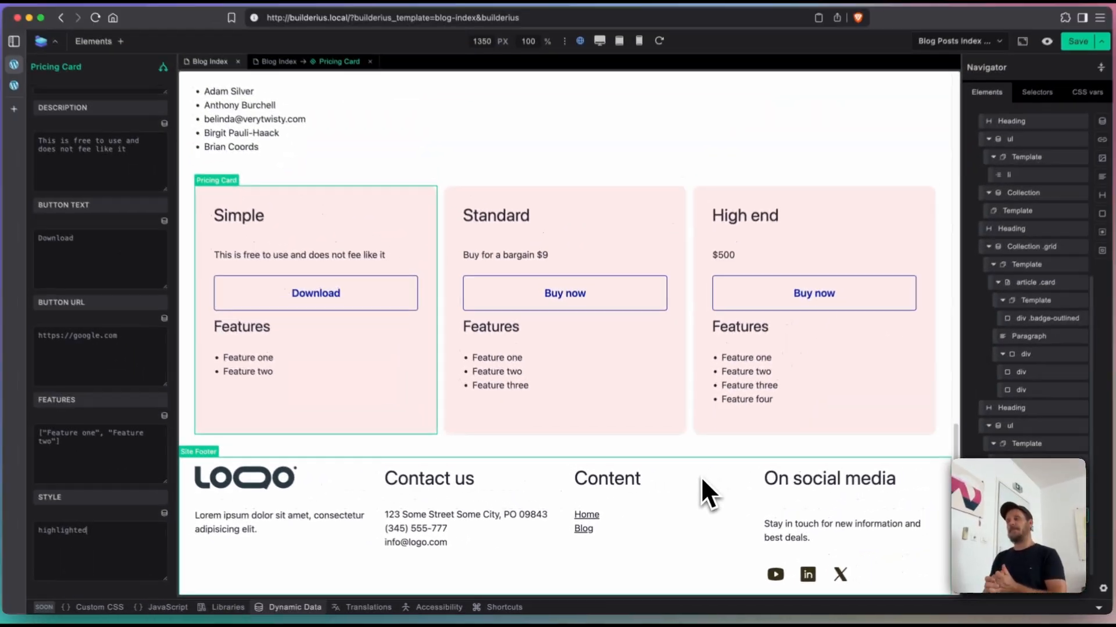
pyautogui.scroll(5, 548, 129)
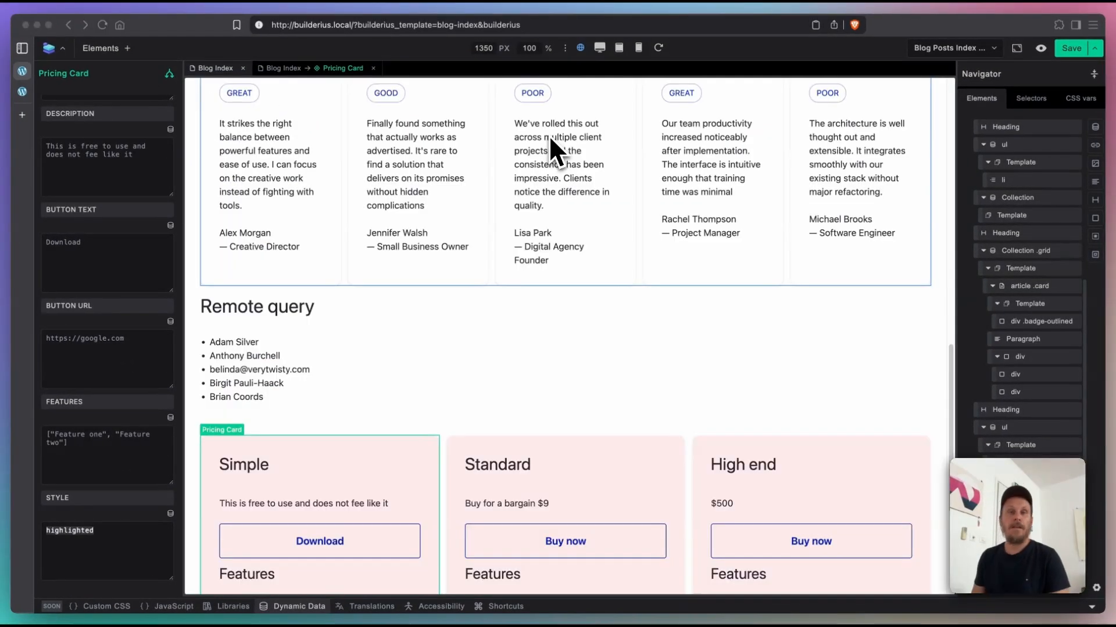